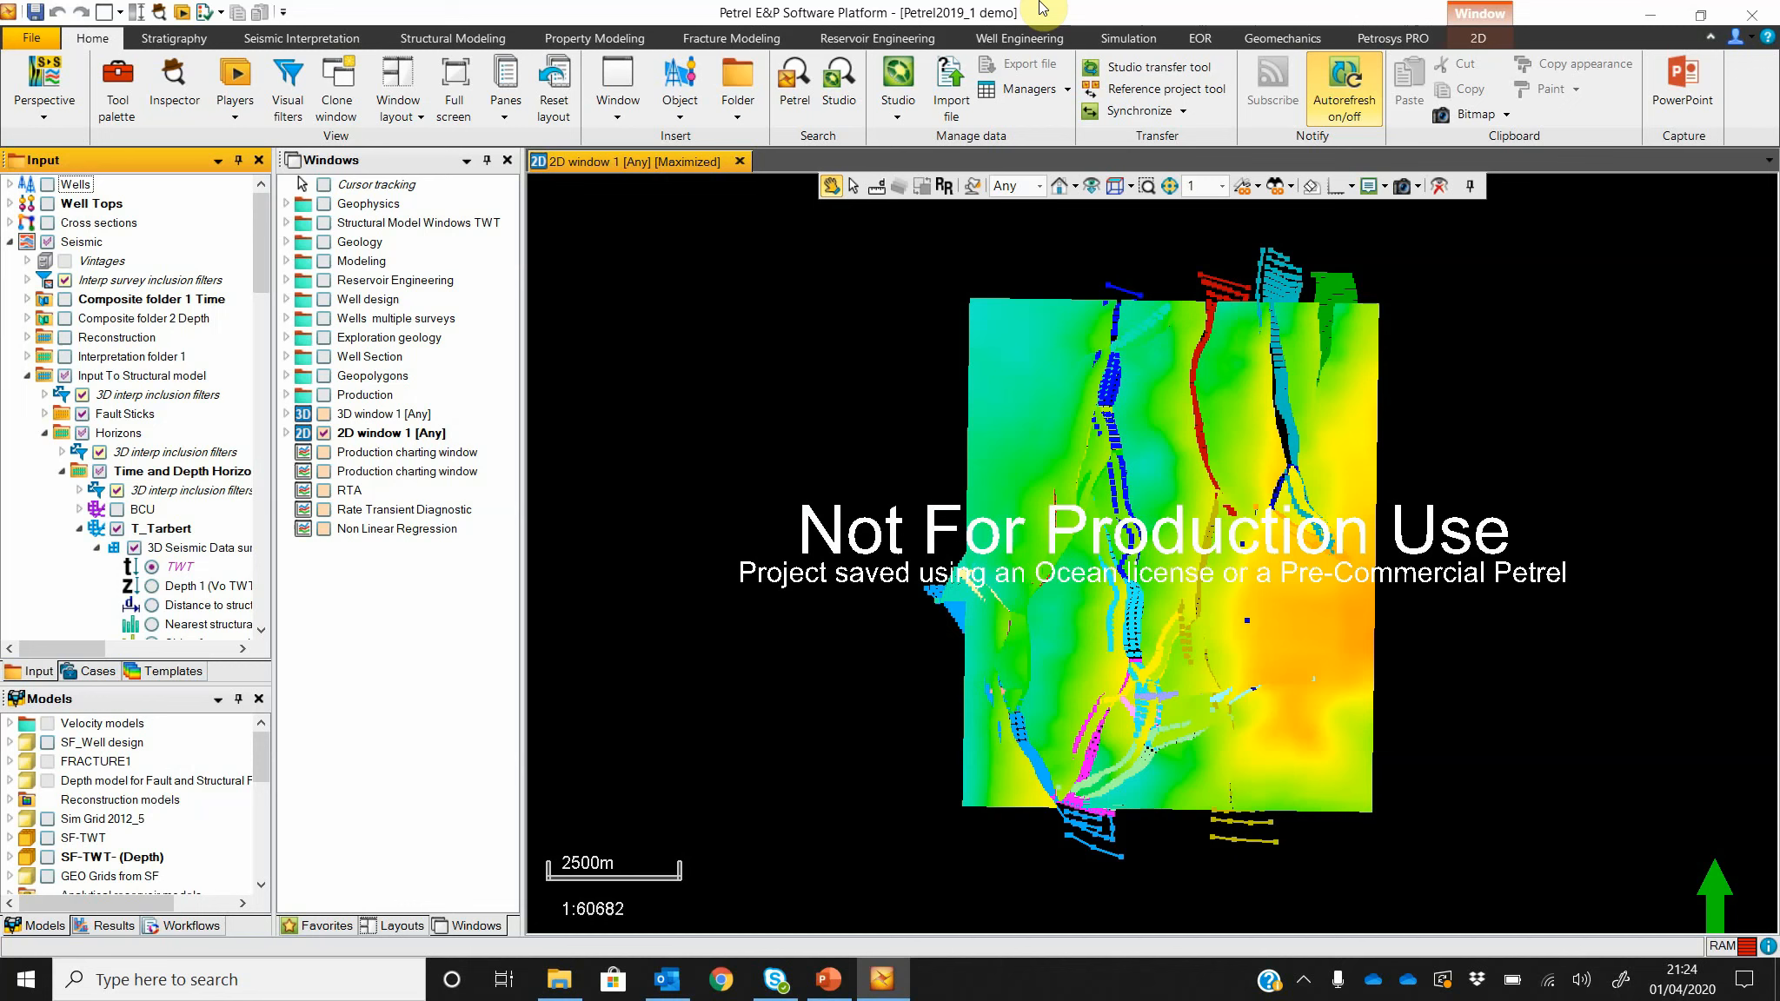
Step: Create a Petrosys map window and display the TWT attribute of the Top Tarbert surface from the Gullfaks Input folder in it
left_click(623, 113)
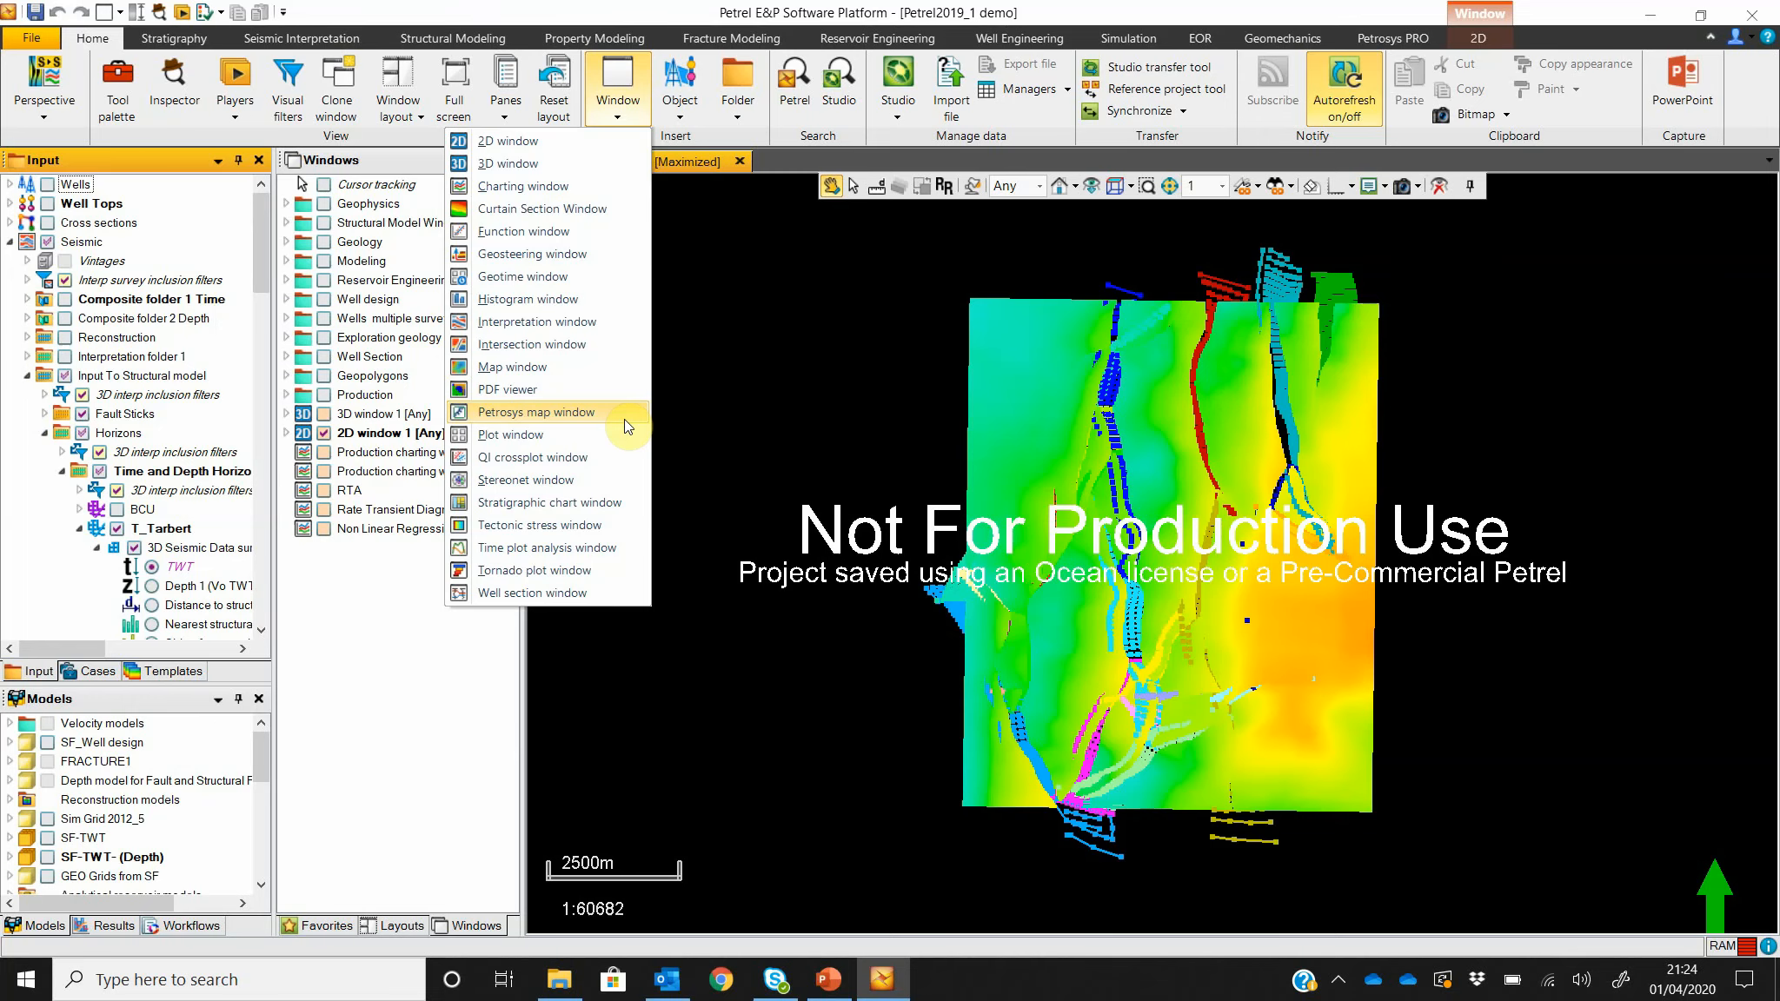
left_click(622, 420)
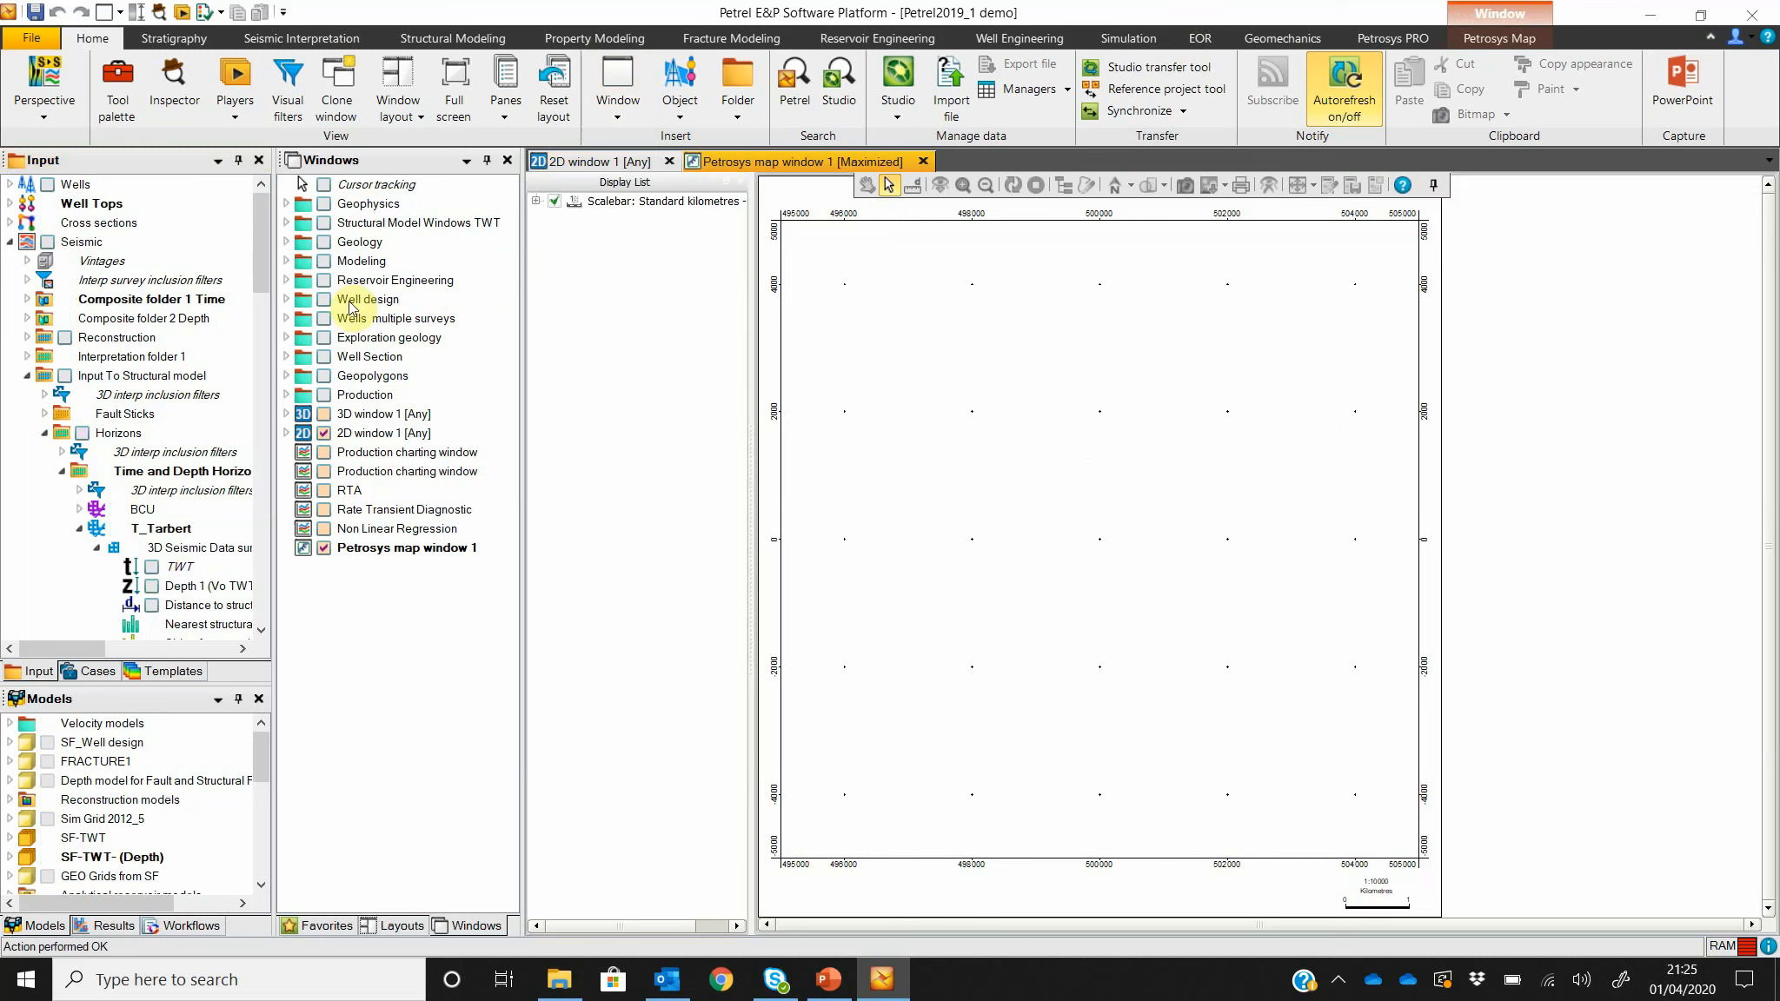
left_click_drag(259, 249, 259, 260)
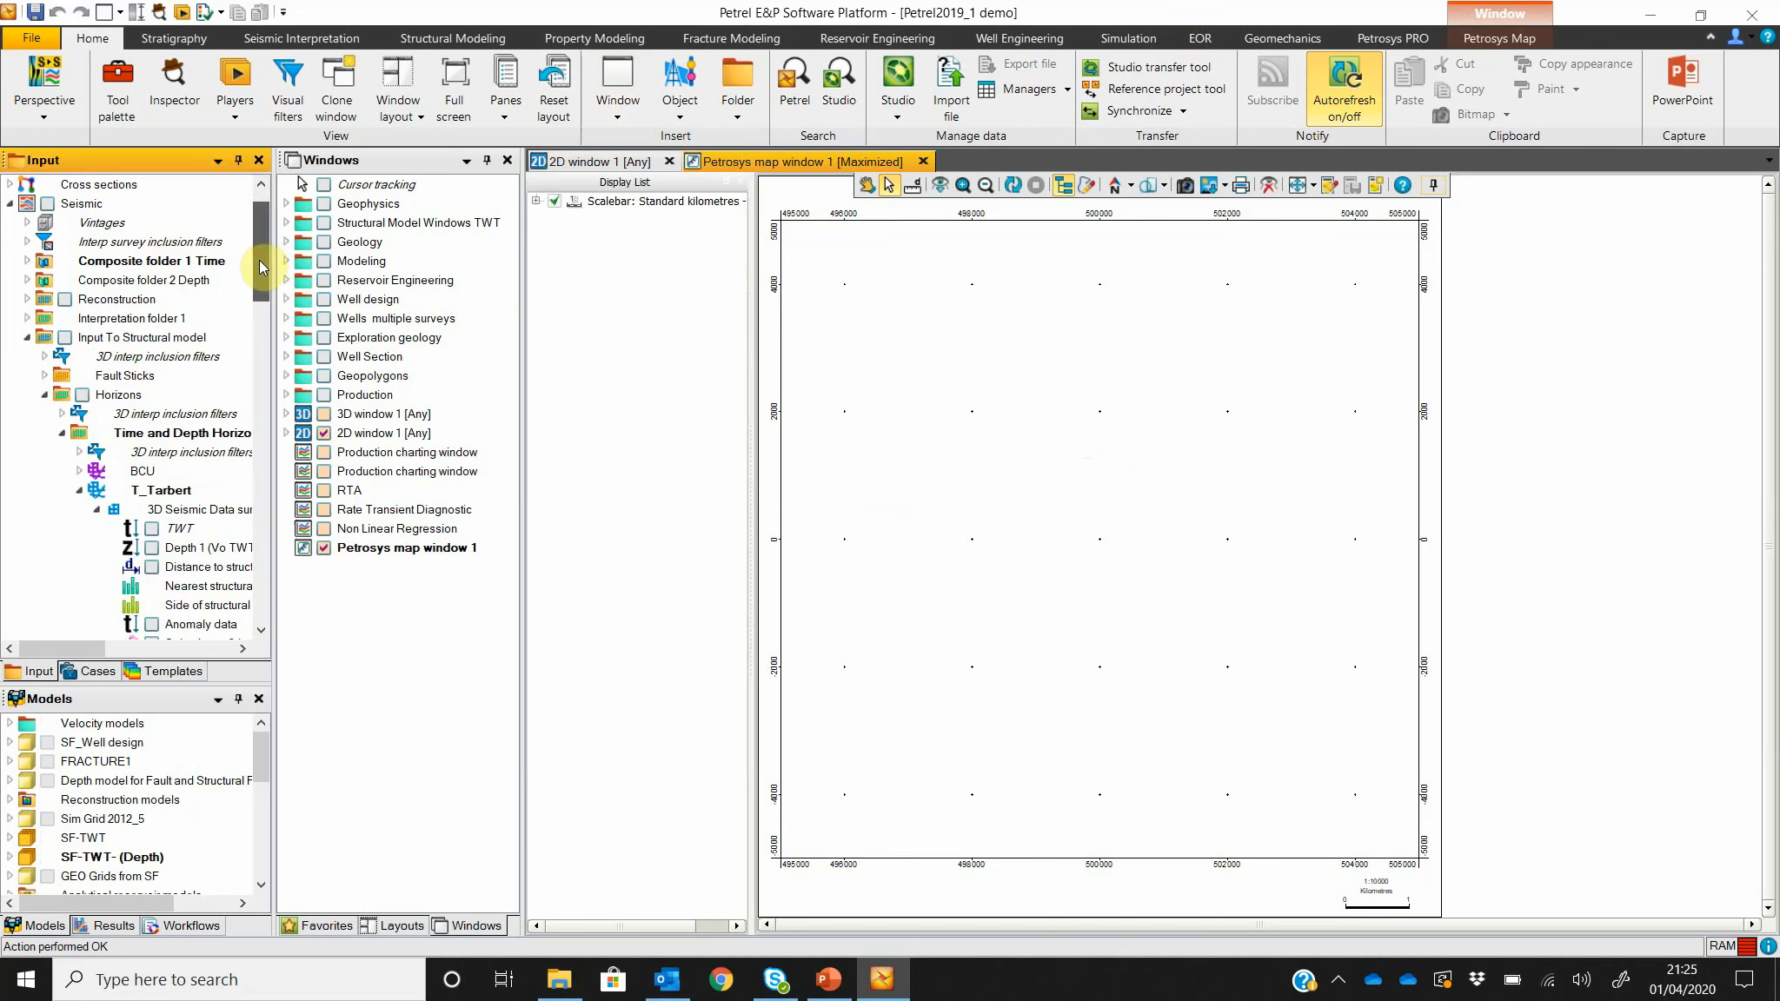
left_click(10, 205)
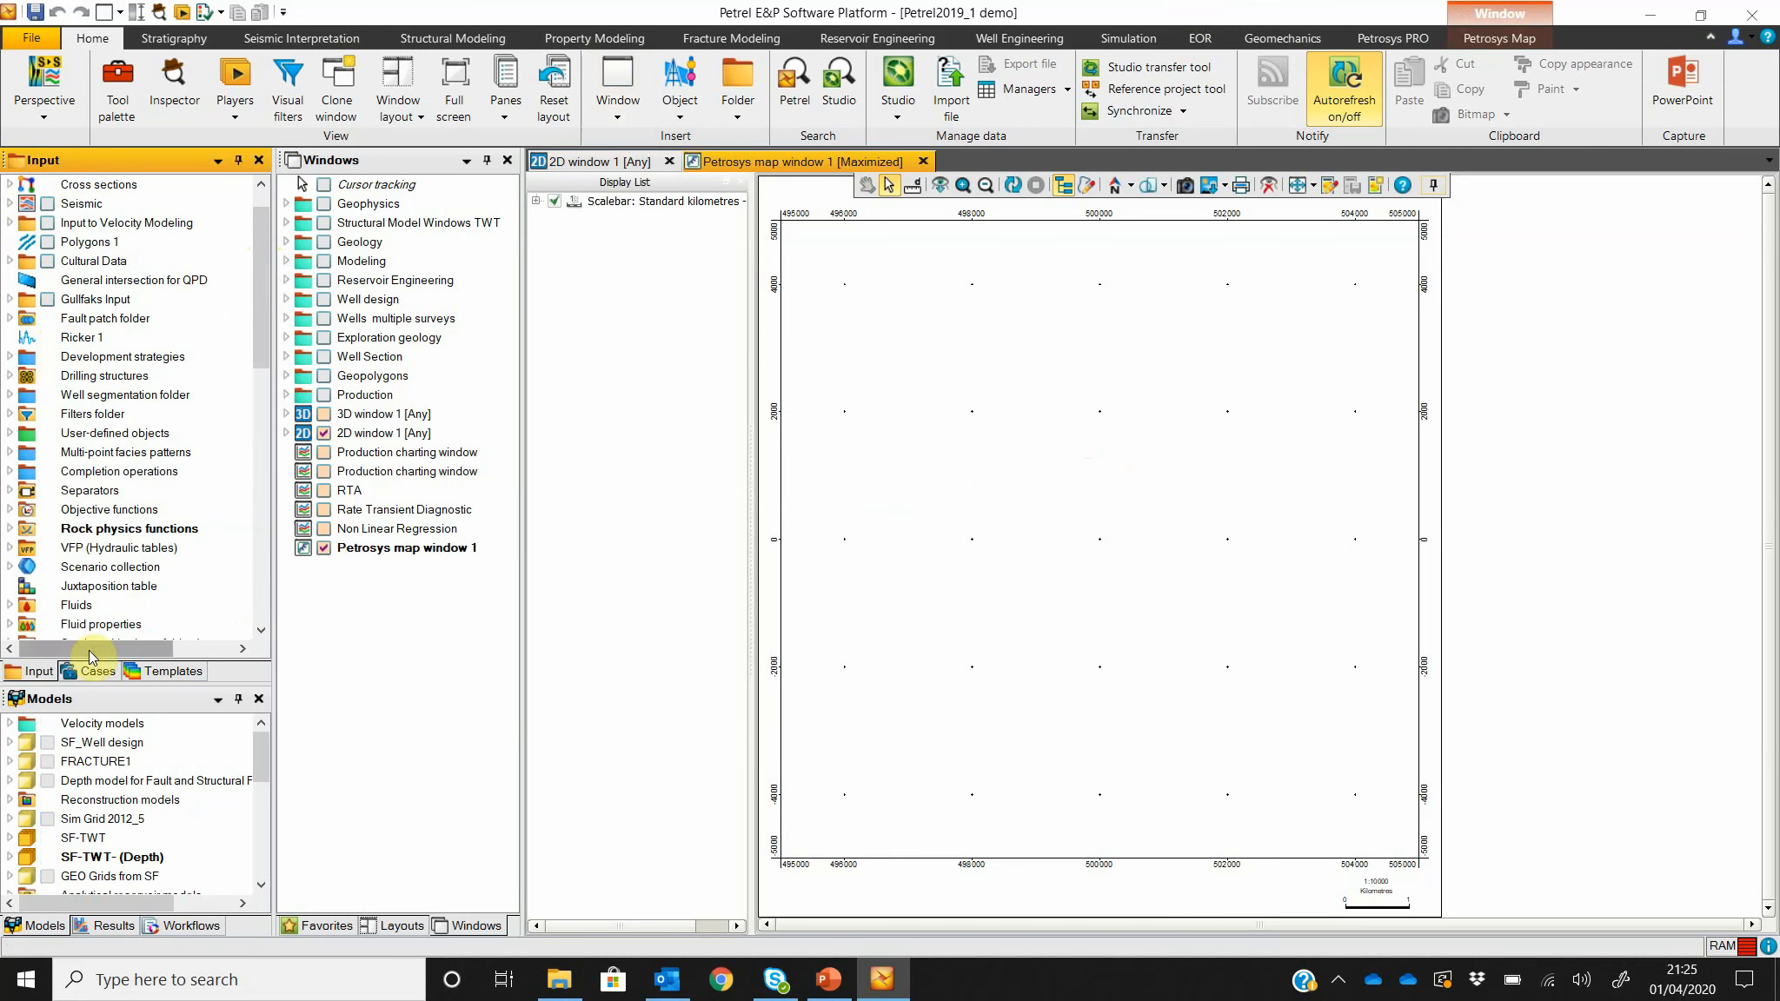
left_click(10, 299)
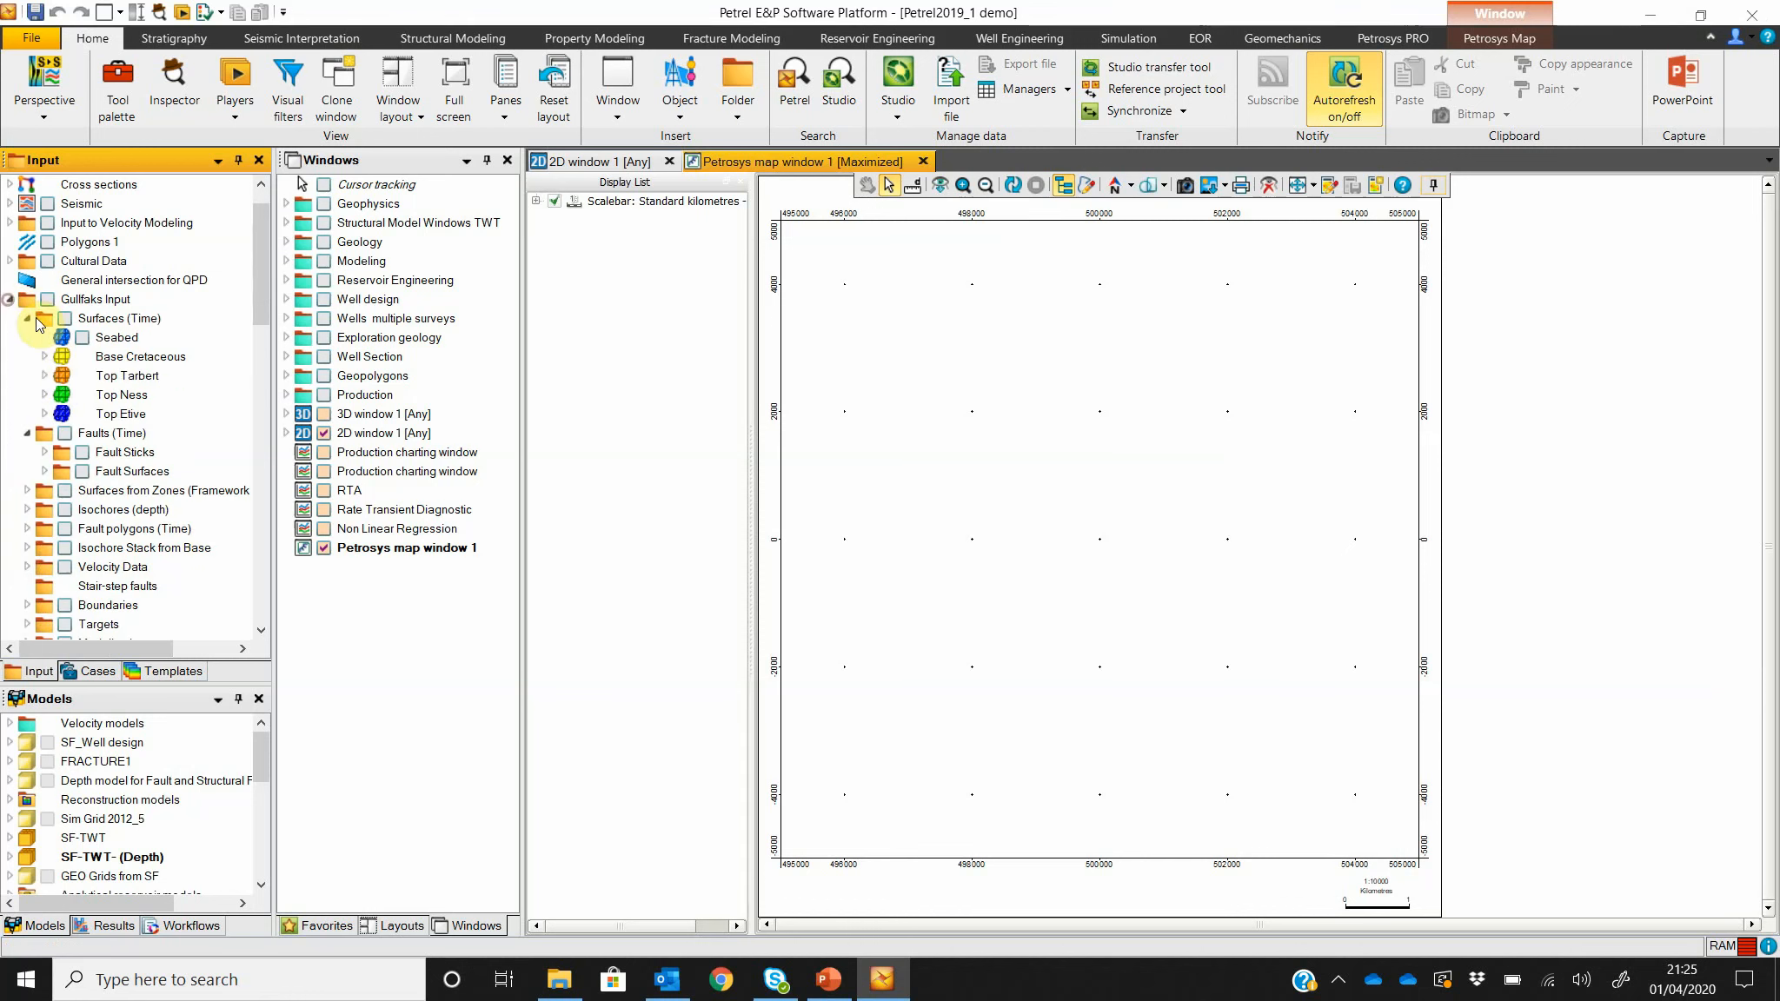
left_click(44, 375)
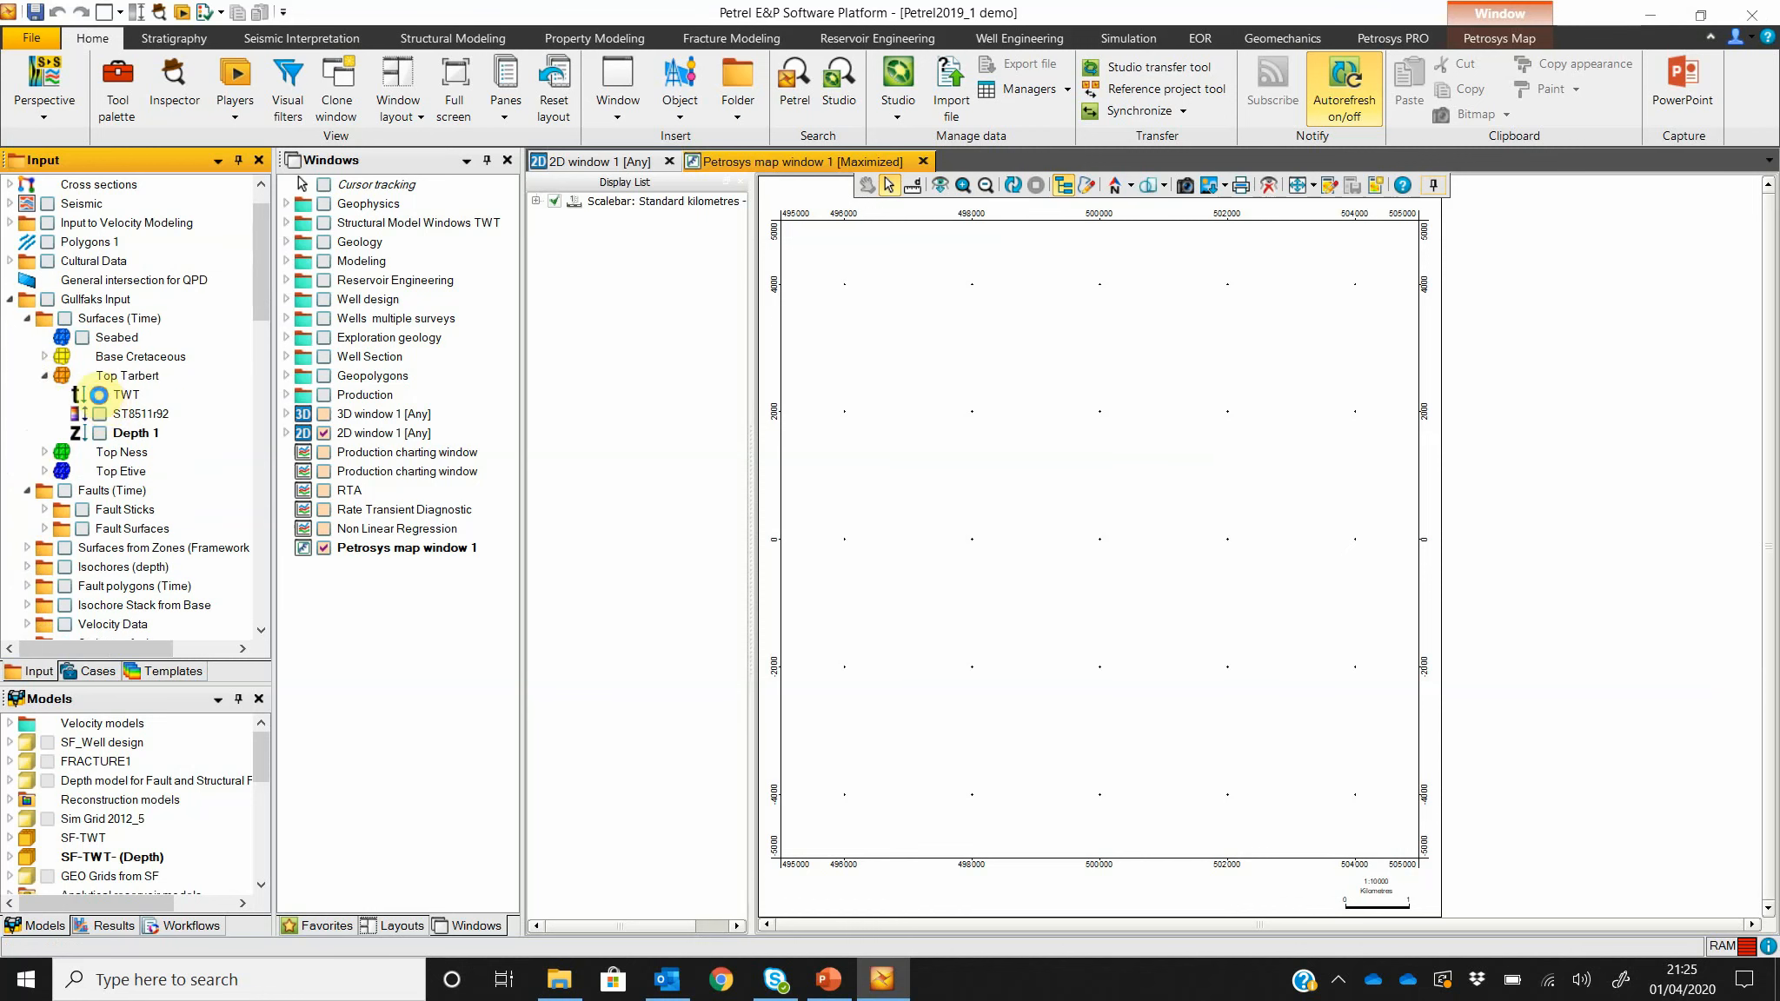
left_click(98, 395)
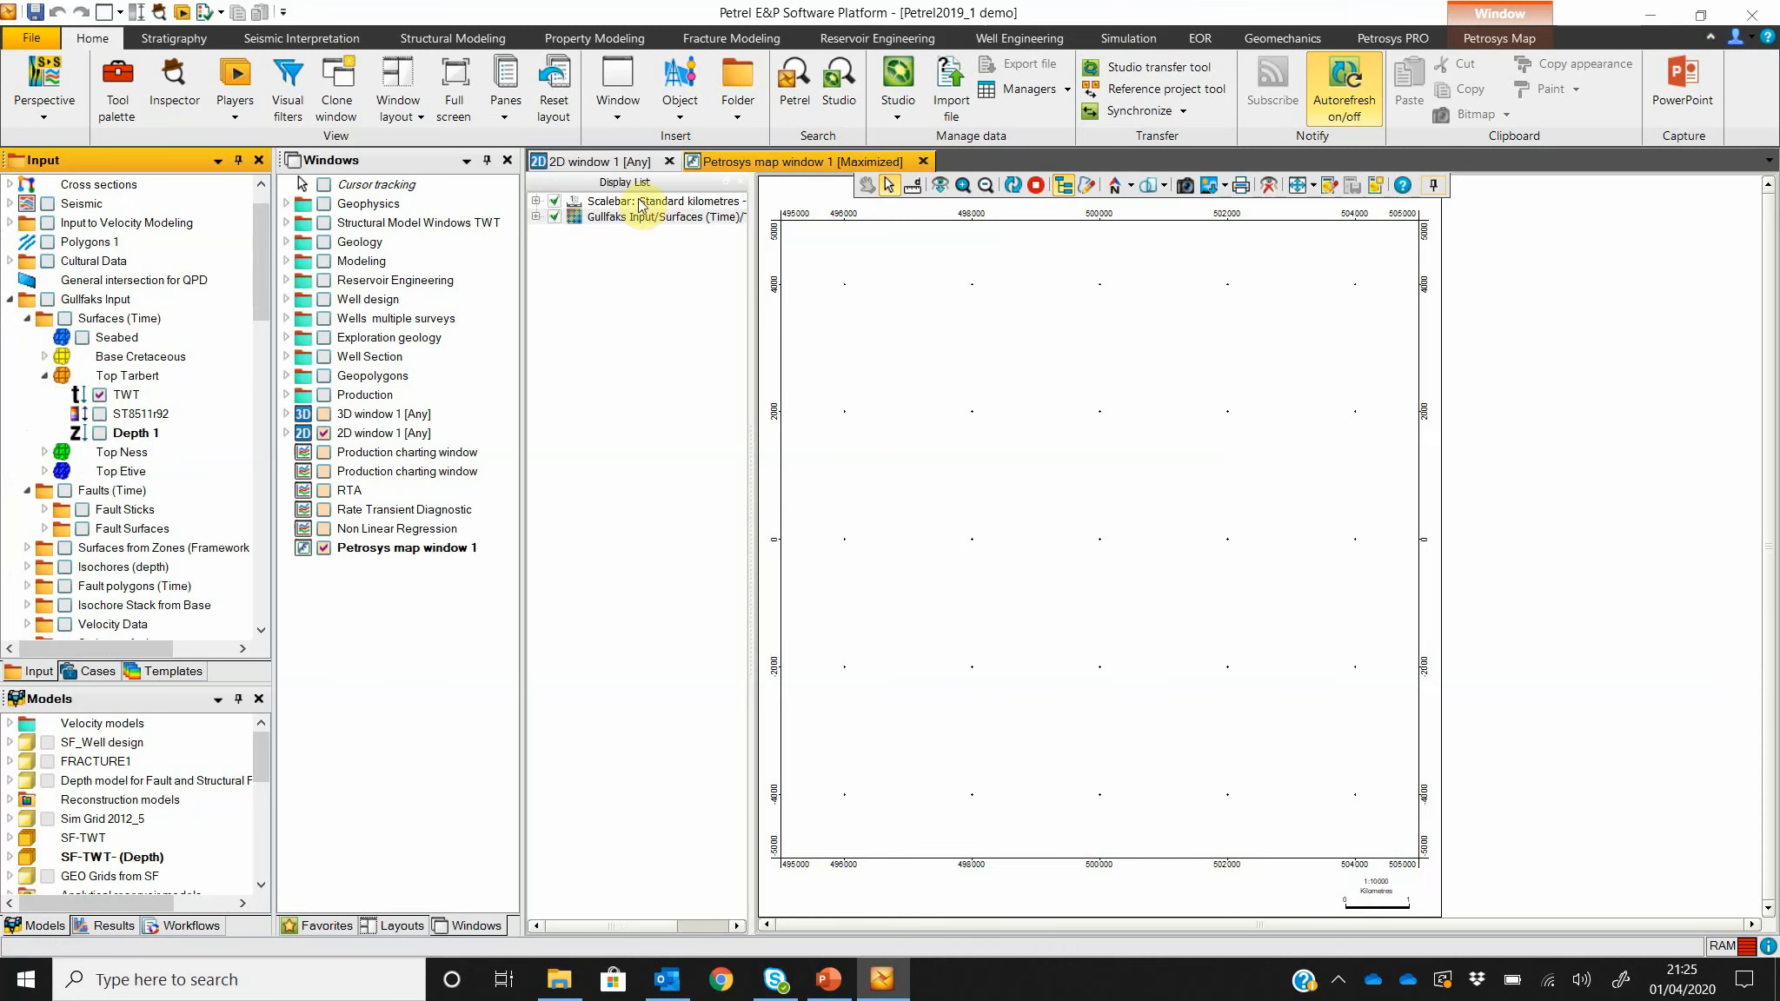
left_click(642, 217)
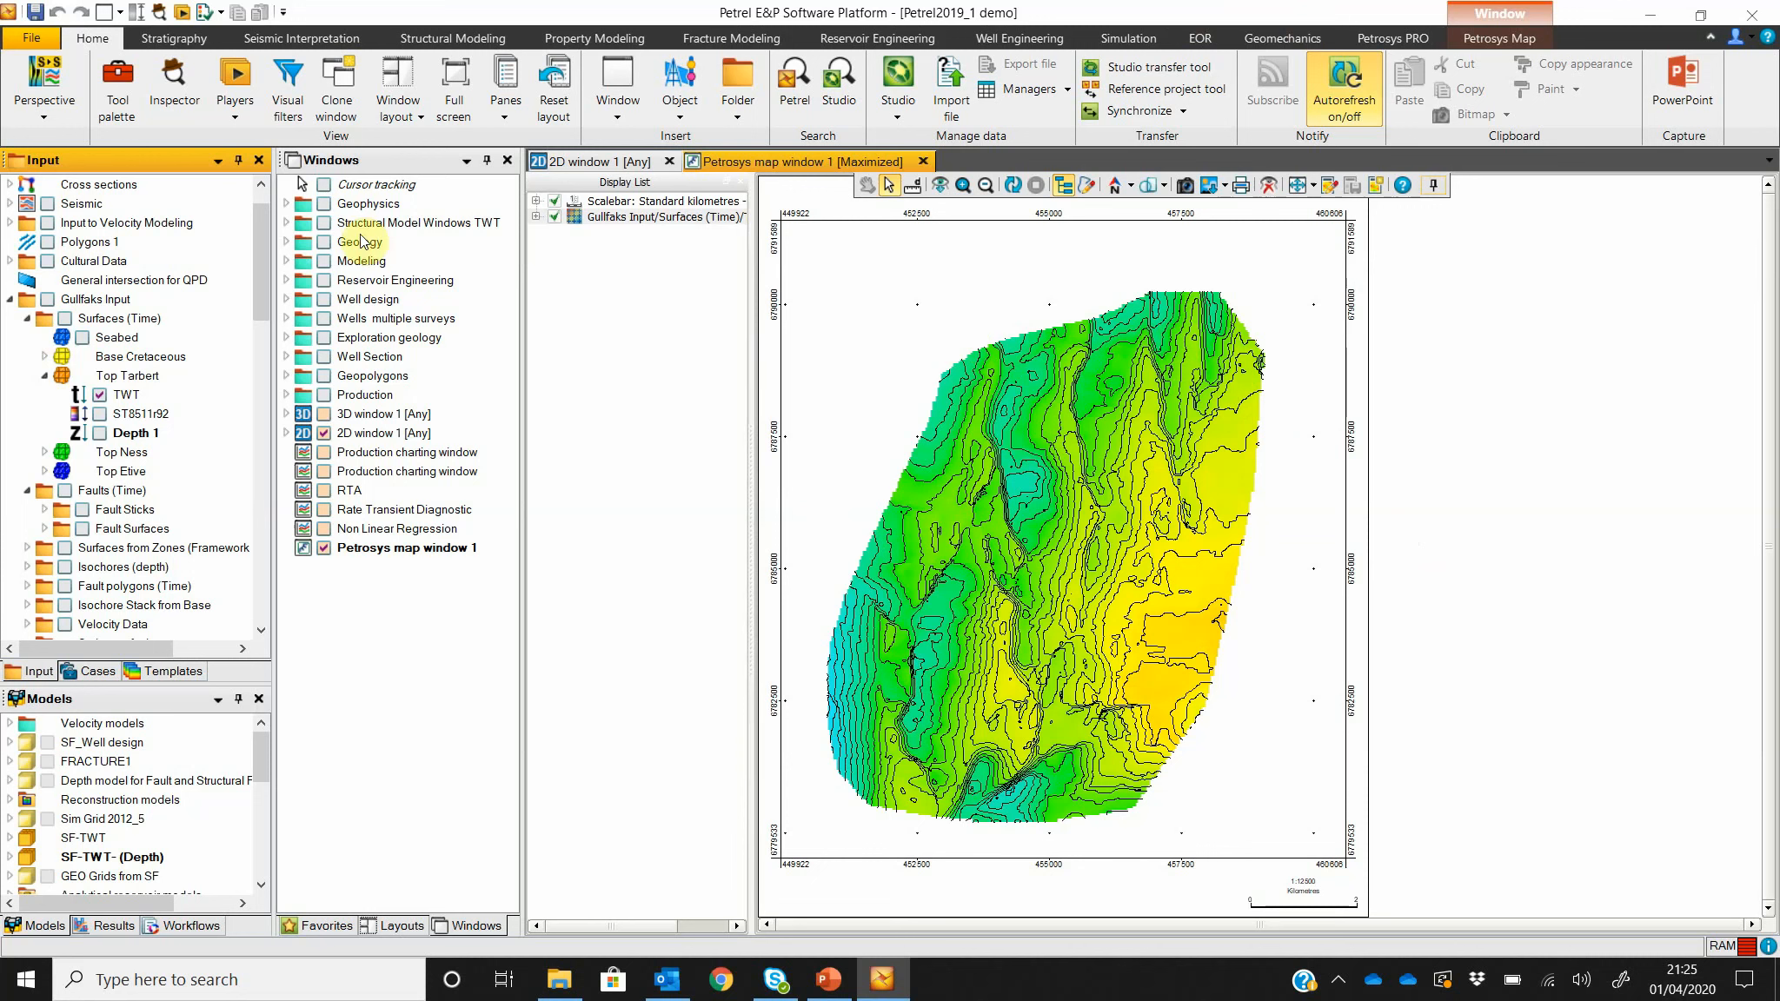
Step: Try displaying all the wells on the map, and delete the Wells layer from the display list
scroll(260, 239, "up", 1)
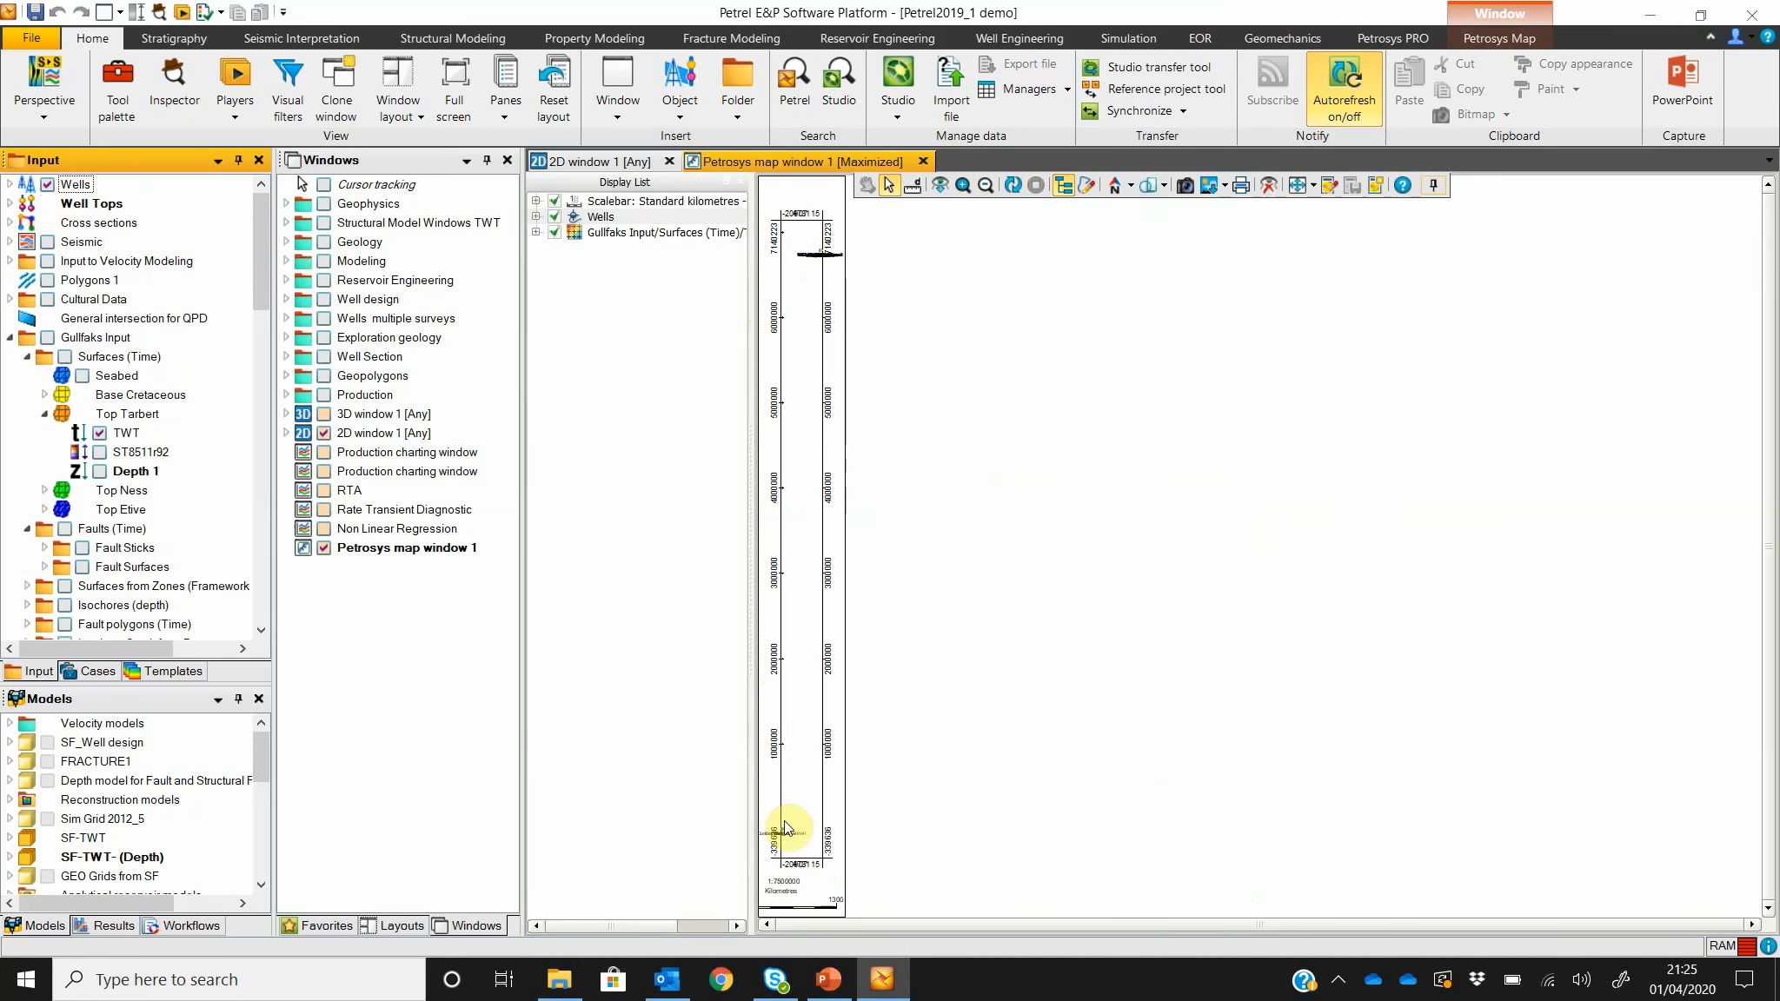
scroll(787, 839, "up", 3)
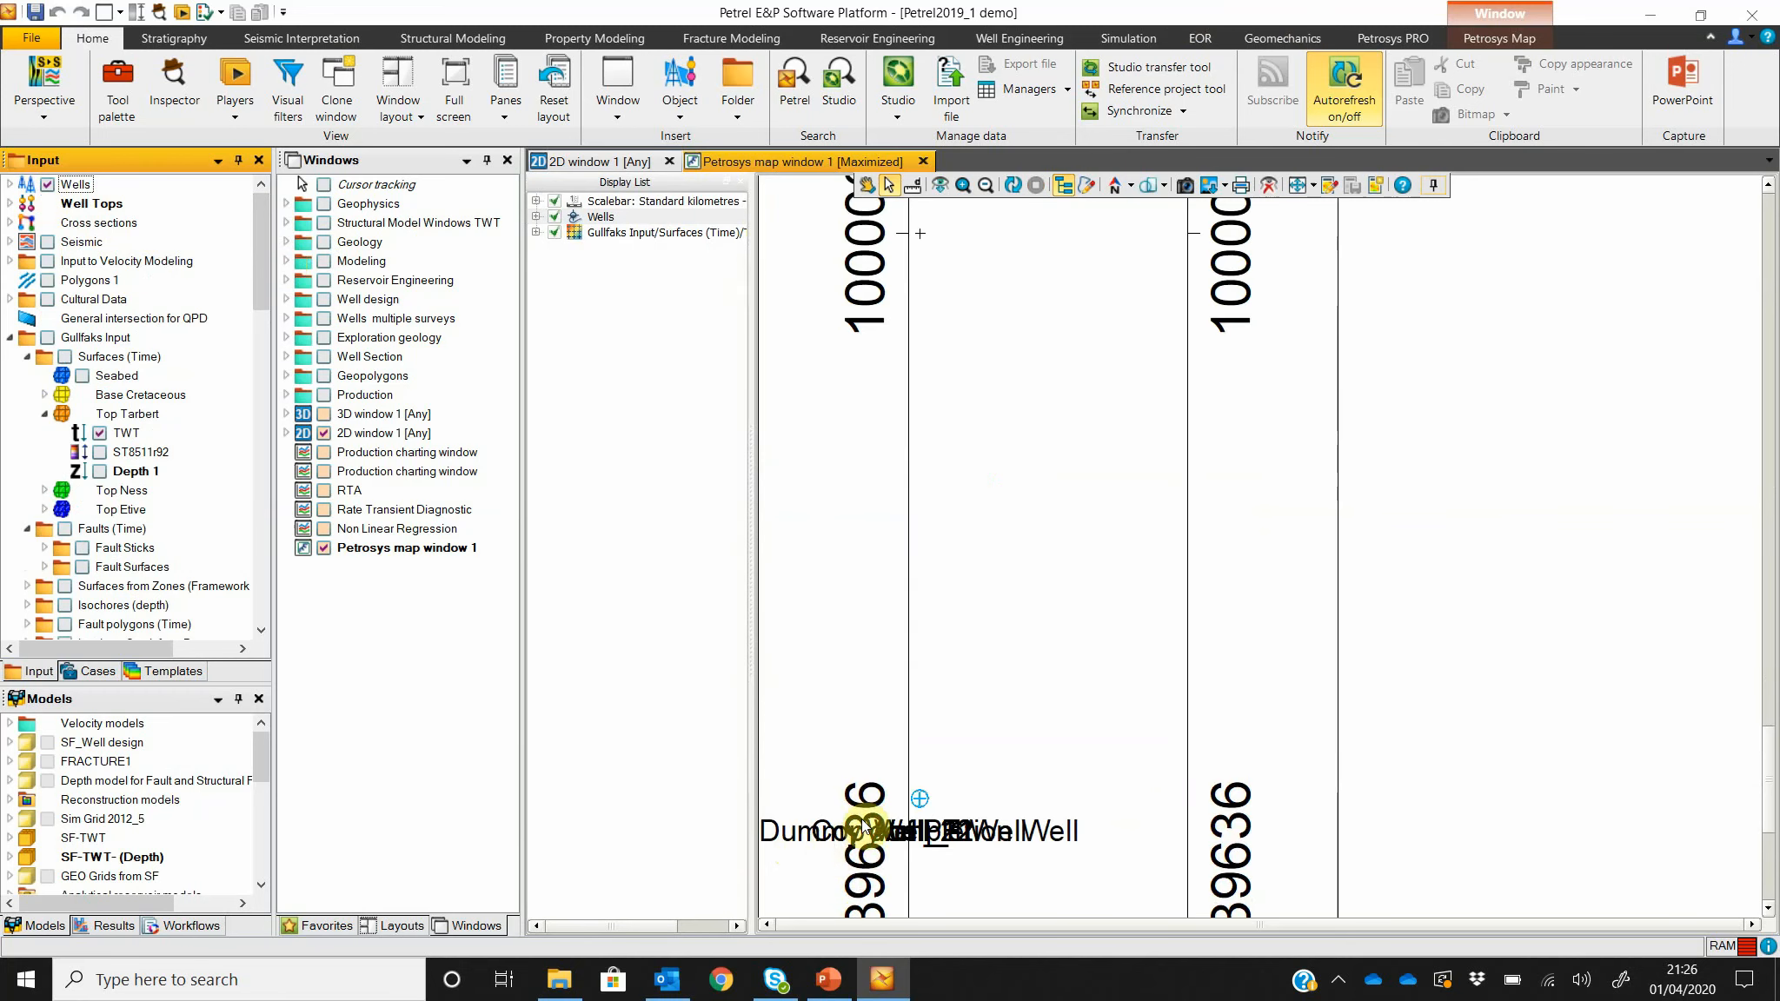
scroll(874, 818, "down", 3)
scroll(846, 767, "down", 2)
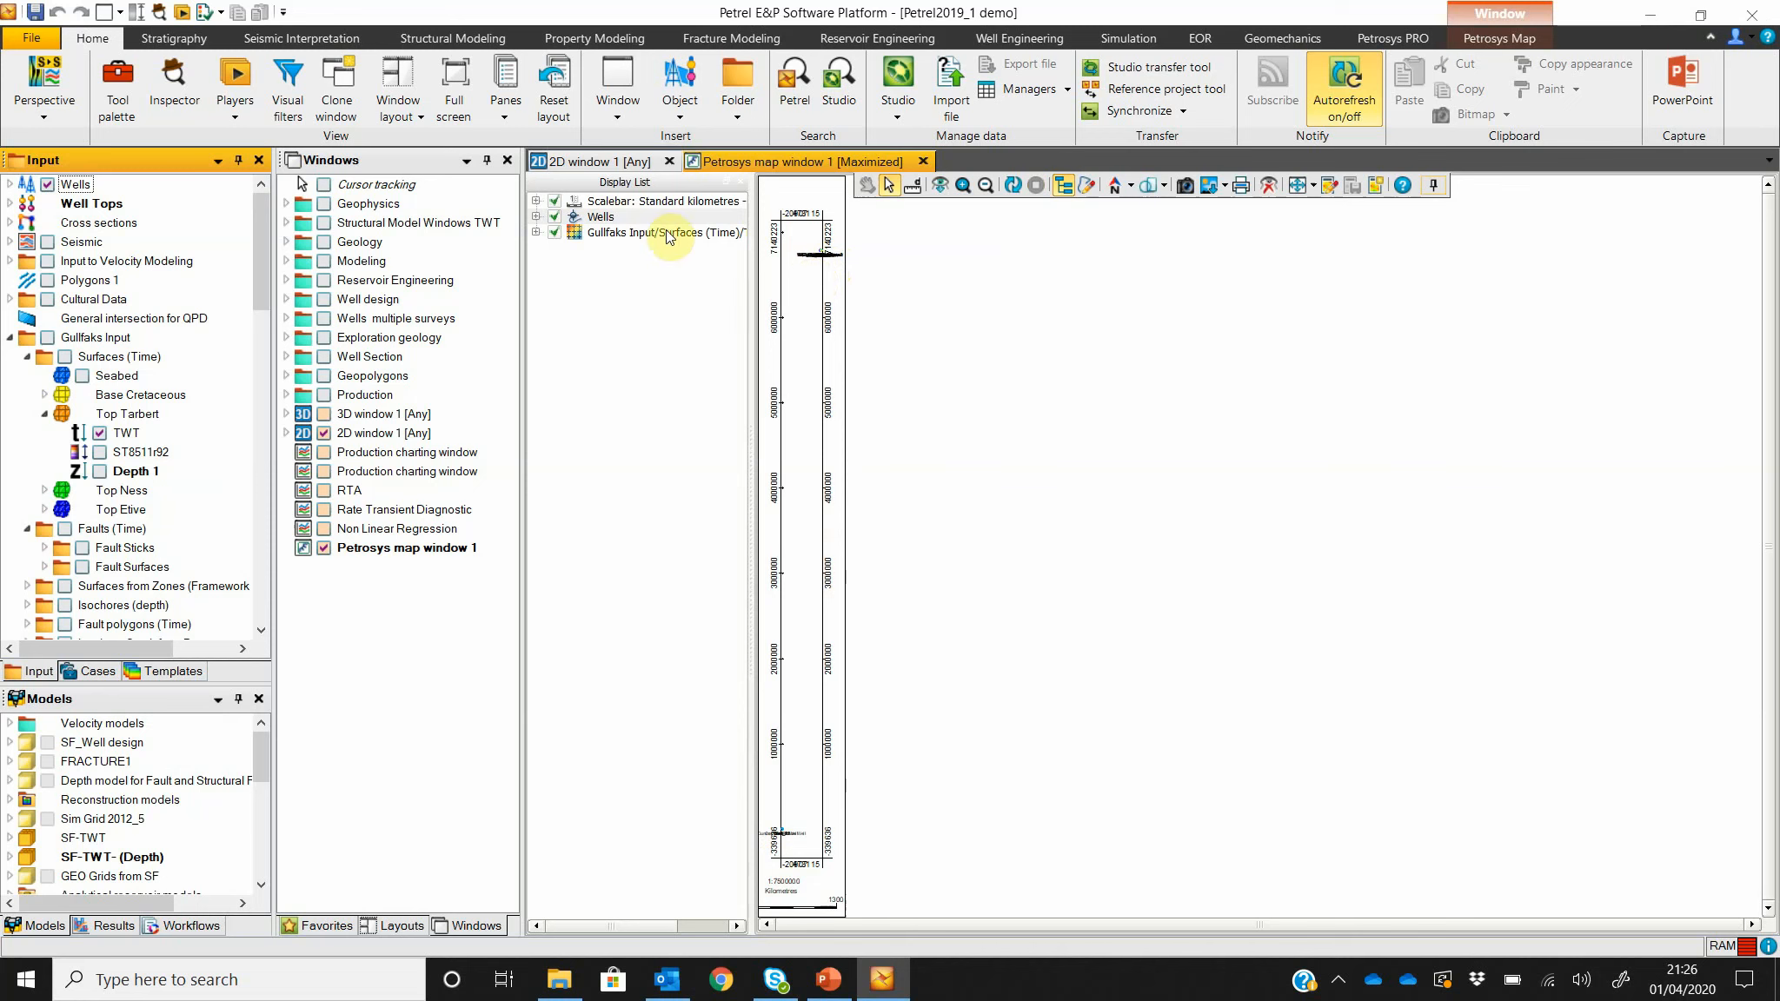
left_click(626, 223)
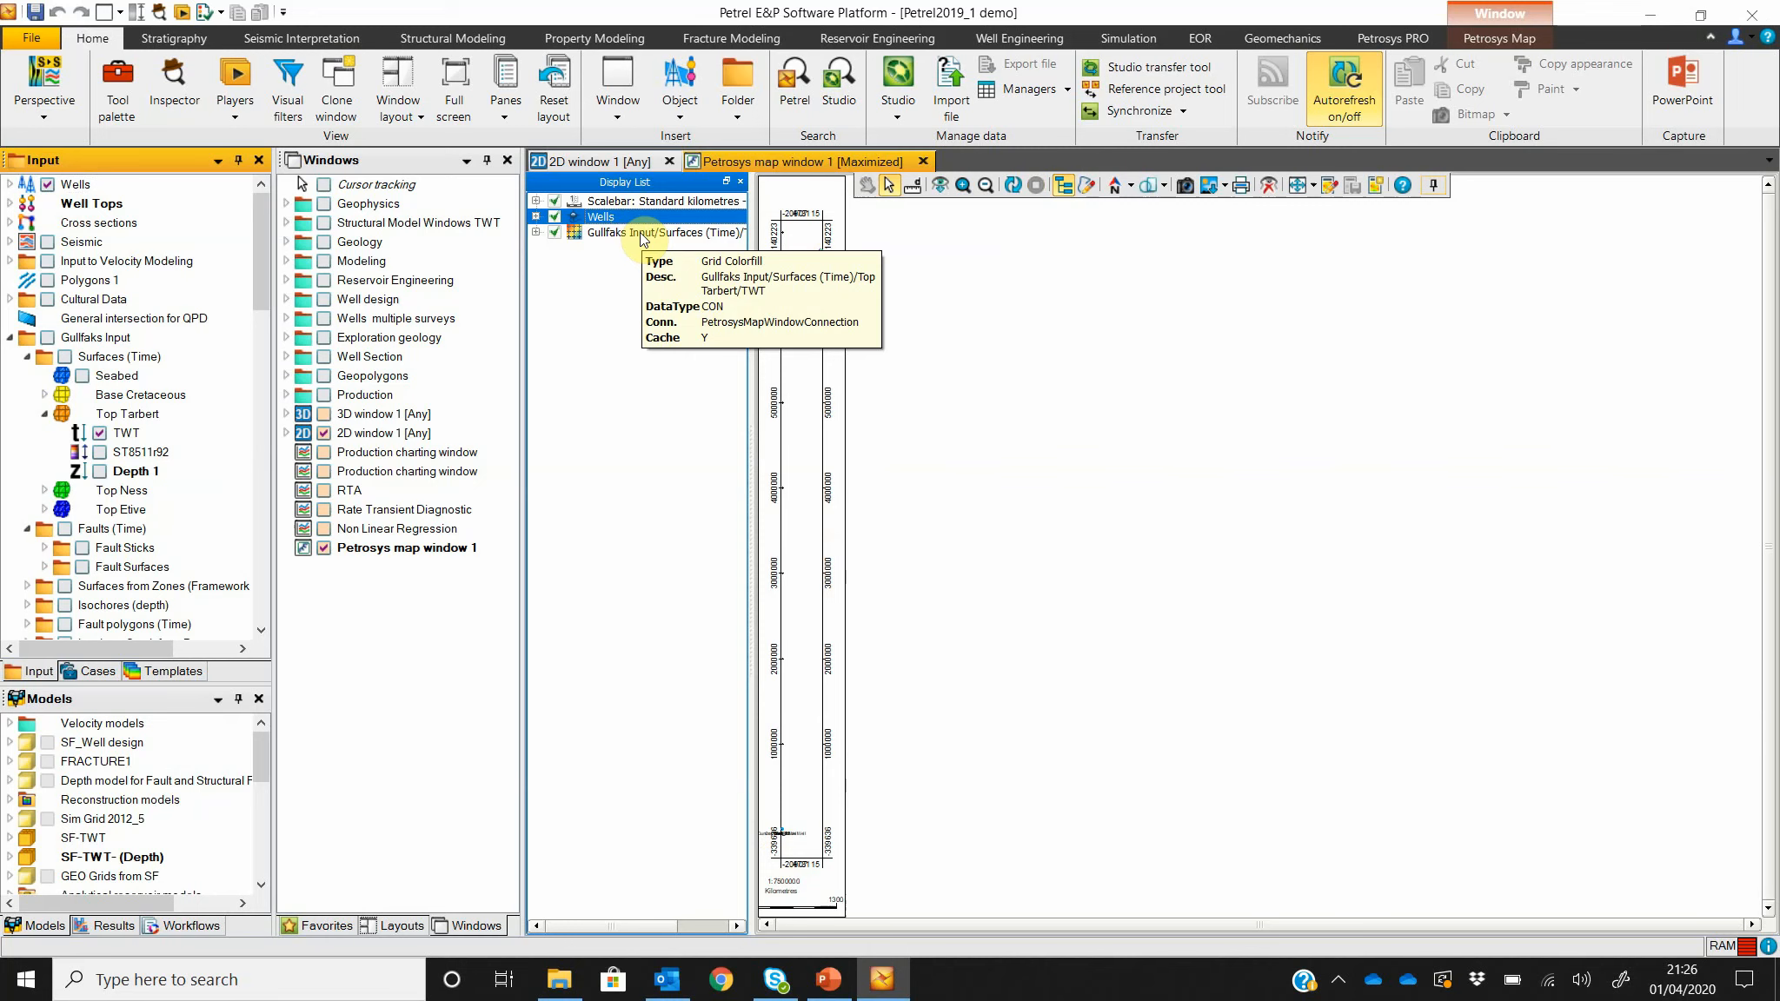
key("Delete")
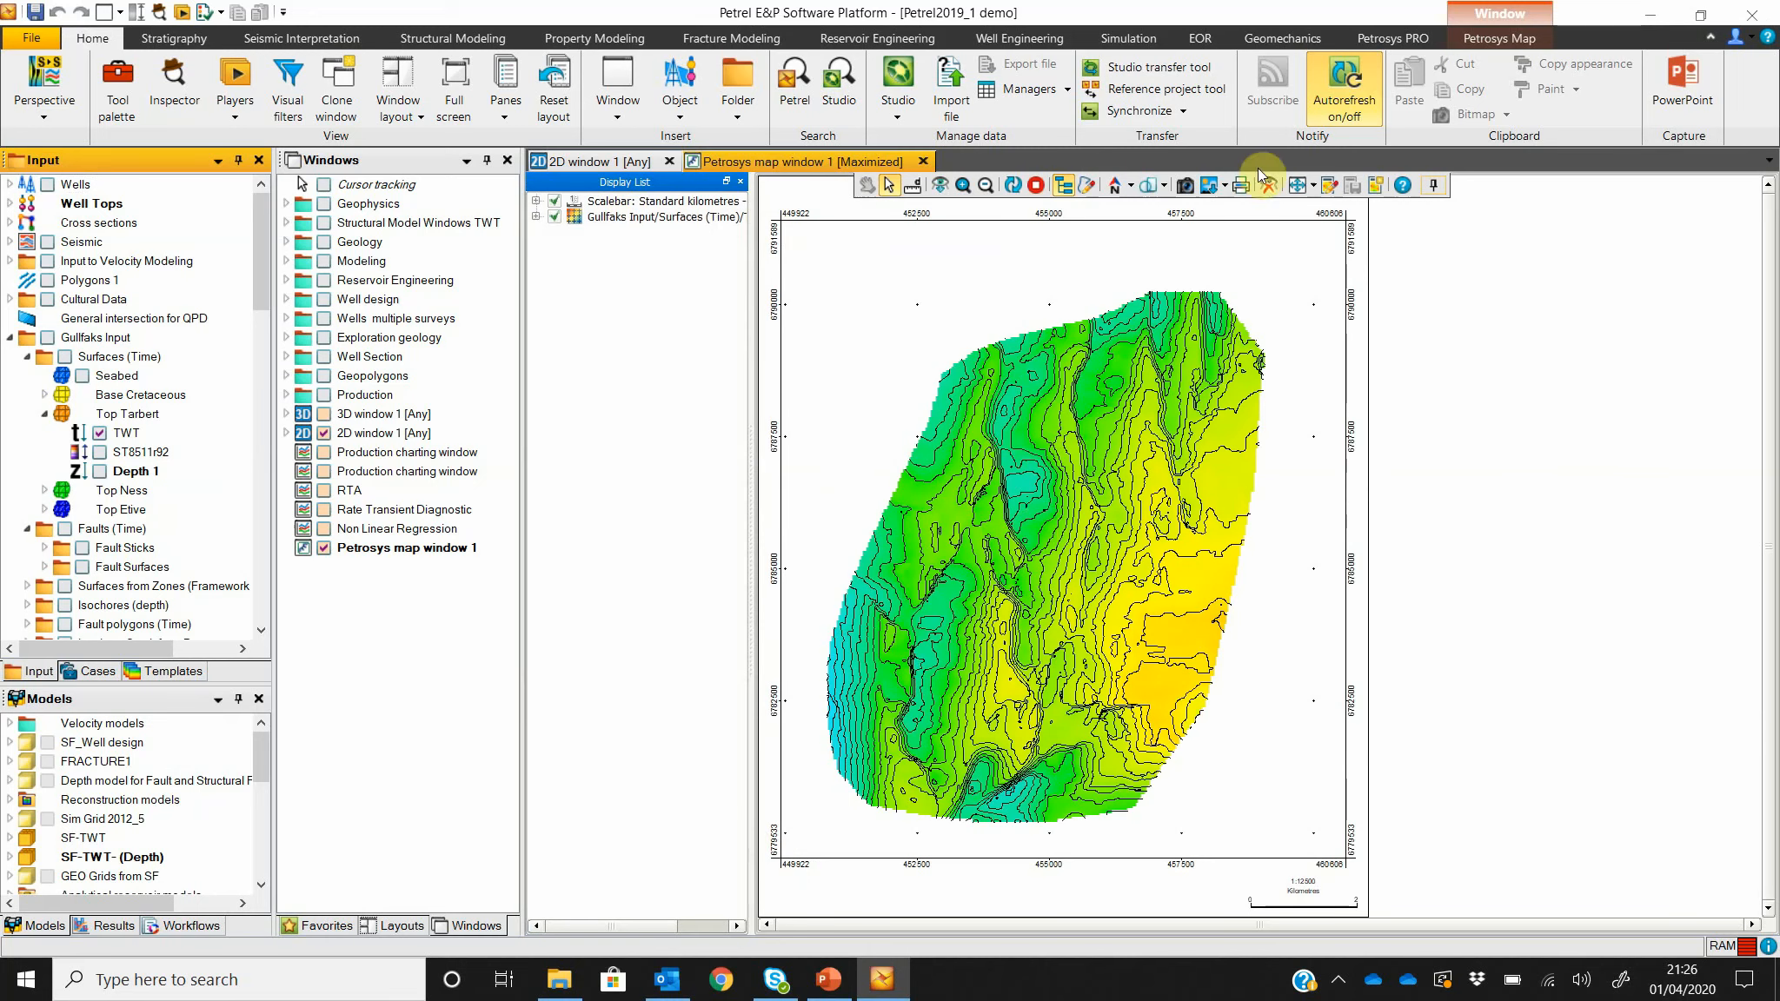
Step: Turn off automatic extents based on displayed data in the map template, keeping the Projected extent type and current limits
left_click(1502, 42)
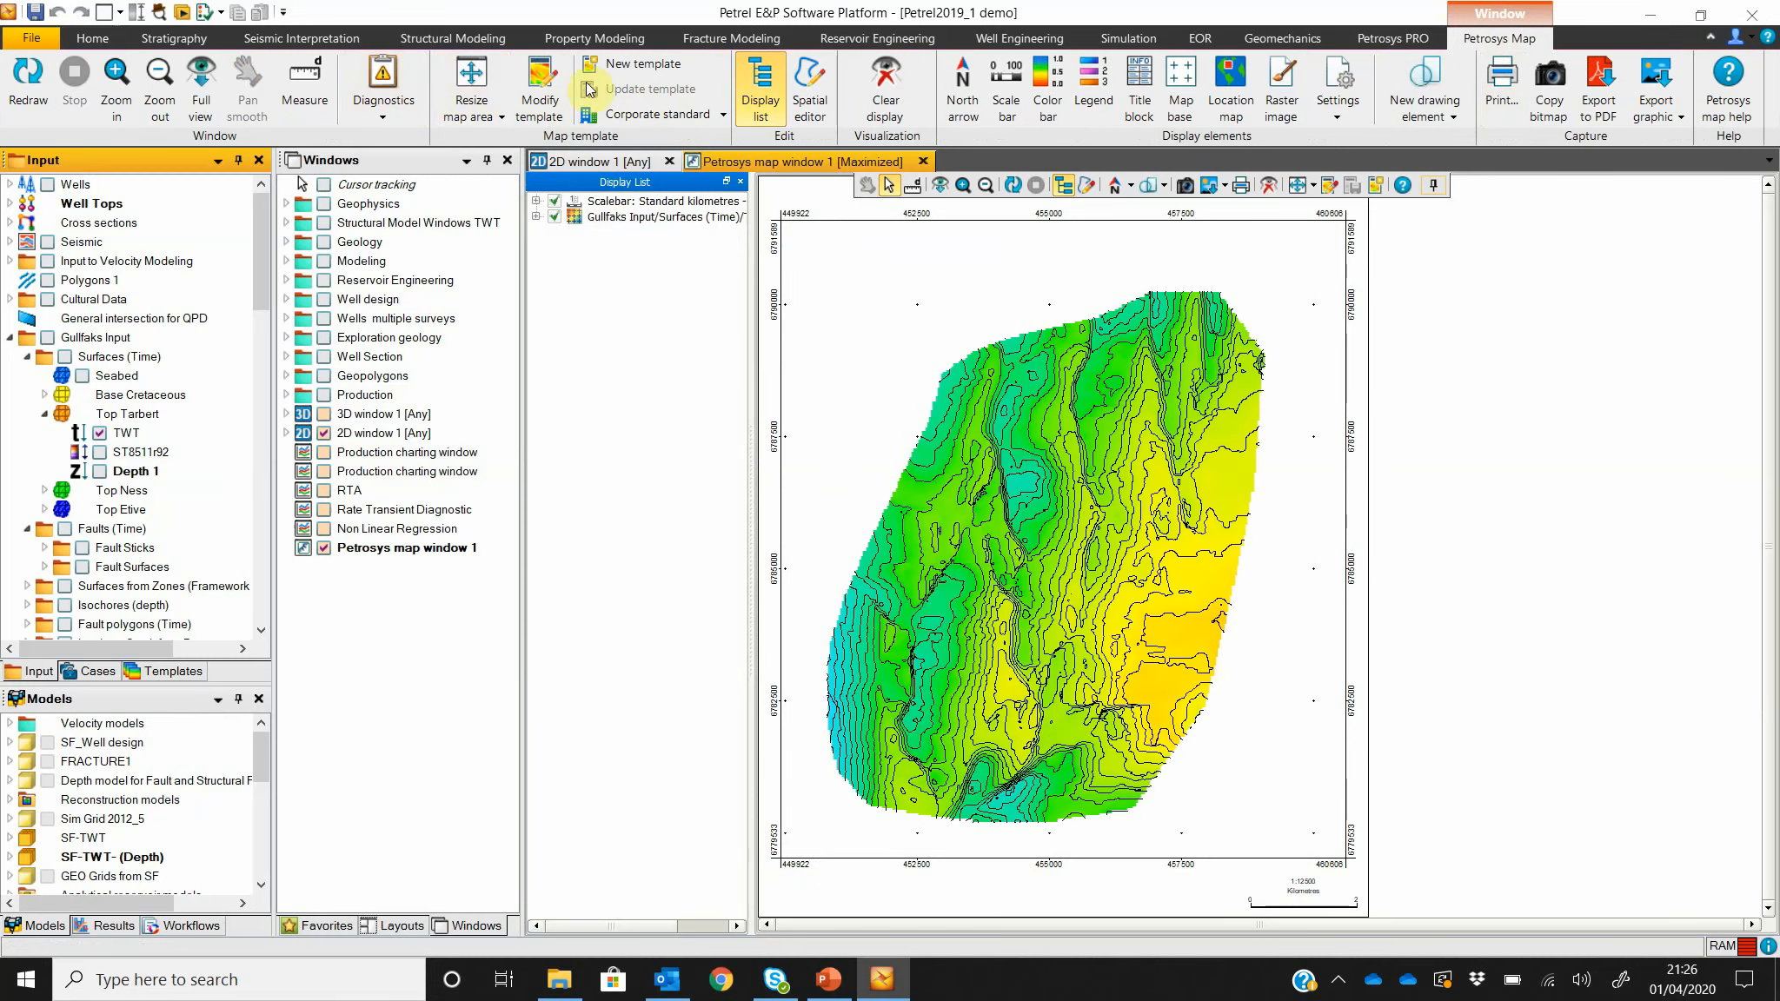
left_click(553, 85)
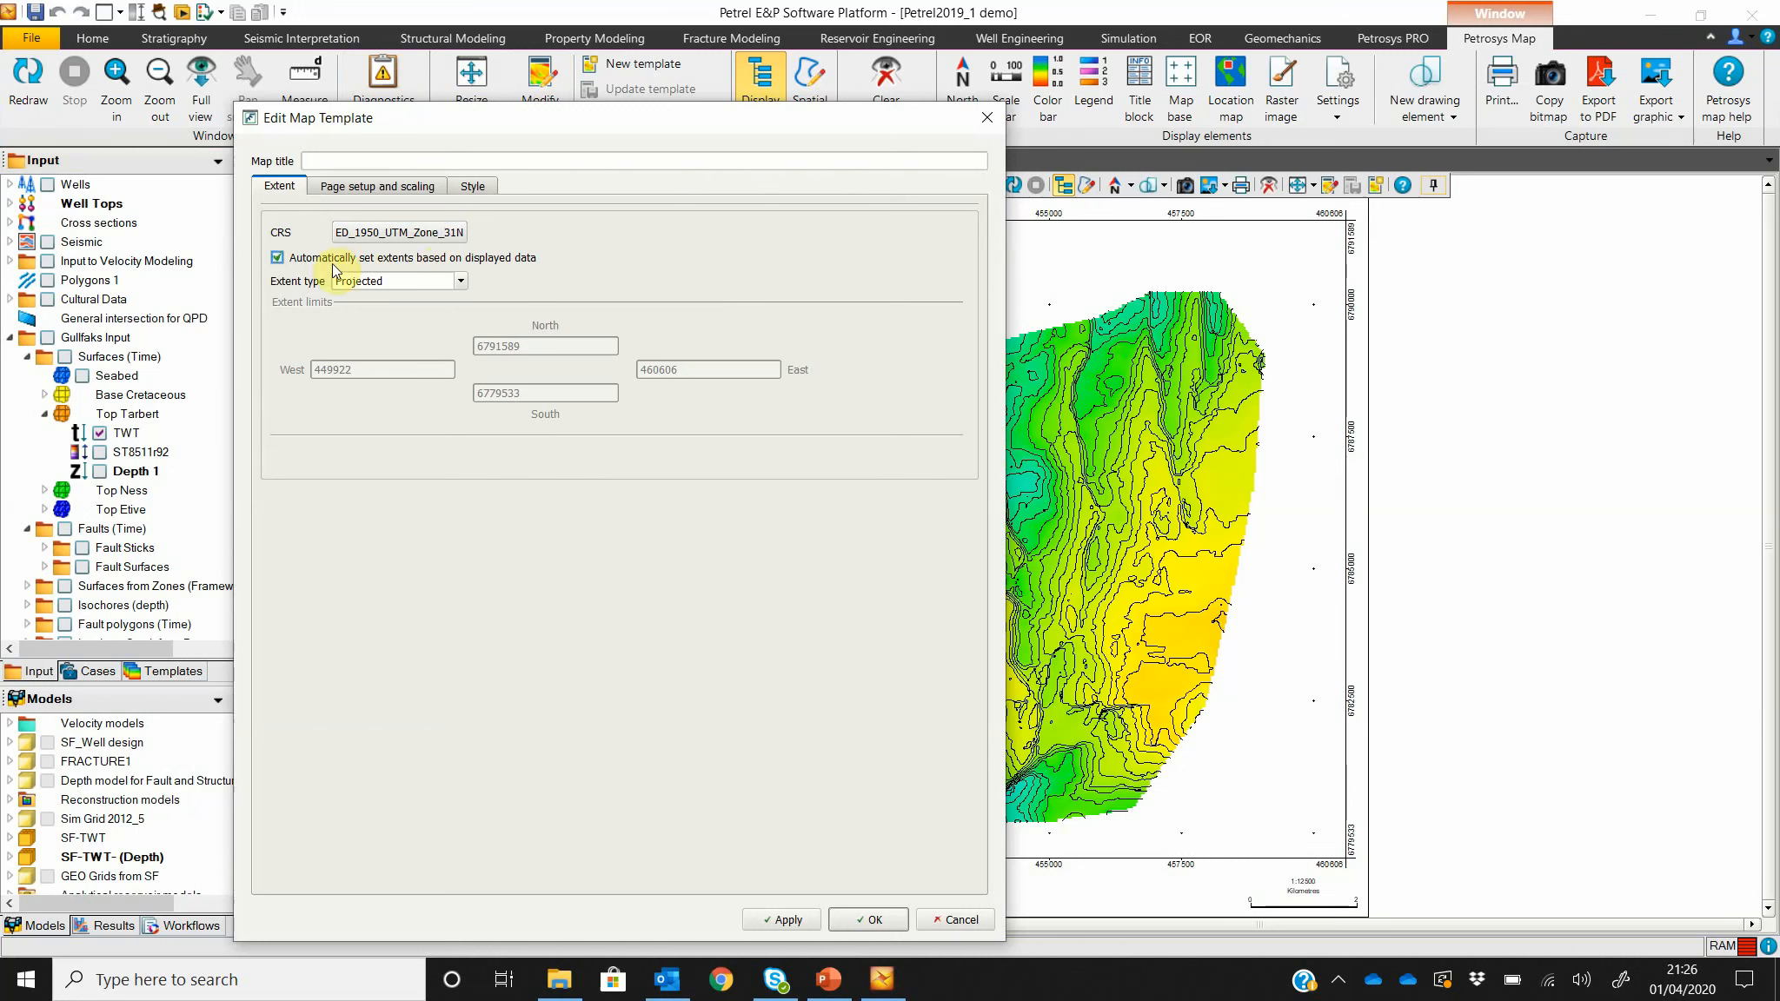
left_click(324, 262)
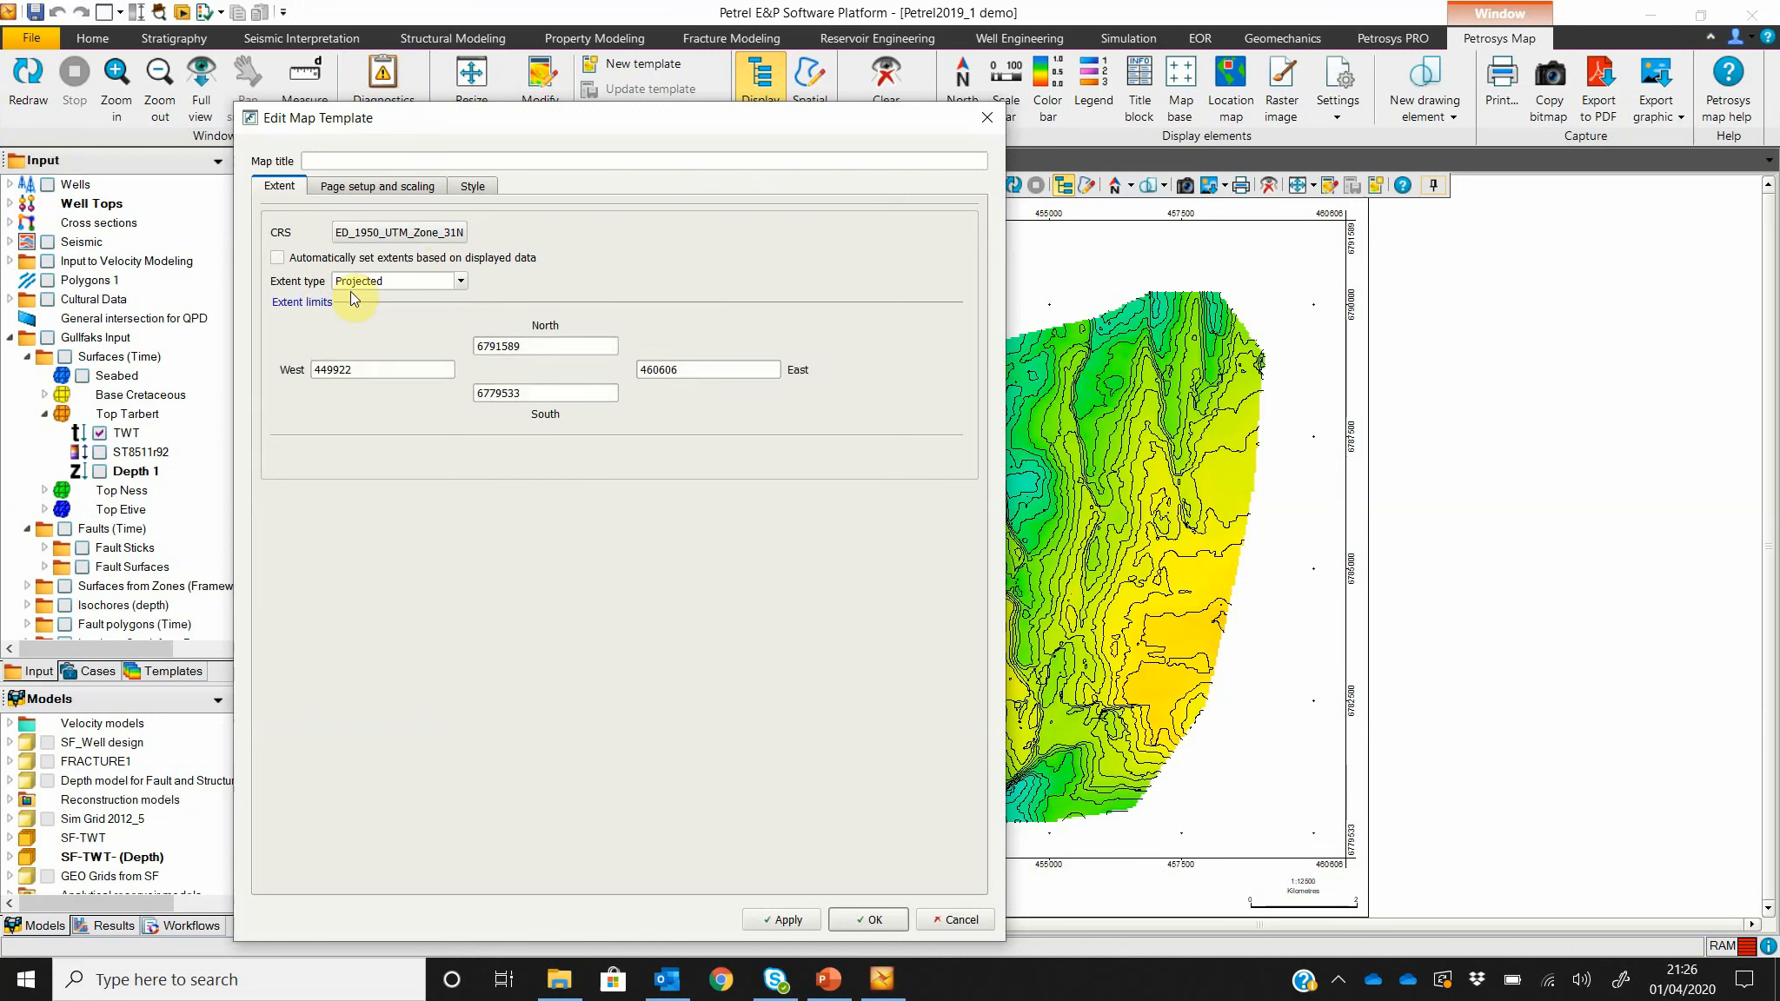
left_click(377, 366)
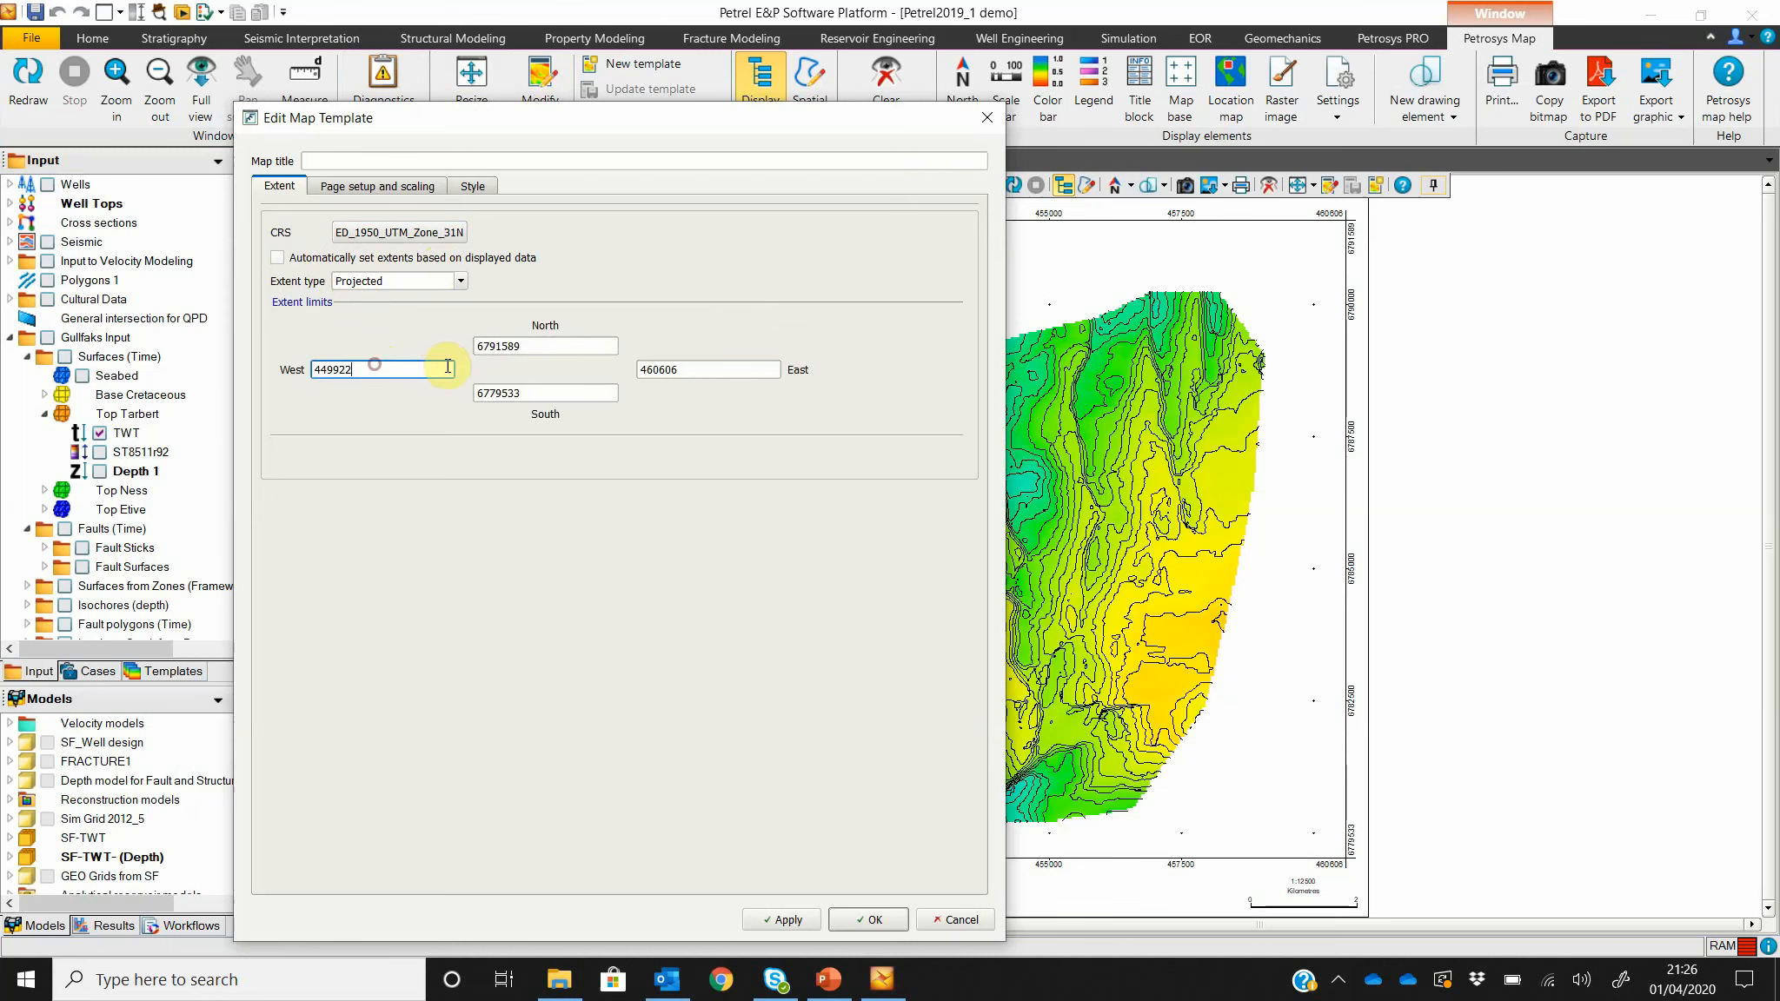
left_click(592, 347)
left_click(696, 370)
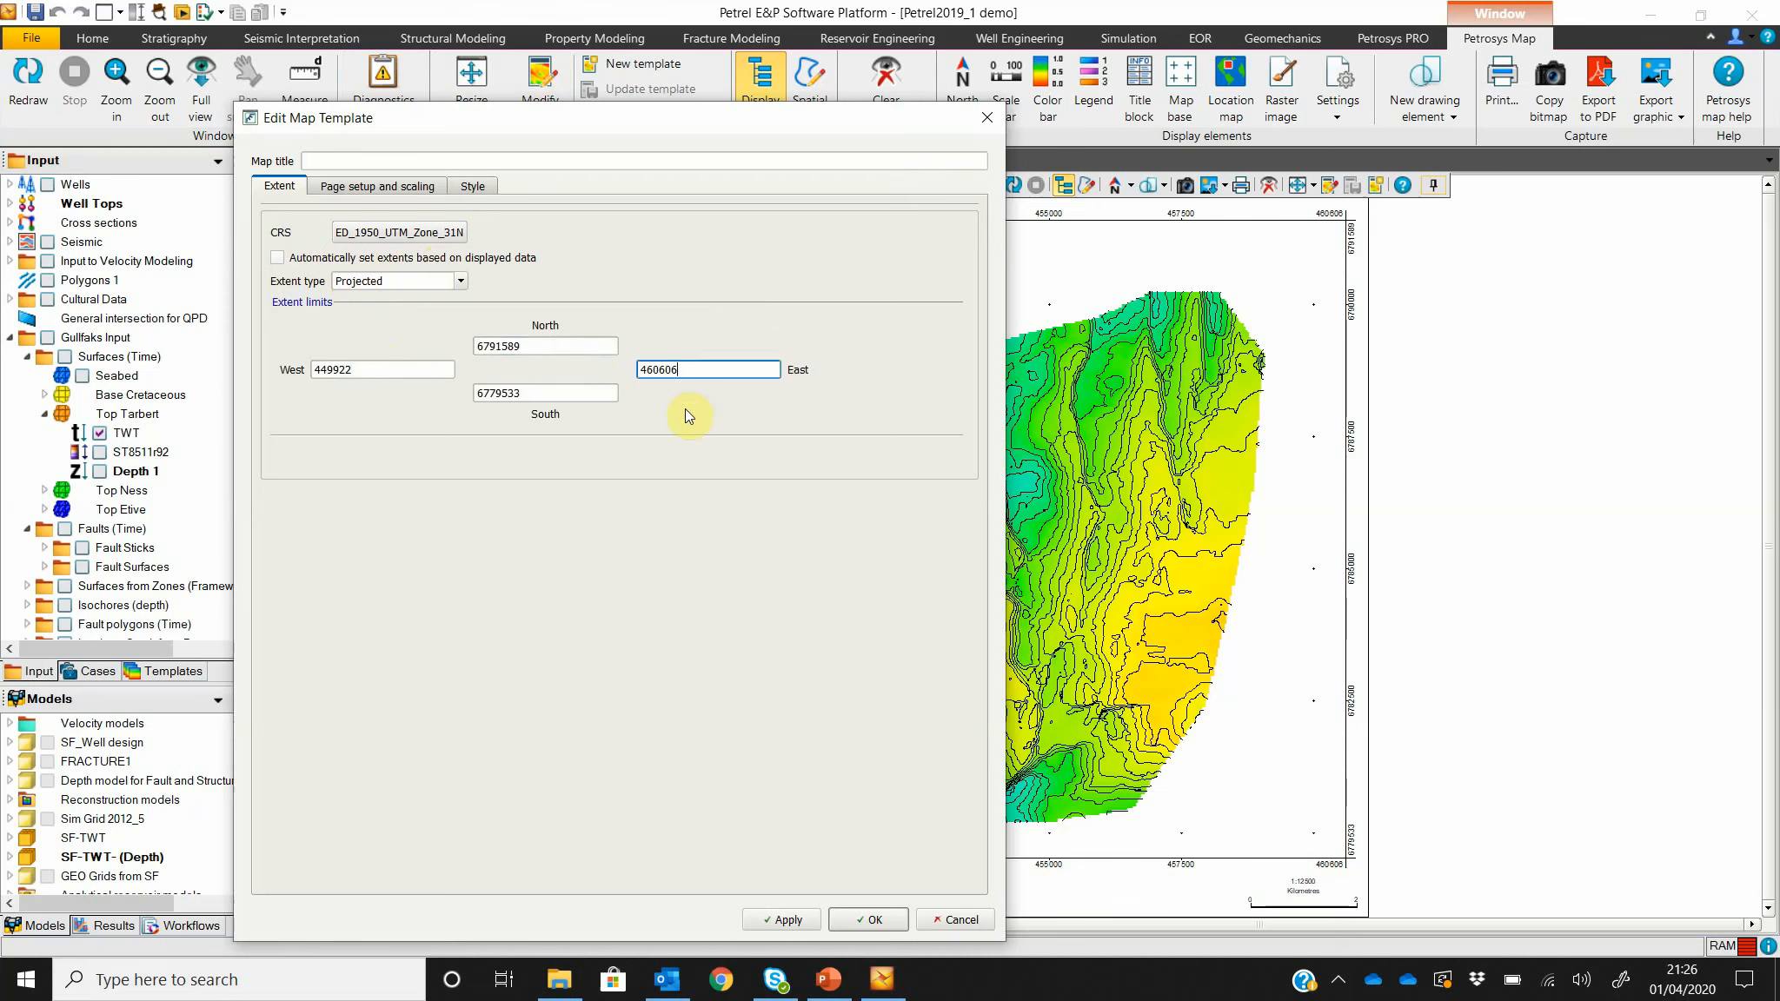
left_click(674, 335)
left_click(459, 285)
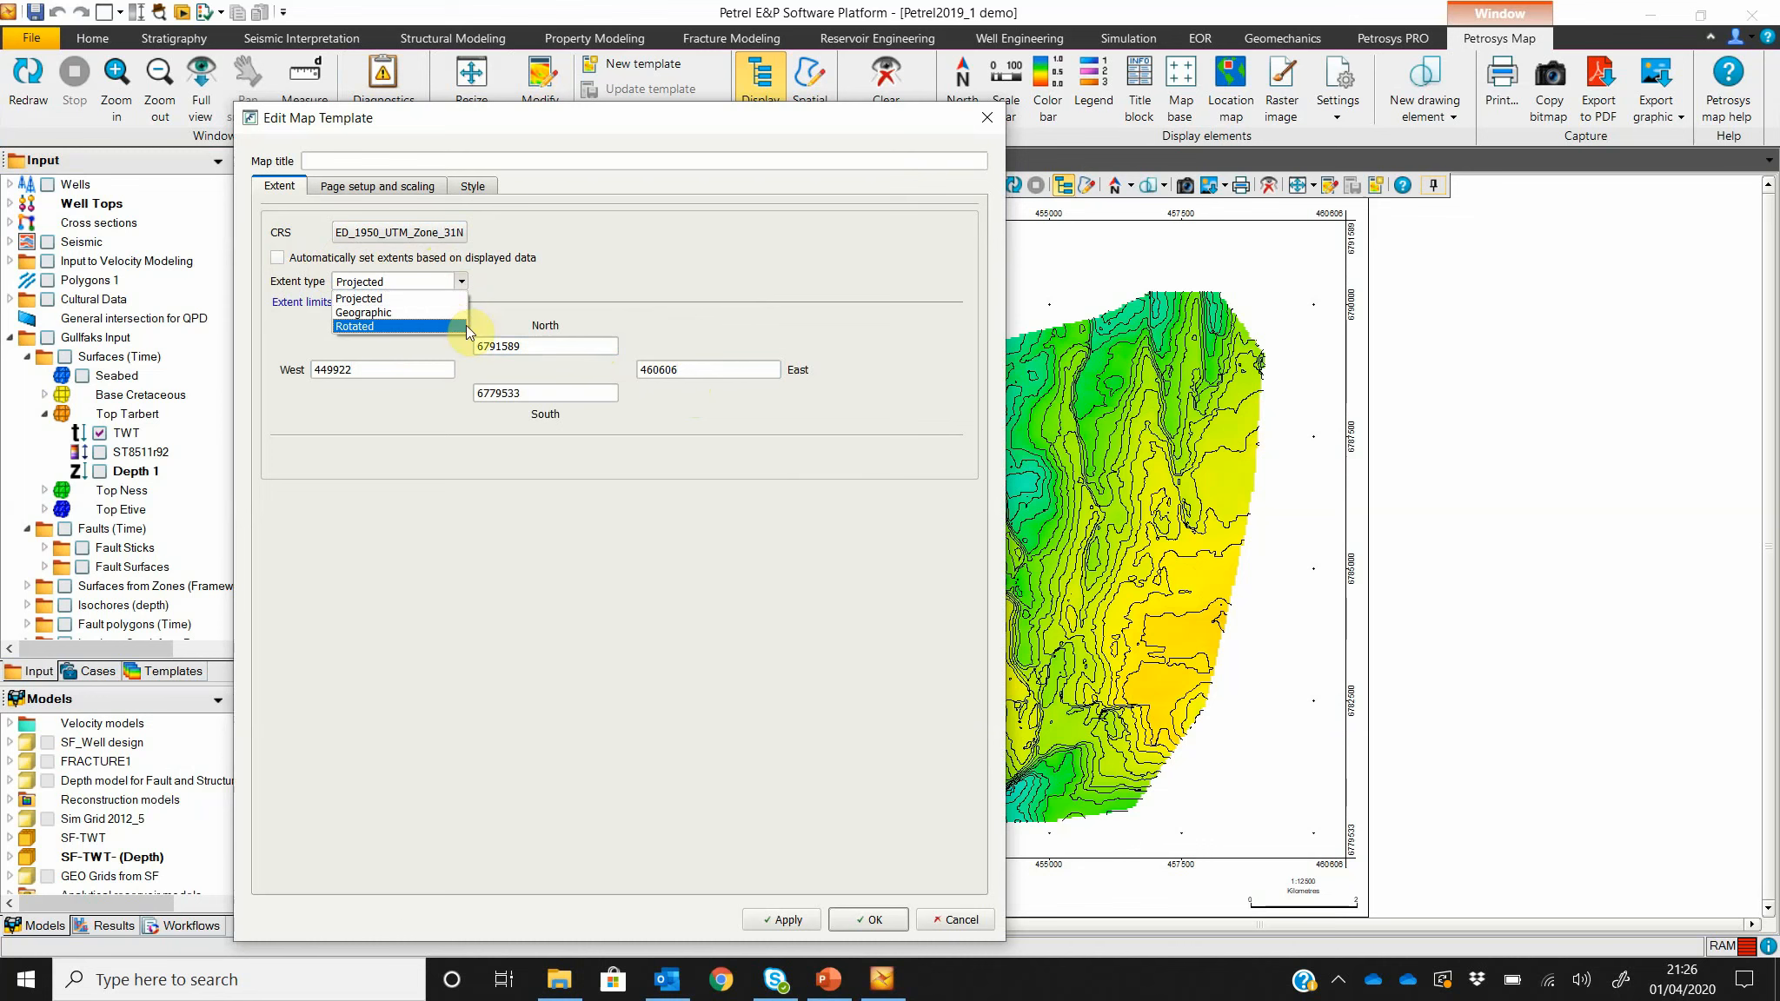
left_click(511, 328)
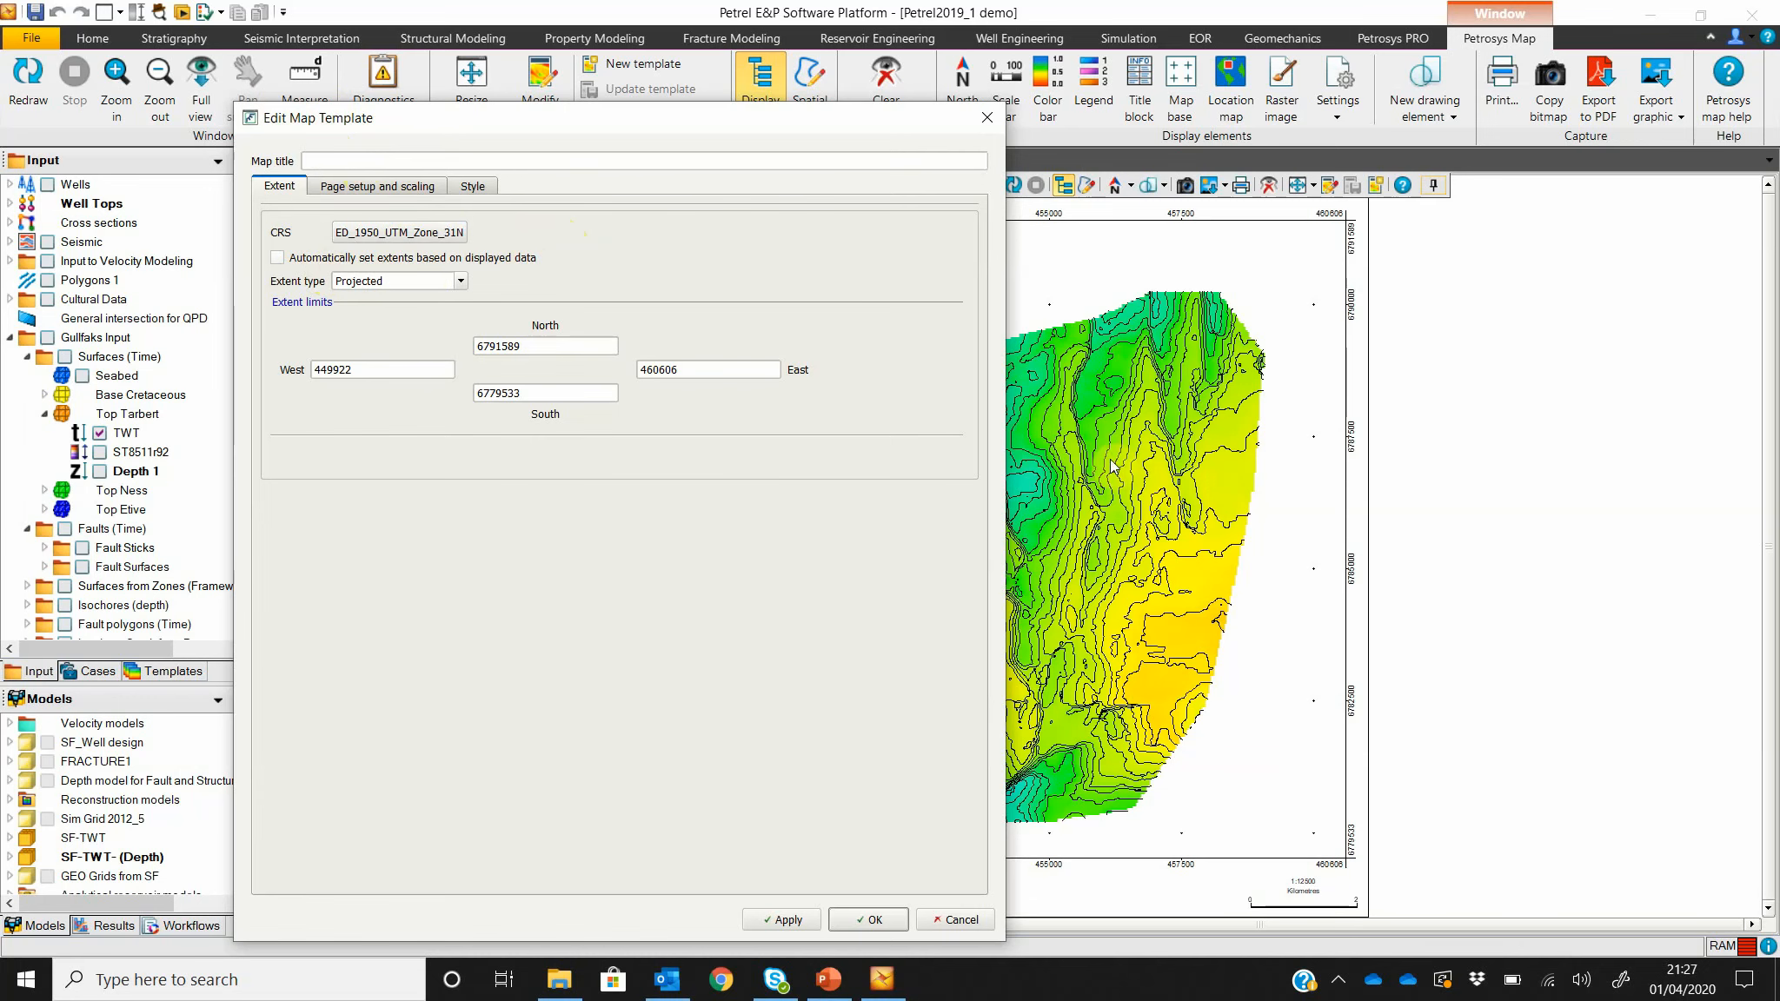
left_click(898, 918)
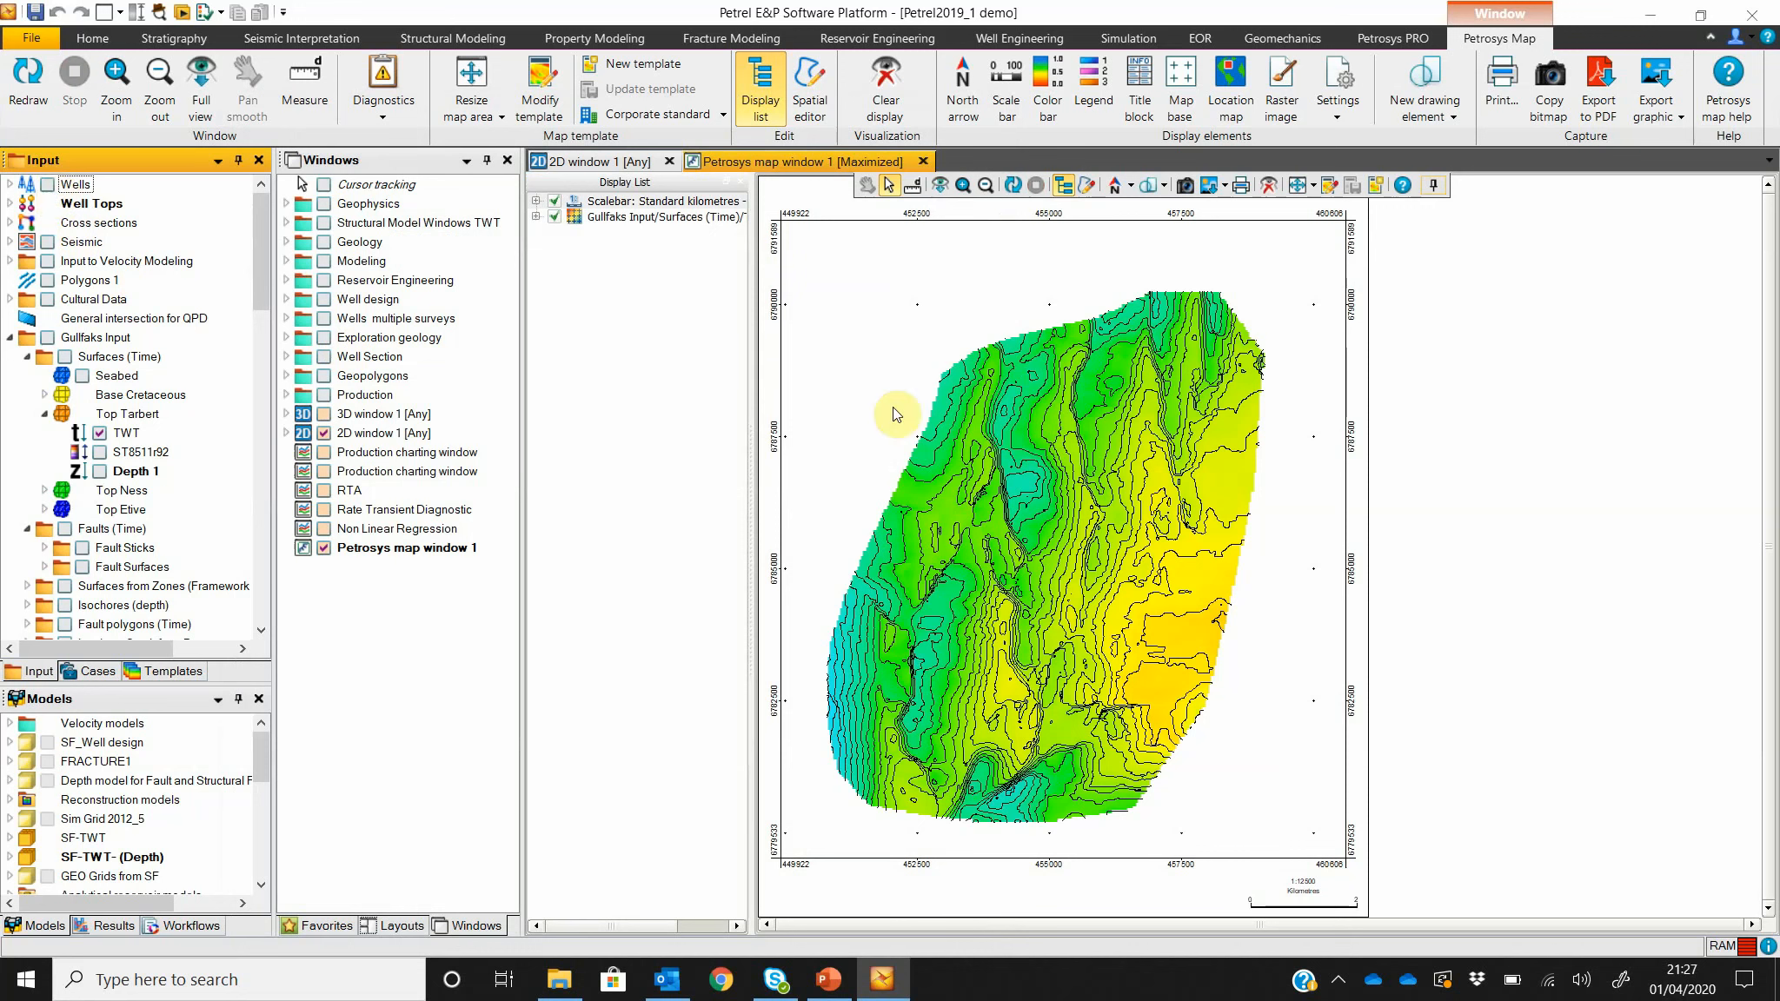
Step: Display the wells on the map and increase the map area's width and height by 100%
left_click(47, 185)
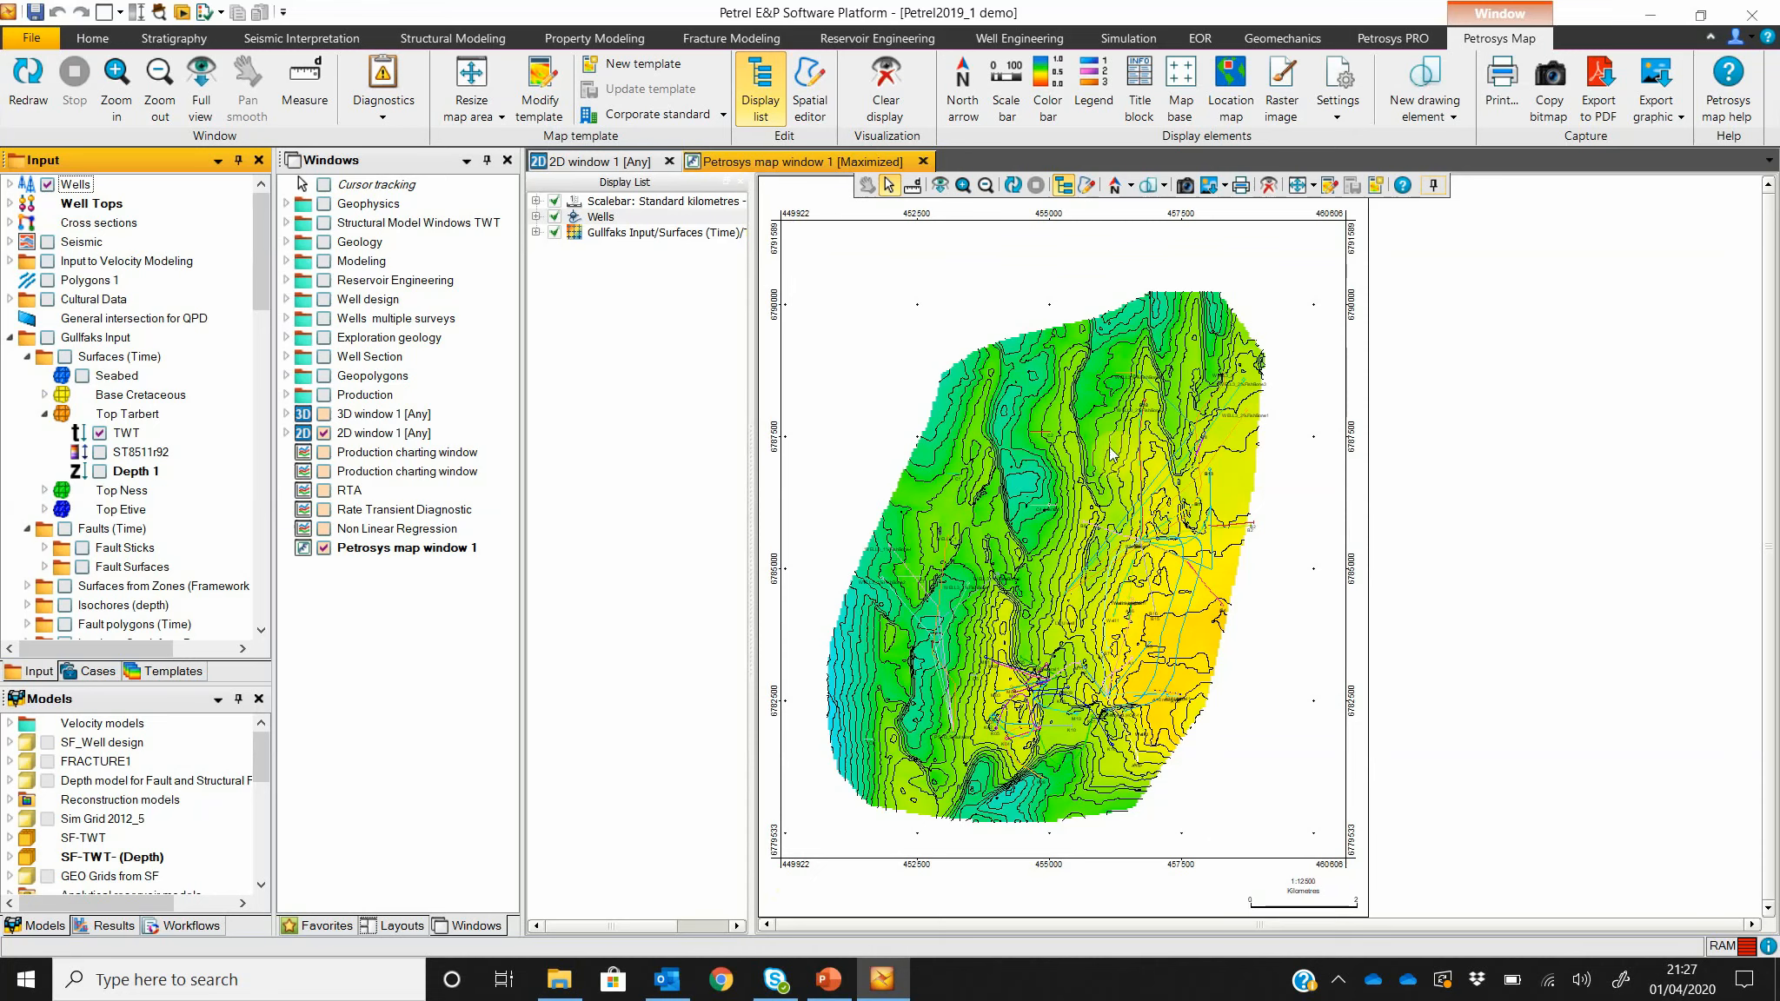
left_click(469, 112)
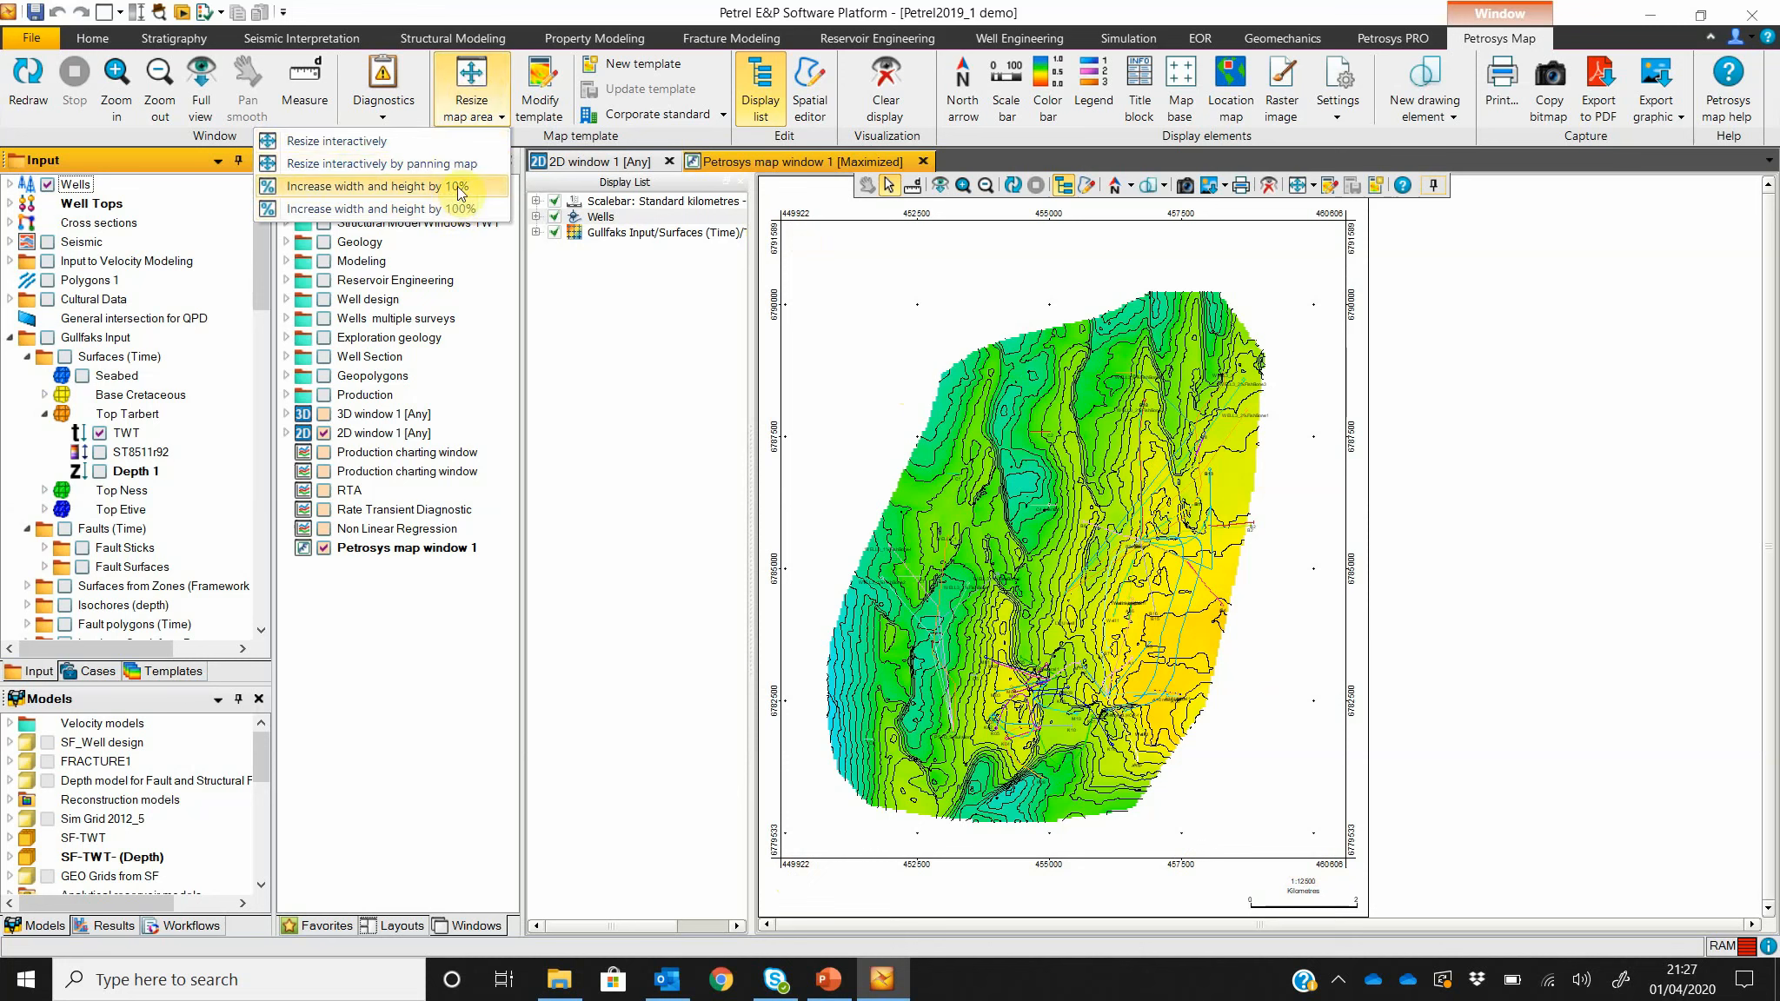
left_click(470, 212)
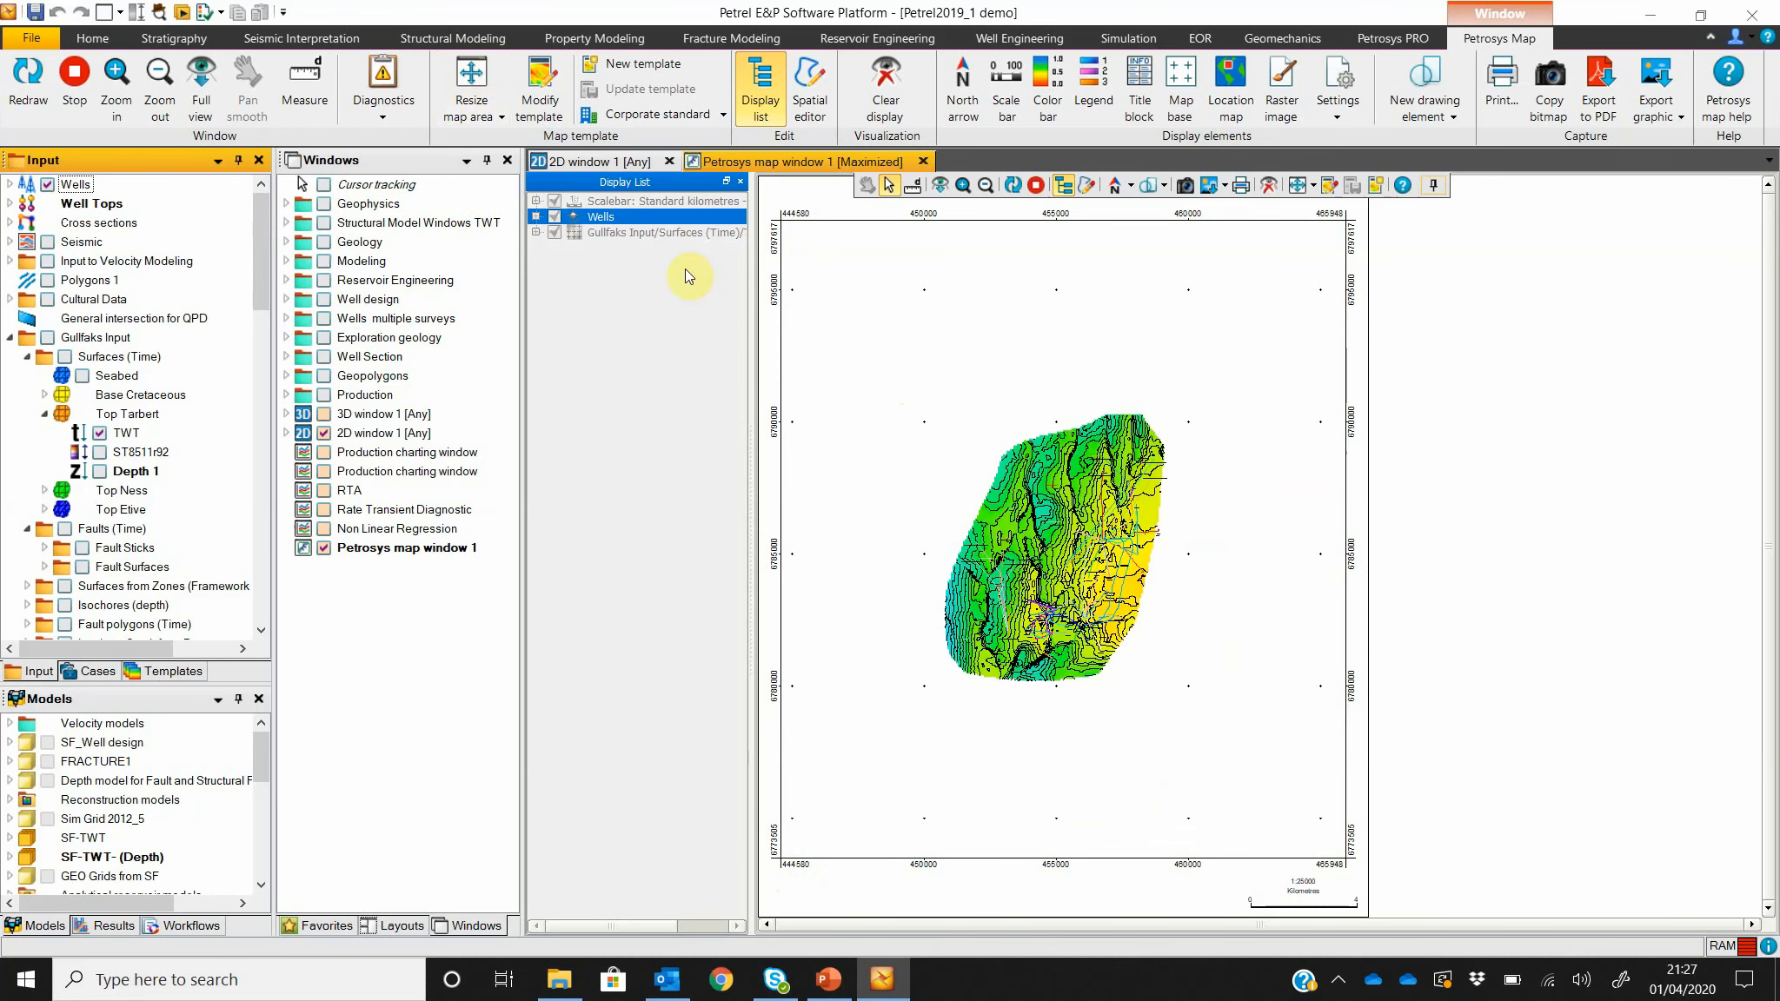
Step: Resize the map area interactively by panning and zooming the map around the Top Tarbert surface
left_click(501, 113)
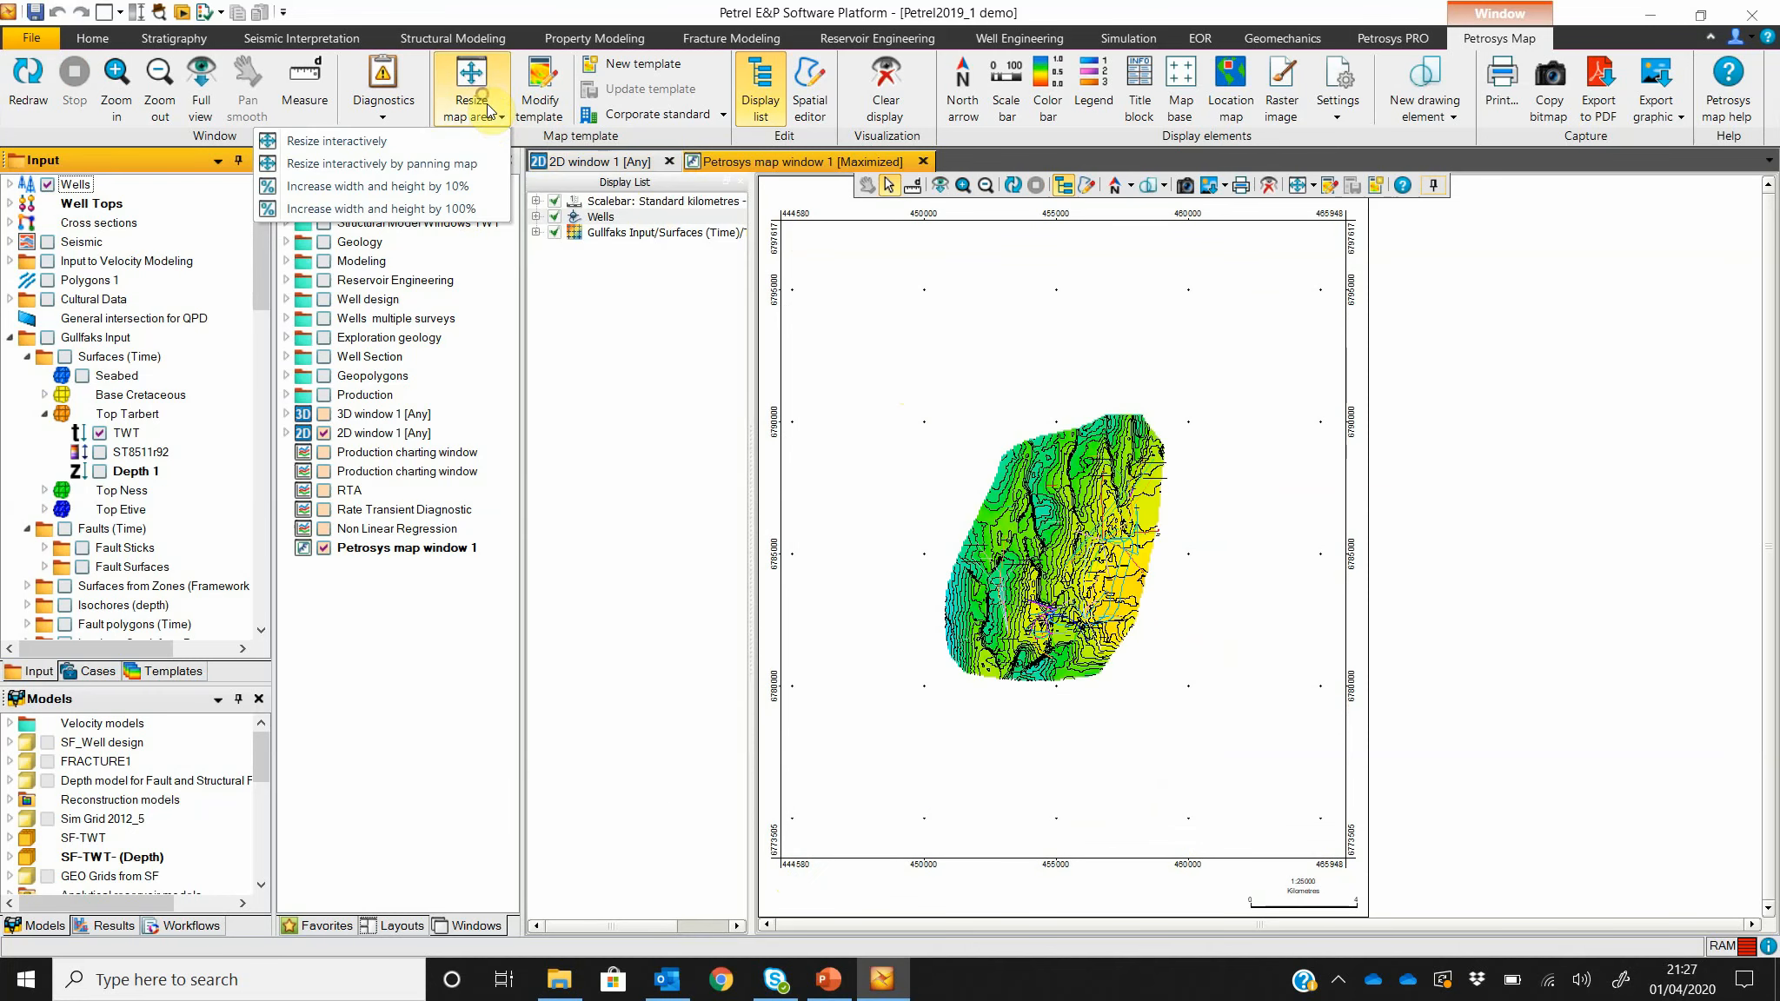
left_click(469, 165)
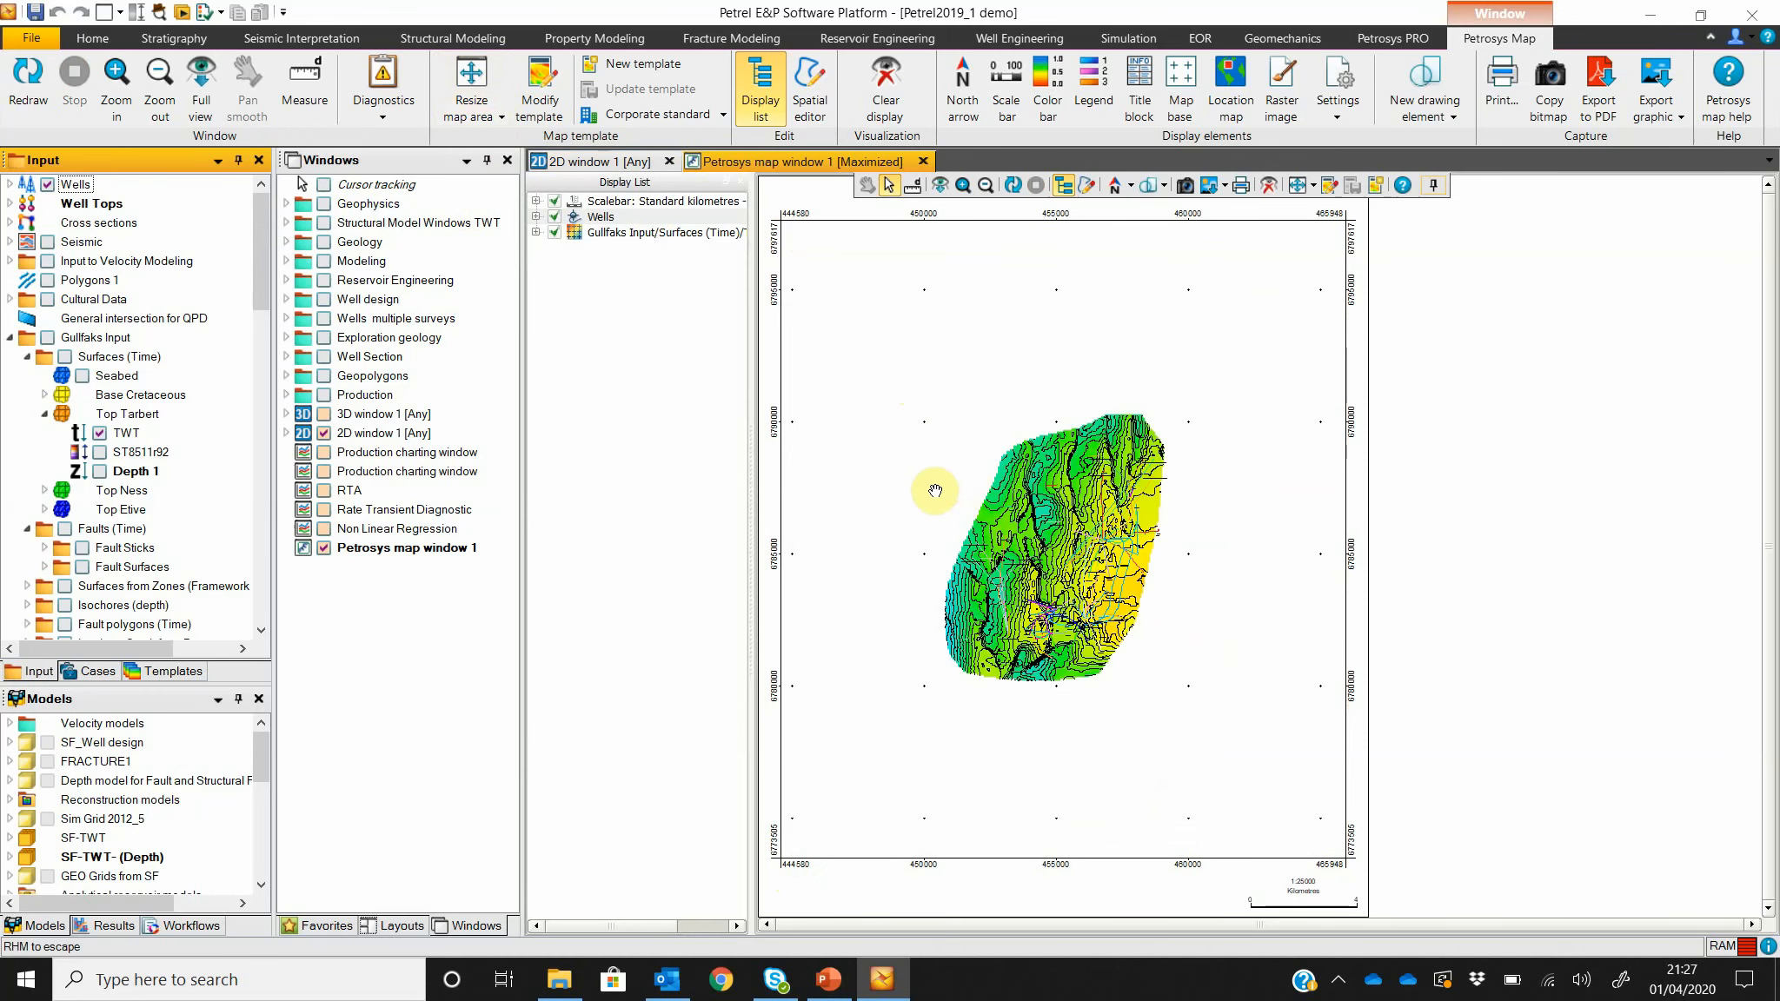
left_click_drag(951, 502, 862, 362)
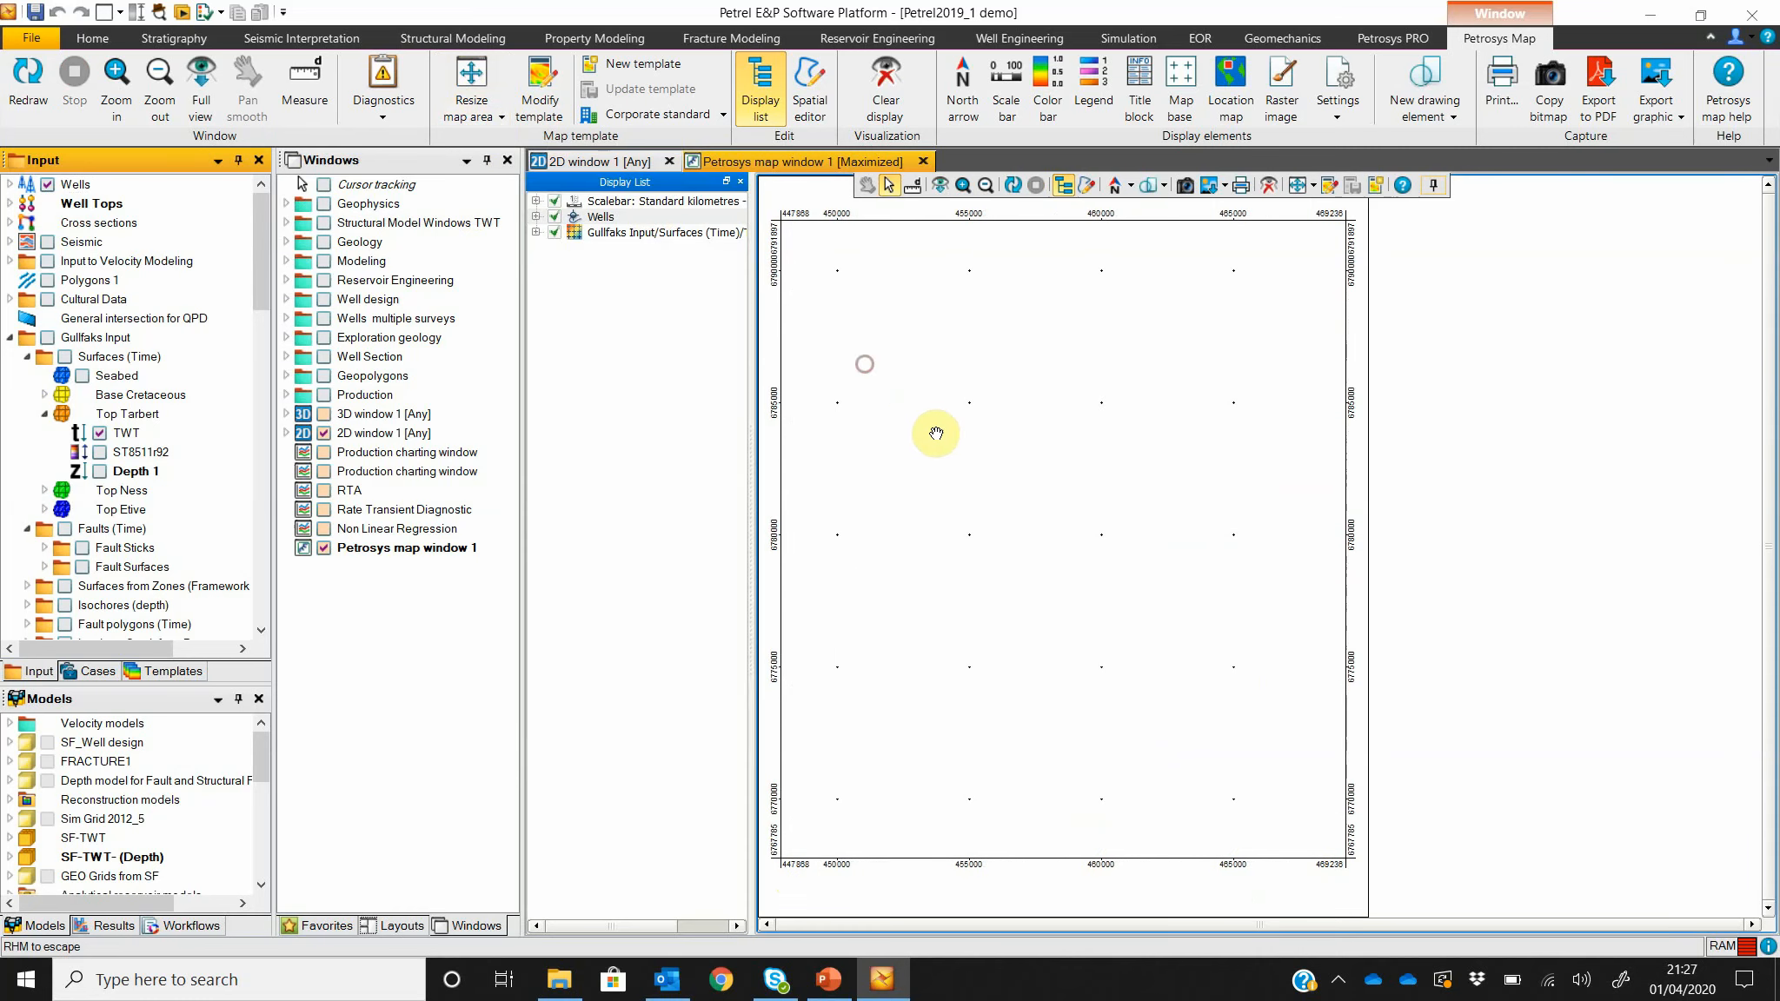
left_click_drag(1024, 485, 1085, 594)
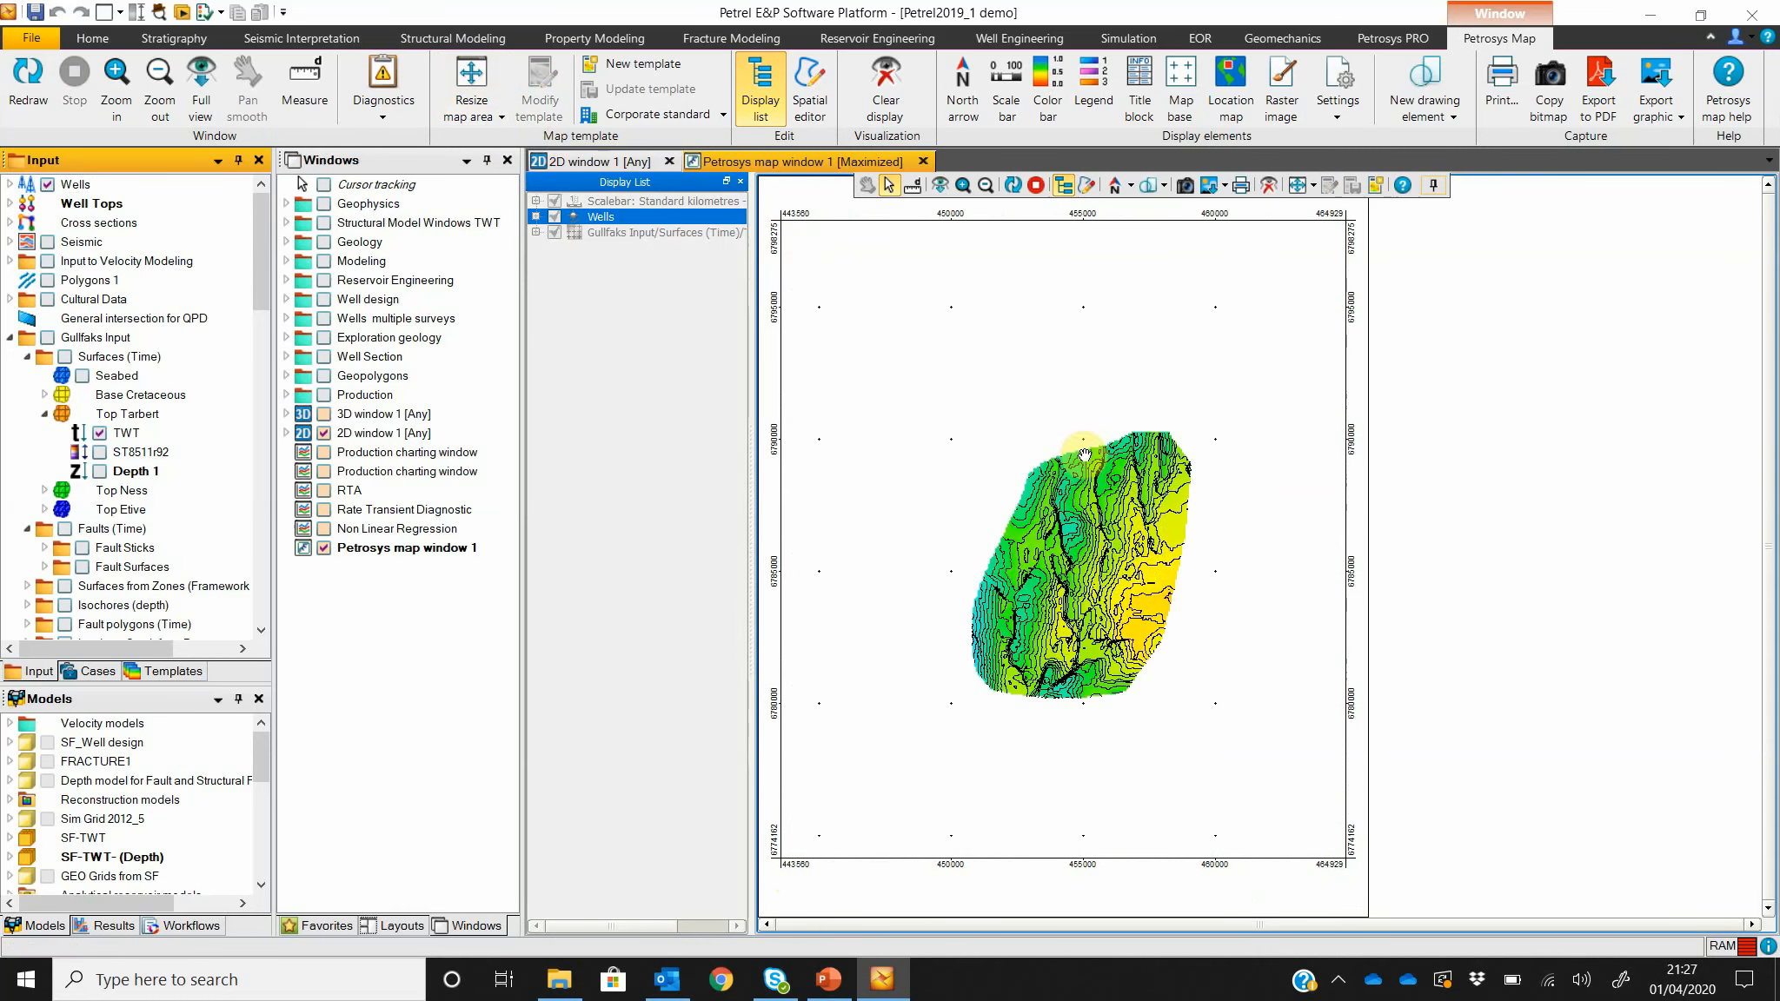
scroll(1088, 515, "up", 2)
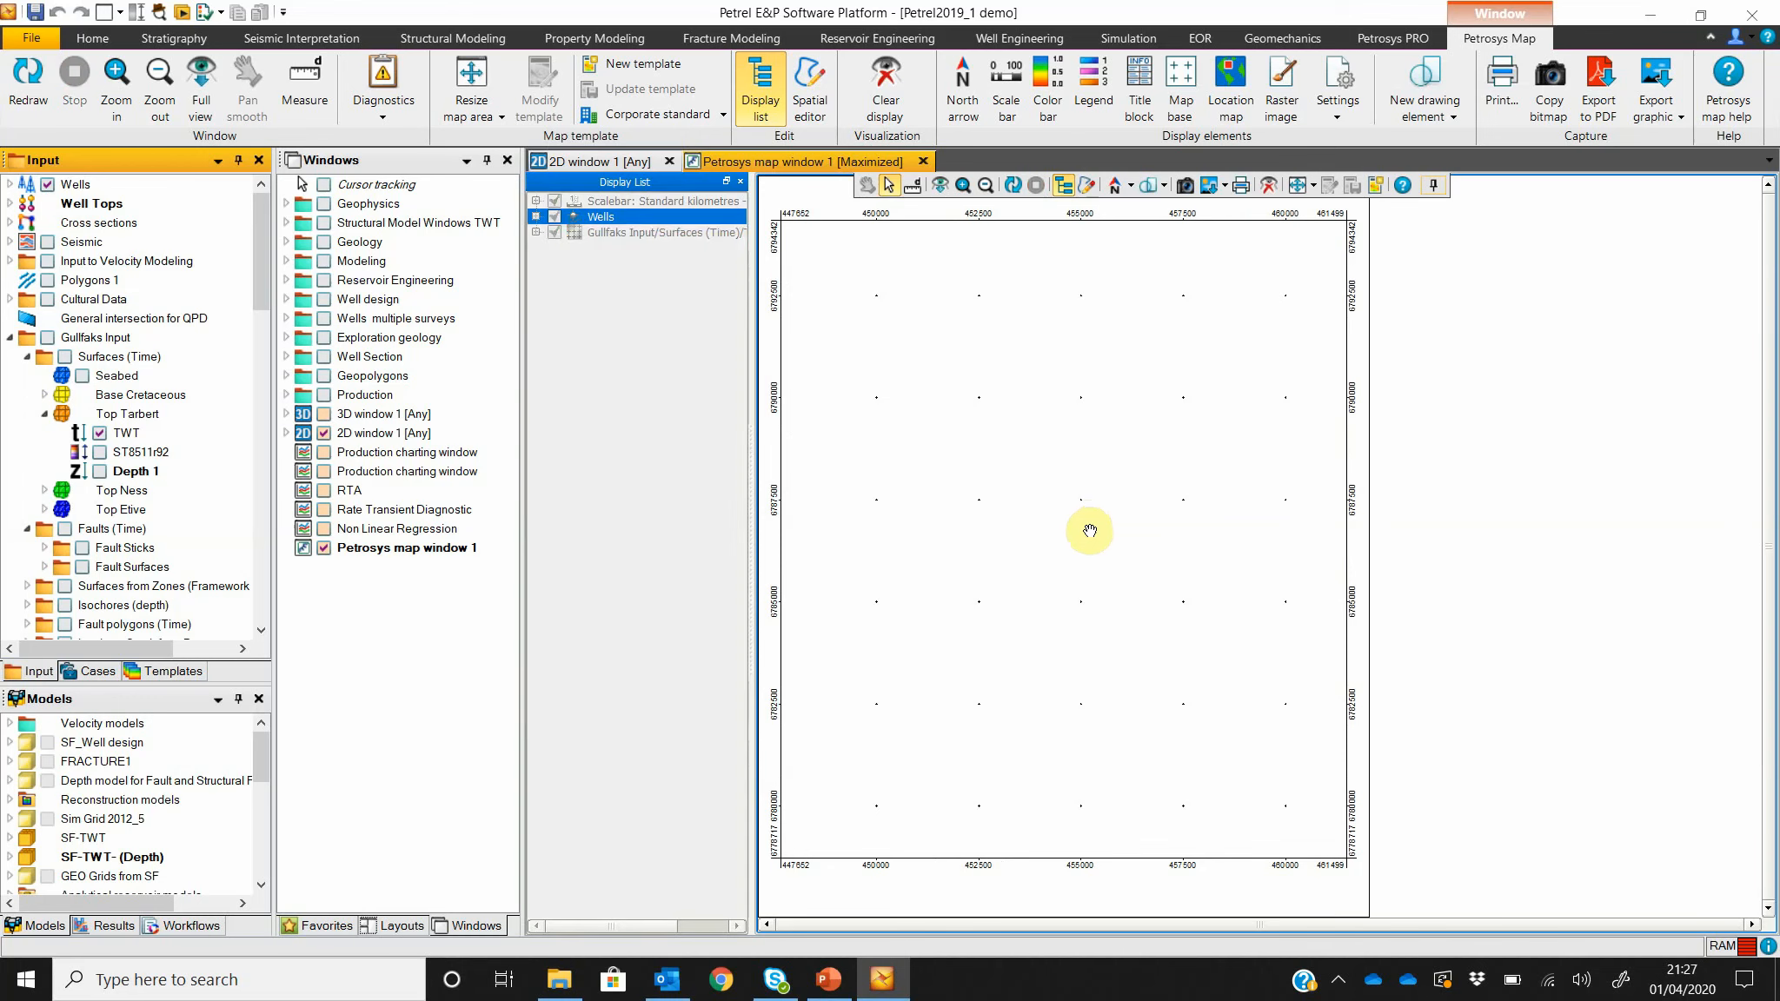
scroll(1089, 539, "down", 2)
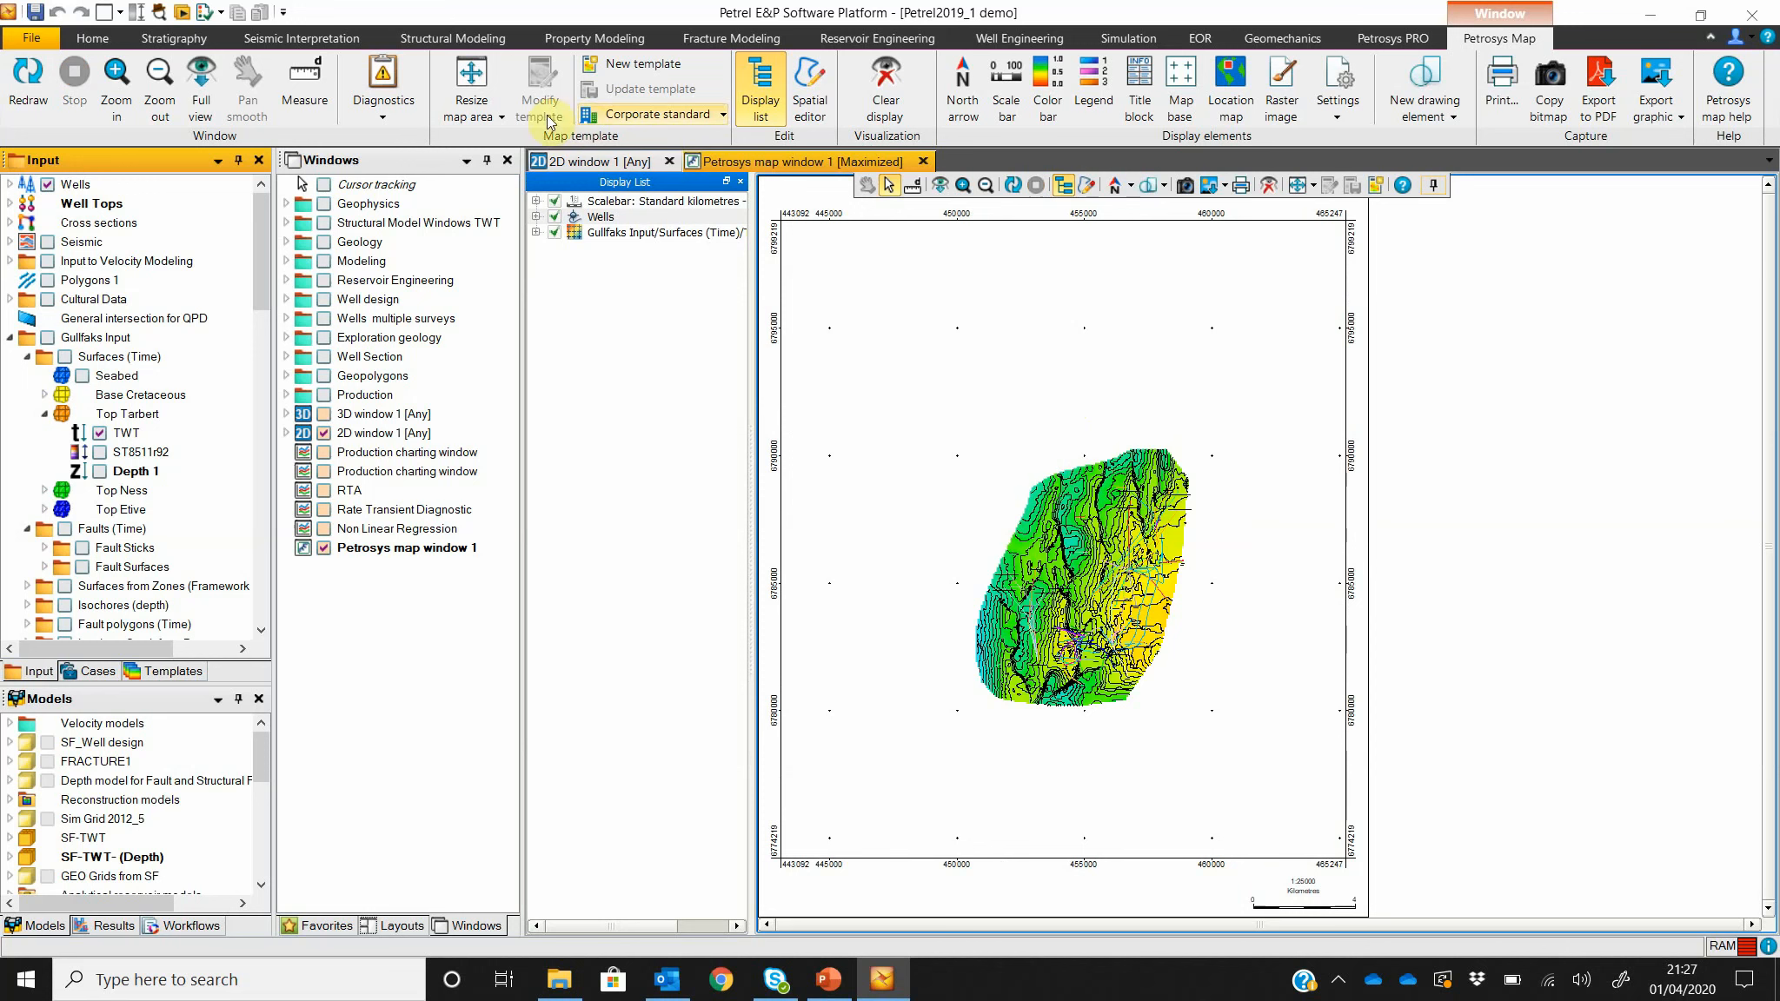
Step: Resize the map area interactively to a rectangle tightly enclosing the Top Tarbert surface
left_click(484, 113)
left_click(442, 141)
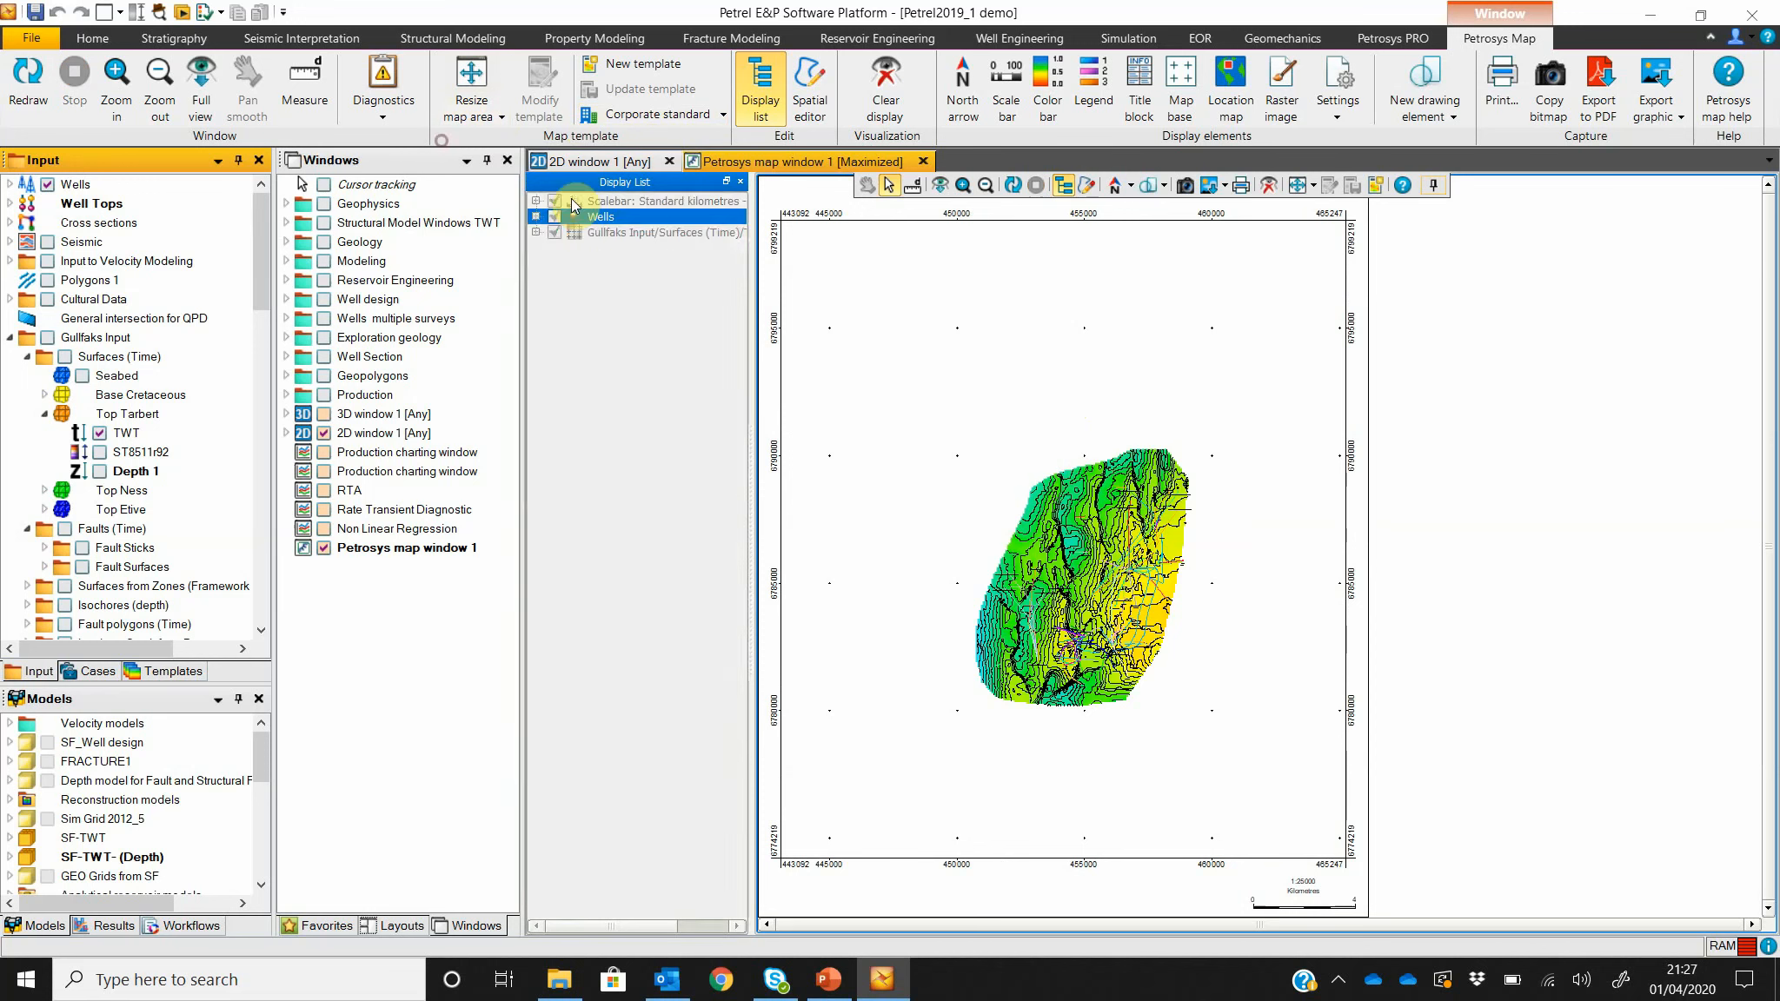
left_click_drag(972, 711, 1204, 438)
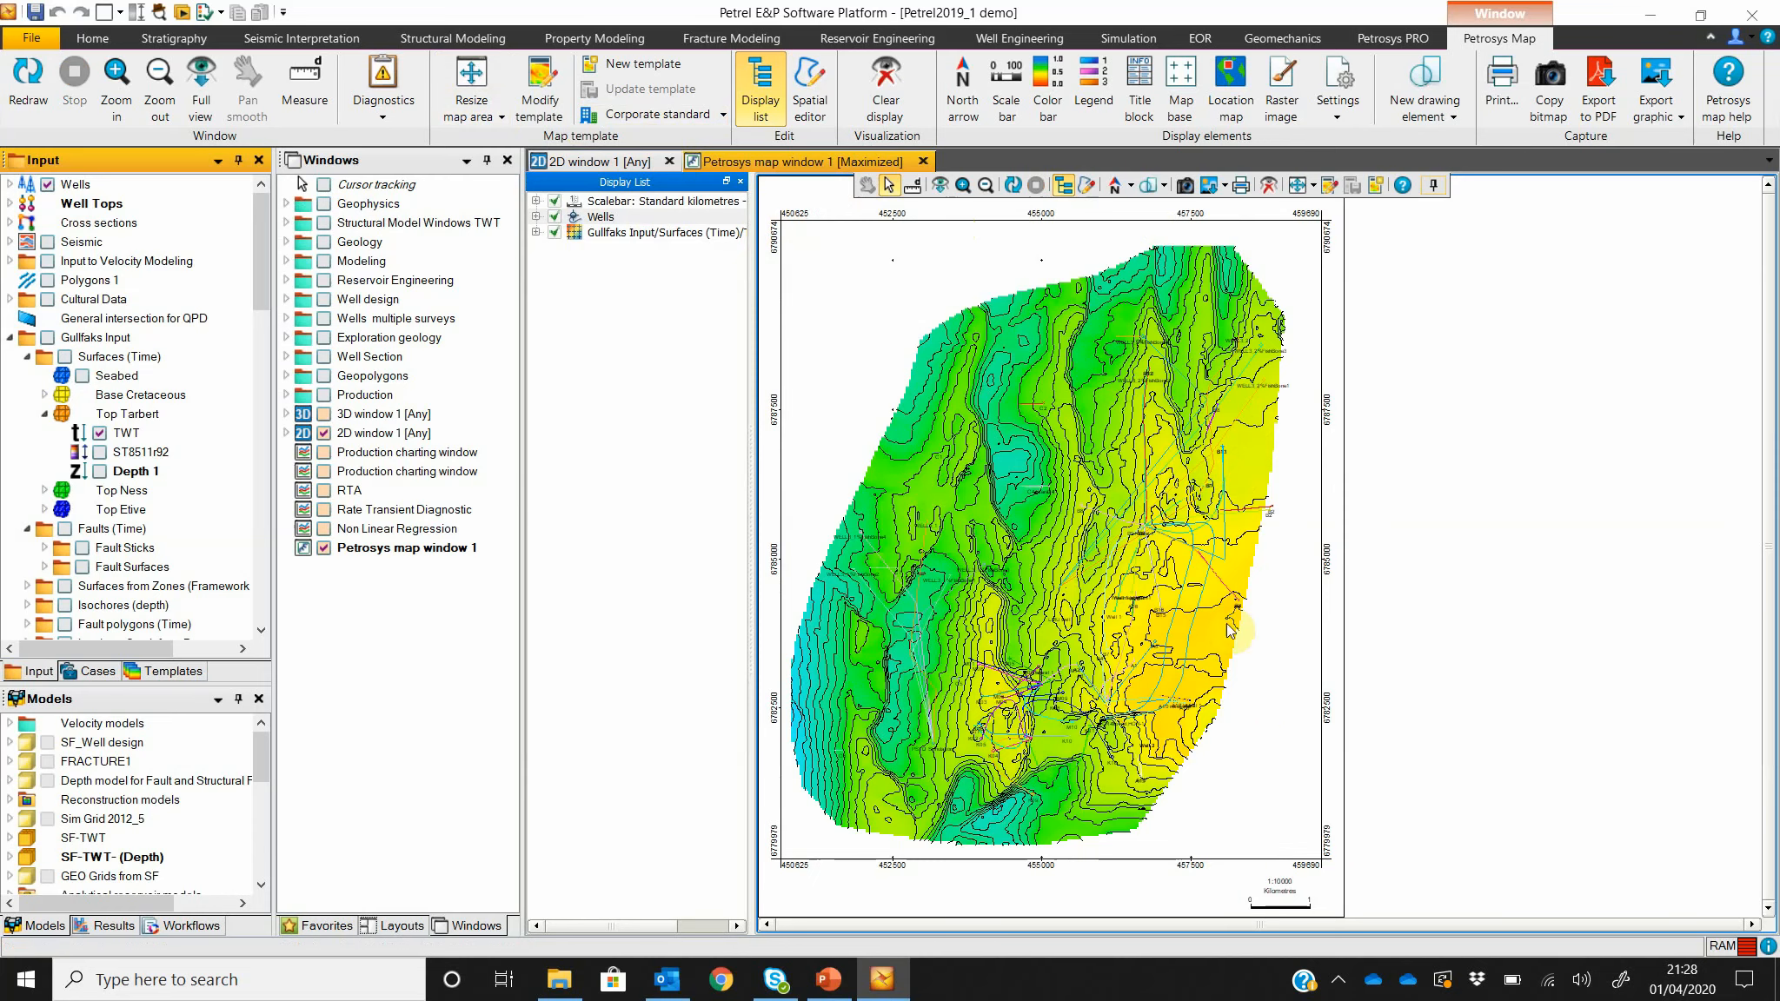
Step: Hide the Wells layer on the map while keeping it in the display list
scroll(1319, 743, "down", 3)
scroll(1430, 702, "up", 3)
scroll(843, 712, "up", 3)
scroll(795, 557, "up", 3)
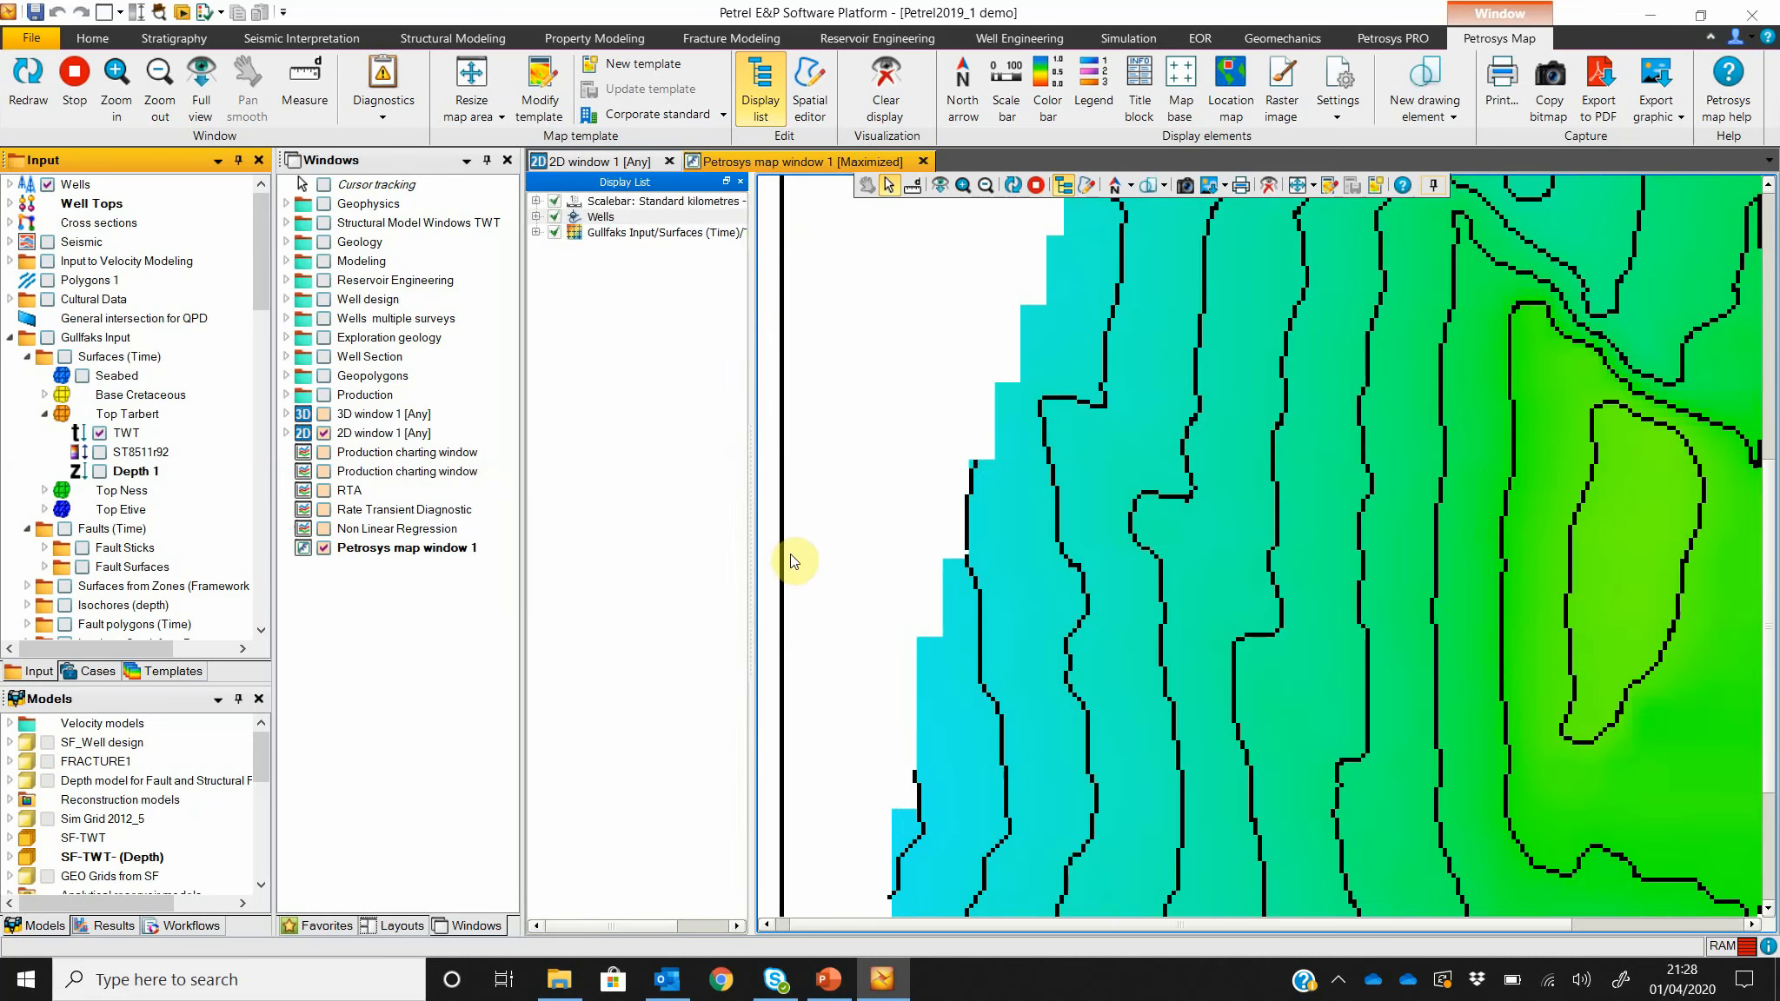
scroll(866, 556, "down", 5)
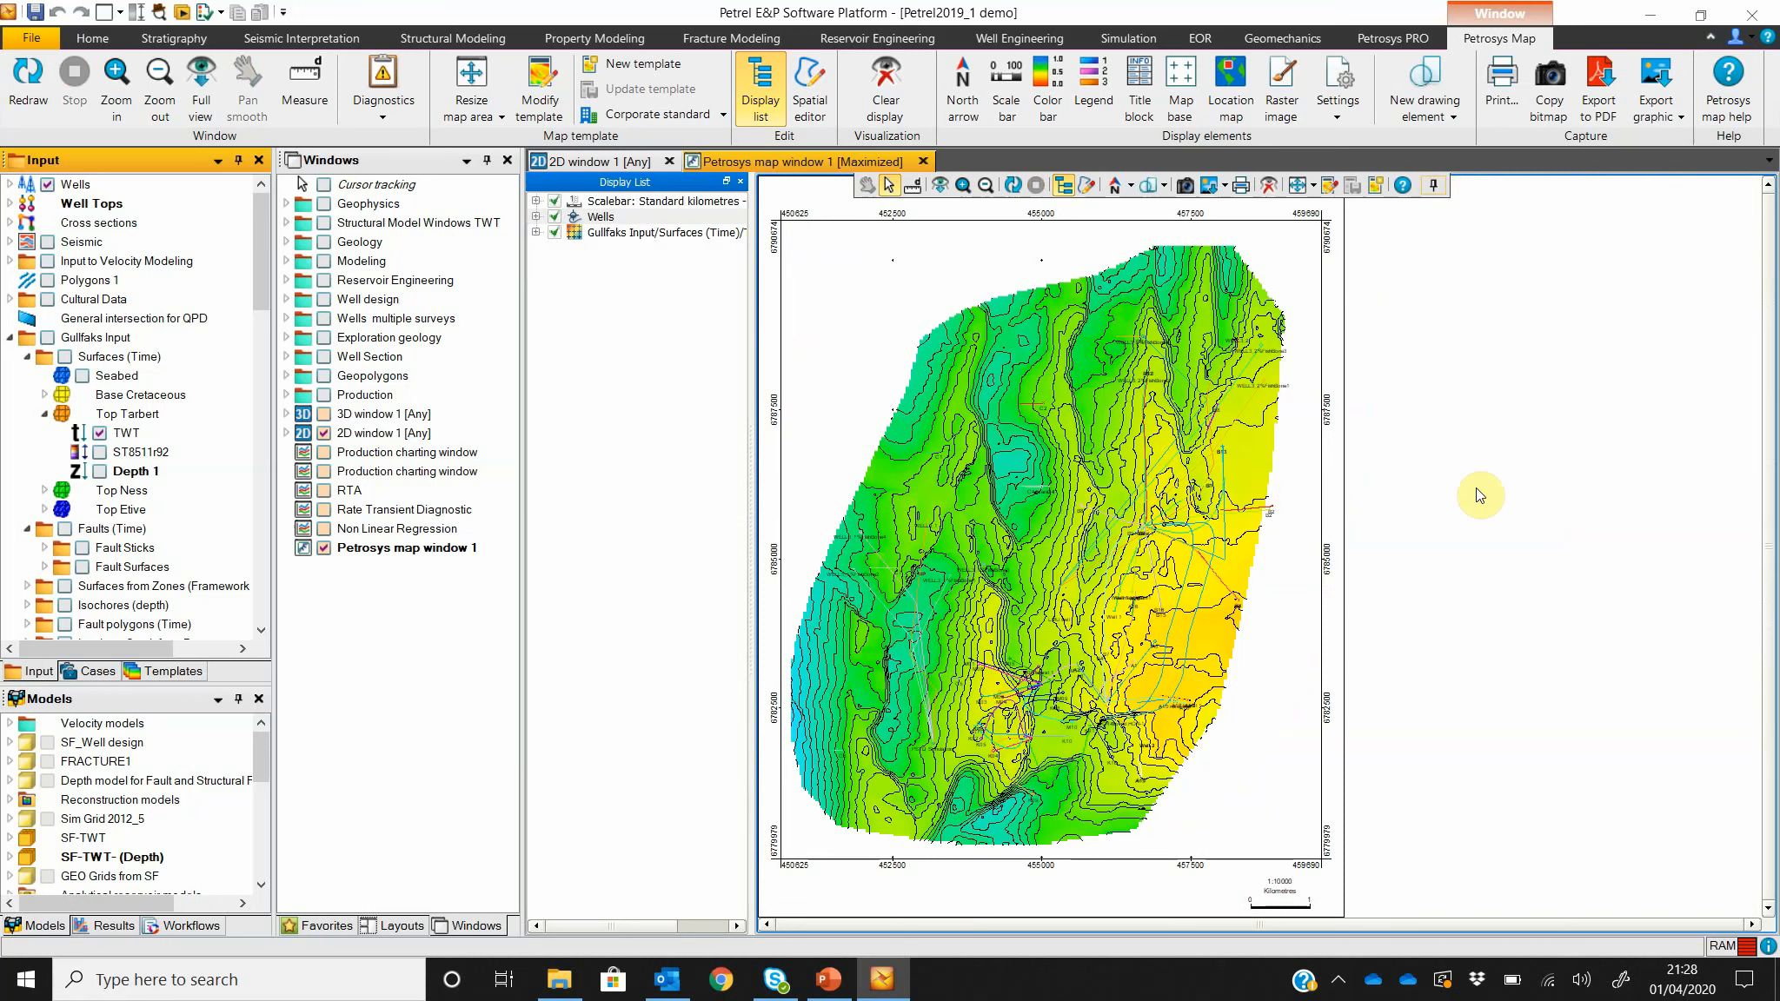
left_click(554, 217)
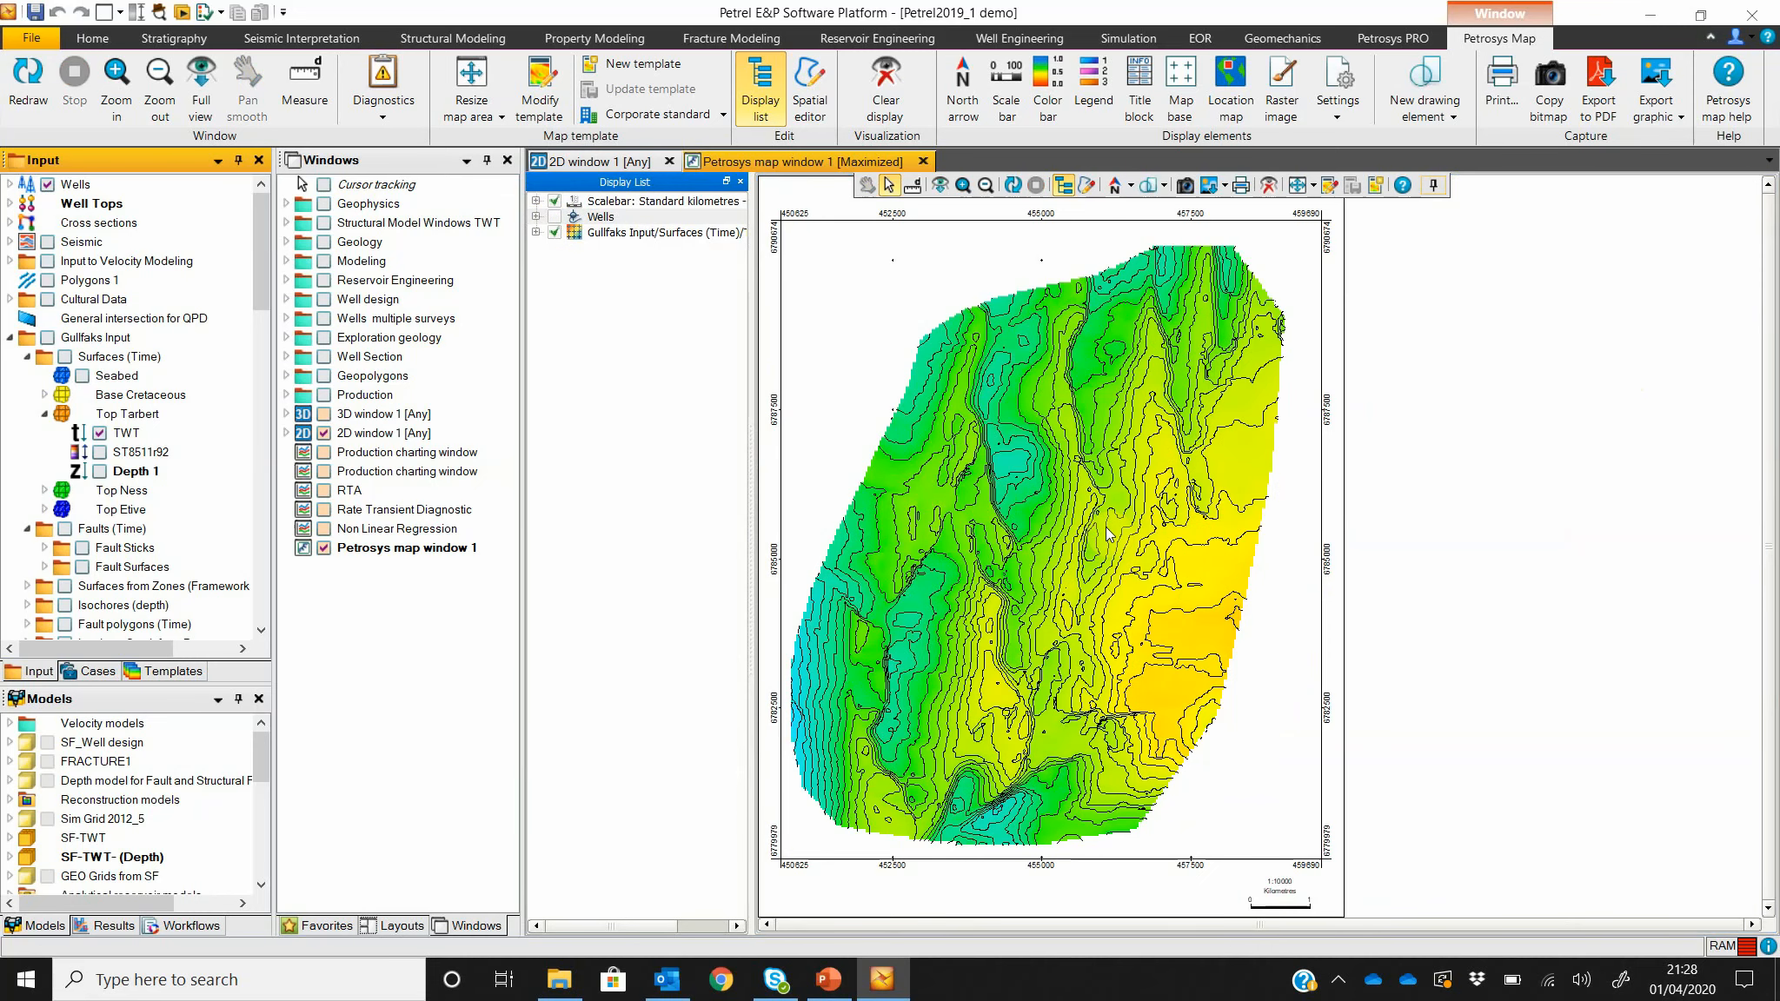
Step: Set the Top Tarbert TWT surface's color gradient to Pastel Colours - Inverted with a Dynamic - data range and apply it
double_click(632, 235)
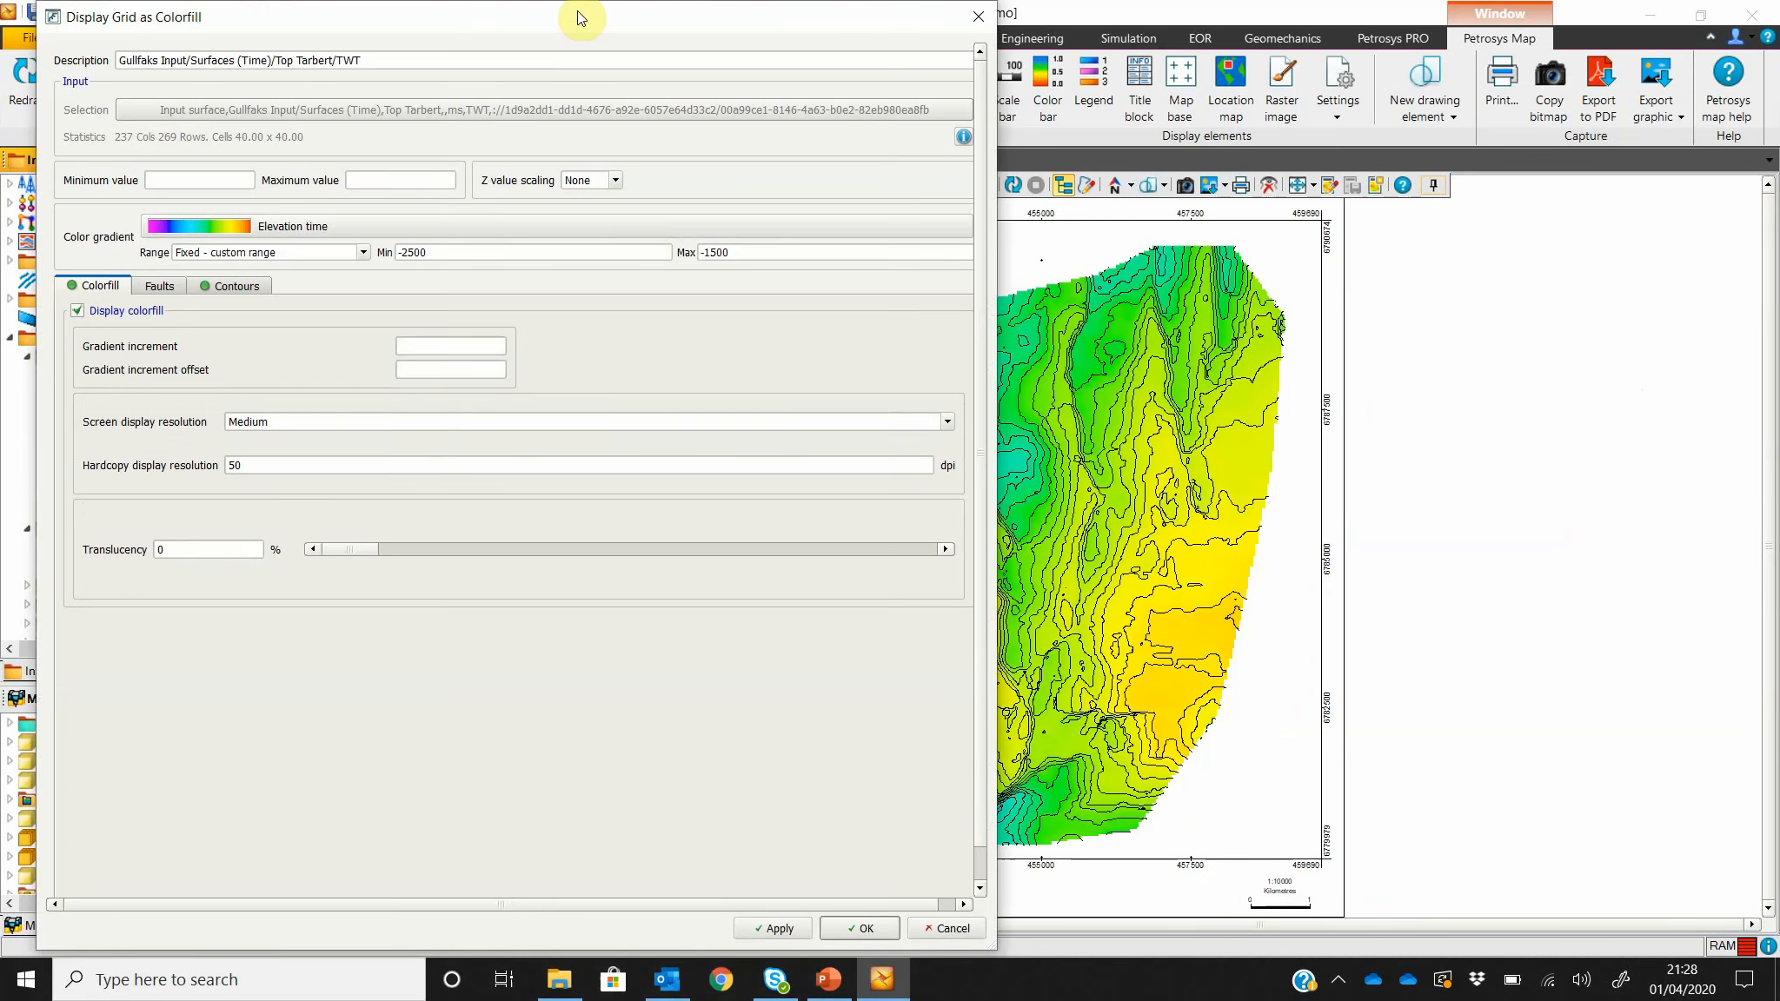
left_click_drag(580, 17, 398, 34)
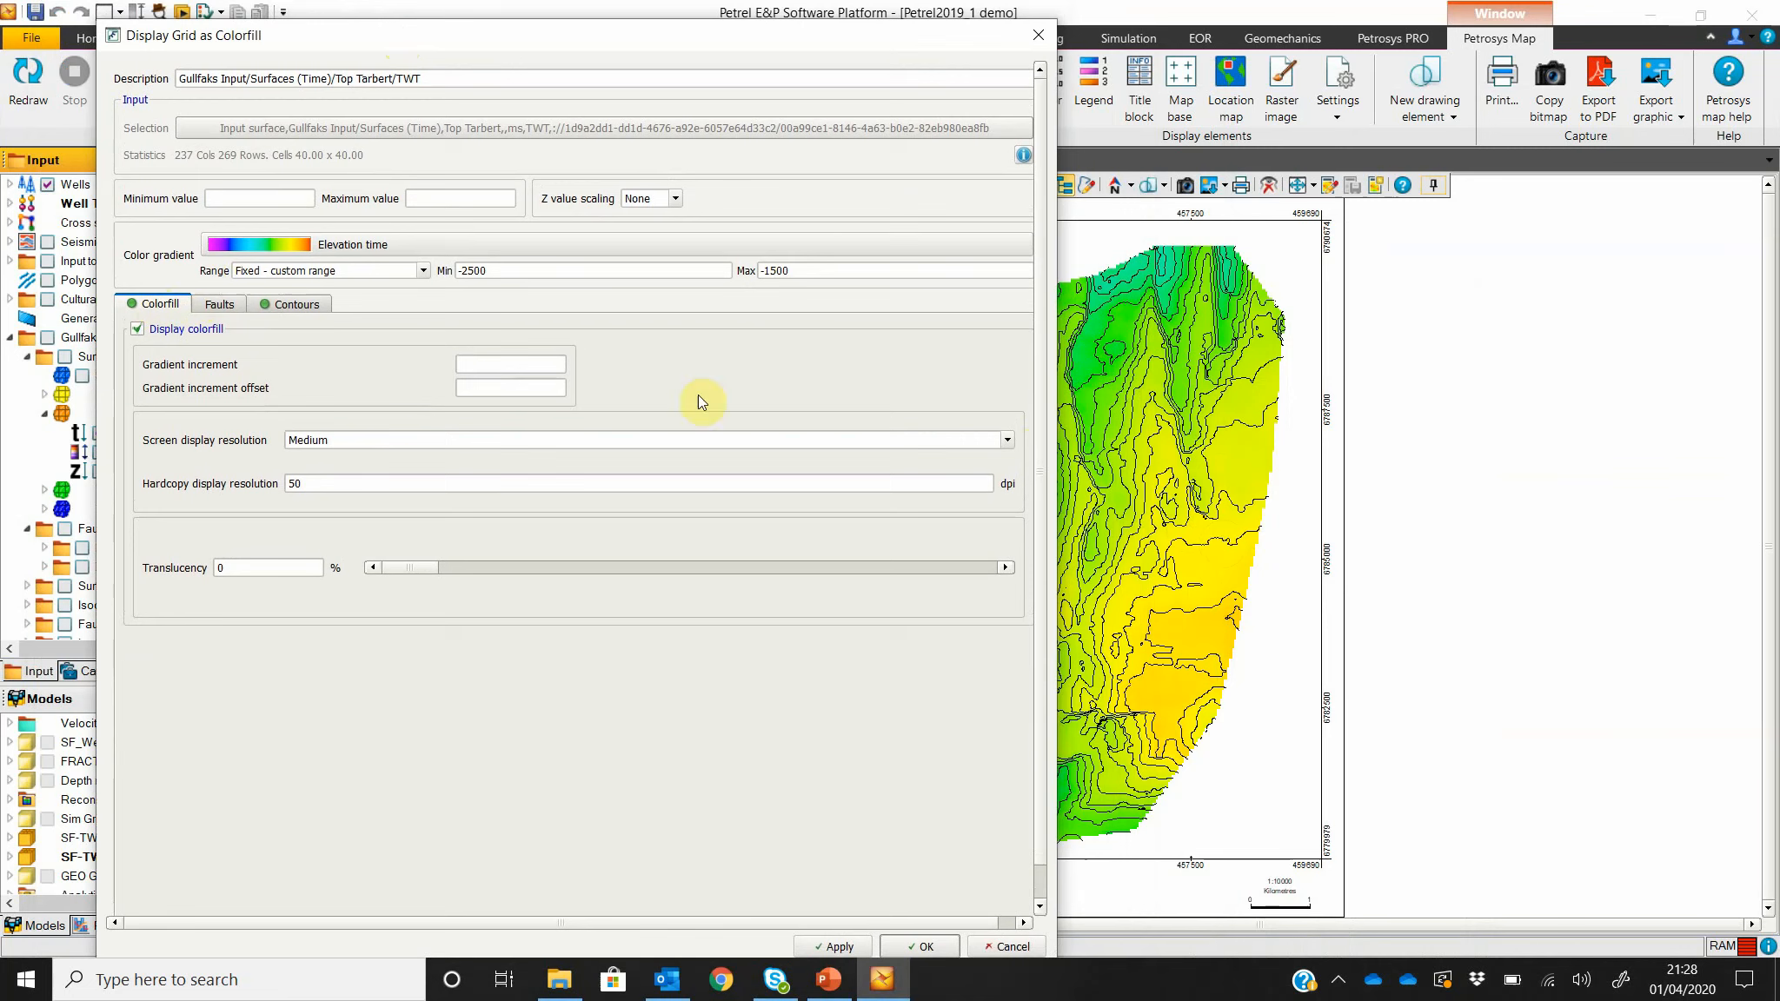
left_click(484, 246)
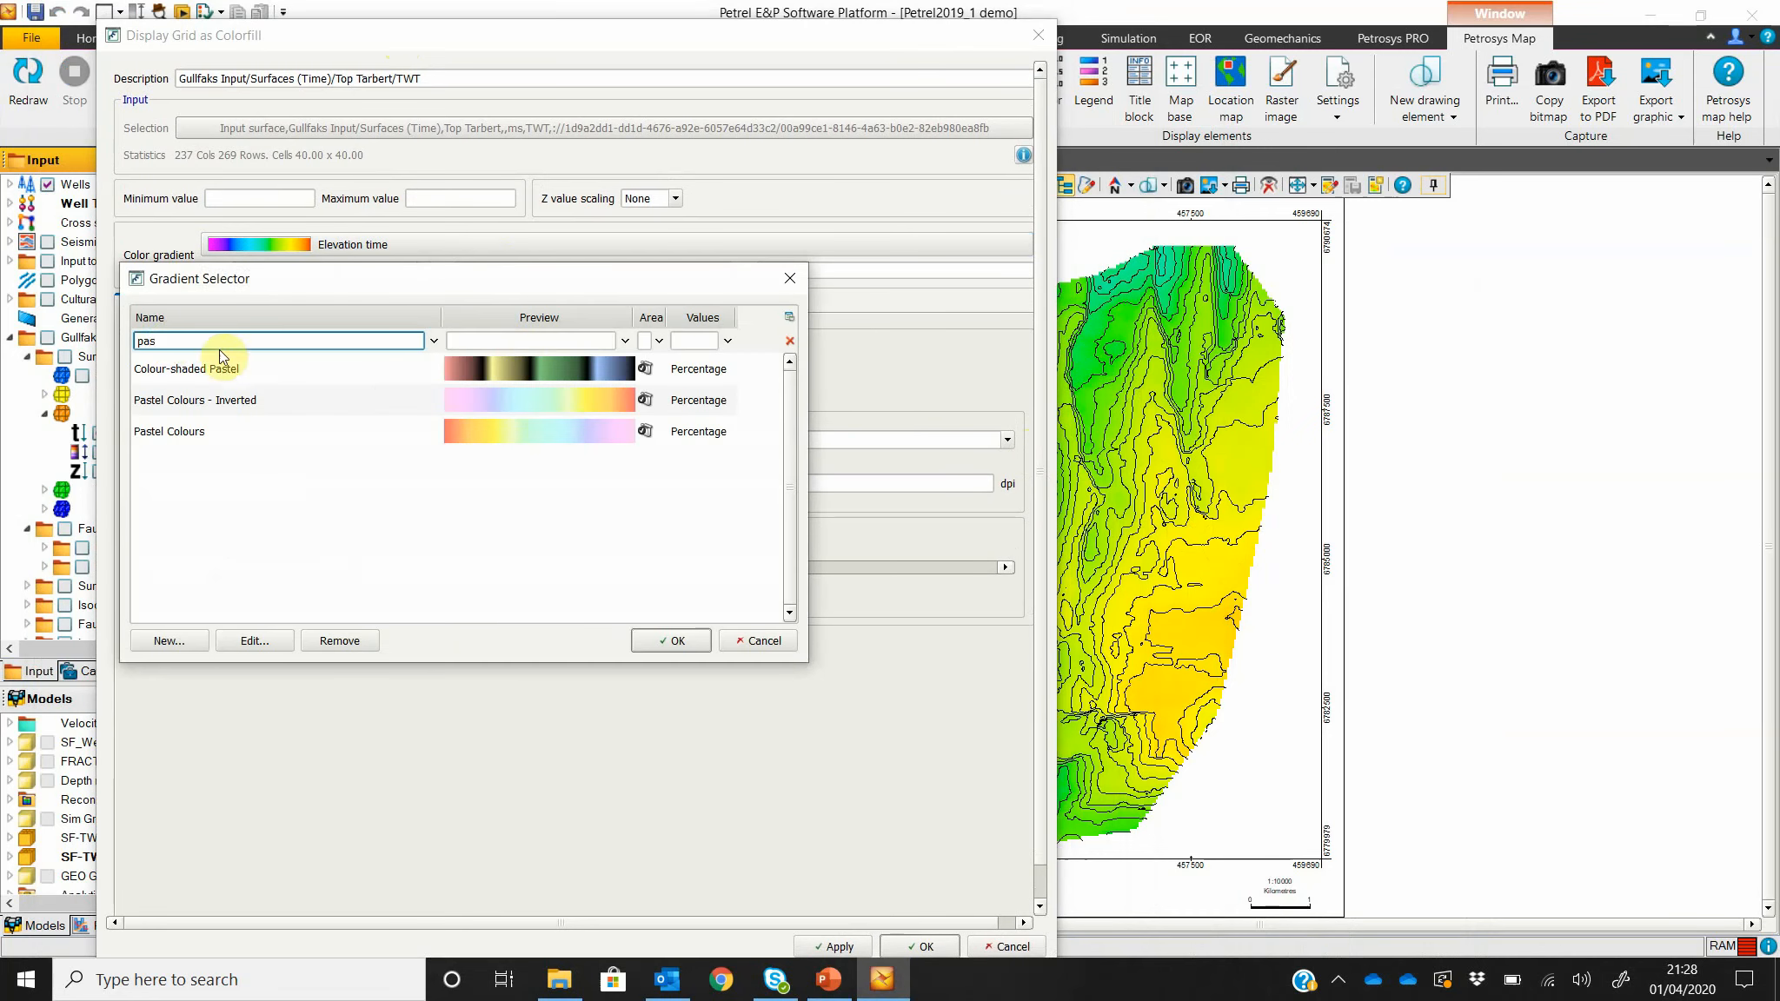
double_click(241, 402)
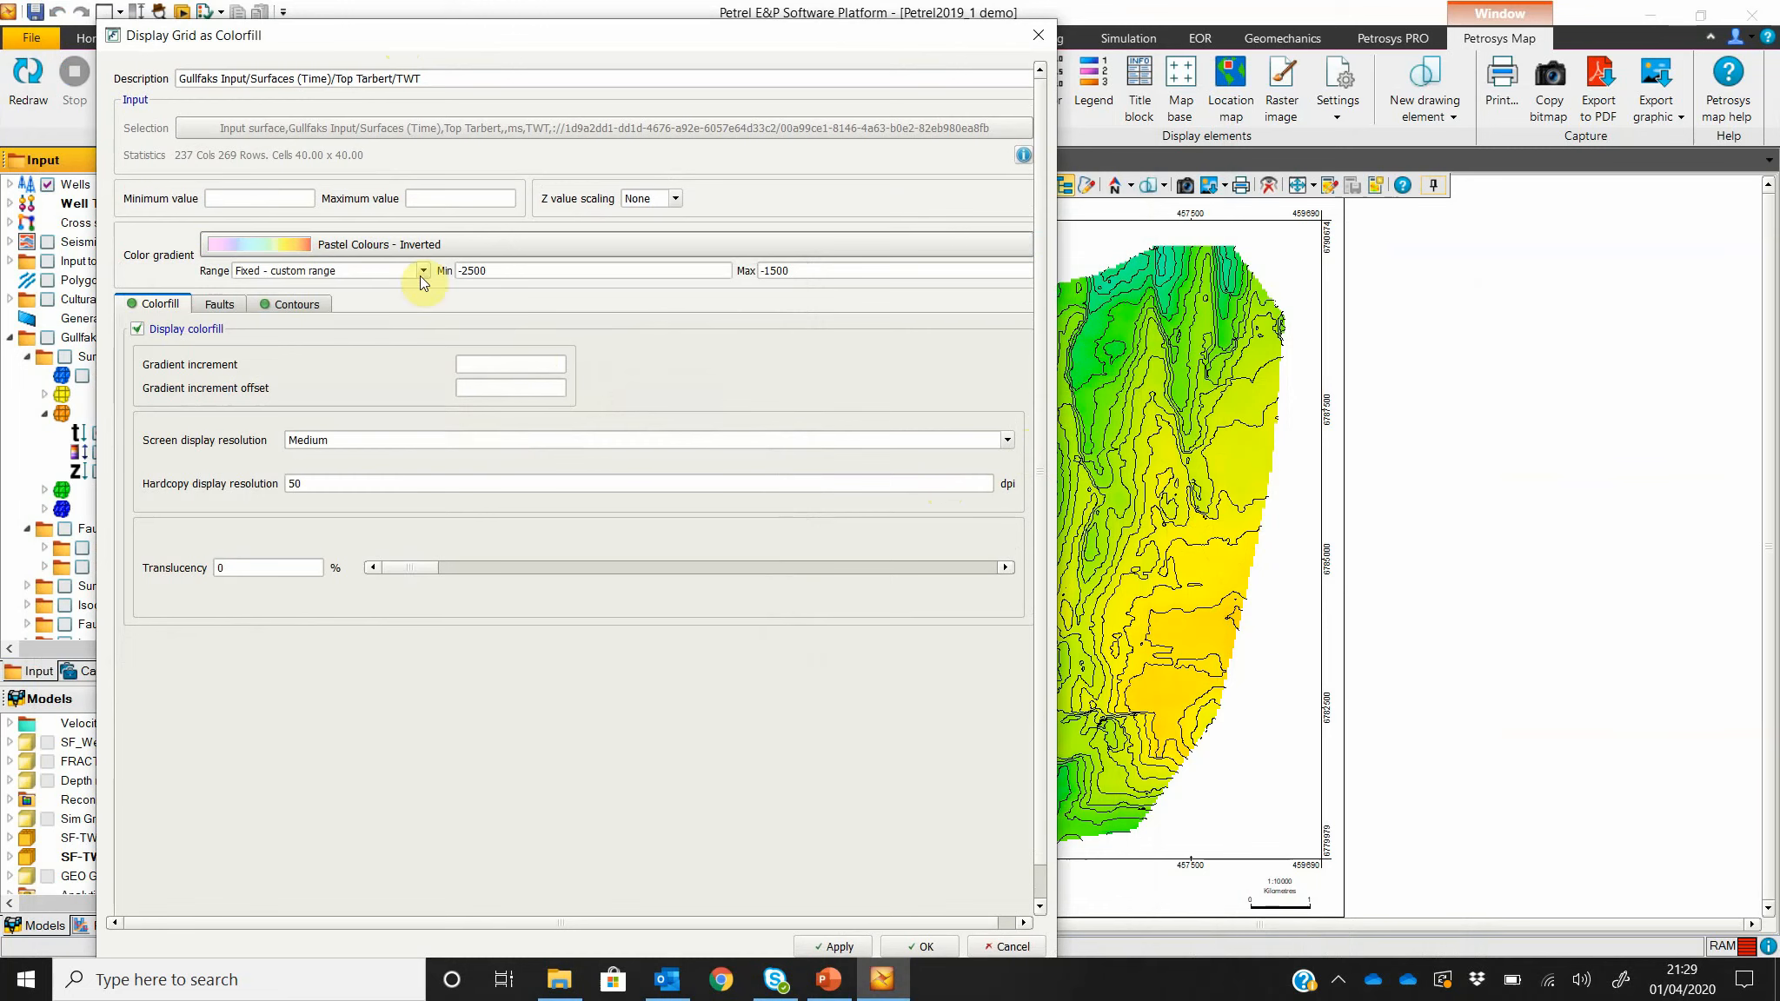
left_click(421, 273)
left_click(405, 283)
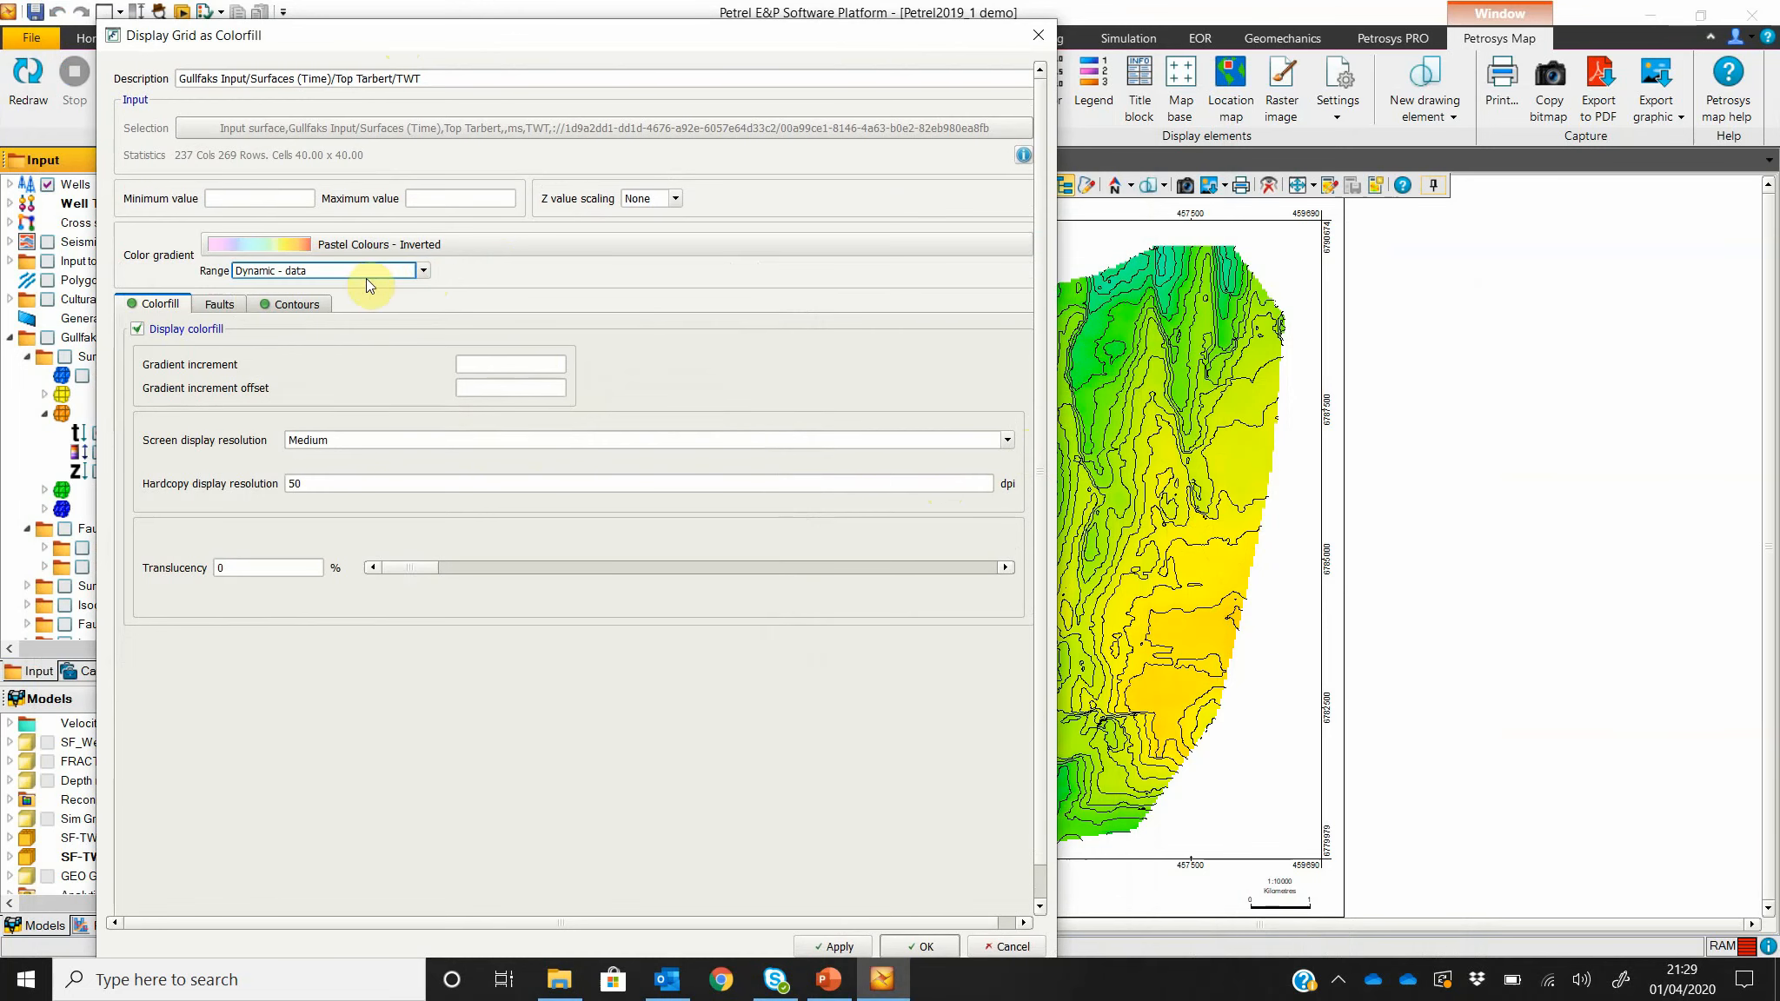
left_click_drag(457, 39, 445, 30)
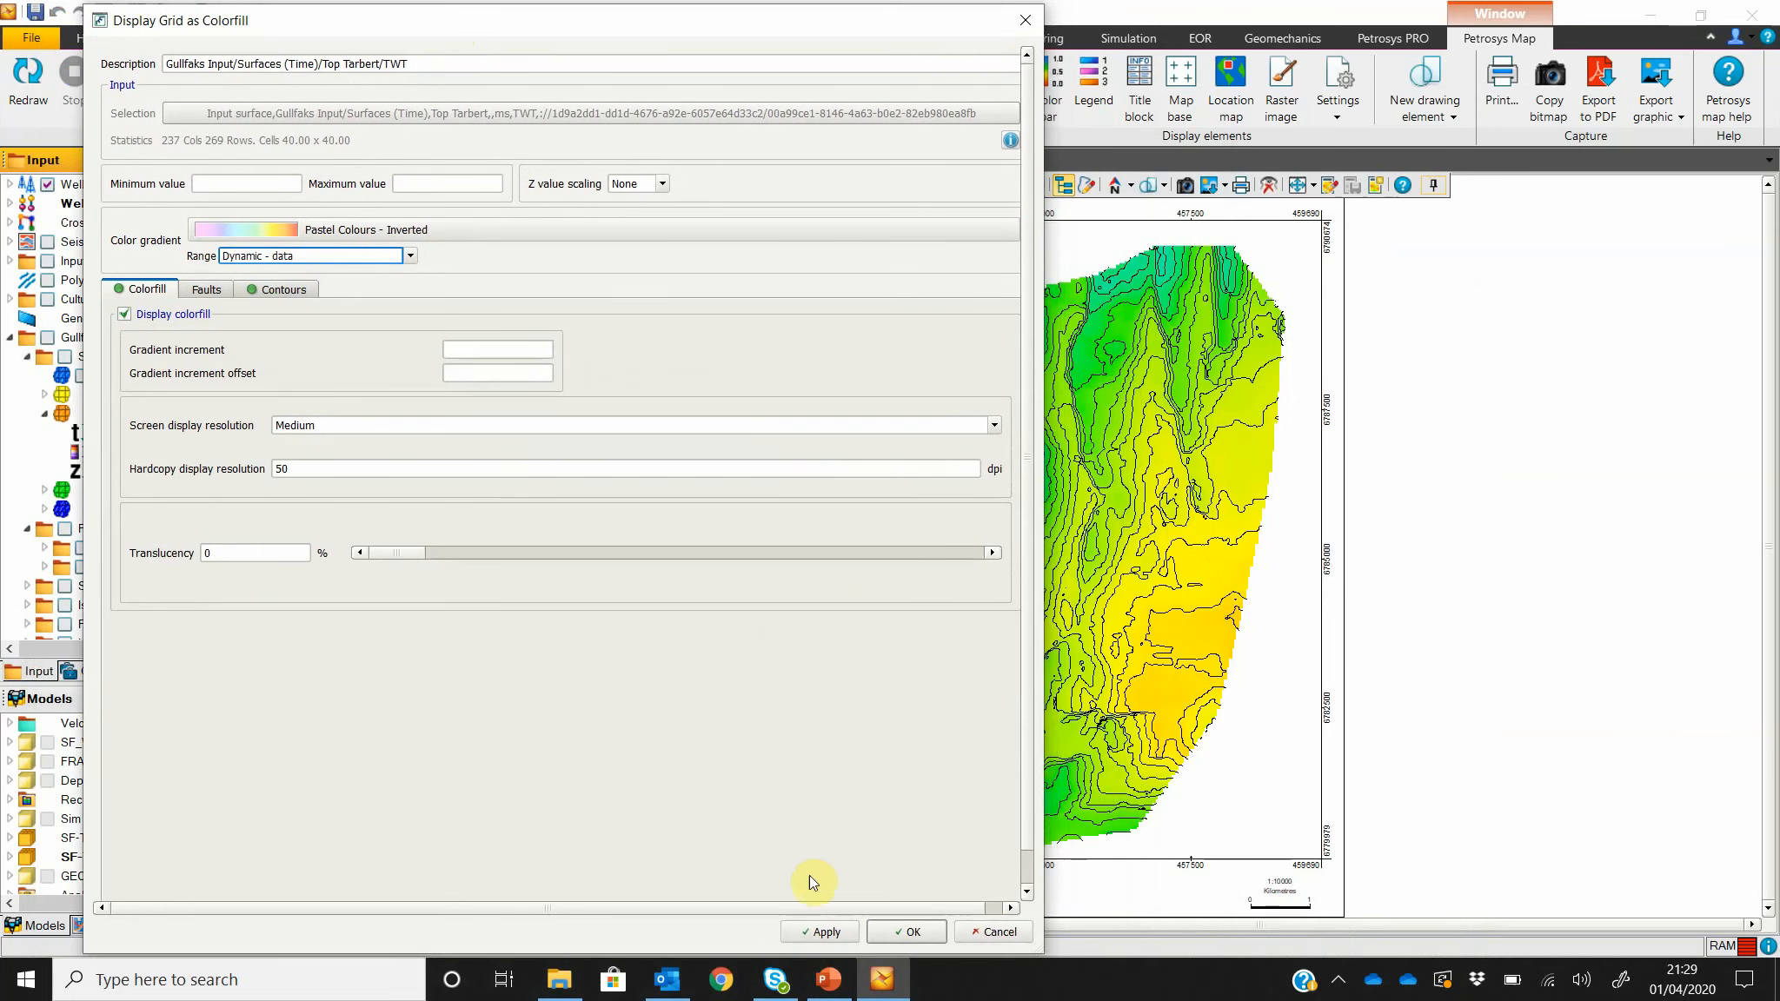
left_click(817, 931)
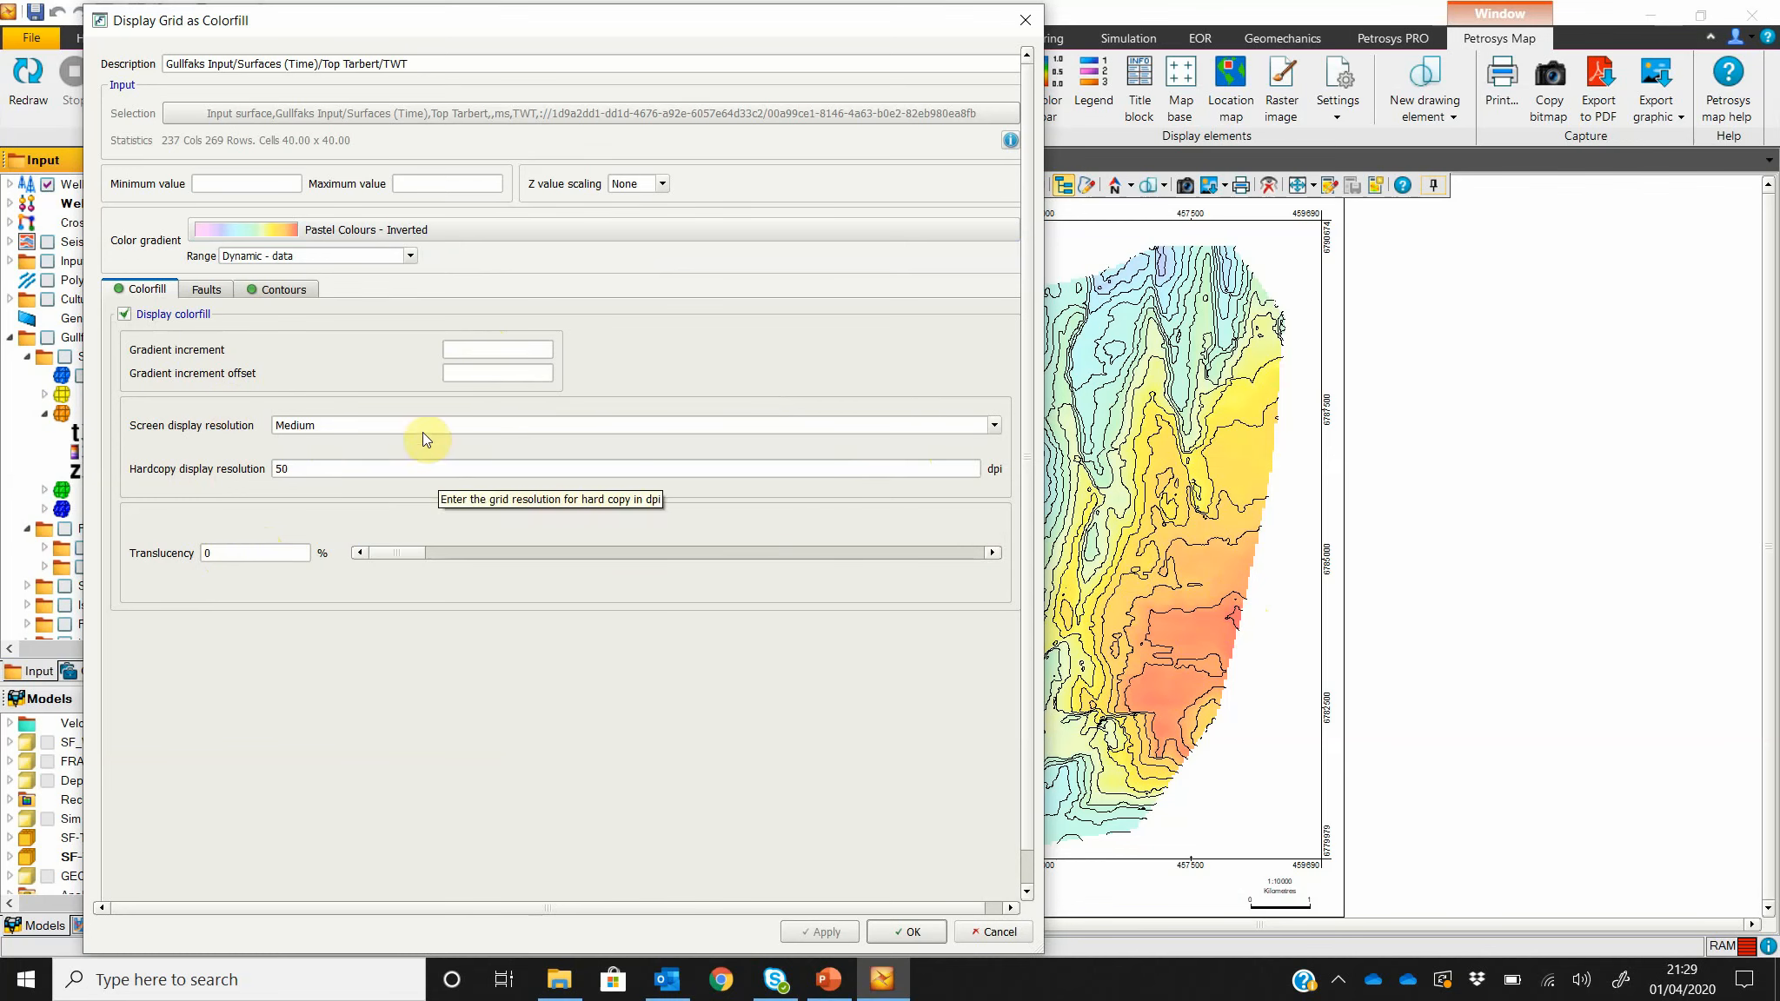
Step: Assign the T_Tarbert fault polygons from the T_Tarbert folder to the Top Tarbert surface display and turn on fault display
left_click(209, 294)
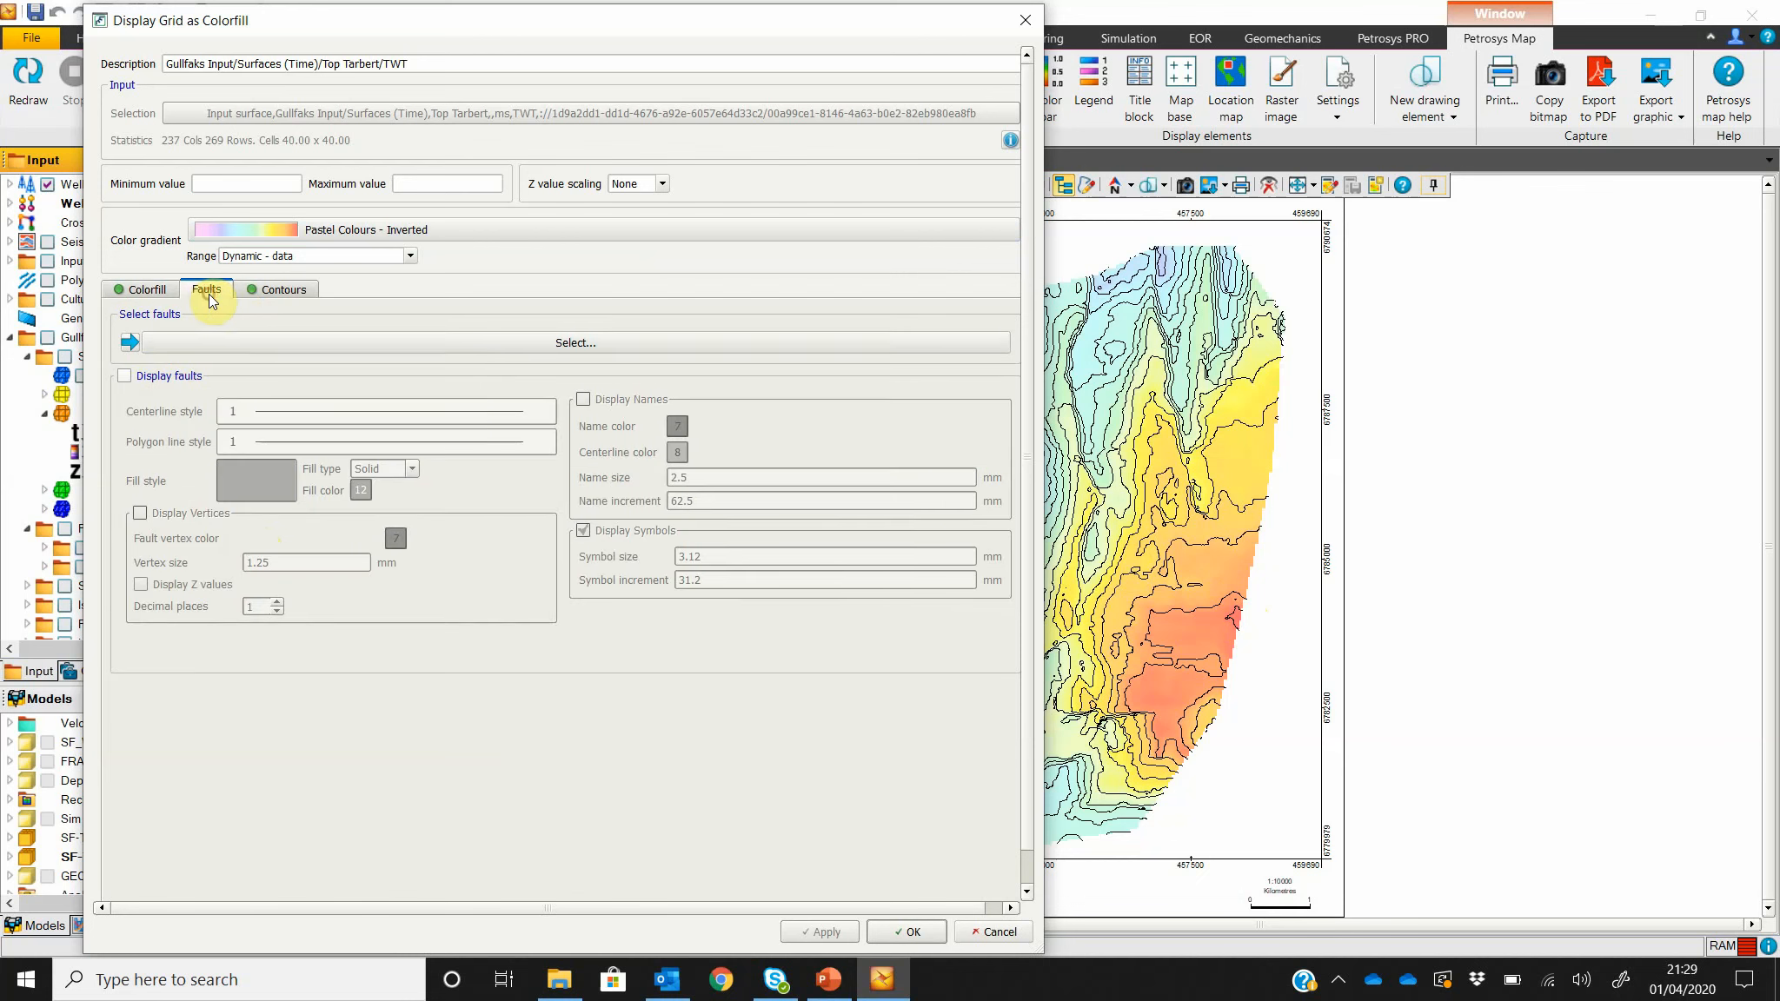
left_click(130, 343)
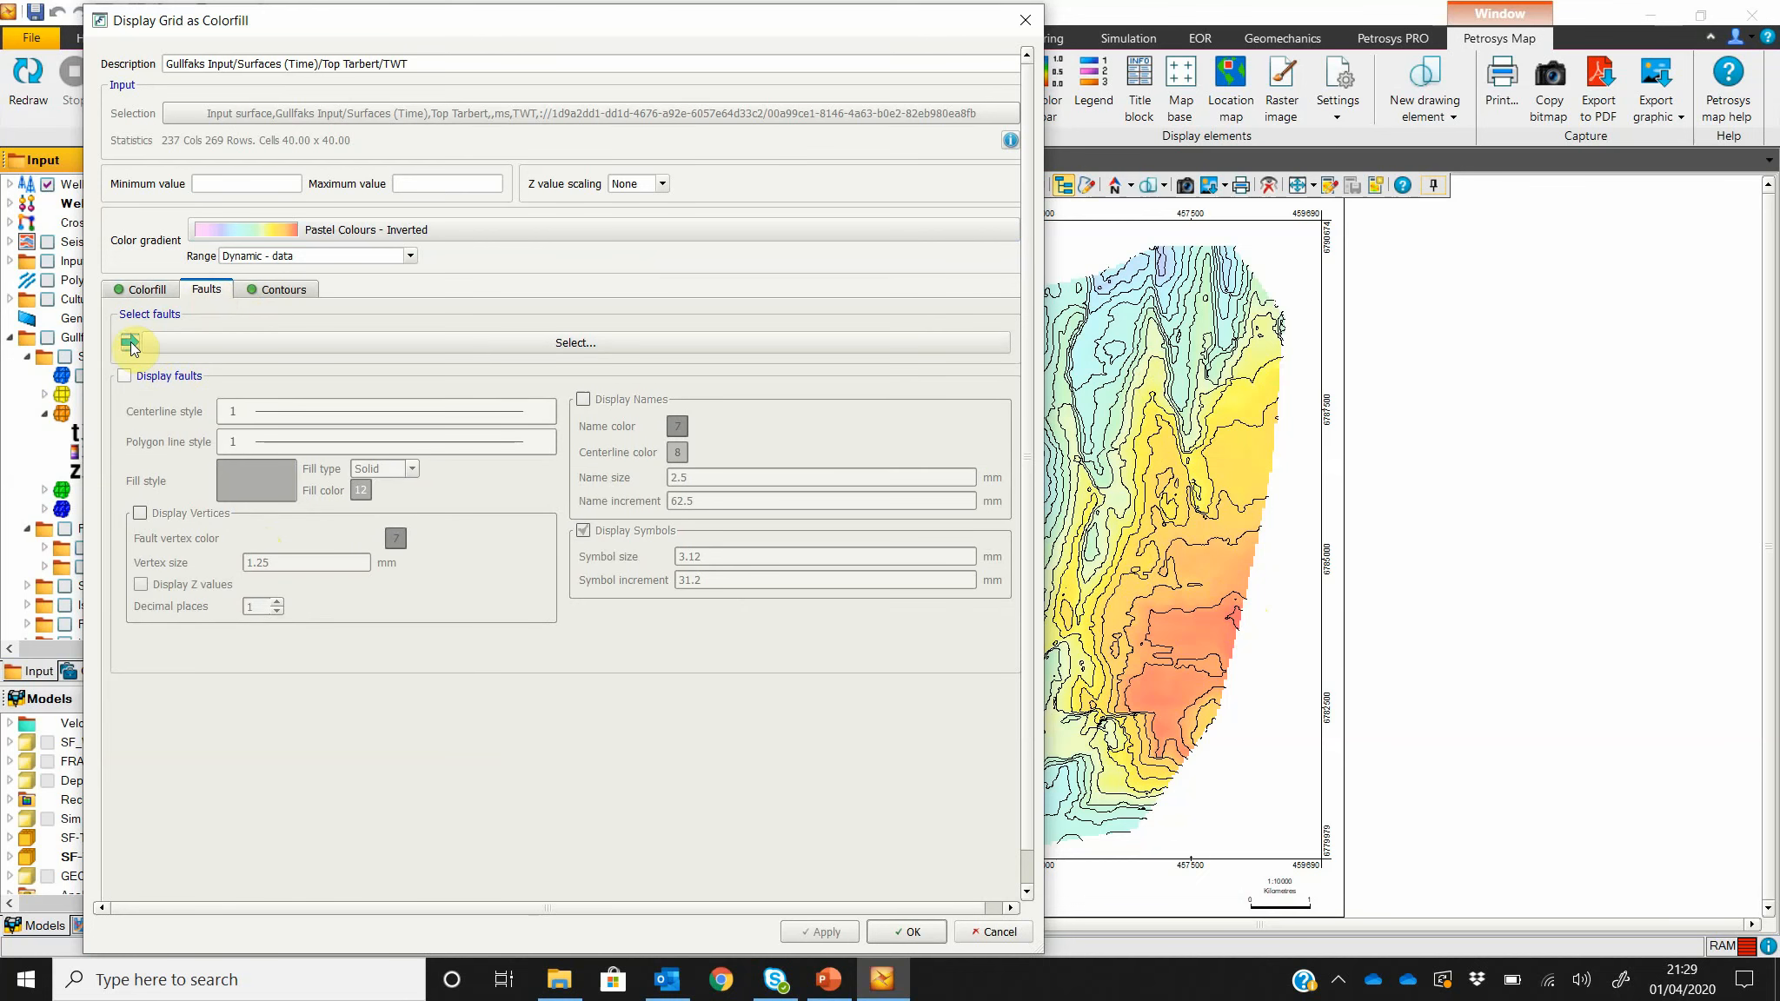
left_click(573, 507)
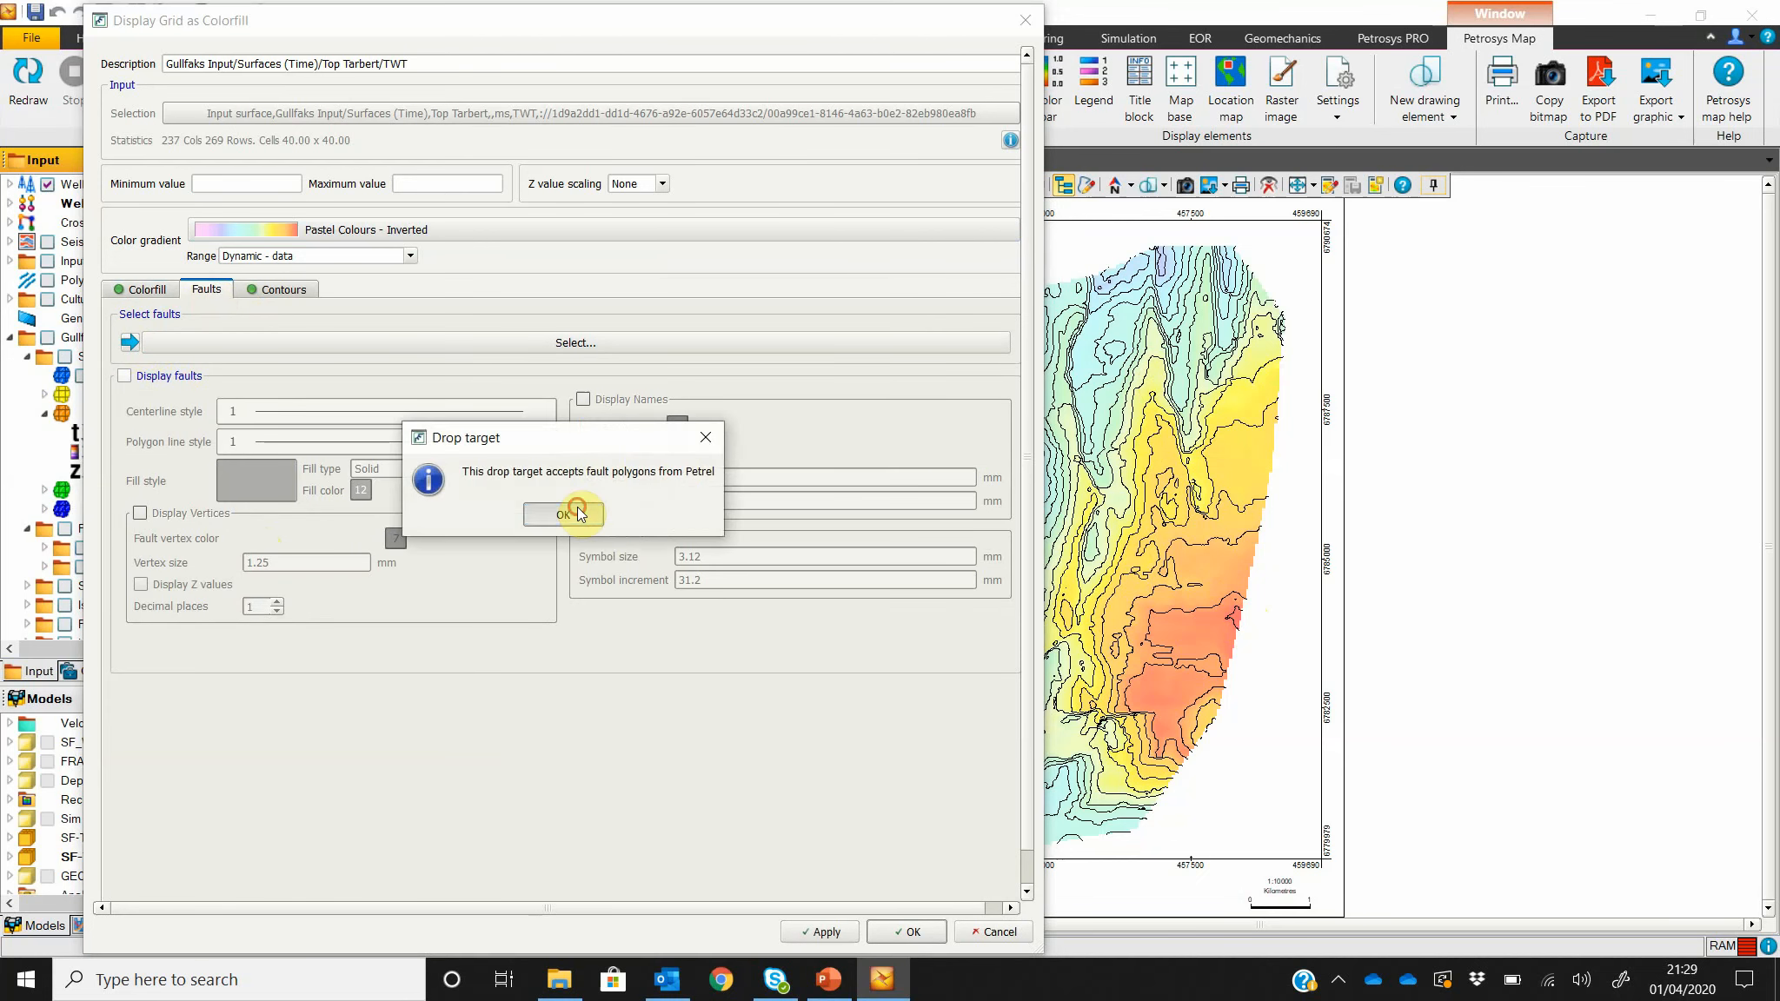
left_click_drag(452, 45, 1037, 58)
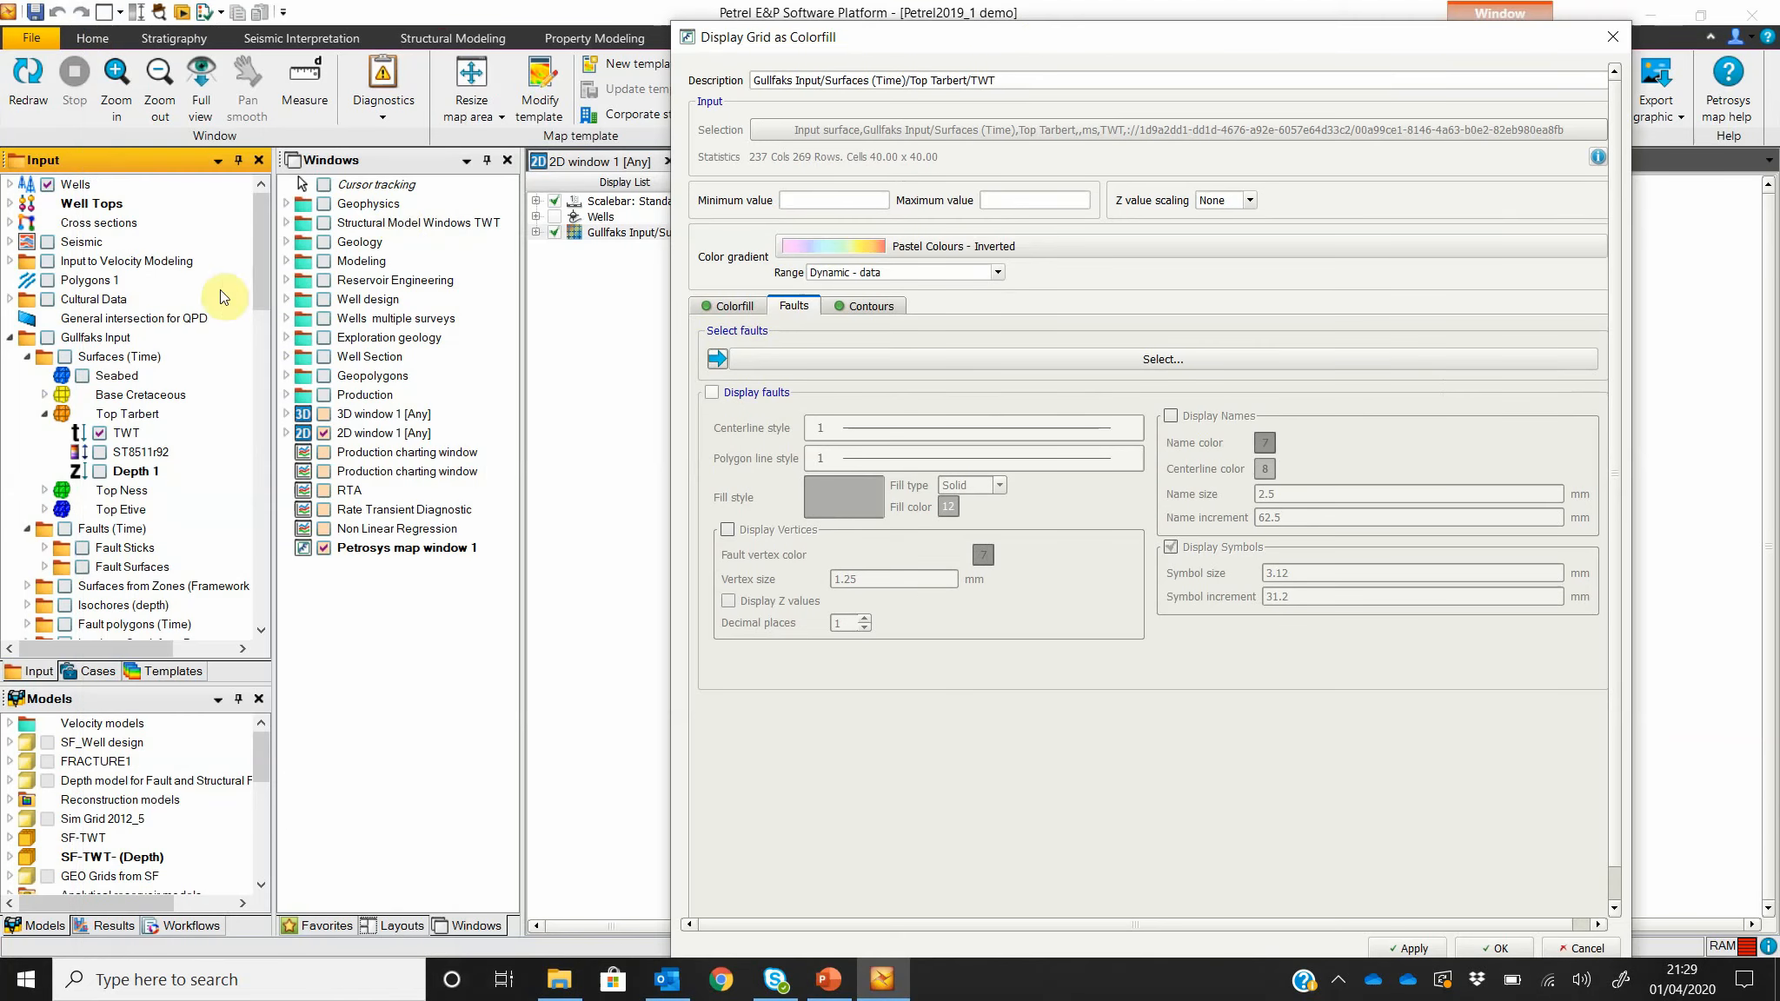
left_click_drag(265, 239, 248, 577)
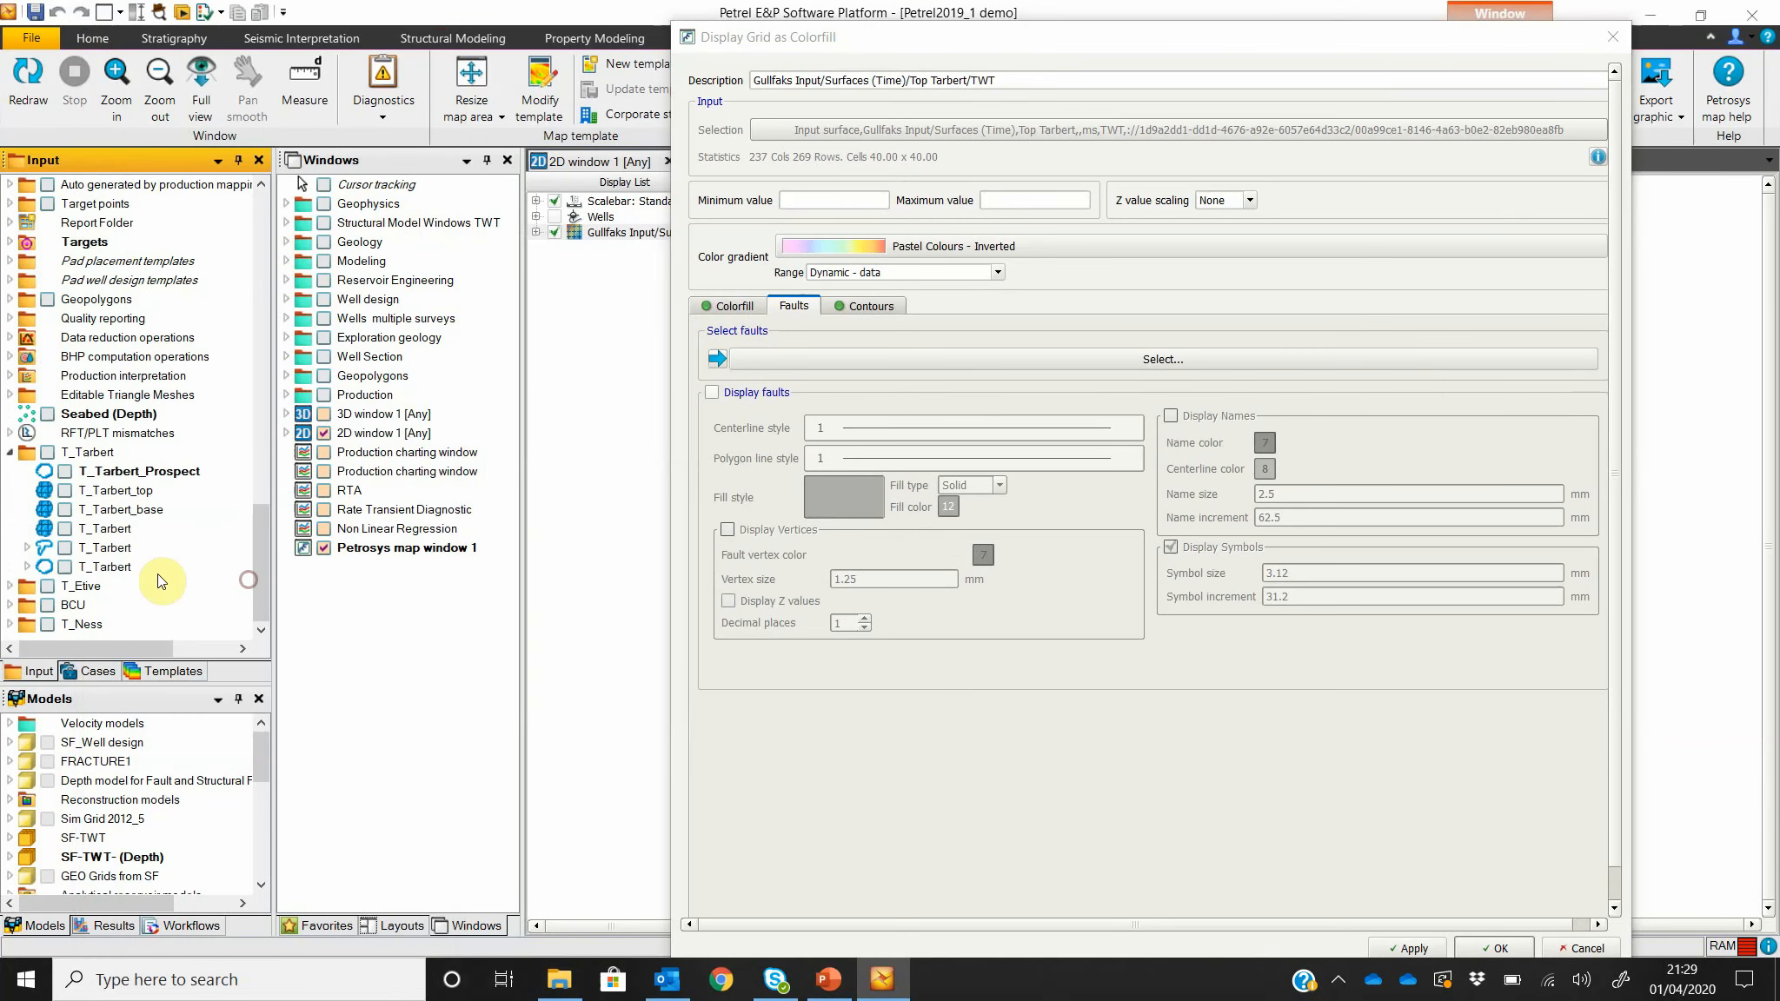
left_click(111, 553)
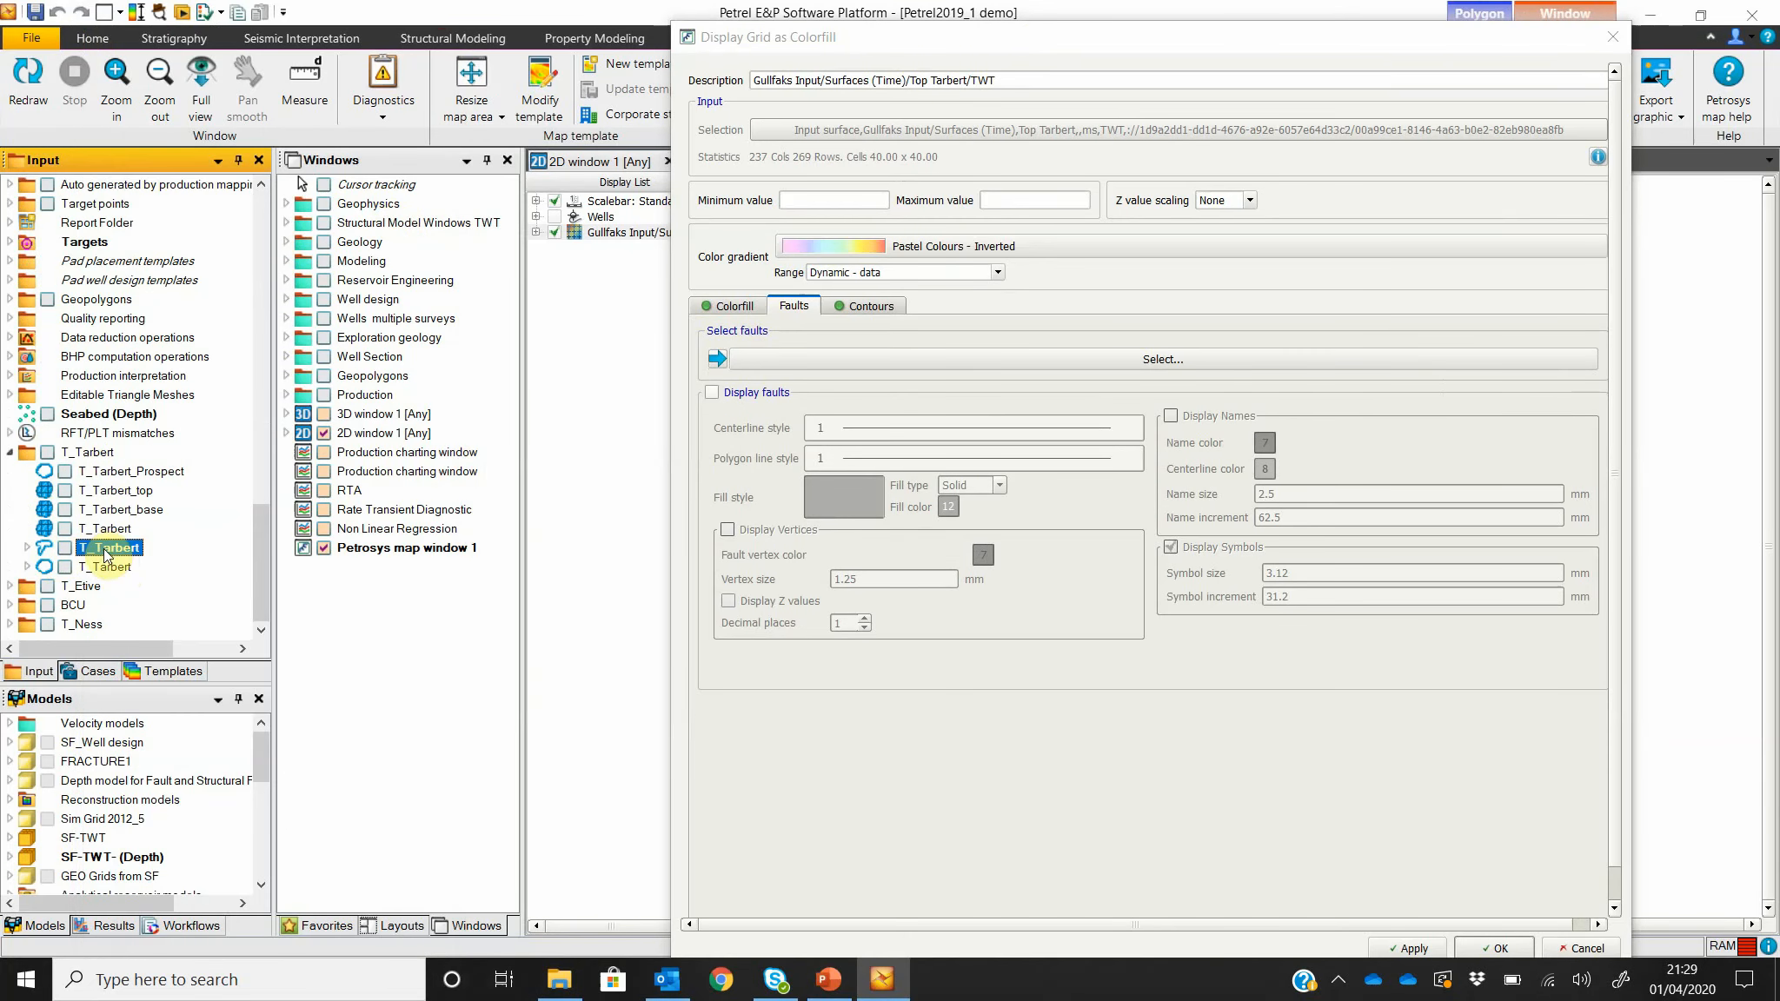
left_click(717, 359)
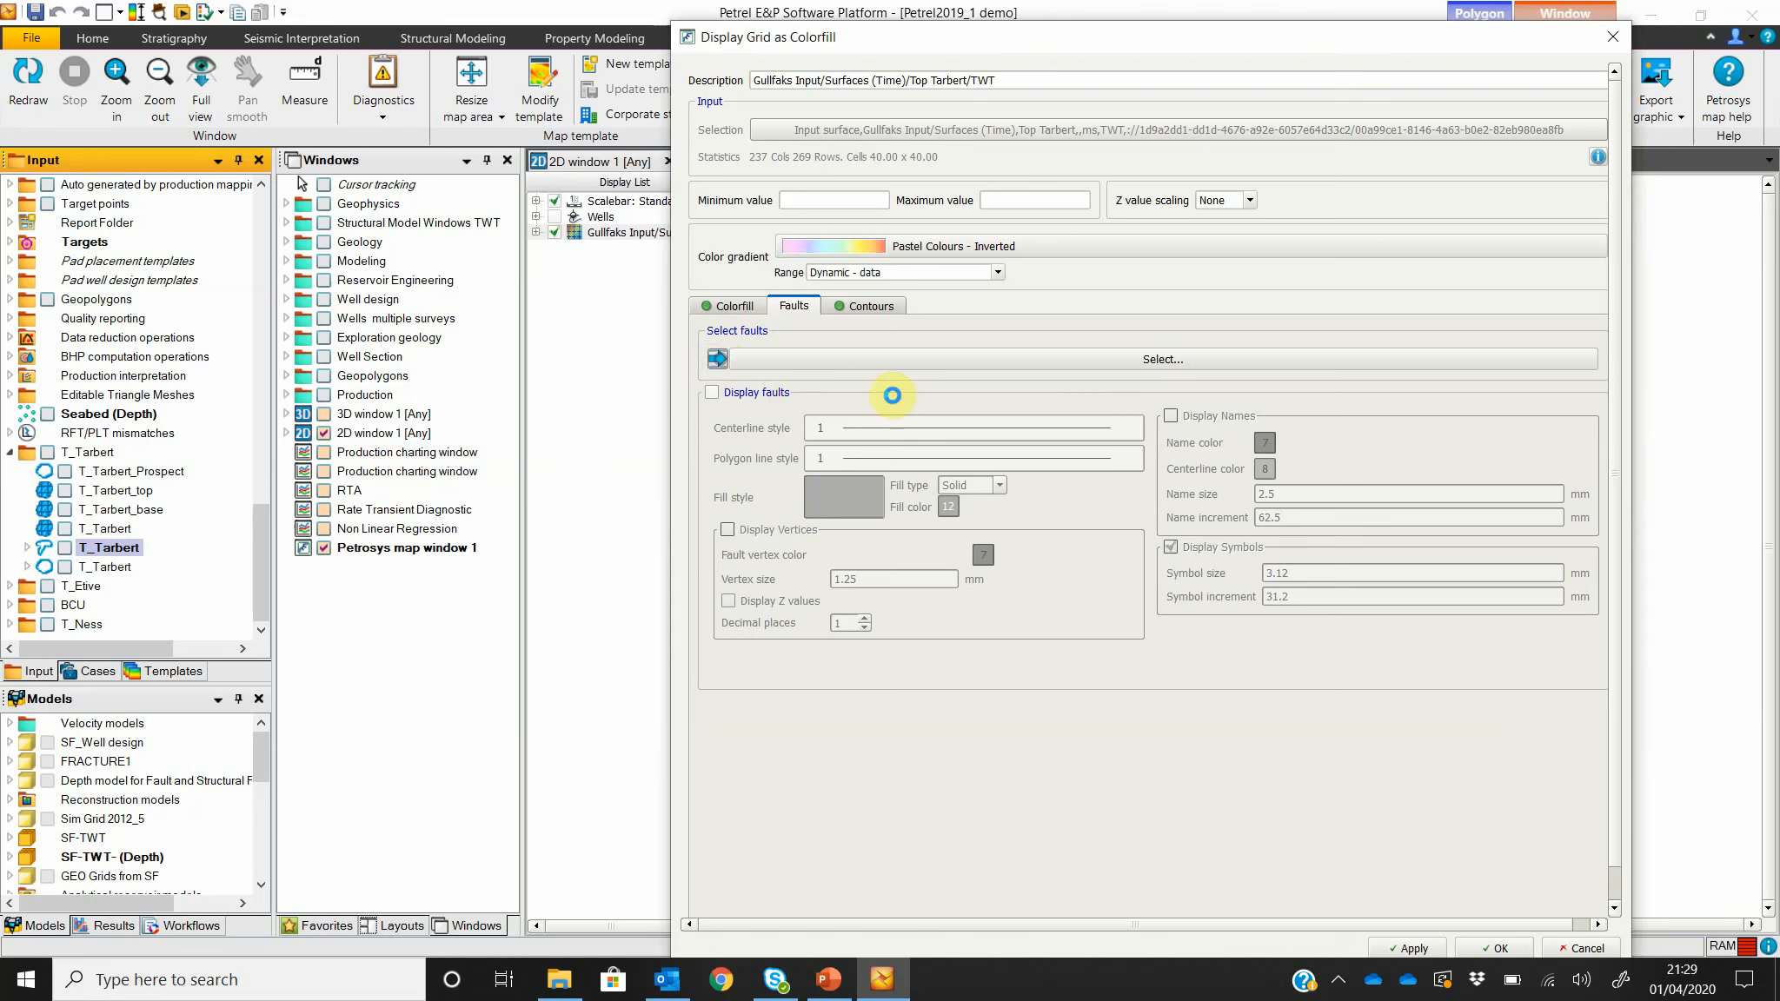
left_click(751, 400)
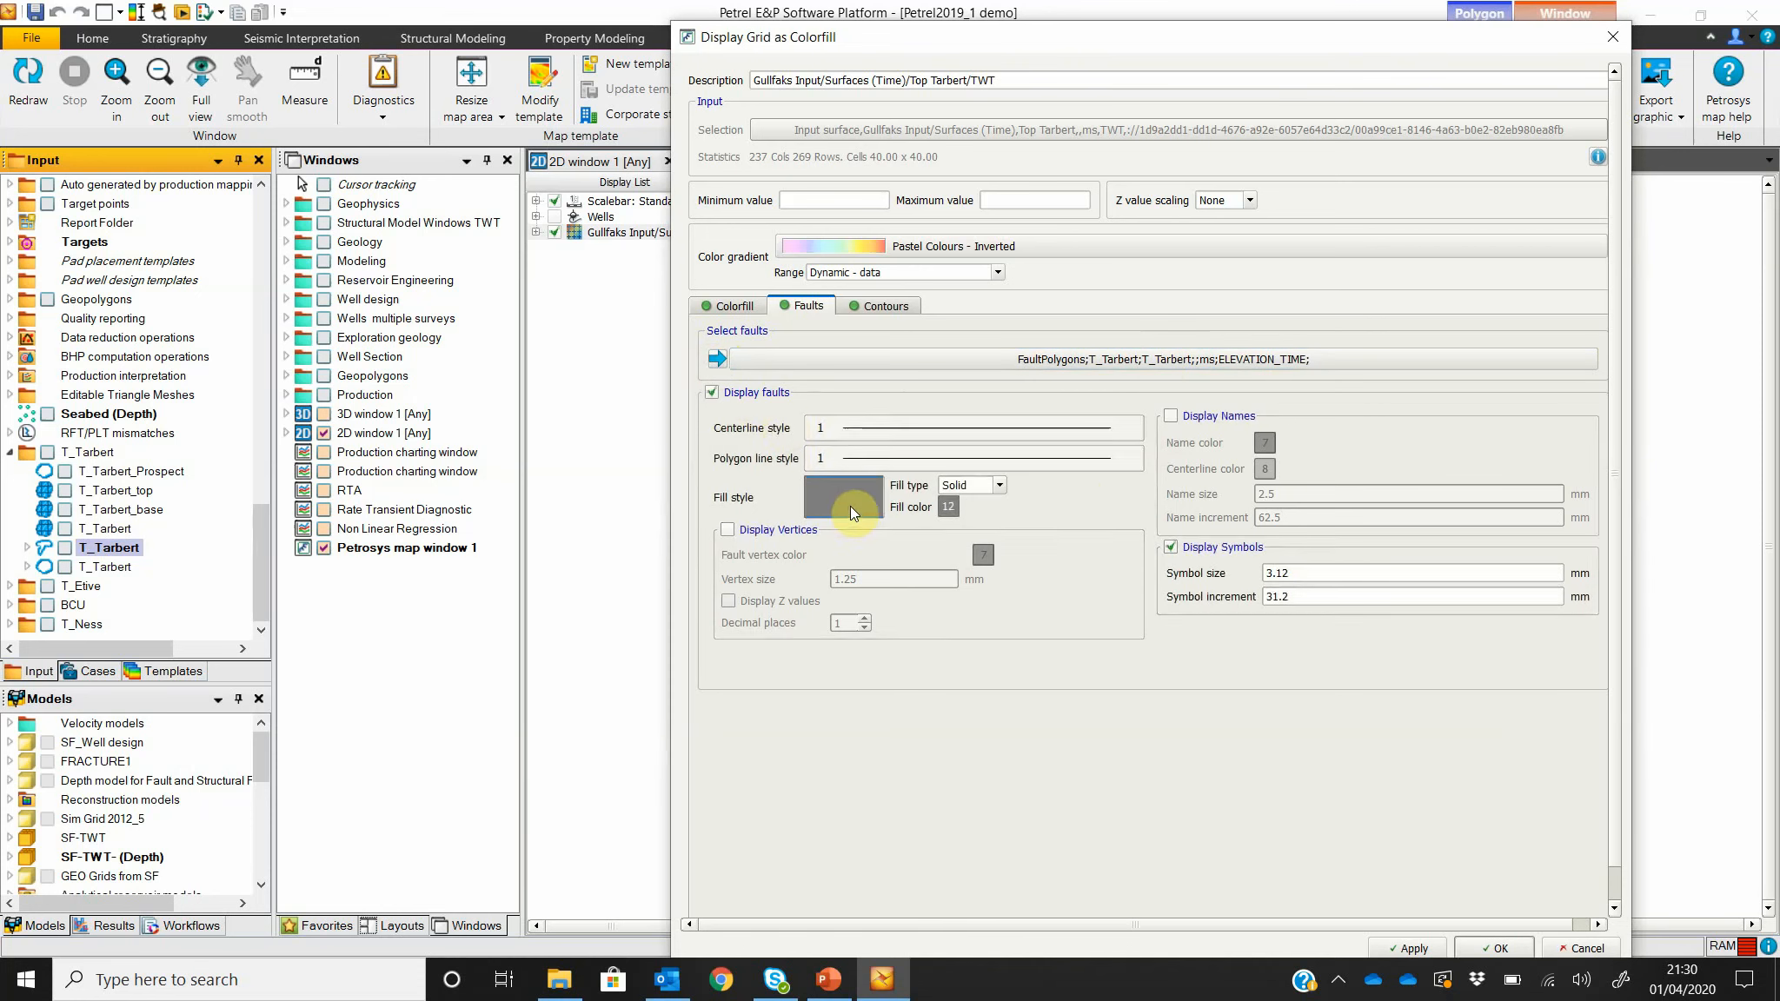
Step: Set the fault polygons' solid fill to light grey color 13 and their symbol size to 7 mm, and apply to the map
left_click(850, 506)
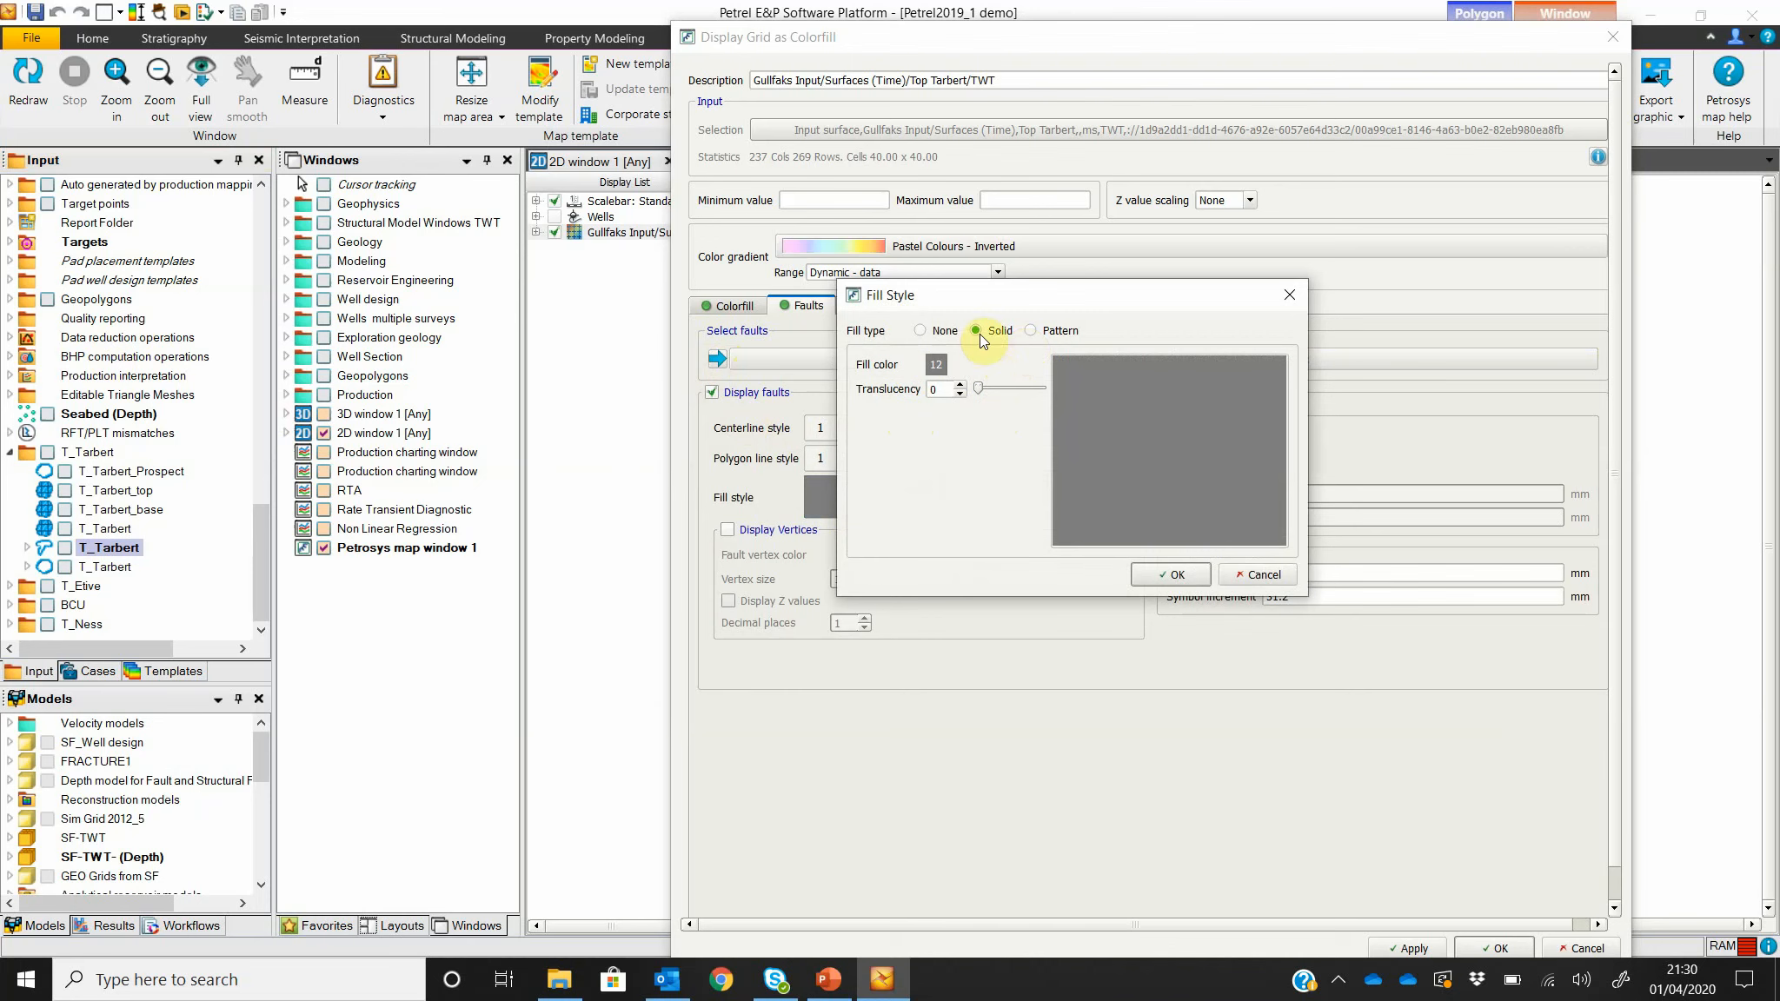
left_click(936, 364)
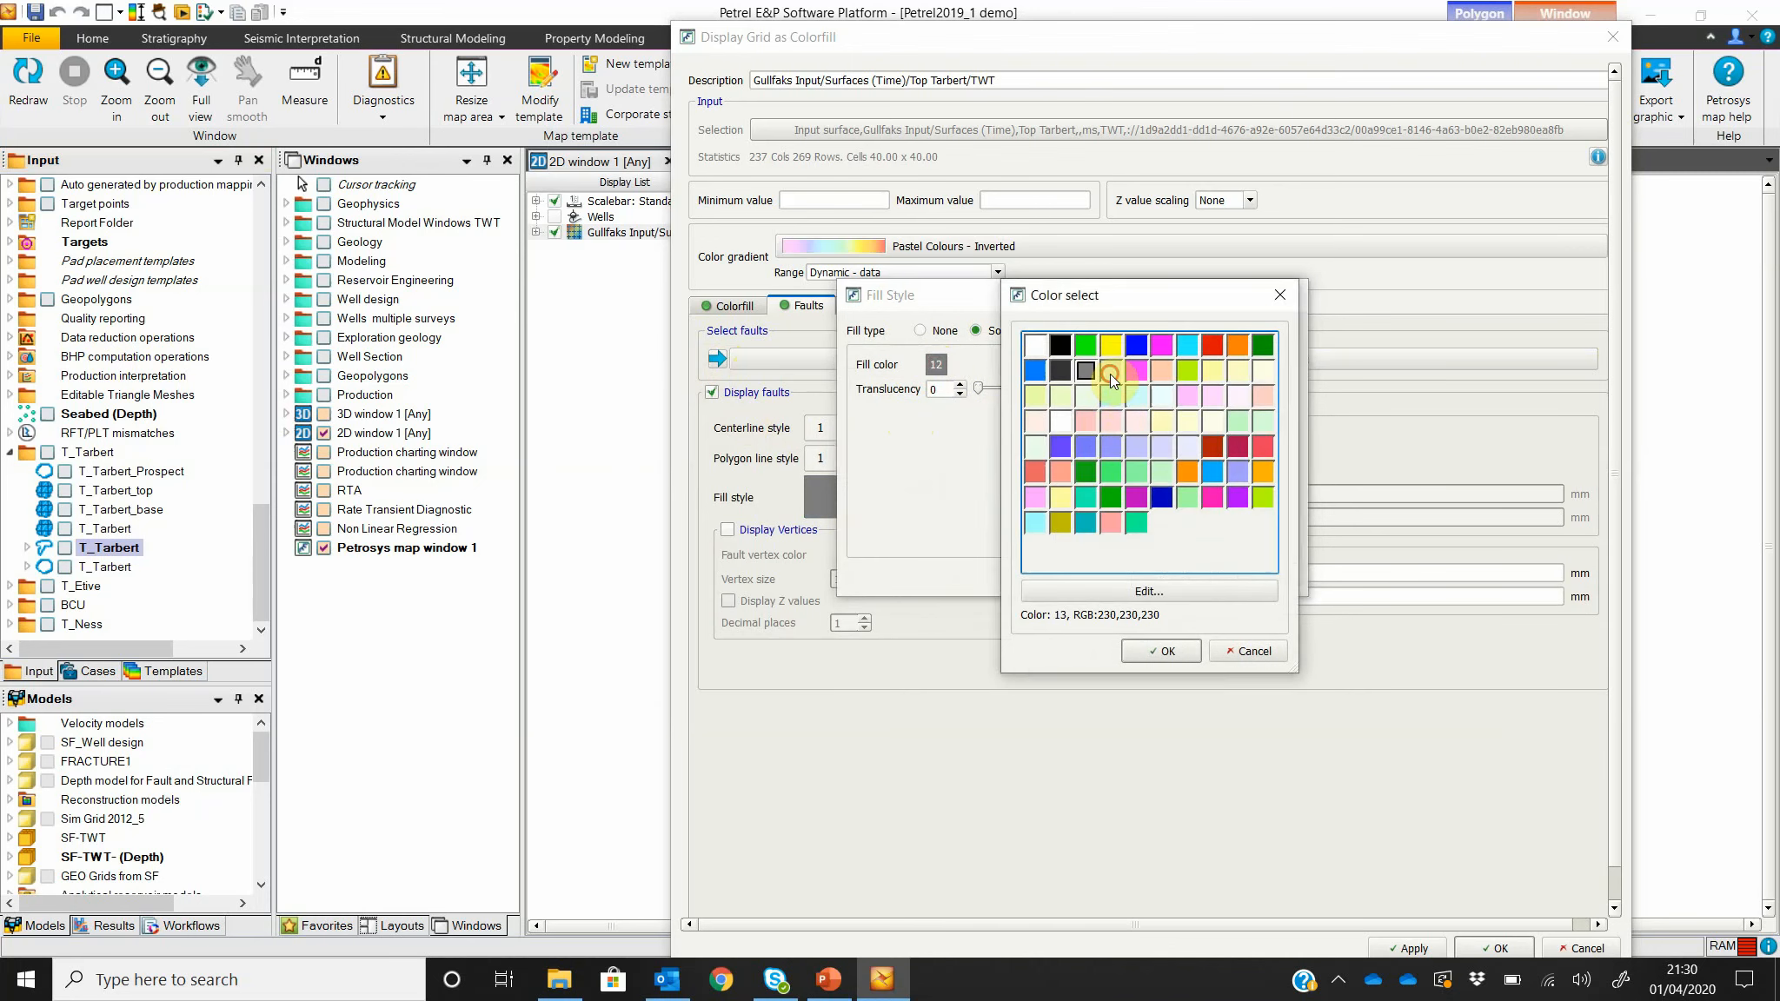
left_click(1110, 374)
left_click(1165, 570)
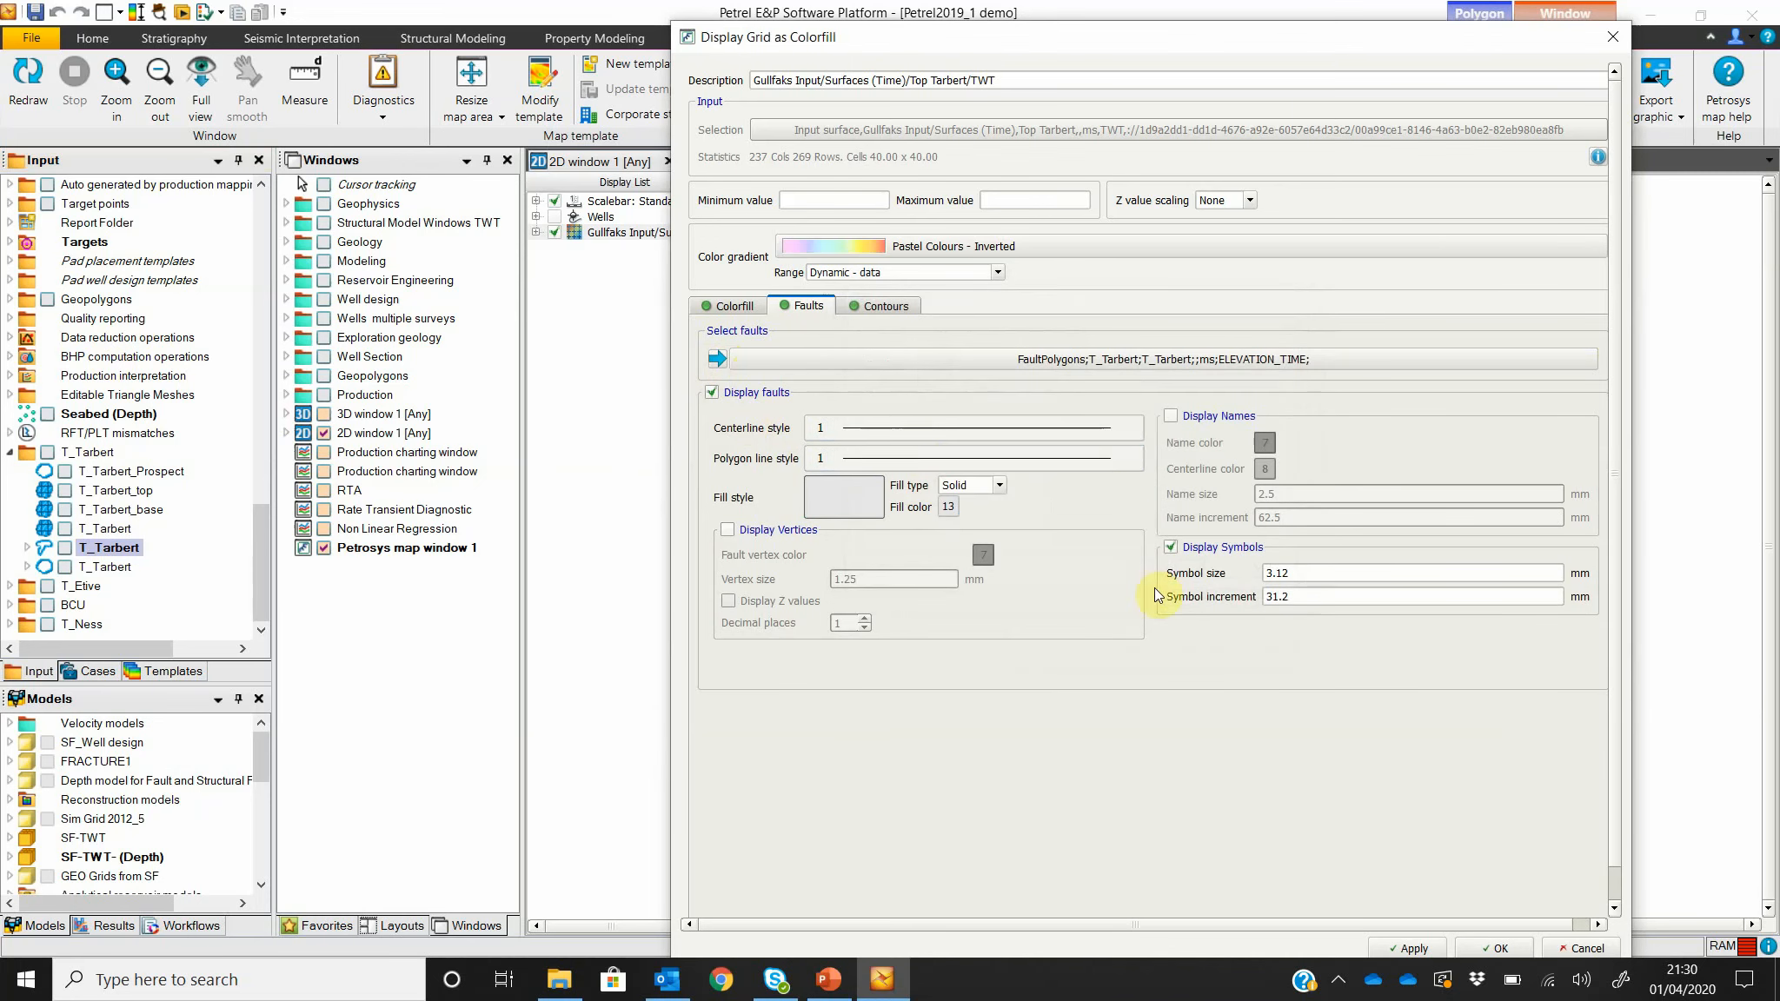
double_click(1300, 574)
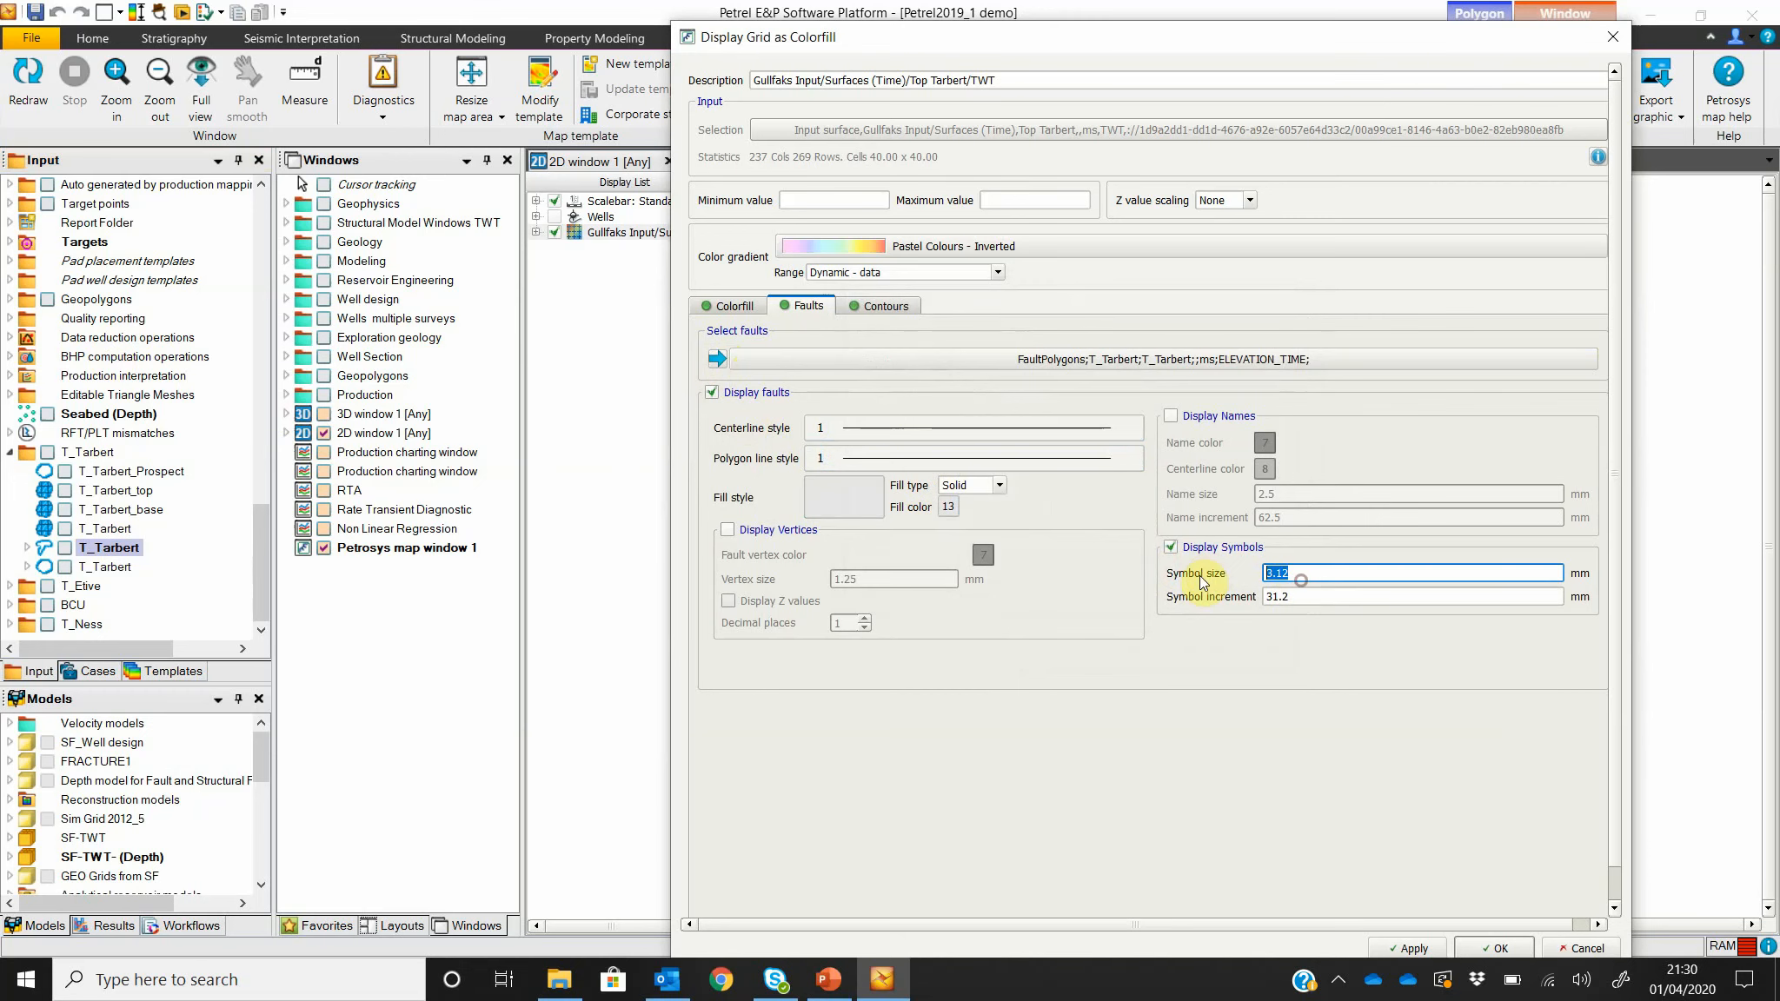
type("7")
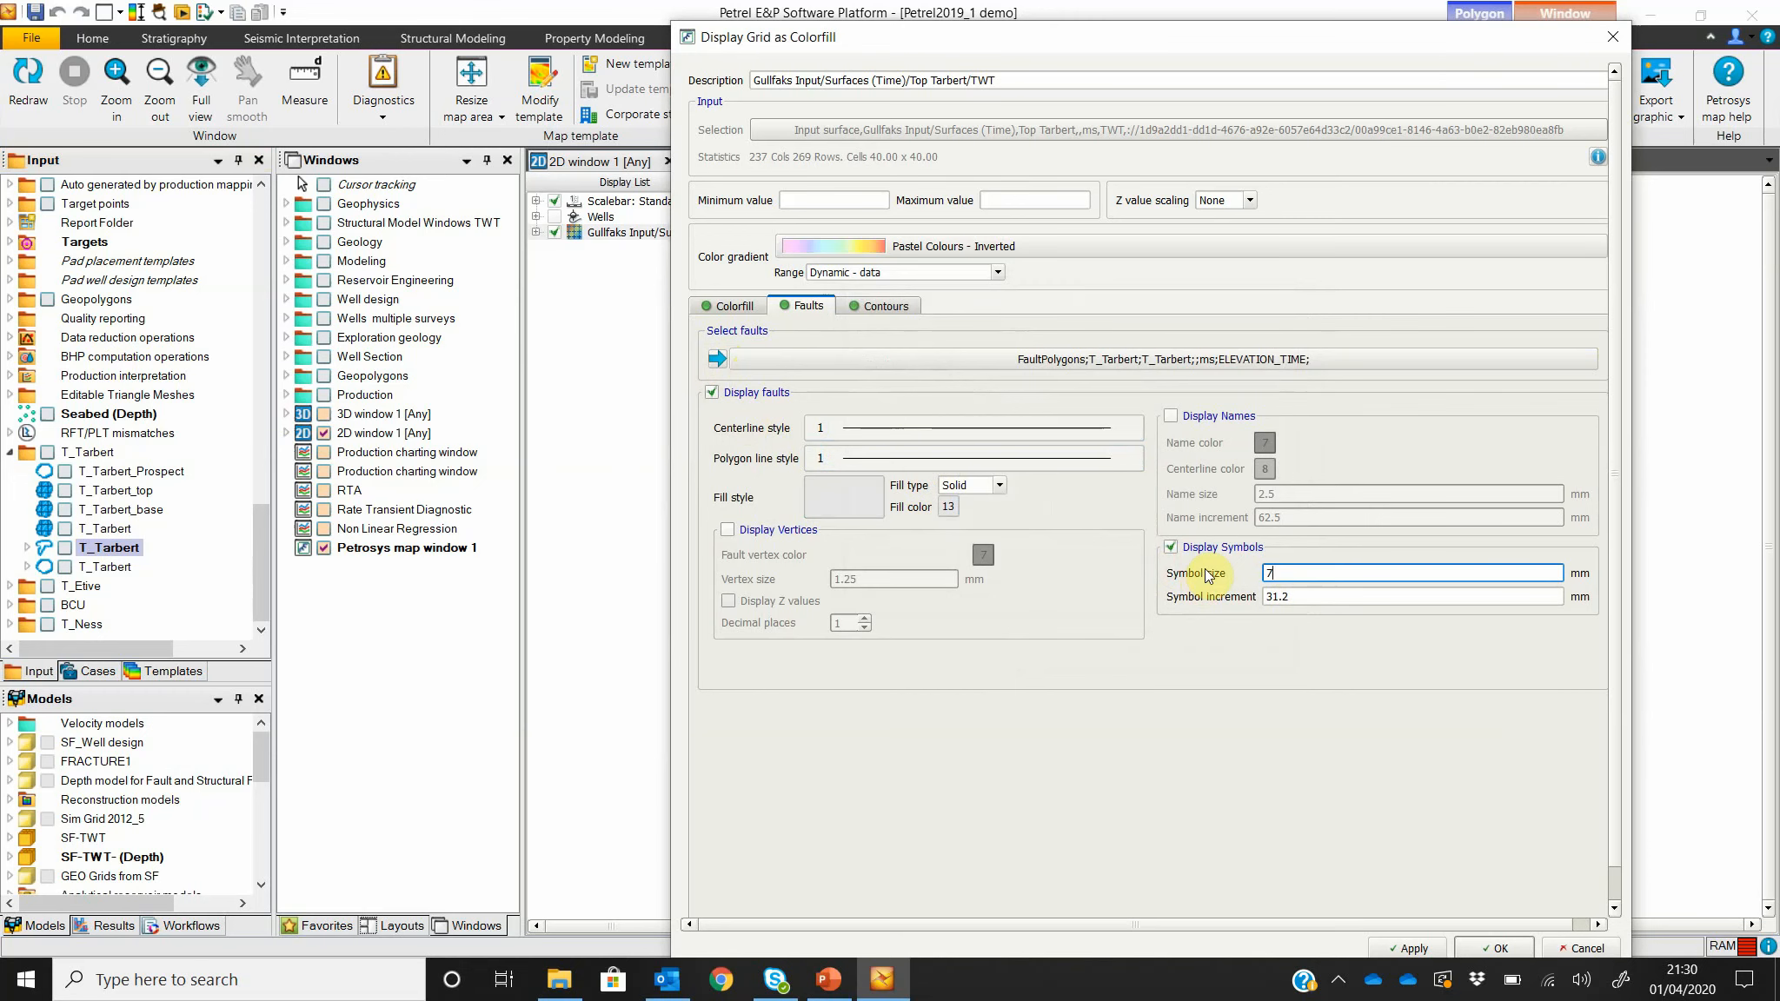
left_click(1472, 957)
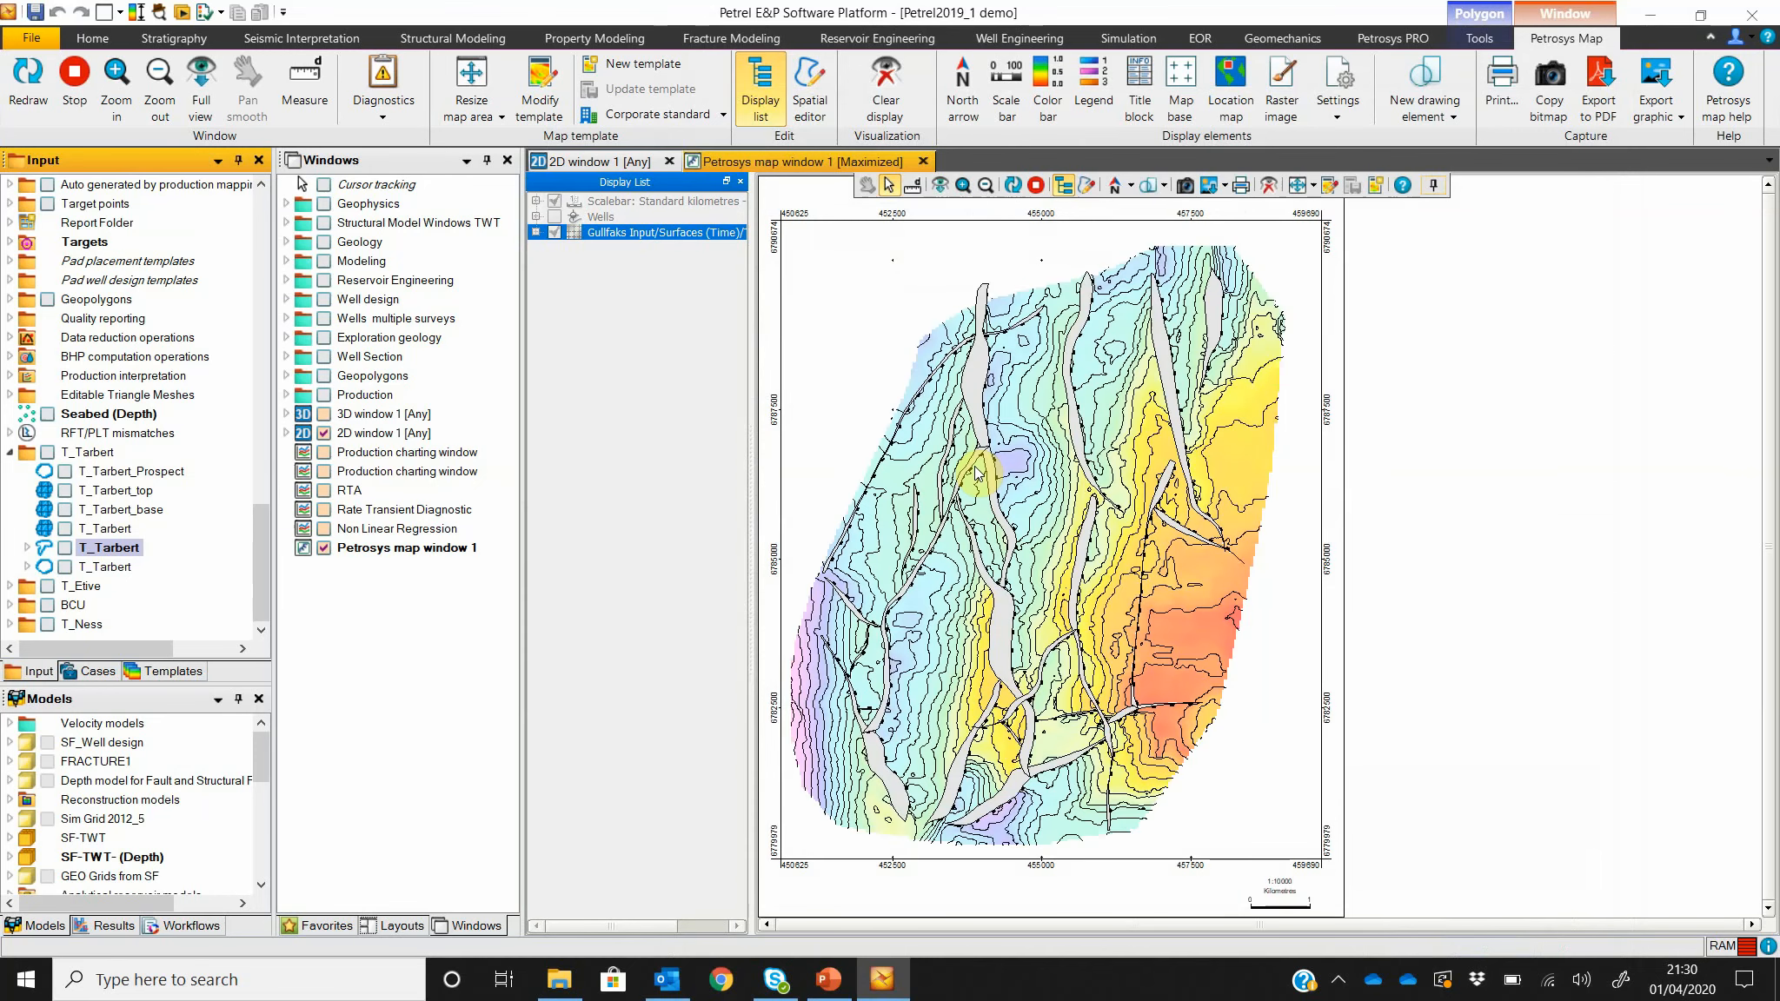
Step: Examine the fault polygons up close and identify the closed contour around the low beside the central fault
scroll(999, 415, "up", 3)
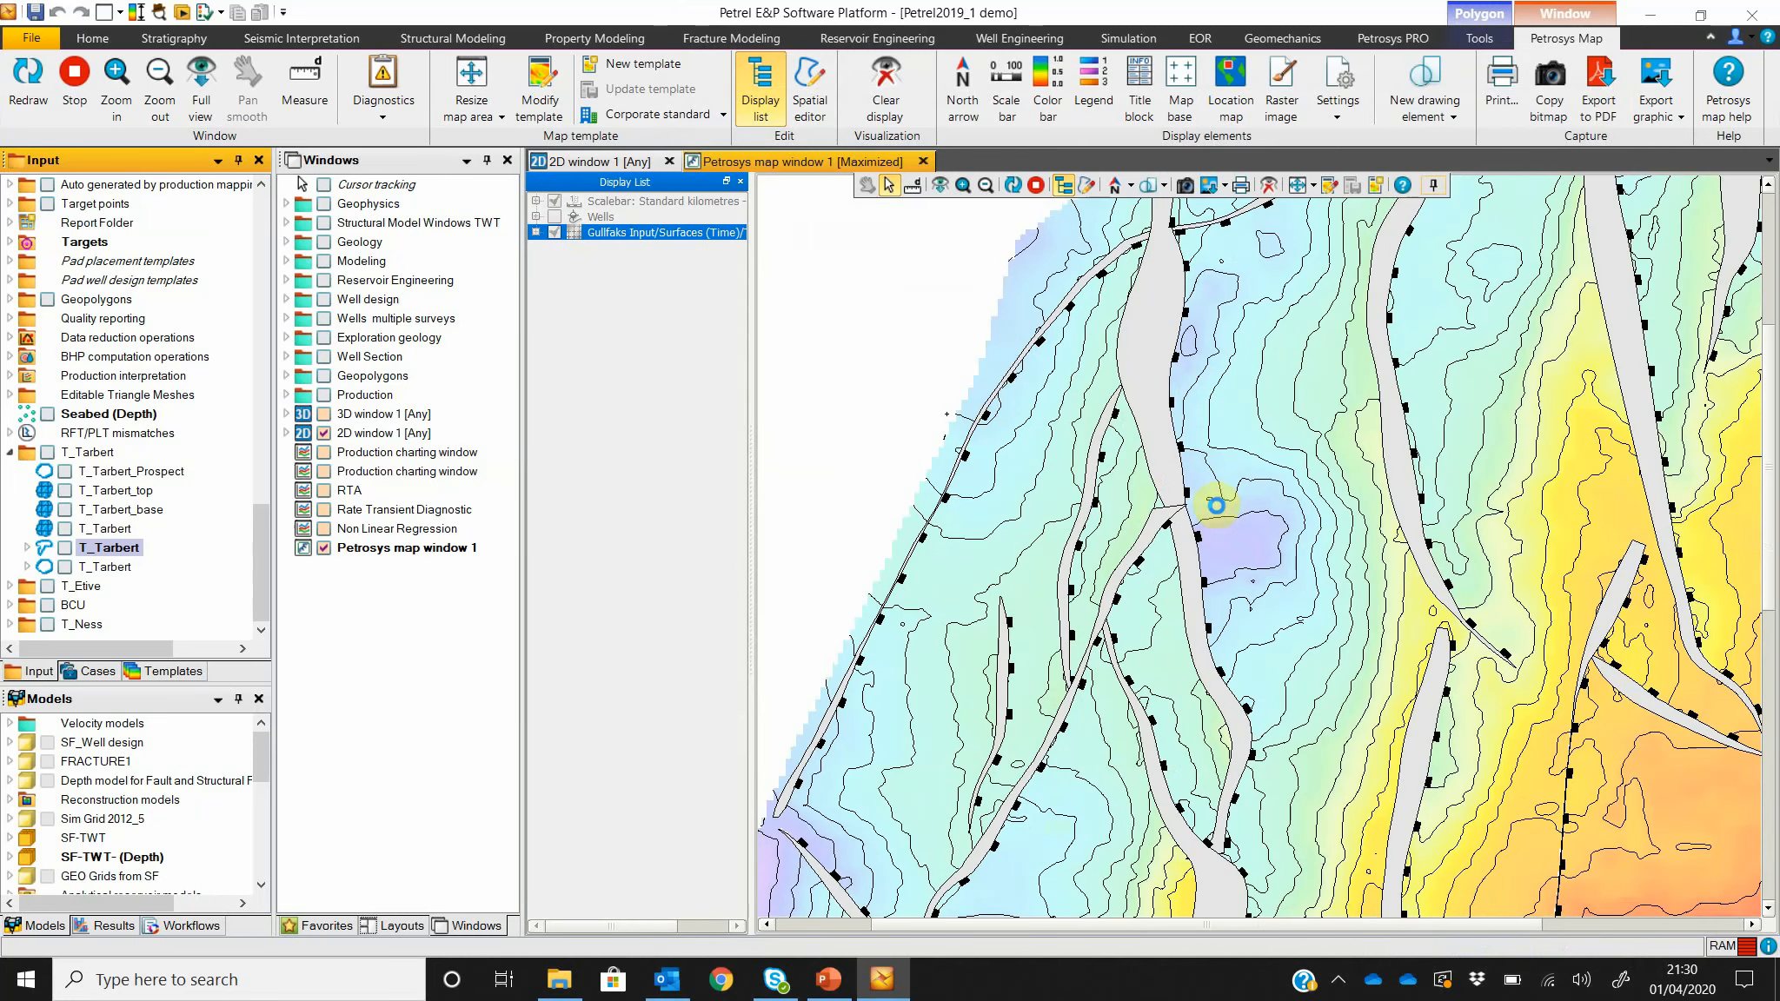
scroll(1221, 505, "up", 1)
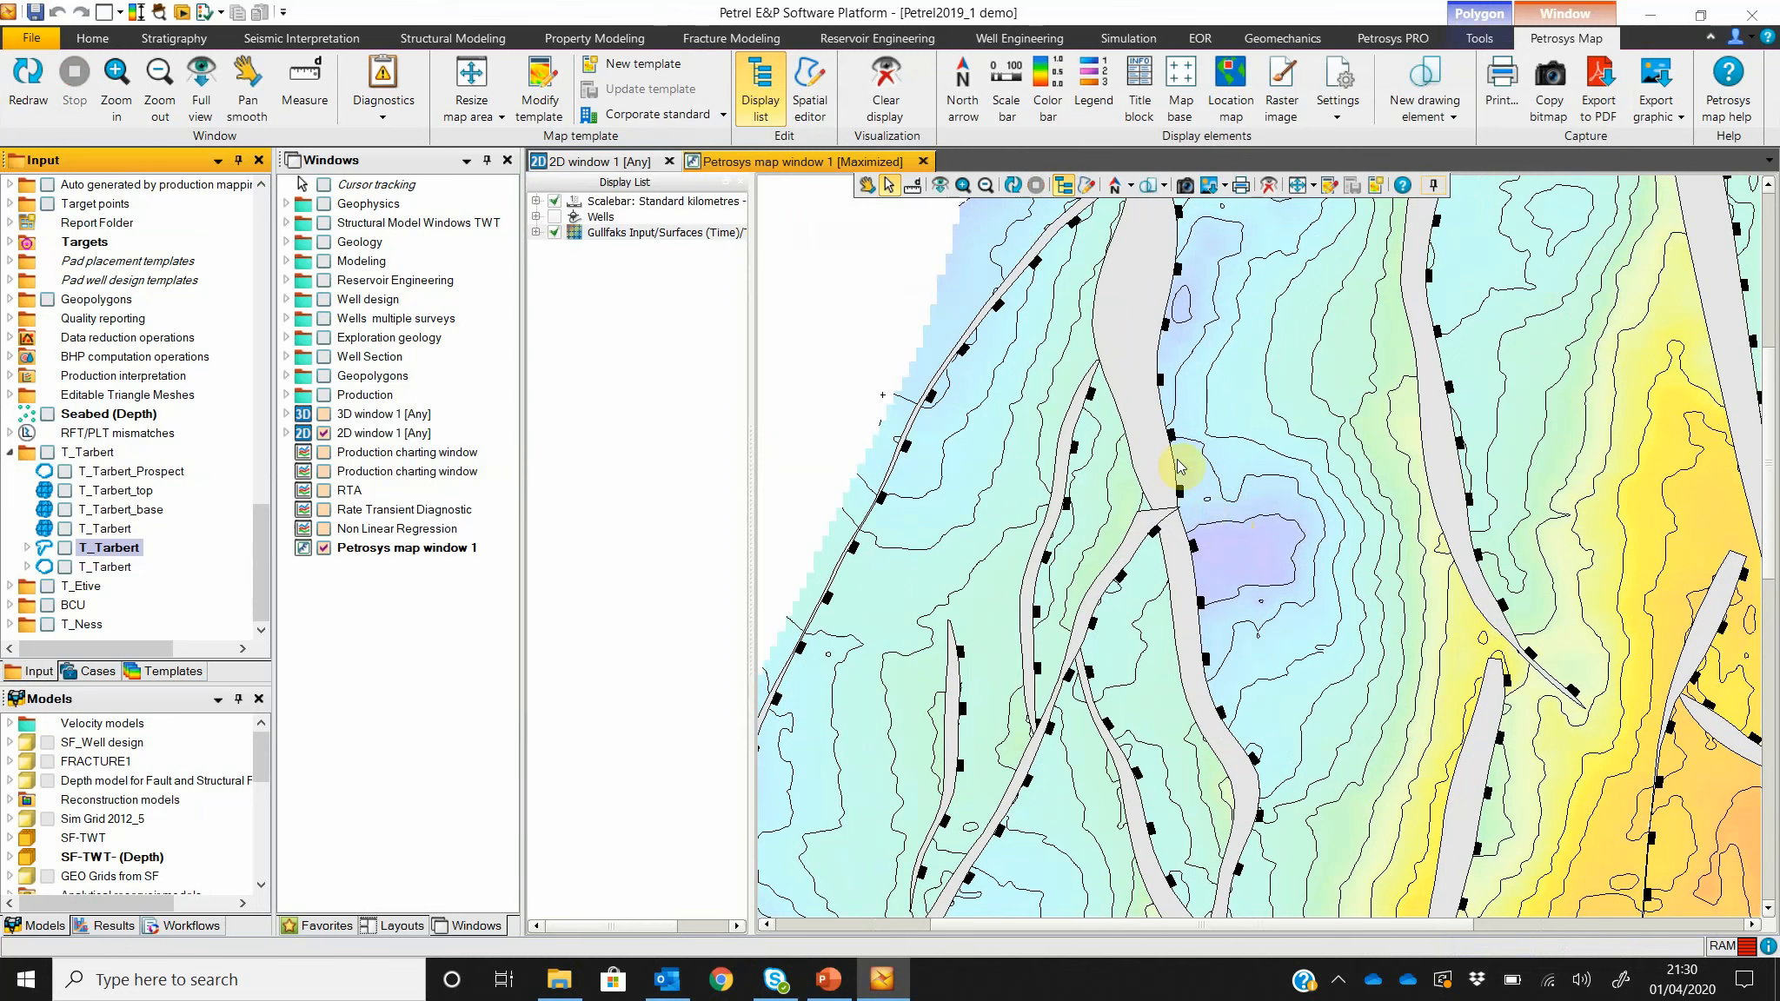
left_click(1235, 525)
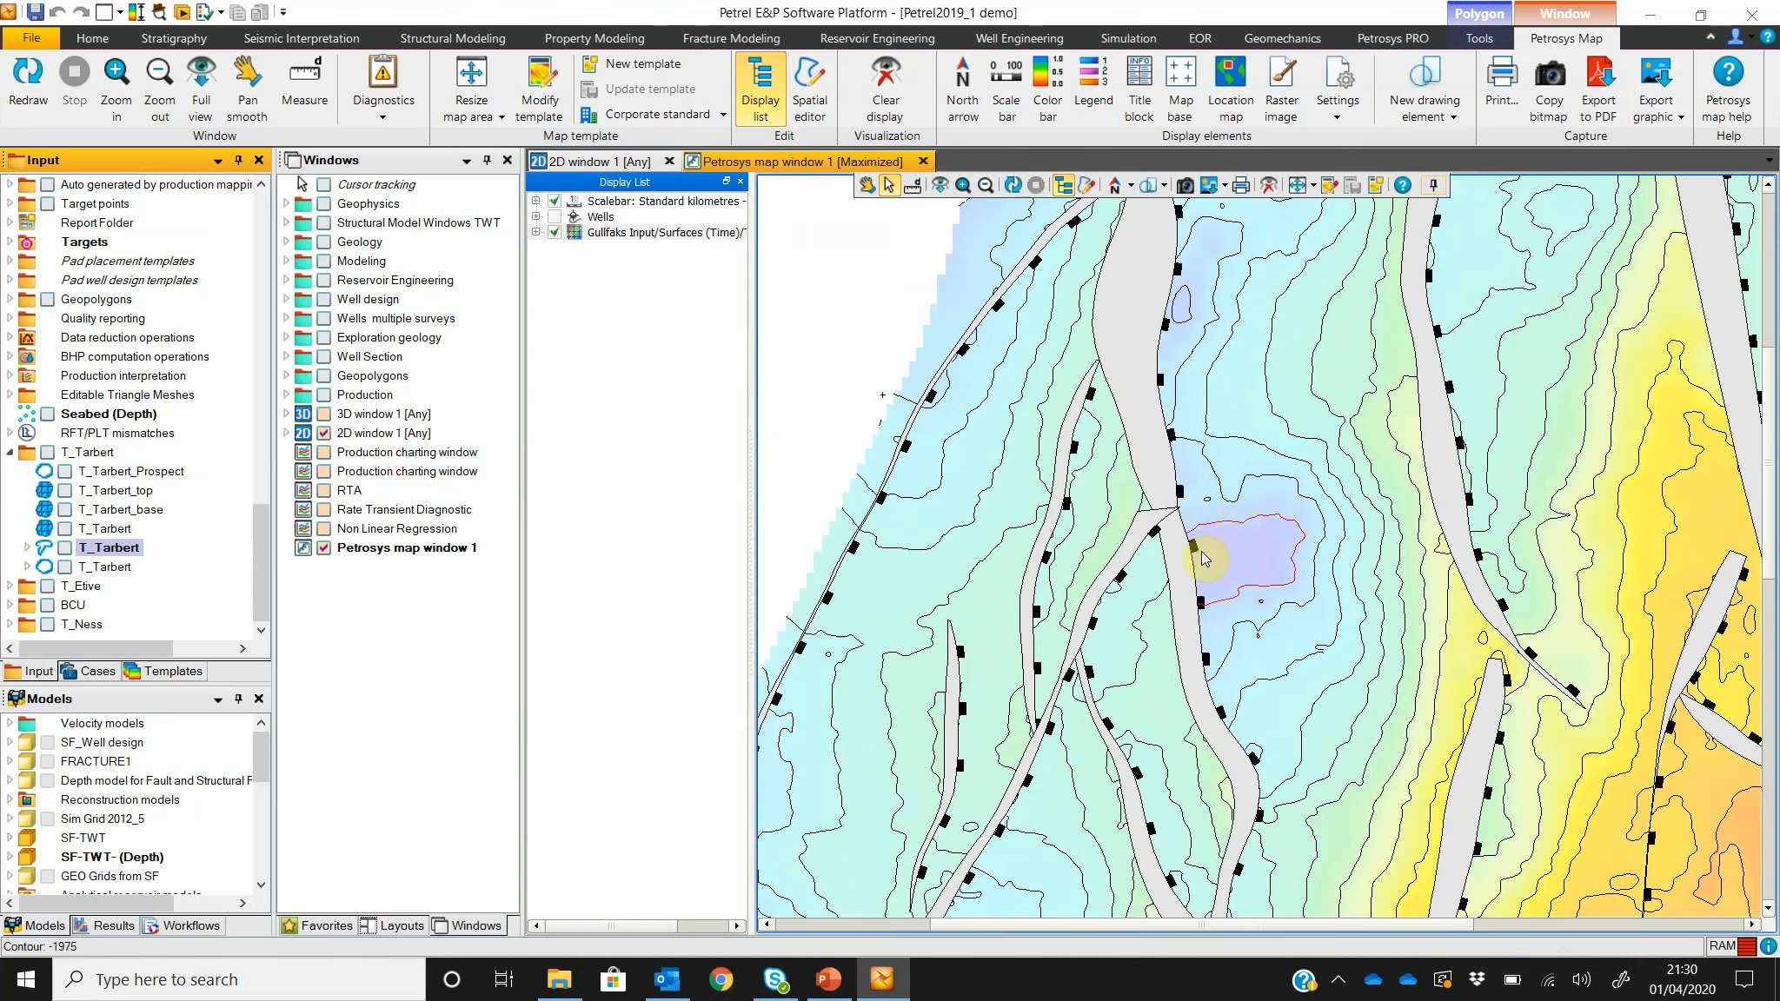
left_click(1159, 600)
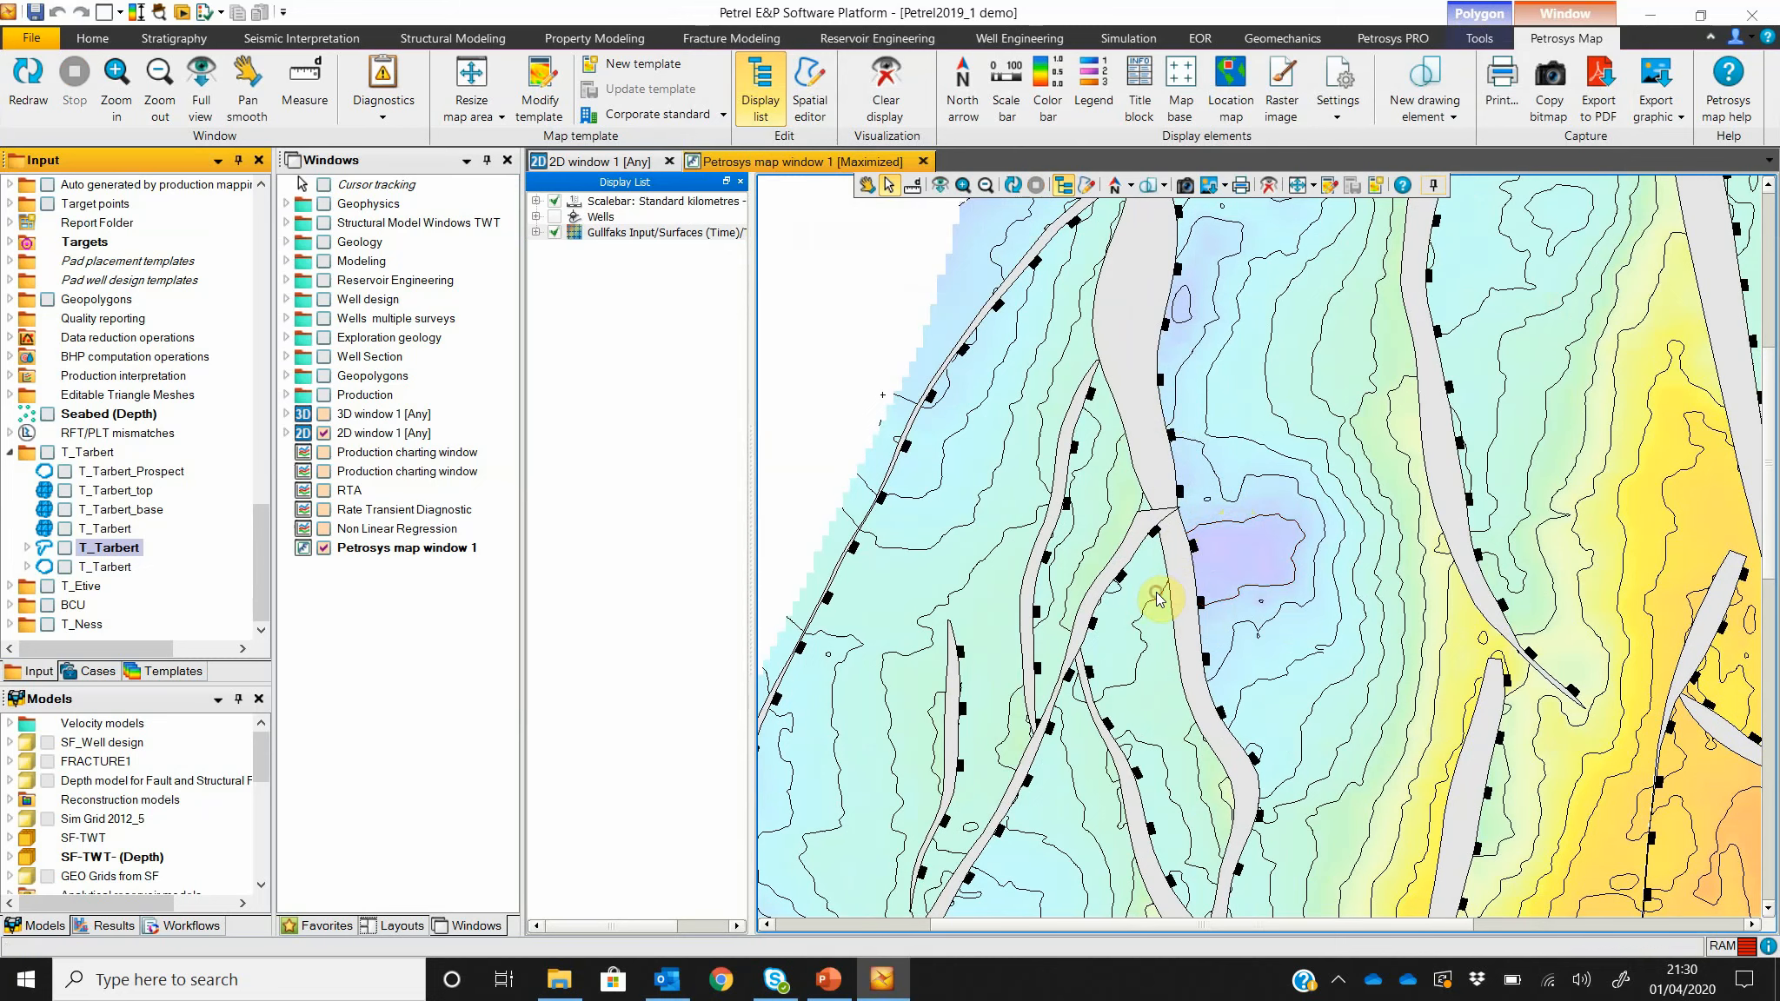
left_click(1199, 544)
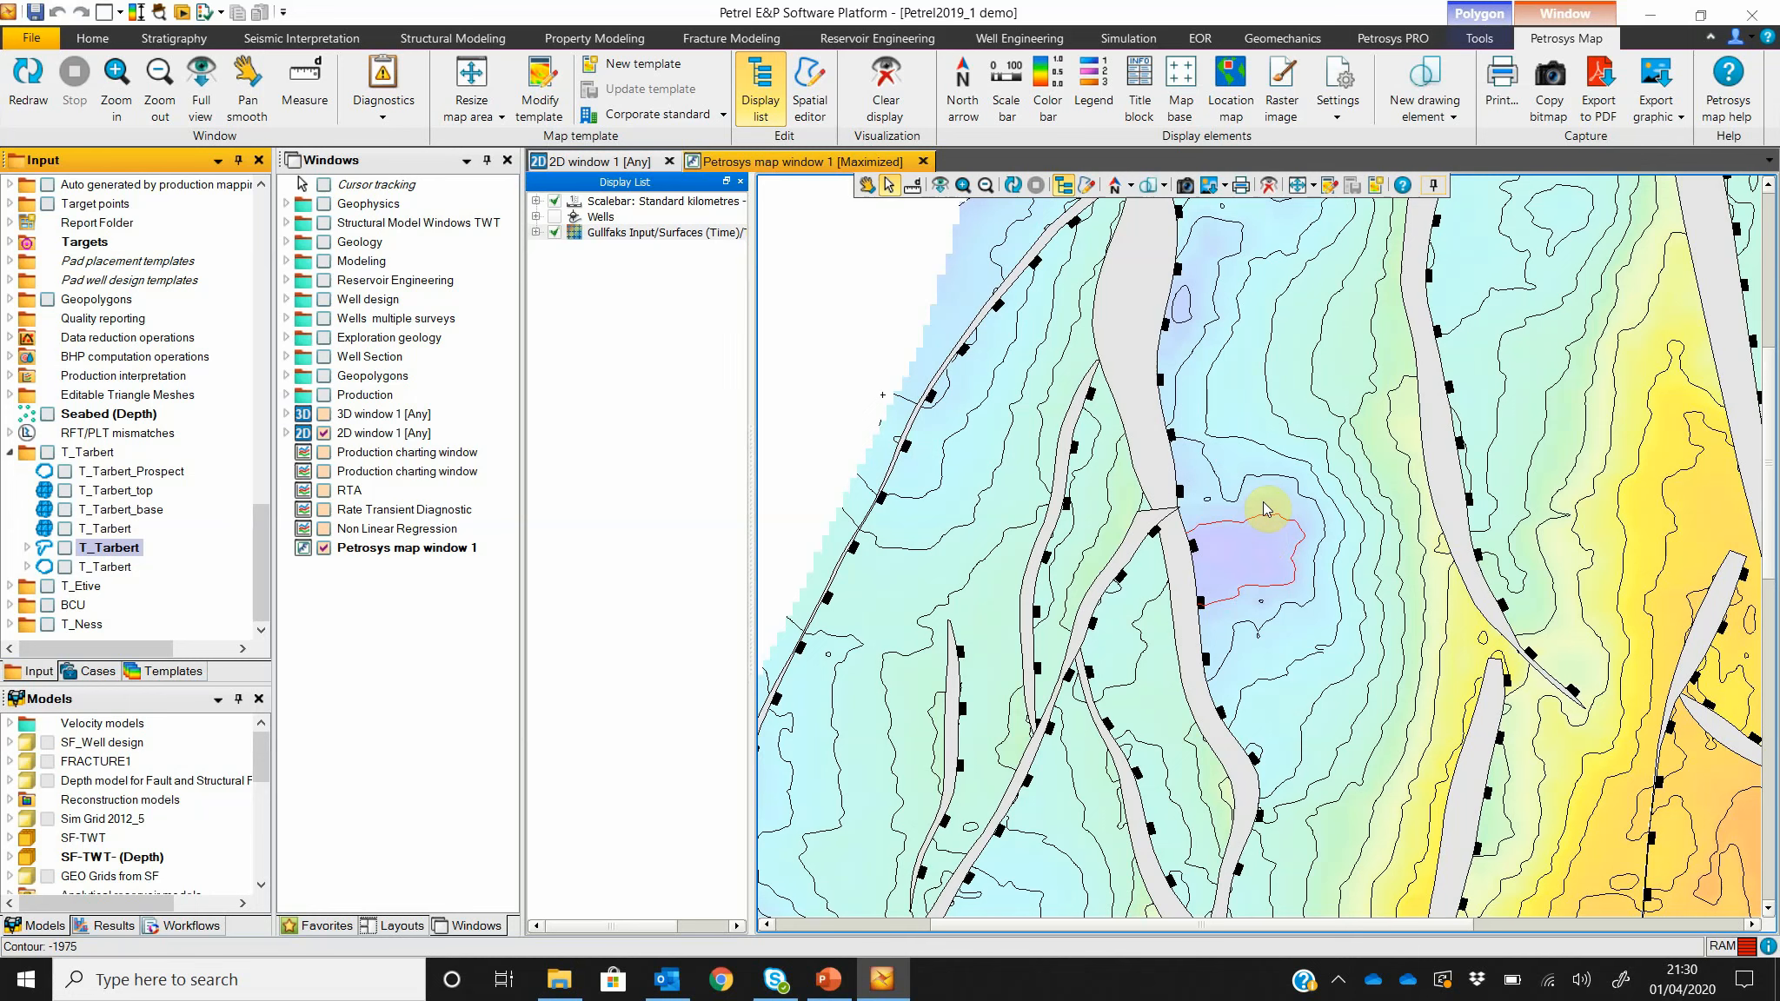
left_click(1189, 539)
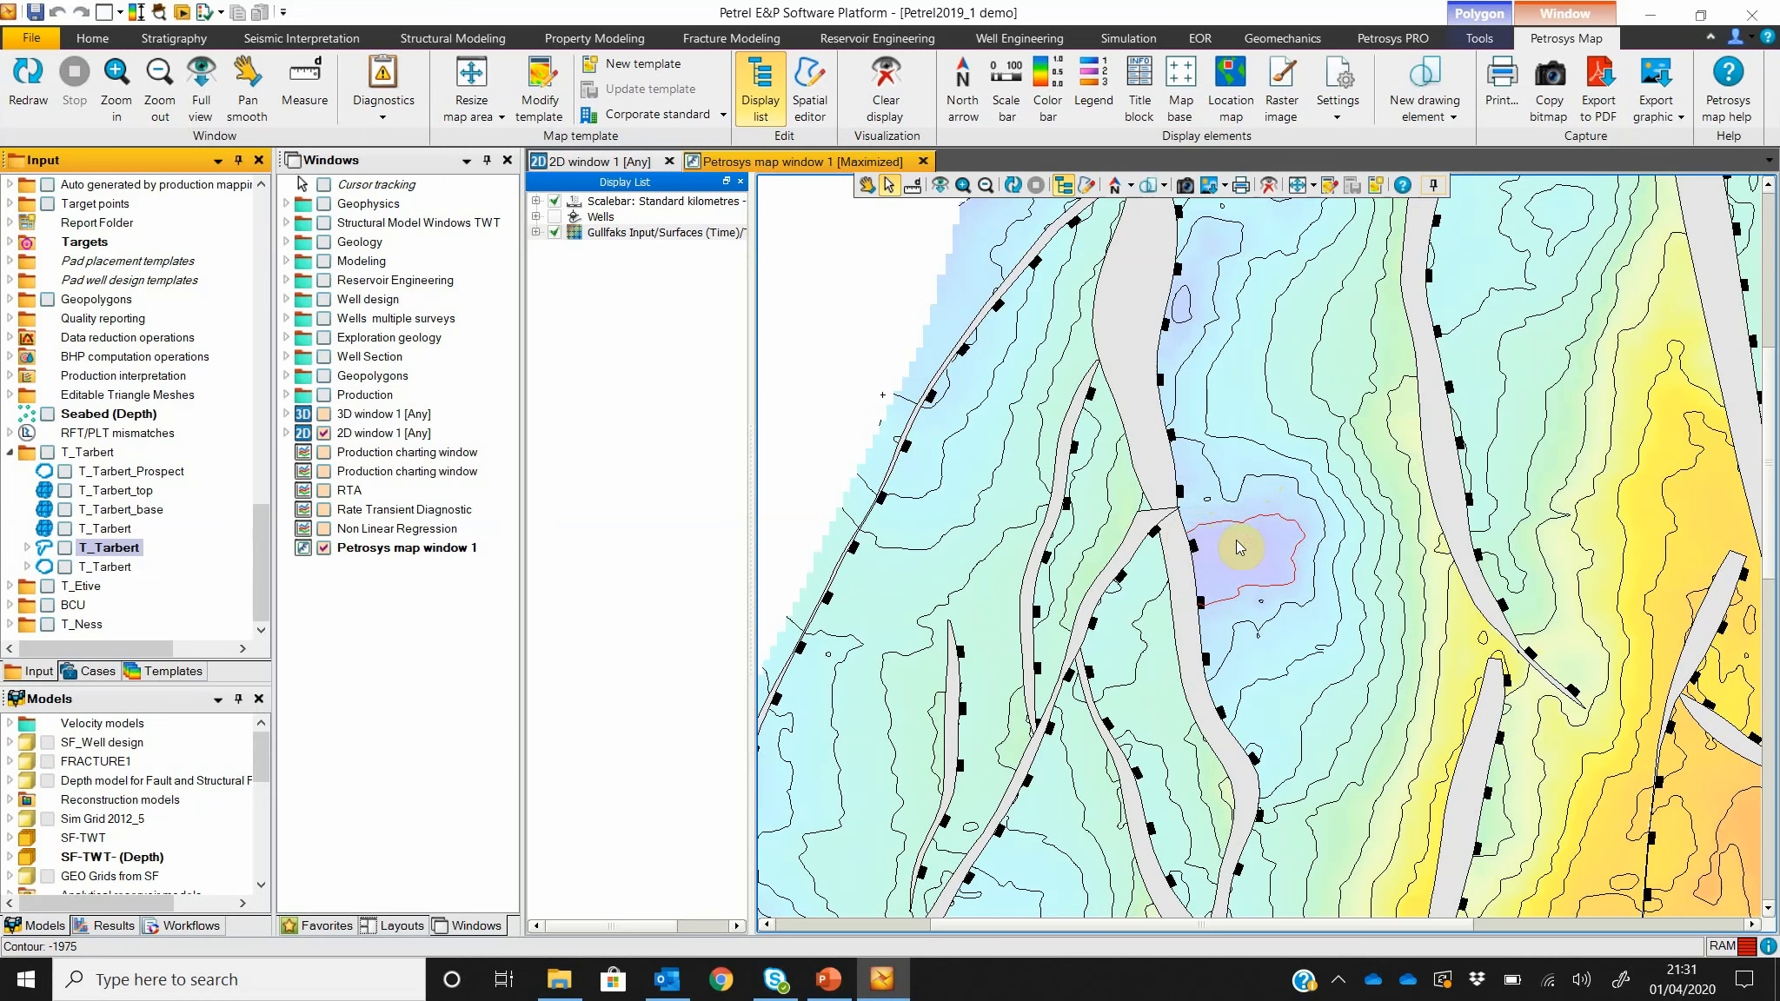
scroll(1165, 539, "down", 5)
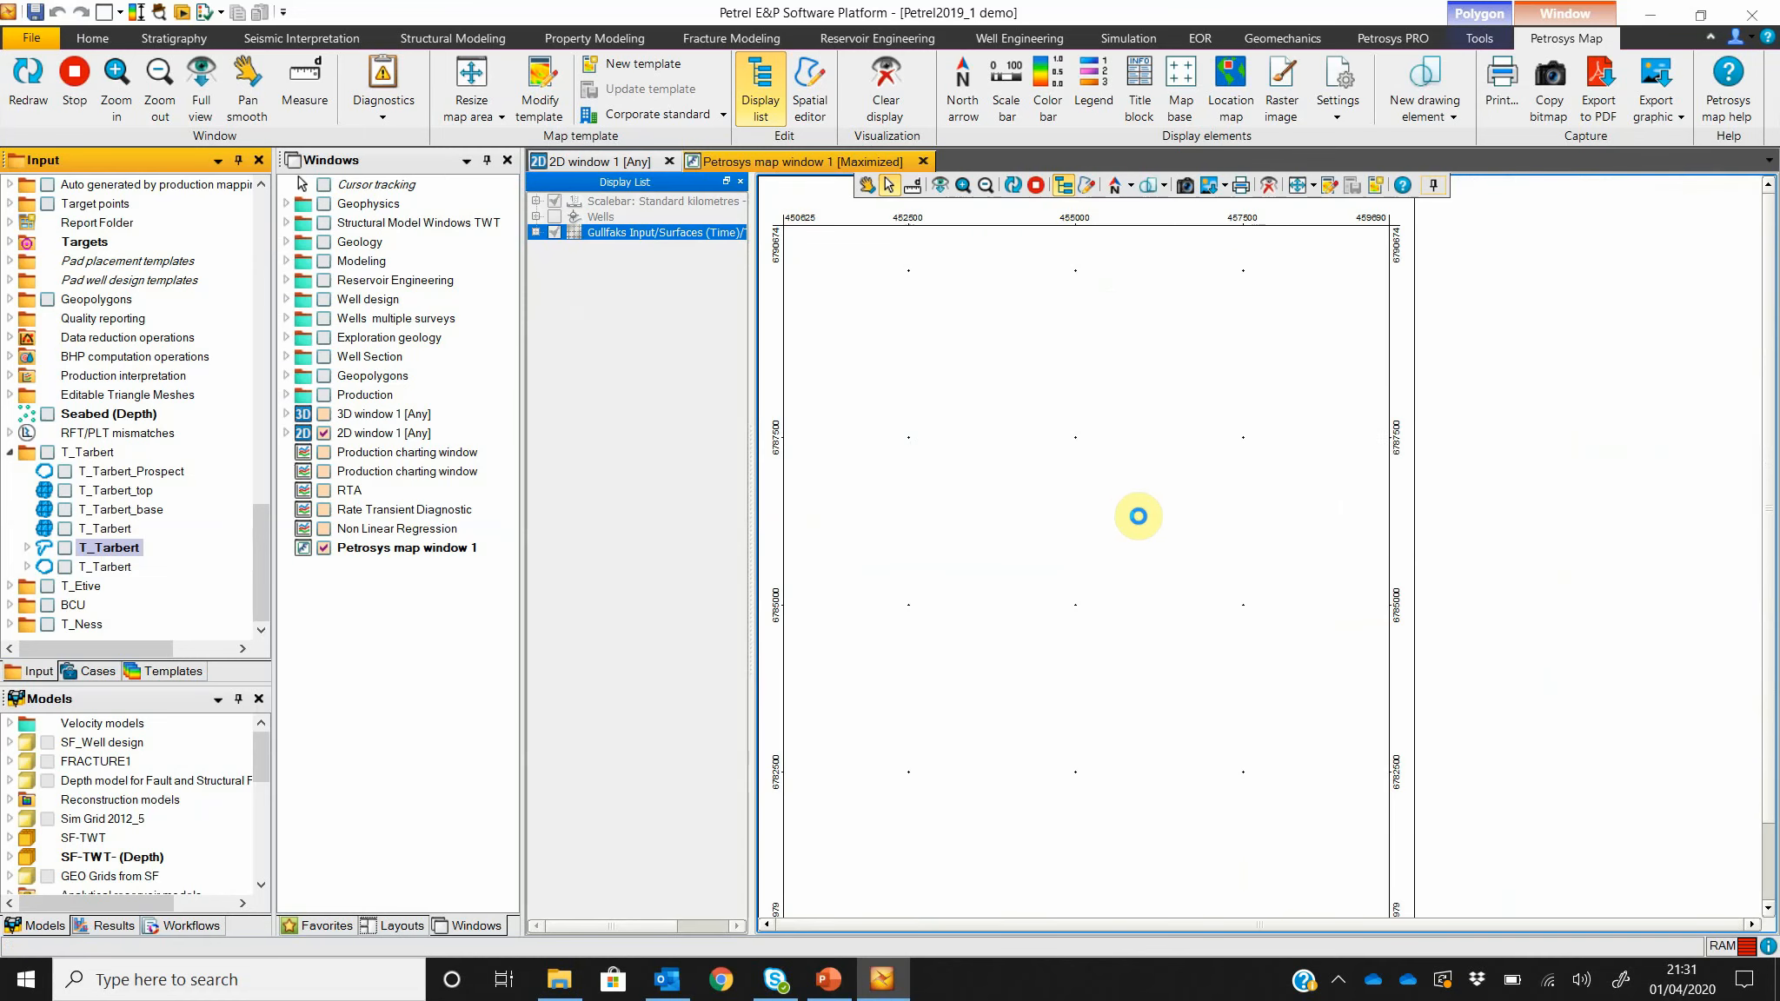
left_click(1128, 517)
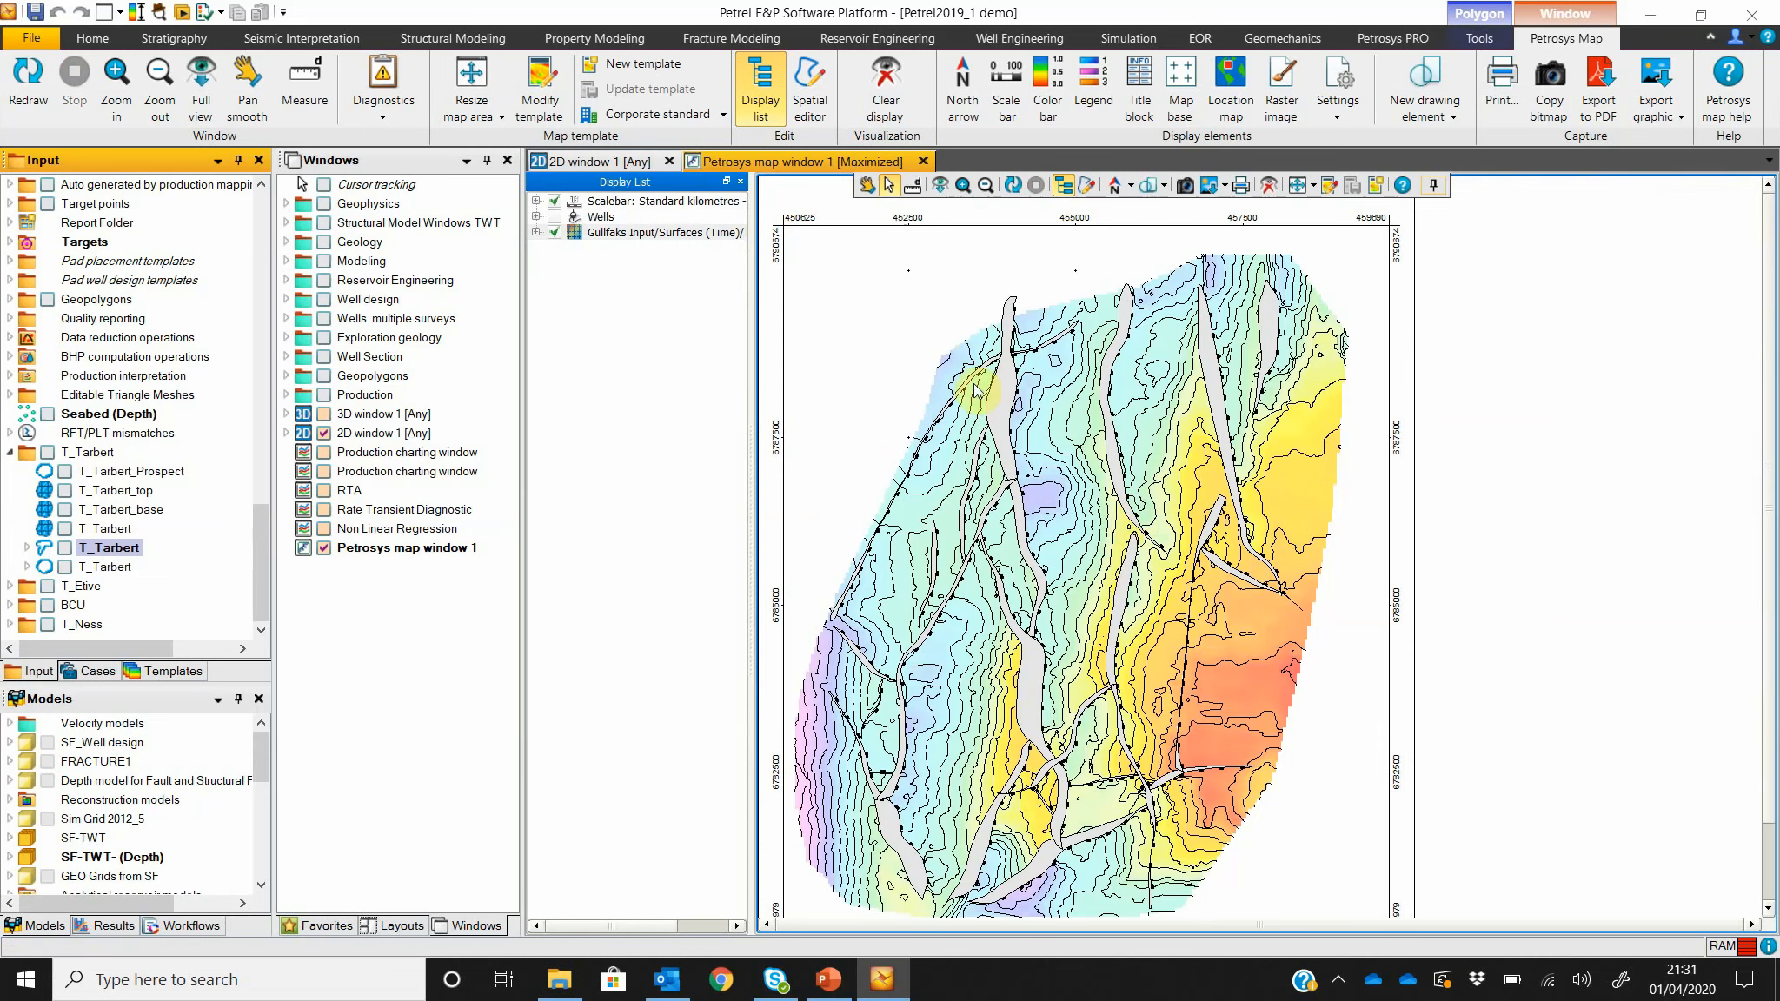
Step: Set the first contour increment of the Top Tarbert TWT surface display to 20
double_click(665, 235)
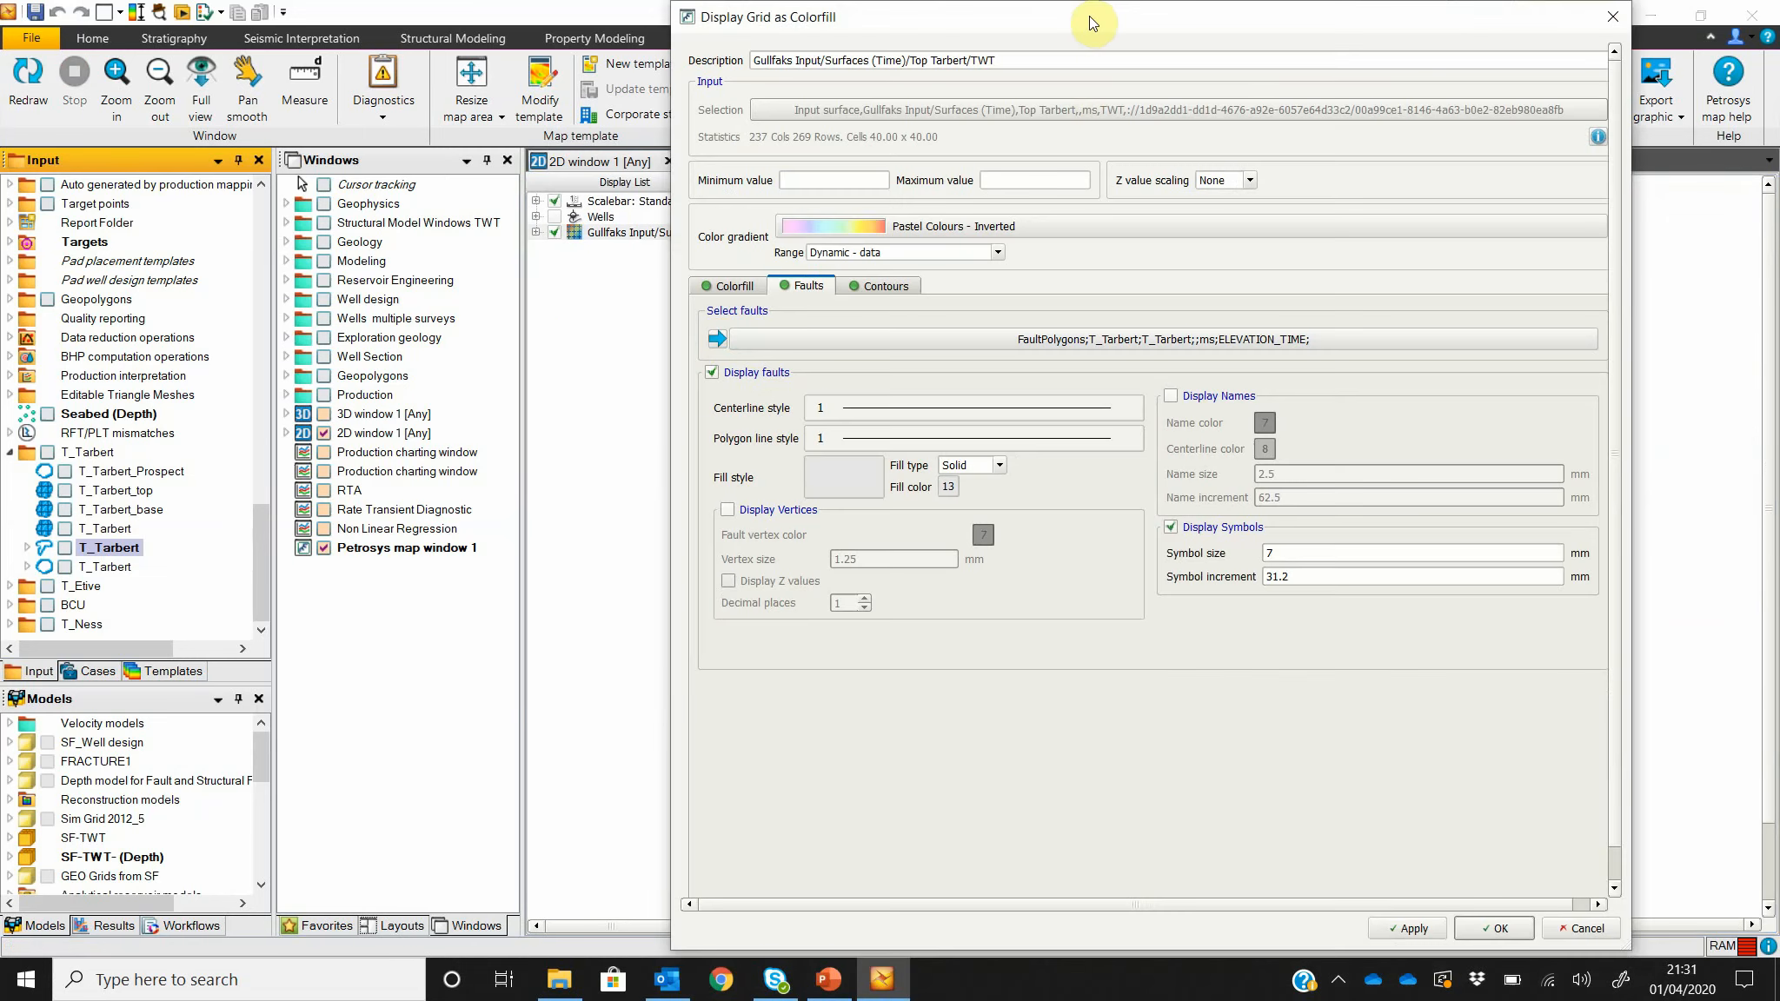
left_click_drag(1089, 16, 637, 30)
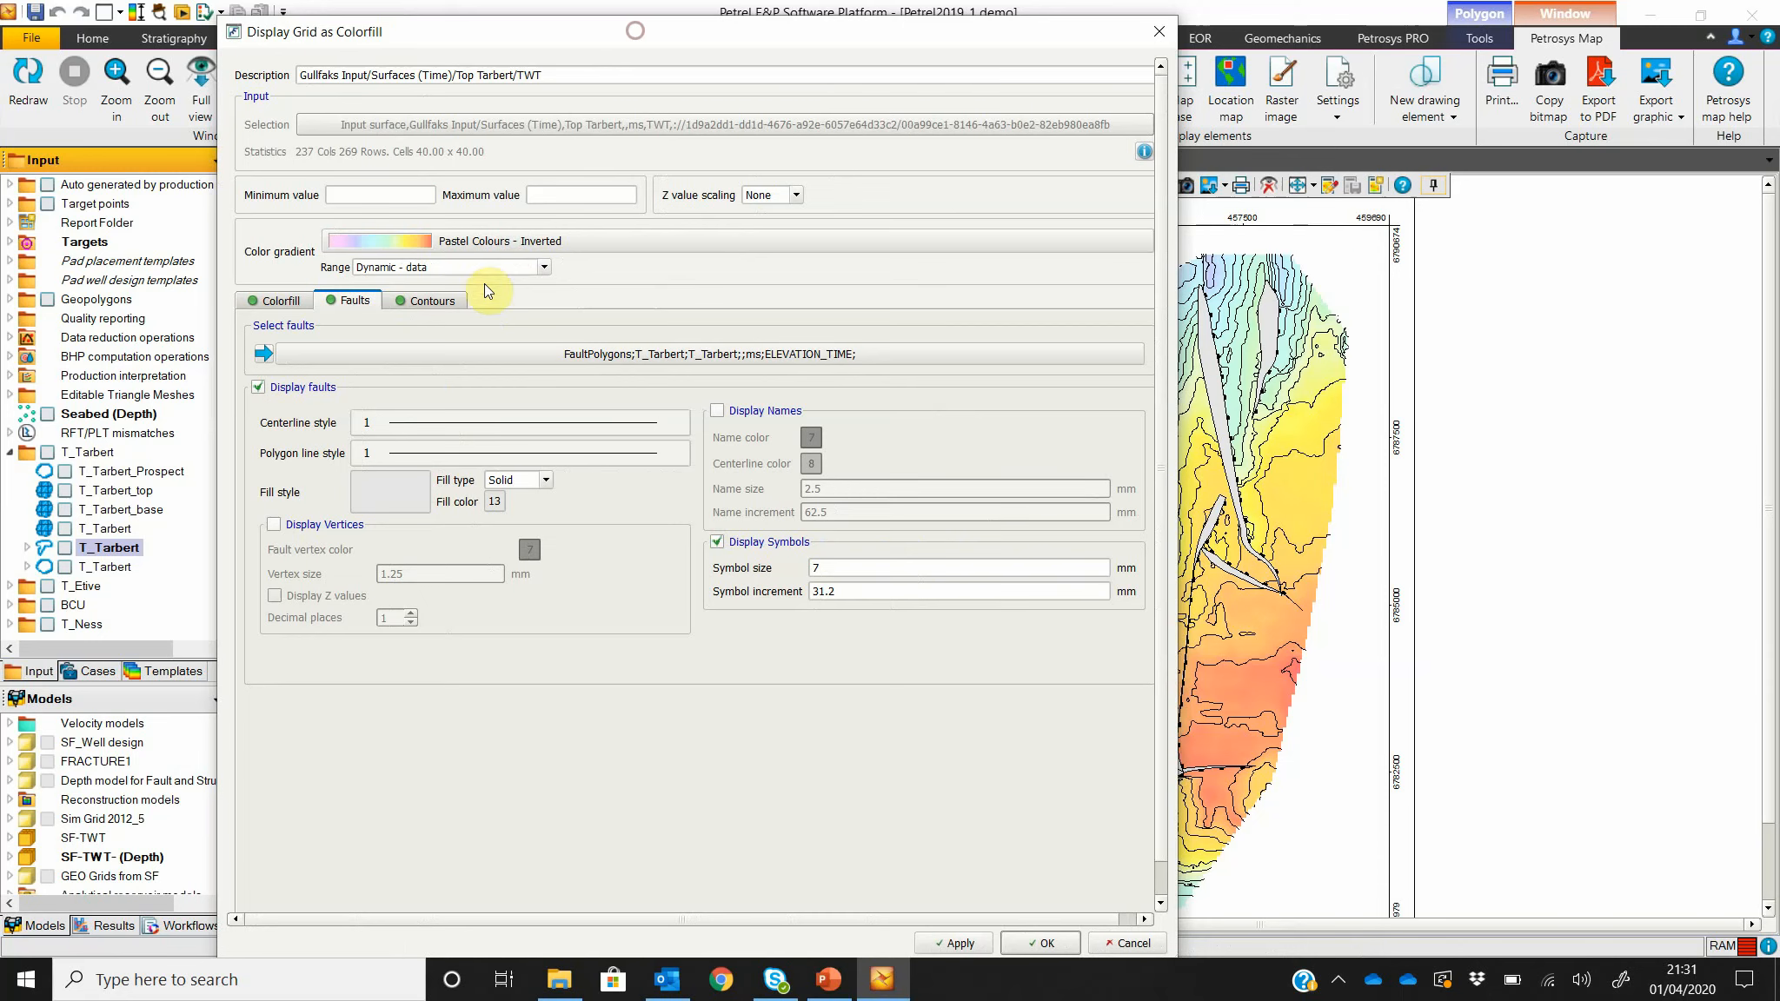
left_click(883, 286)
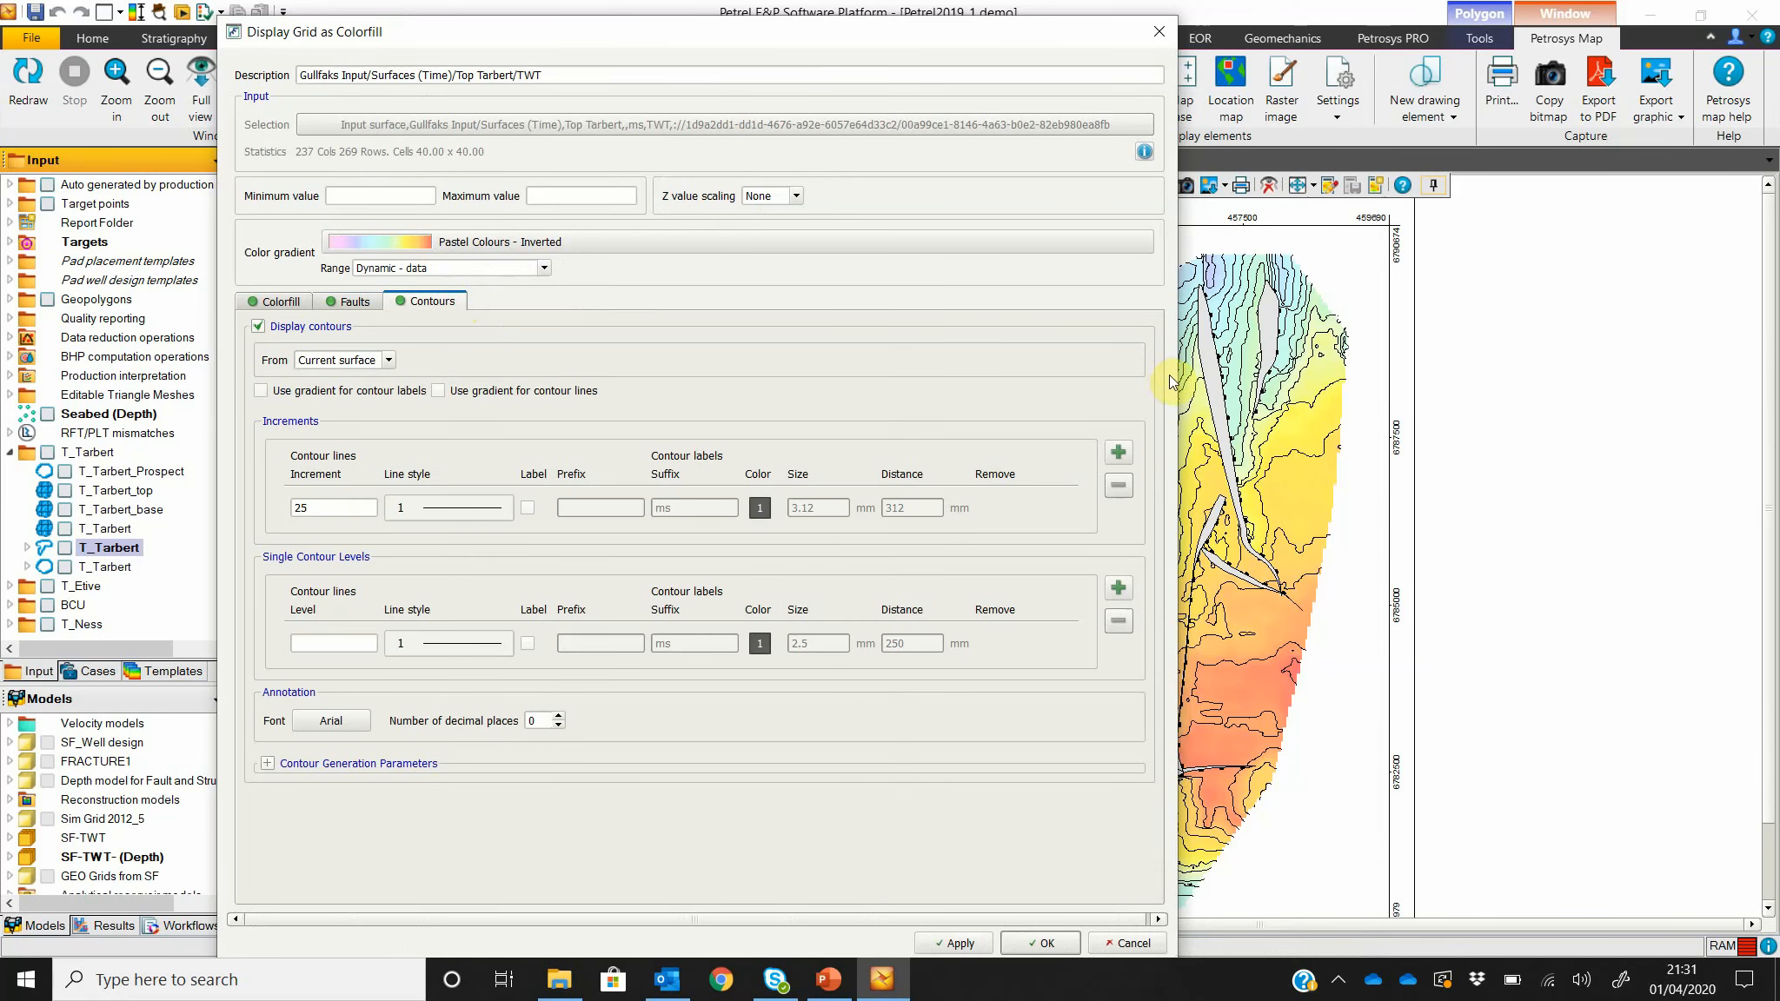
left_click_drag(1177, 382, 956, 379)
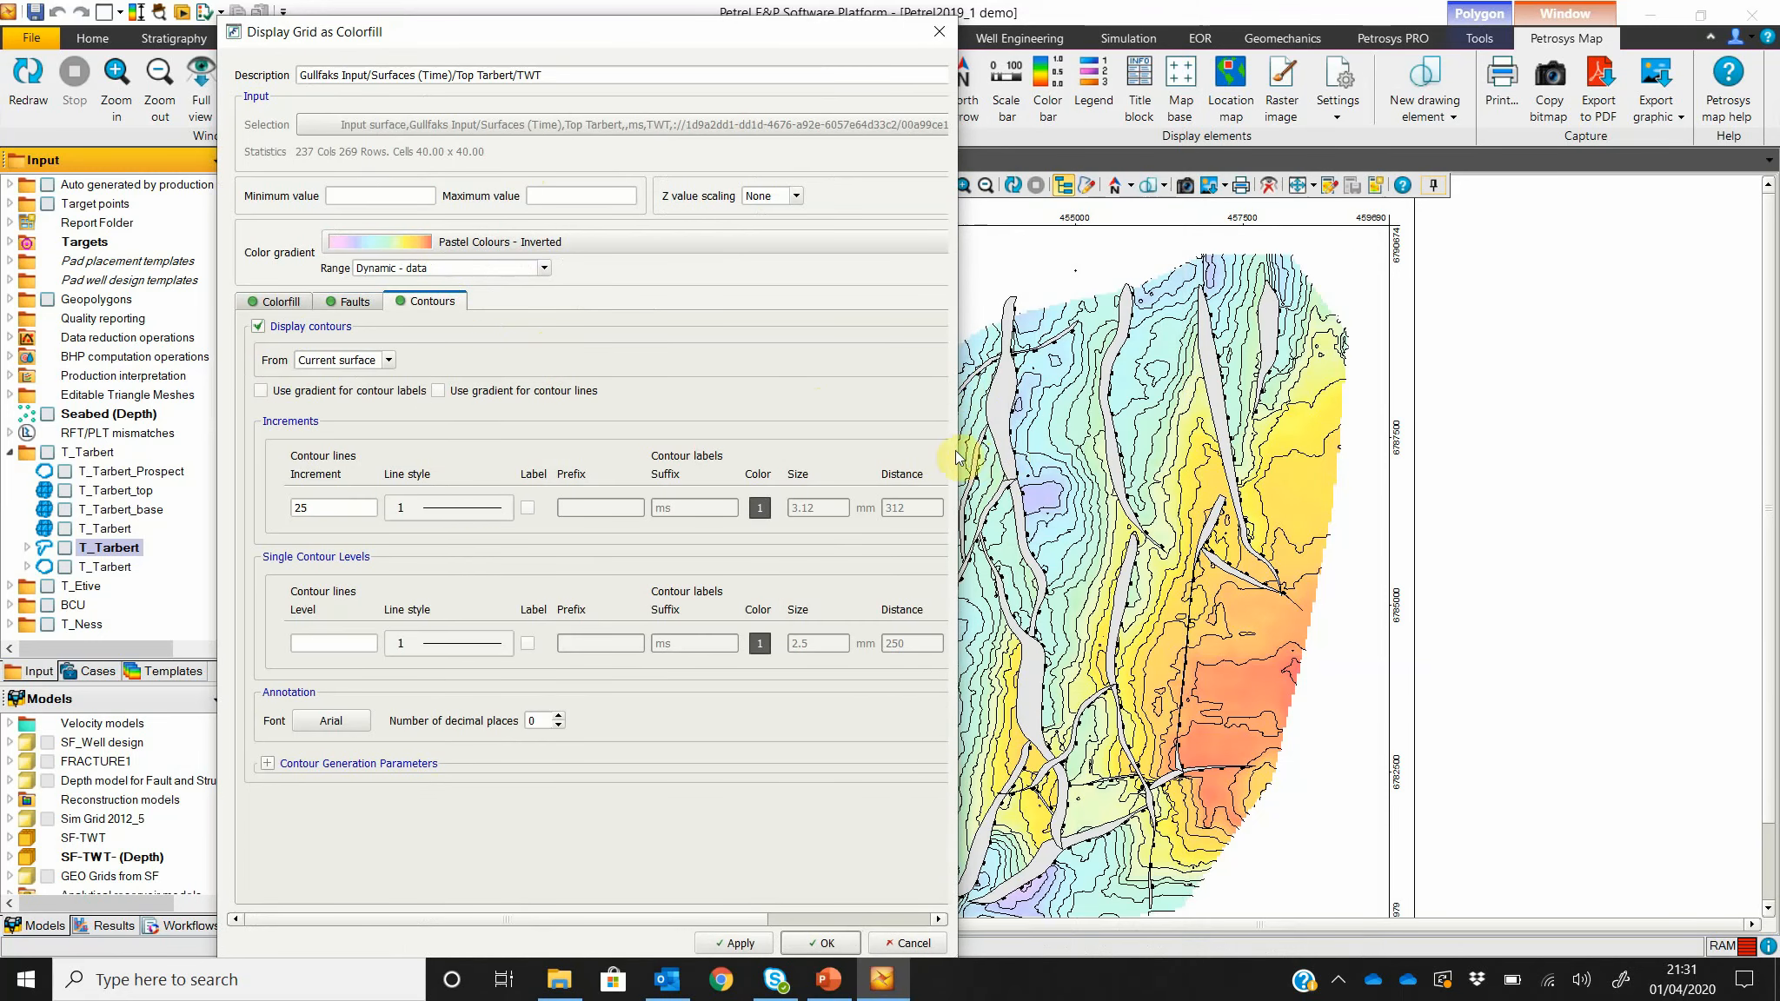
left_click_drag(215, 458, 44, 458)
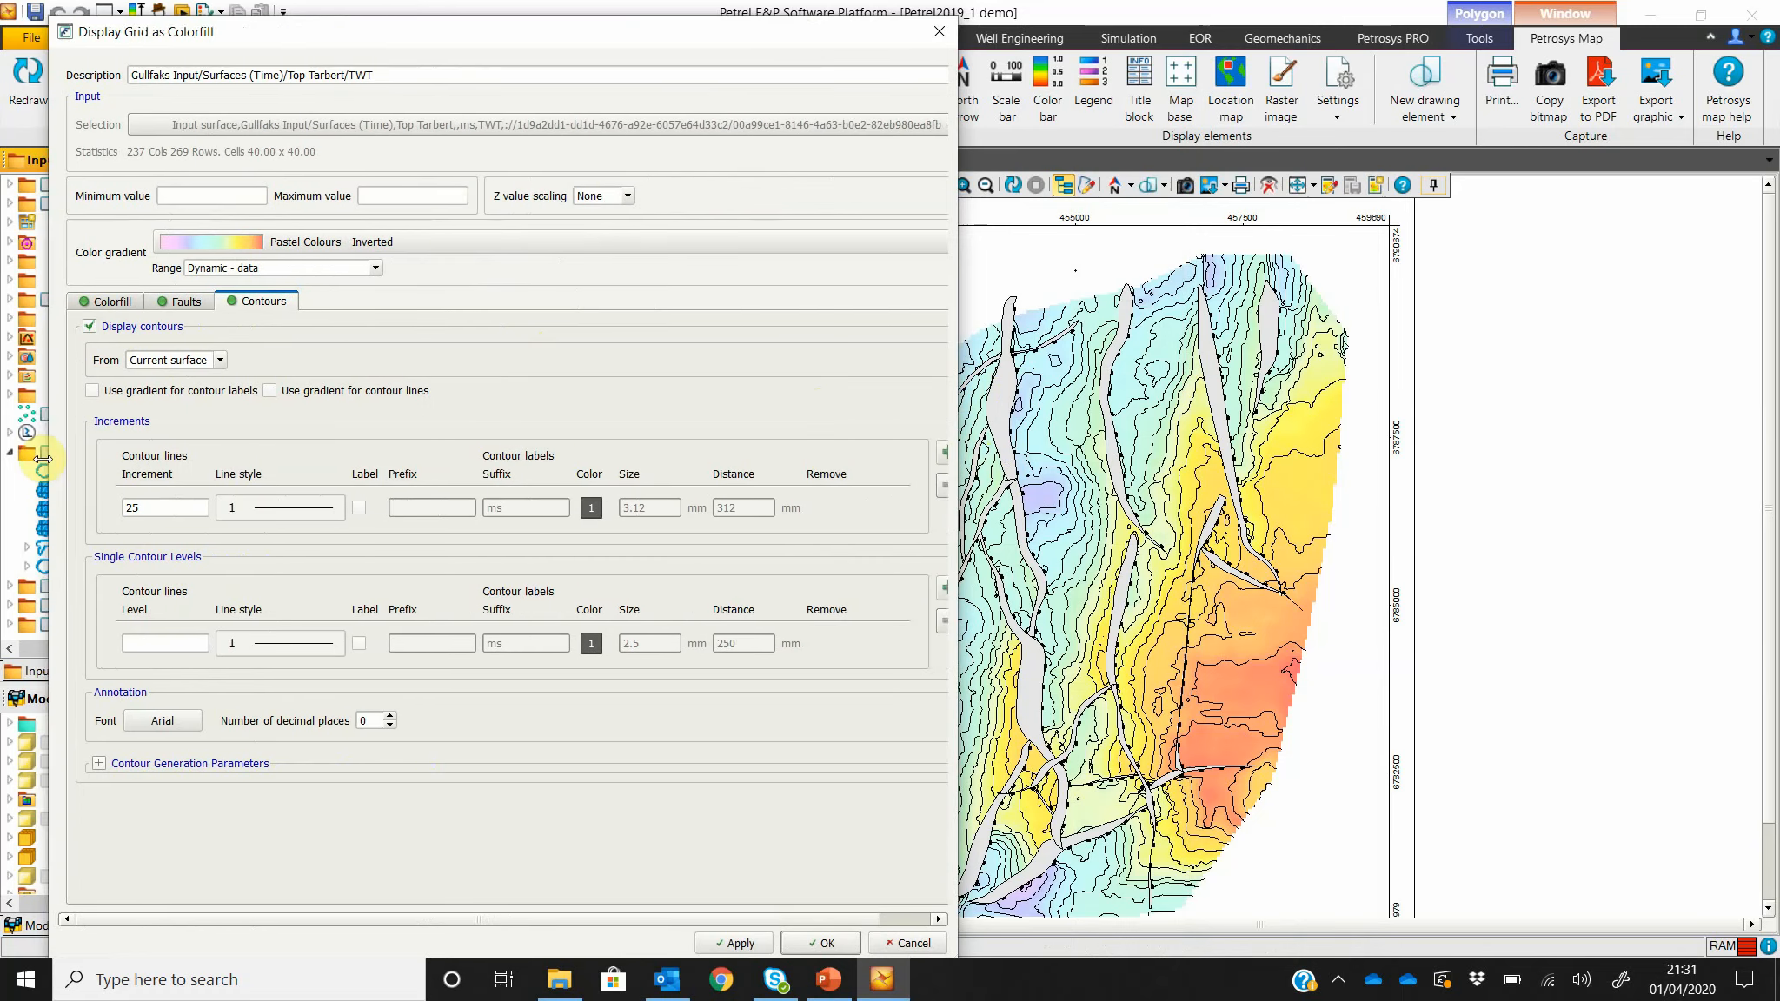
double_click(139, 508)
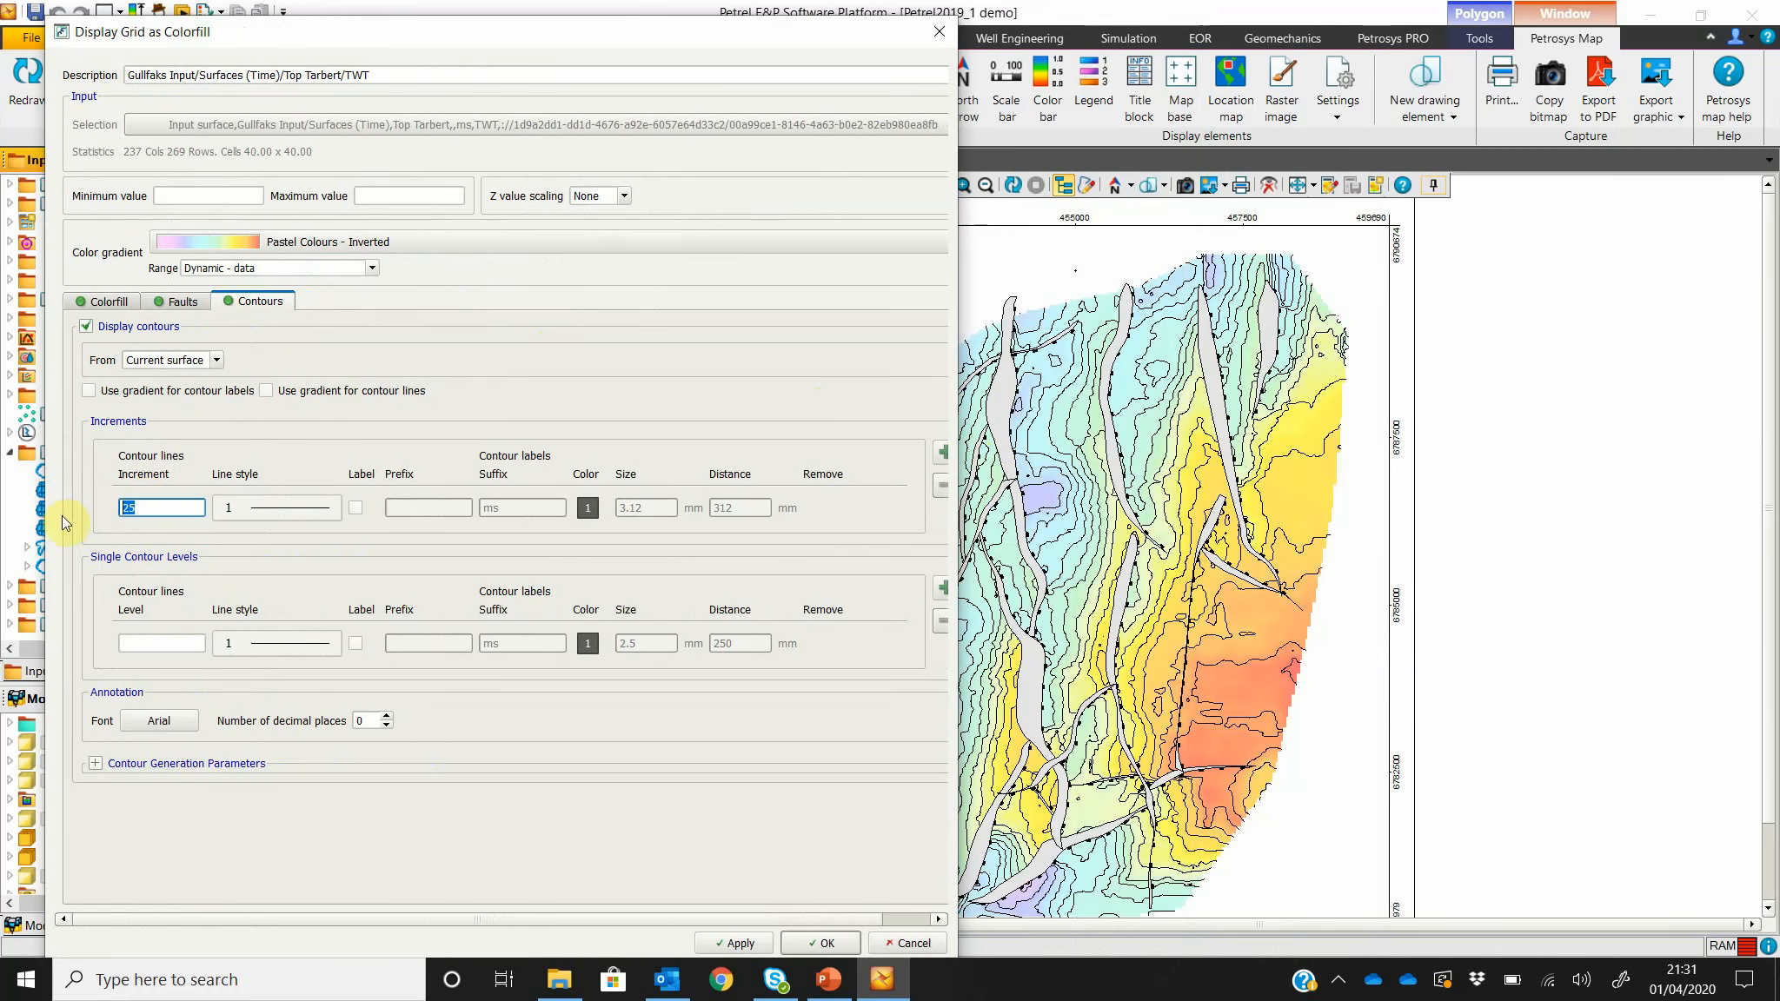
type("20")
Step: Add a second contour increment of 100 to the surface display and give it a thicker line
left_click(940, 454)
left_click(179, 536)
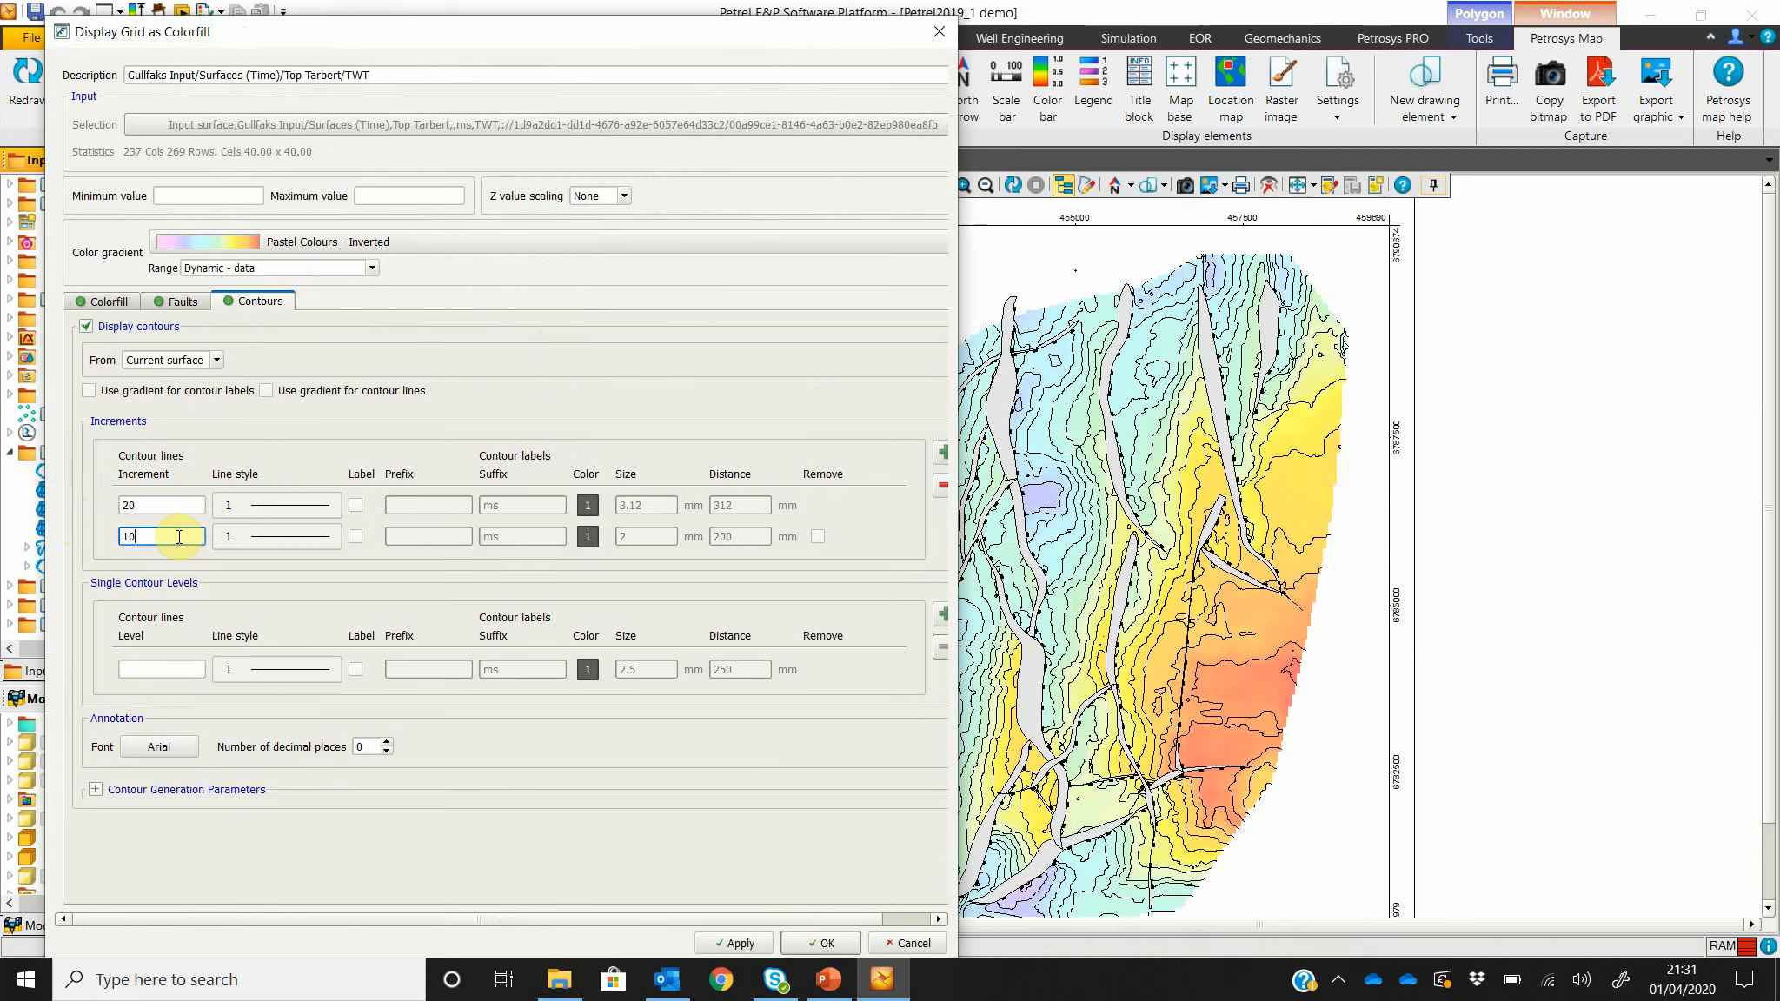
left_click(261, 536)
left_click(352, 295)
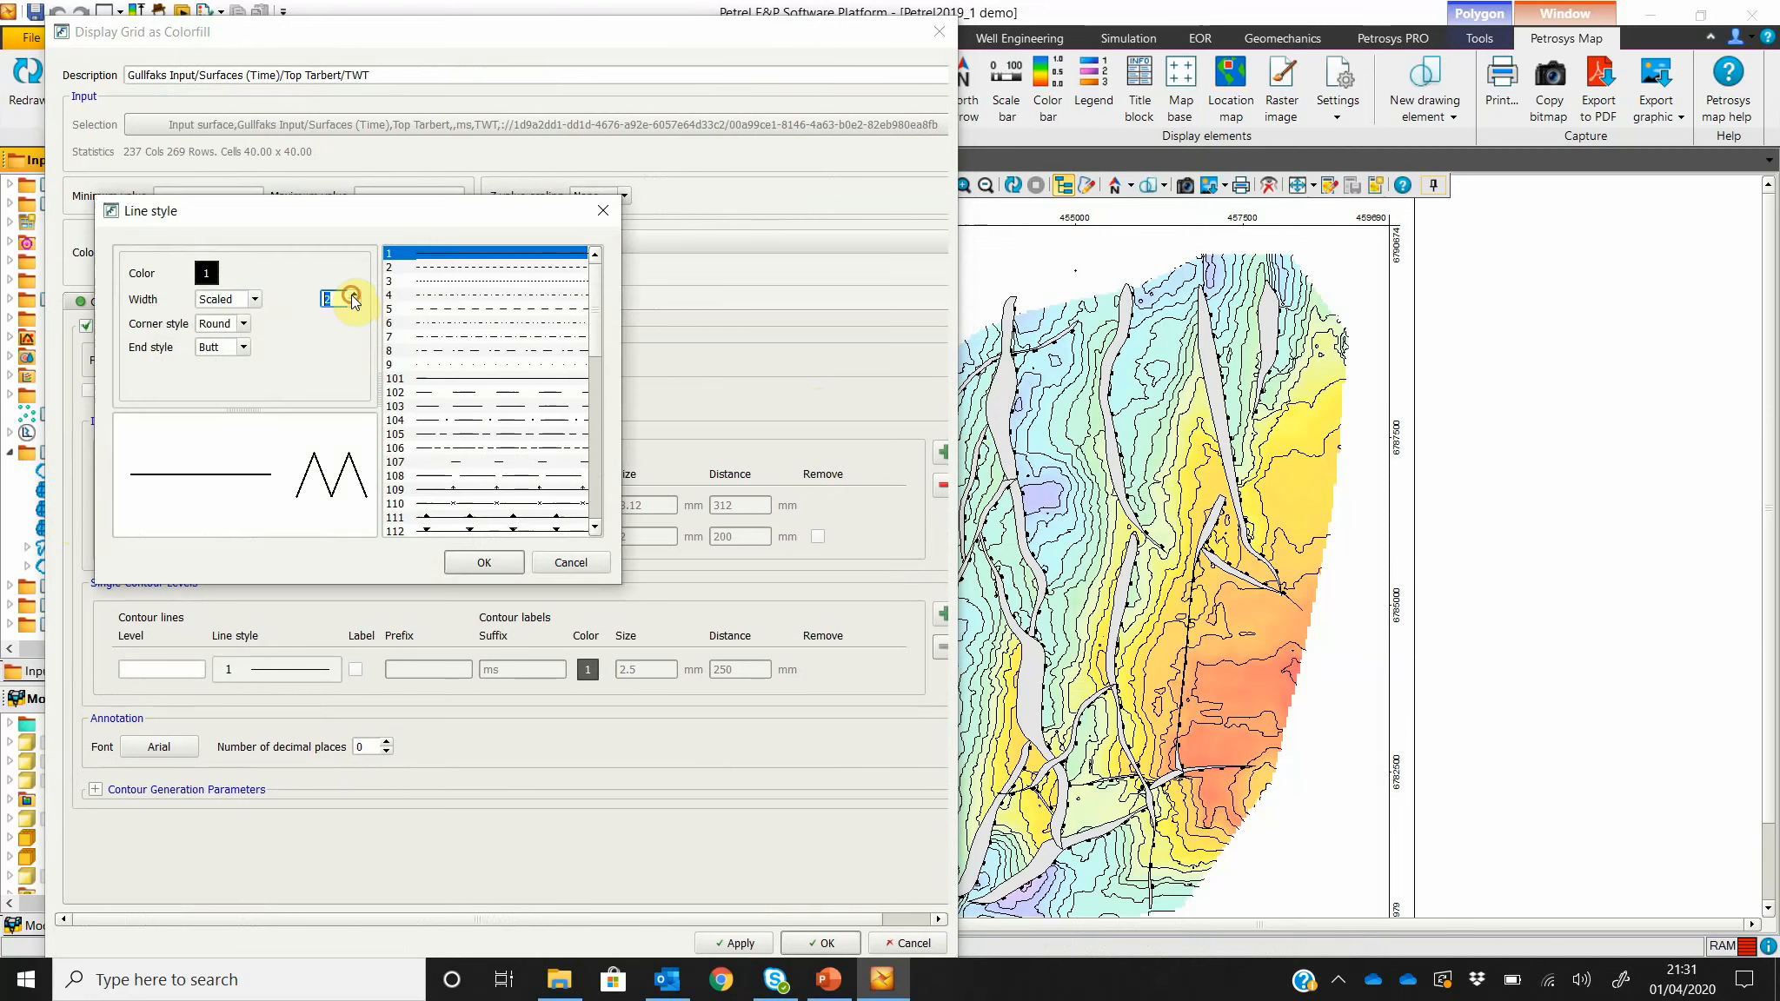
left_click(484, 563)
Step: Turn on labels for the 100 increment contours, remove the ms suffix and set the label size to 4 mm
left_click(356, 536)
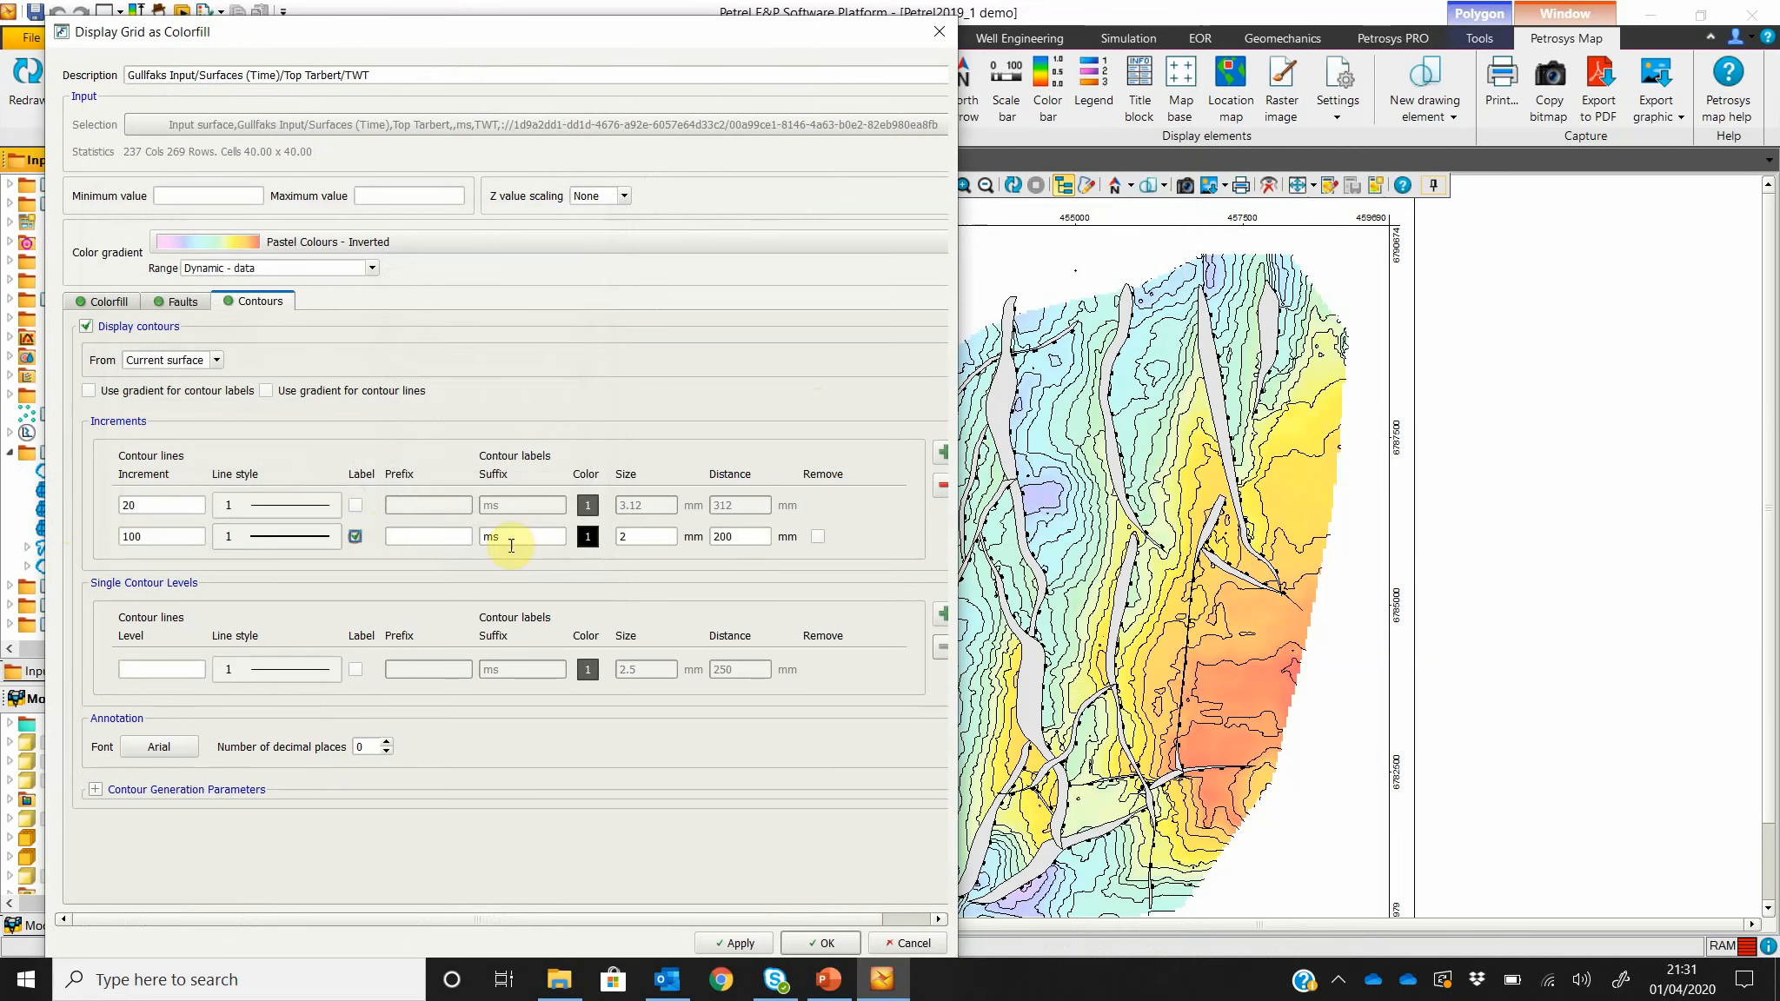
left_click_drag(511, 545, 452, 536)
key("BackSpace")
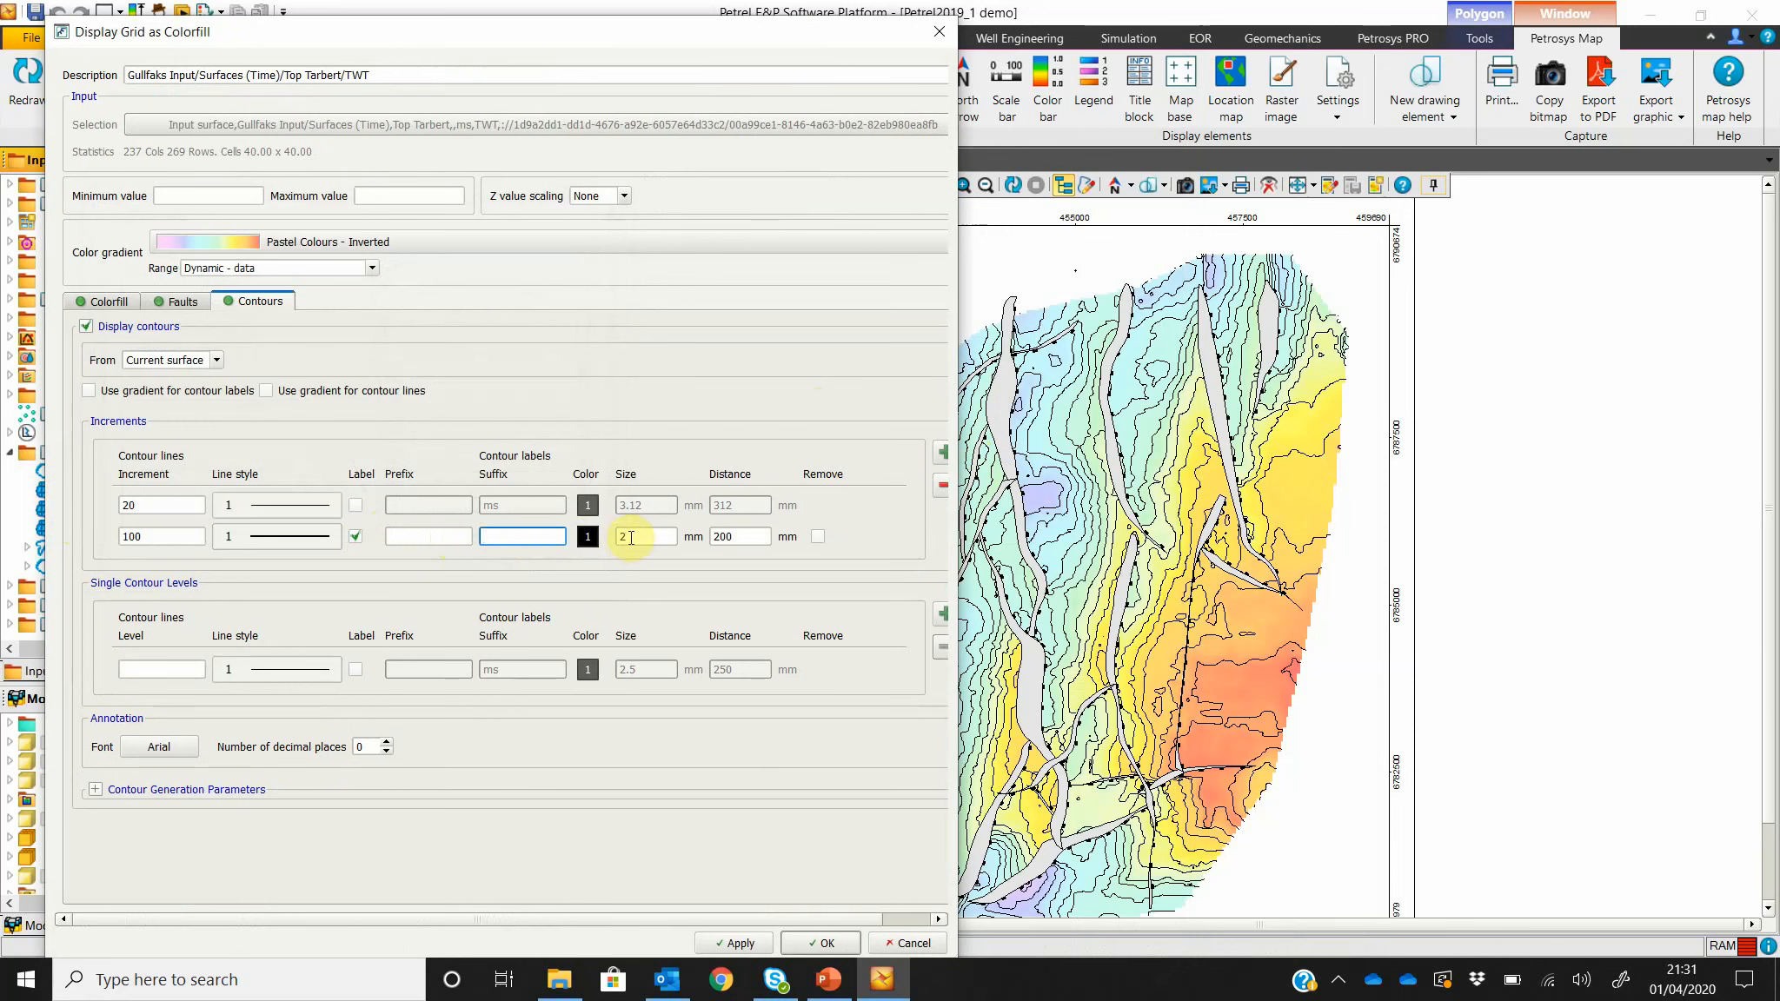
double_click(631, 538)
type("4")
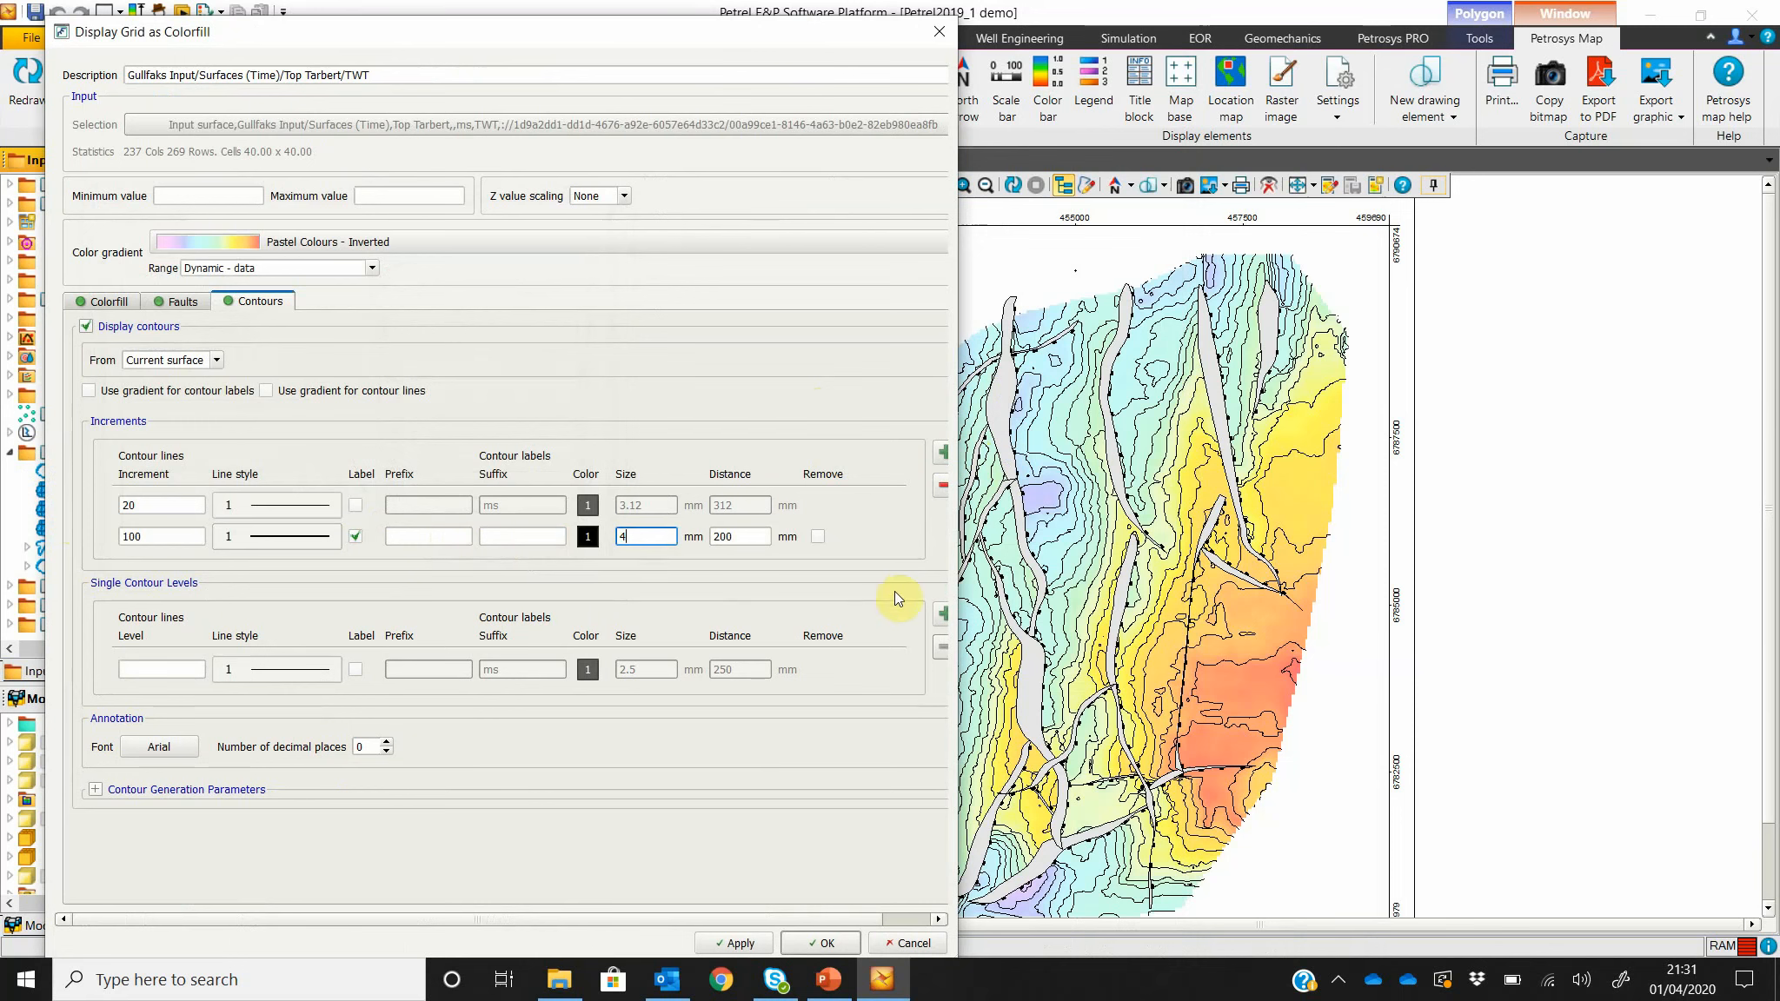
left_click(942, 619)
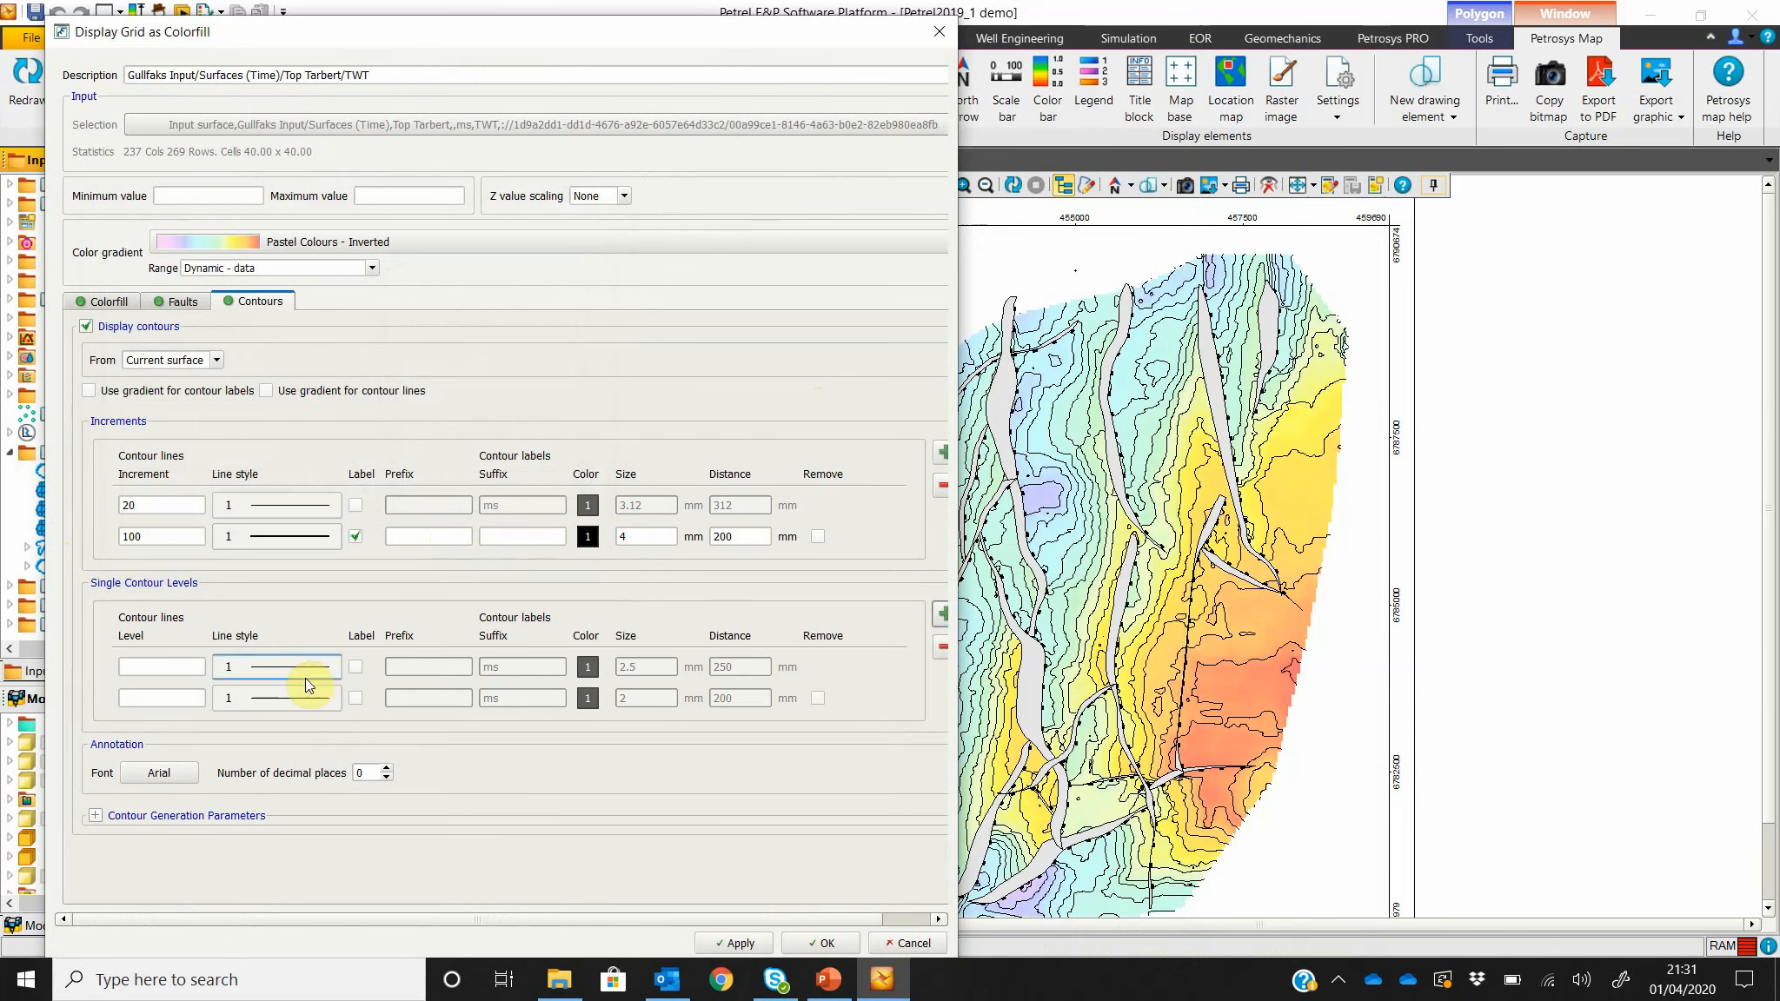
left_click(937, 654)
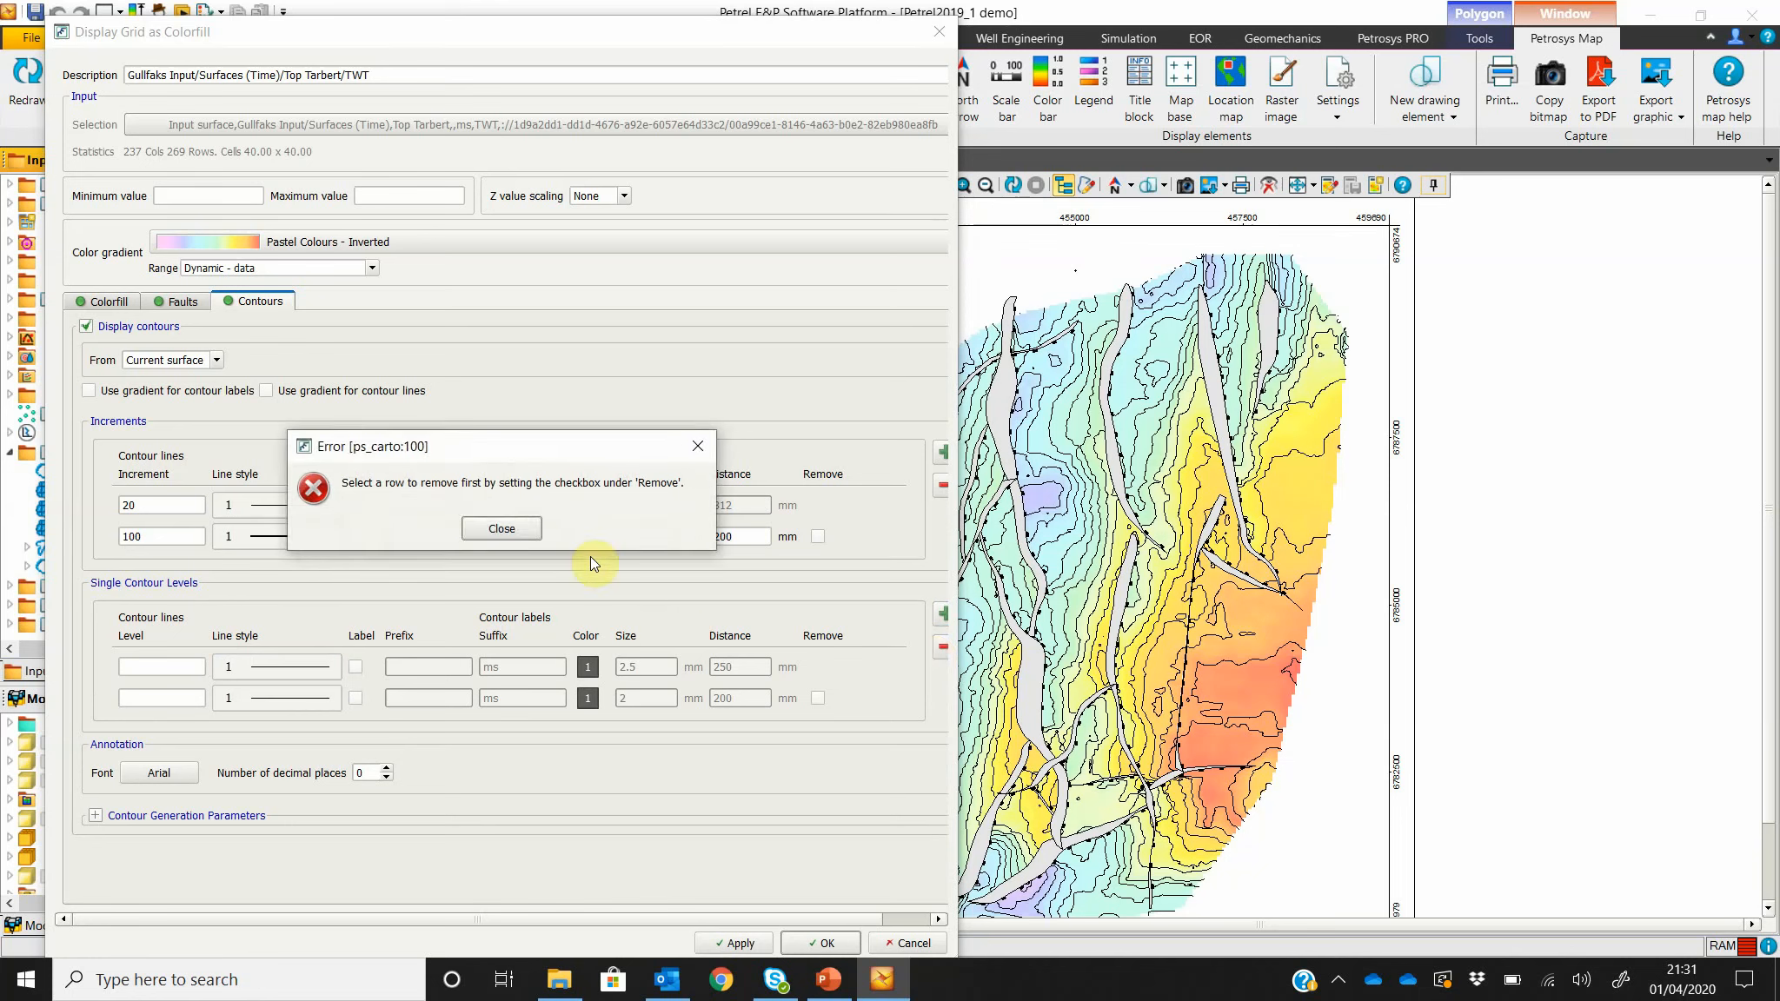
left_click(513, 529)
left_click(817, 698)
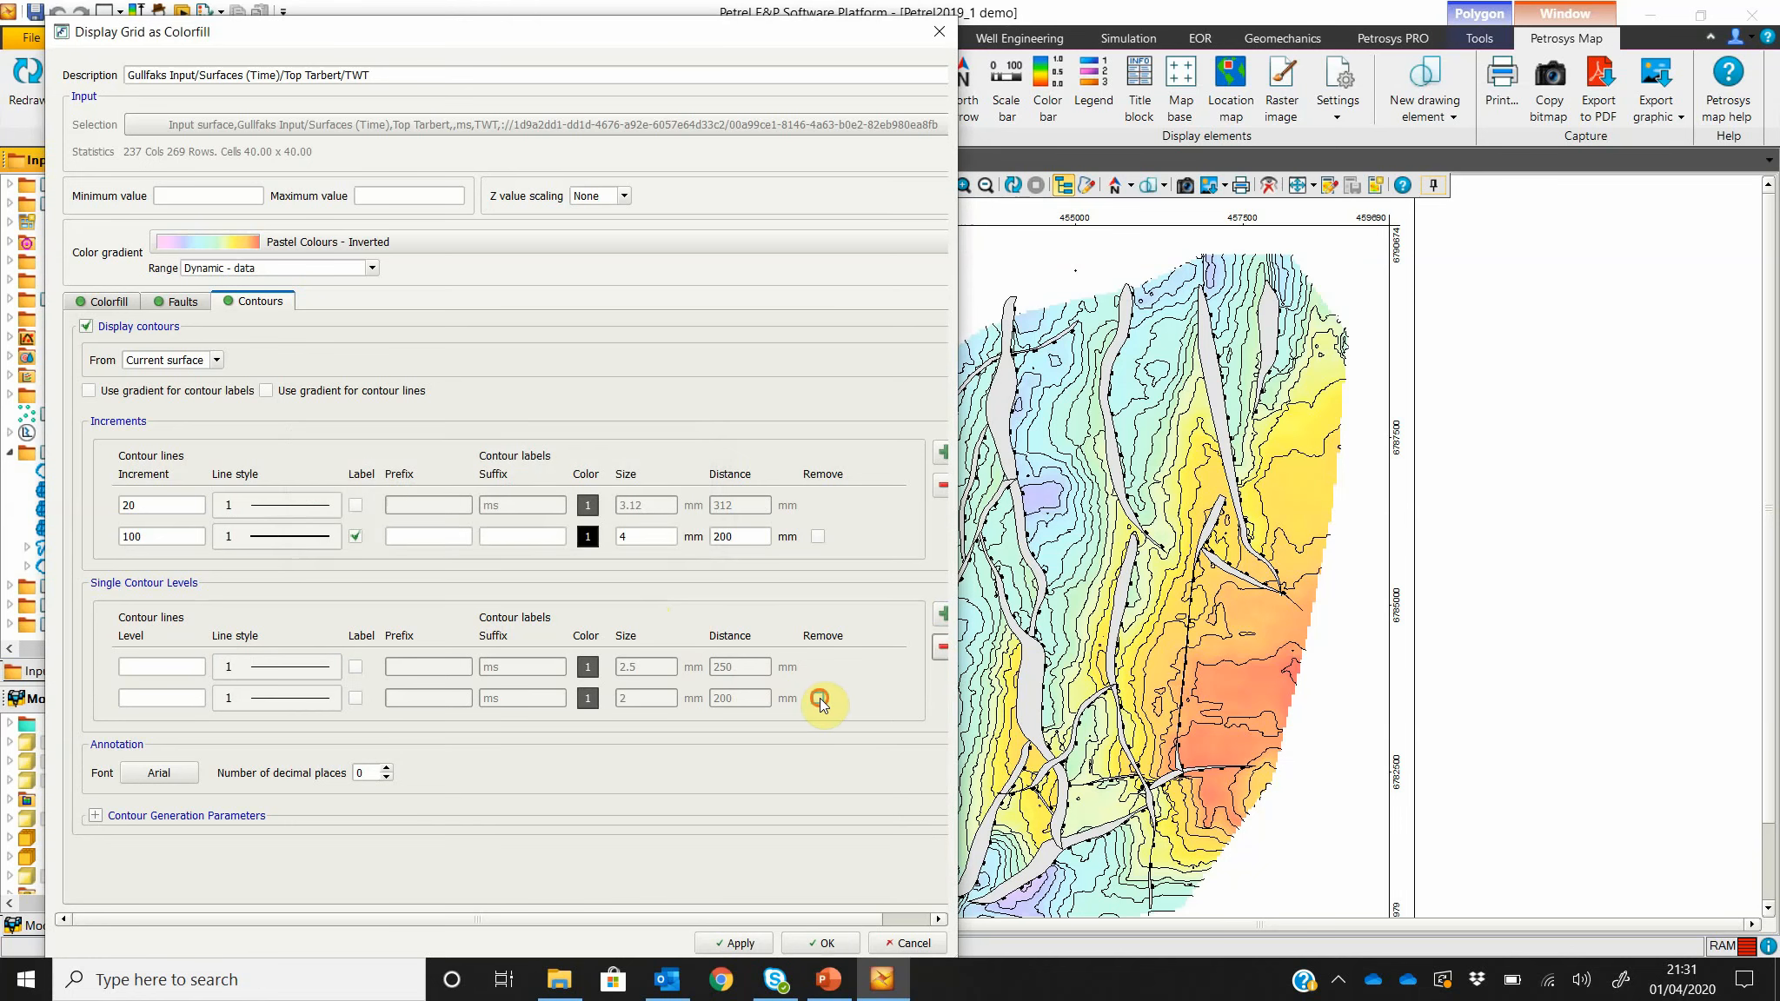
left_click(941, 646)
Step: Define a single contour level at -1813.45 drawn with line style 3 in green color 9 and a thicker width
left_click(166, 665)
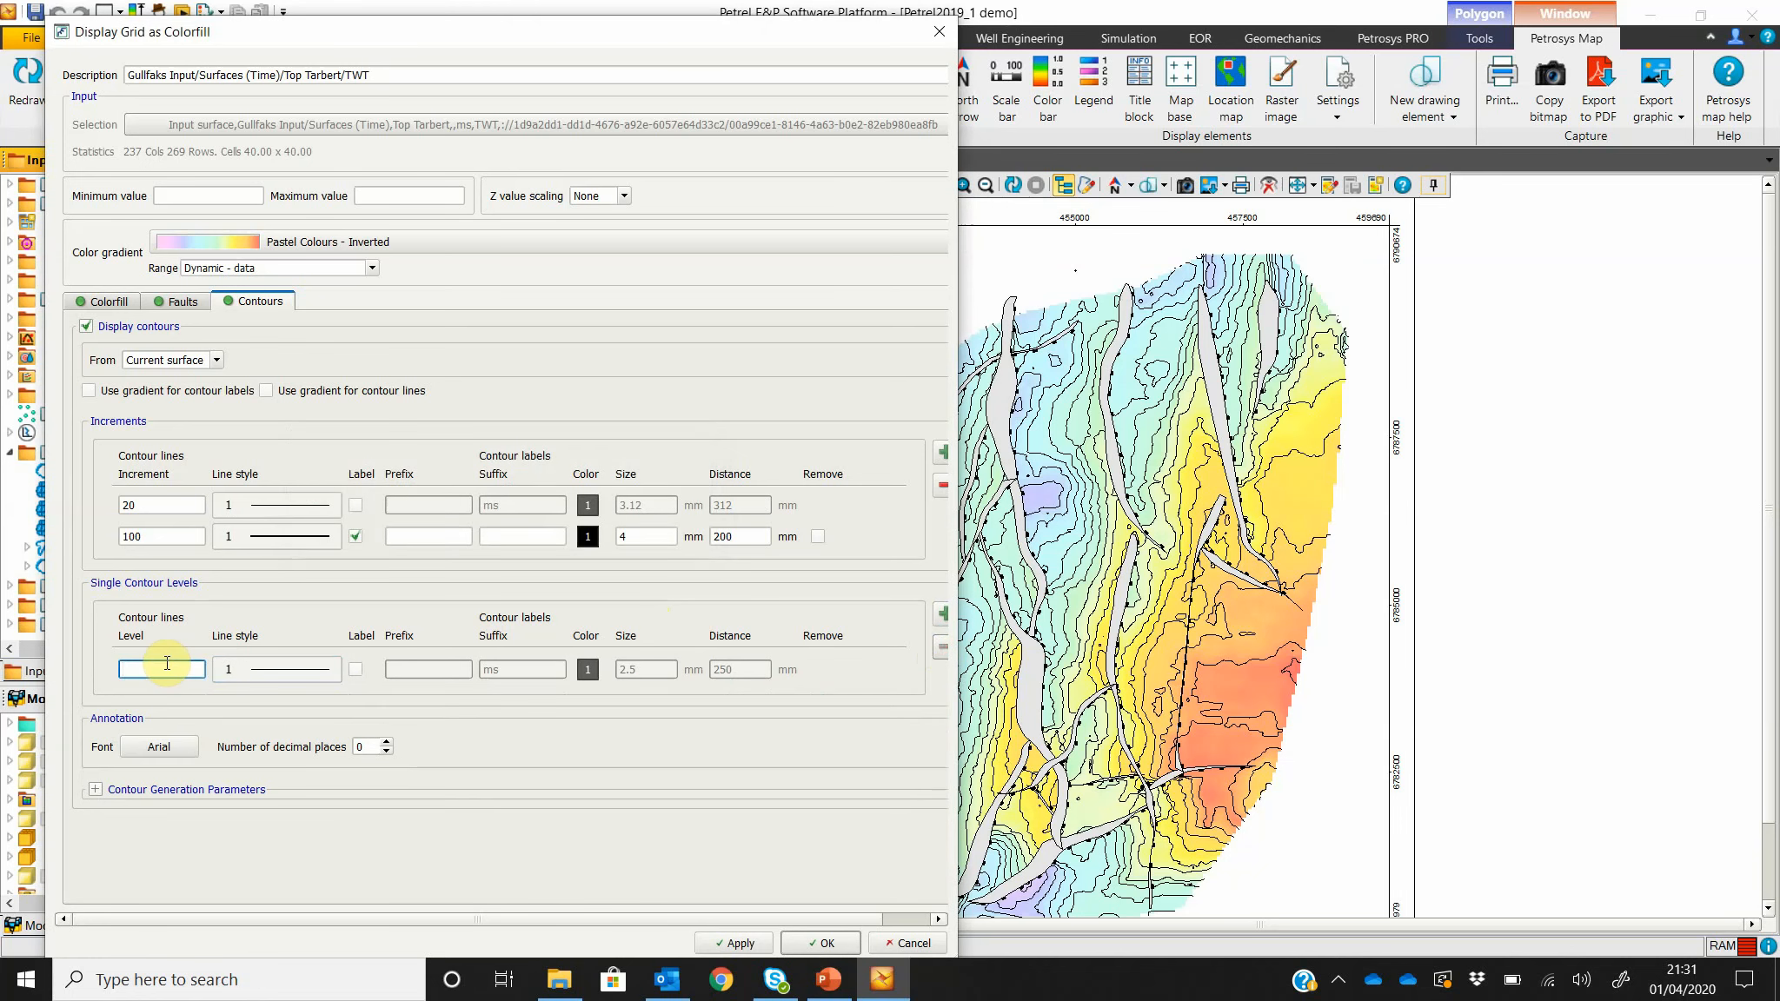
type("-1813.45")
left_click(239, 671)
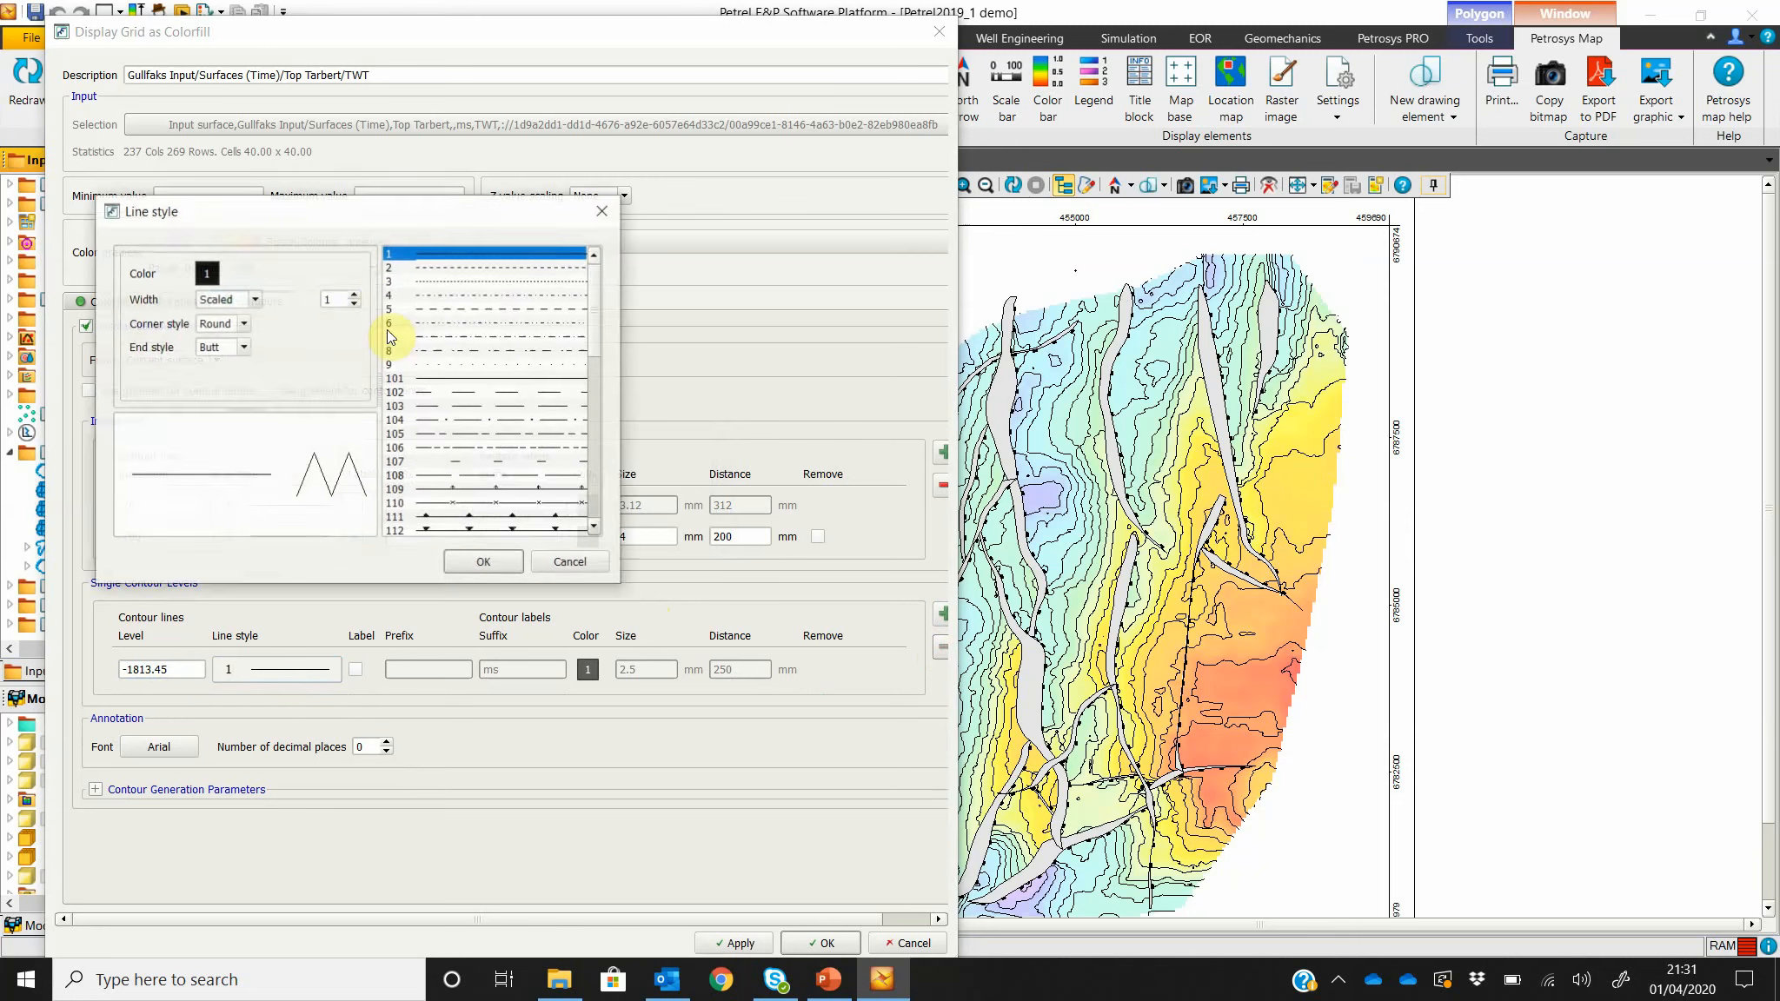
left_click(424, 281)
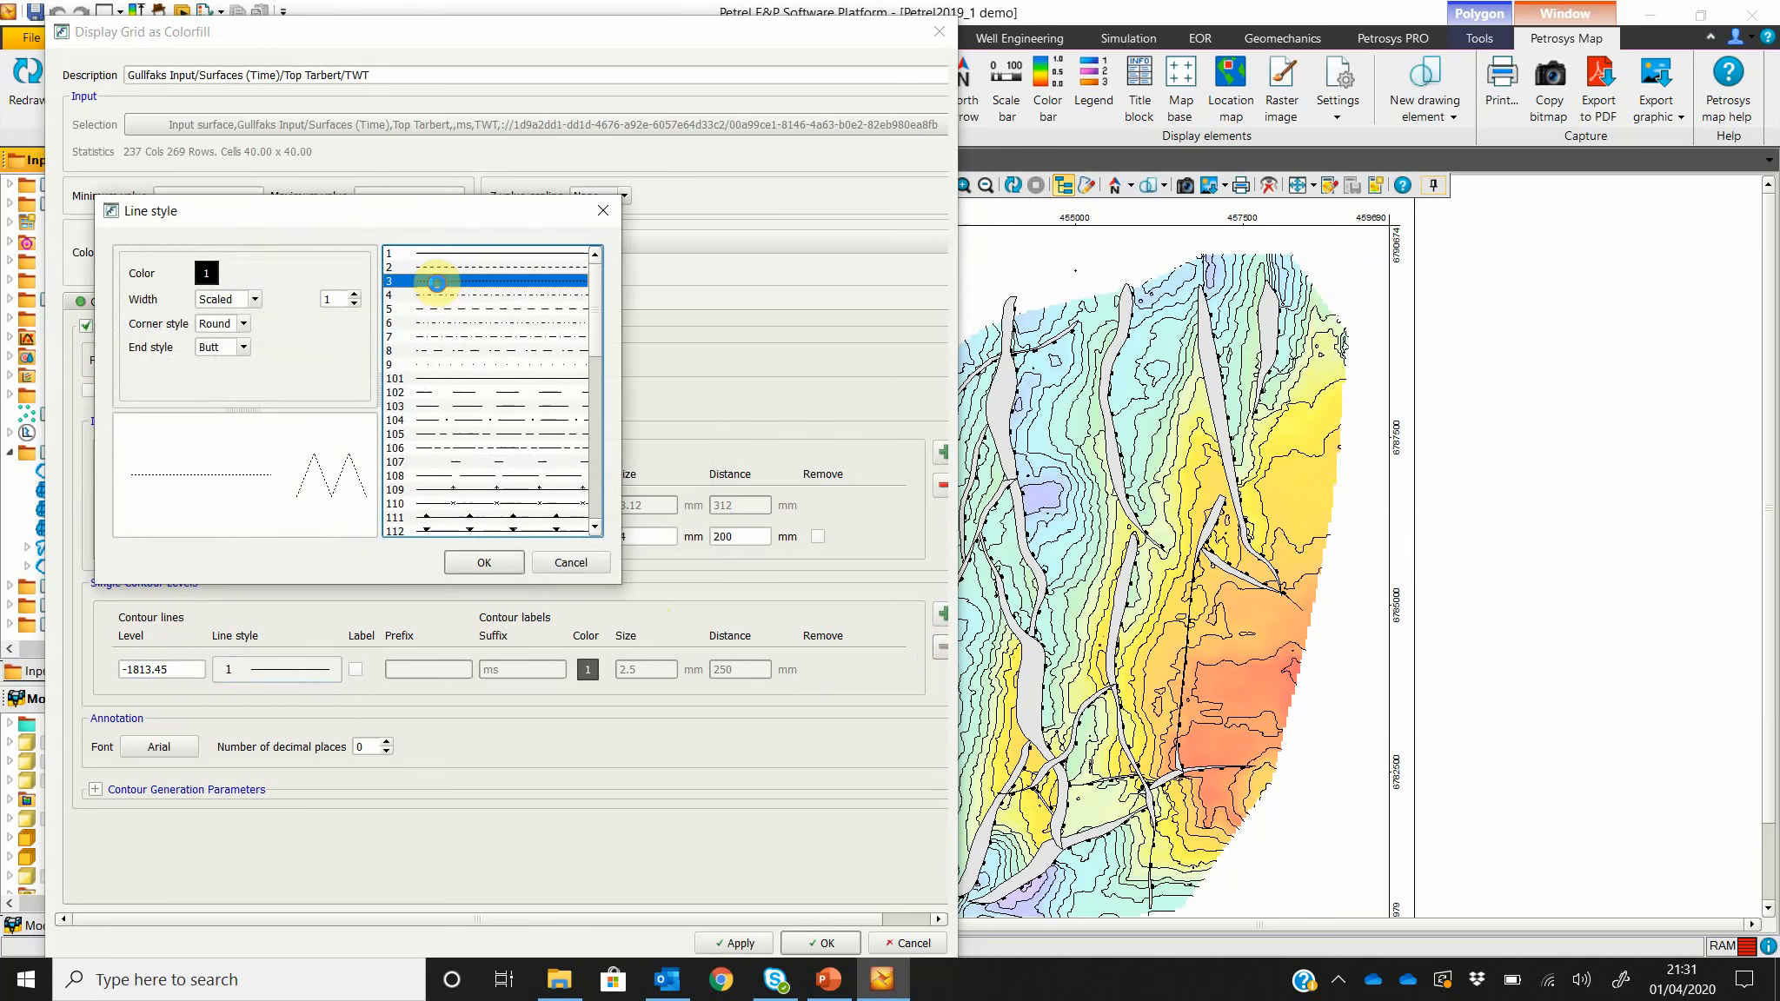
left_click(203, 274)
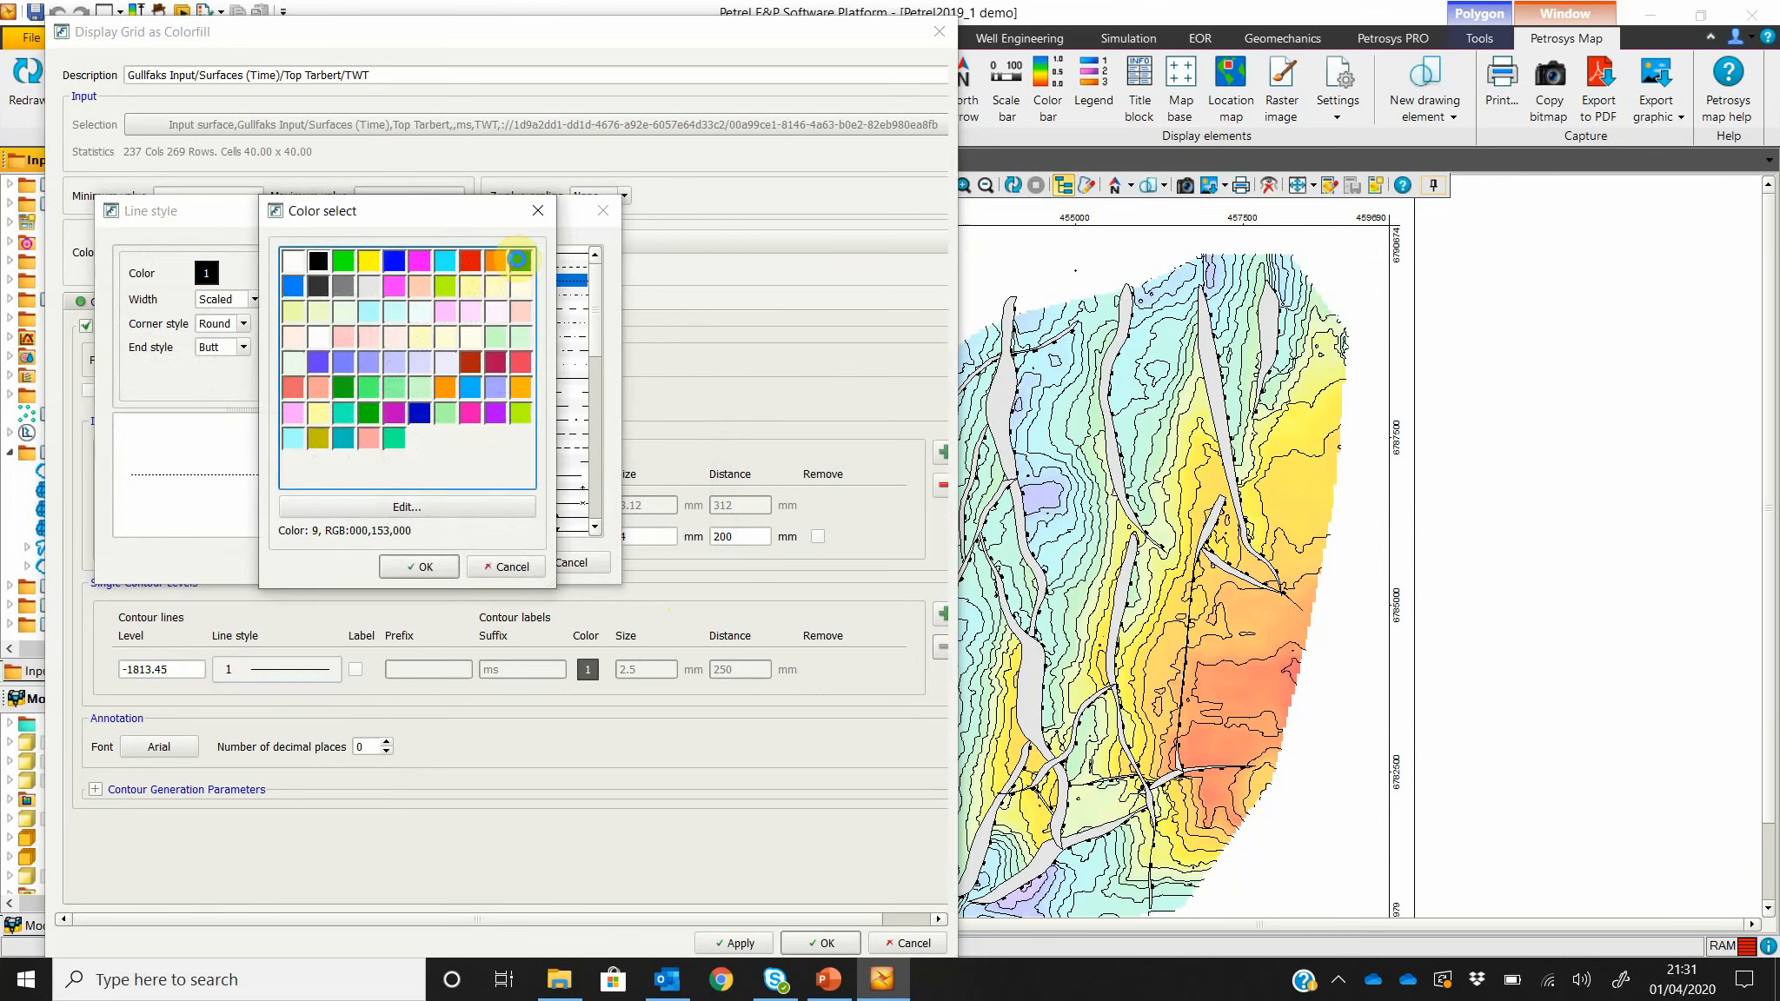
left_click(419, 567)
left_click(353, 294)
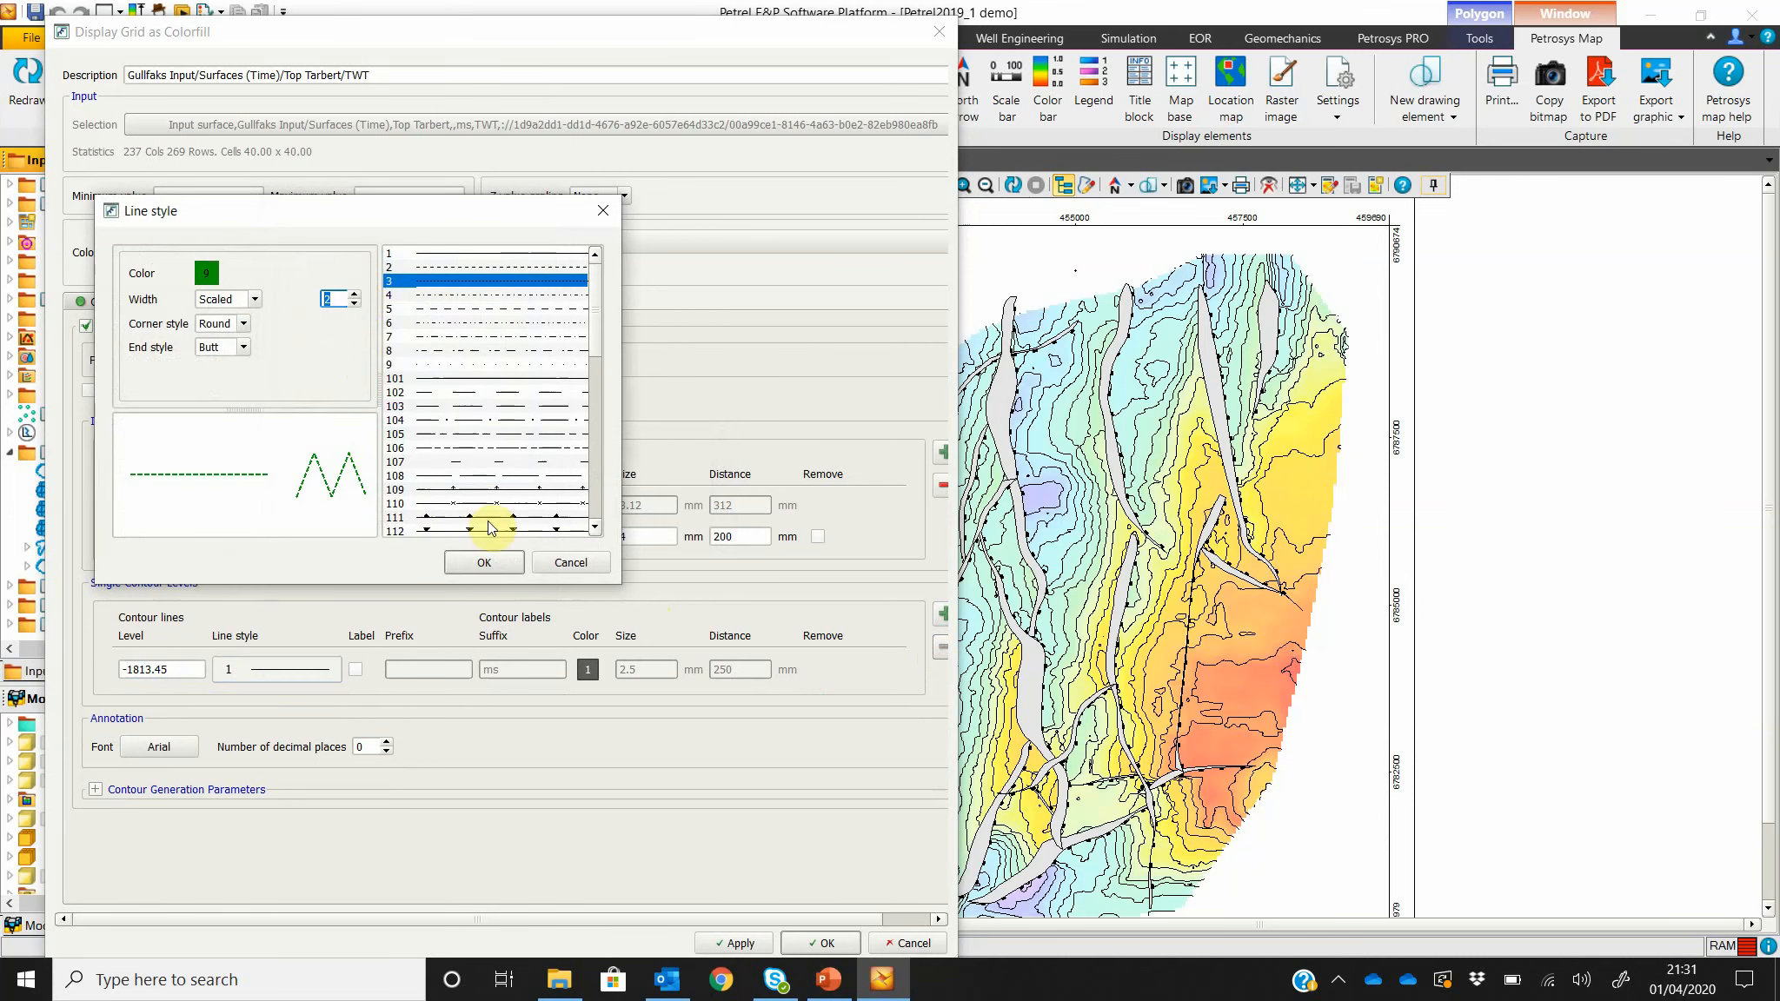
left_click(484, 562)
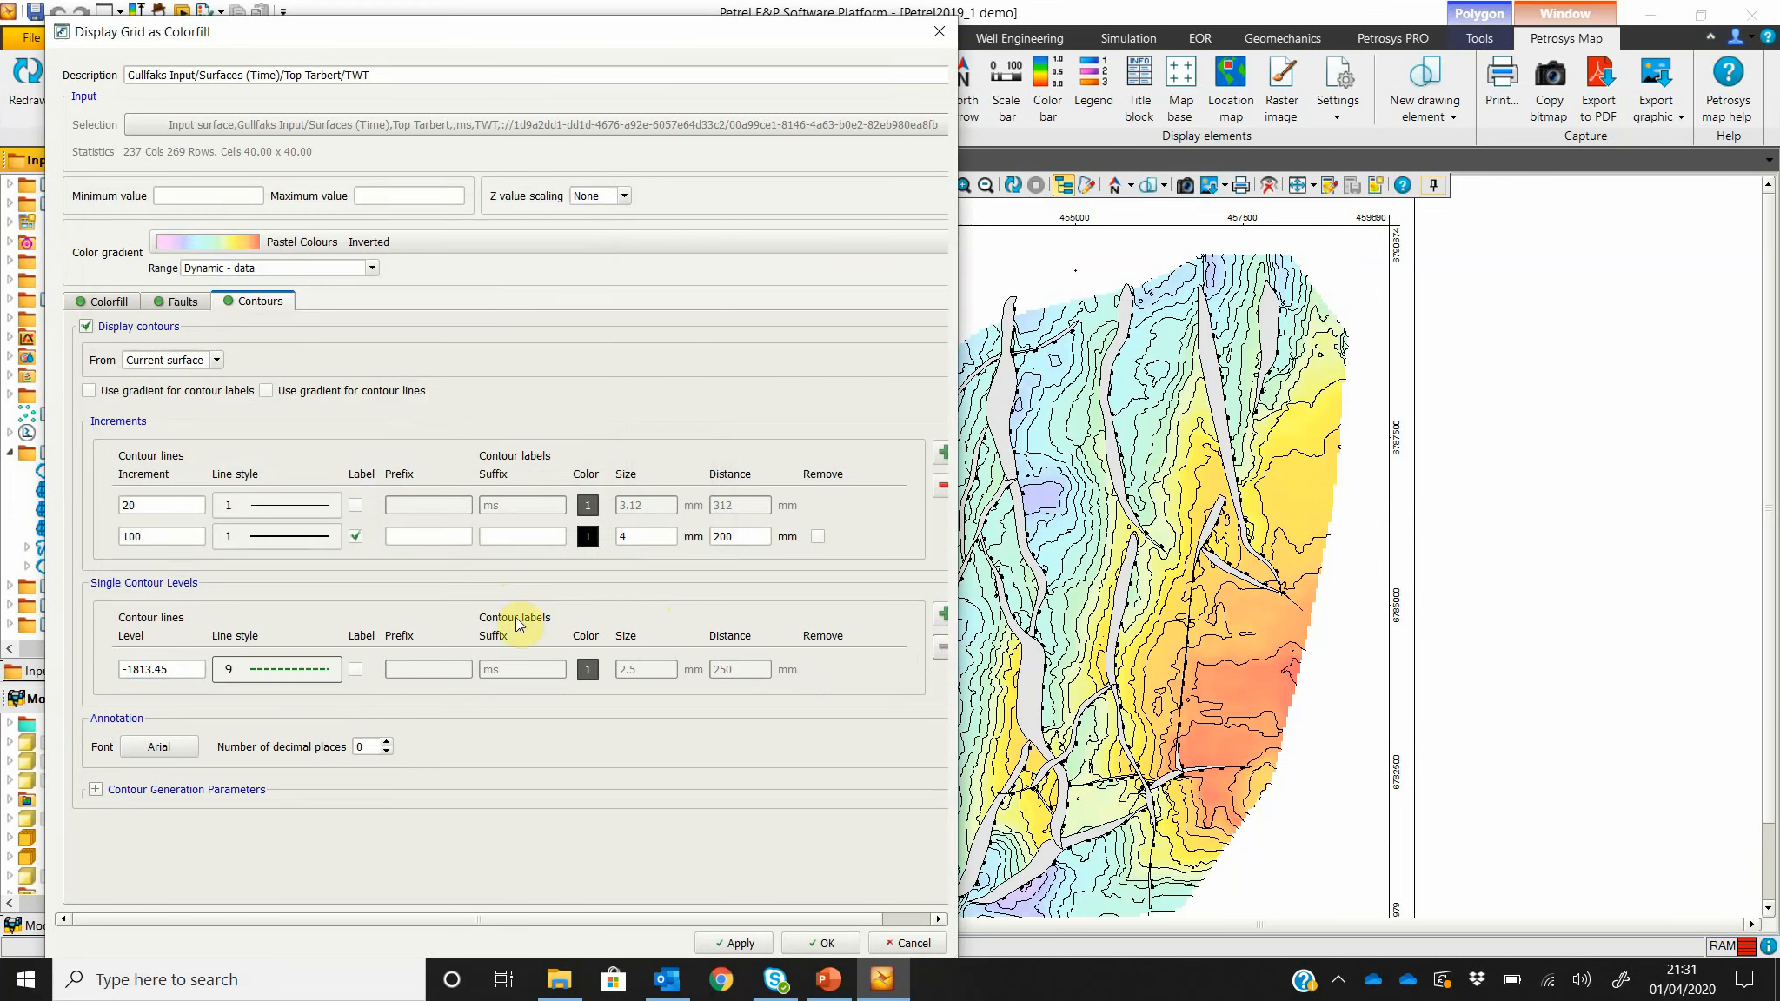
Step: Label the -1813.45 contour without a suffix at 4 mm size, and apply the contour settings to the map
left_click(356, 670)
double_click(517, 669)
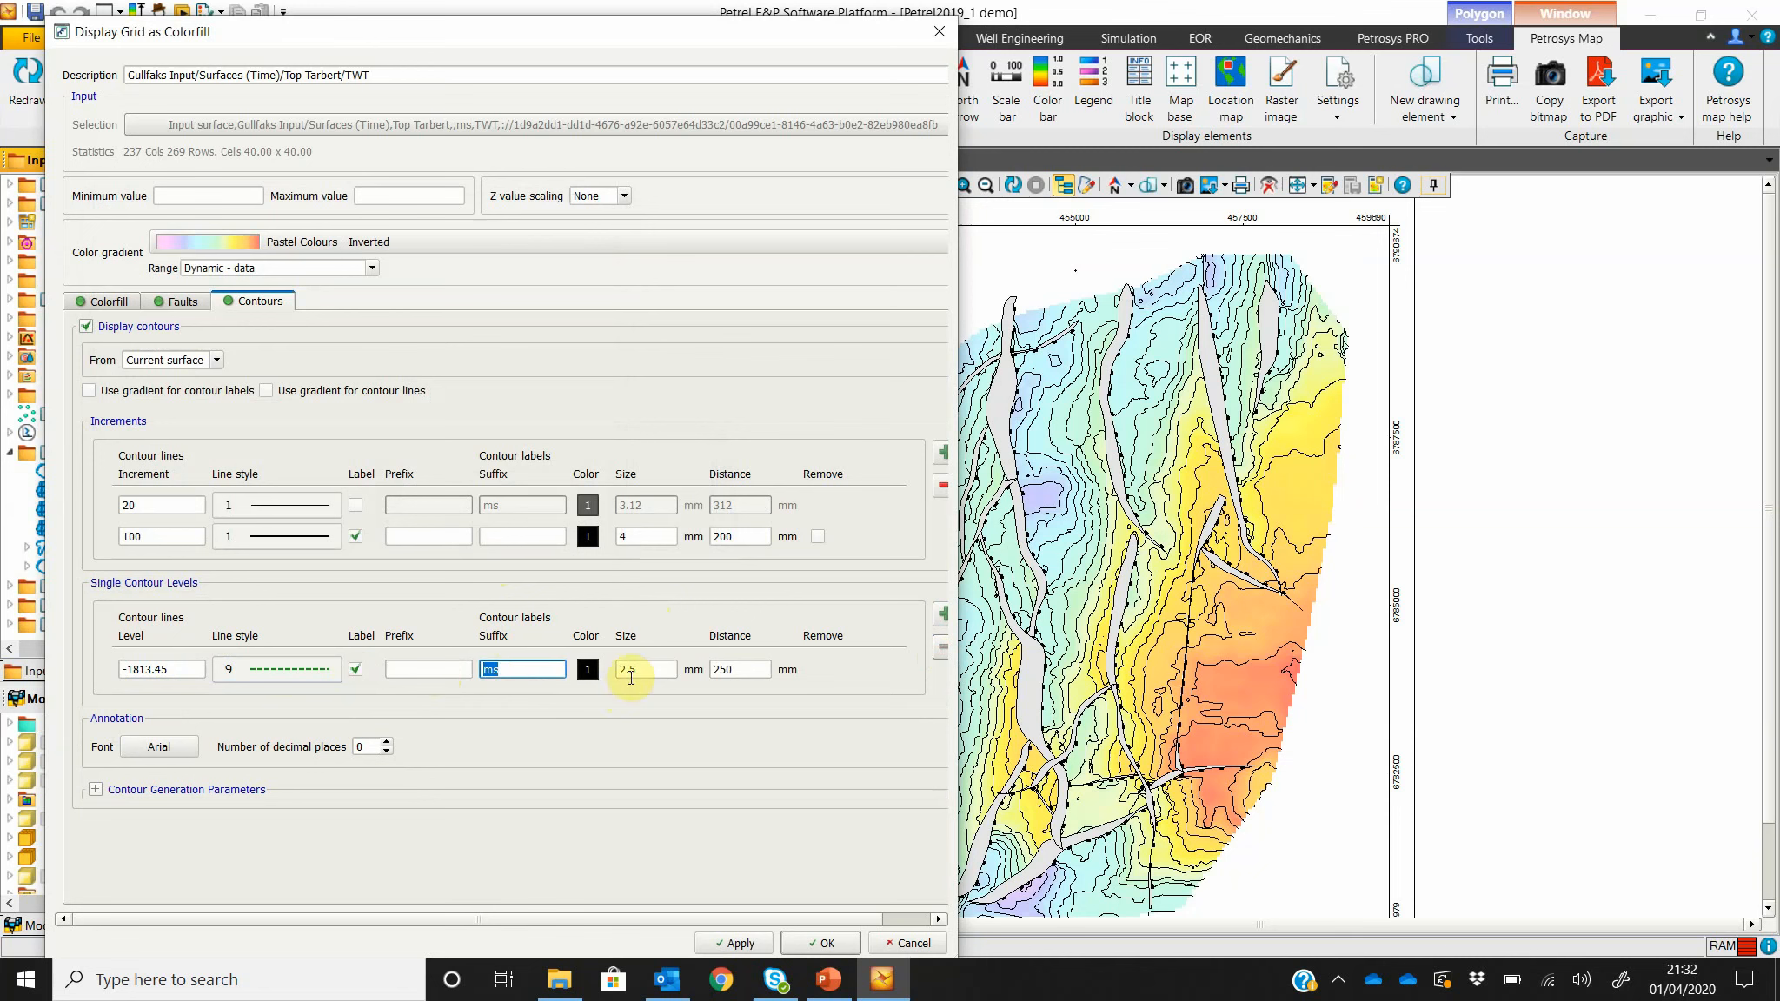
key("BackSpace")
key("Tab")
left_click(599, 666)
type("4")
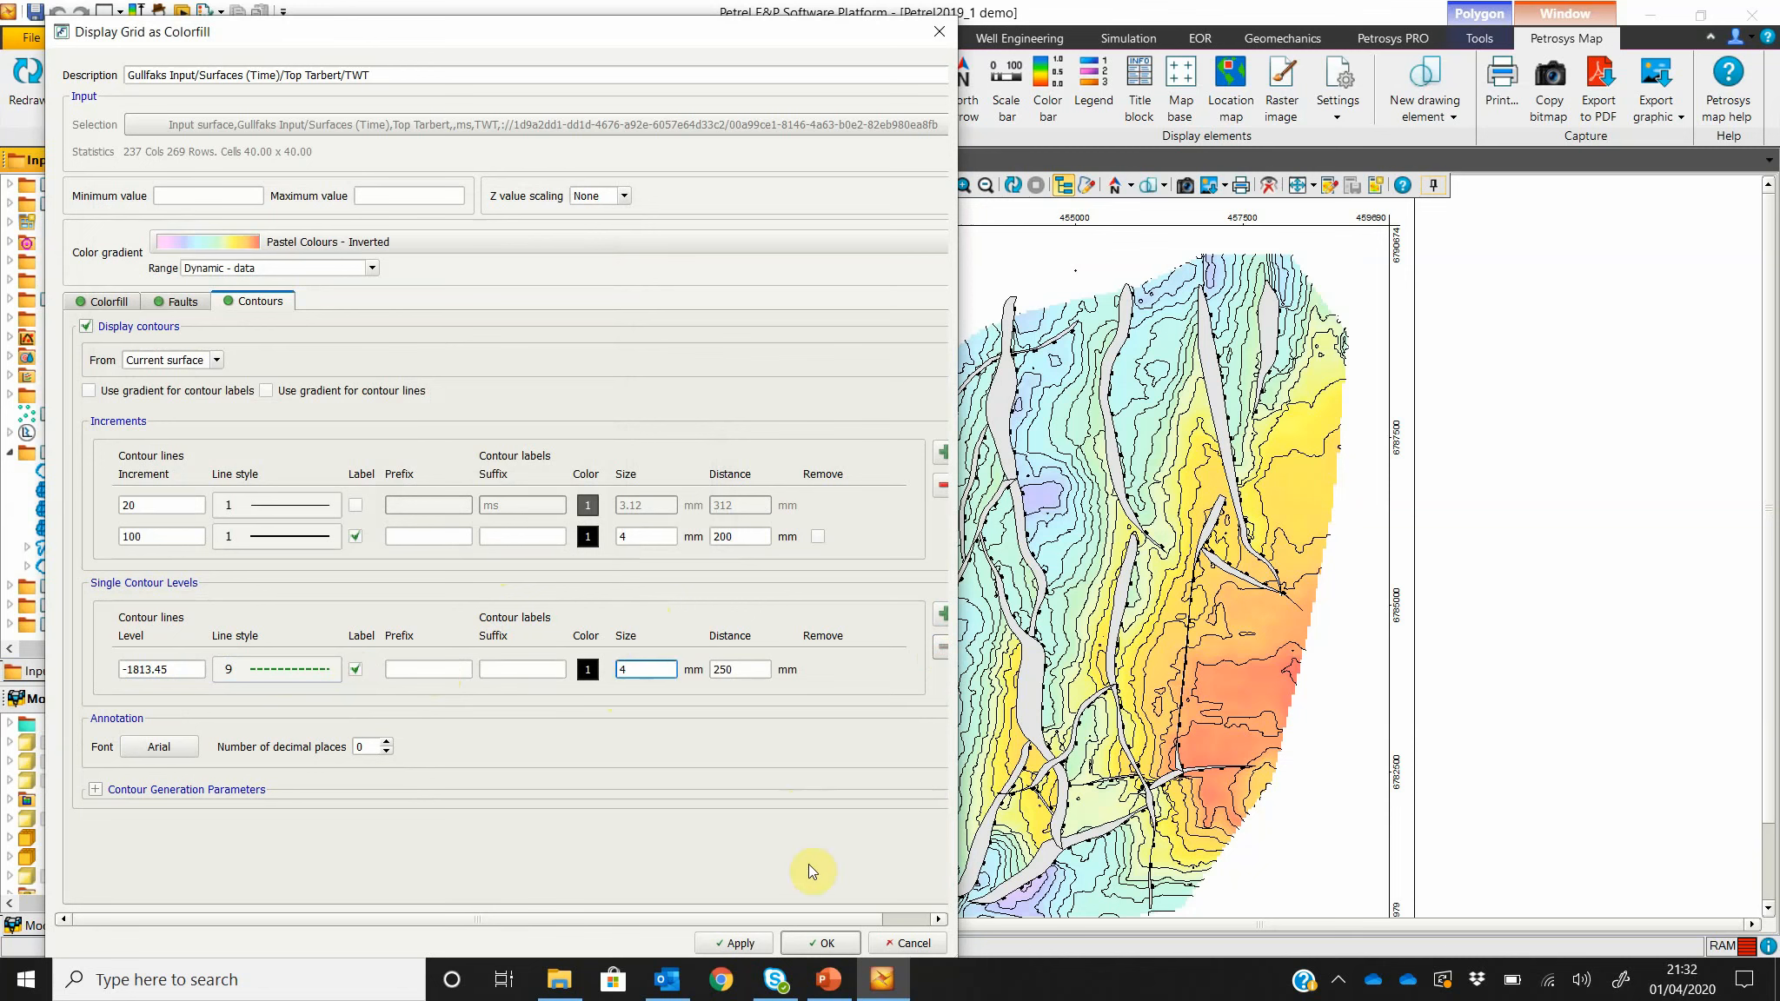
left_click(822, 945)
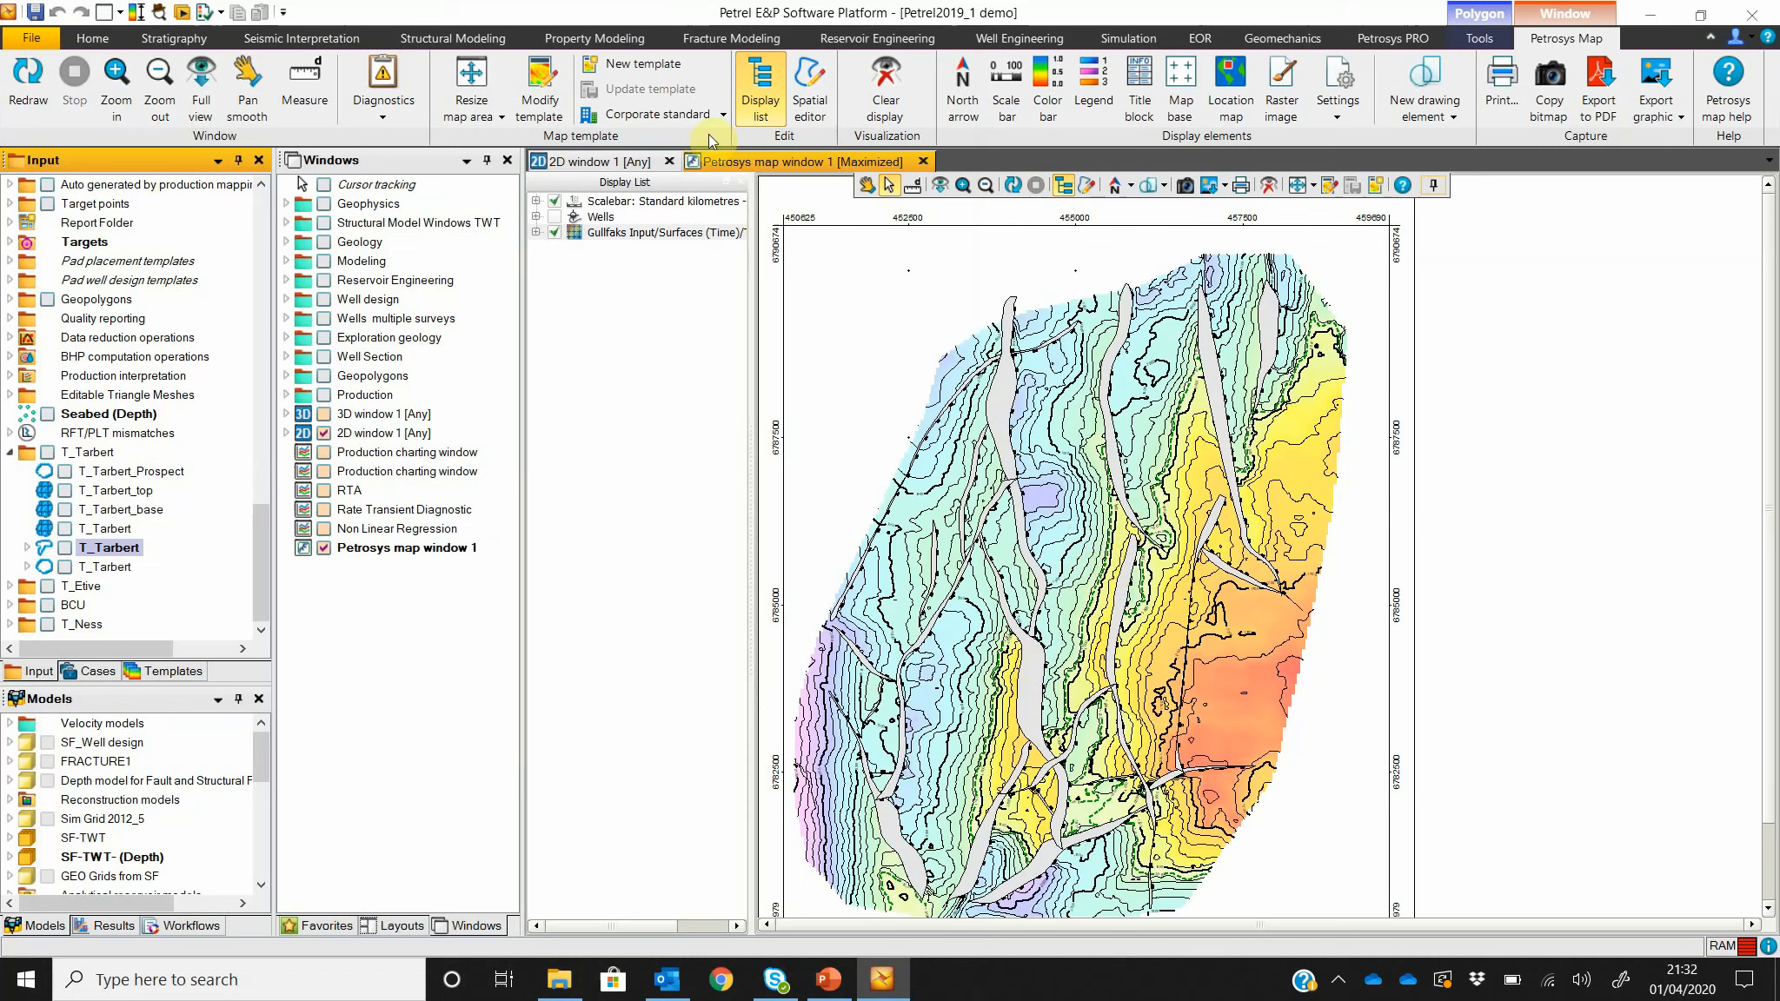
Step: Hide the Top Tarbert surface and show the wells on the map
left_click(556, 233)
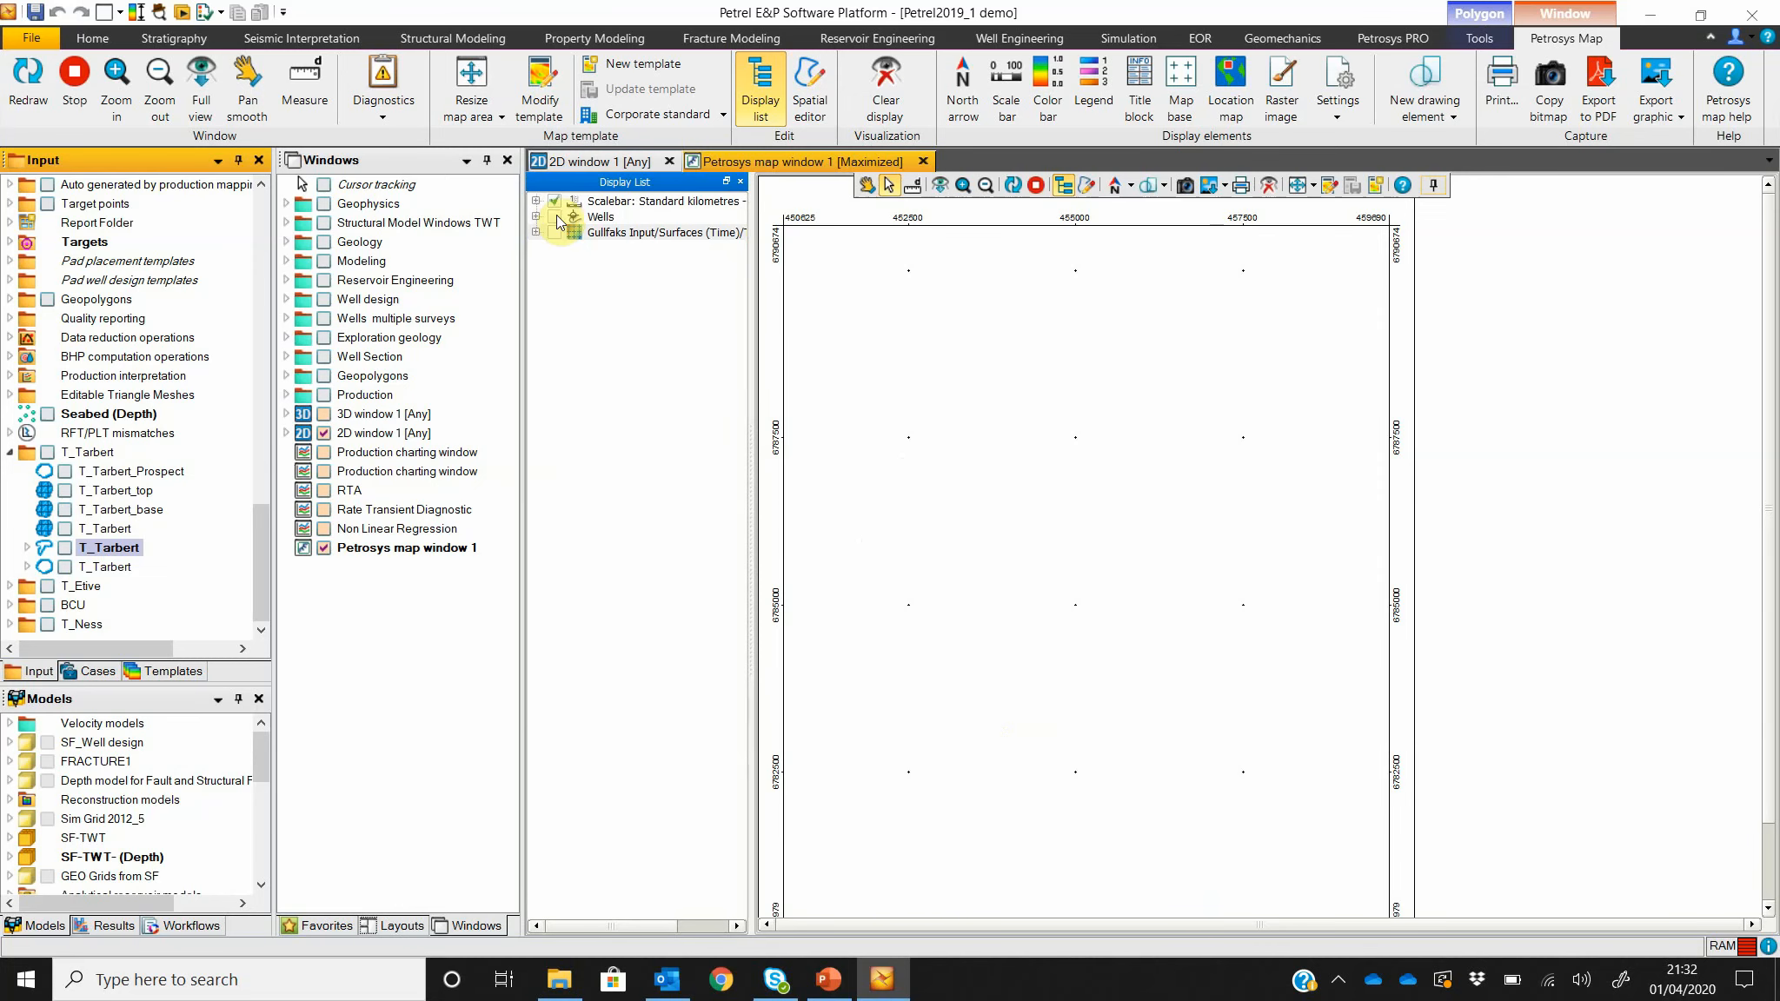
left_click(555, 218)
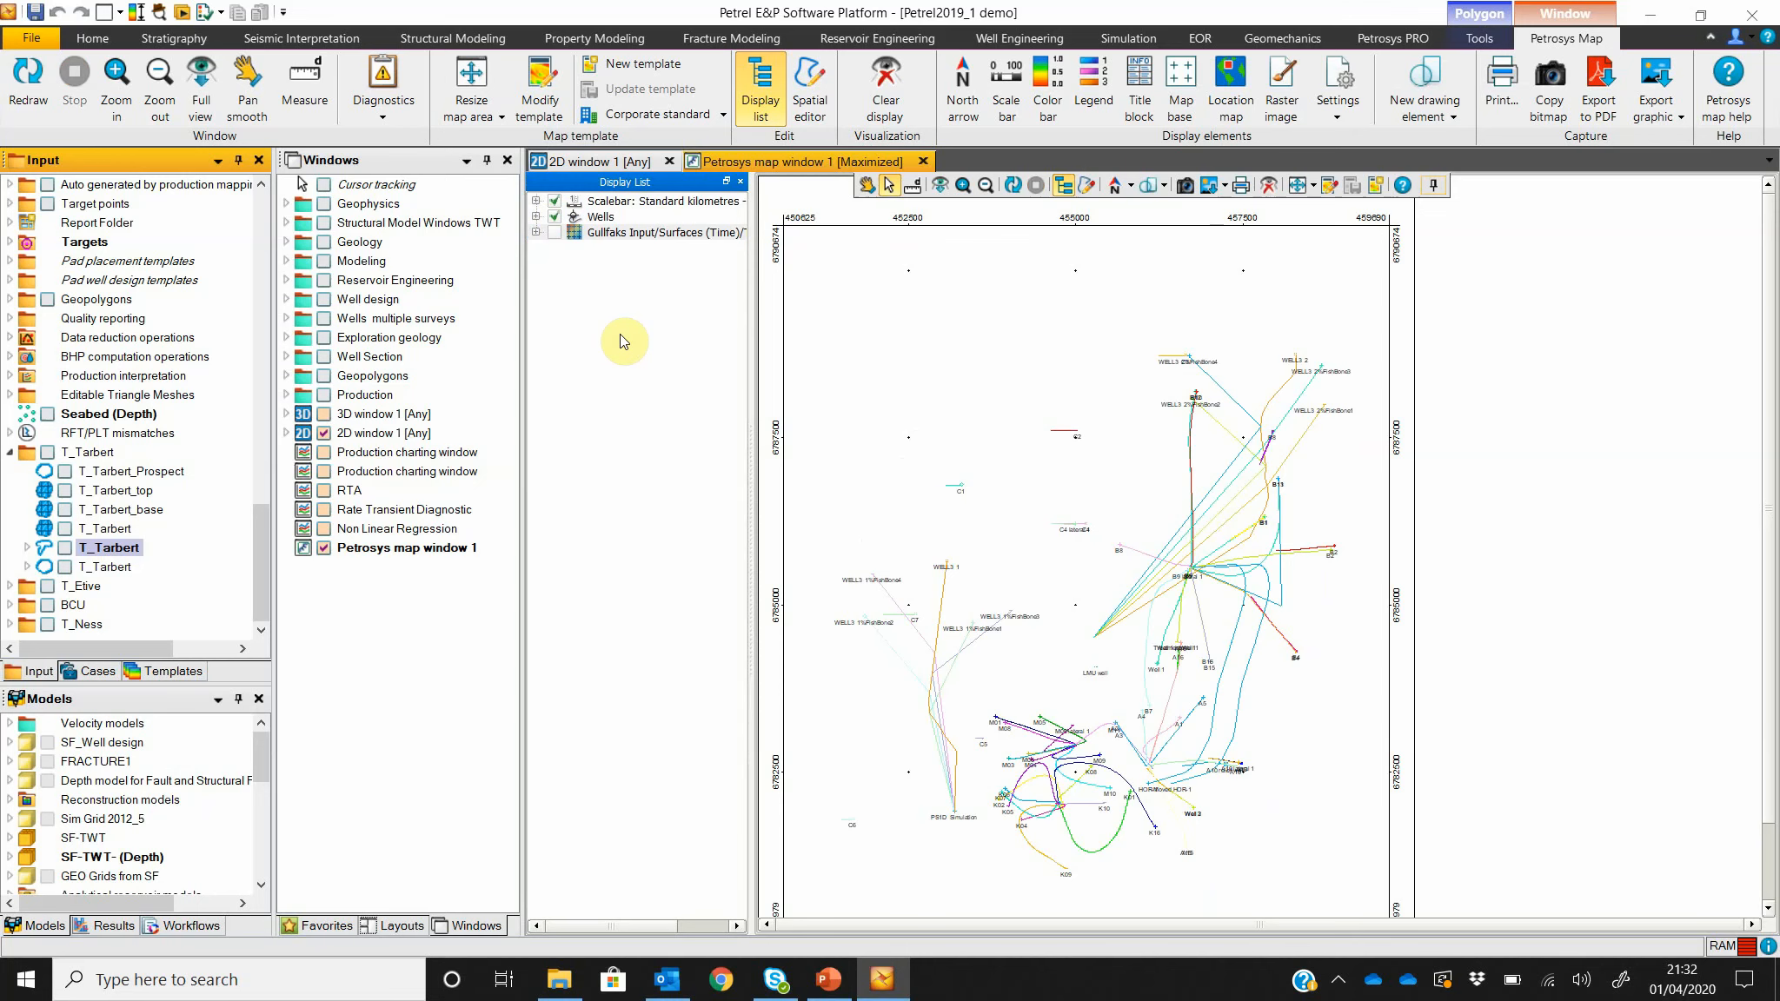
Step: Set the wells' path display to a Fixed well track color with Subsea depth type
double_click(604, 218)
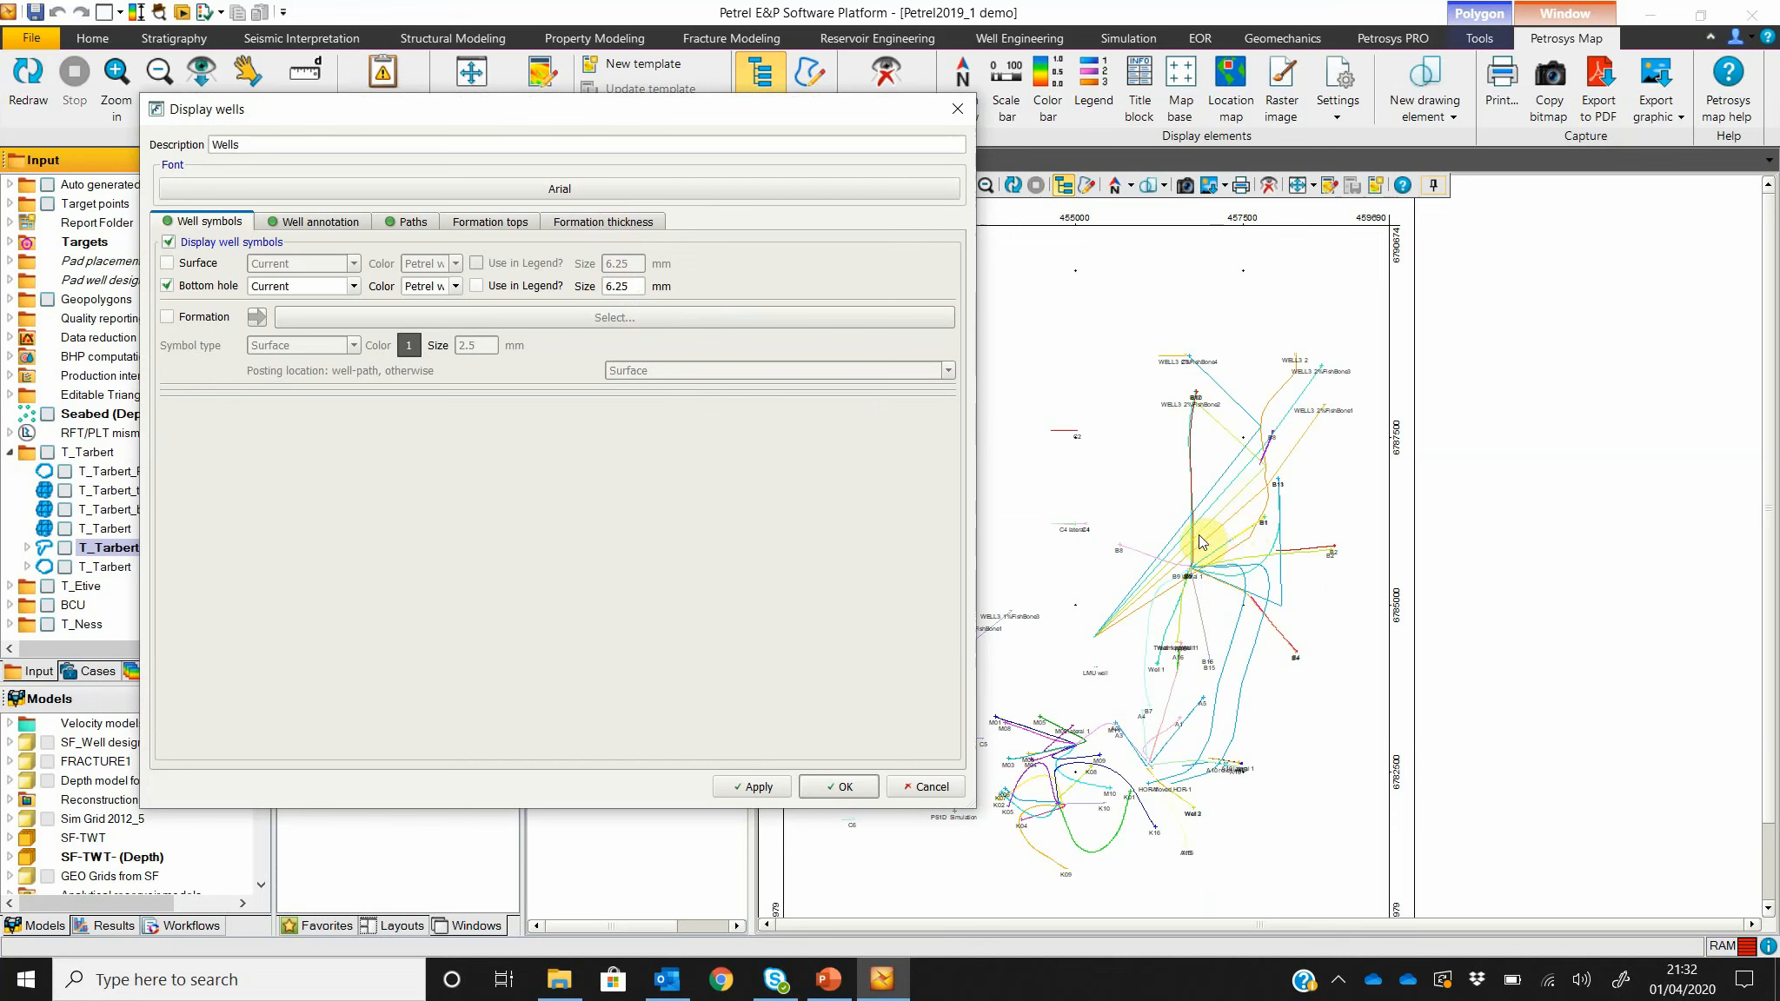
left_click(313, 221)
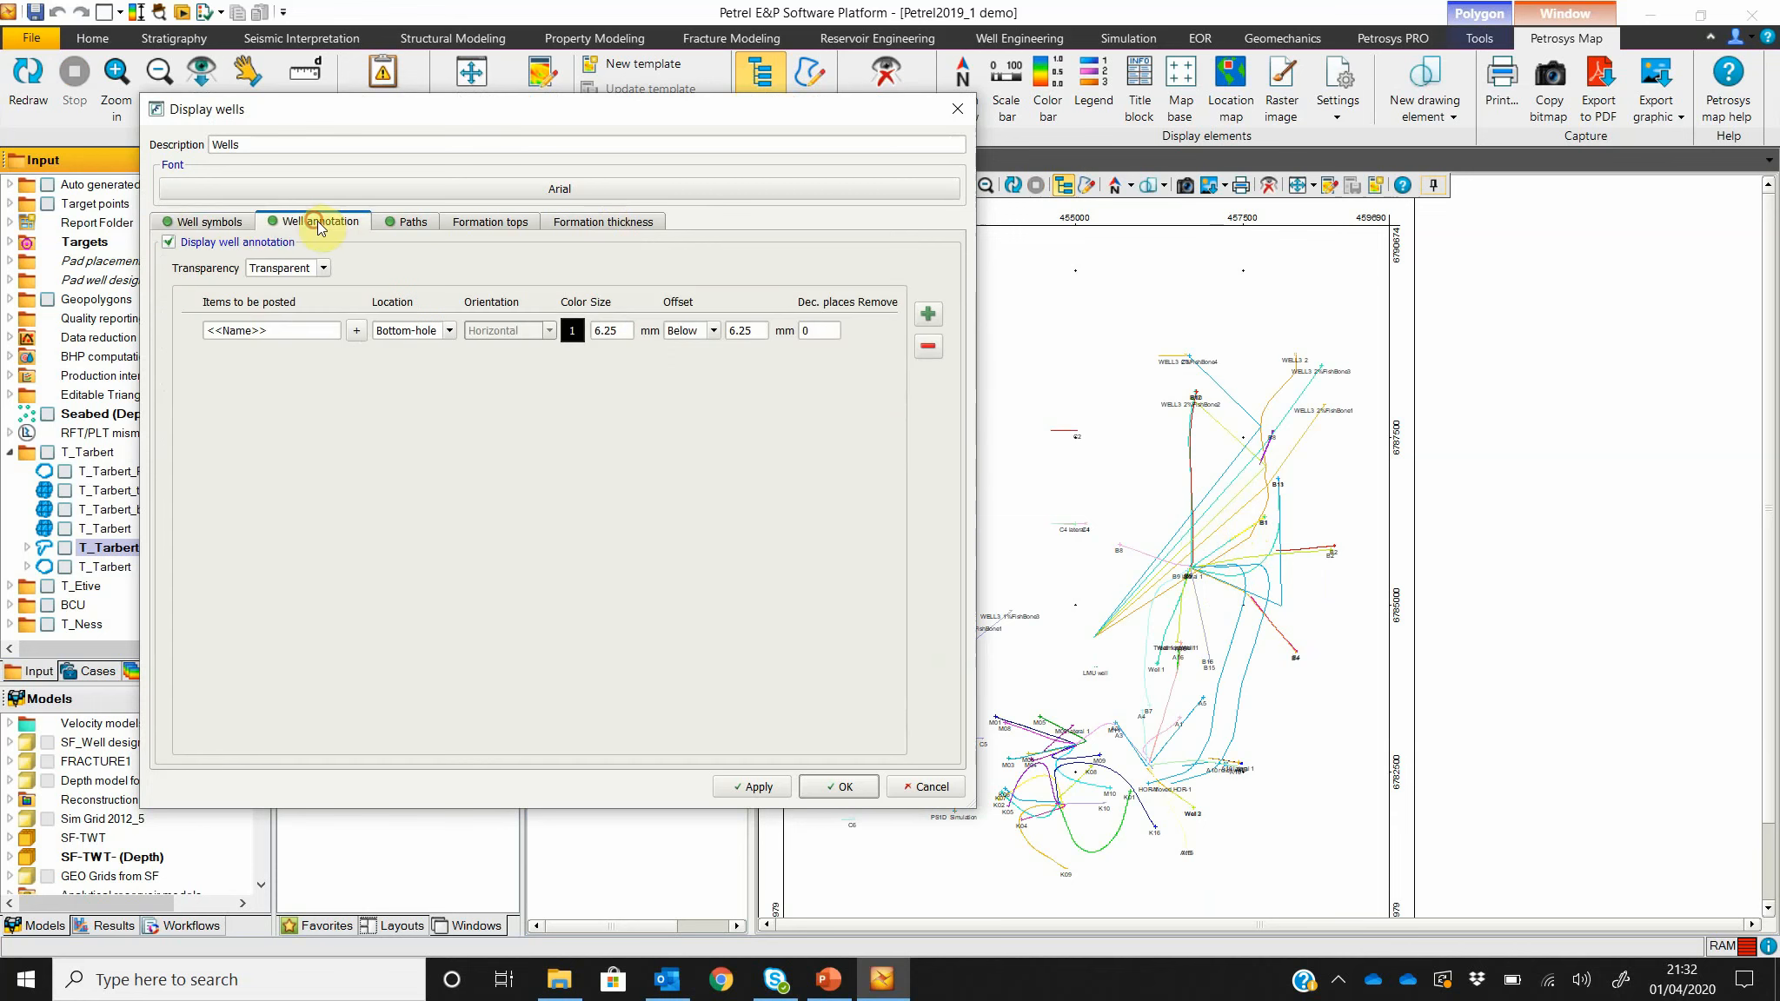
left_click(404, 226)
left_click(505, 222)
left_click(578, 222)
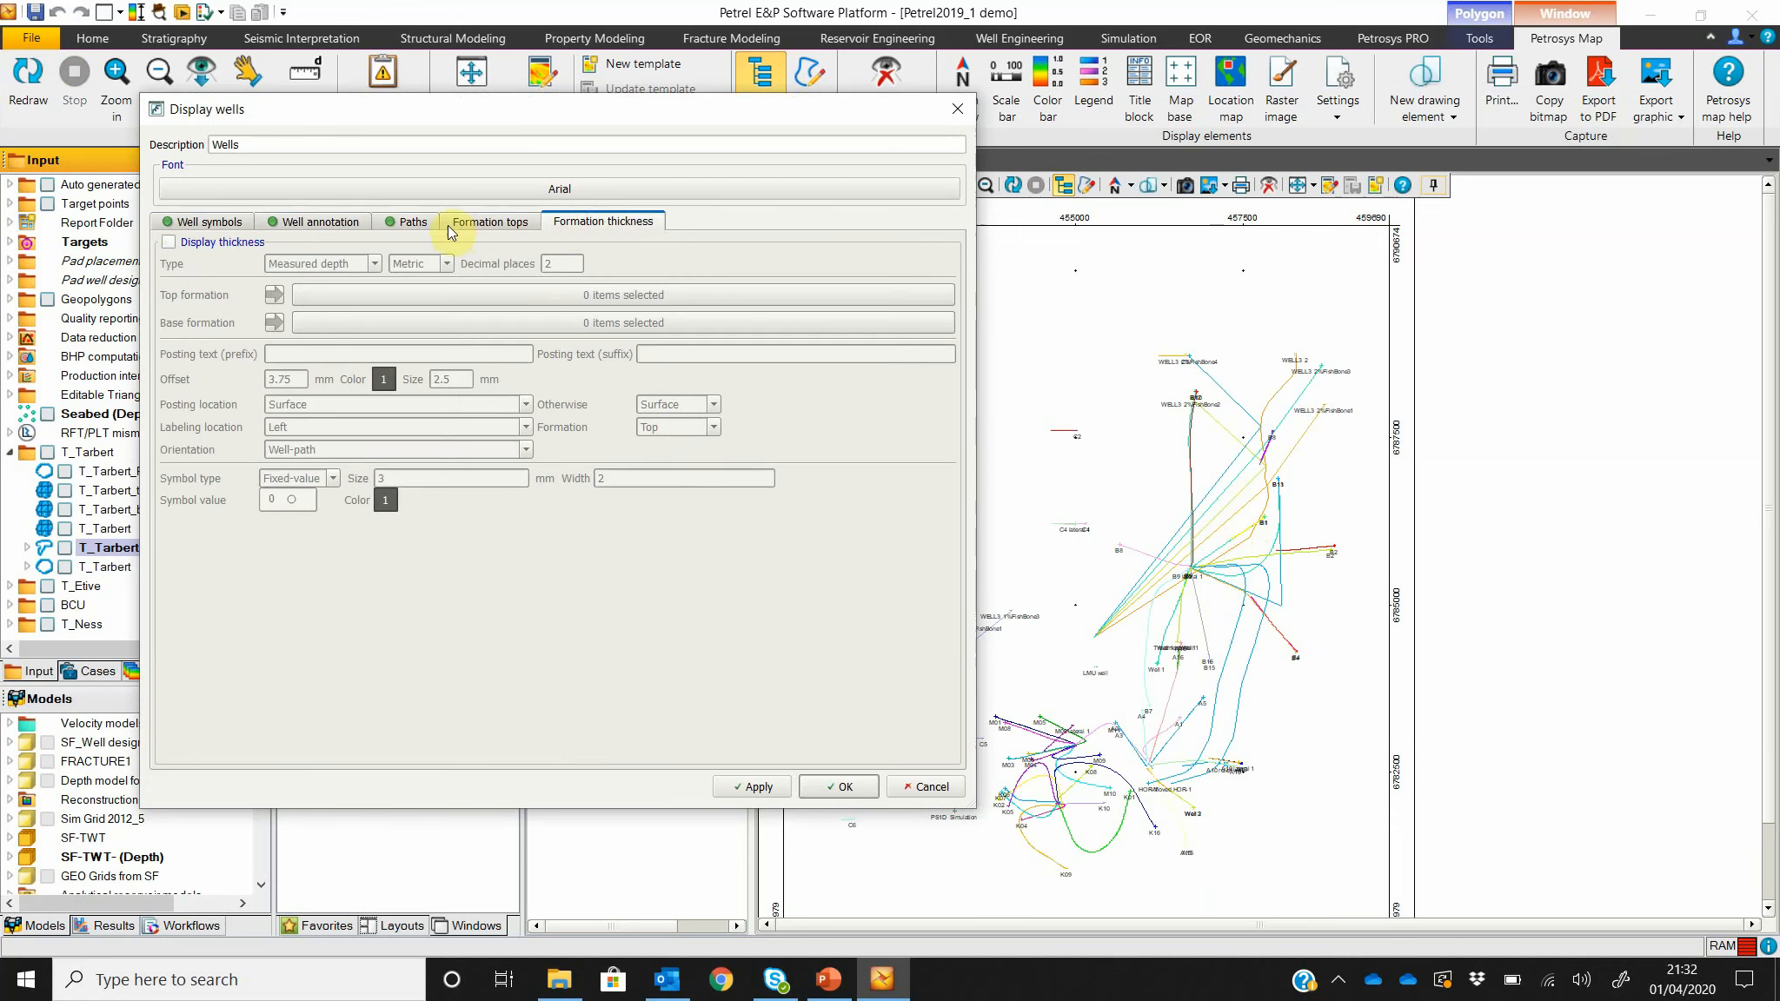
left_click(432, 224)
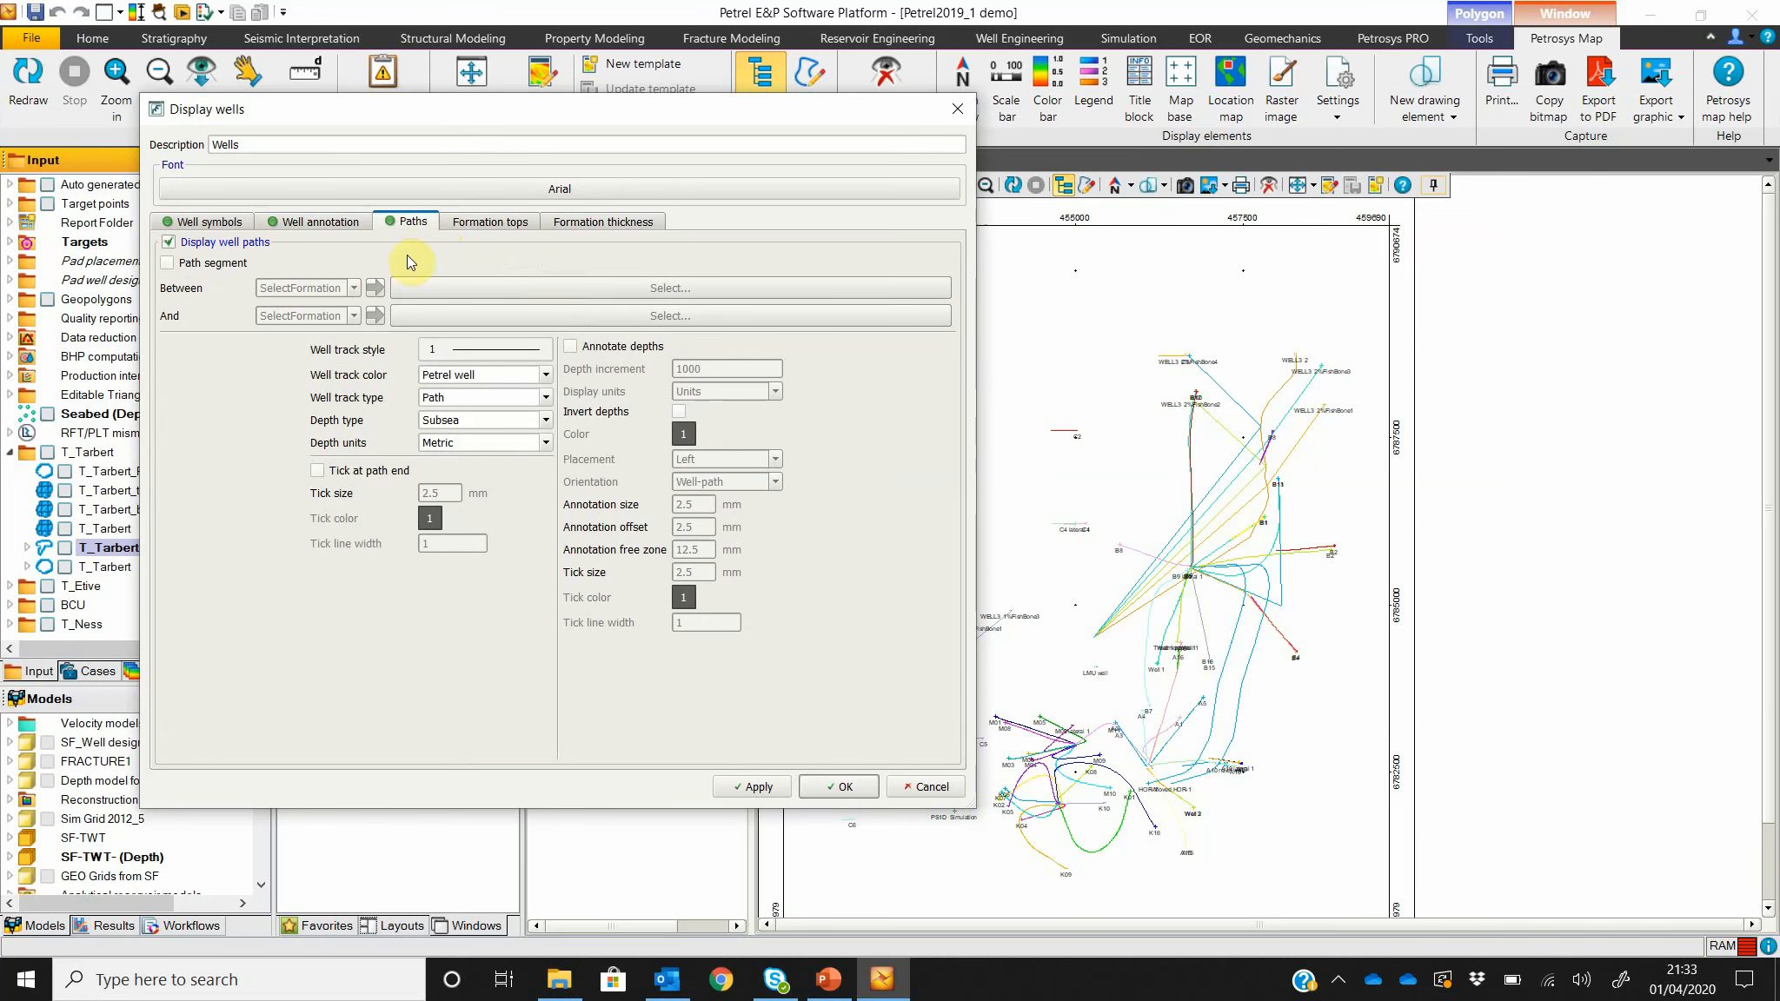
left_click(470, 376)
left_click(479, 395)
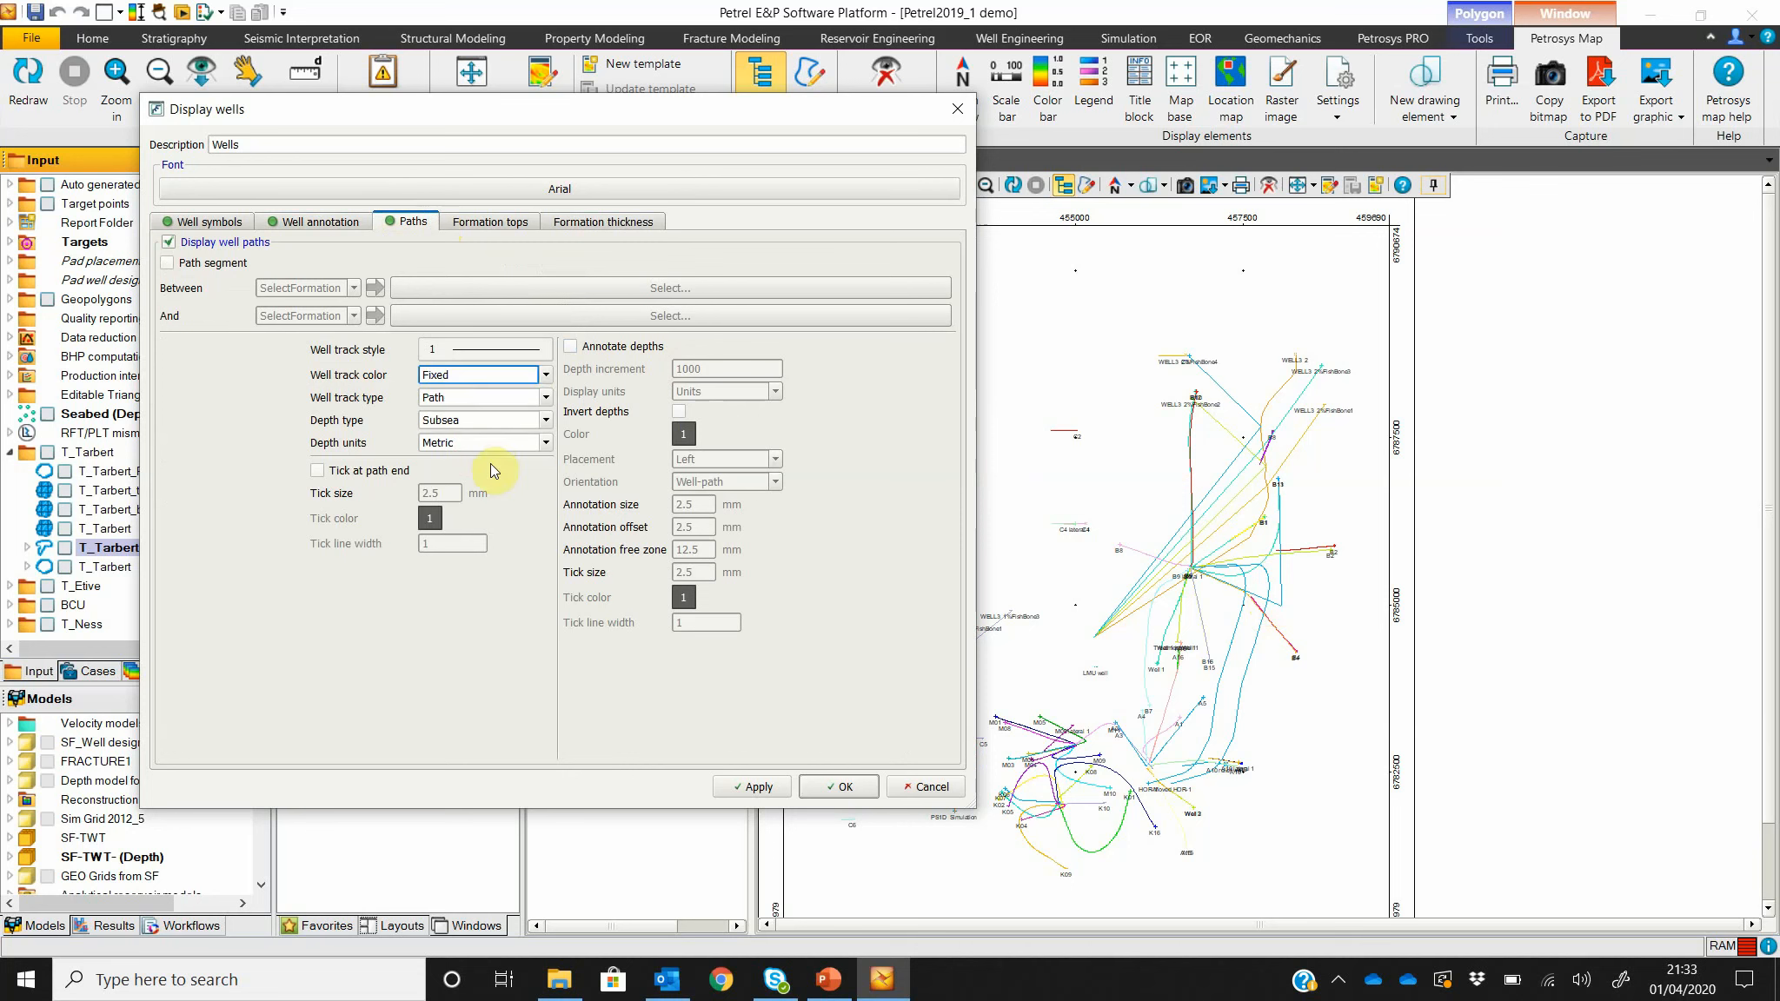
left_click(508, 422)
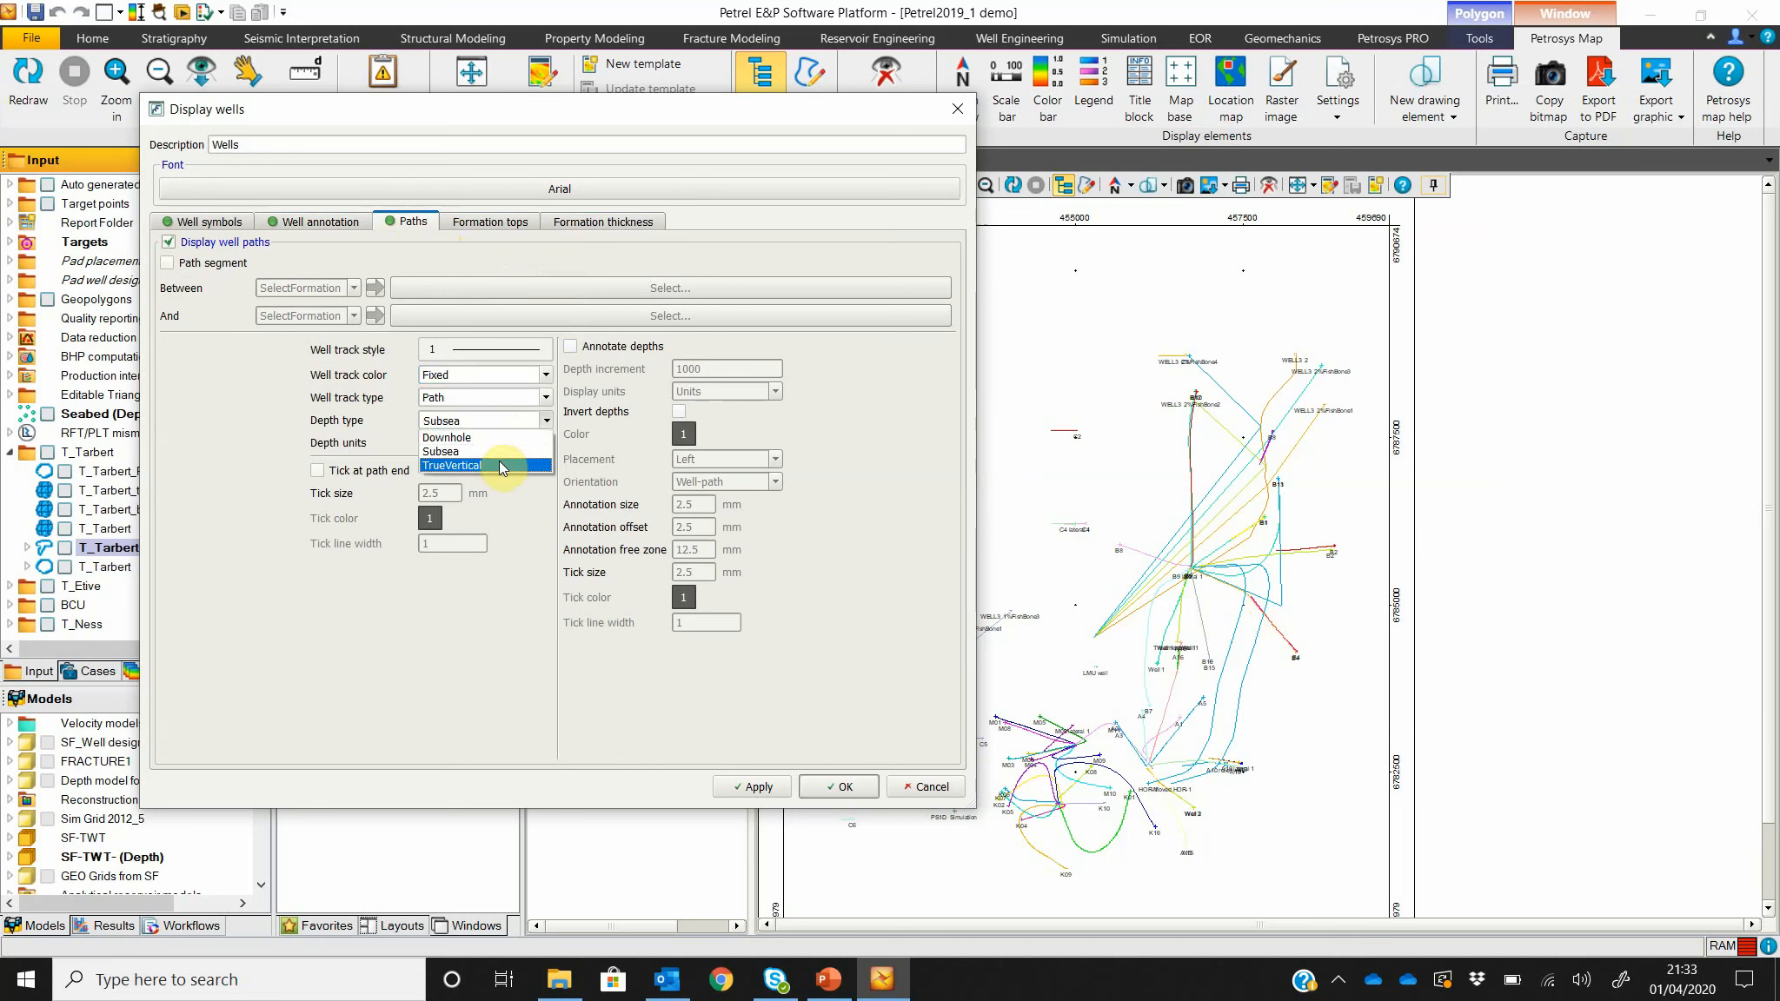
left_click(501, 424)
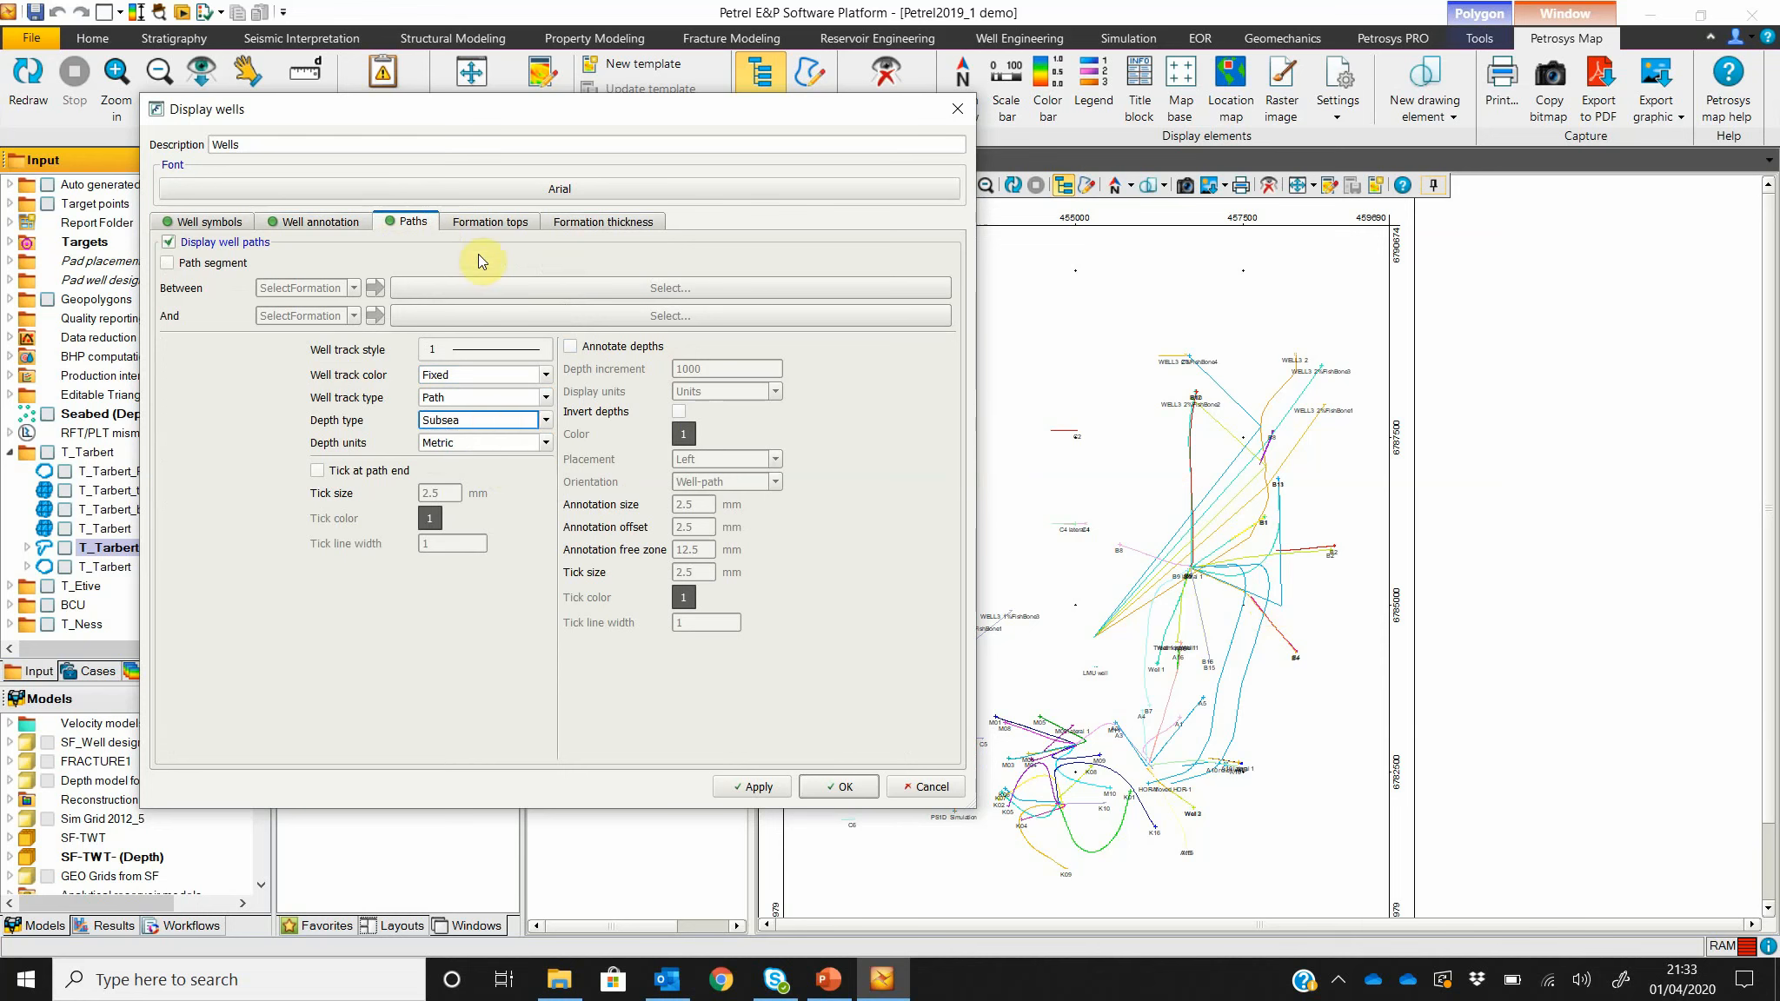
Step: Display formation tops for the wells, limited to the Top Tarbert formation
left_click(492, 225)
left_click(218, 241)
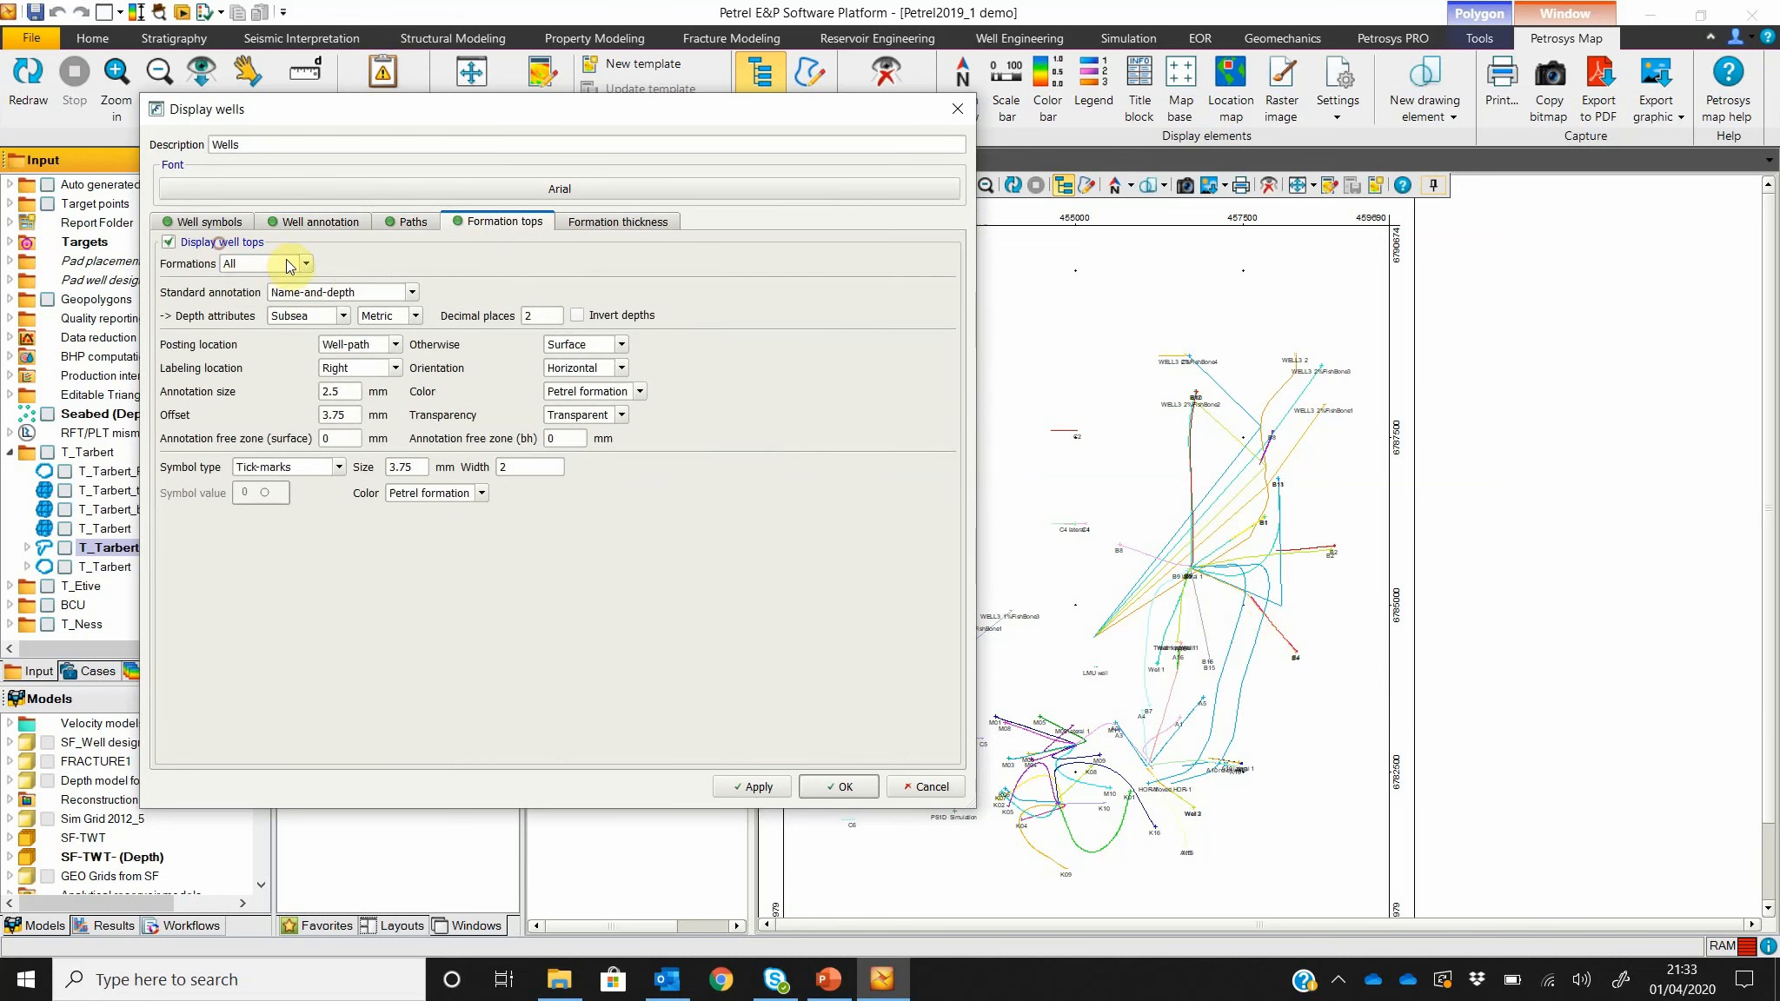
left_click(306, 263)
left_click(302, 295)
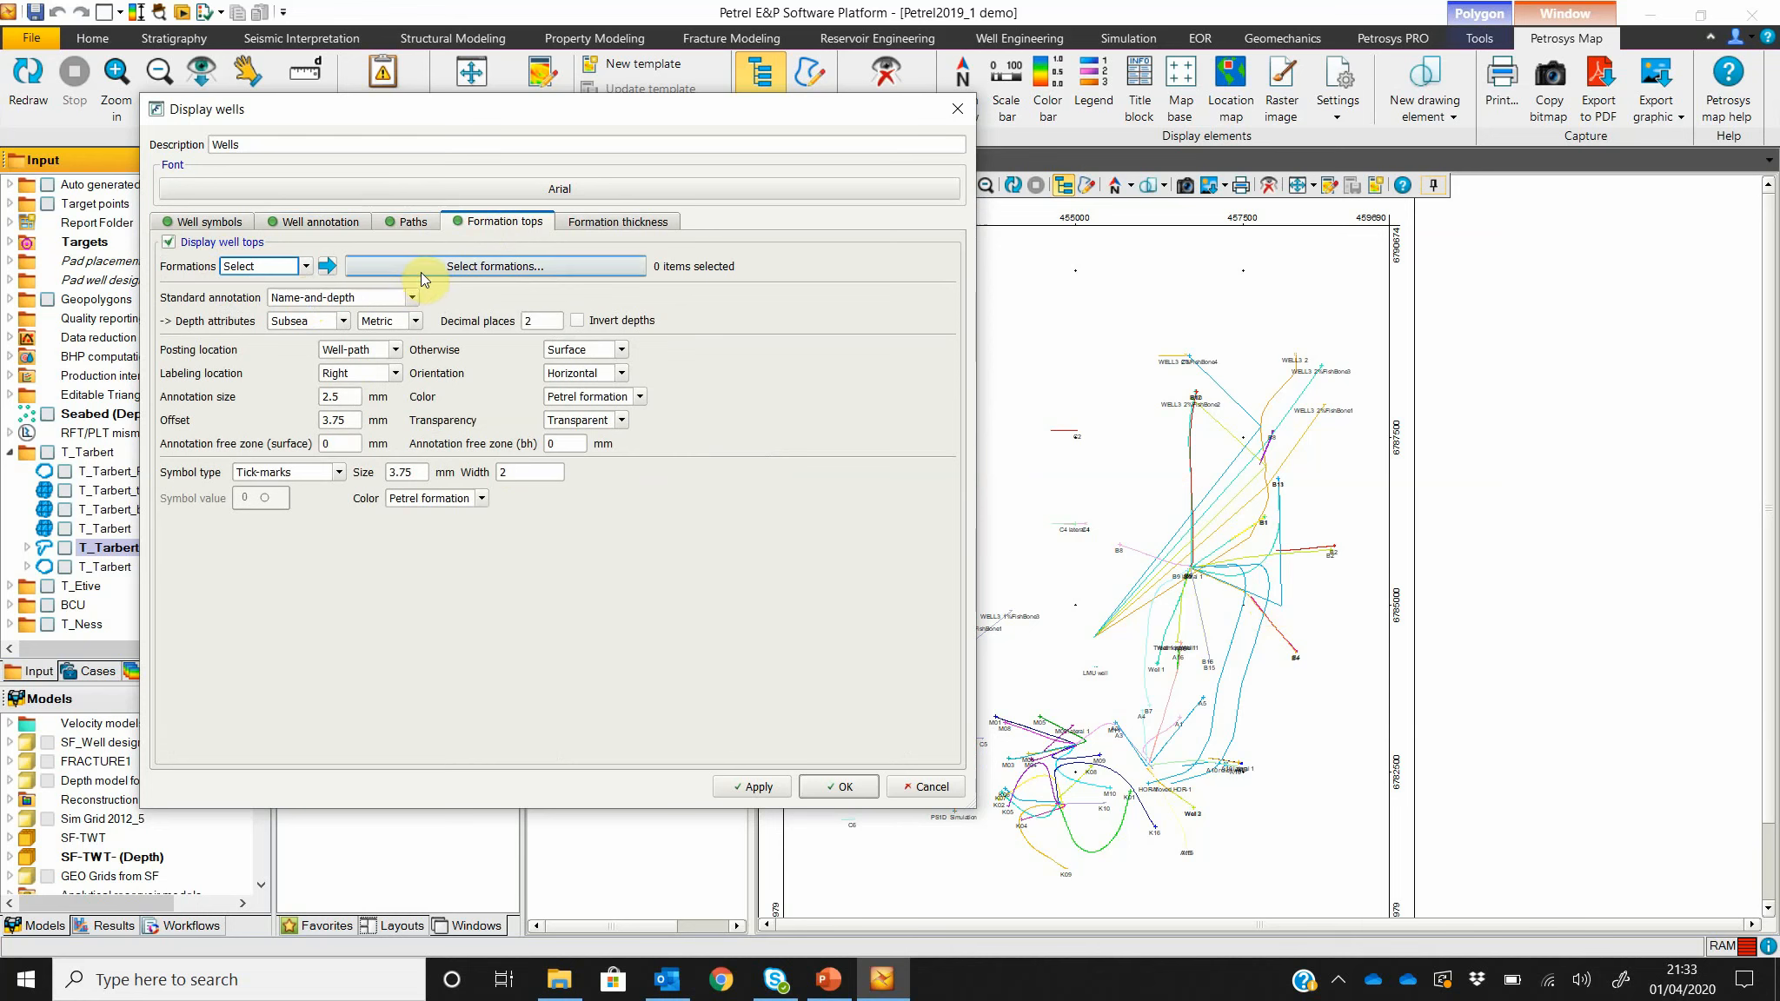
left_click(413, 266)
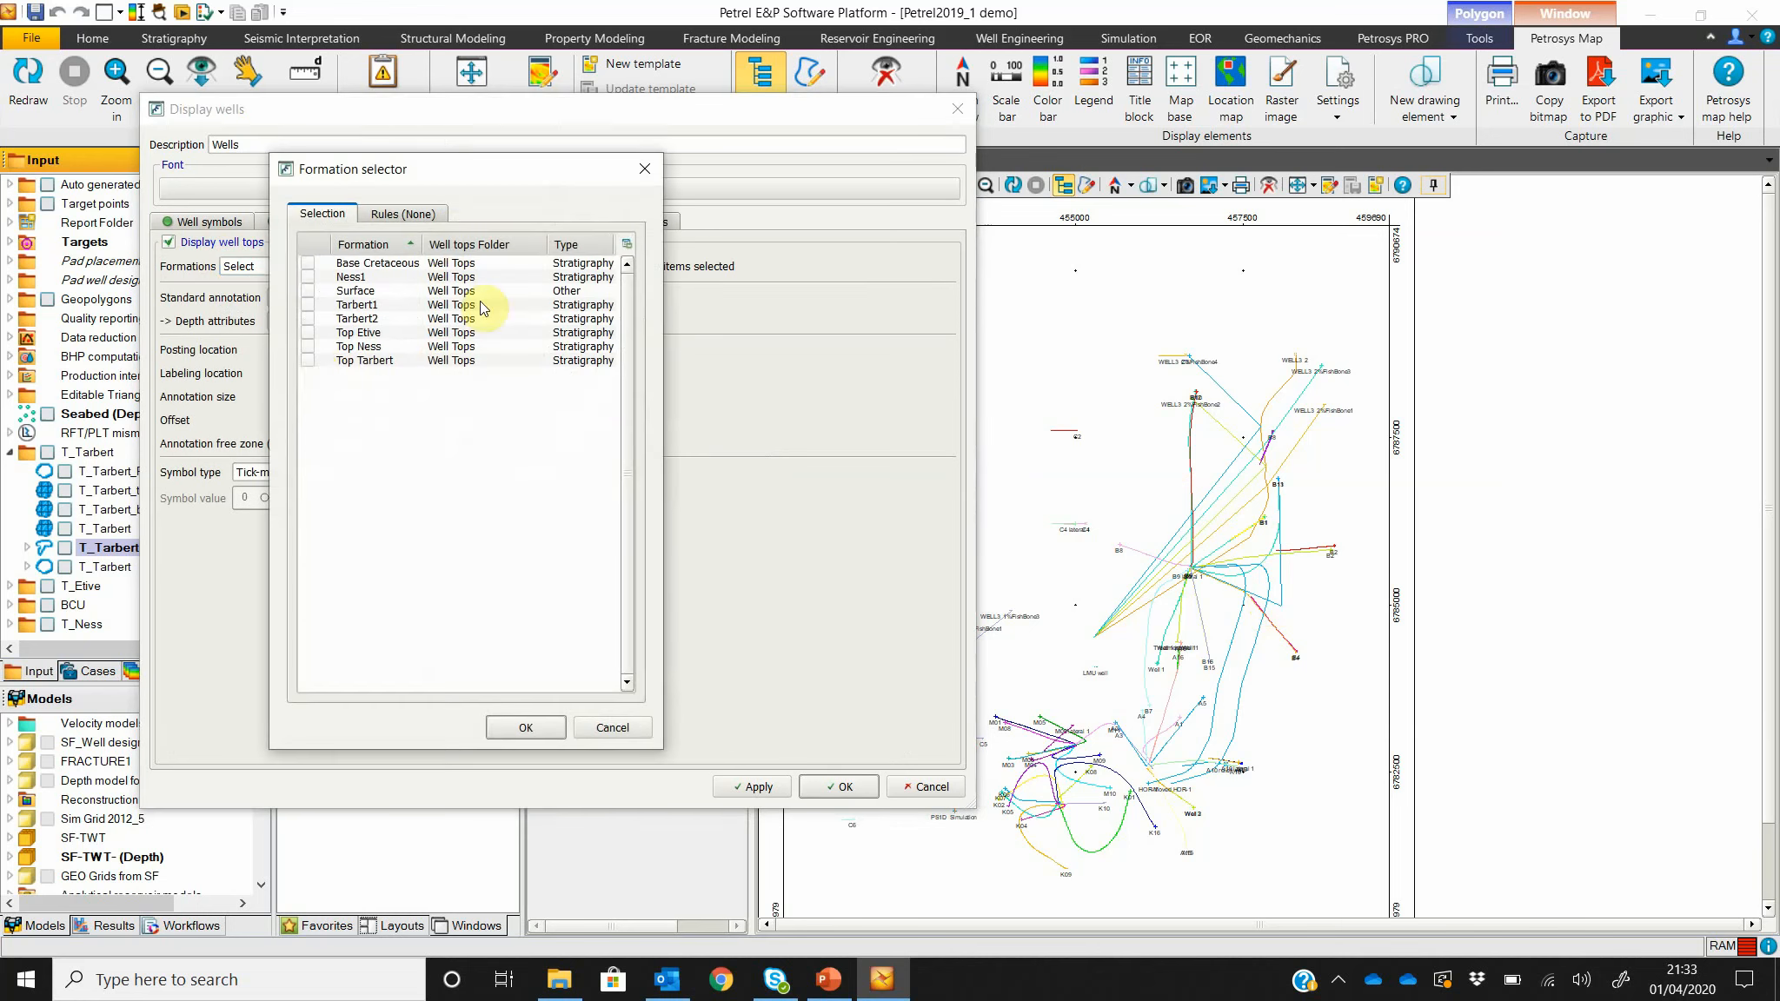
left_click(310, 362)
left_click(526, 728)
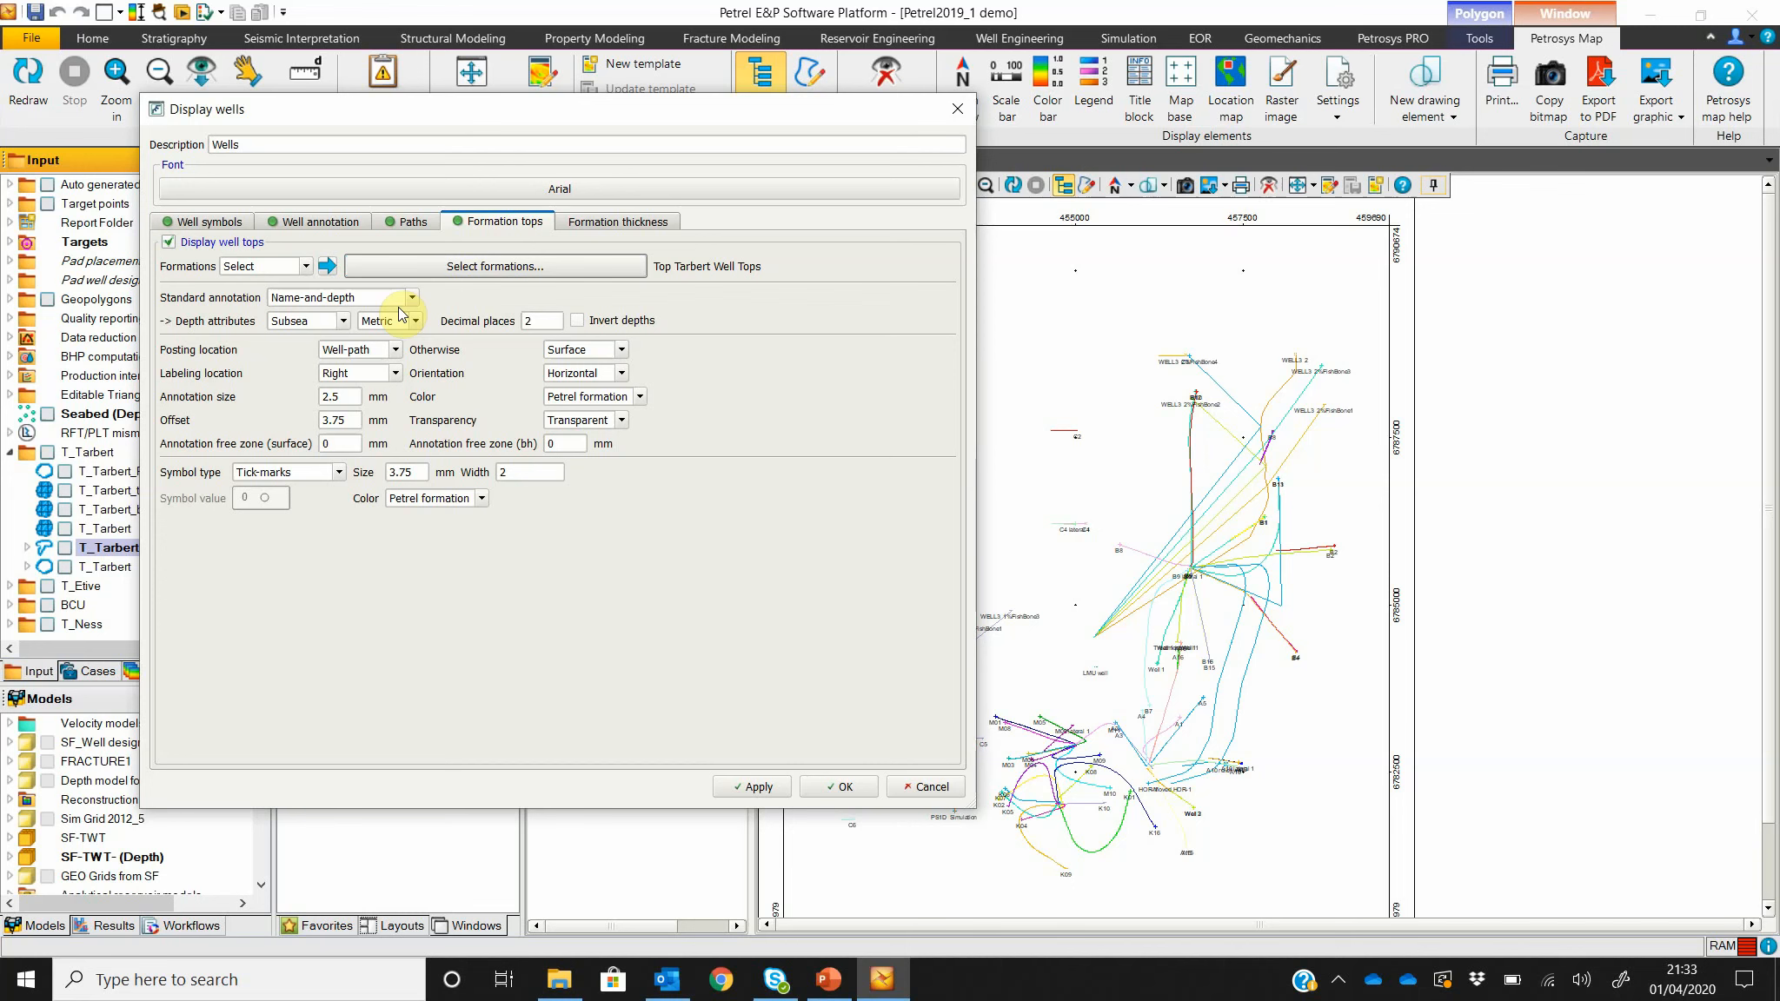
Step: Set the formation top label orientation to Well-path and confirm the well display settings
left_click(580, 375)
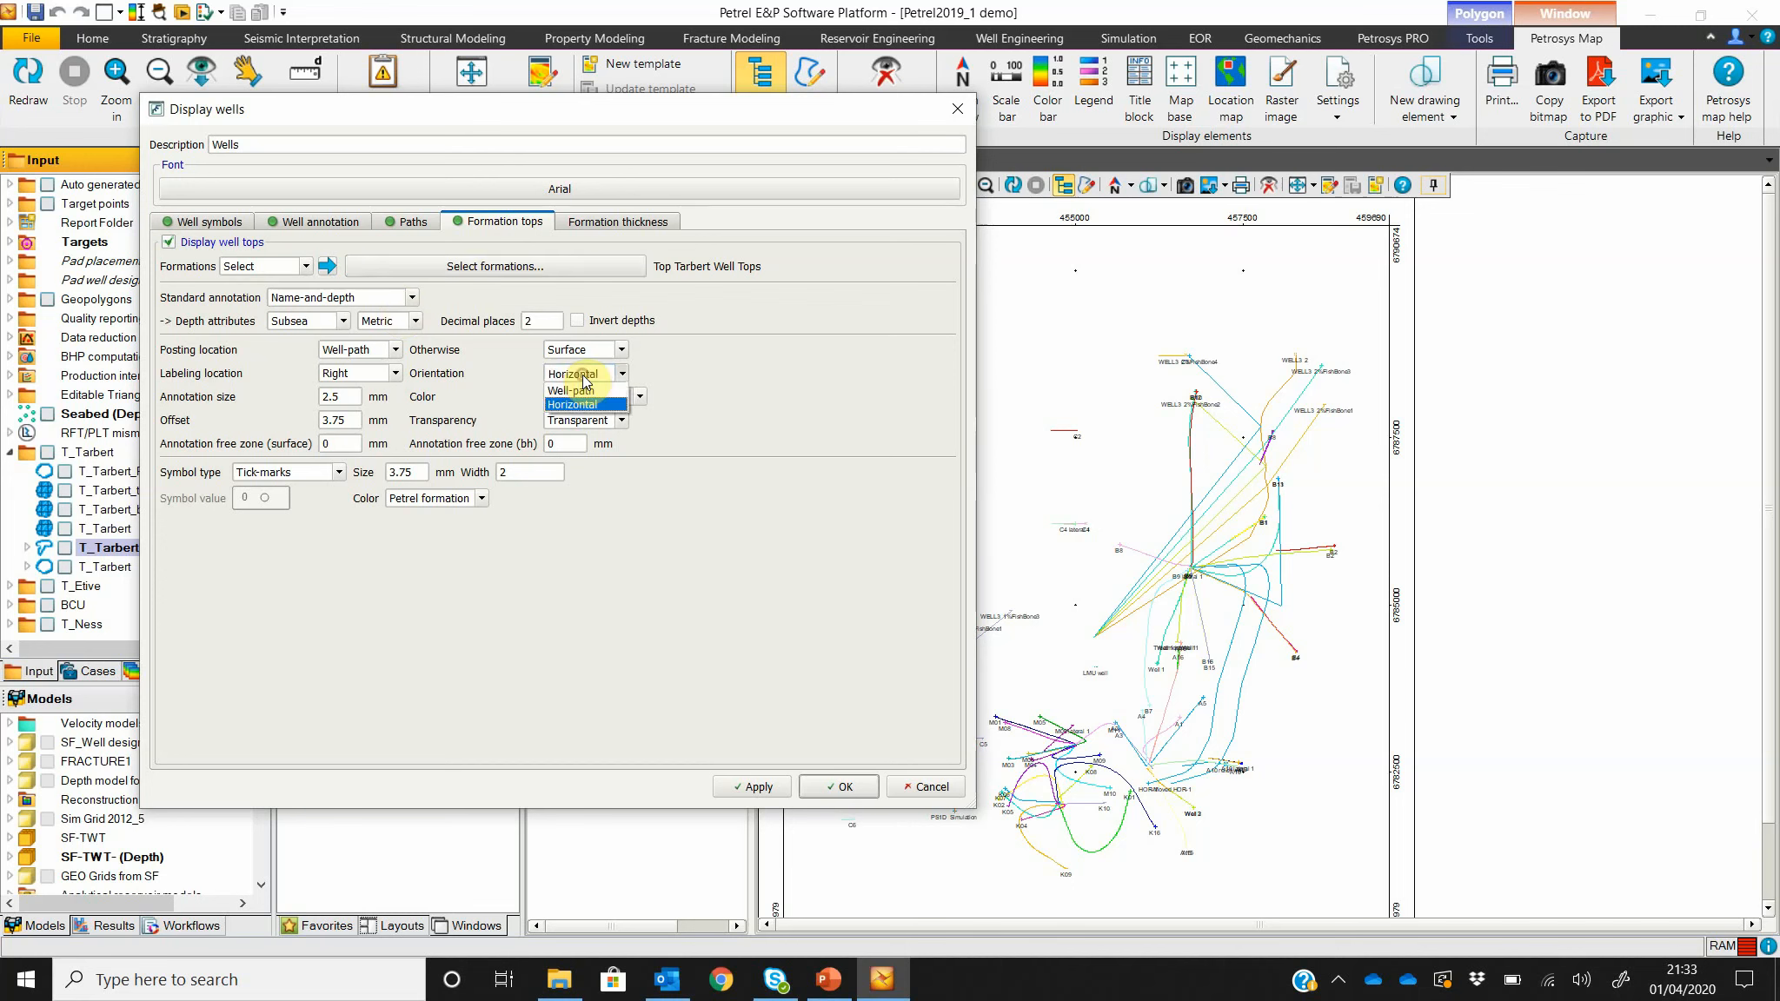
left_click(589, 400)
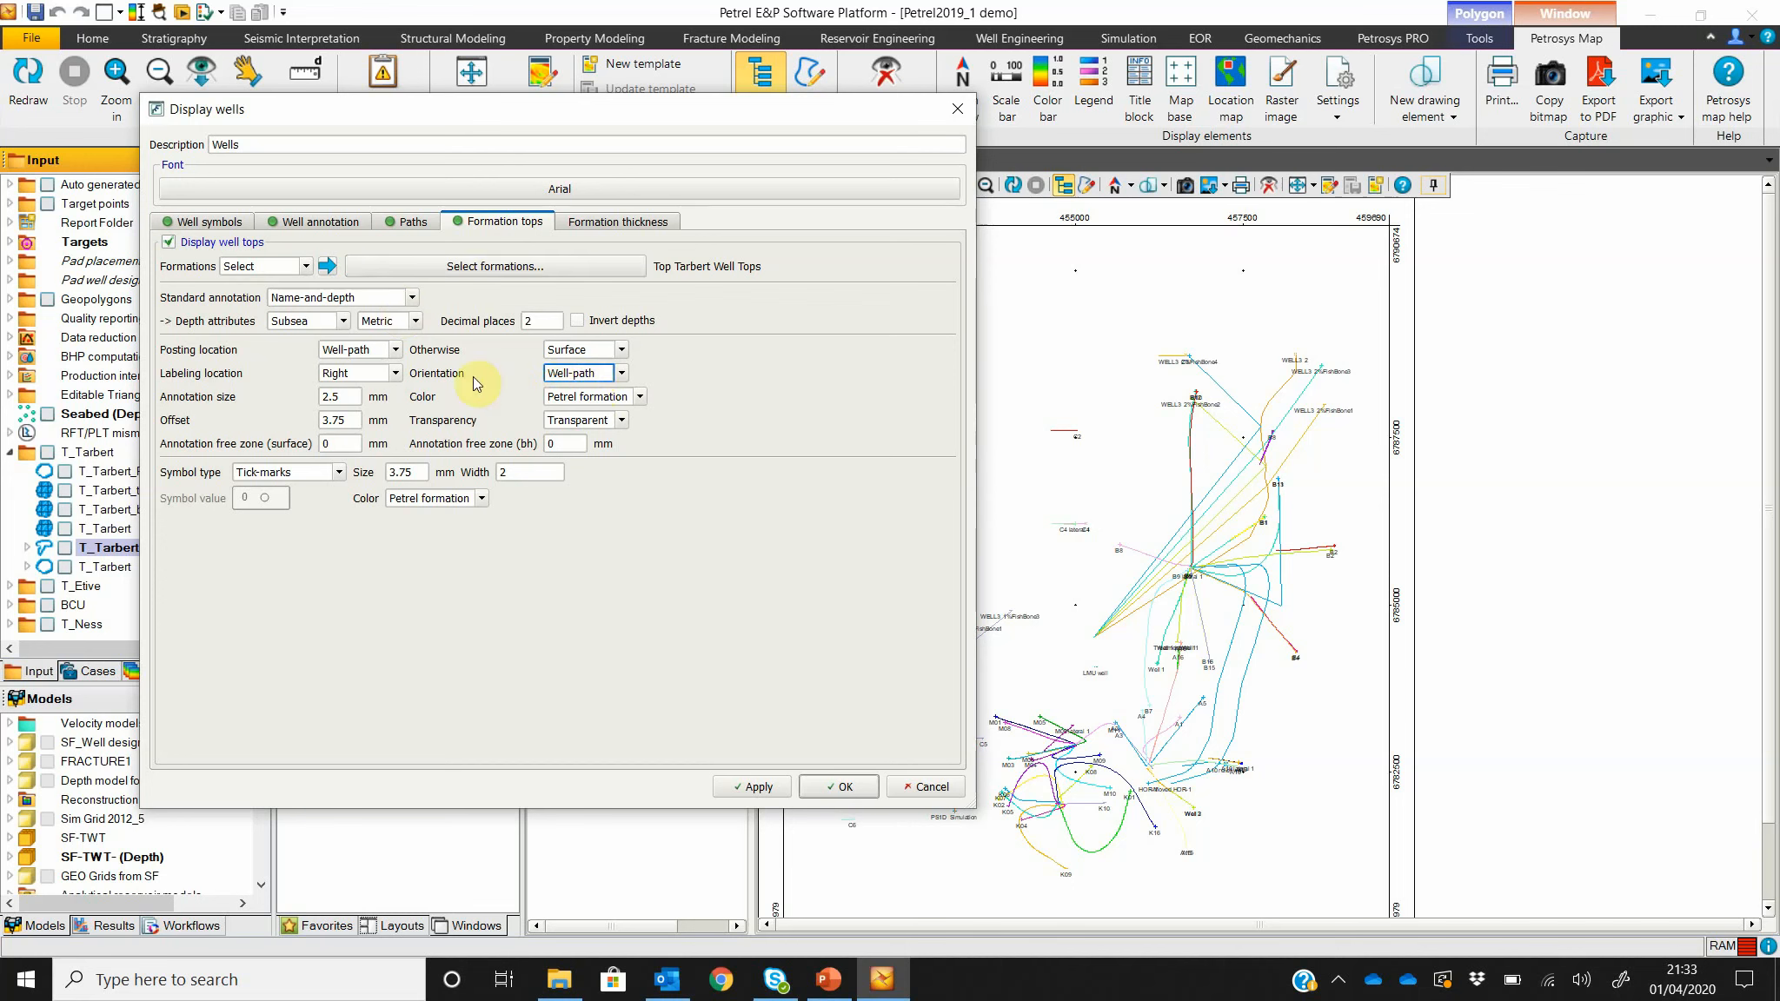
left_click(839, 787)
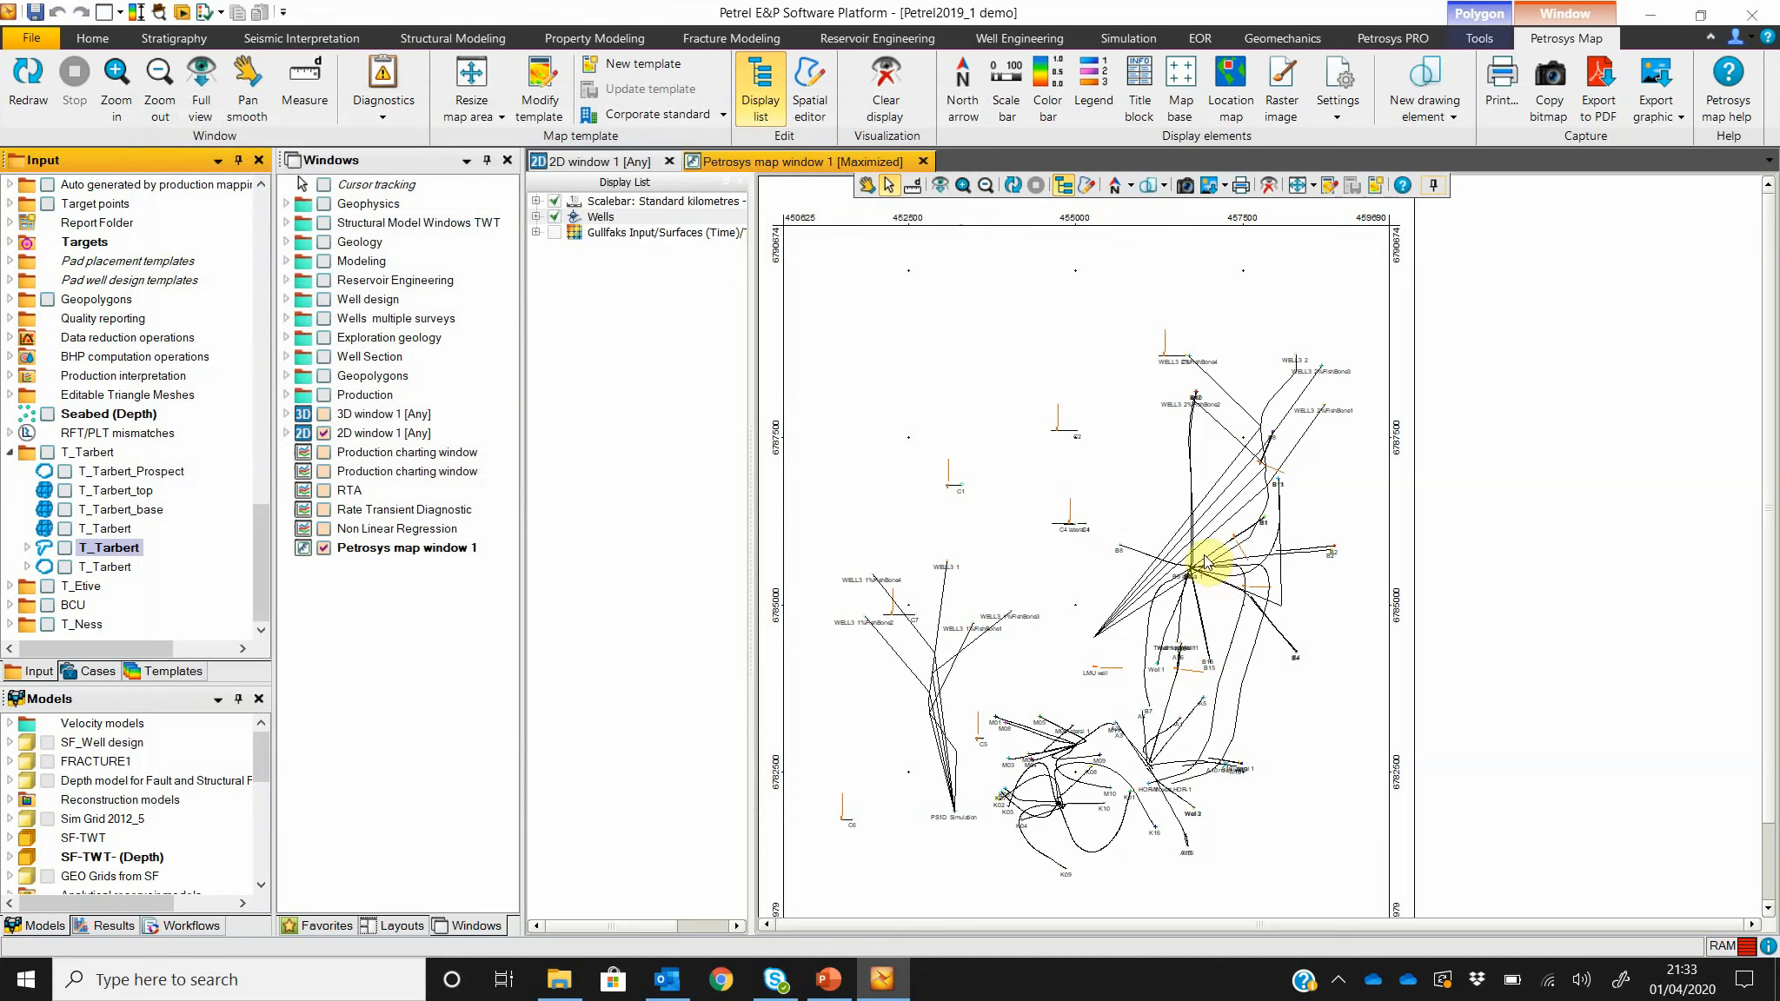
Step: Show the time surface again and add the T_Tarbert and T_Tarbert_Prospect polygons to the map
left_click(554, 232)
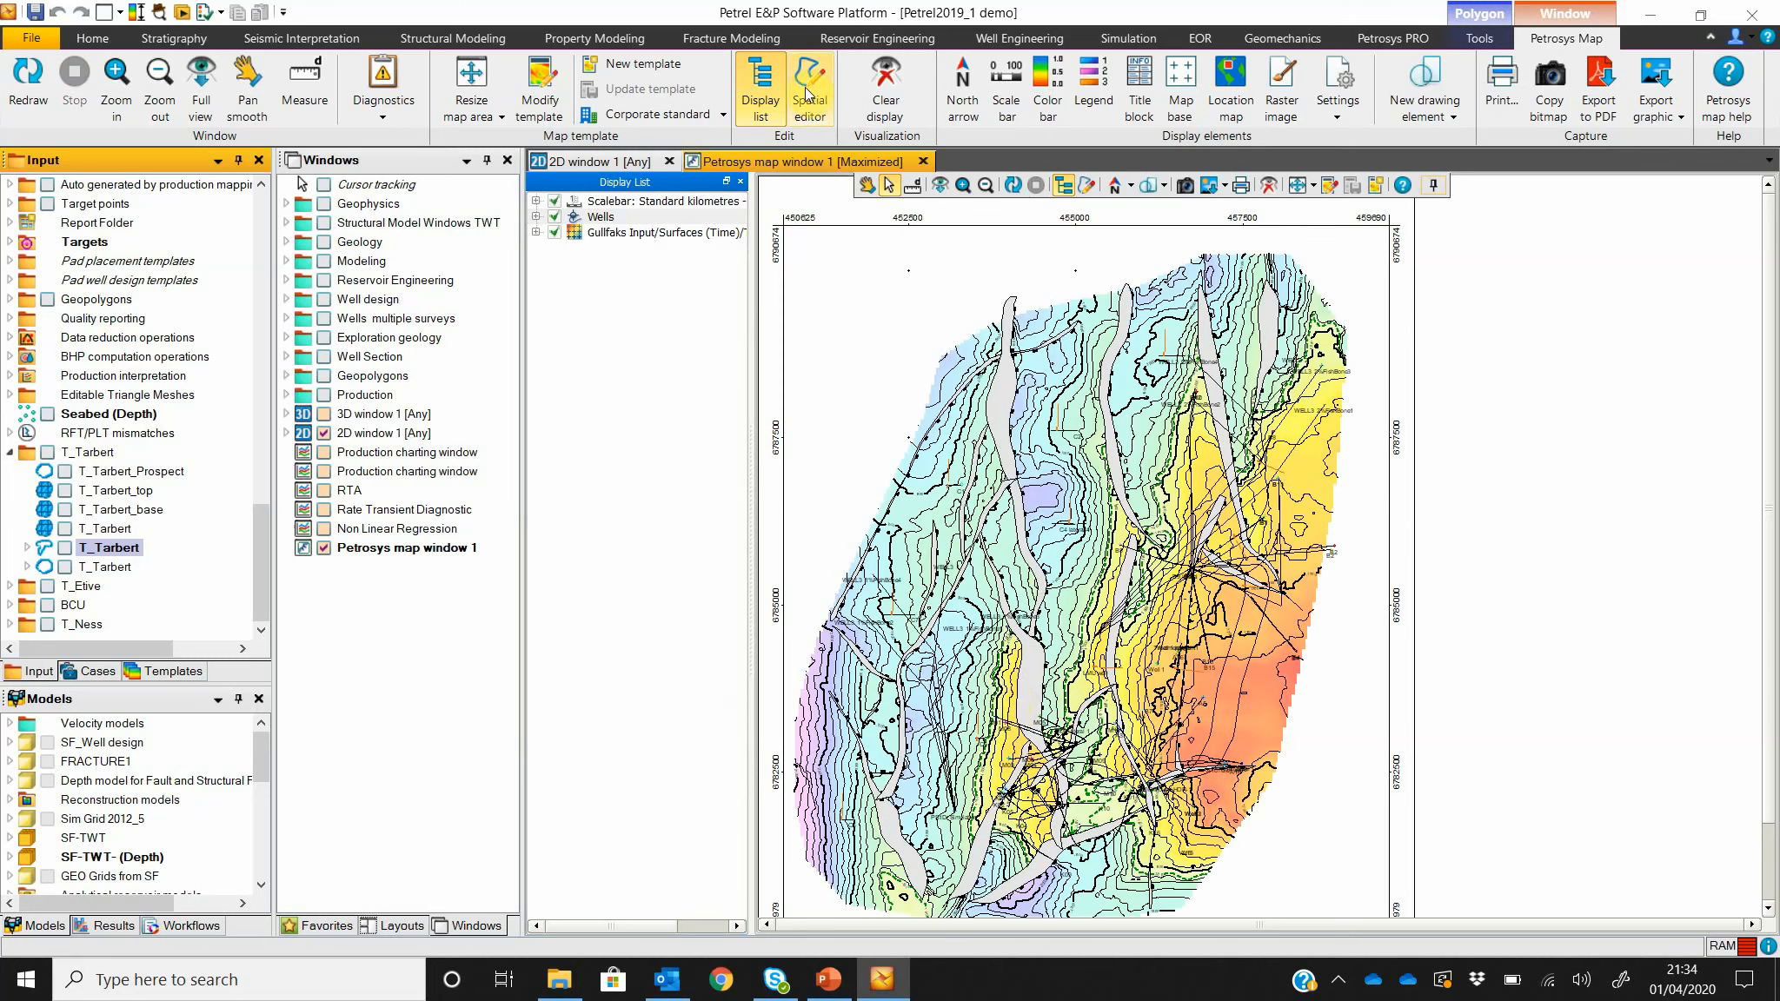
left_click(64, 566)
left_click(64, 472)
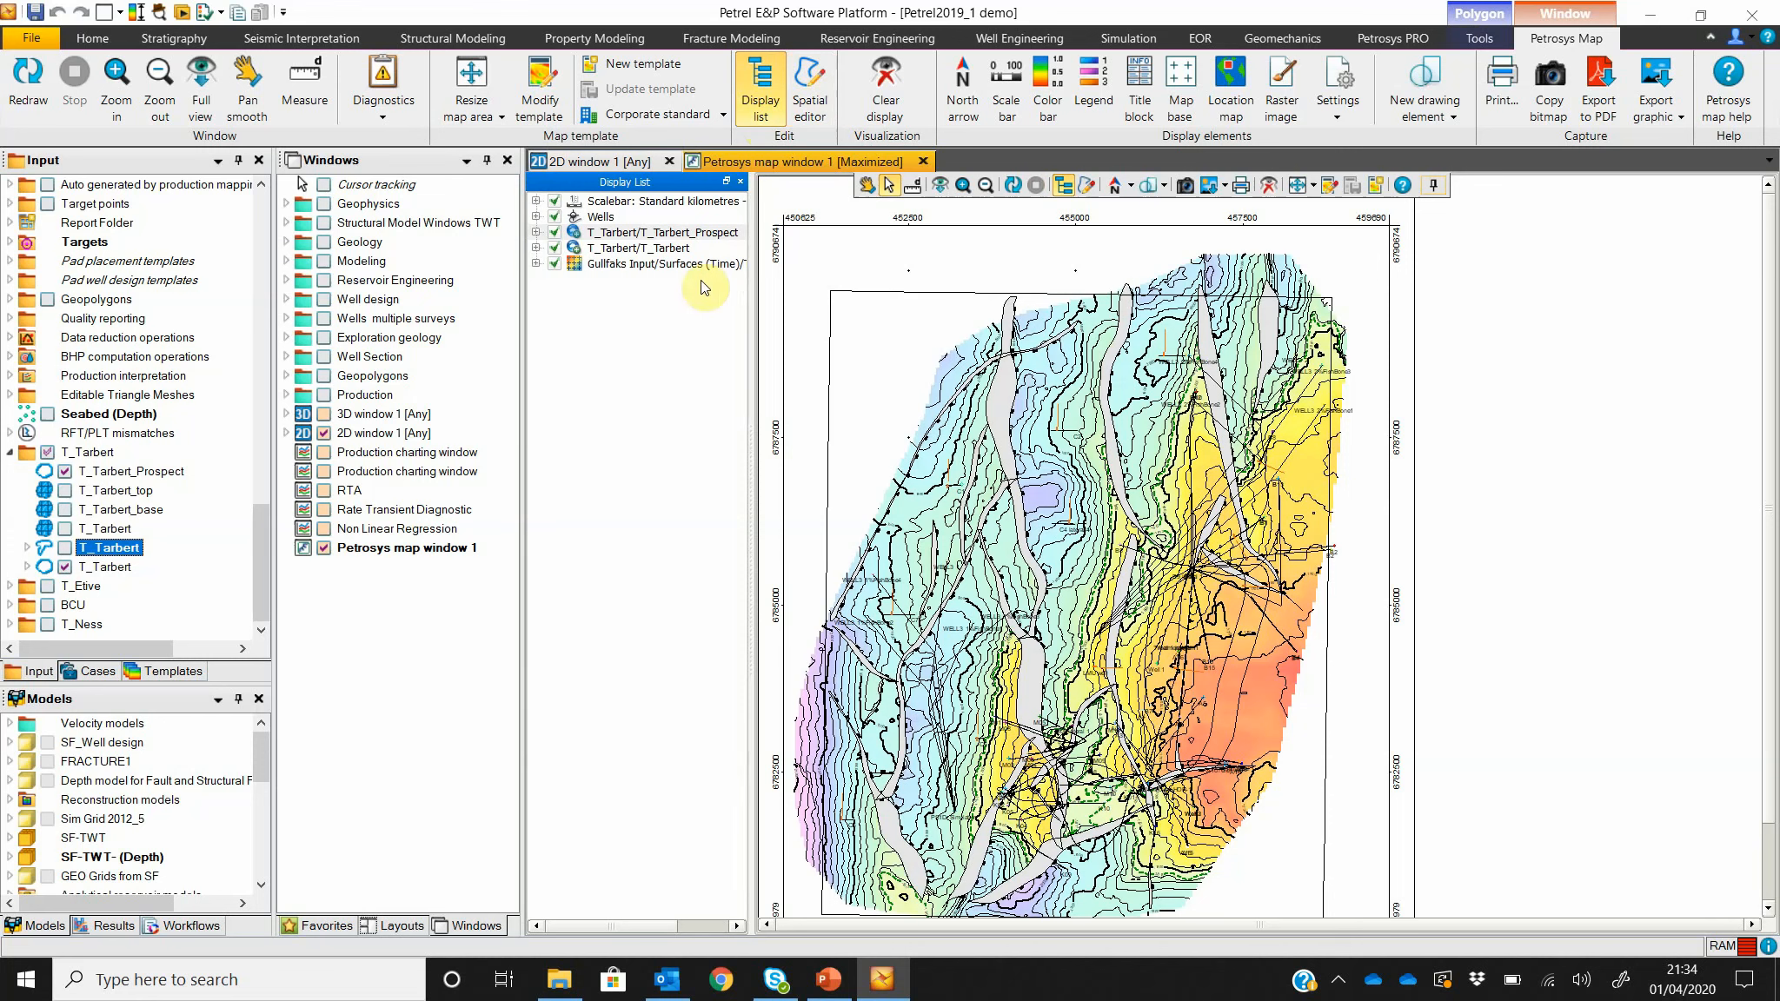
Step: Examine the annotation attributes, filter and thematic mapping styles available for the T_Tarbert polygon layer, leaving its display settings unsaved
left_click(658, 250)
double_click(658, 250)
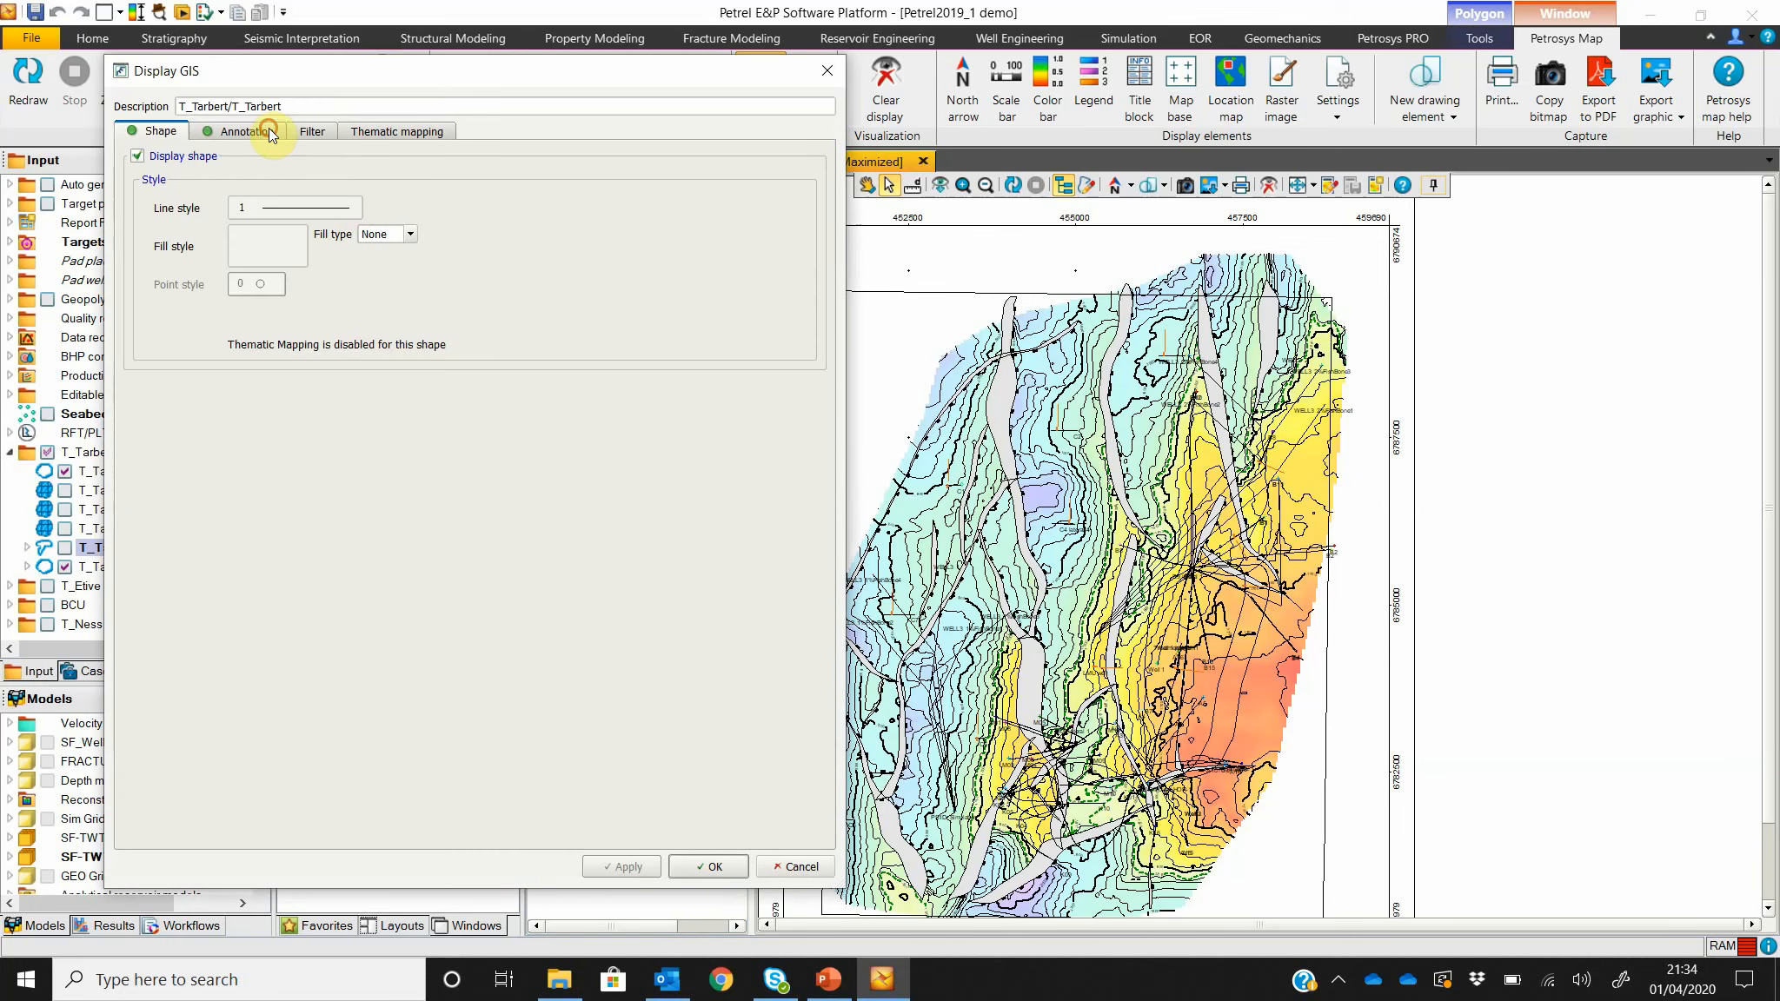
left_click(271, 134)
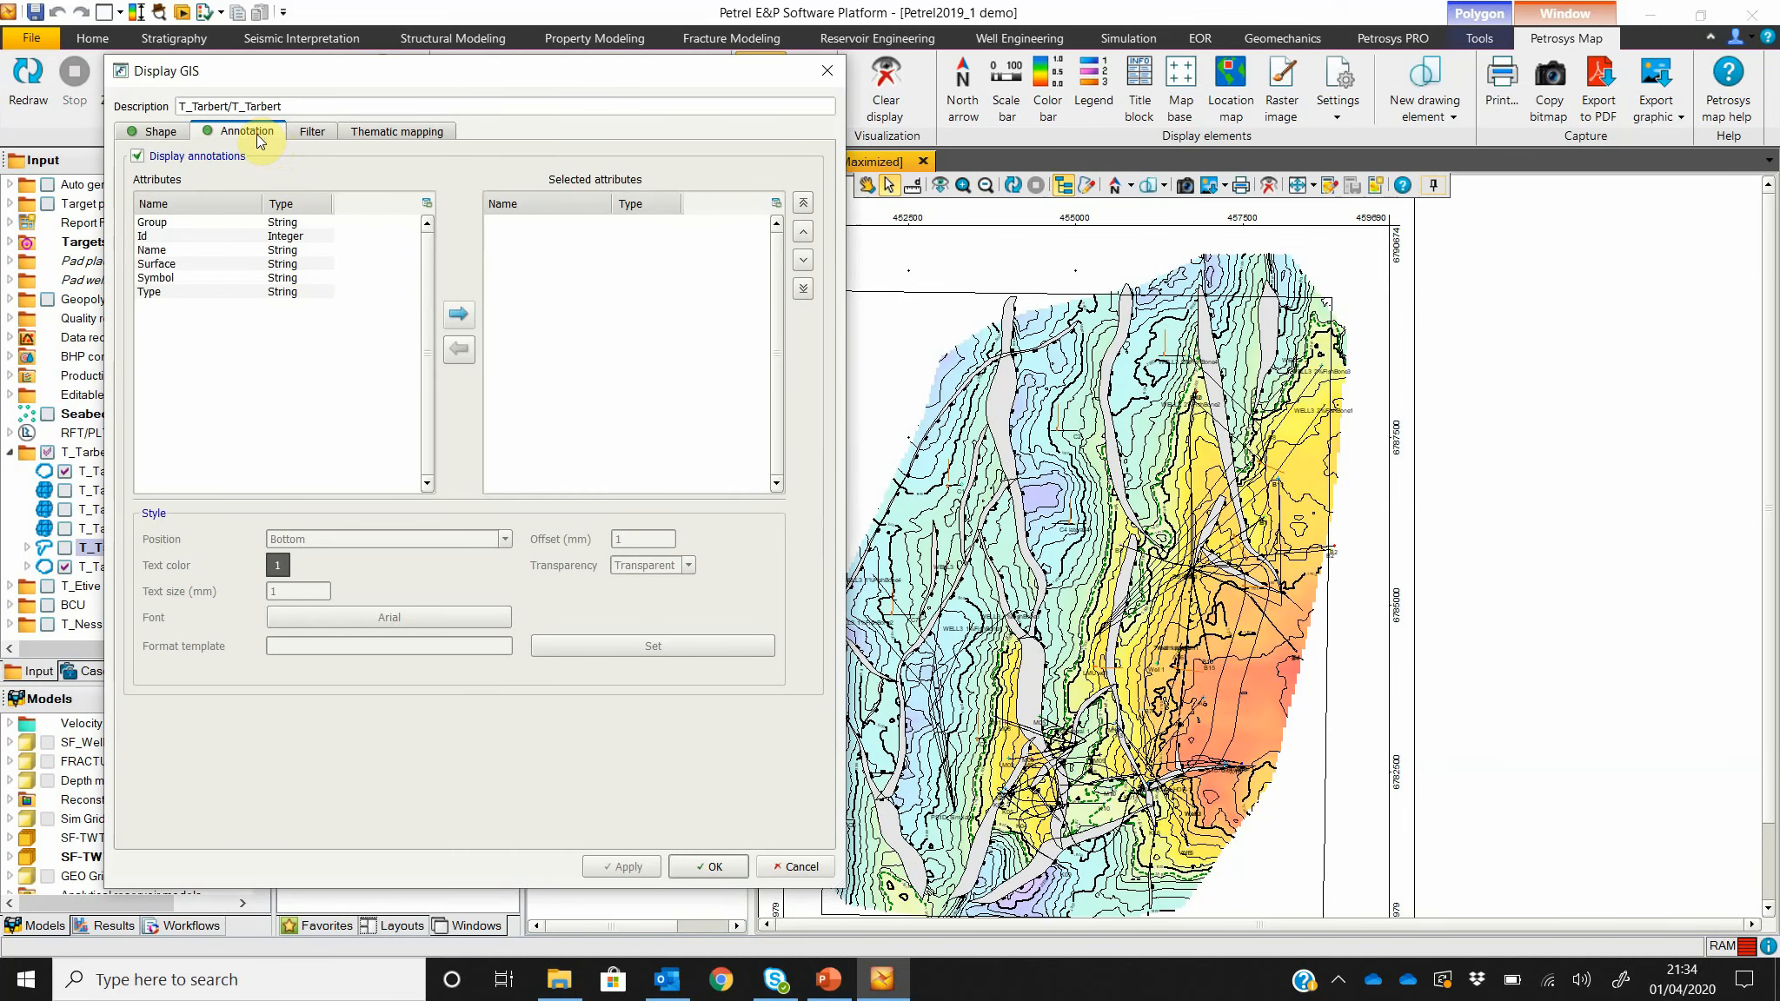
left_click_drag(202, 225, 208, 290)
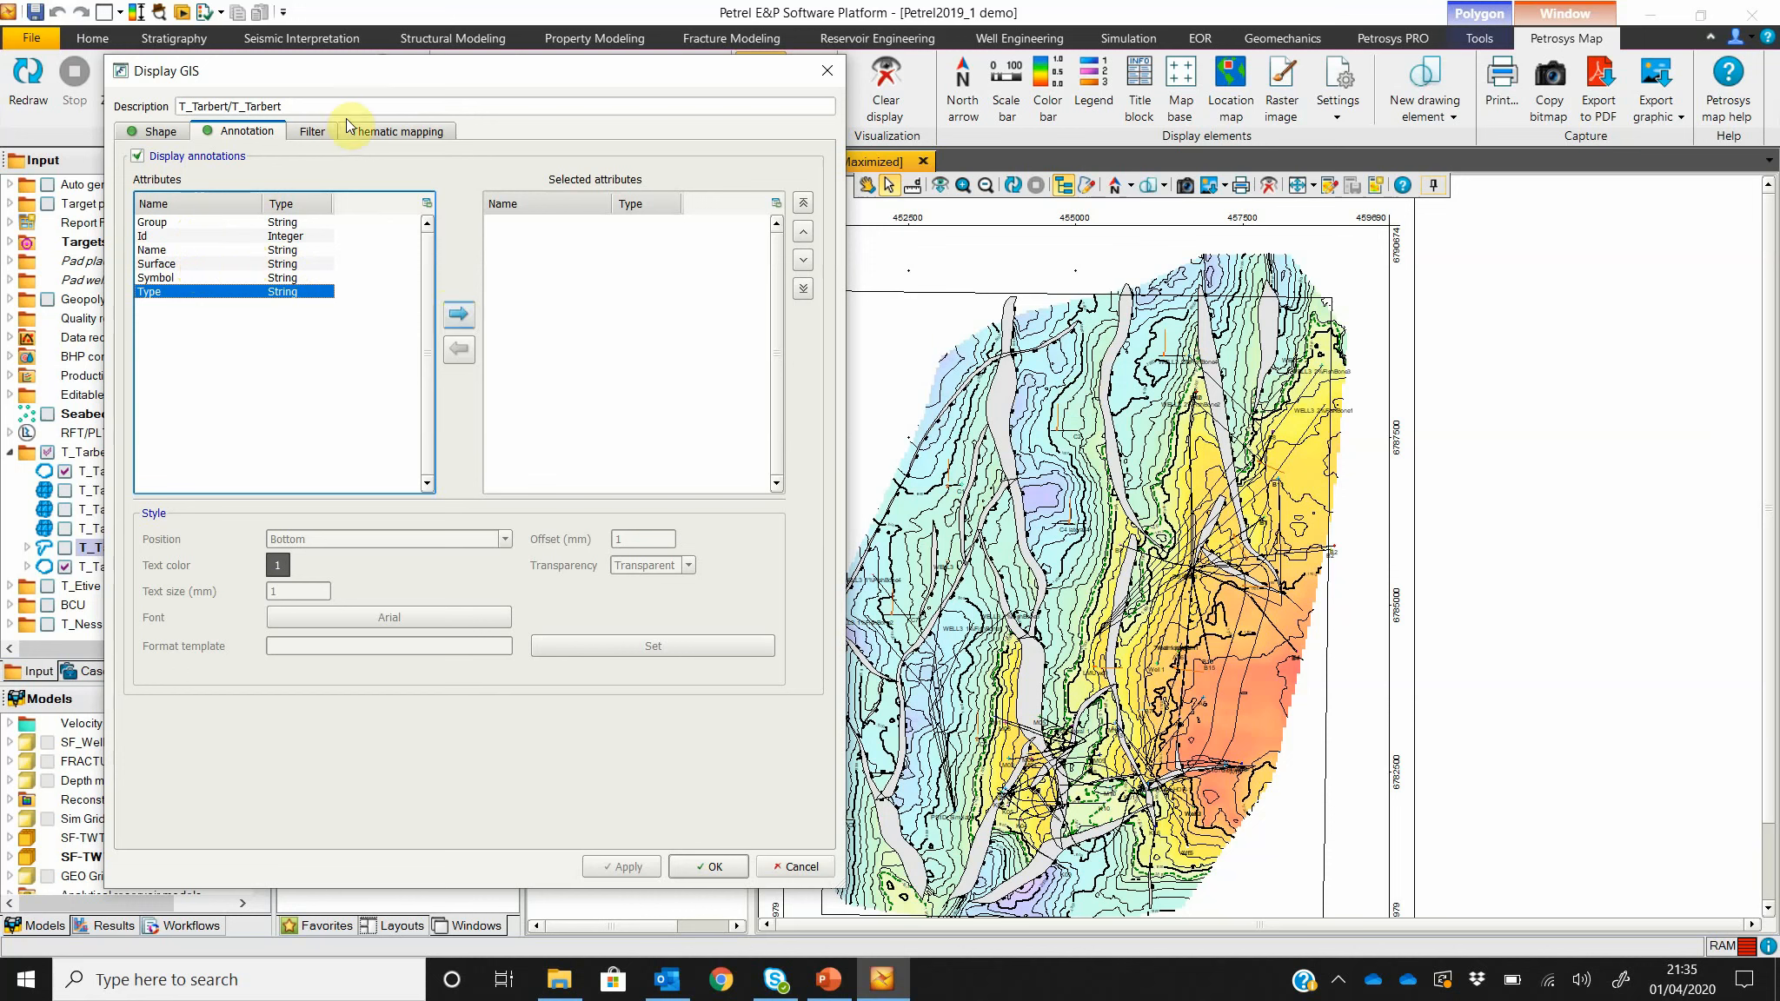
left_click(309, 133)
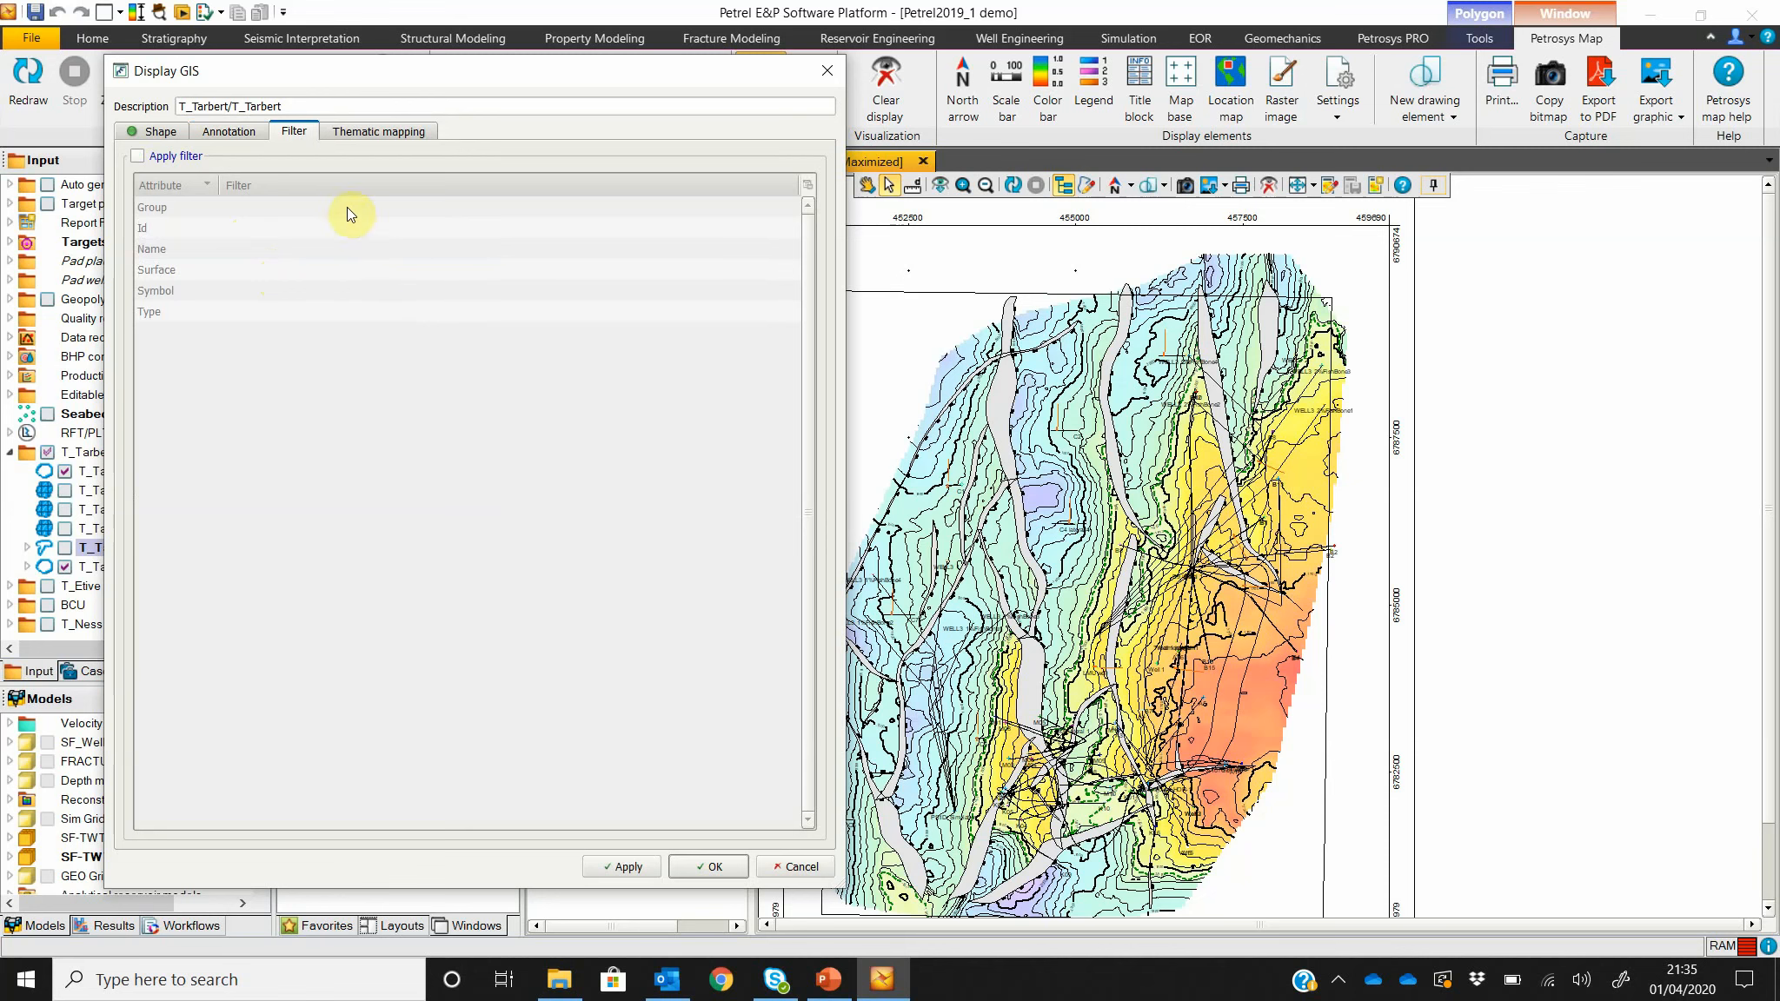
left_click(375, 133)
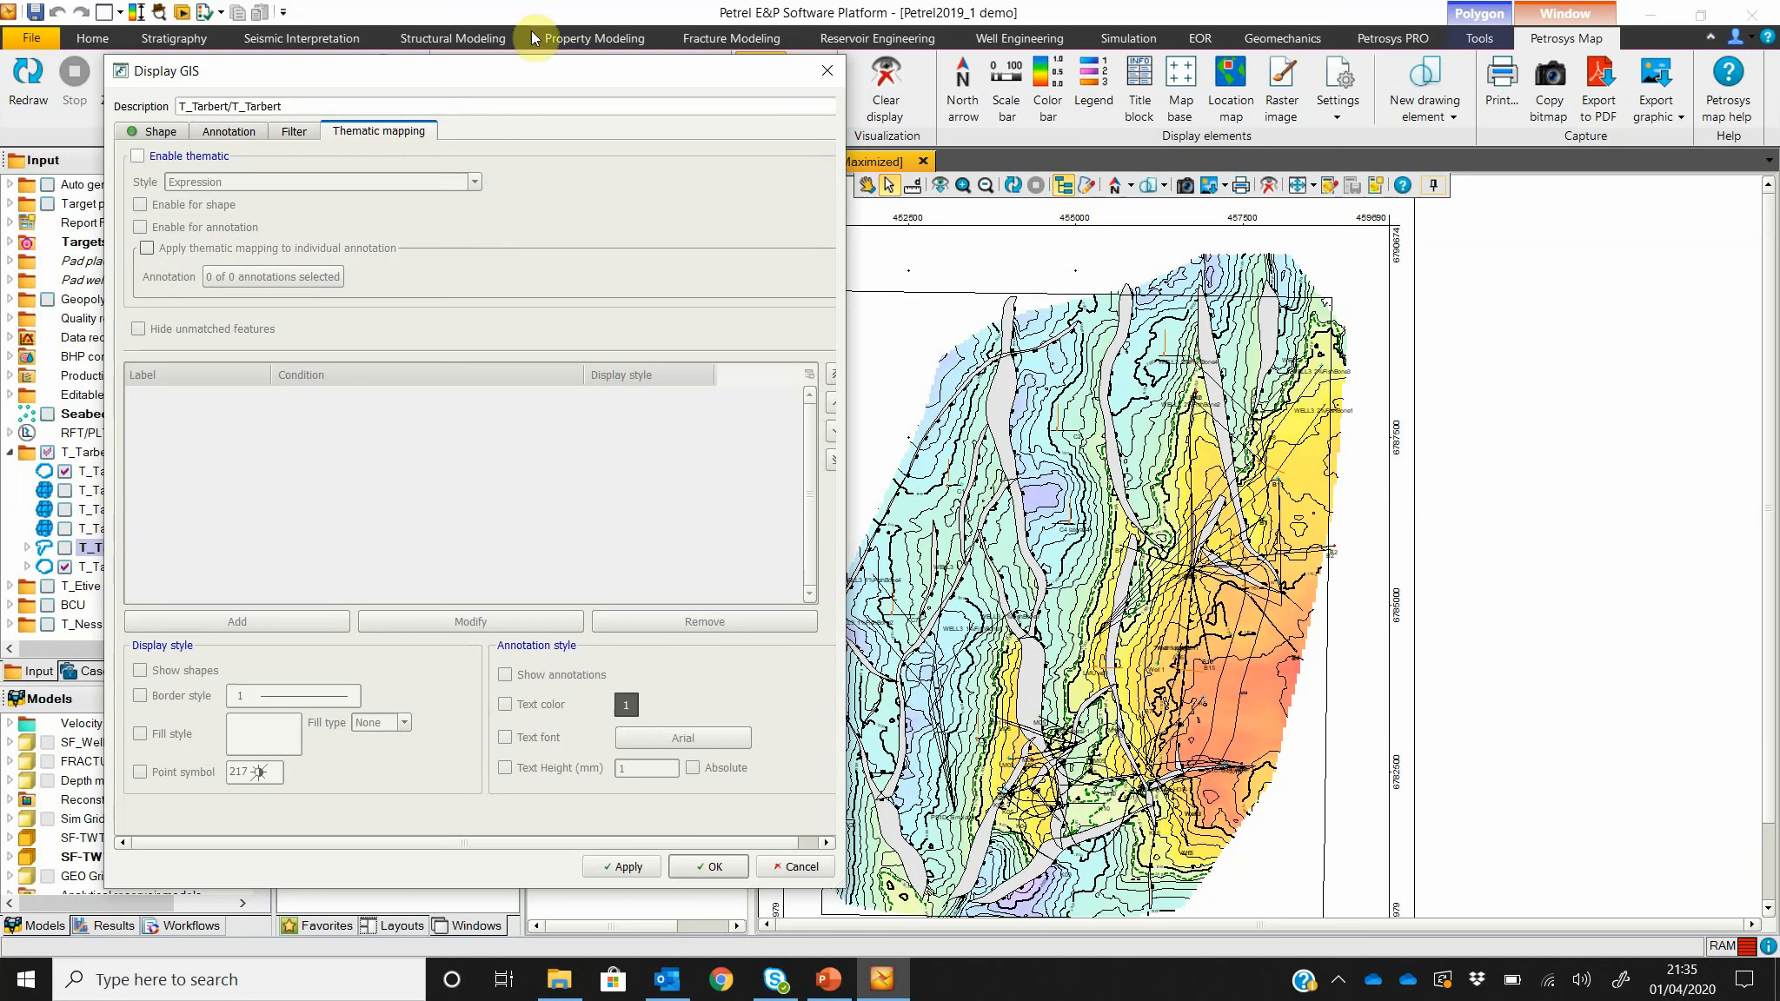
left_click(196, 158)
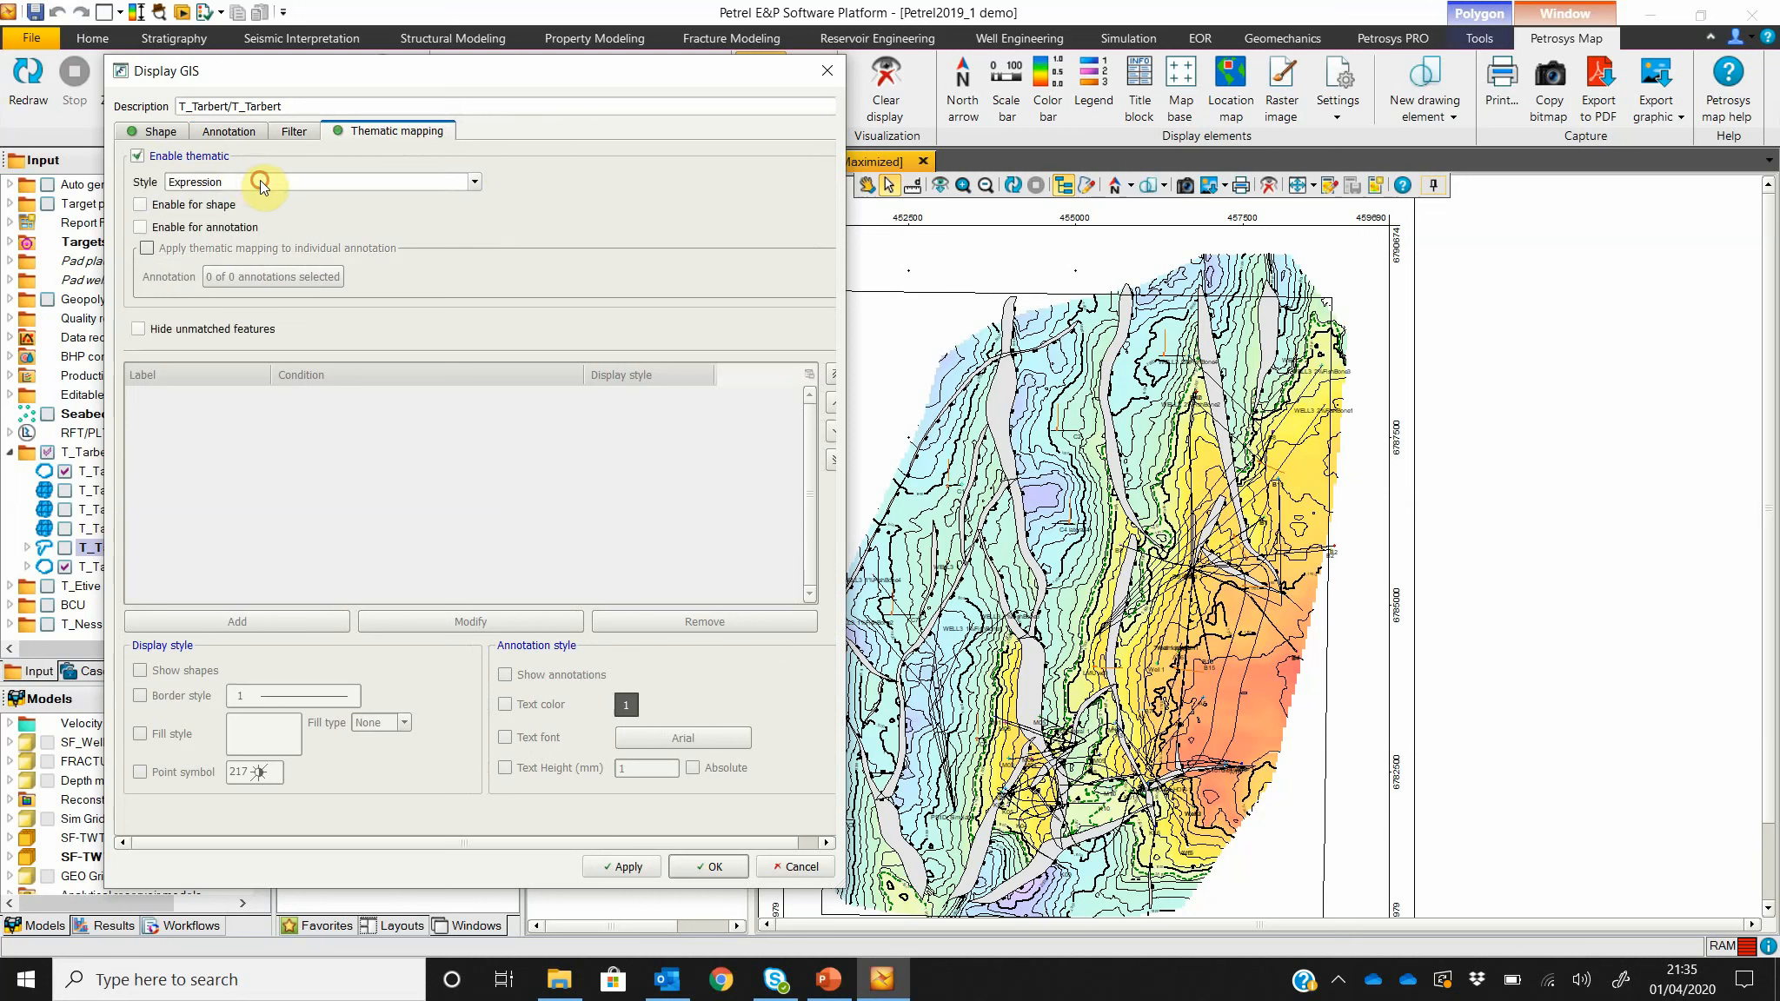
left_click(260, 179)
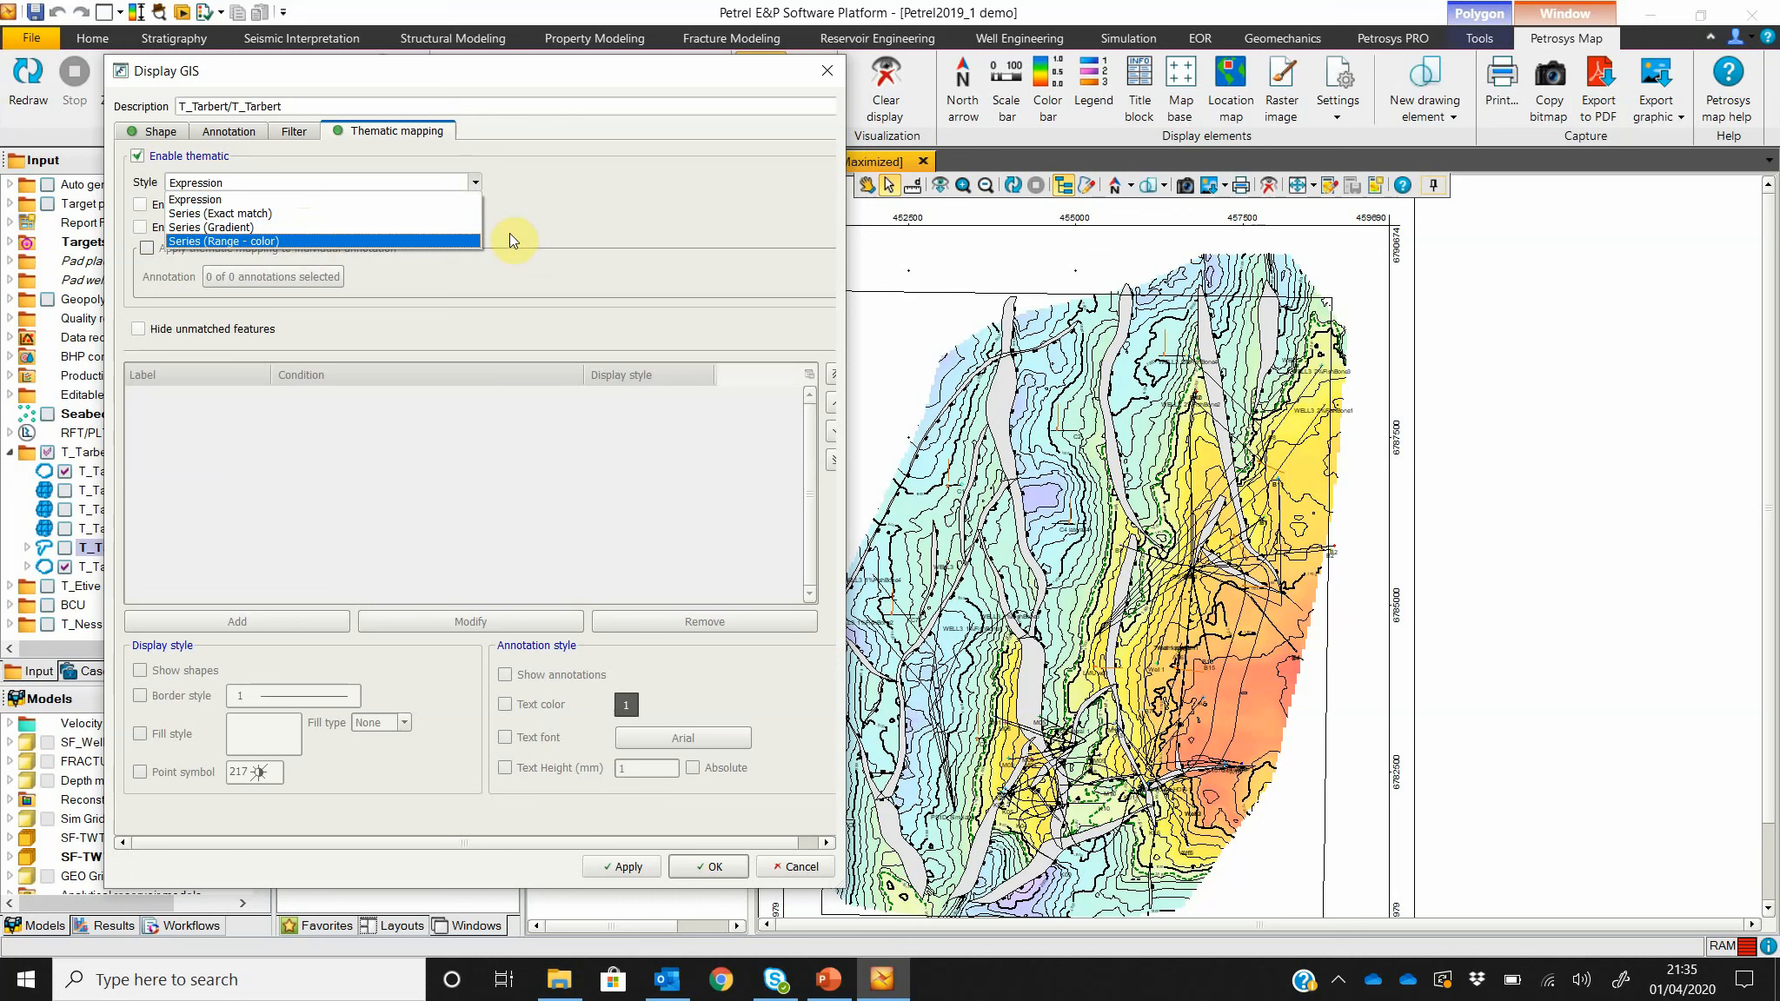
left_click(551, 227)
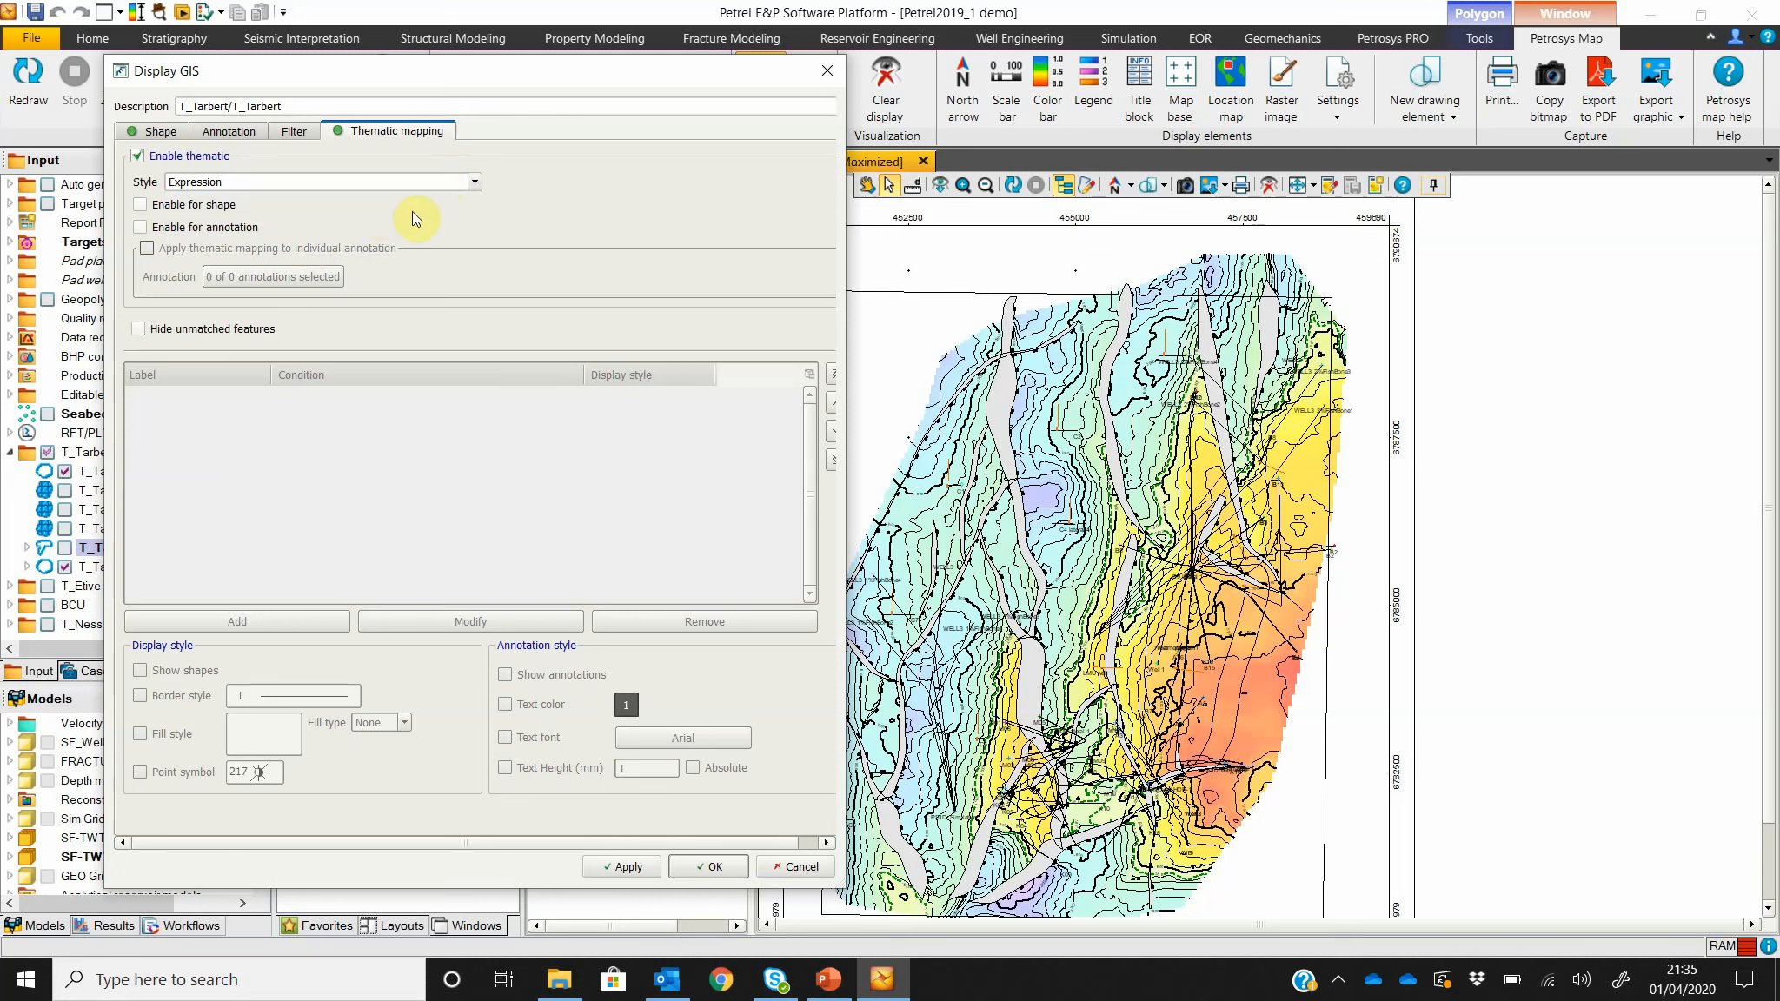
left_click(790, 867)
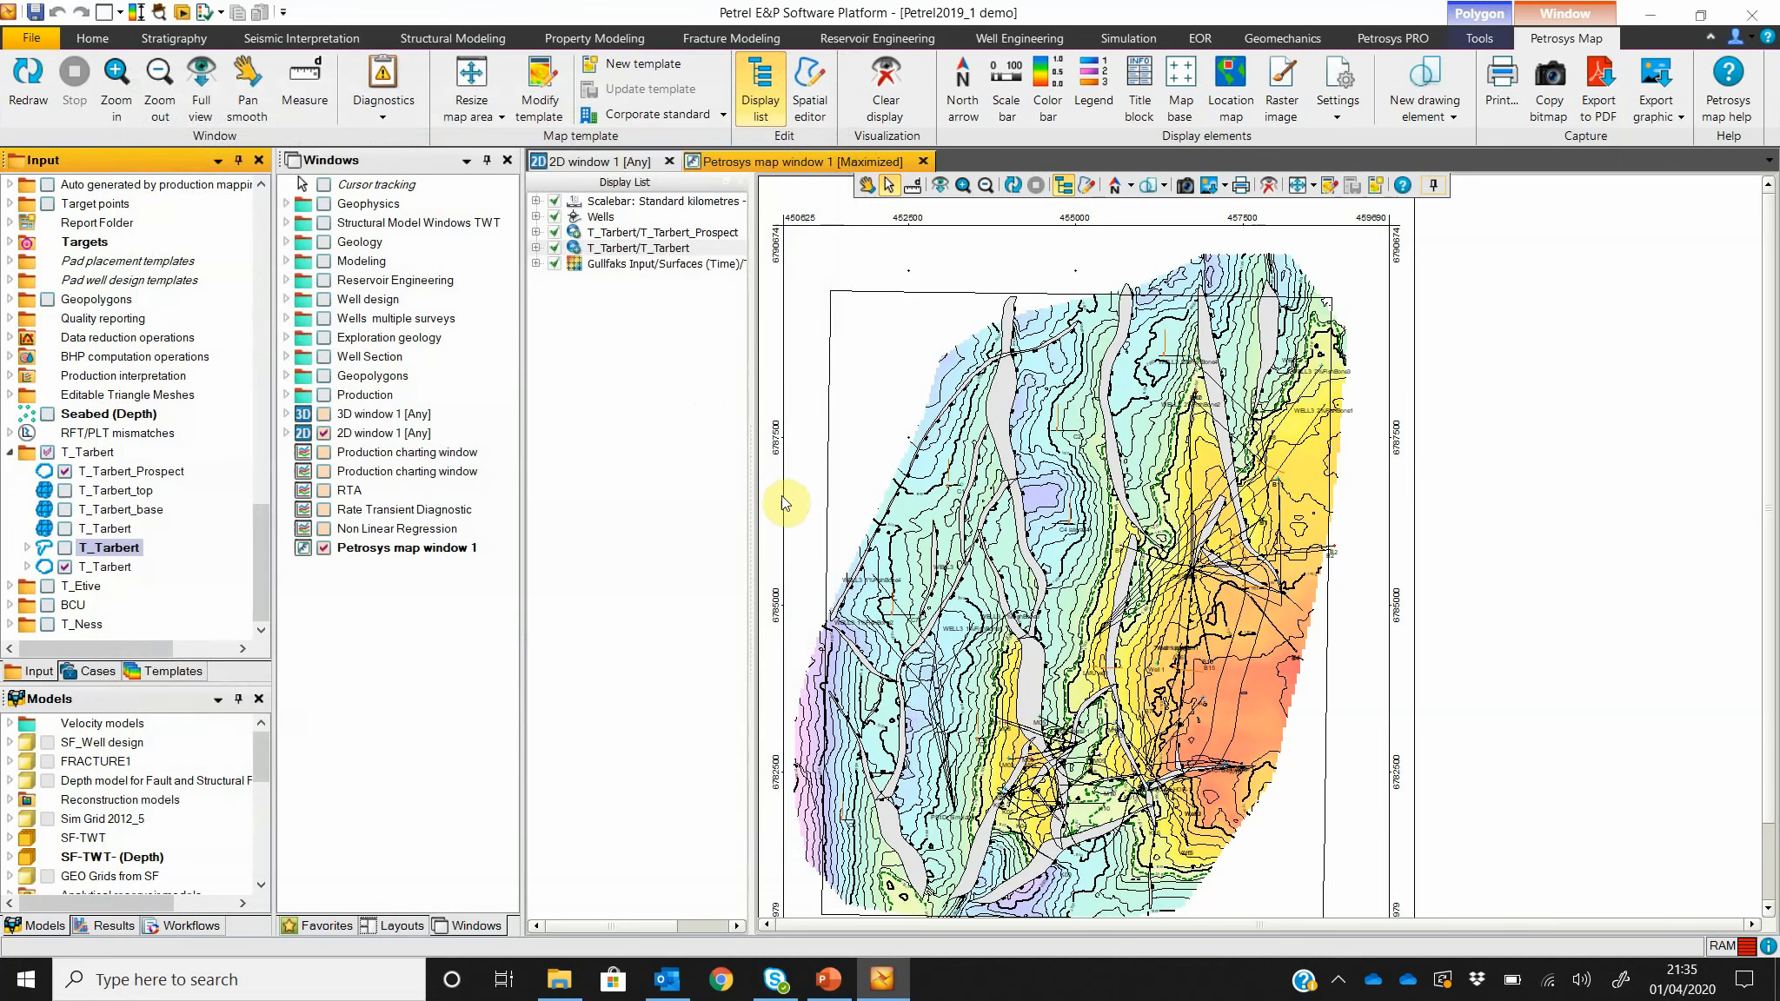
Step: In the Spatial Editor, move the upper-left vertex of the fault polygon beside well B8 onto the adjacent upper-right vertex
left_click(808, 86)
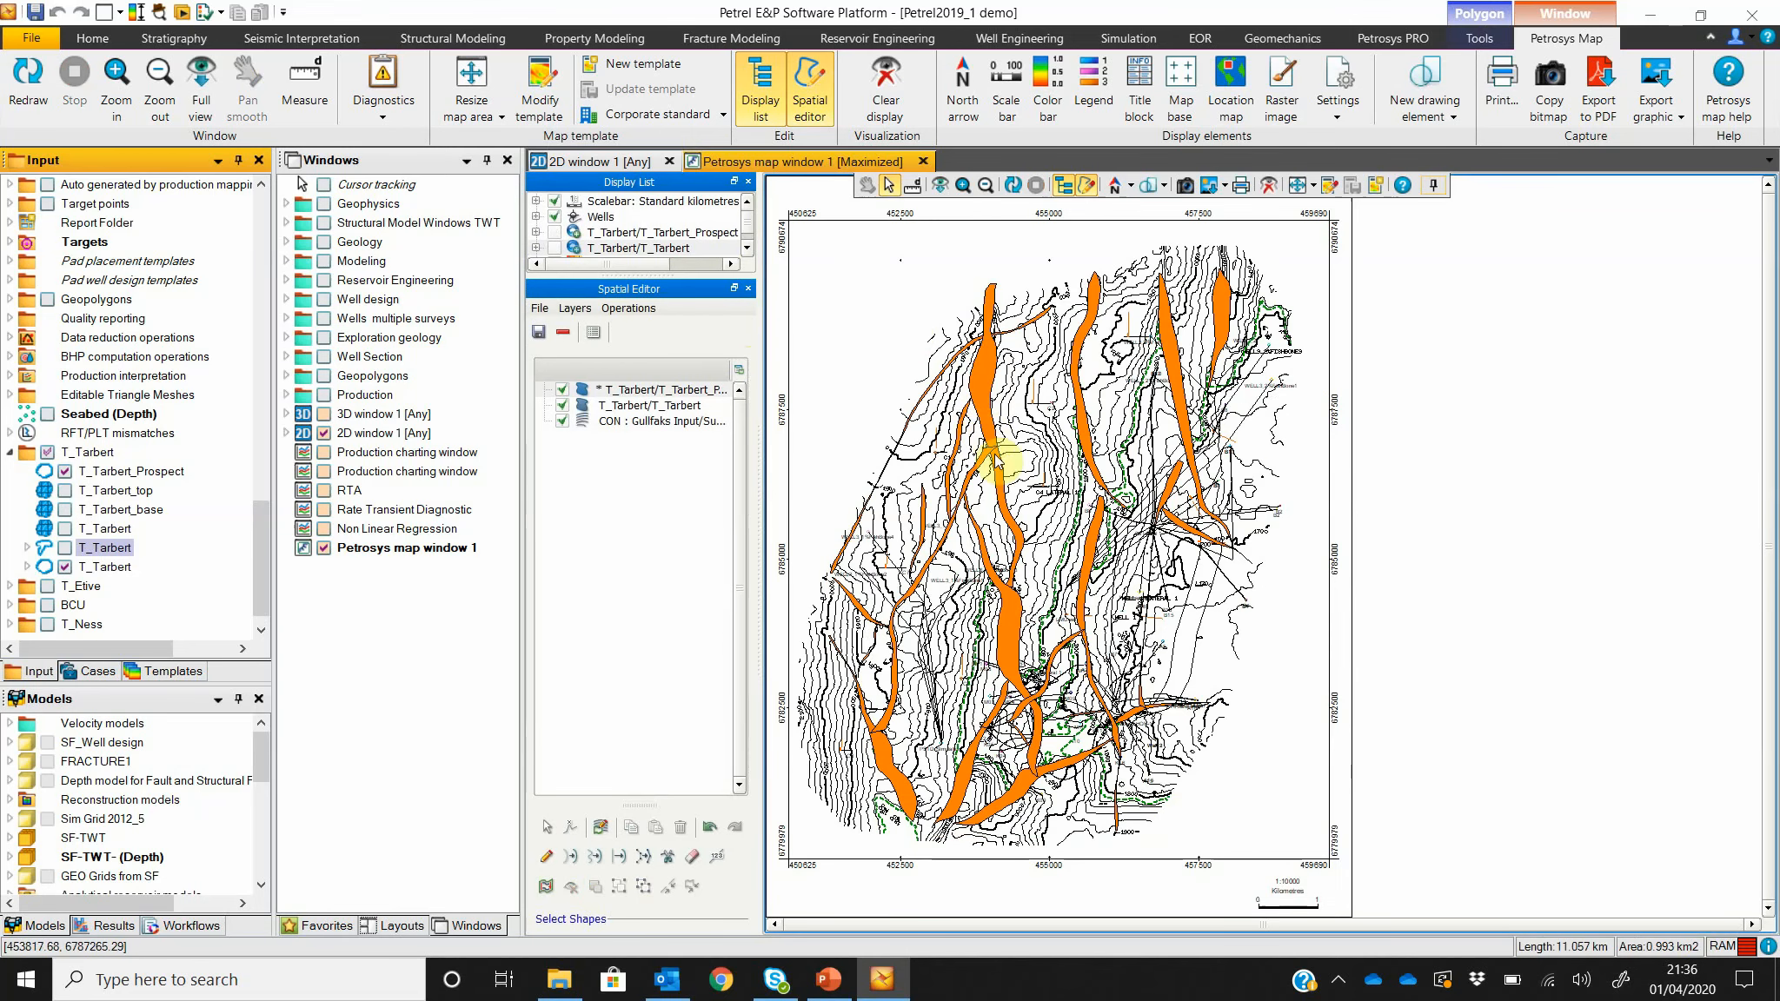
scroll(980, 713, "up", 2)
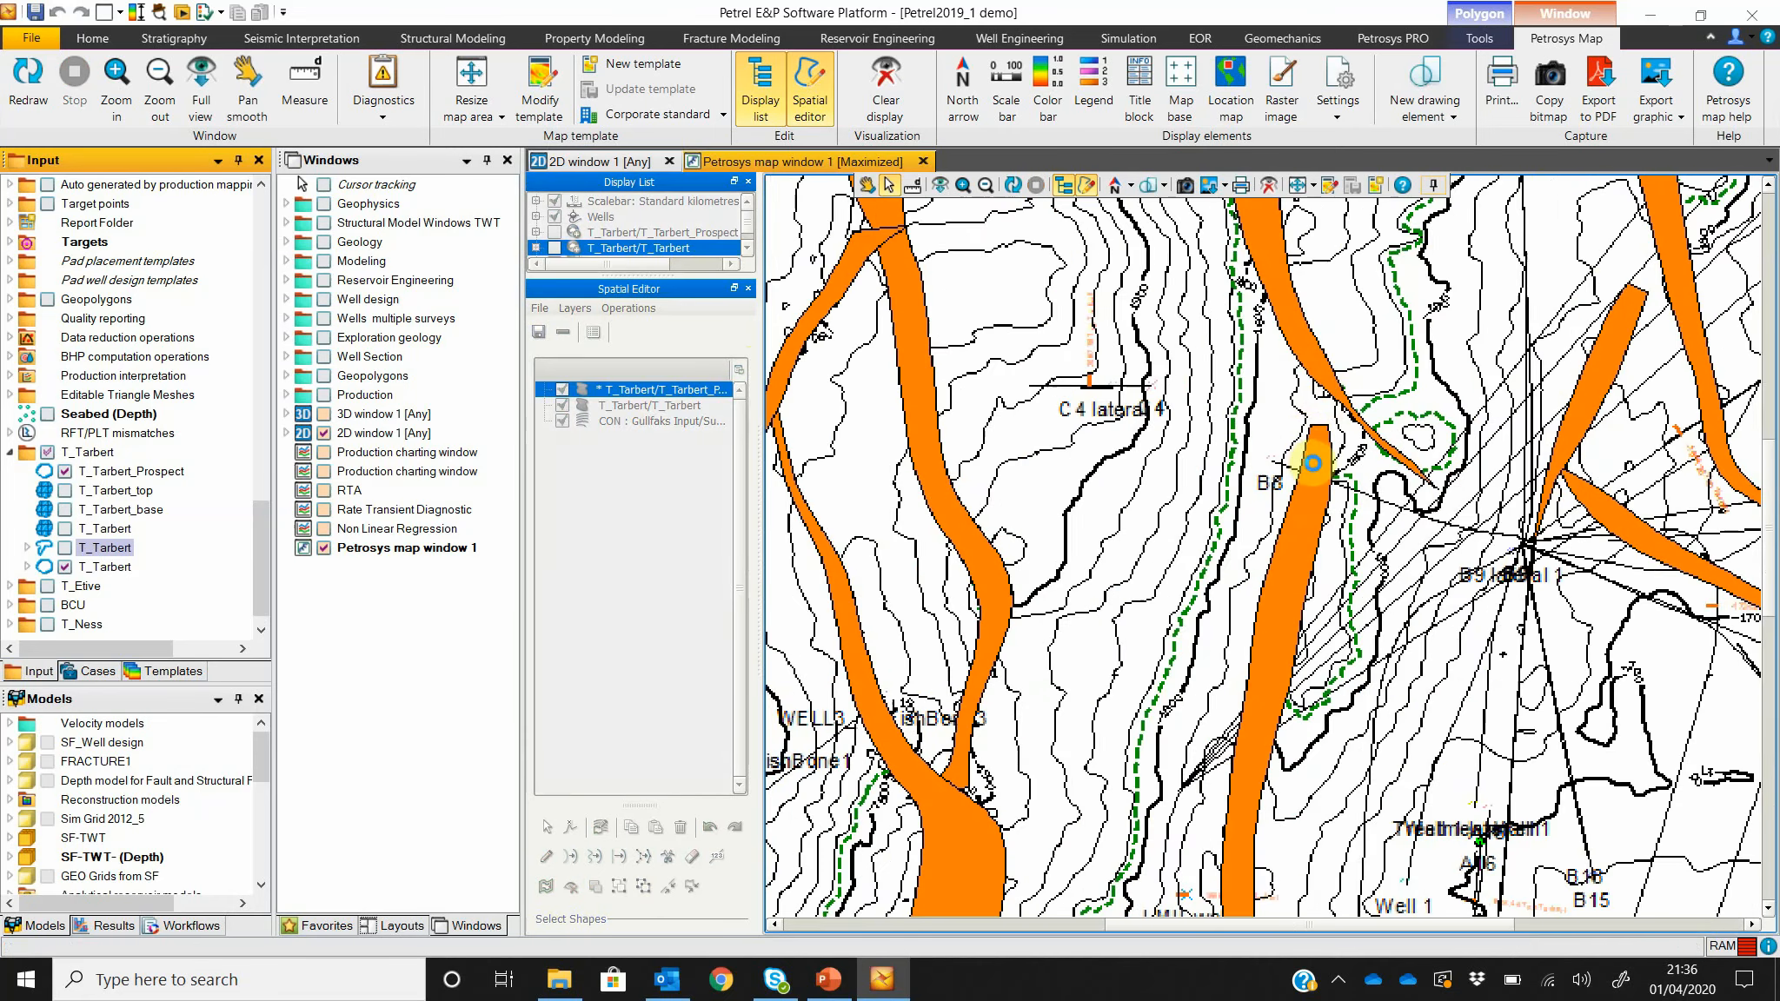
scroll(1312, 461, "up", 3)
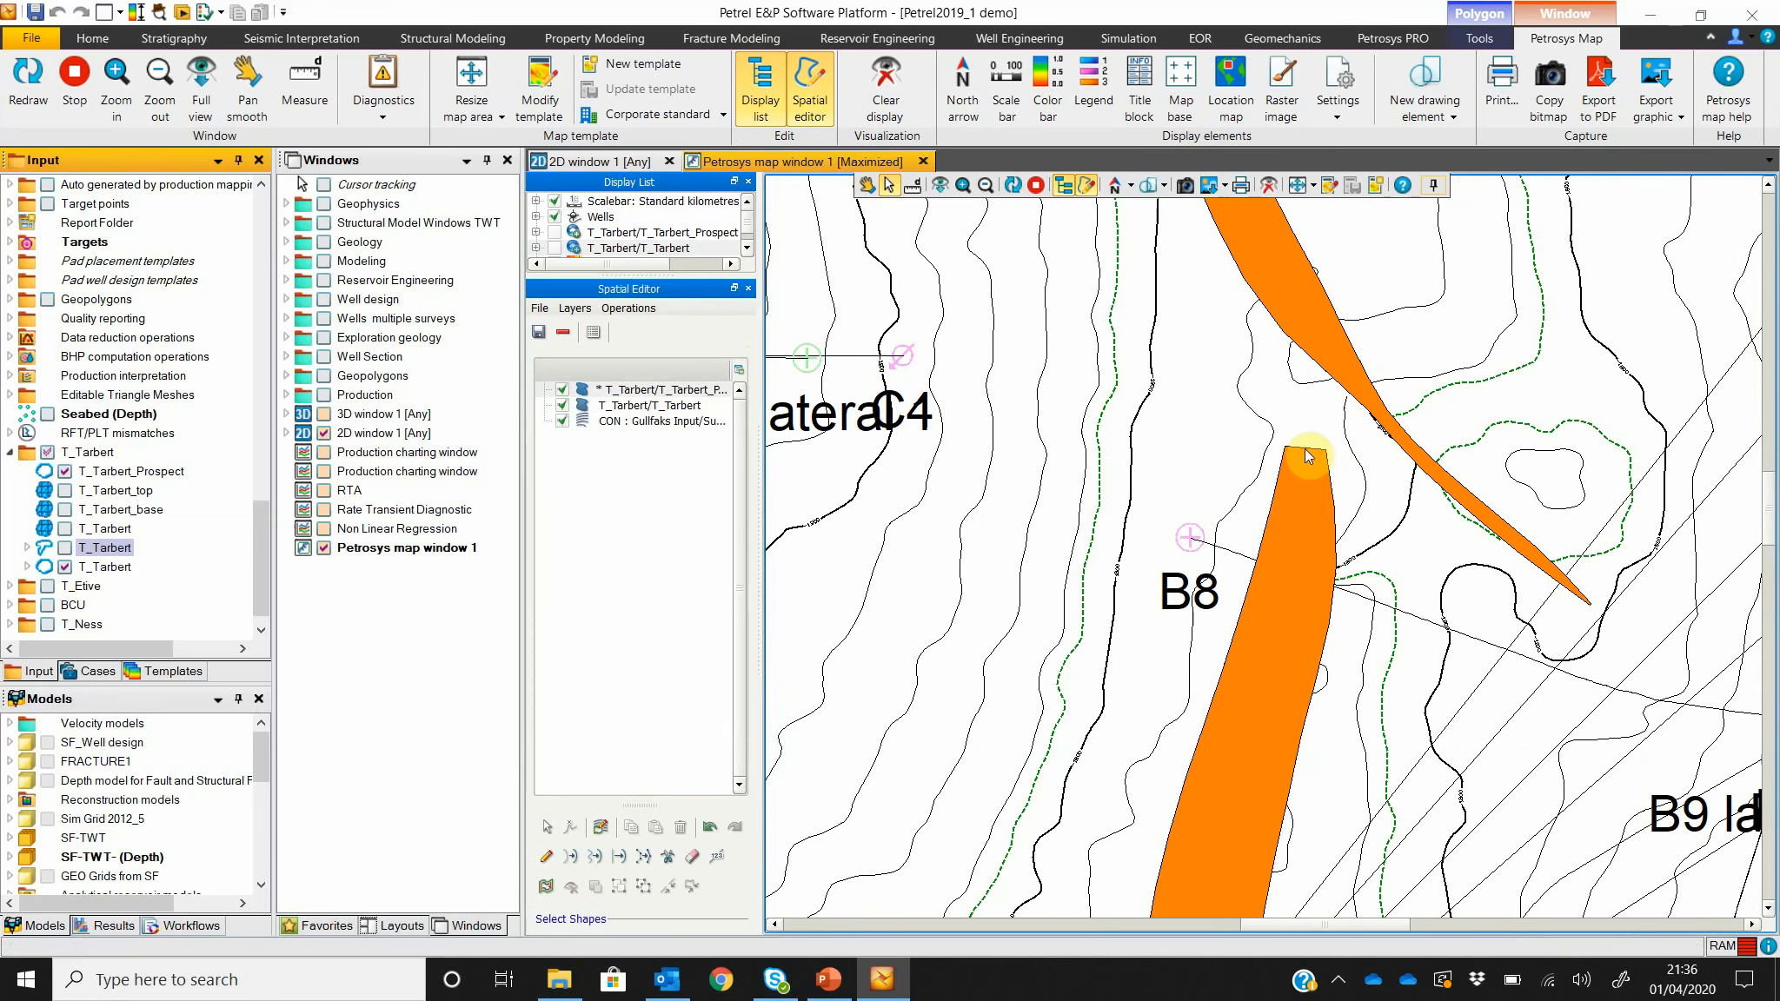
left_click(1297, 449)
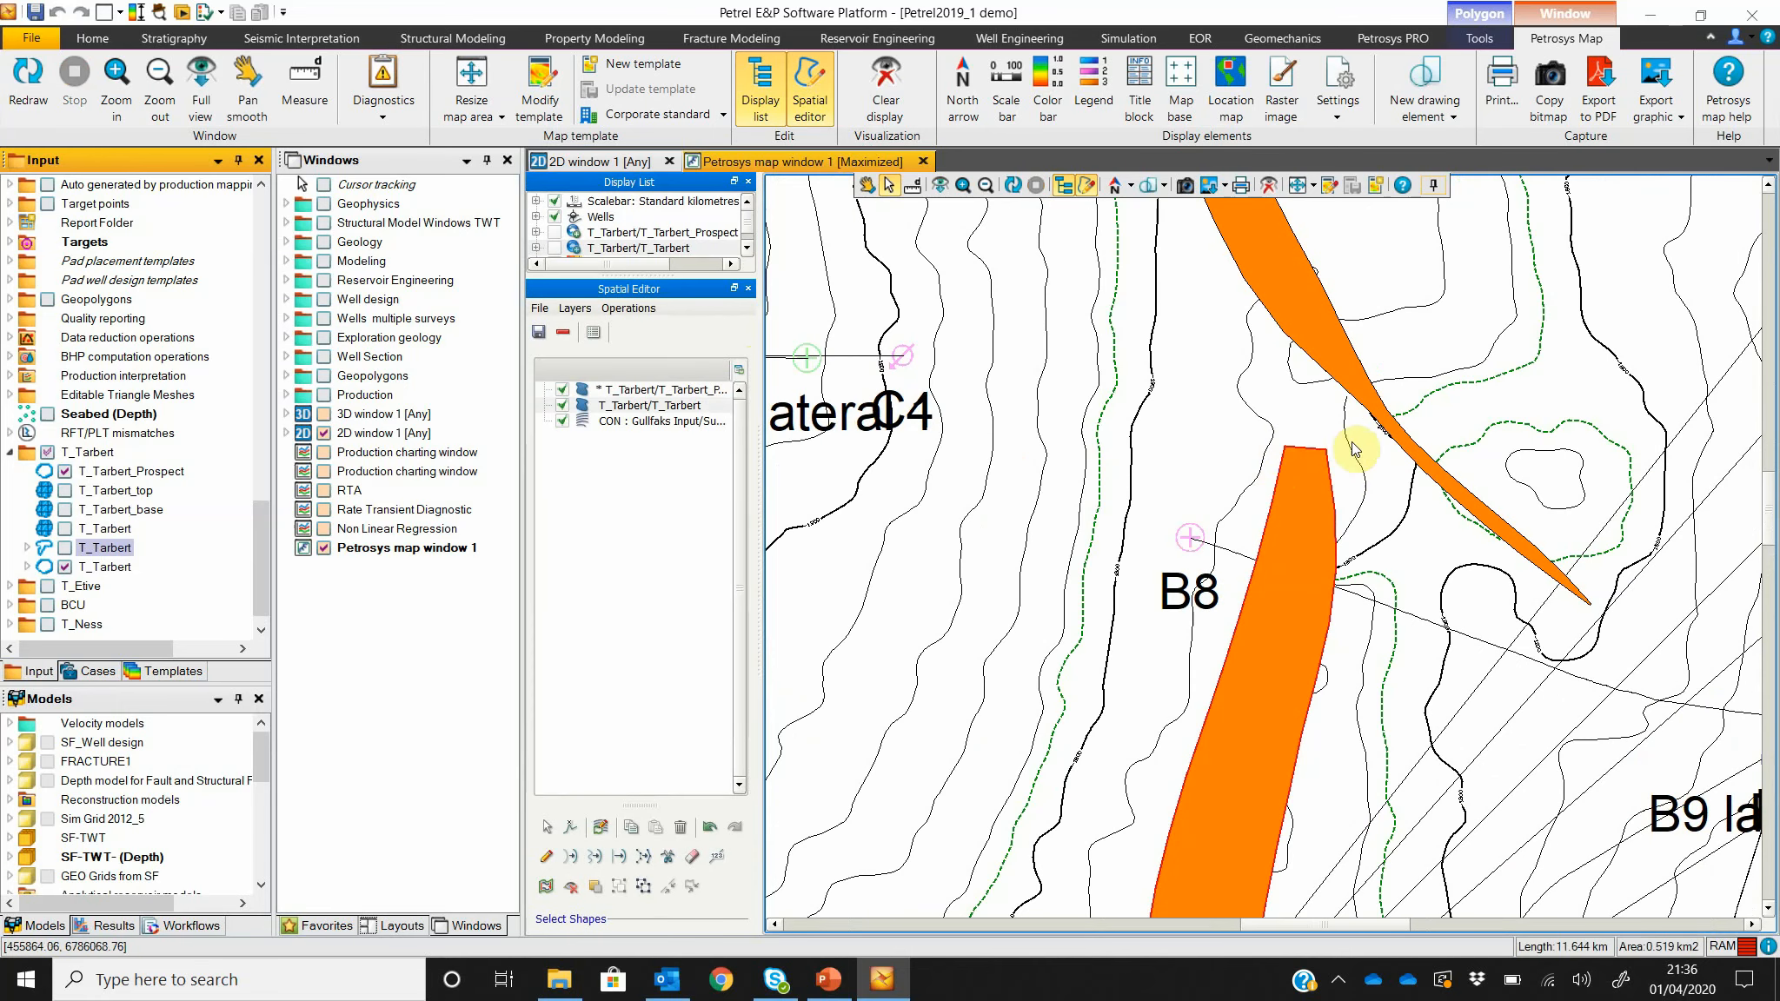
left_click(1288, 348)
left_click(1283, 468)
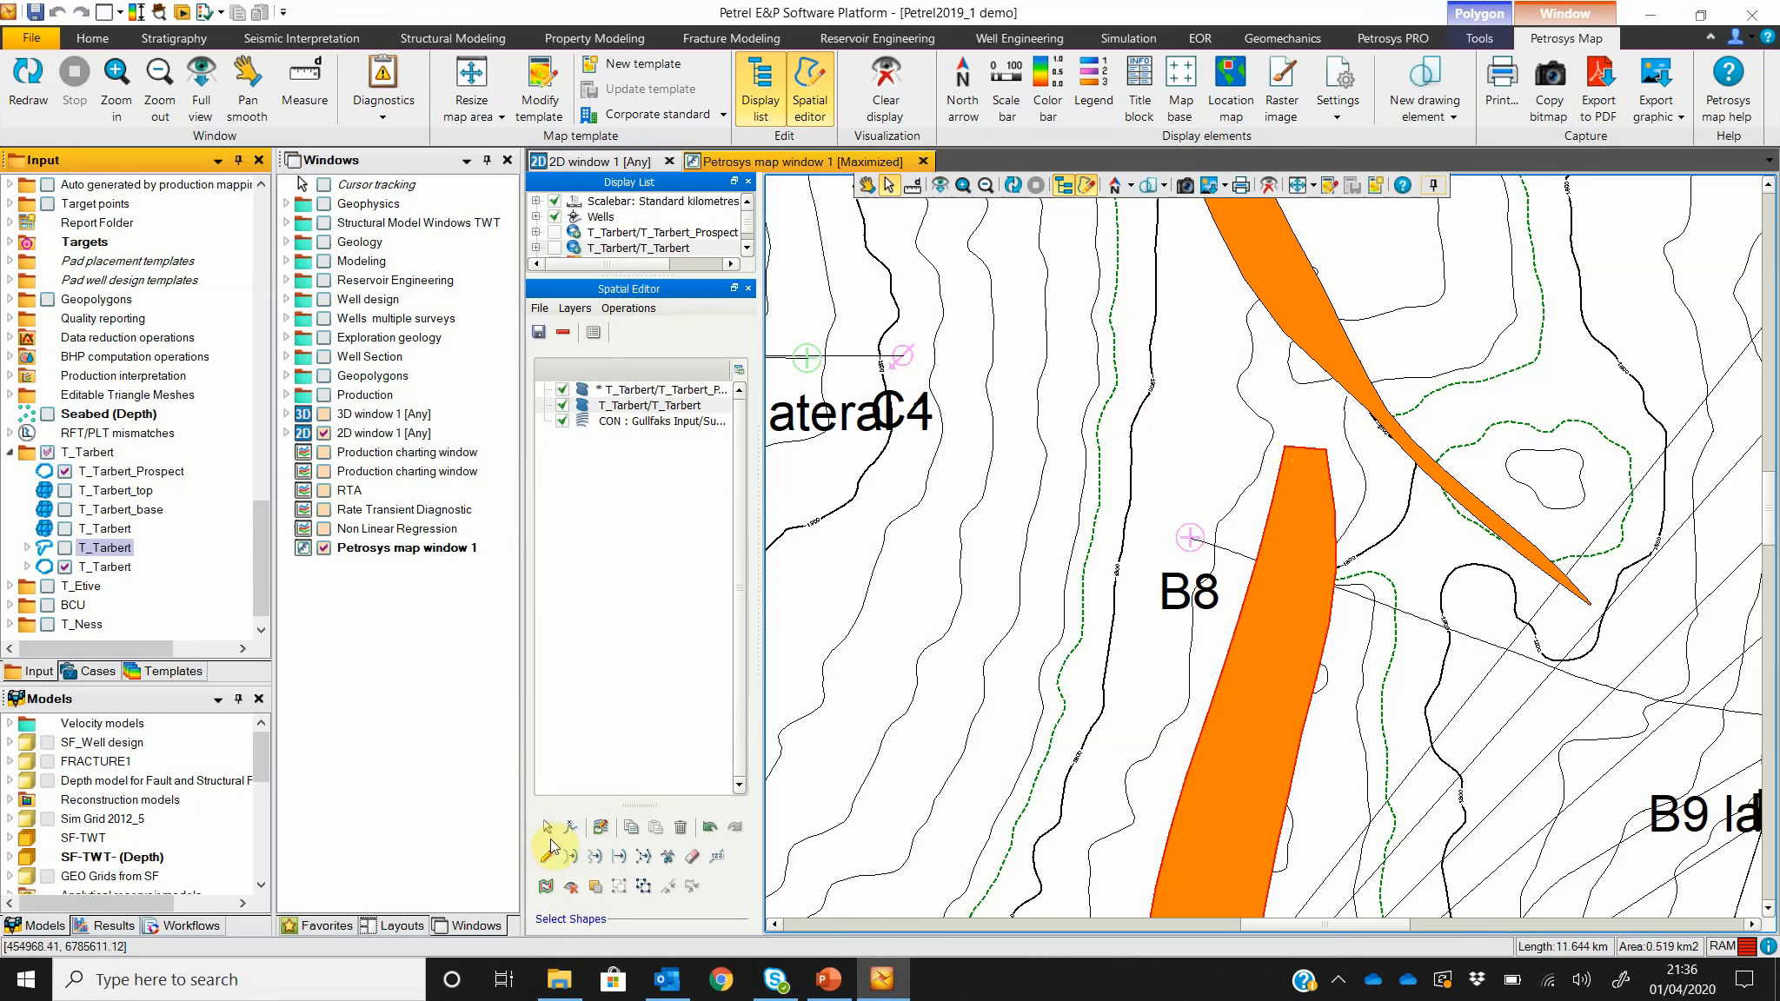
left_click(570, 856)
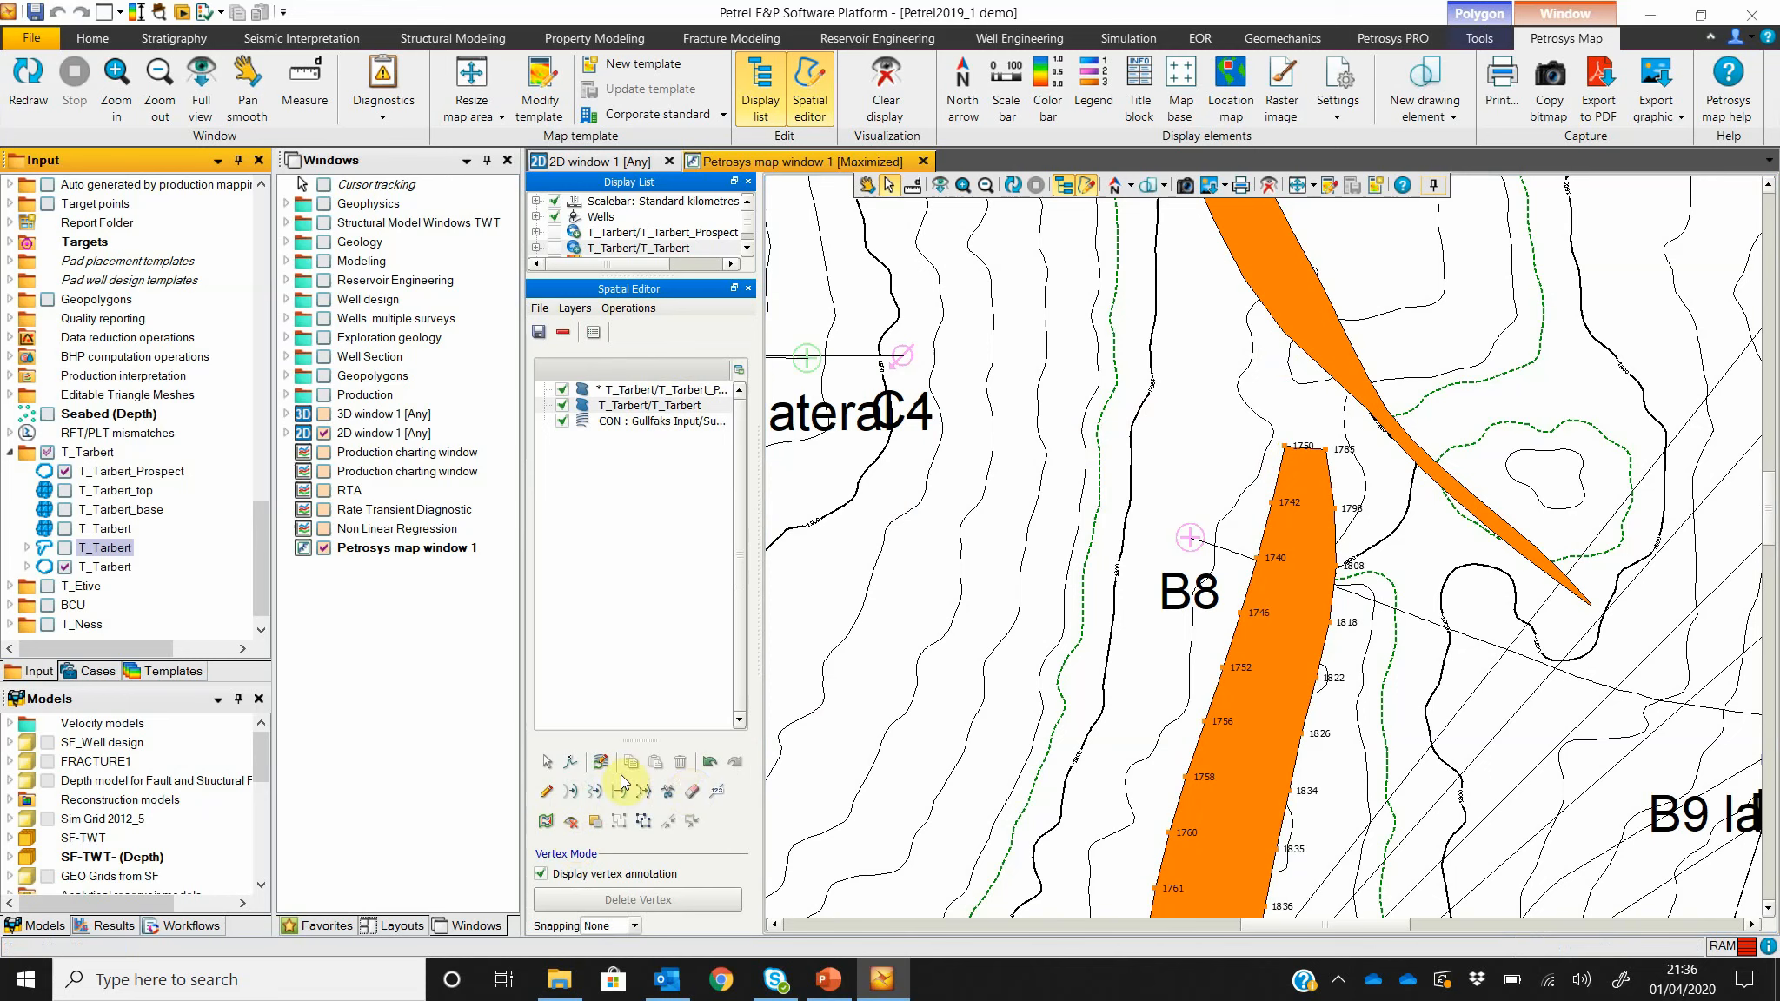
left_click(569, 763)
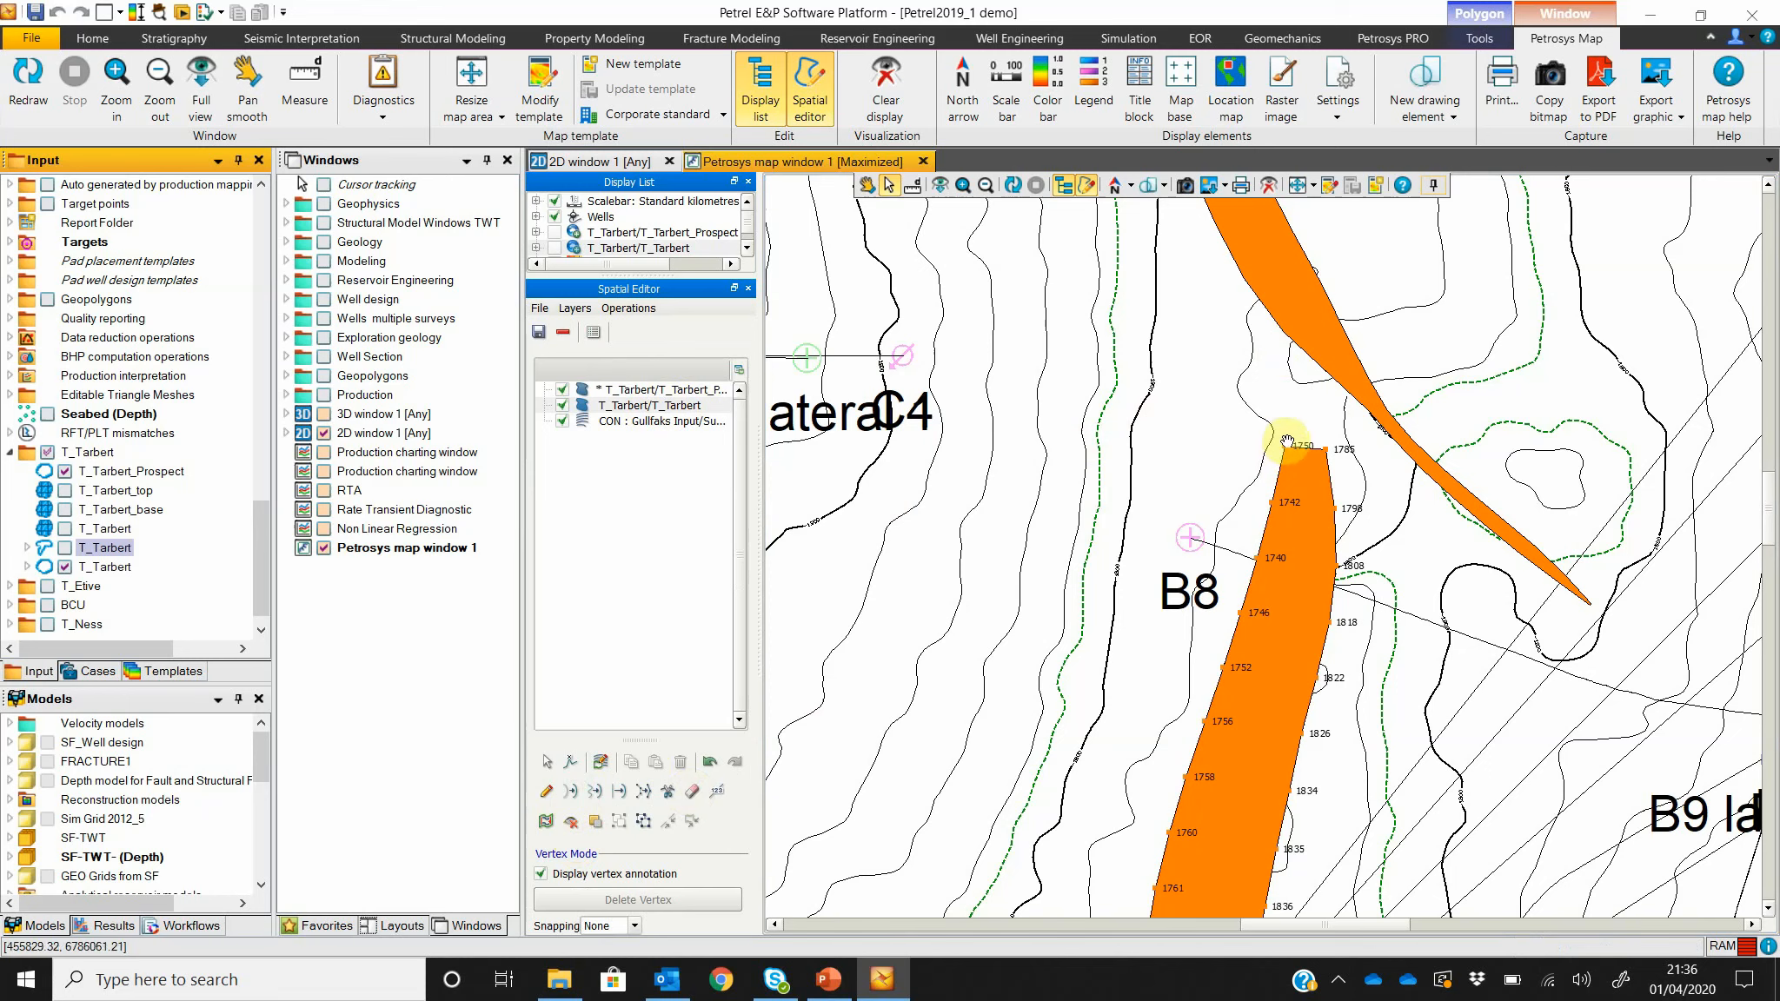
left_click_drag(1288, 443, 1325, 448)
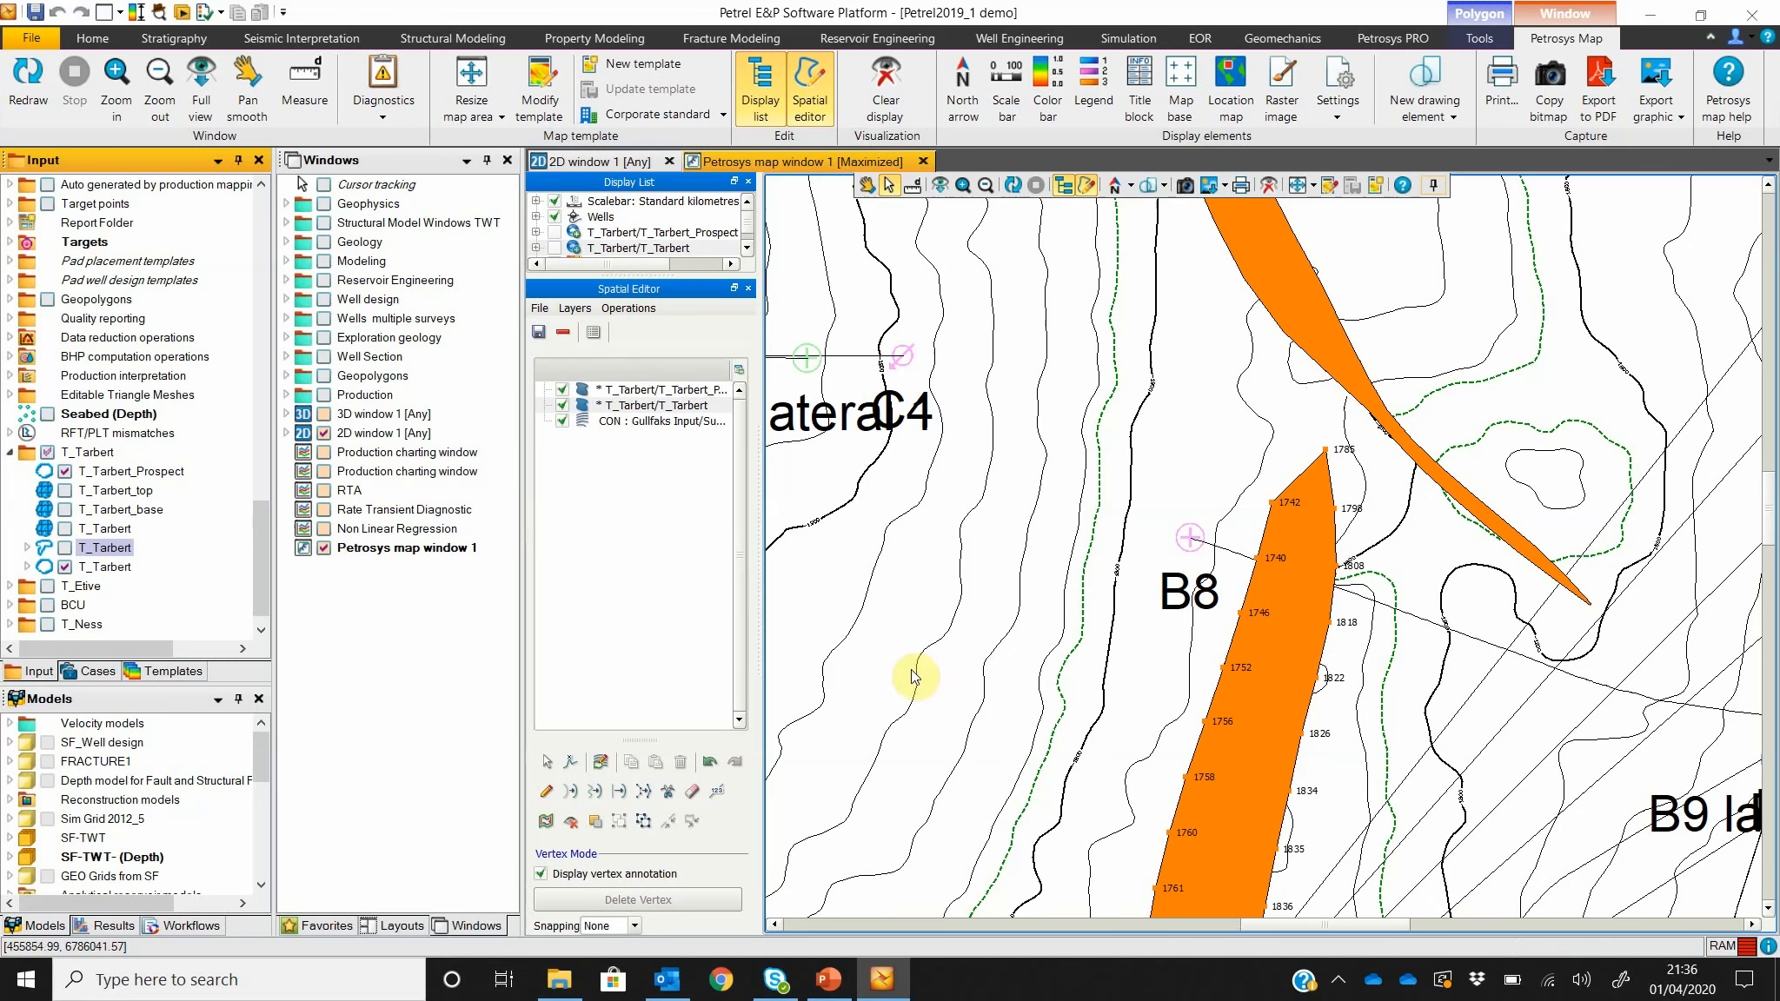
Step: Show the spatial data table and select the fault polygon's tip vertex to view its attributes and coordinates
left_click(593, 332)
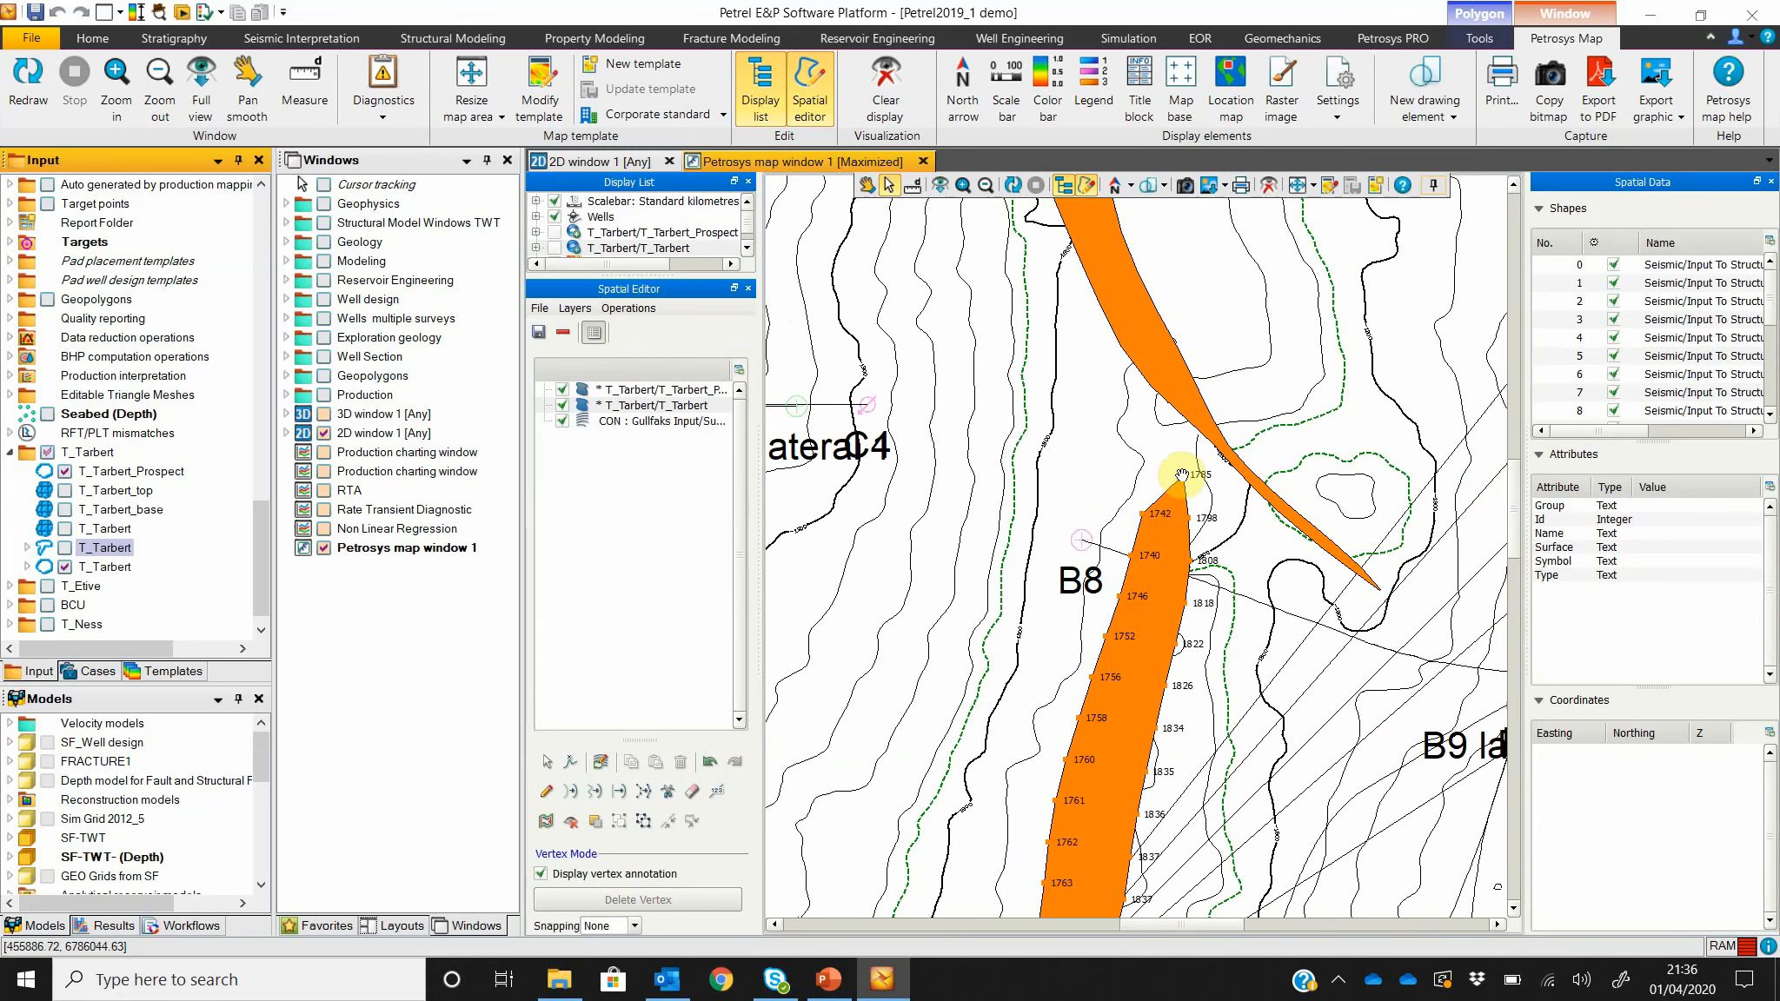
left_click(1182, 474)
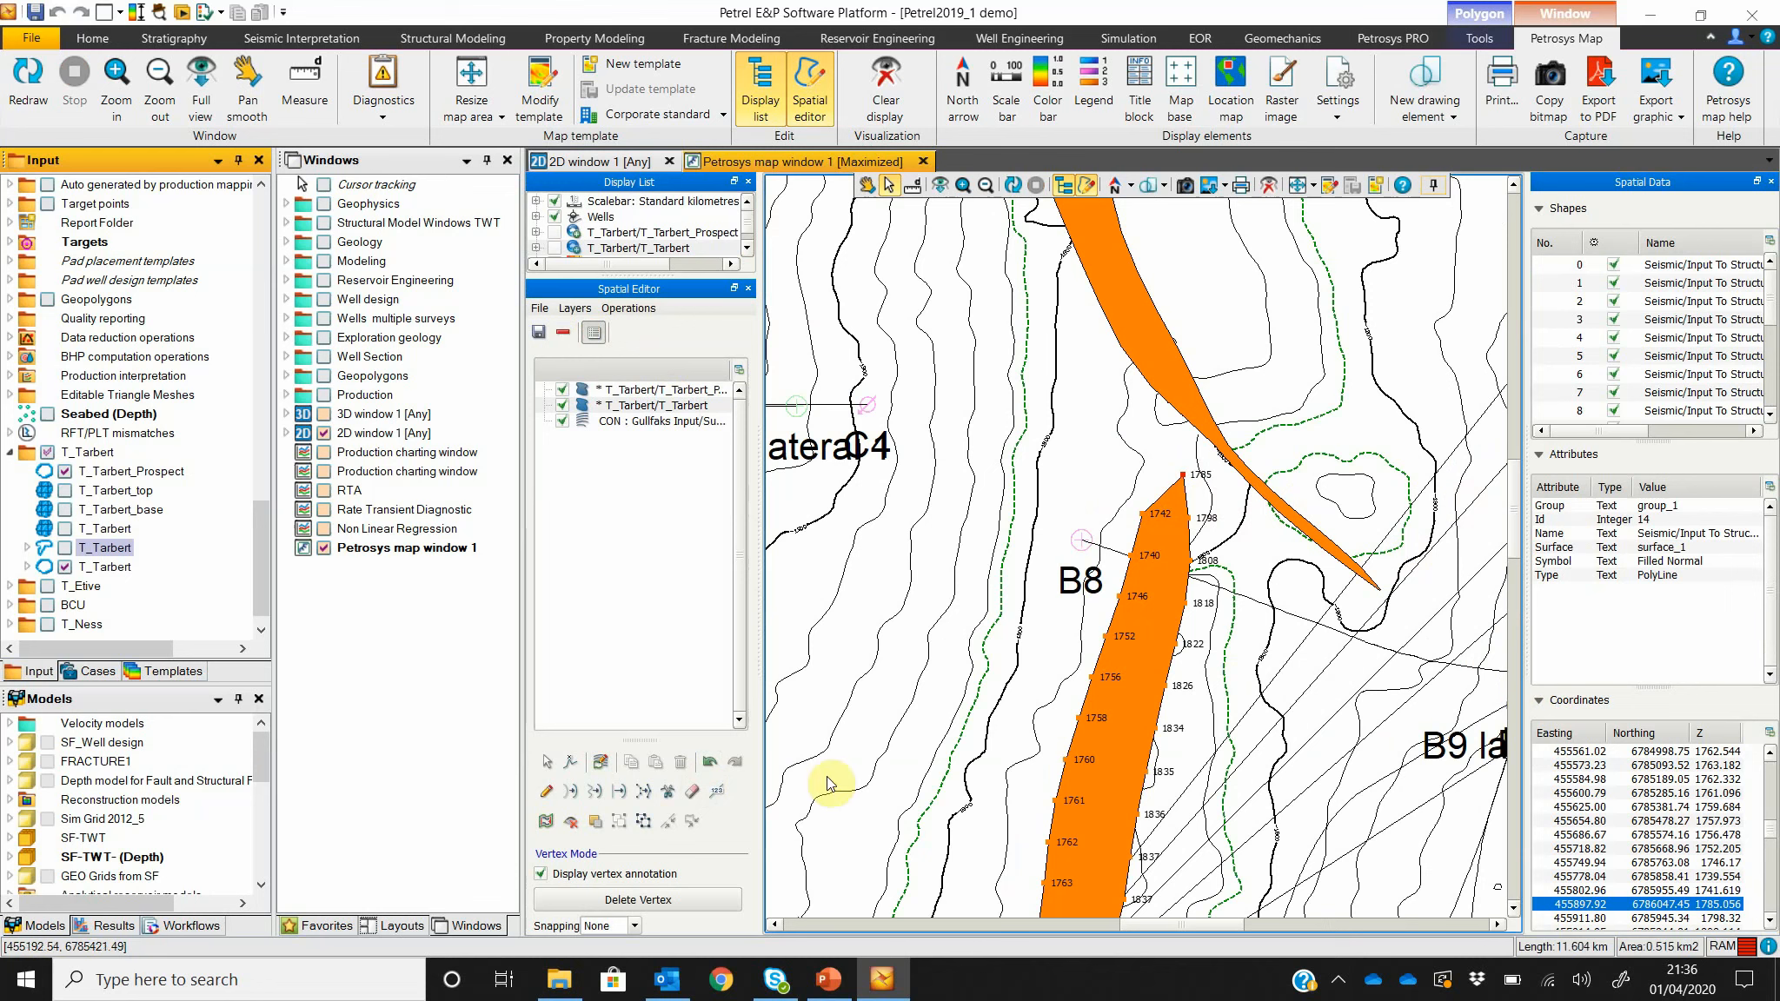
Step: Erase the outline at the northern tip of the fault polygon beside well B8
left_click(692, 790)
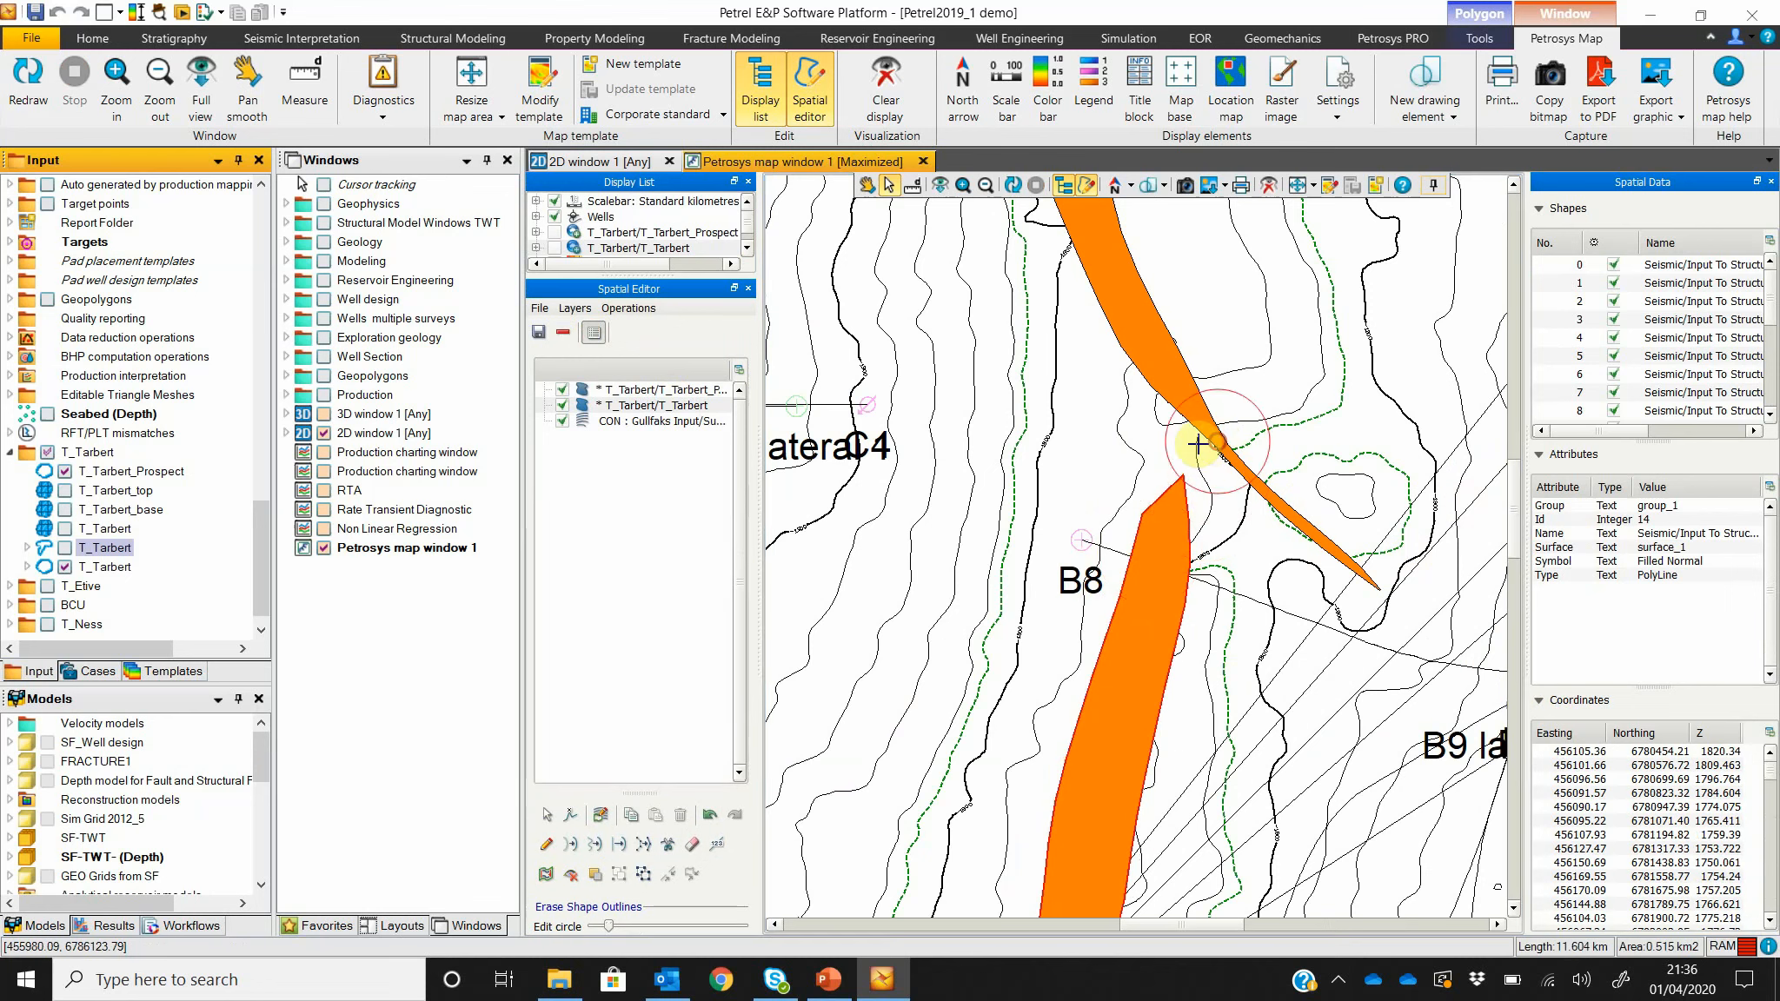
left_click_drag(1198, 444, 1167, 495)
left_click(1167, 494)
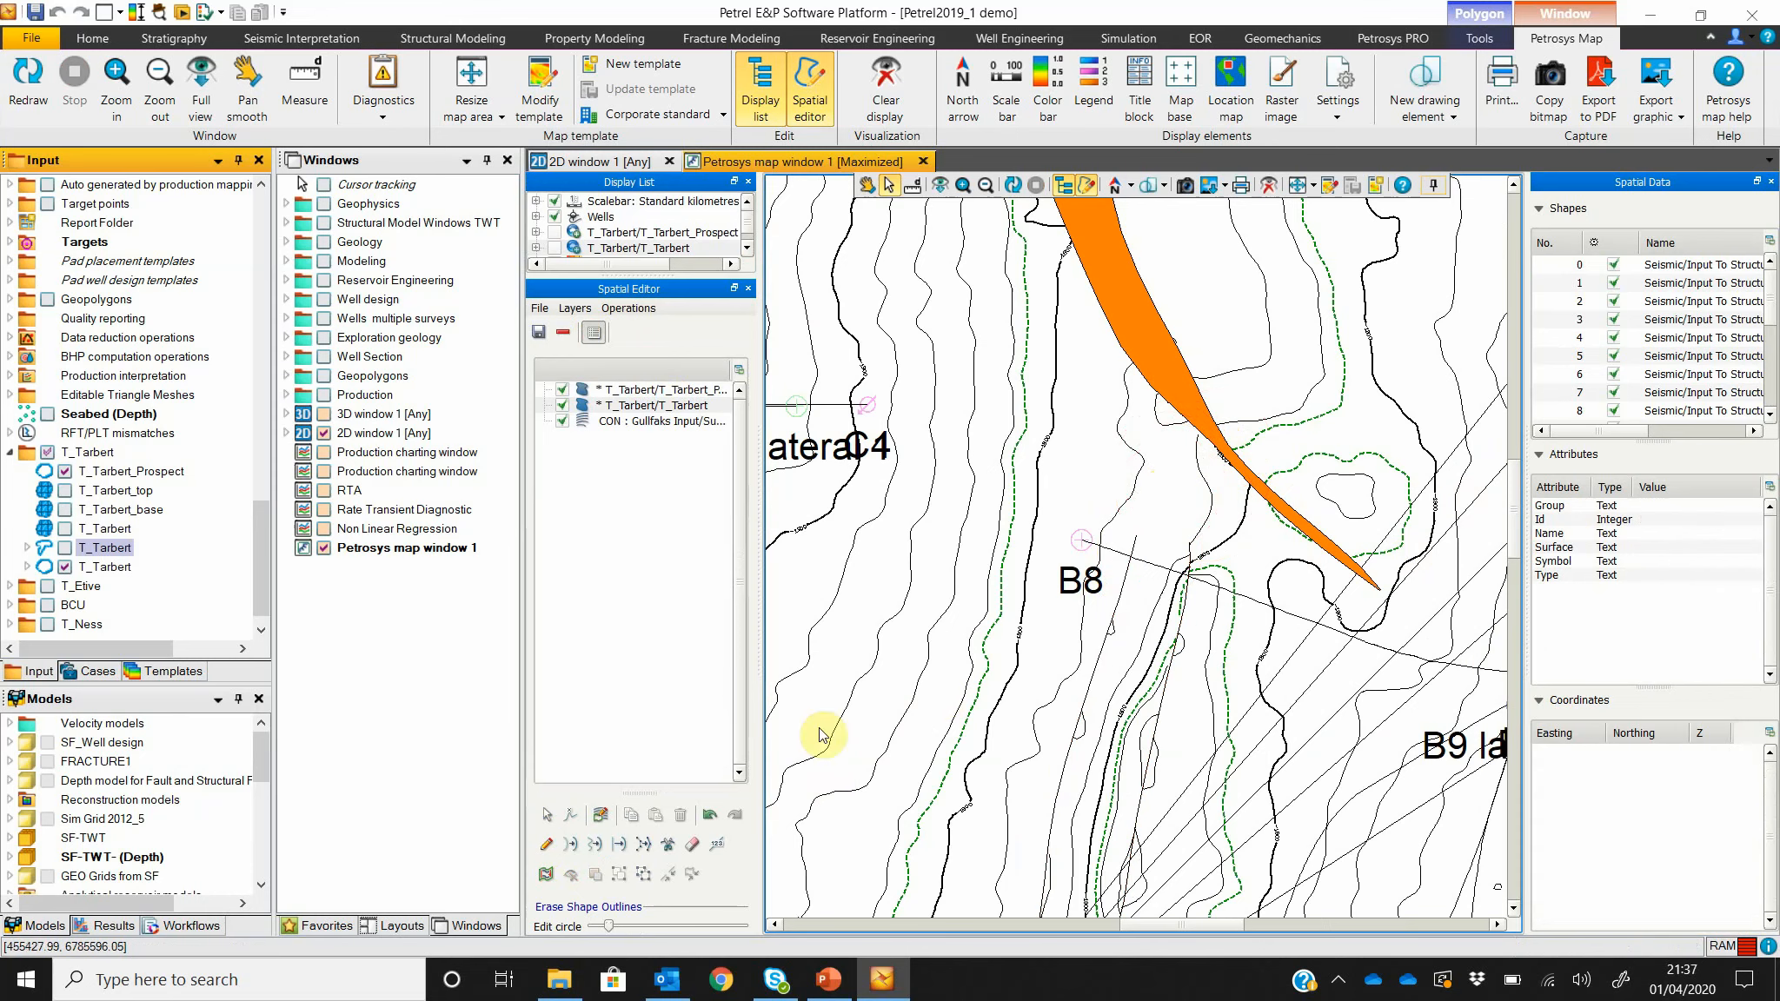
Step: Digitize a new tip for the opened fault outline, extending it north to the neighboring fault and joining back to its other end
left_click(548, 841)
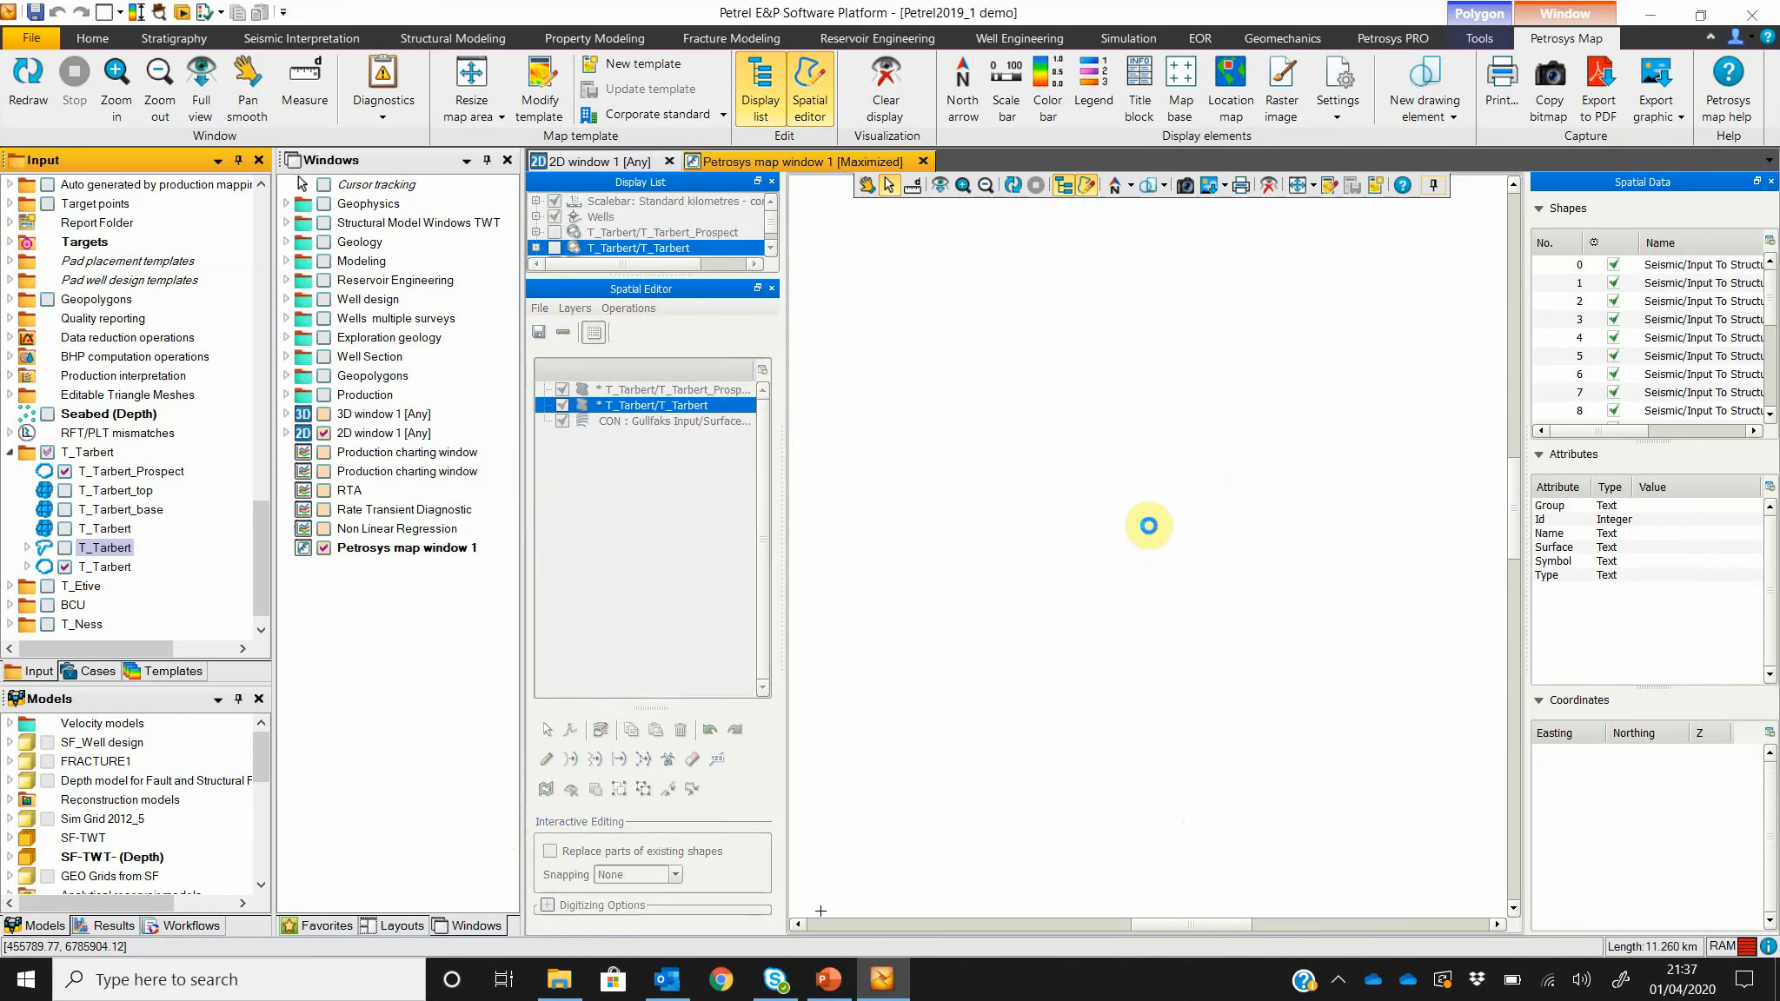
left_click(1147, 536)
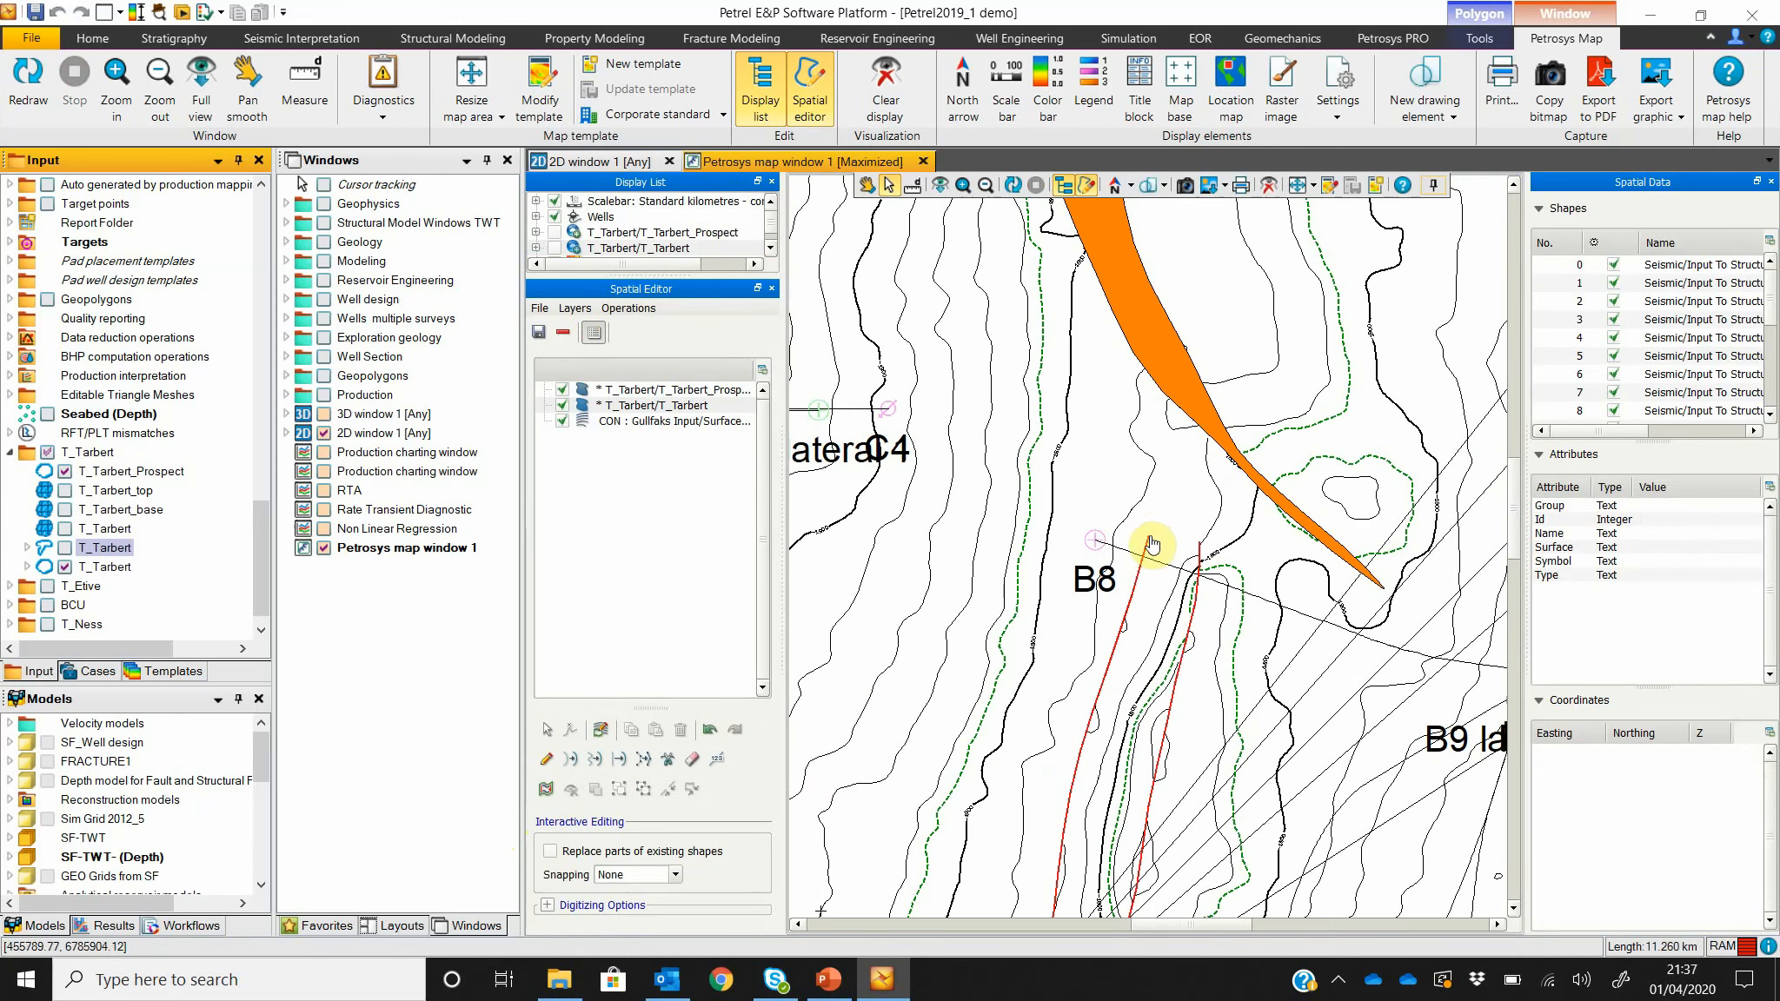
mouse_move(1147, 513)
left_mouse_down()
mouse_move(1111, 426)
mouse_move(1208, 349)
mouse_move(1385, 287)
mouse_move(1411, 397)
mouse_move(1371, 469)
mouse_move(1366, 448)
left_mouse_up()
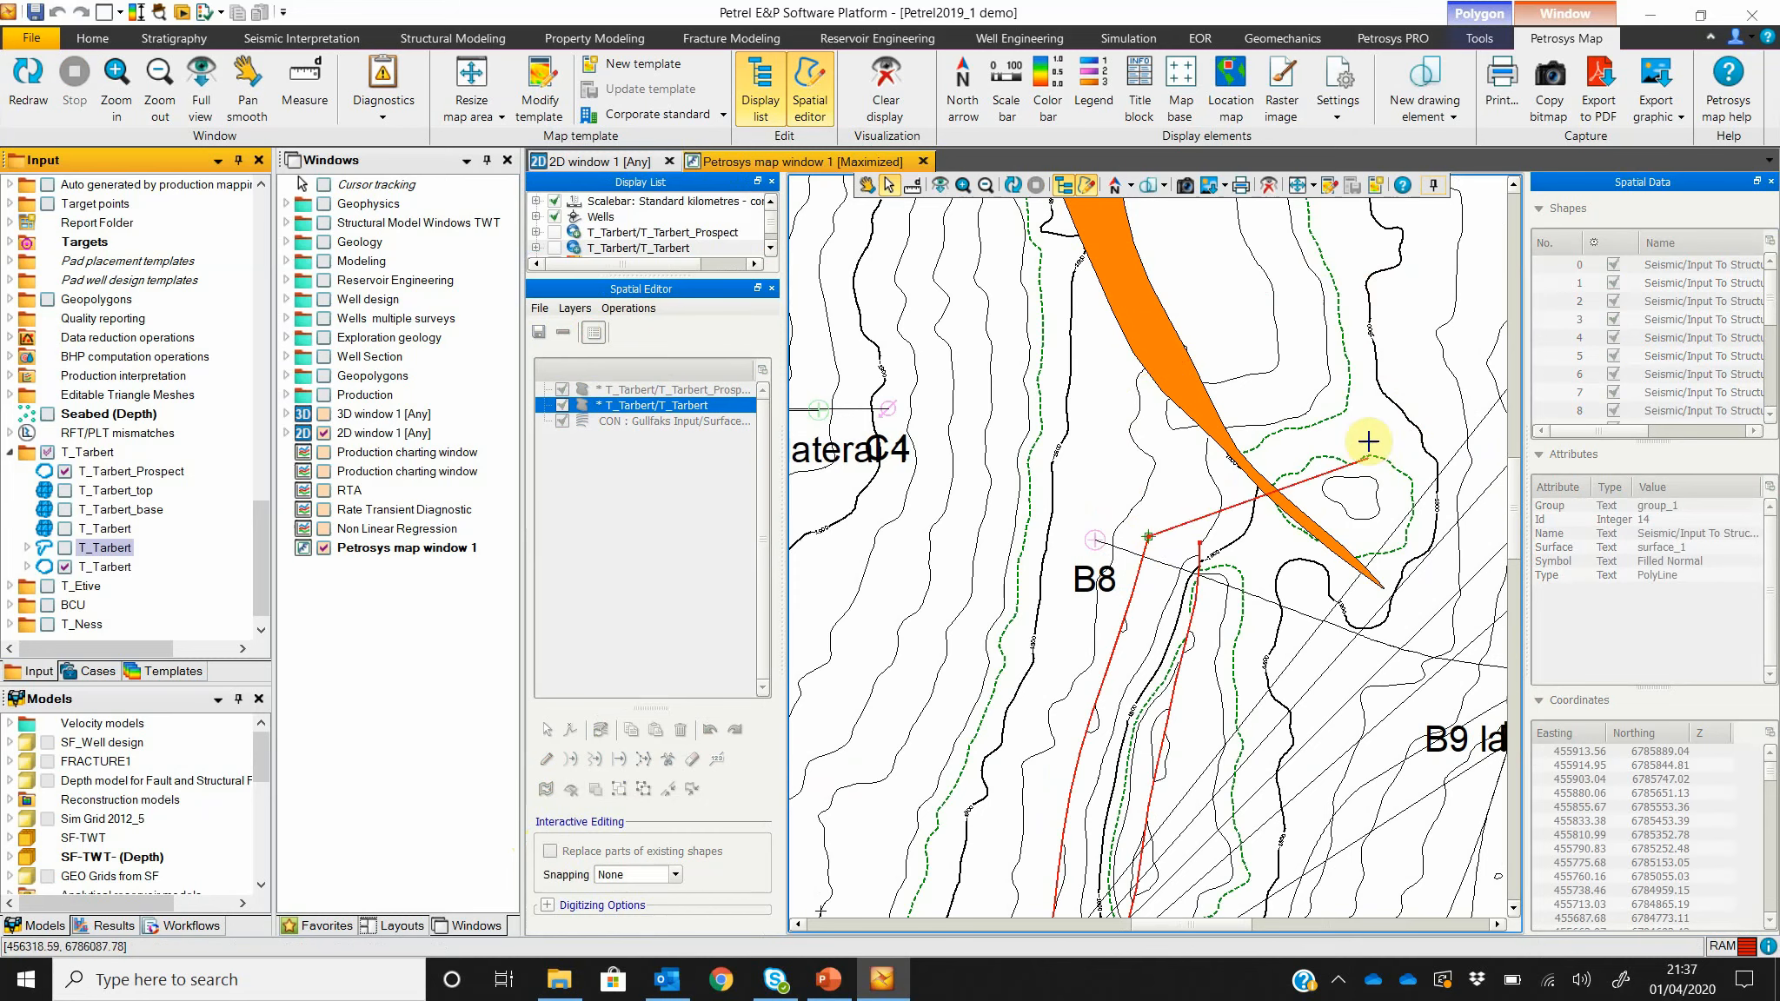
left_click(1163, 492)
left_click(1183, 453)
left_click(1193, 414)
left_click(1195, 498)
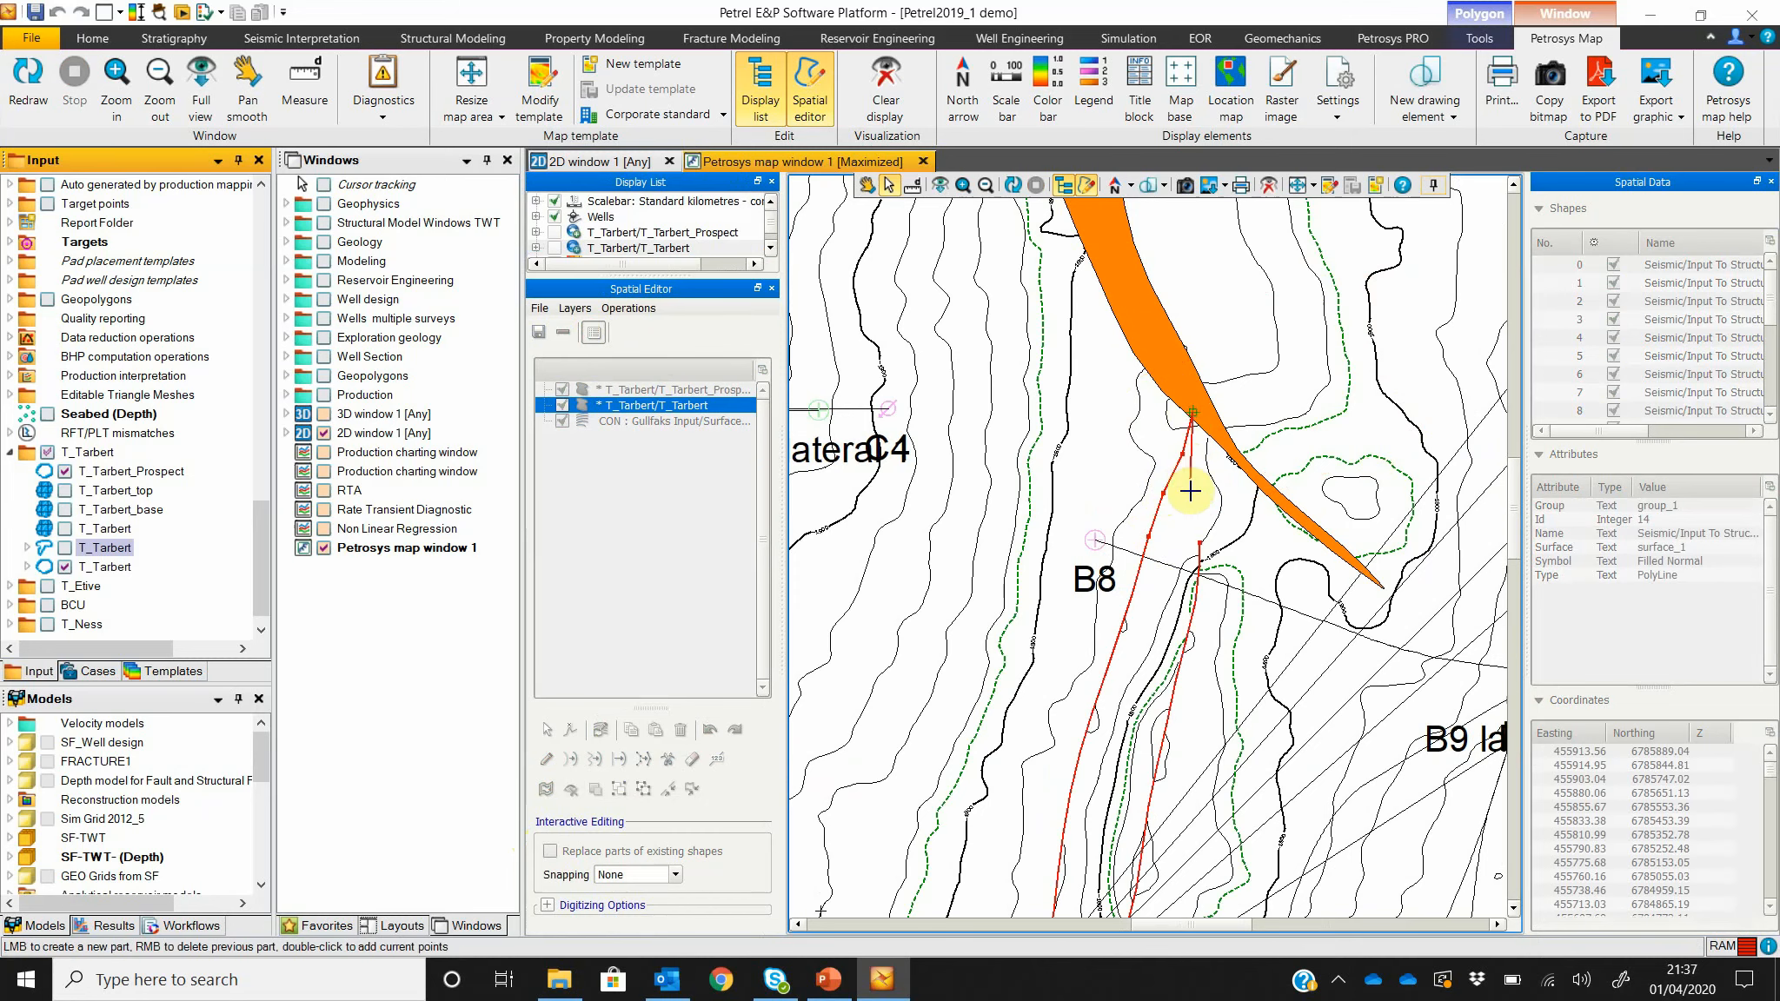
double_click(1201, 545)
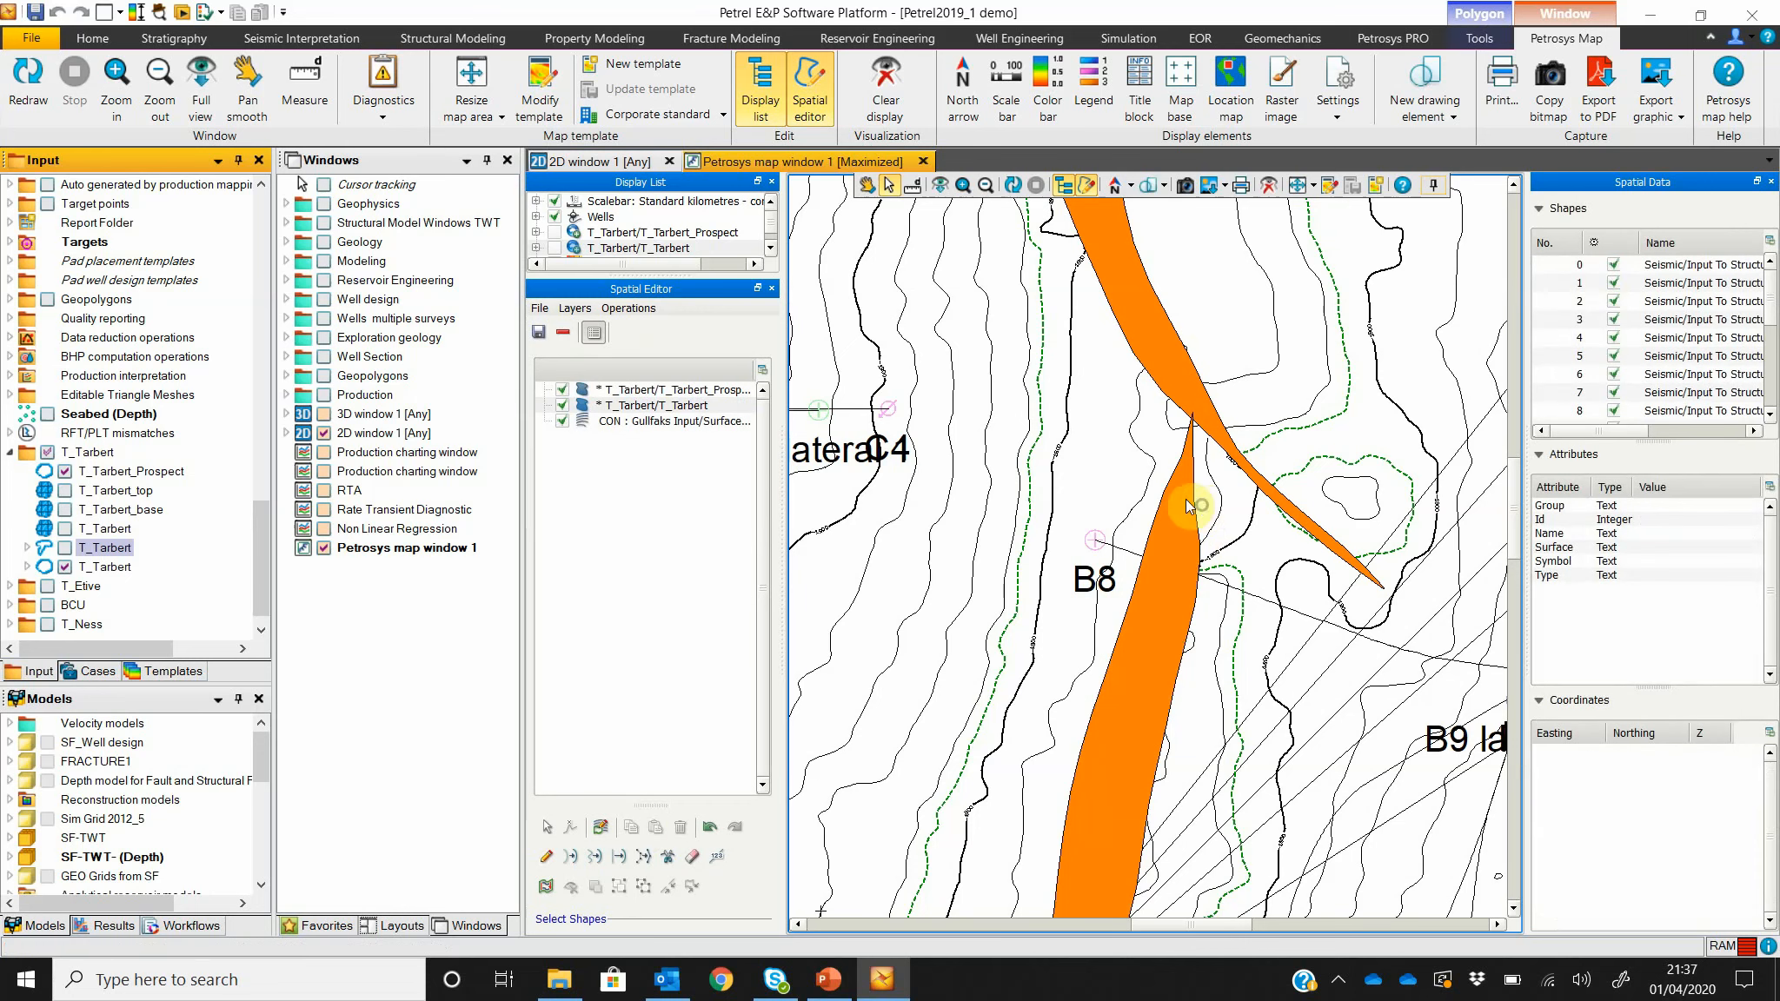
Step: Smooth the outline of the fault polygon beside well B8 with the Interactive method
left_click(595, 858)
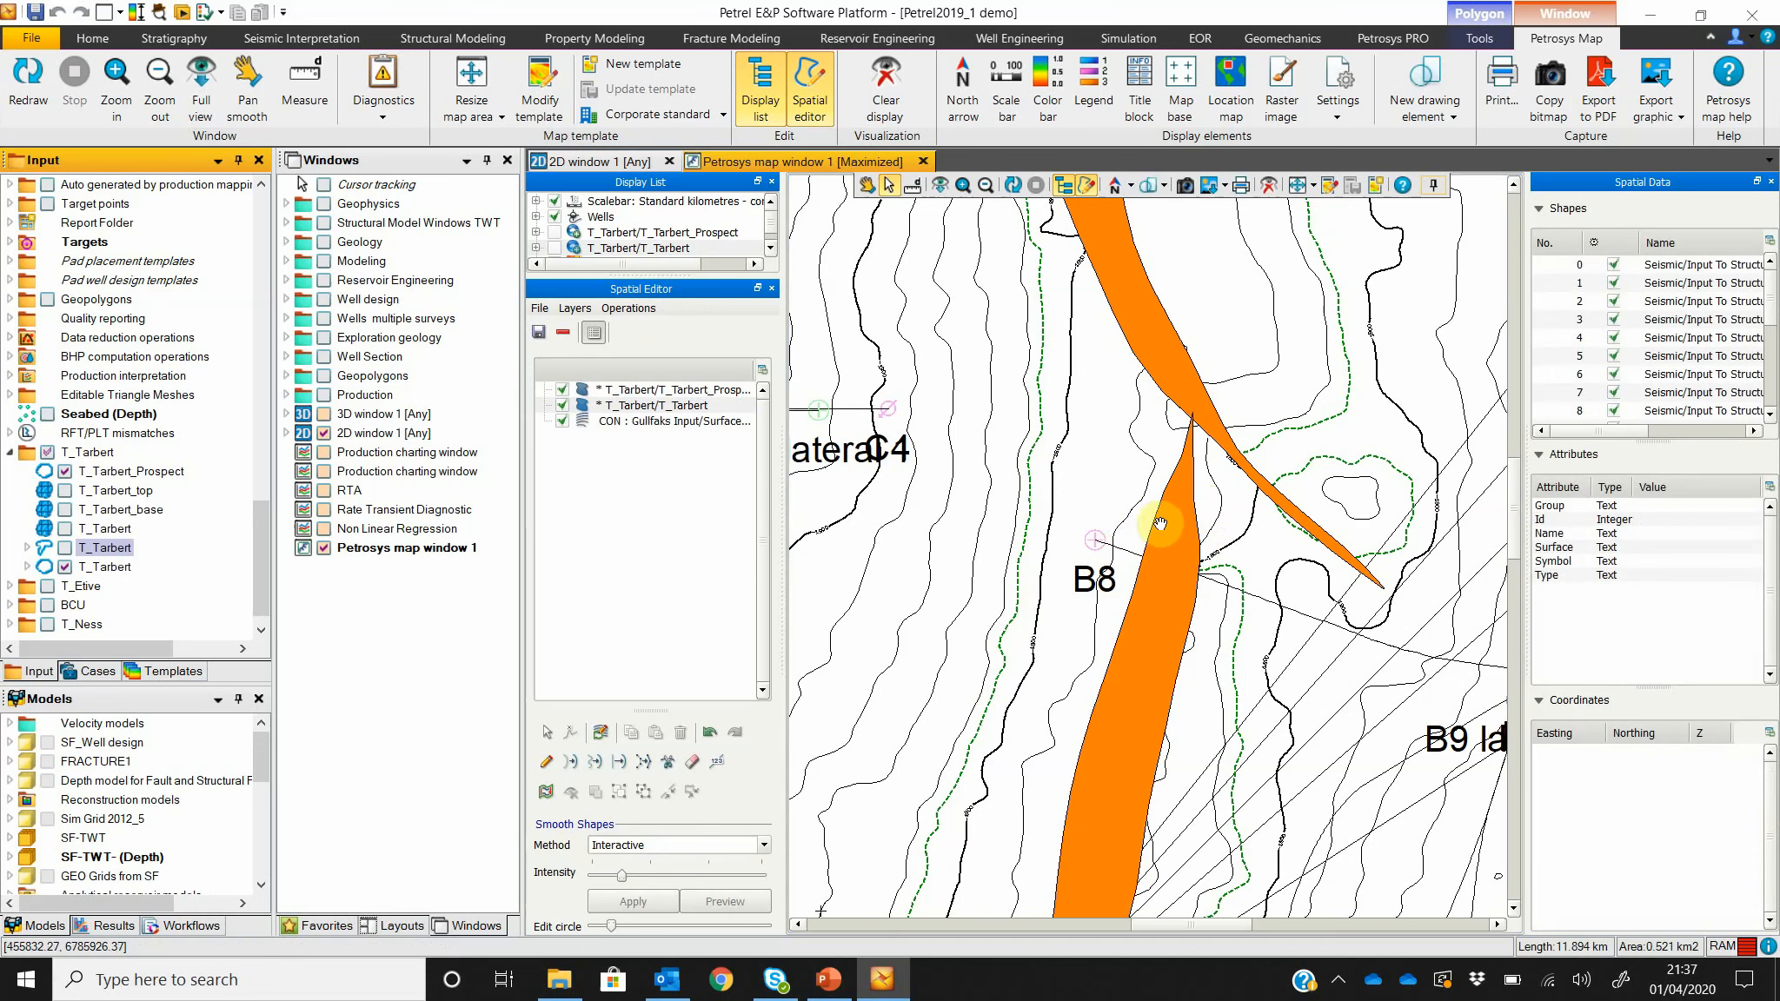
mouse_move(1191, 541)
left_mouse_down()
mouse_move(1164, 609)
mouse_move(1173, 513)
mouse_move(1165, 578)
mouse_move(1152, 539)
left_mouse_up()
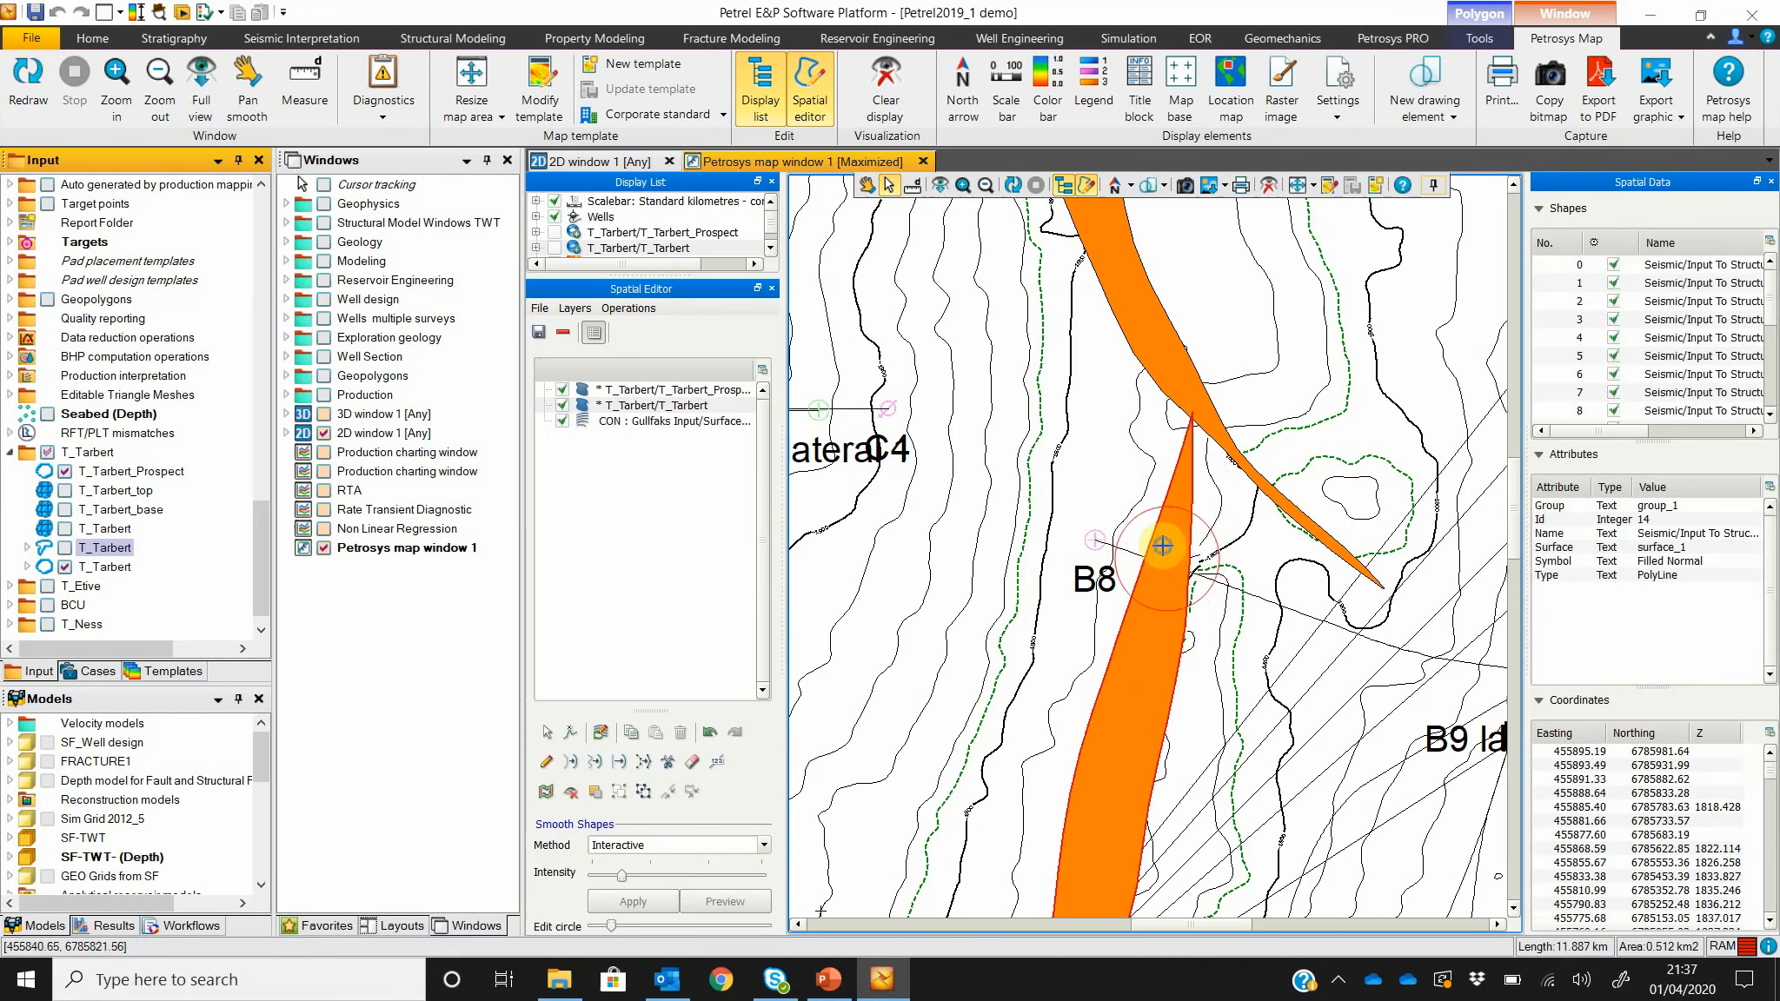
key("Escape")
left_click_drag(1011, 387, 1150, 455)
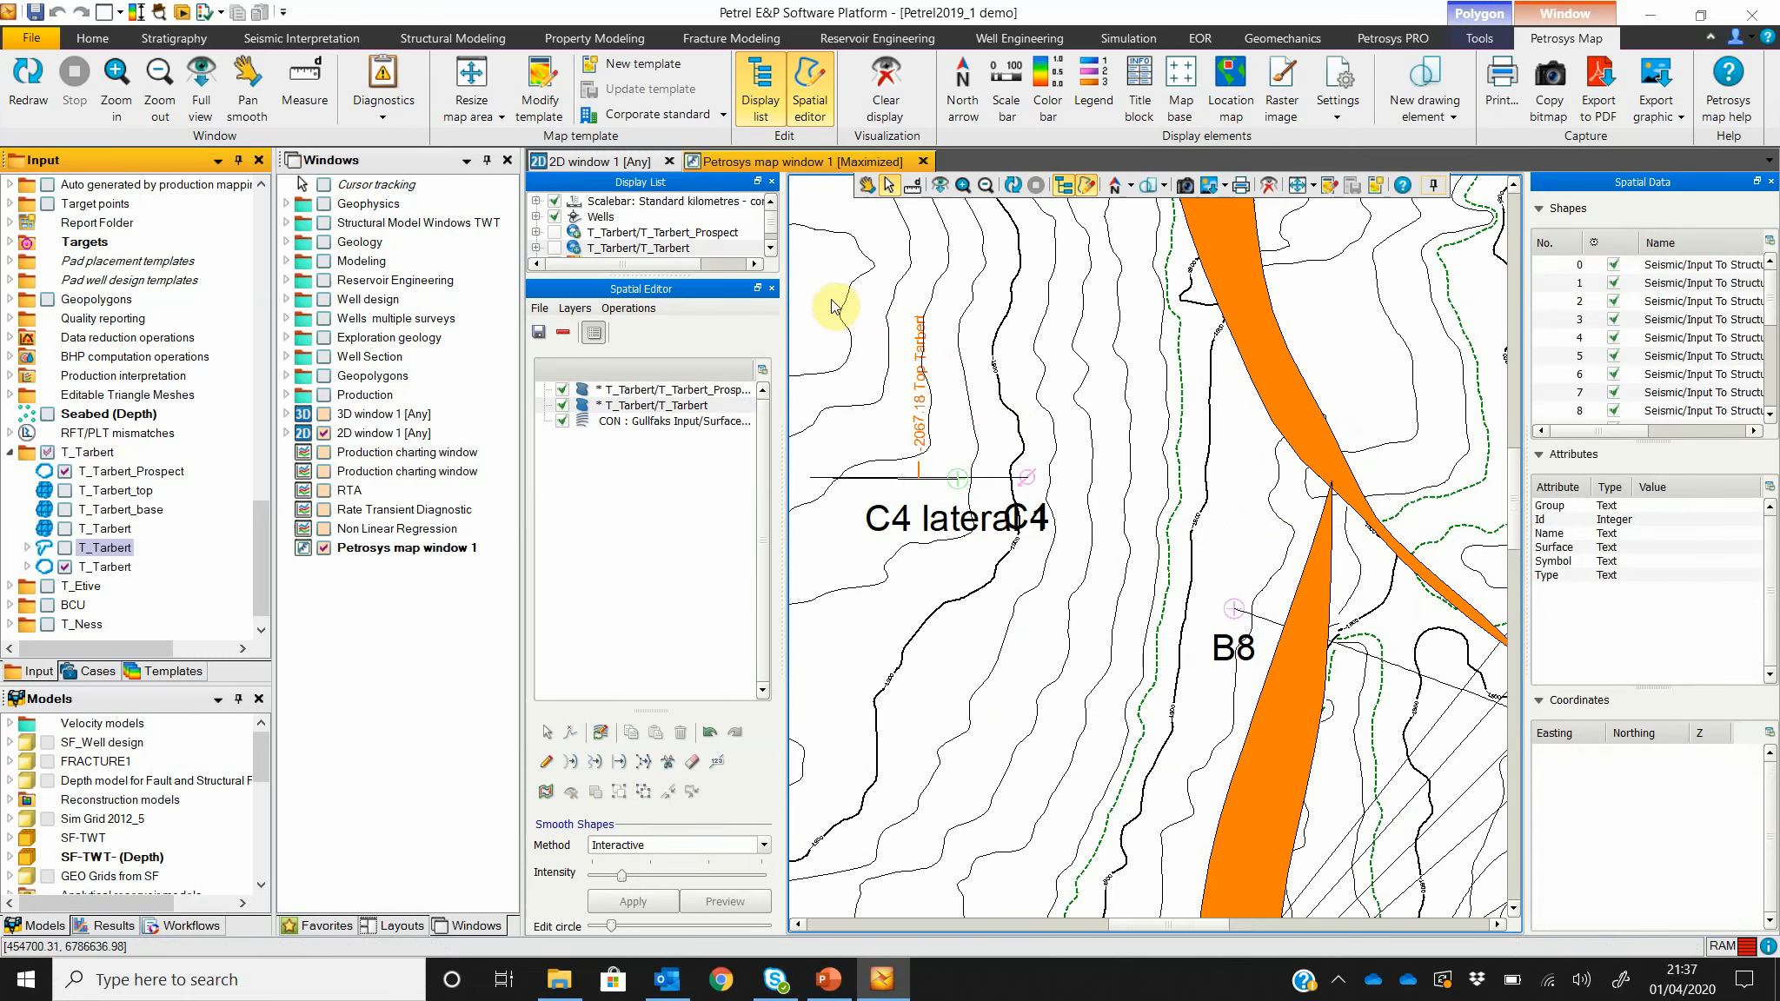
Step: Select the contour lines around well C4 in the contour layer and smooth them interactively
left_click(552, 735)
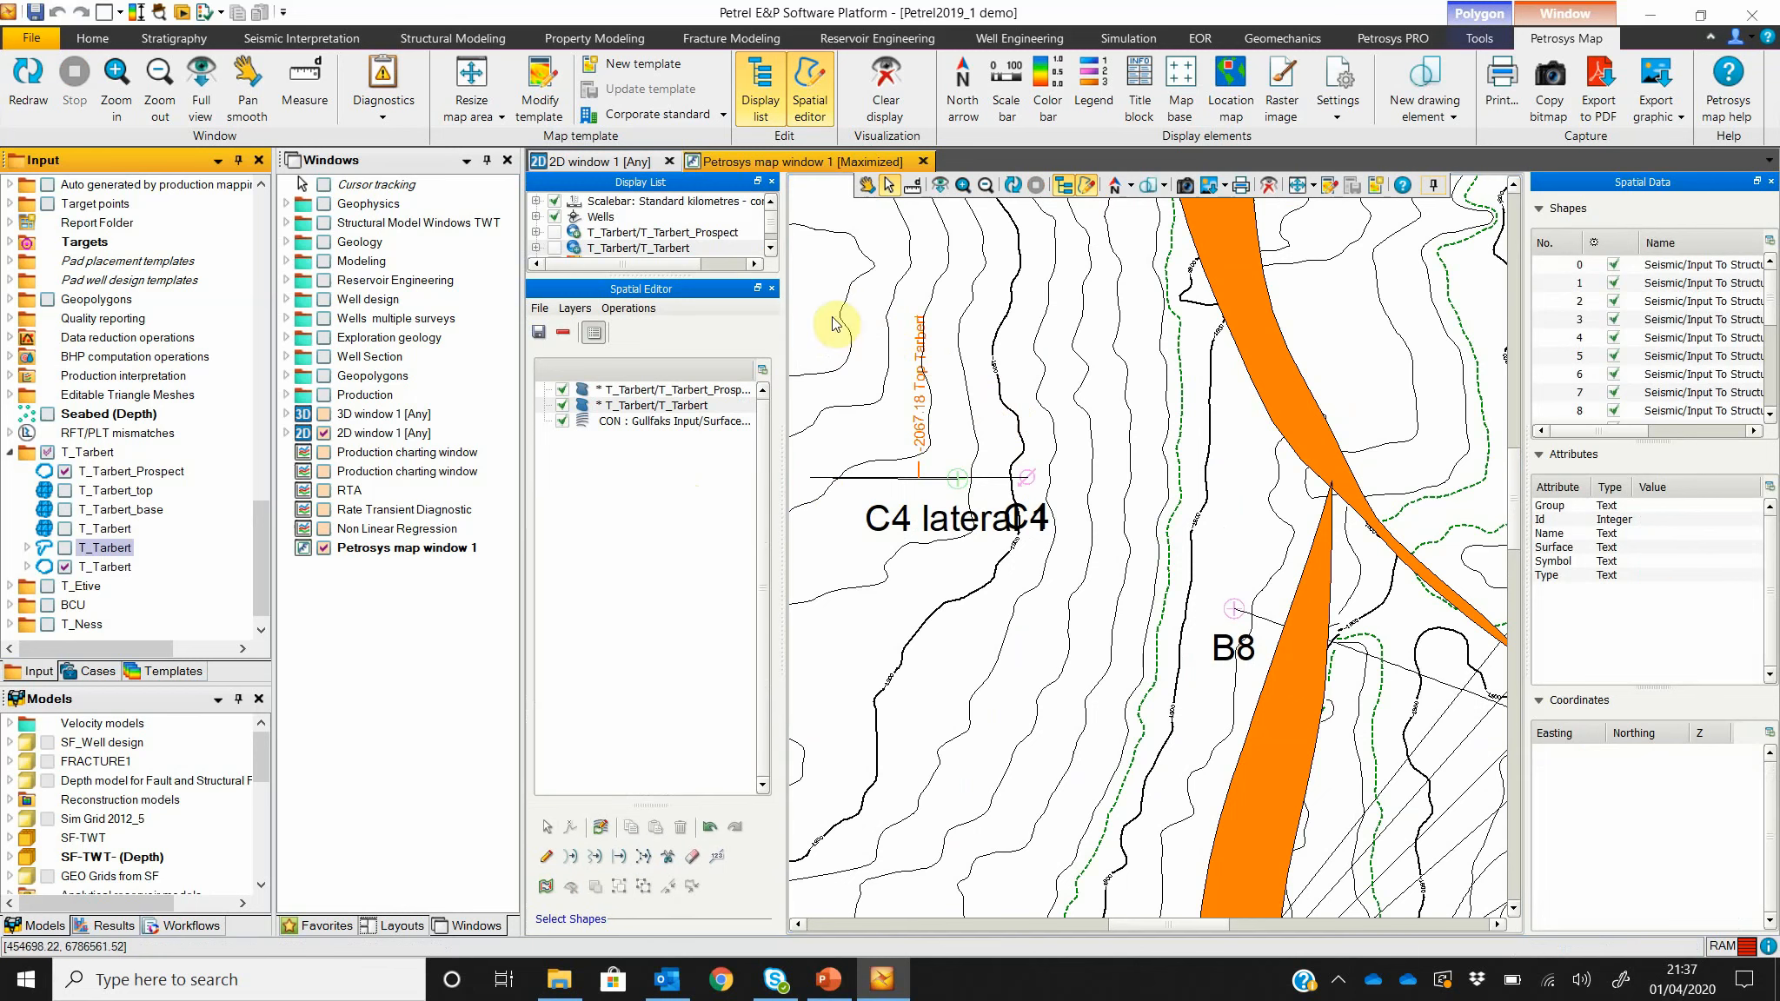
left_click(1240, 465)
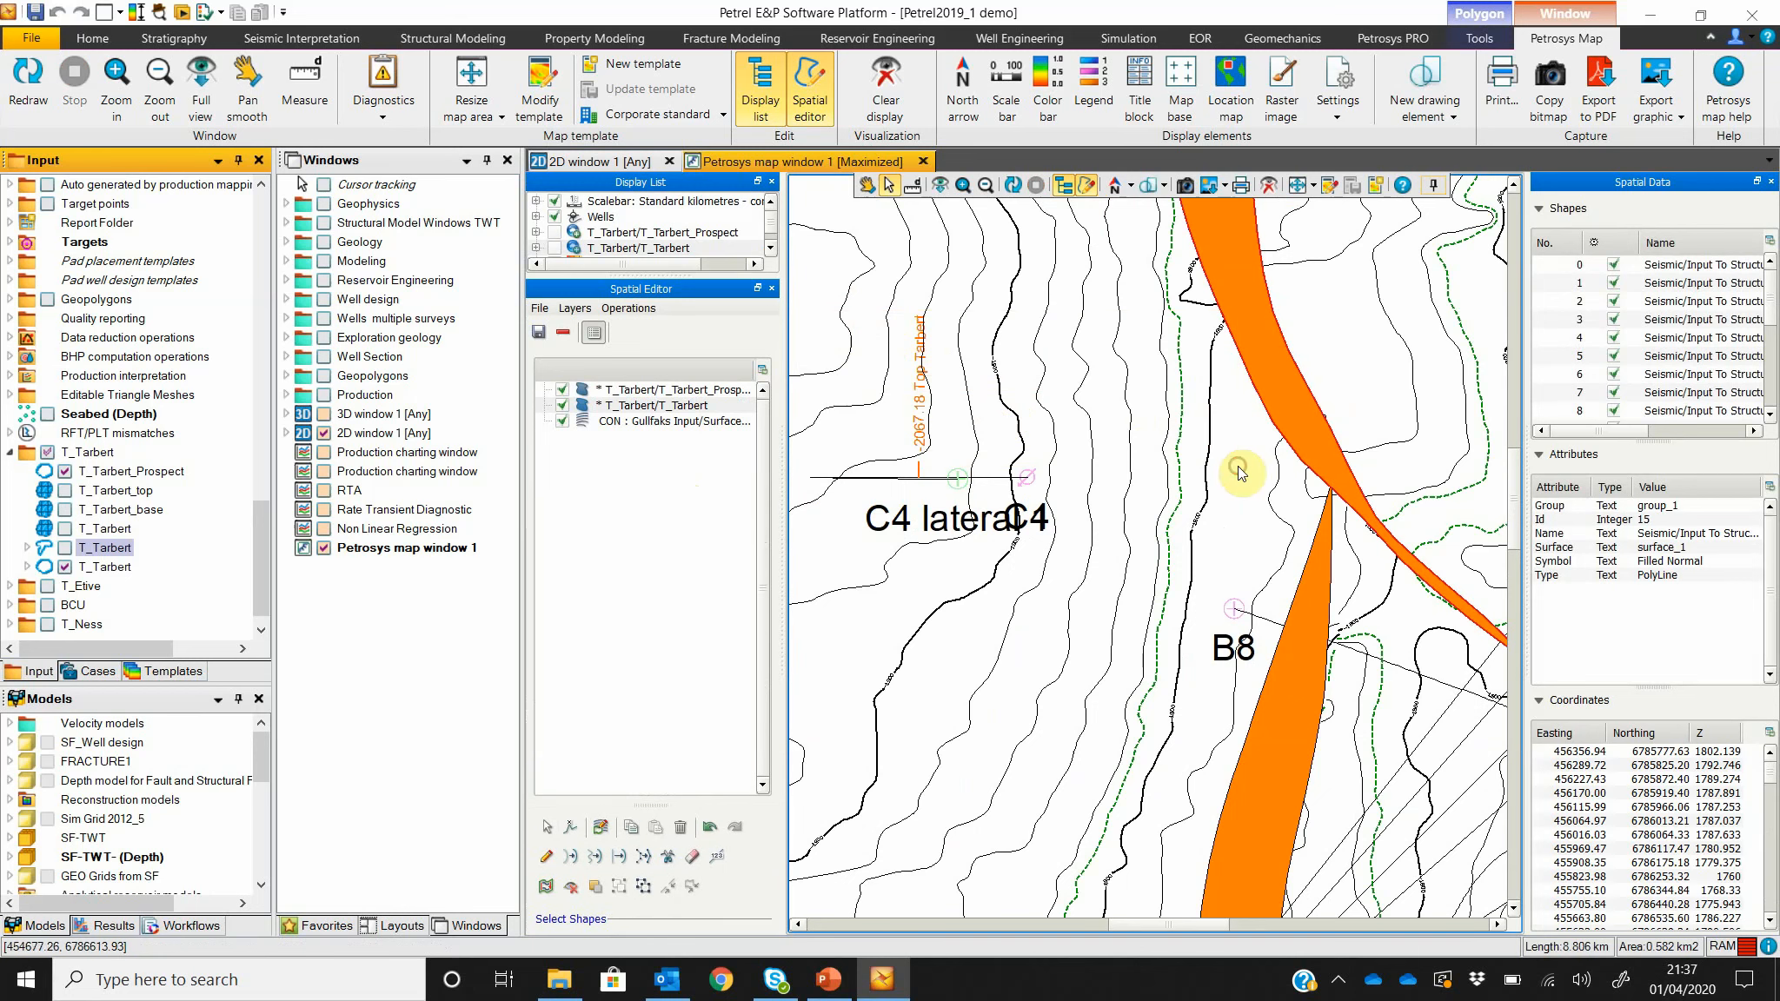
left_click(709, 432)
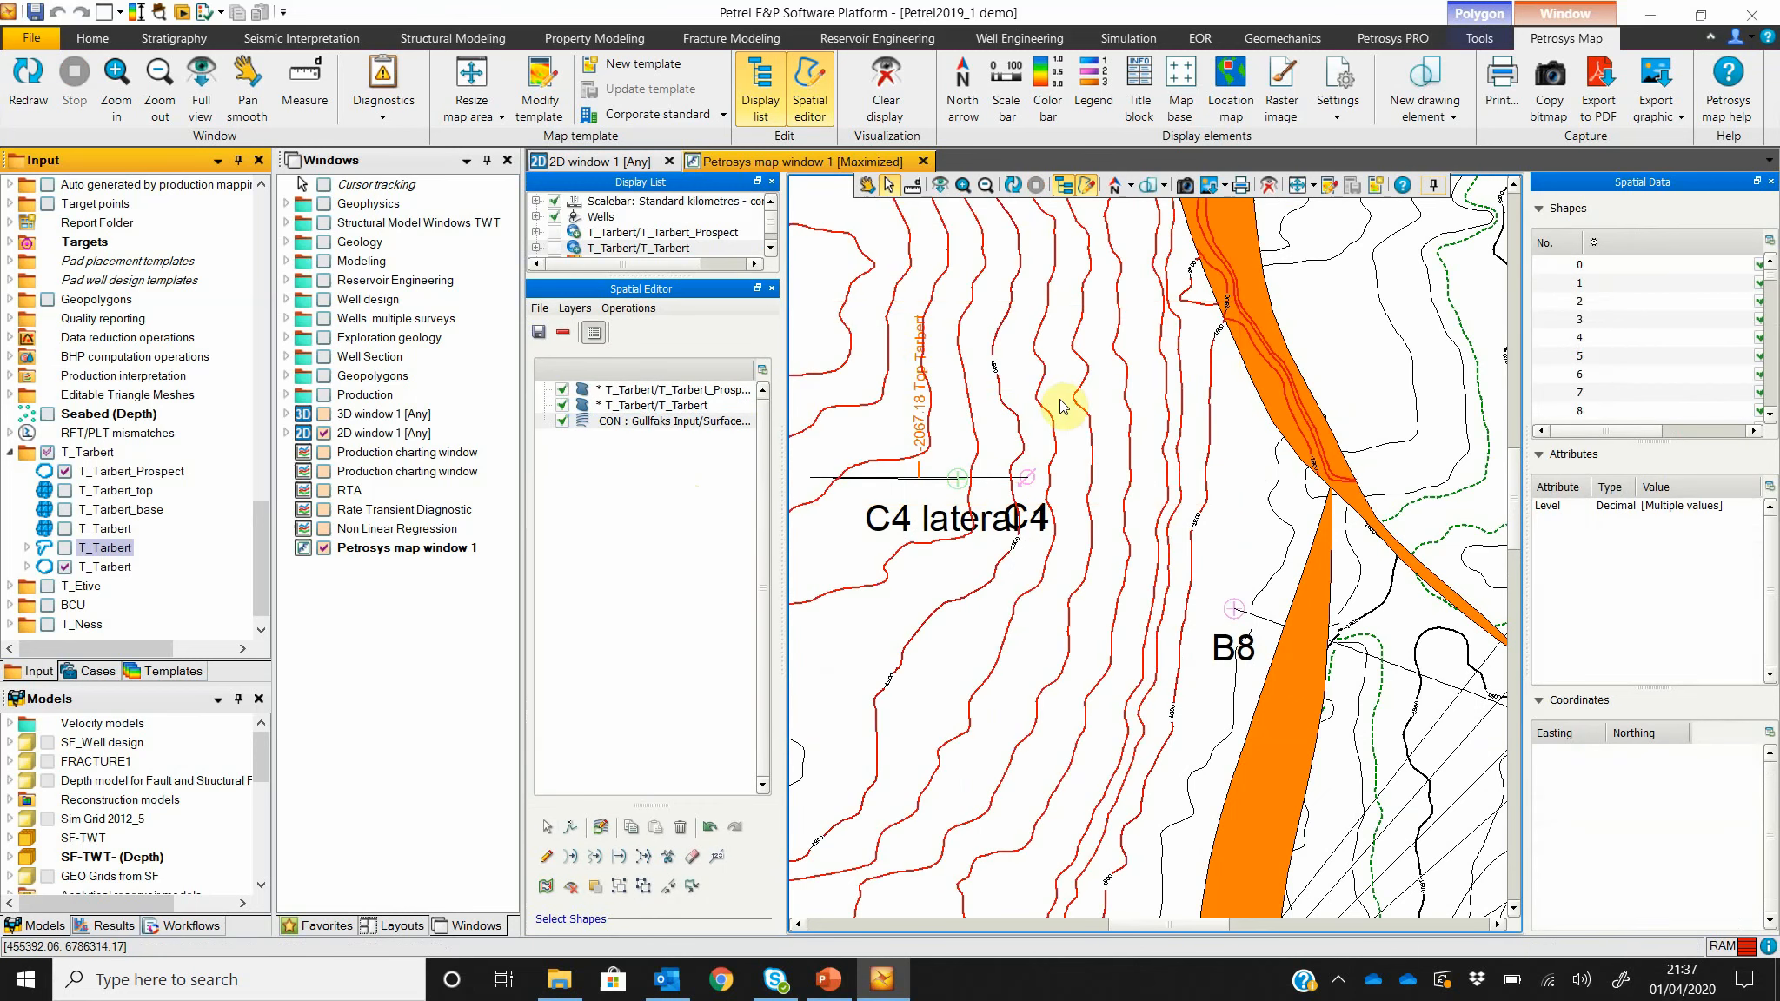
left_click(606, 856)
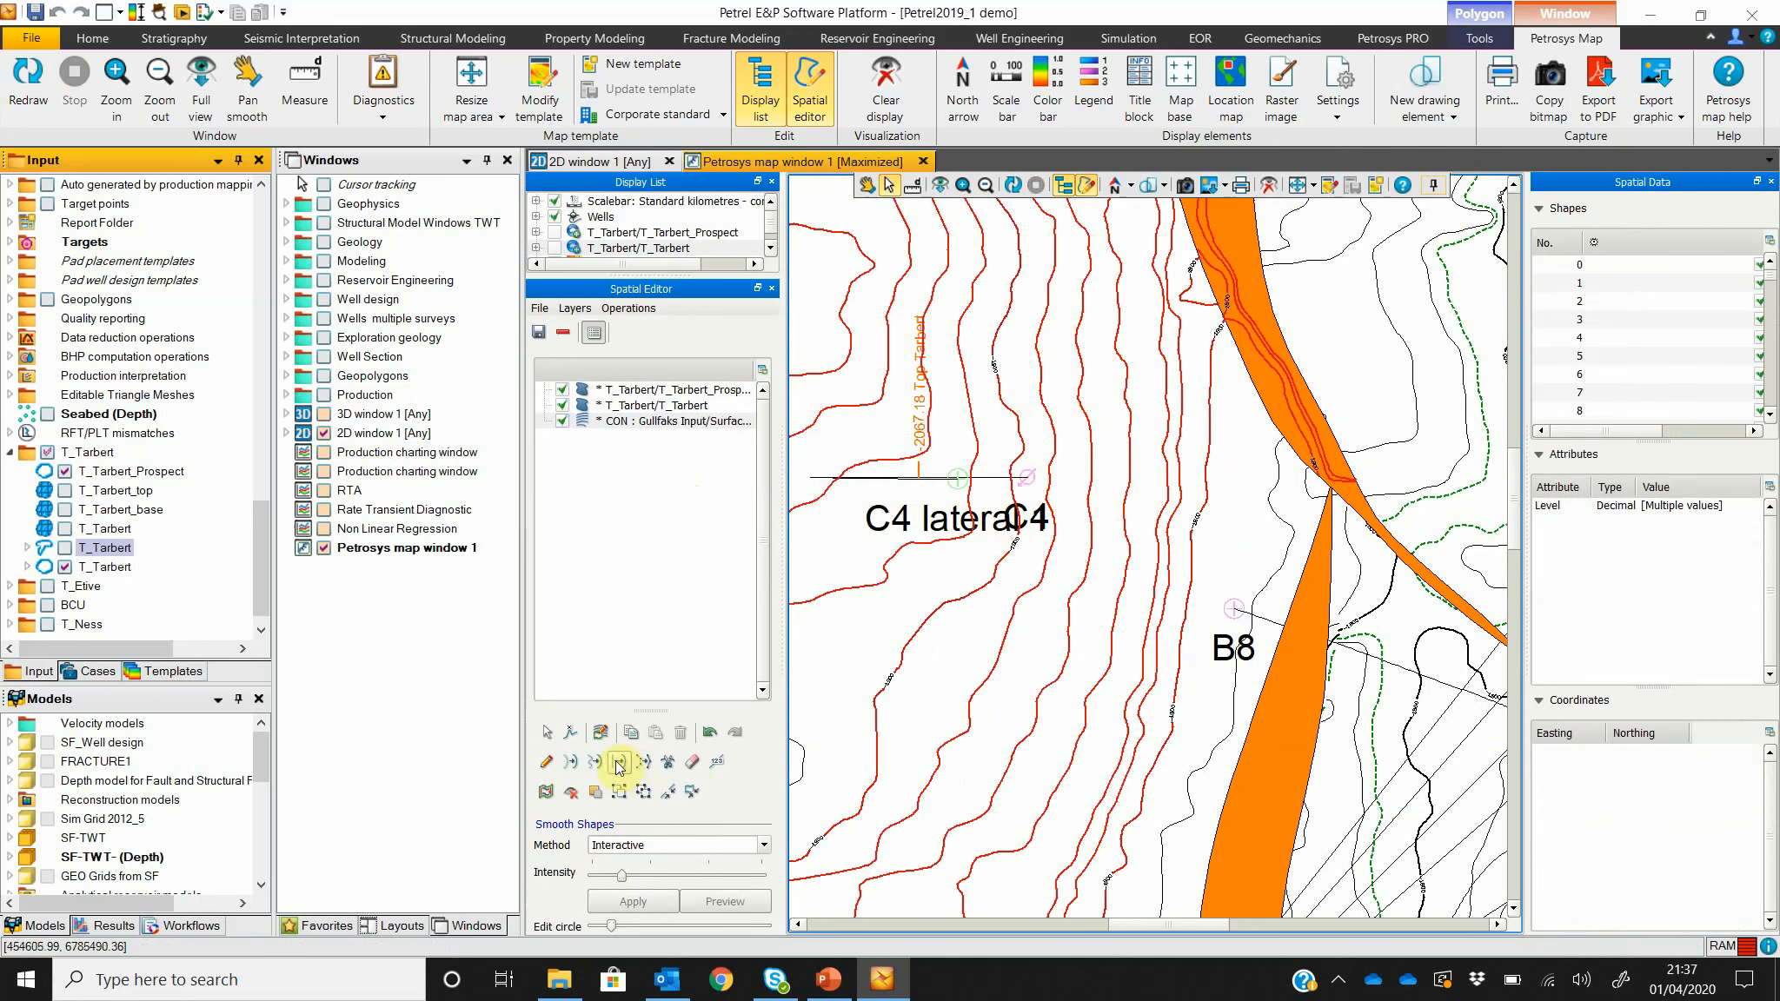
Step: Bend the selected contours around well C4 using an enlarged edit circle
left_click(644, 761)
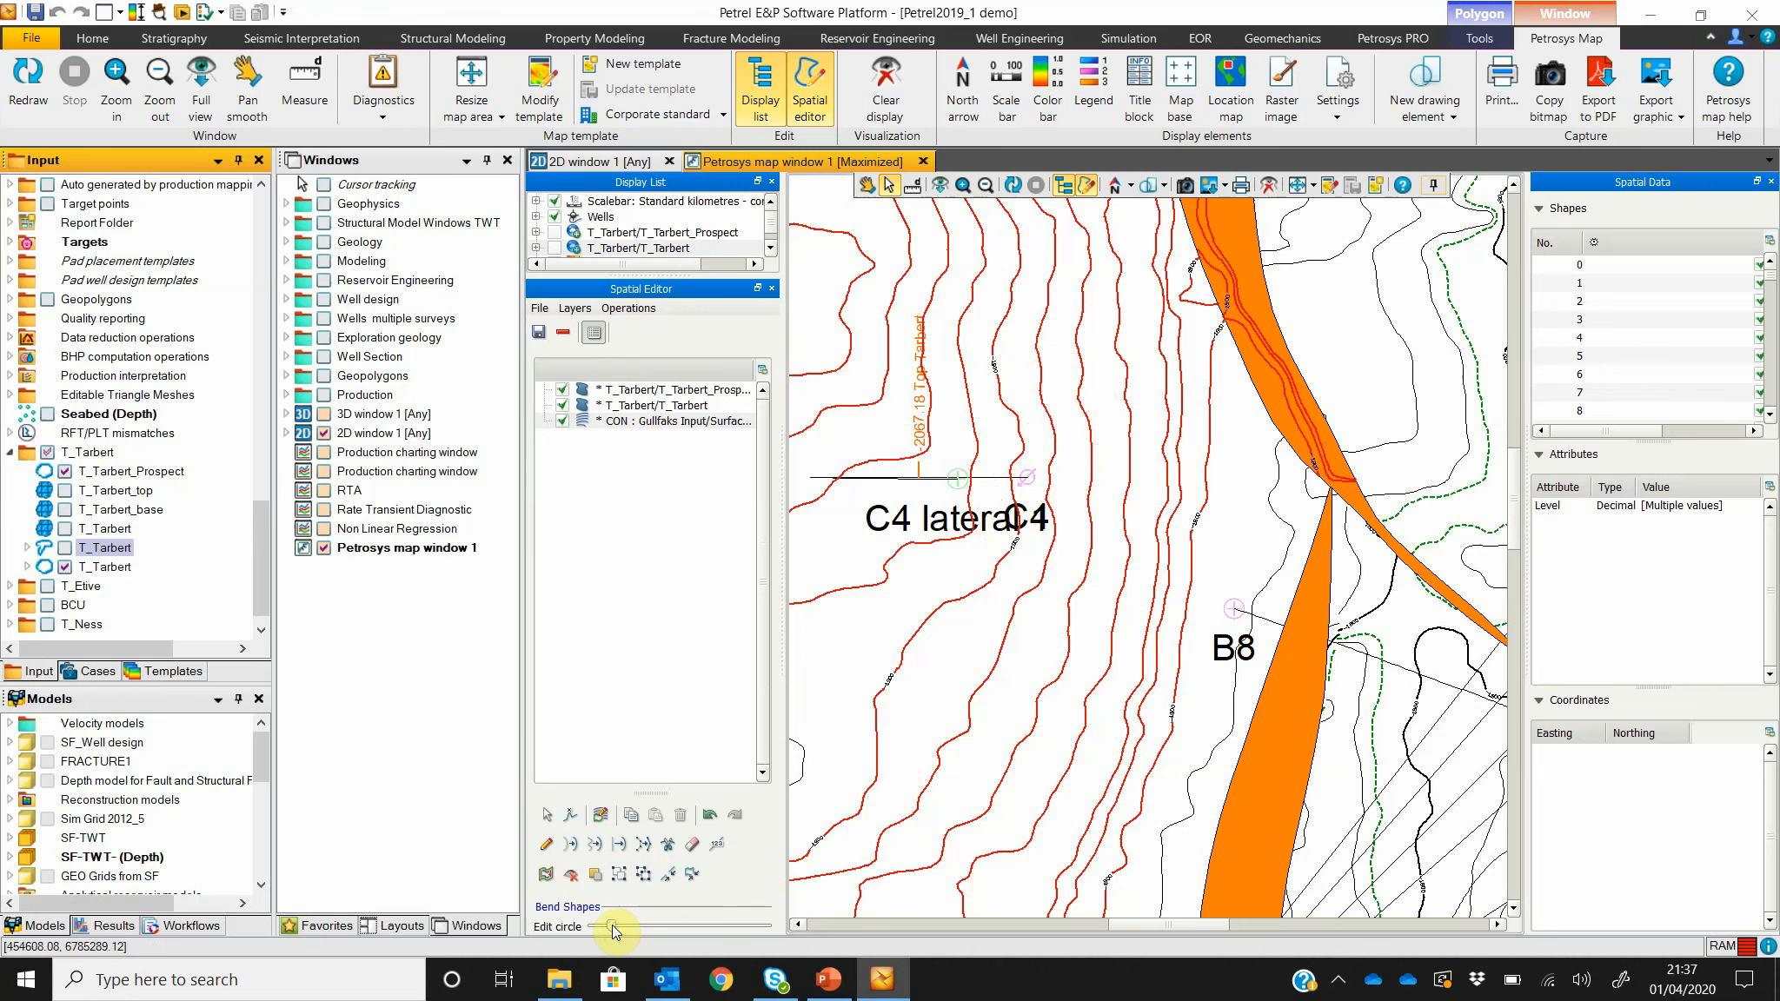
left_click_drag(613, 928, 665, 927)
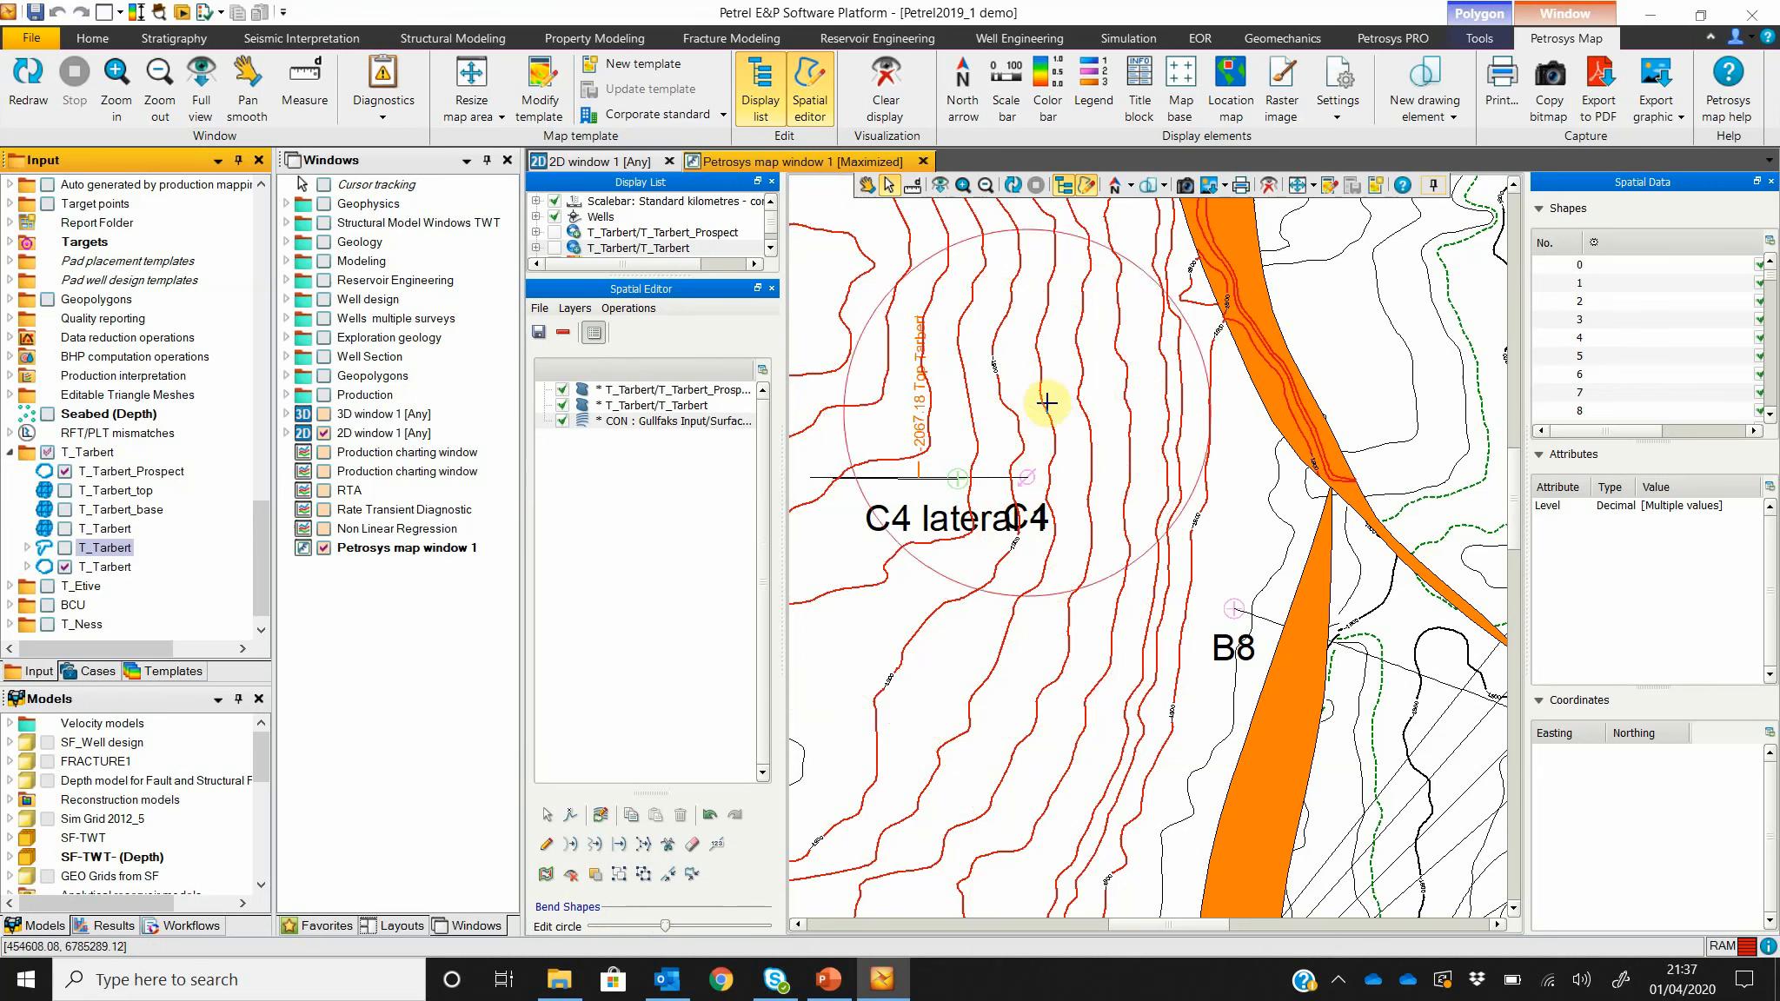
mouse_move(1047, 403)
left_mouse_down()
mouse_move(1053, 377)
mouse_move(1125, 377)
mouse_move(990, 378)
mouse_move(1048, 378)
mouse_move(1025, 377)
left_mouse_up()
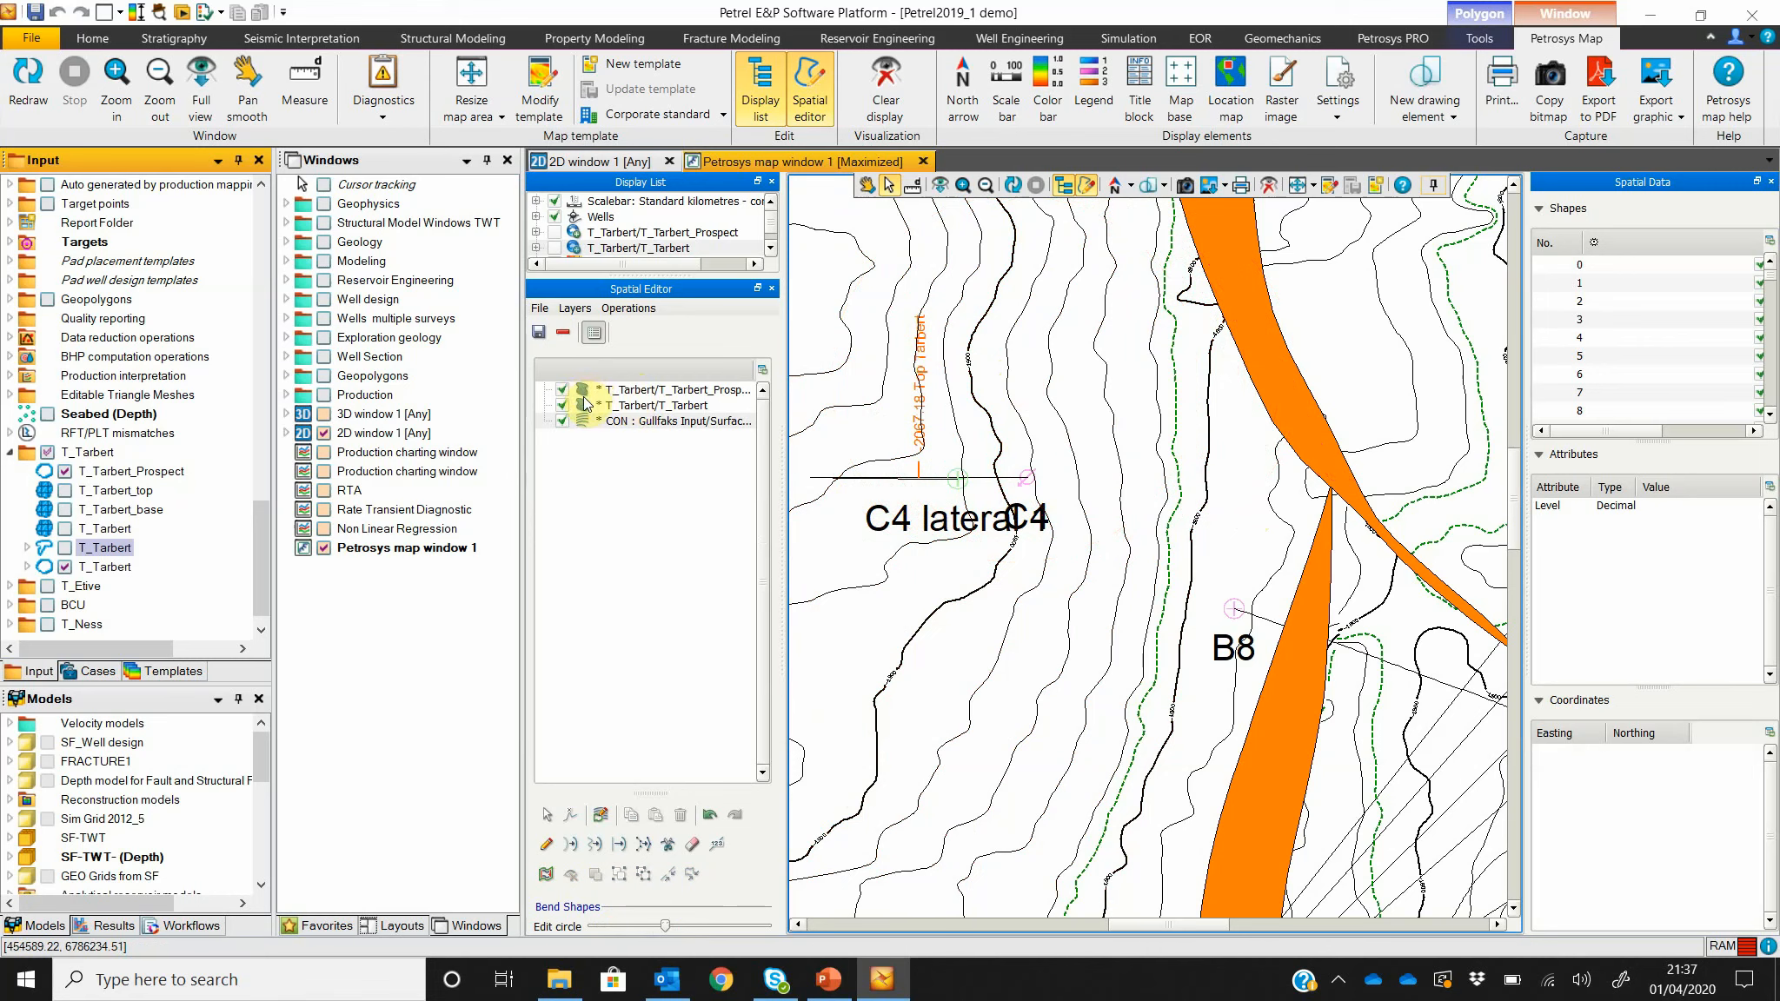
left_click(581, 235)
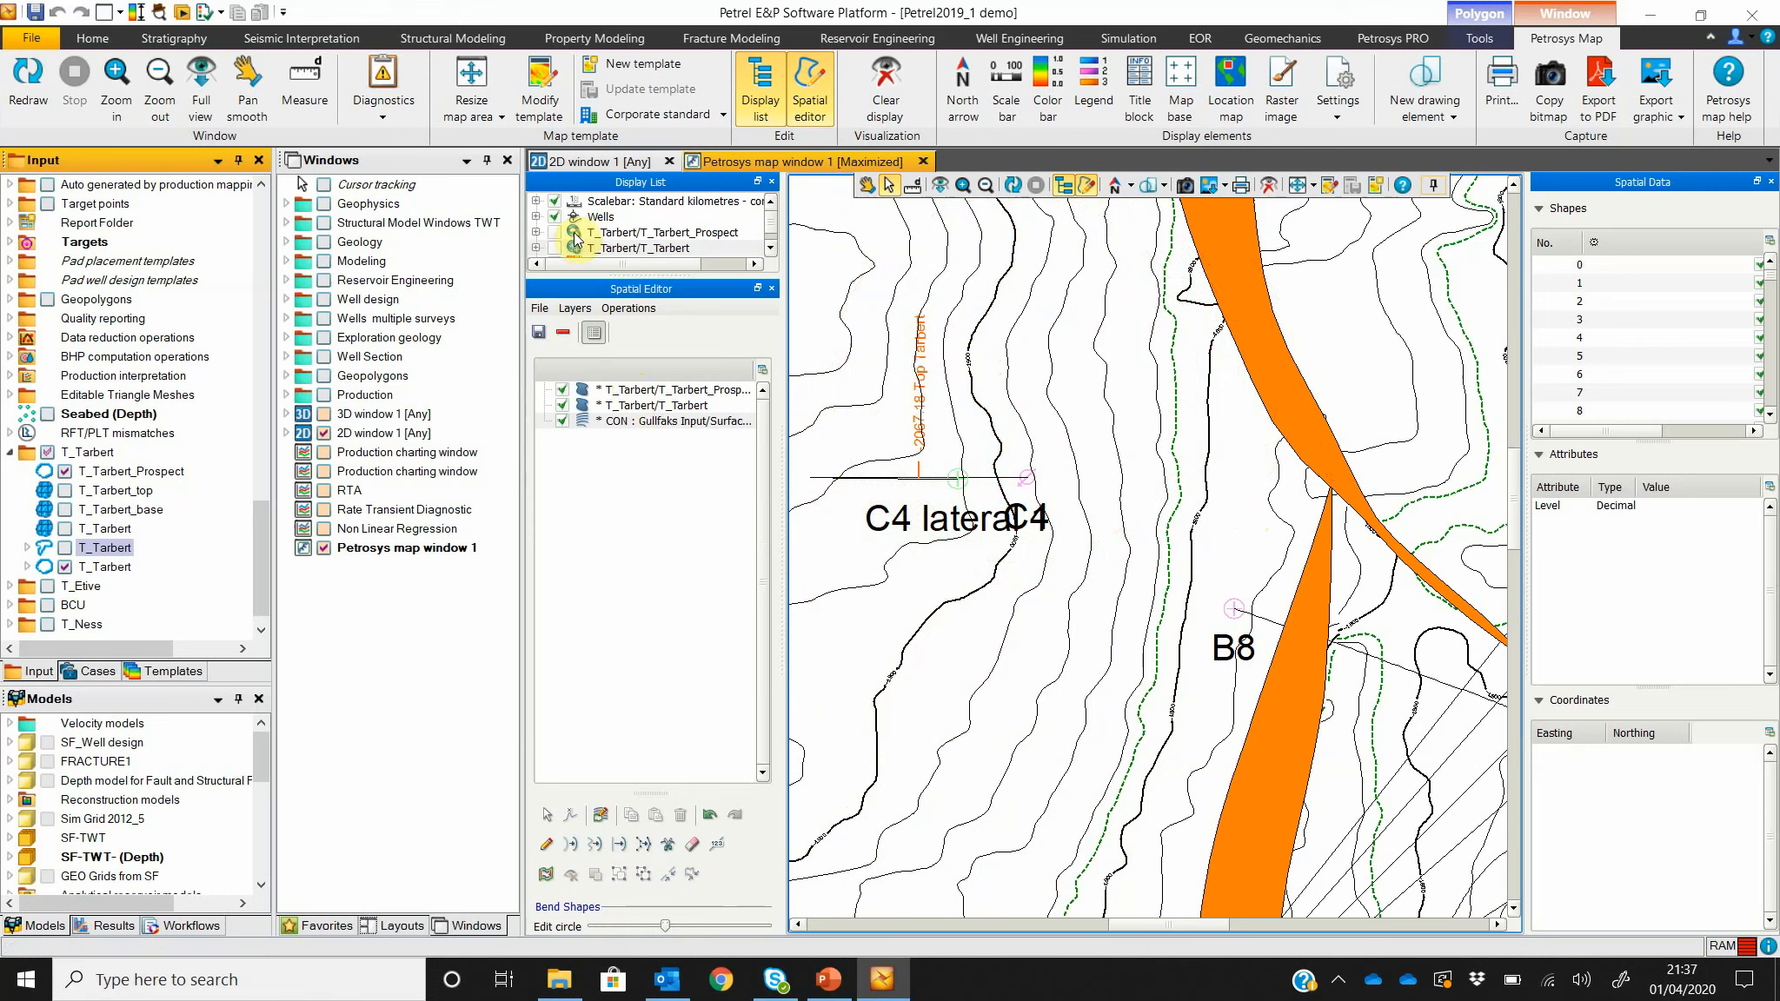
left_click(665, 406)
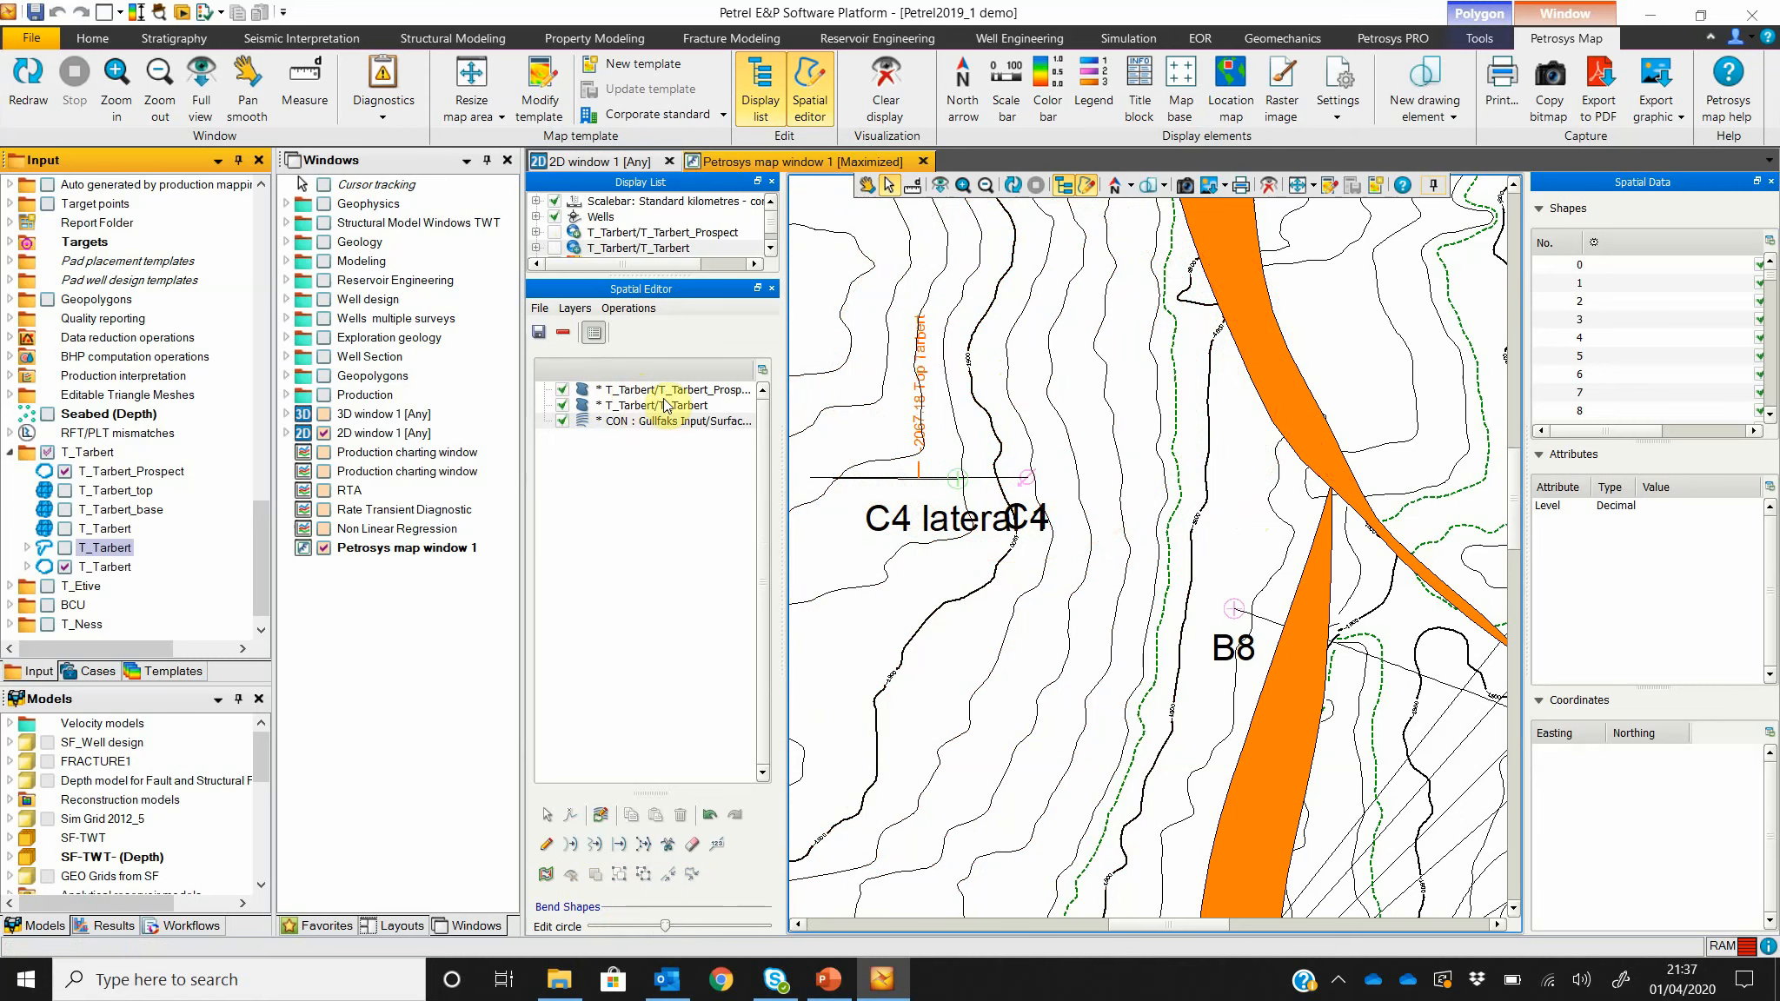
left_click(661, 245)
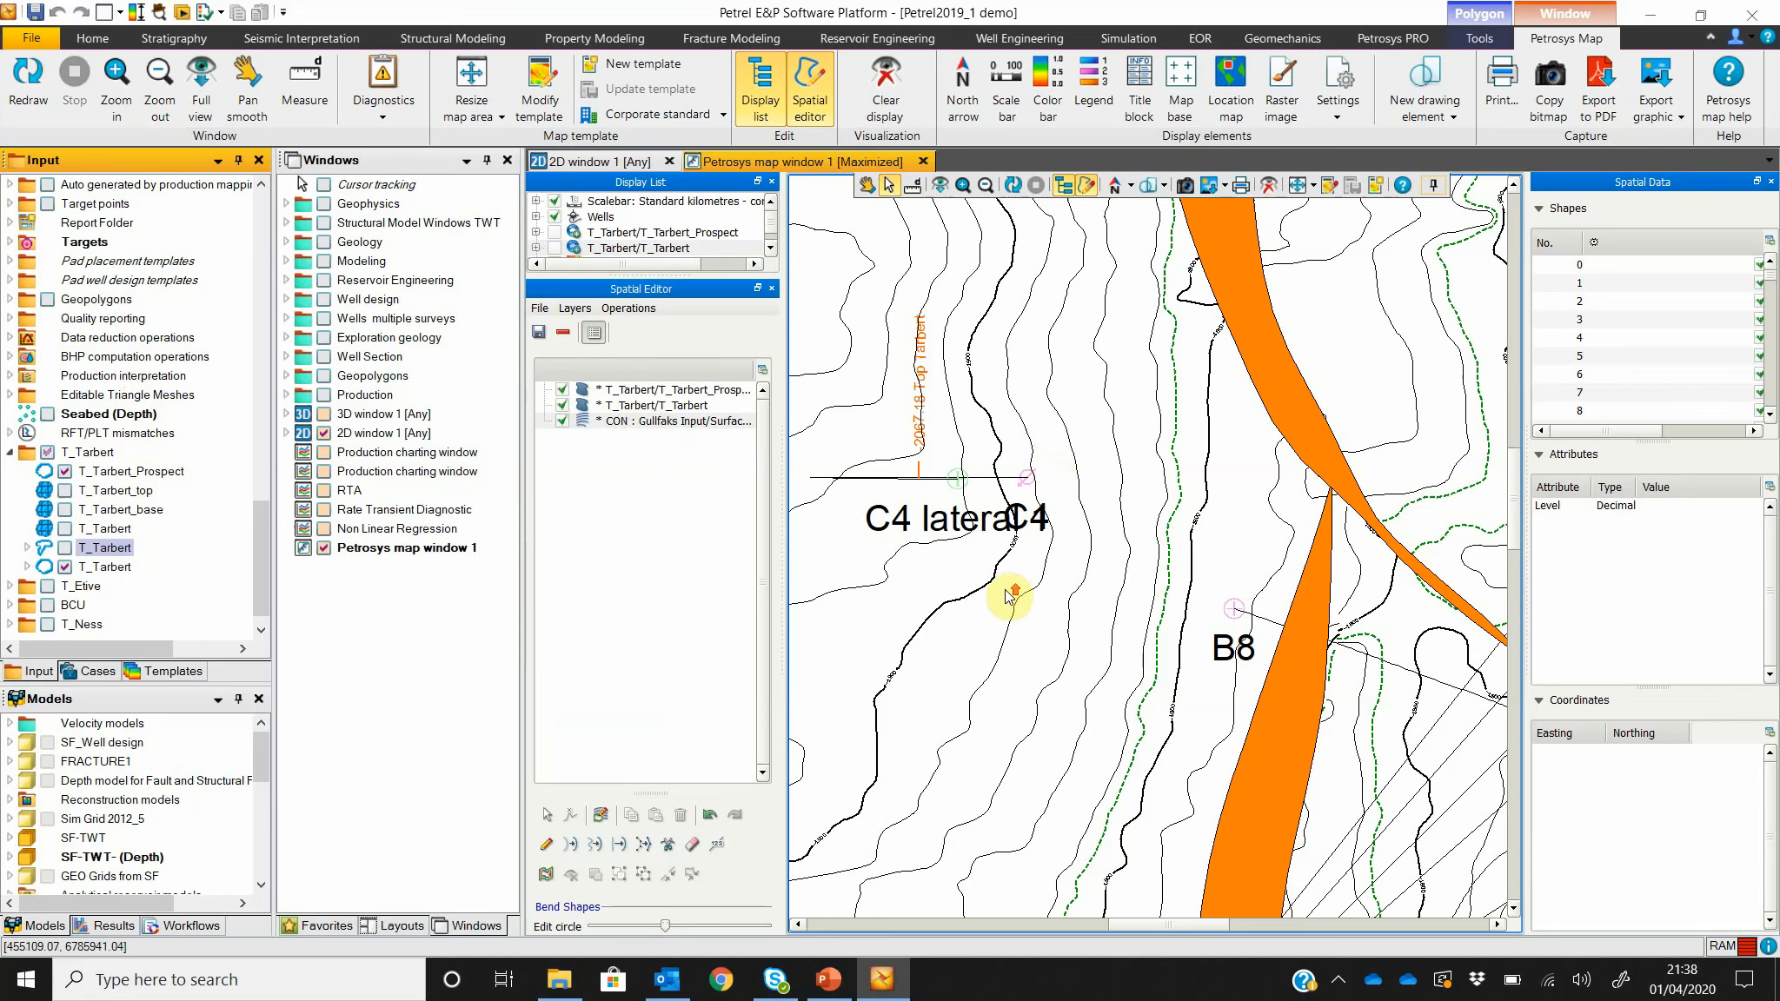
Step: Start digitizing a shape in the T_Tarbert_Prospect layer with snapping set to Trace outline
scroll(1011, 587, "down", 2)
scroll(1006, 593, "down", 2)
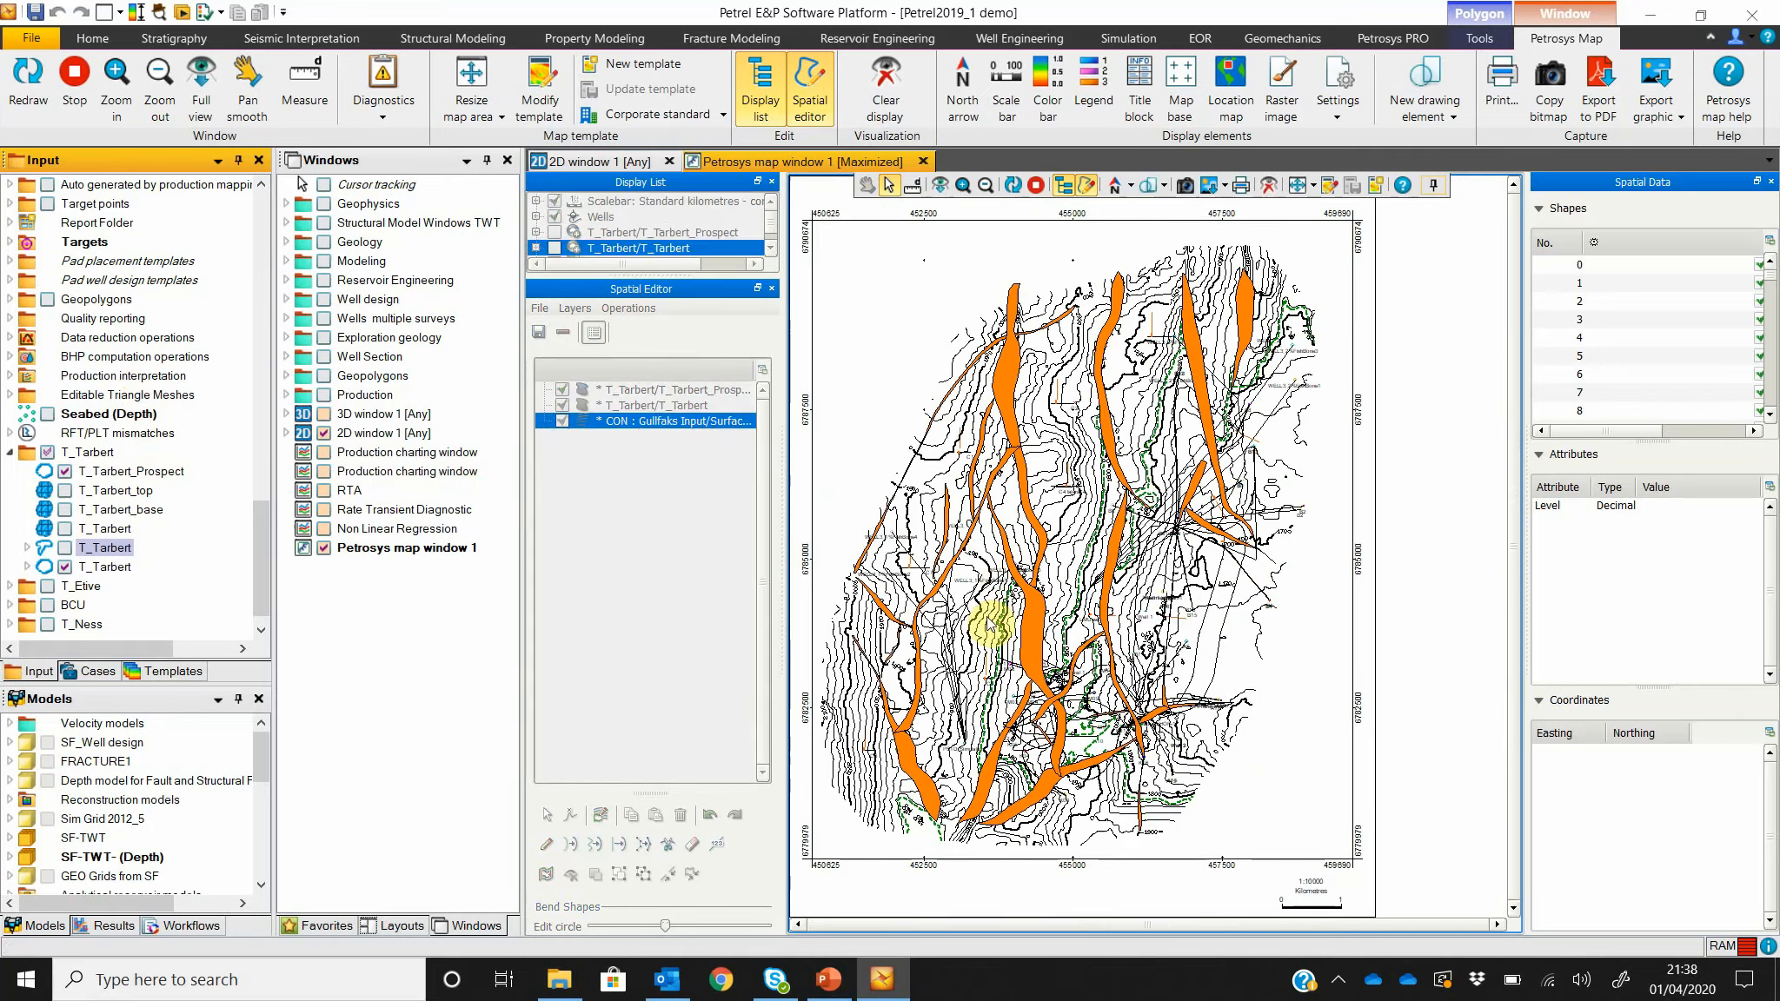
scroll(991, 617, "up", 5)
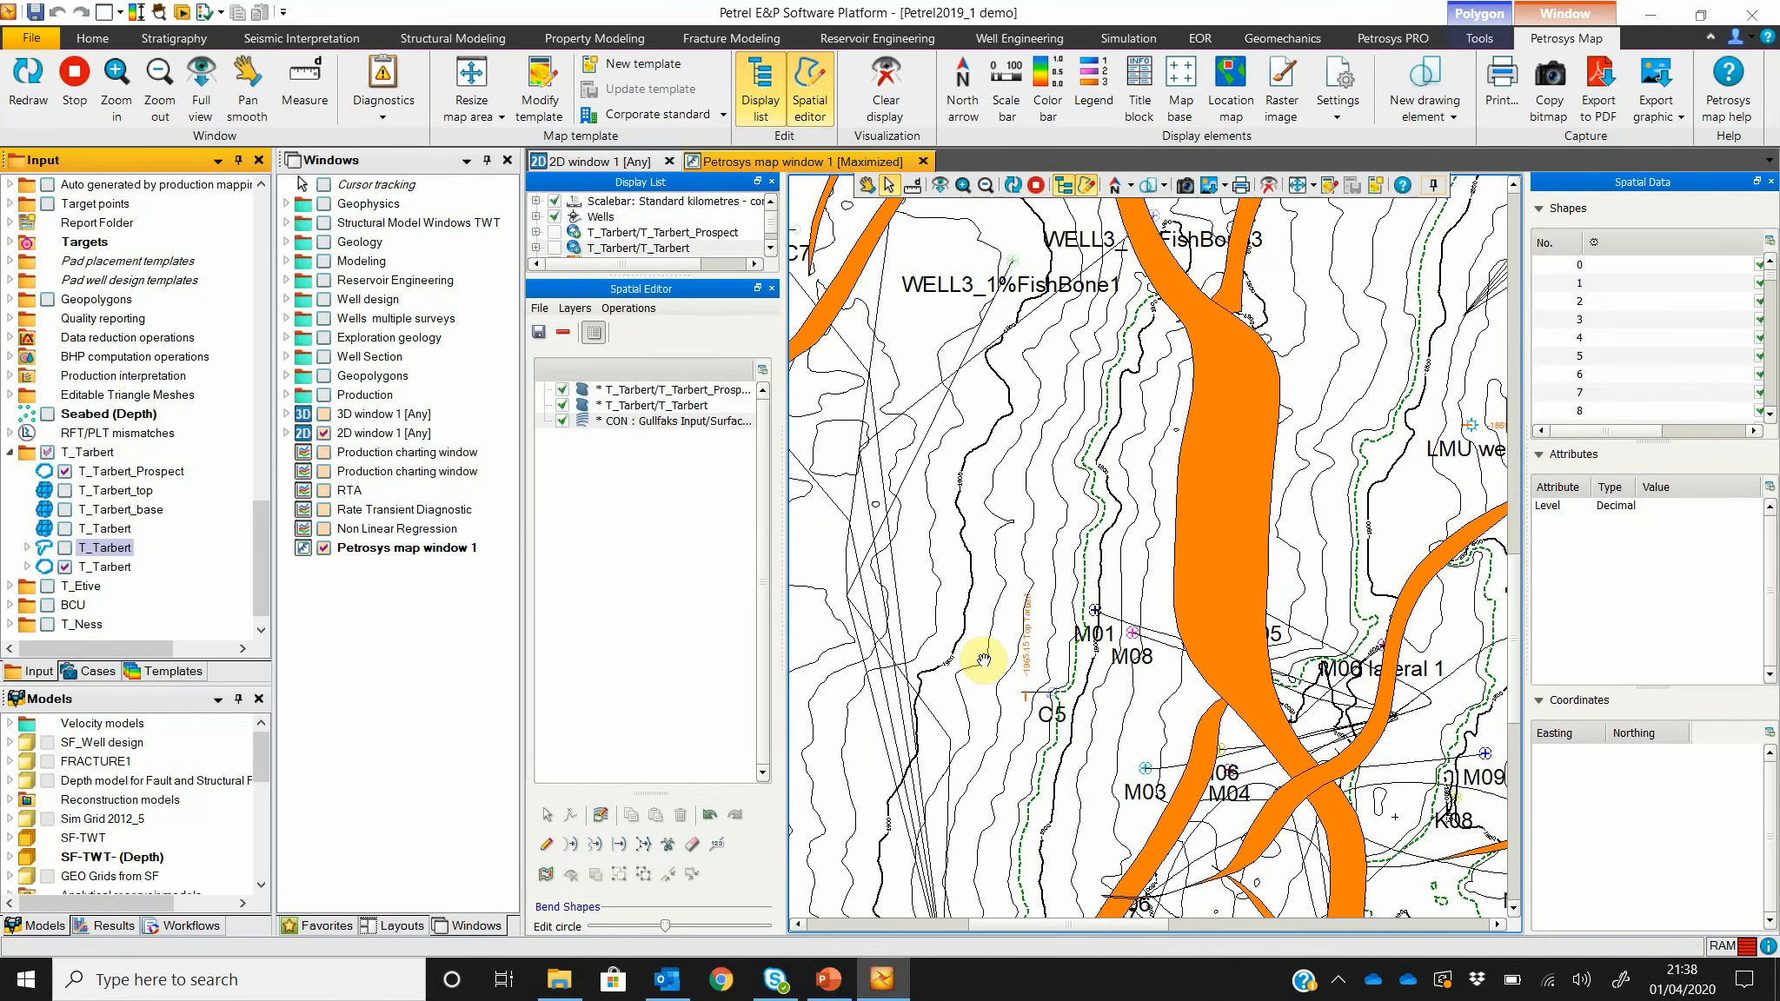
left_click_drag(973, 656, 991, 619)
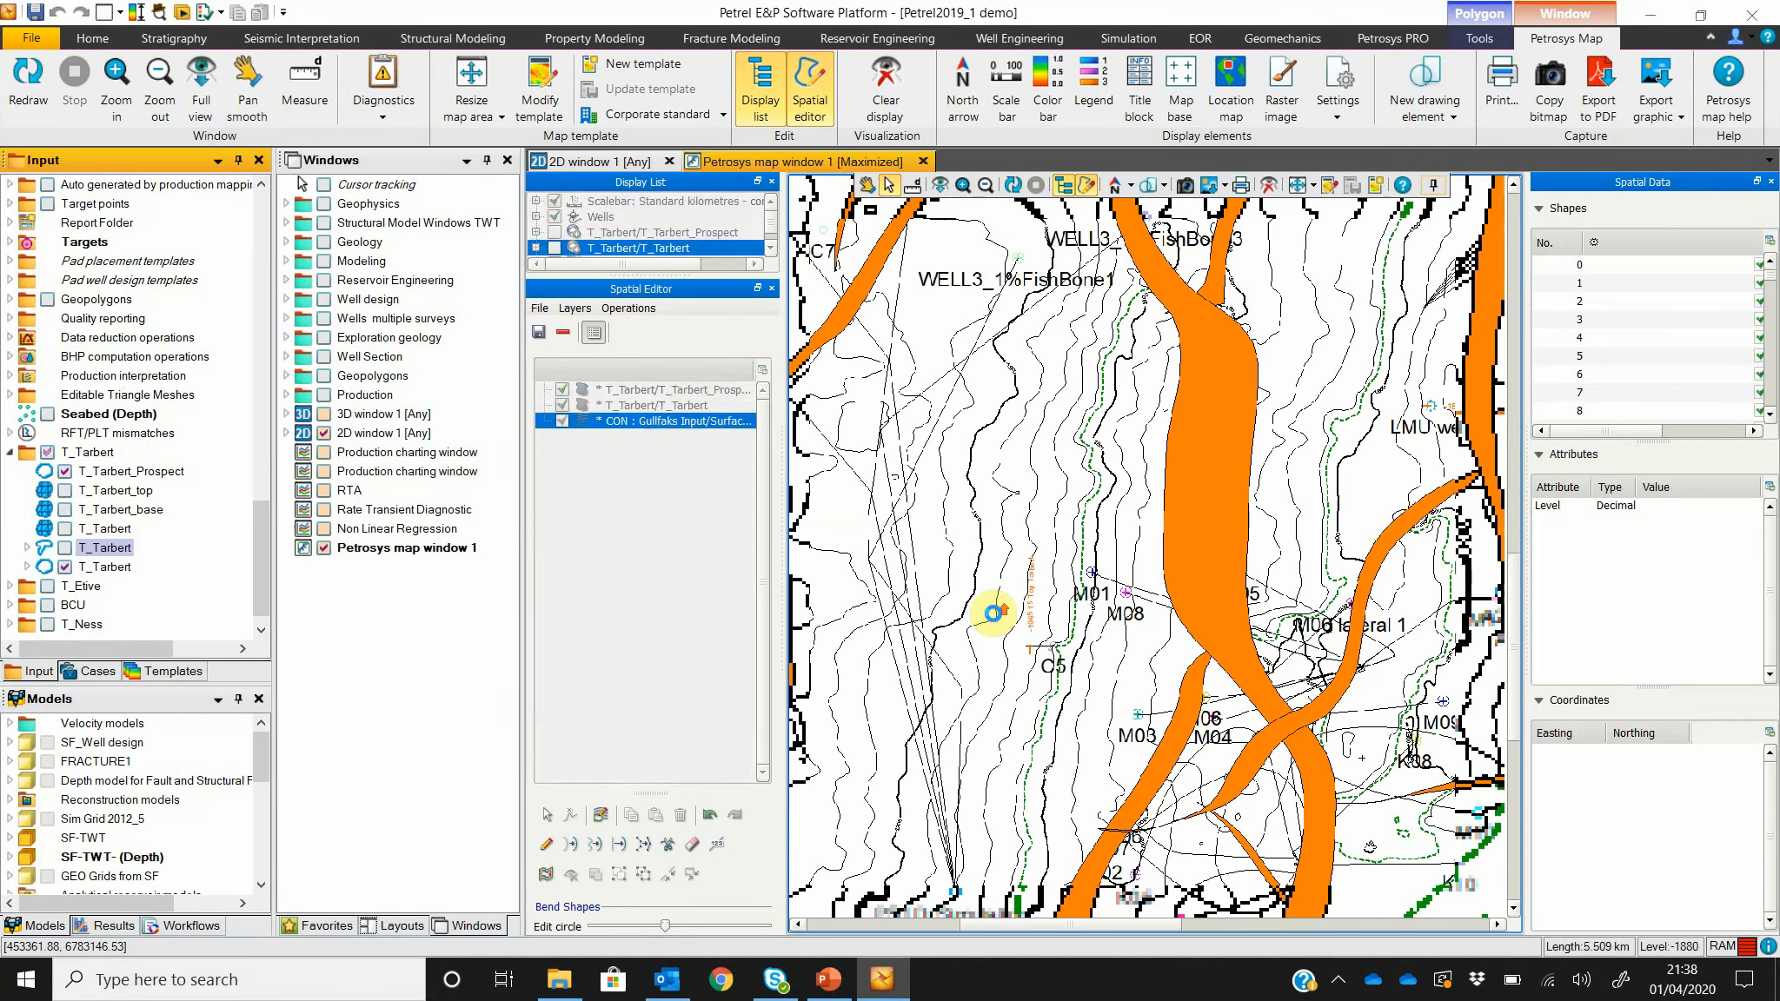
scroll(992, 611, "down", 1)
scroll(1008, 622, "down", 1)
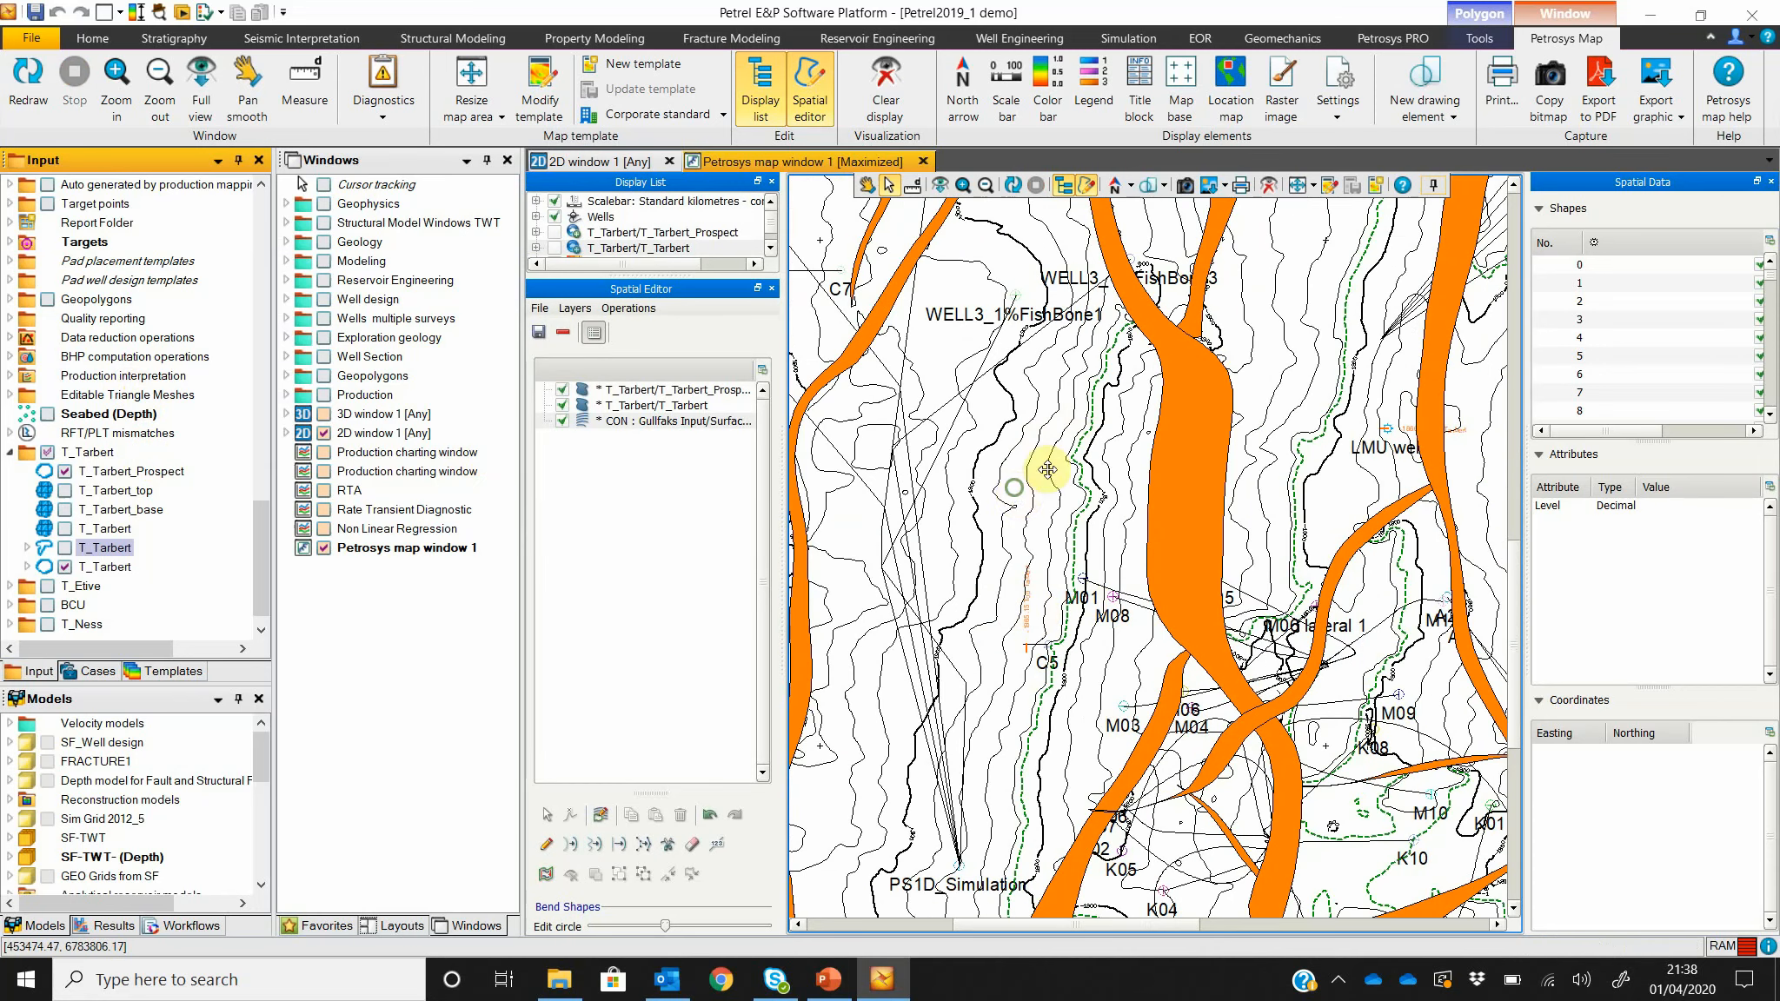
scroll(1050, 469, "down", 1)
left_click(682, 389)
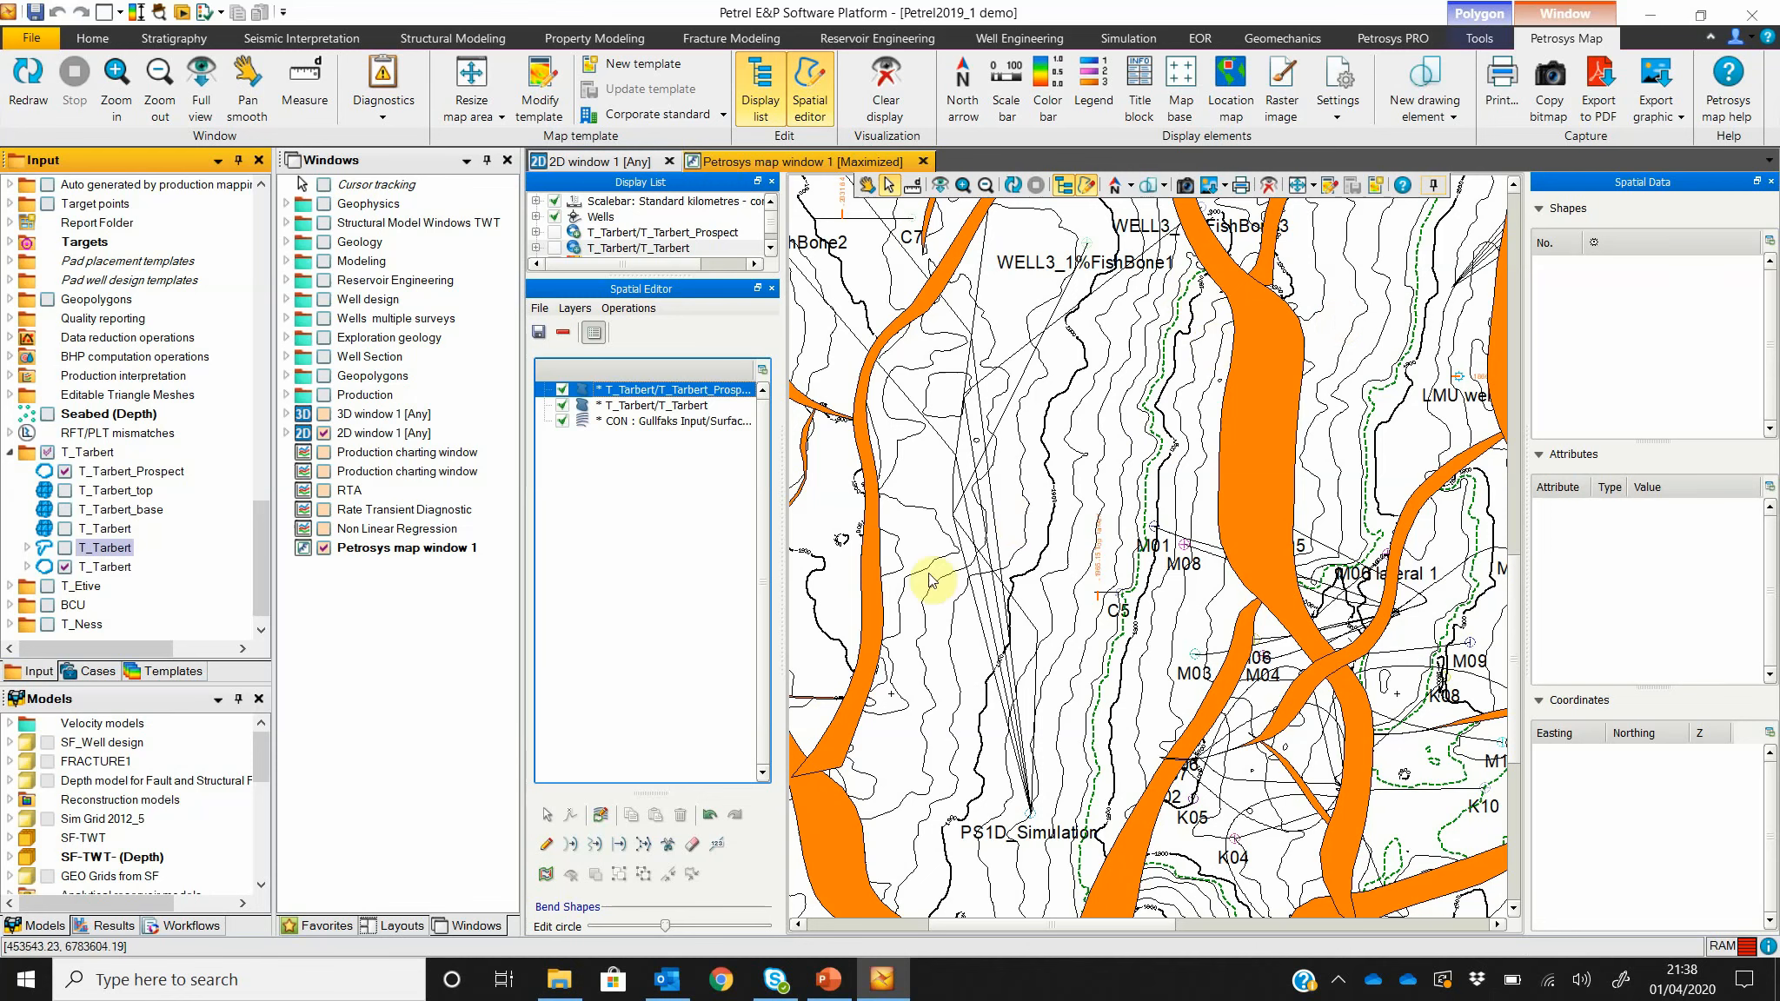
left_click(545, 845)
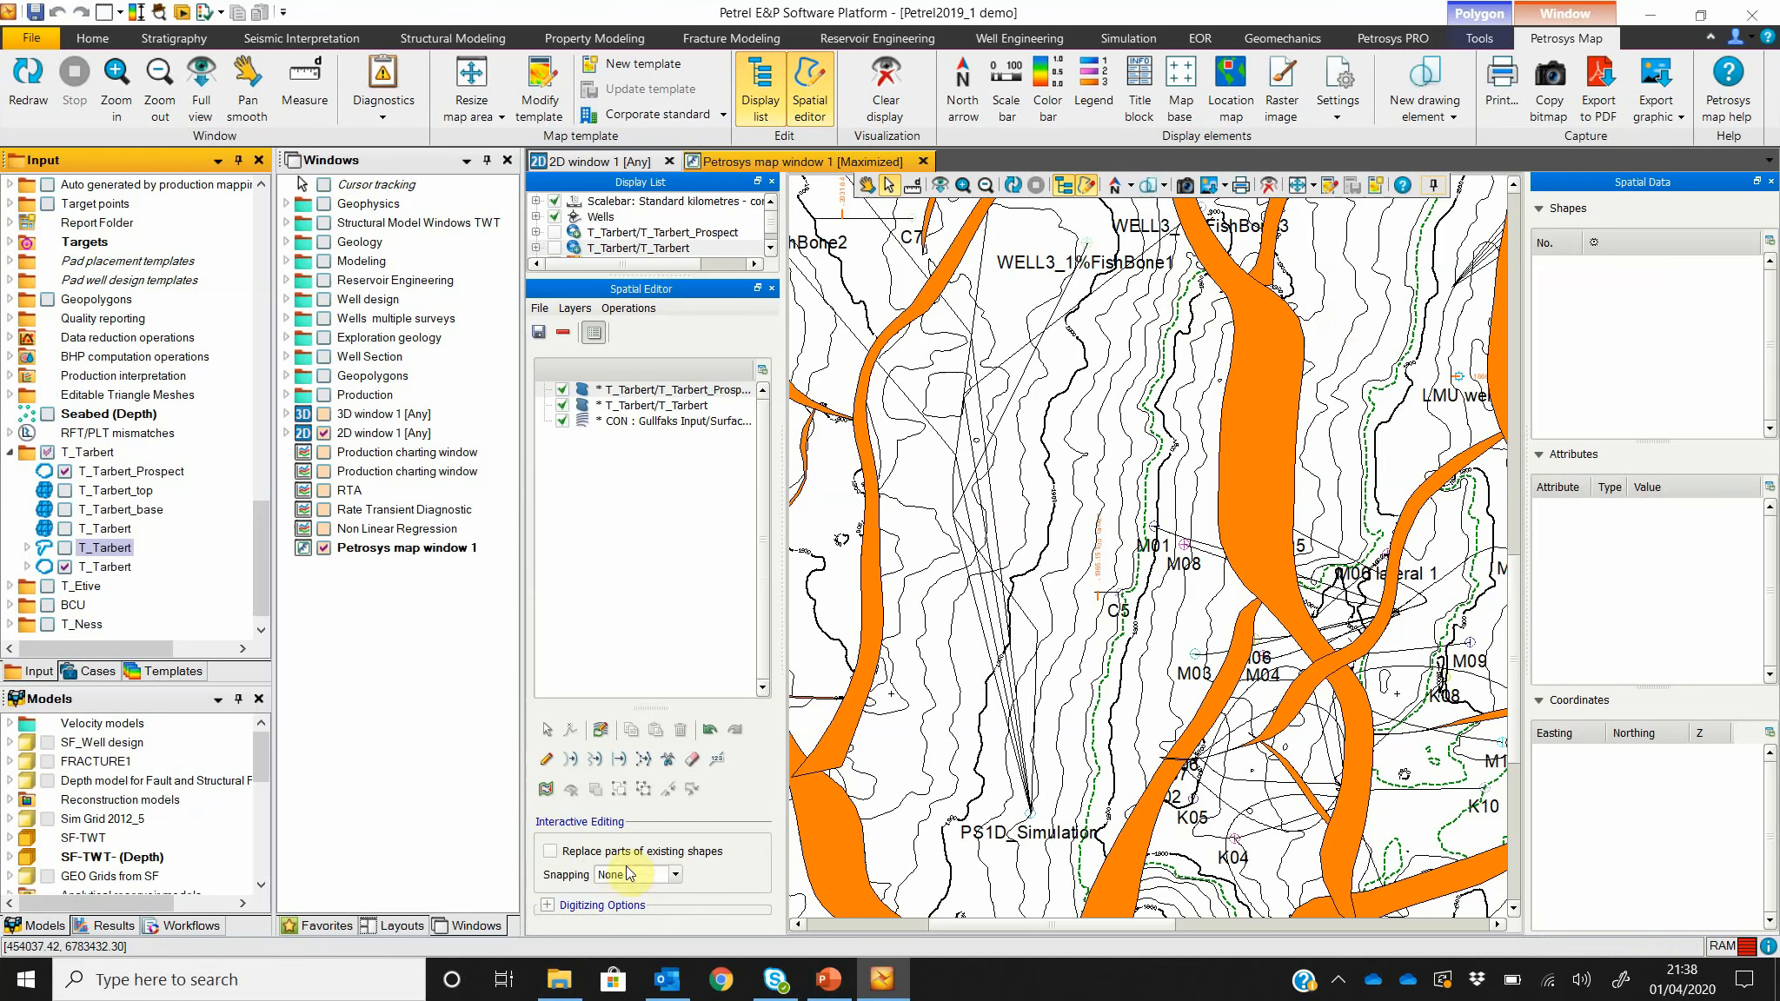
left_click(676, 880)
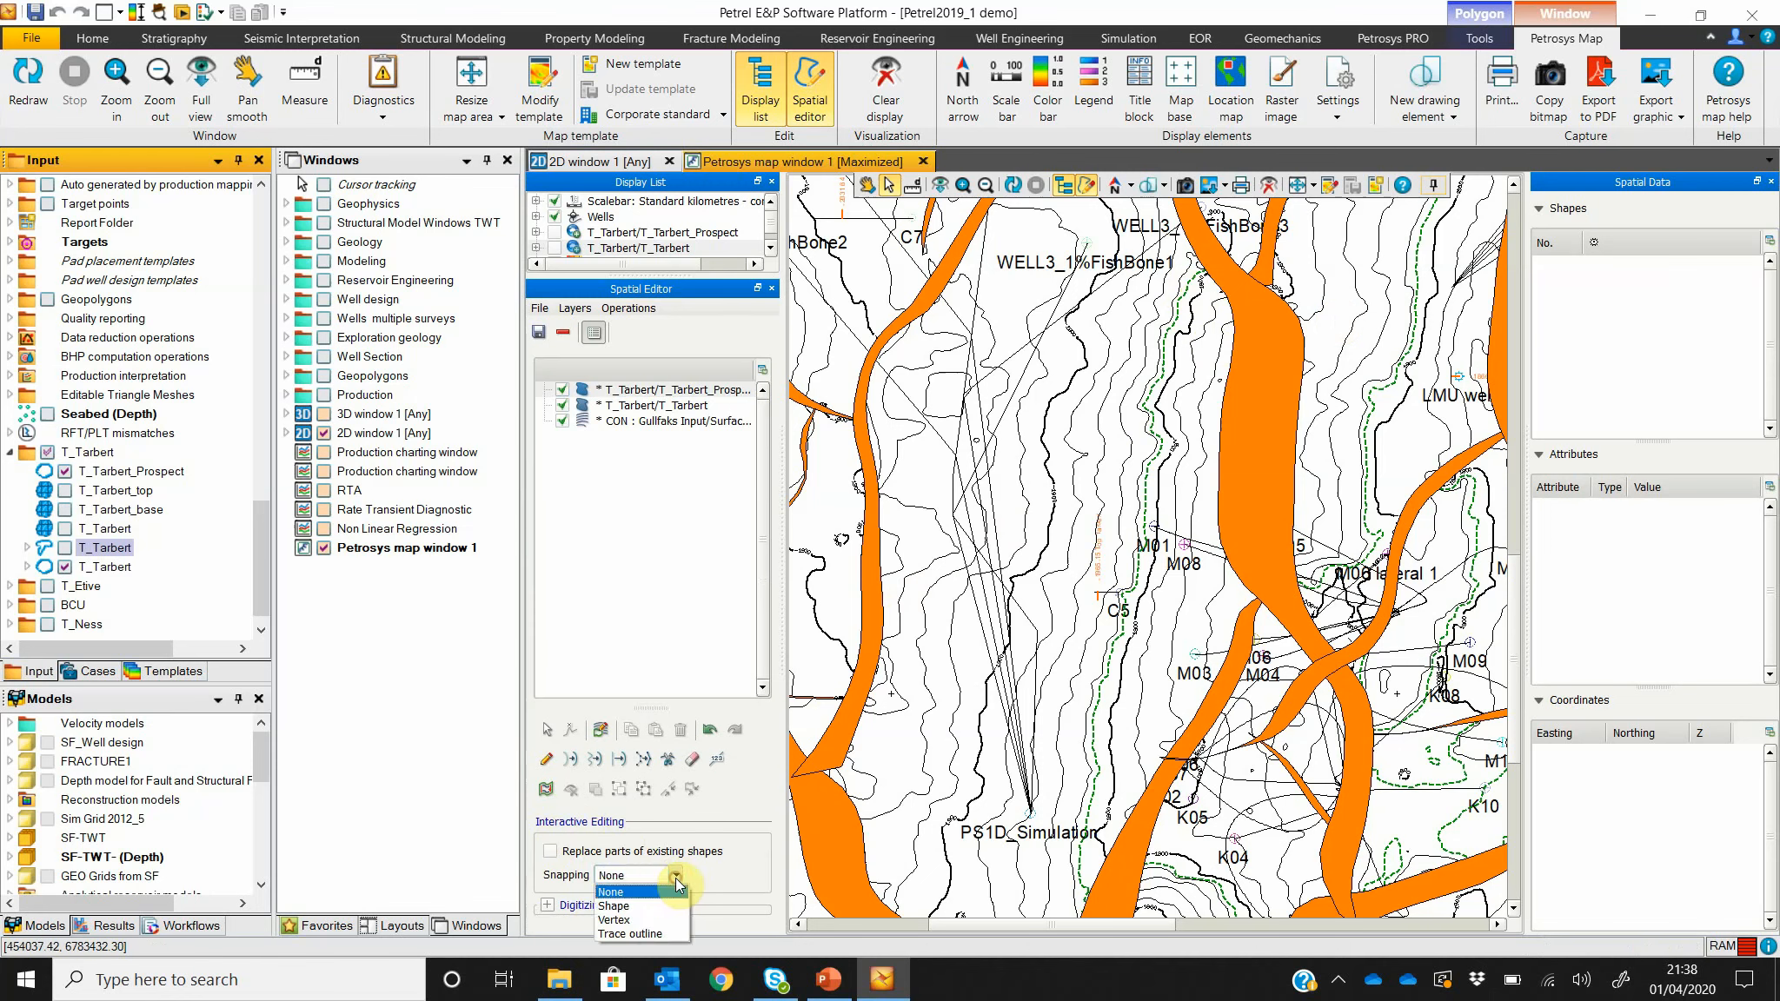
left_click(667, 935)
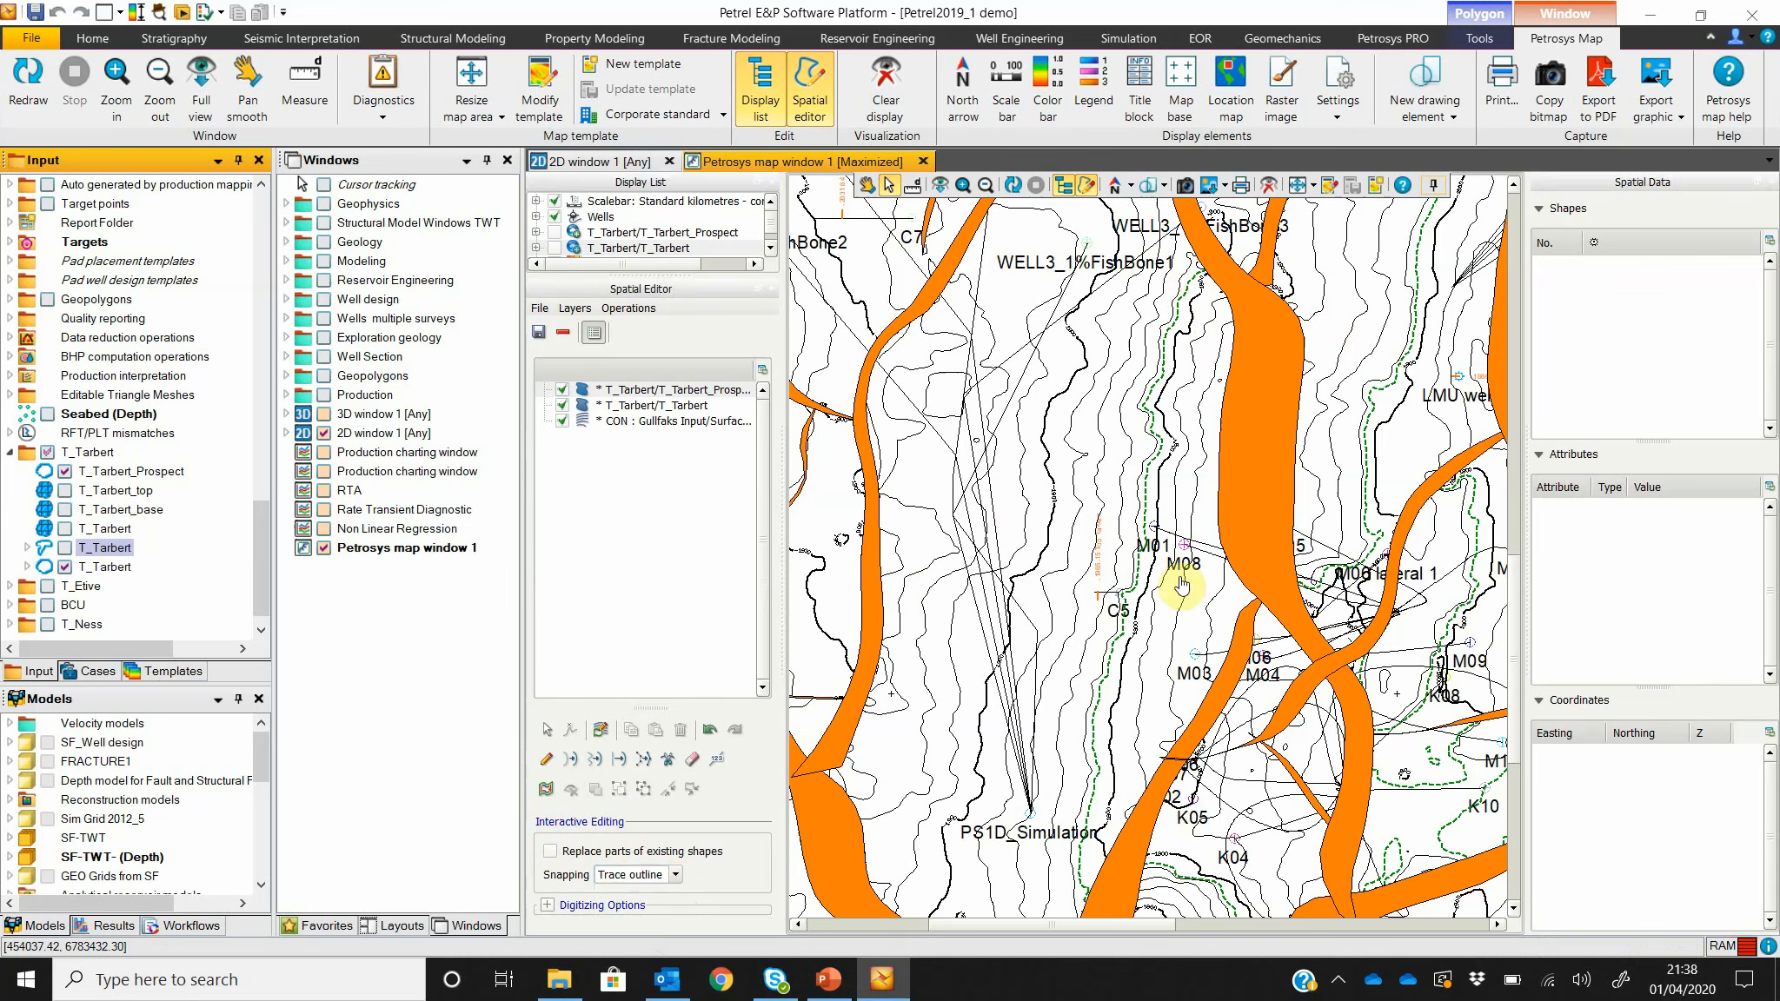
Step: Trace a closed prospect polygon along the dashed green contour past wells M01 and C5 and the western edges of the adjoining faults
left_click(1147, 483)
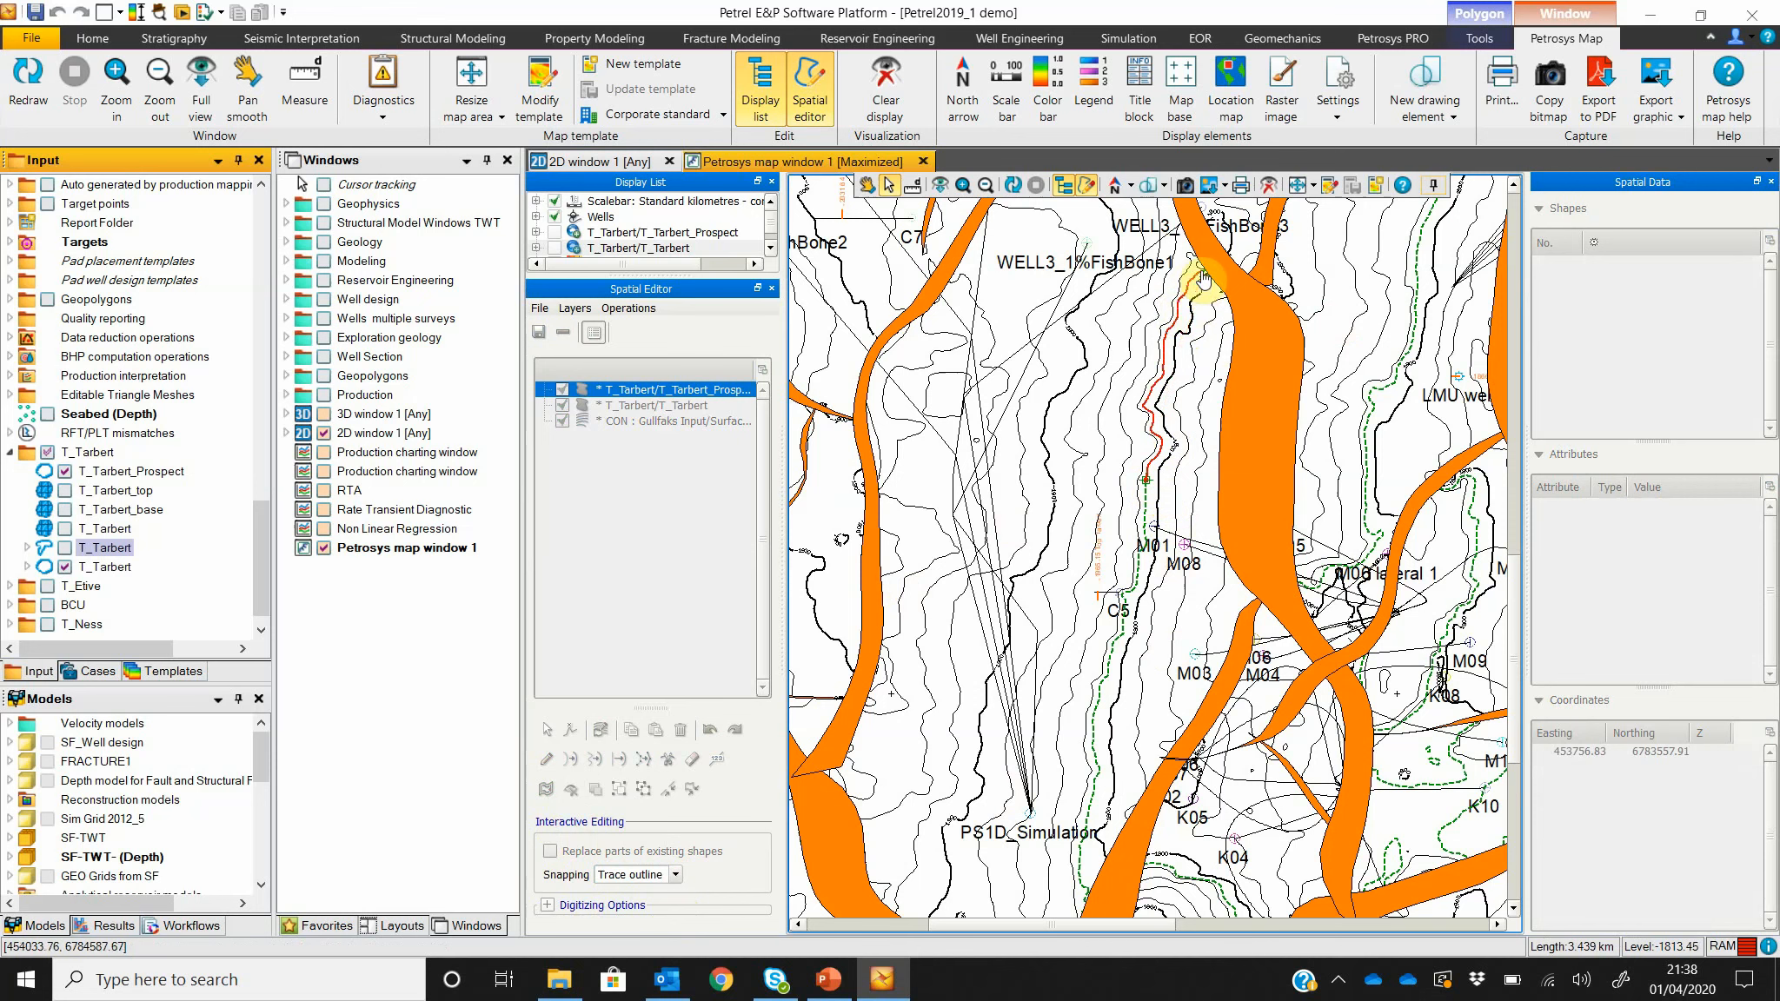
left_click(1205, 269)
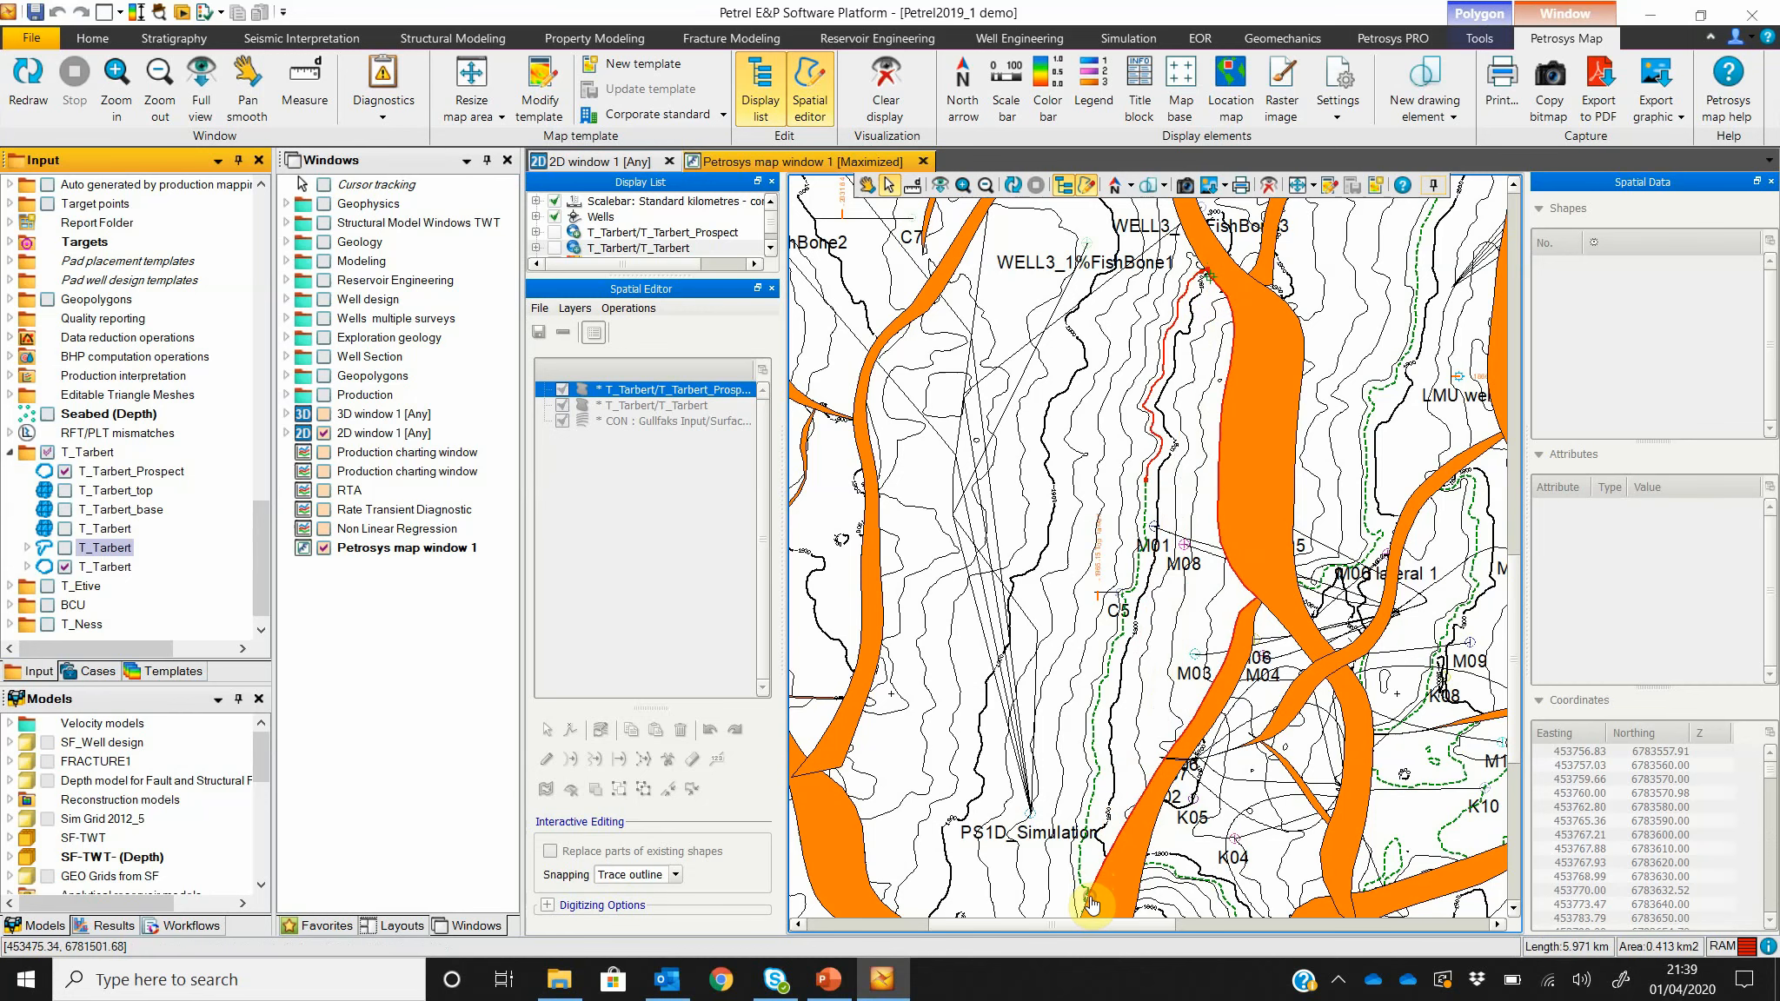
scroll(1091, 904, "up", 5)
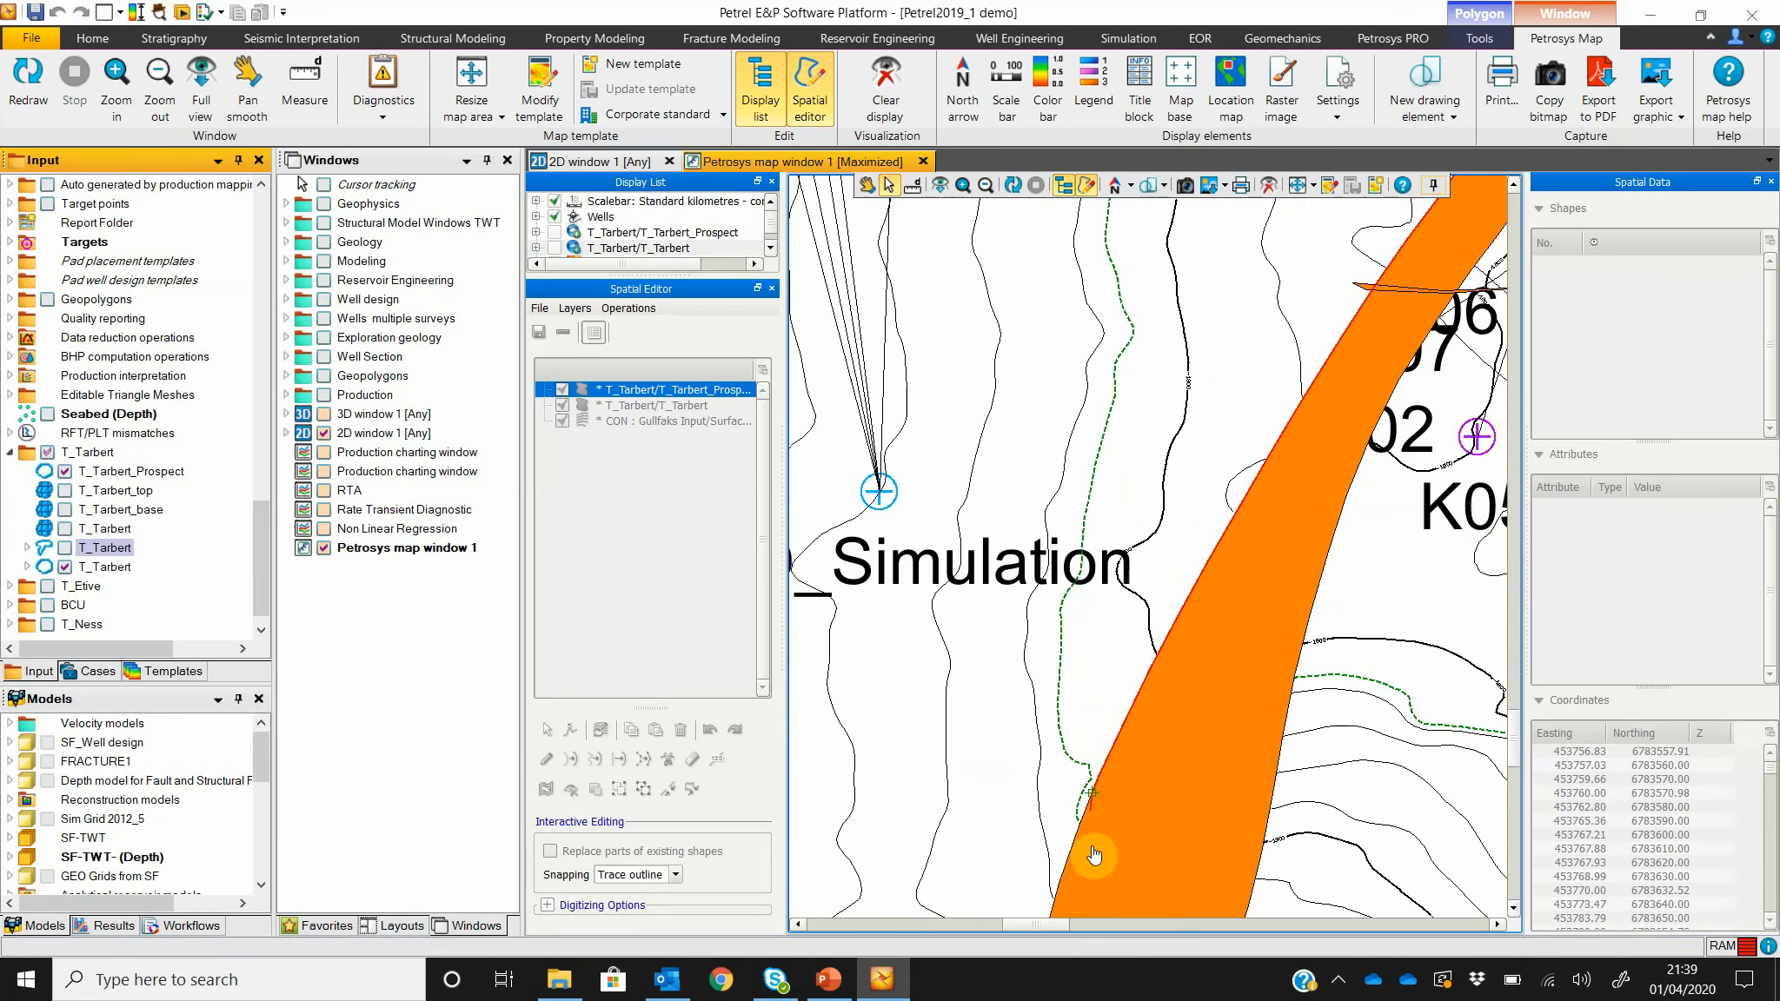
left_click(1078, 817)
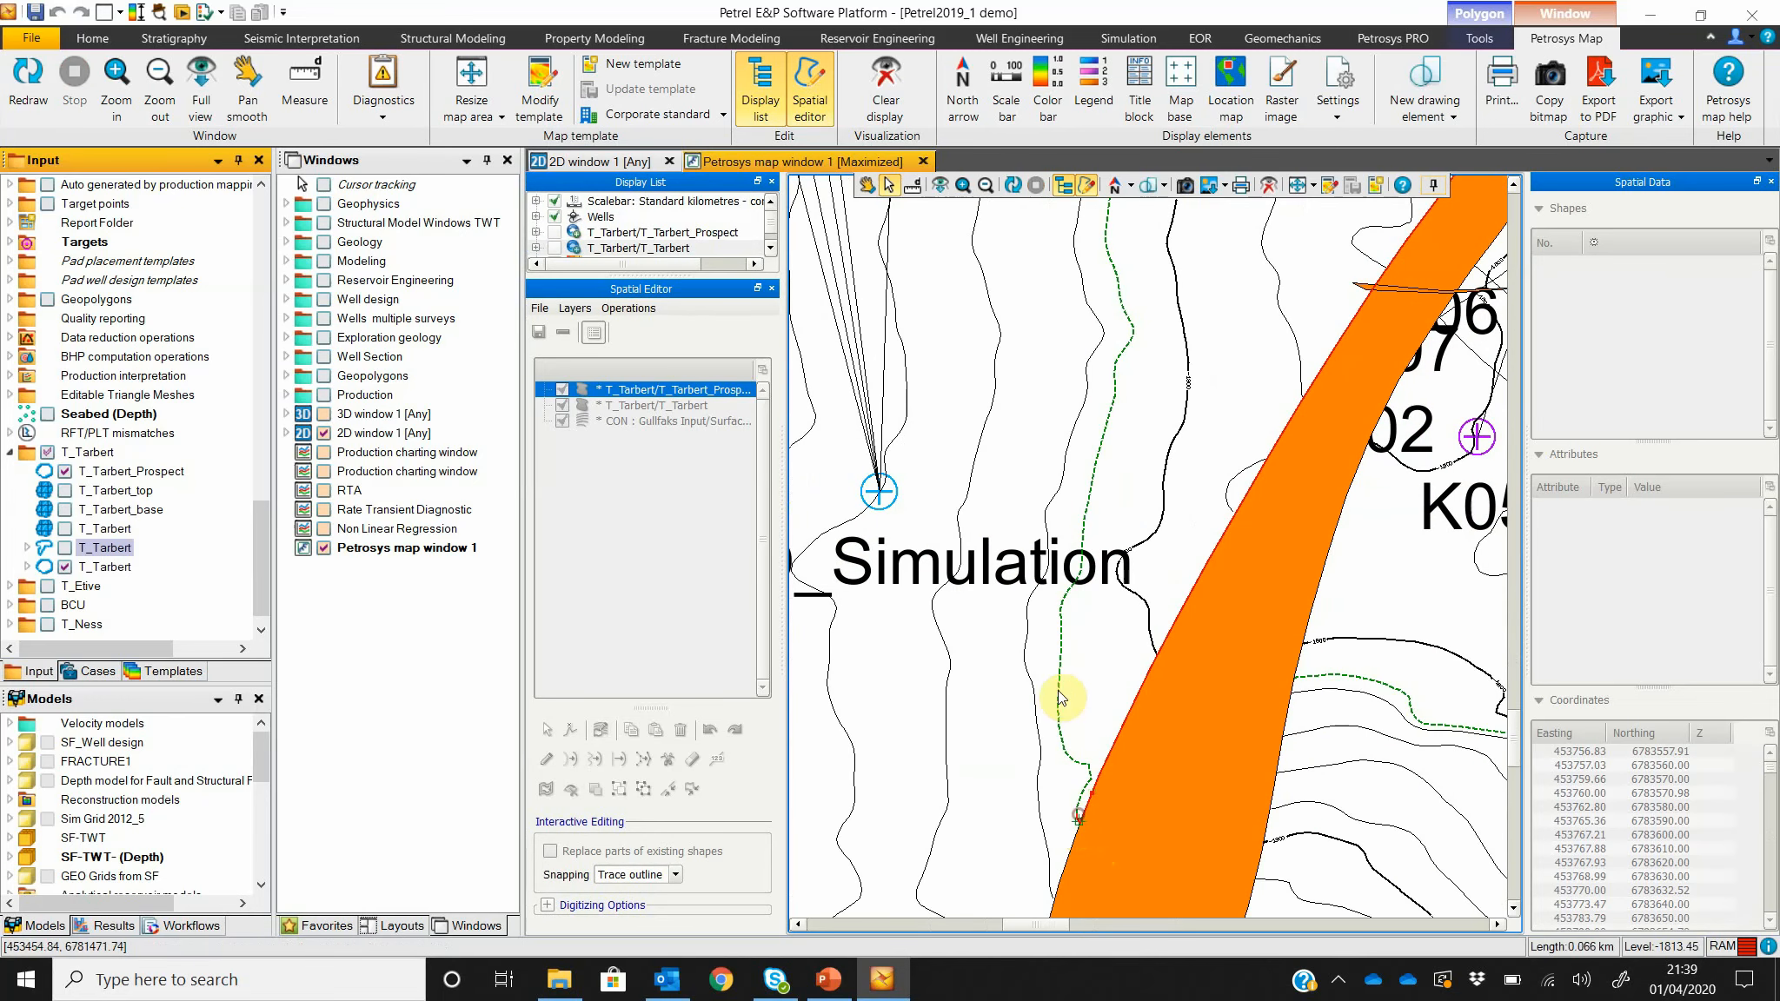
scroll(1065, 670, "down", 5)
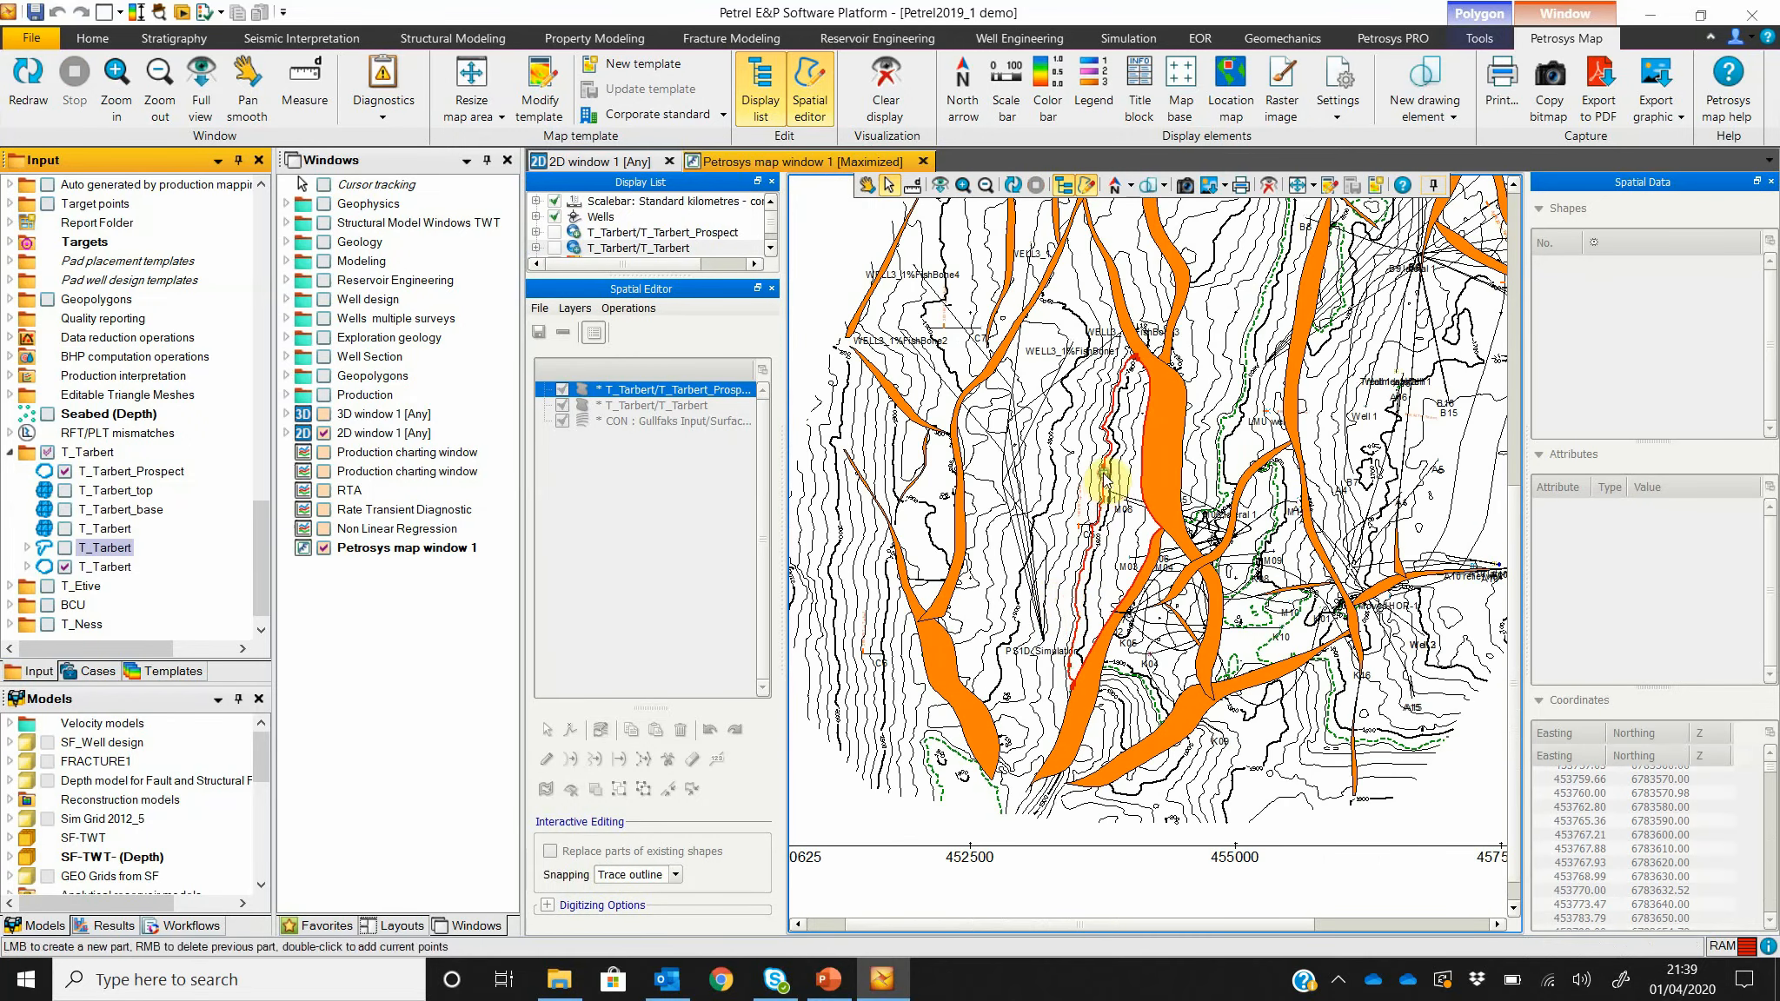
double_click(1105, 478)
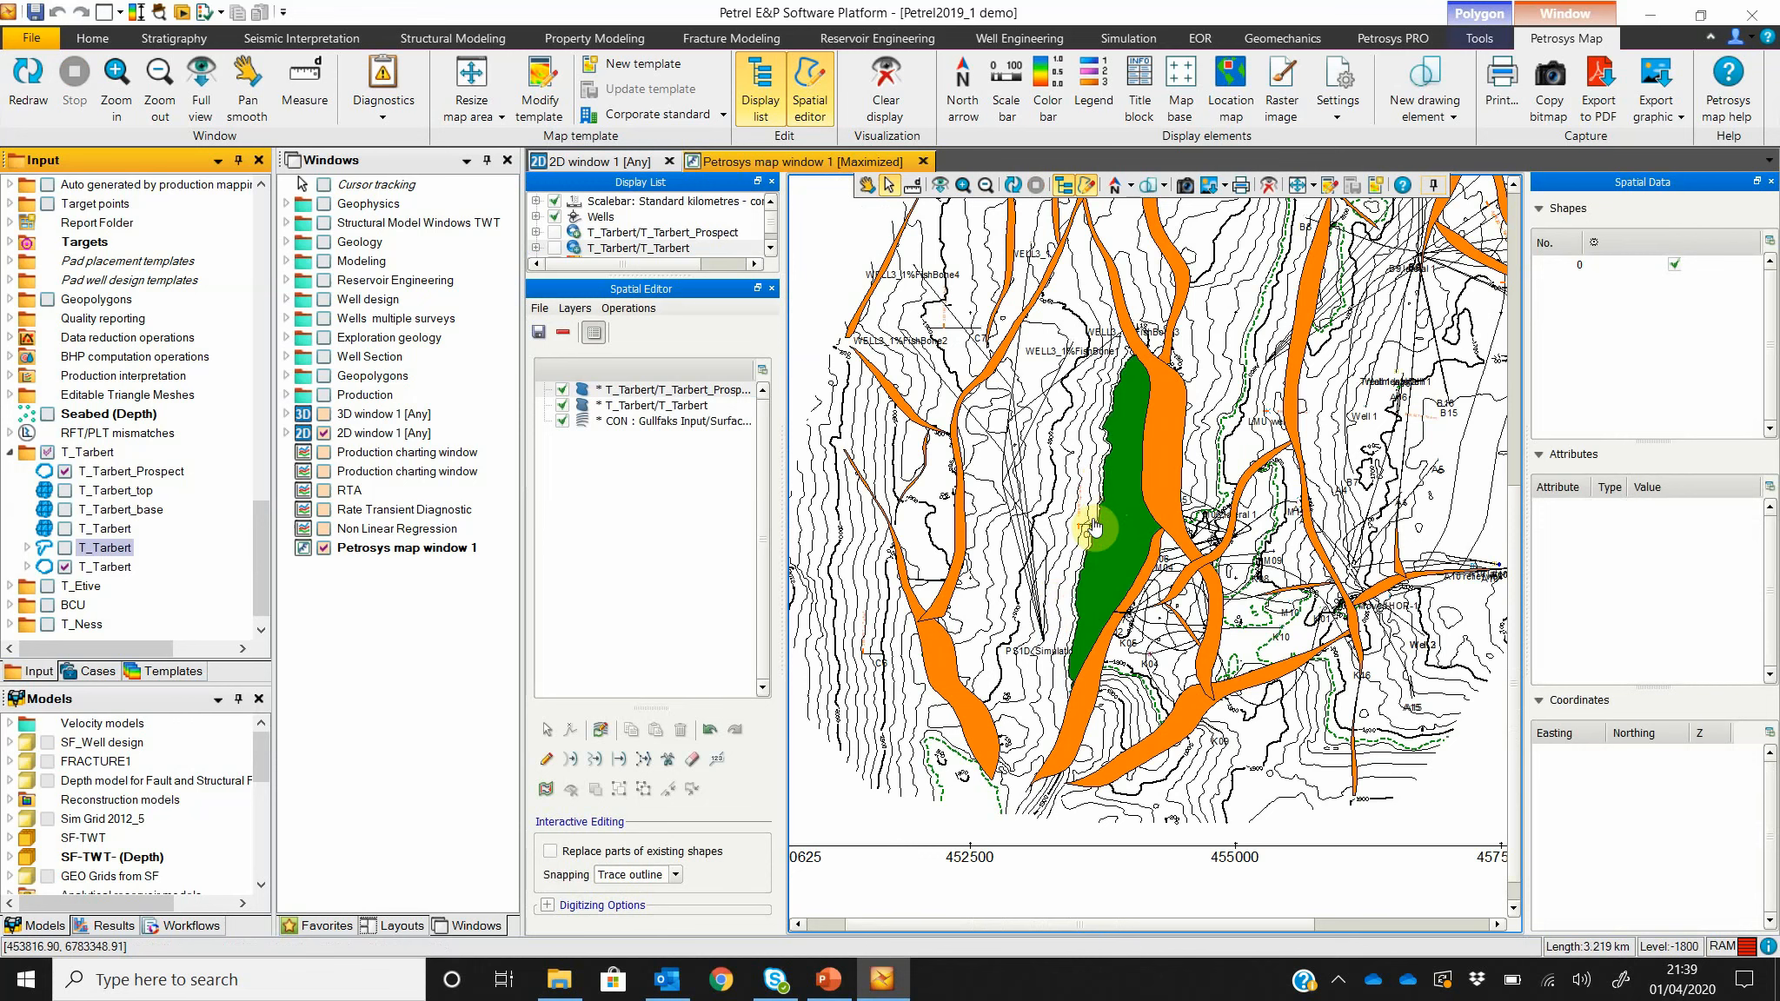
Step: Finish digitizing and save the T_Tarbert_Prospect layer with the new polygon
left_click(1091, 528)
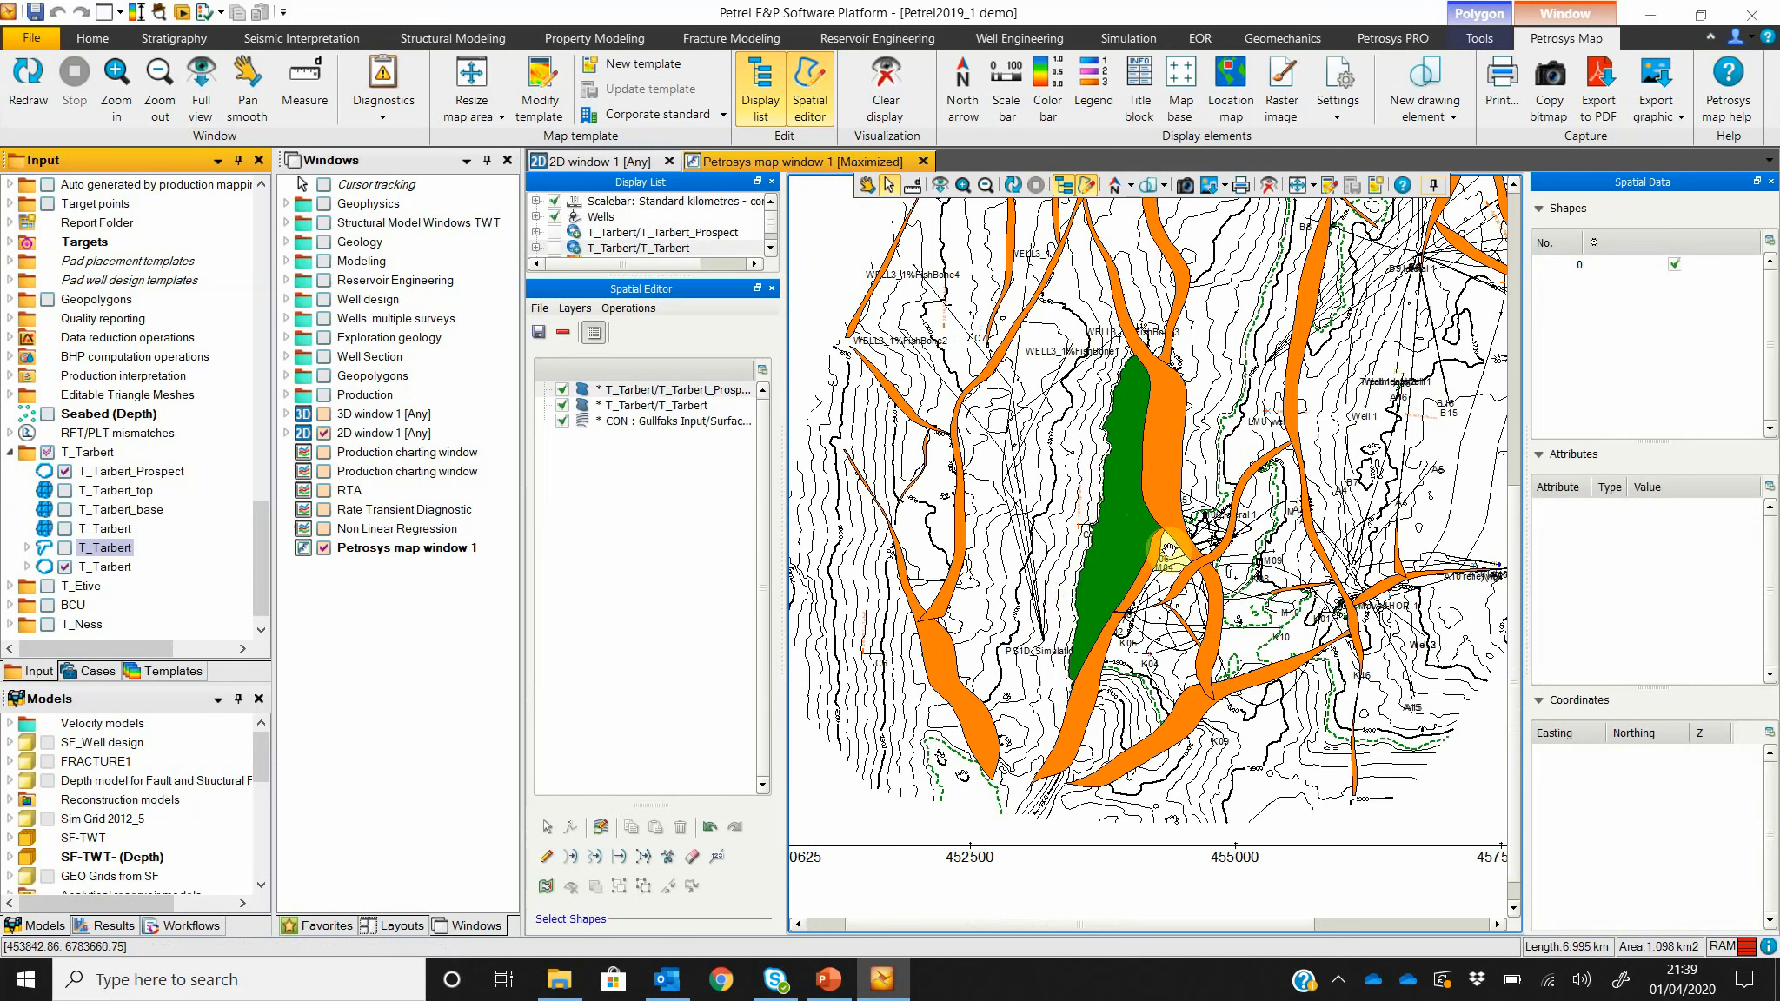
left_click(691, 390)
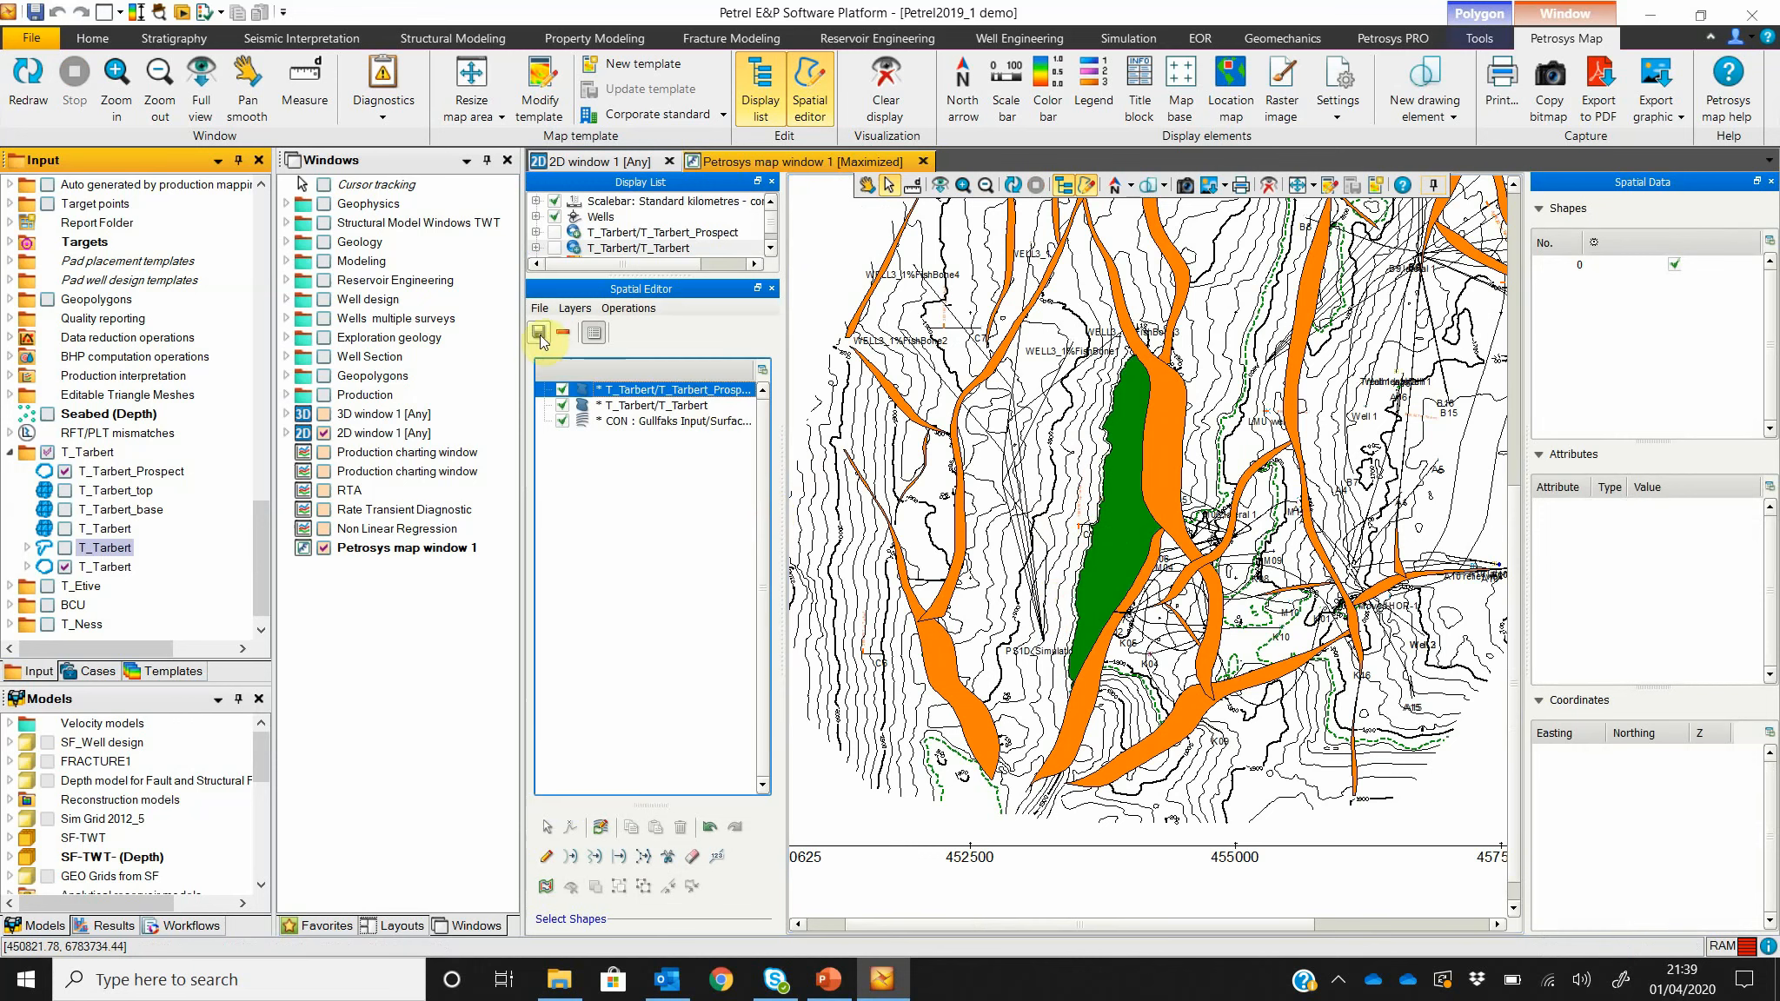
left_click(538, 333)
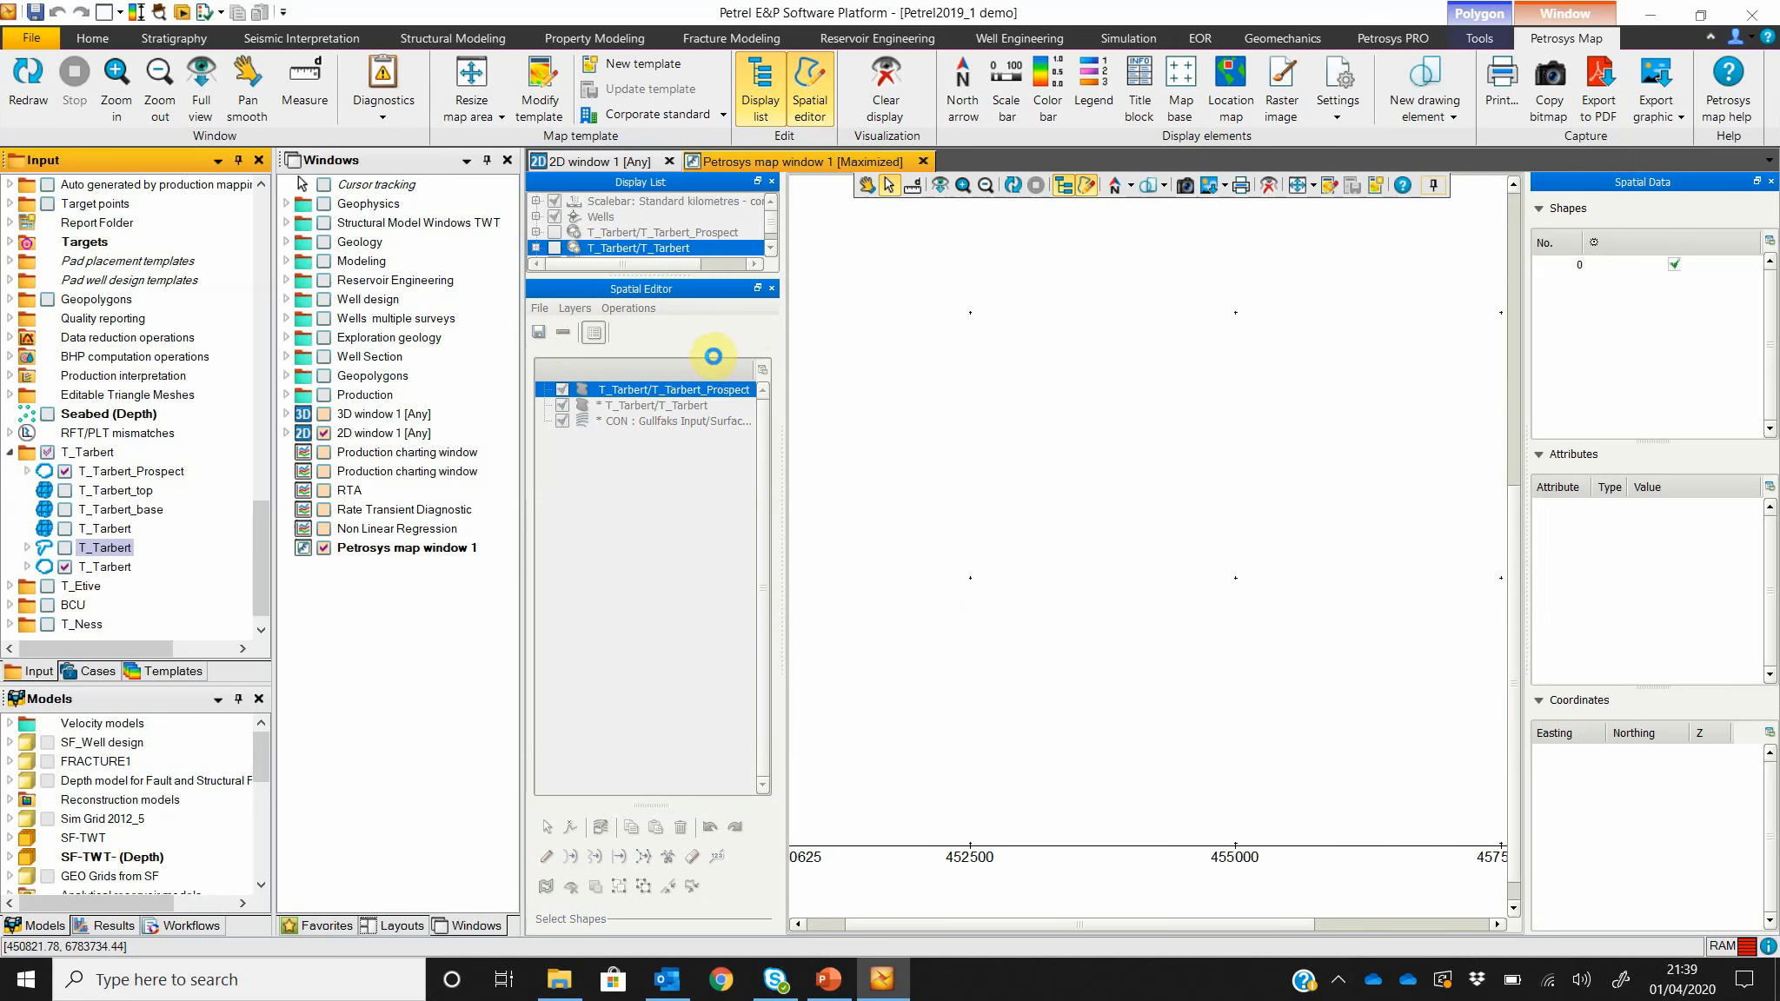
Step: Close the Spatial Editor, discarding all unsaved changes to the contour and T_Tarbert fault layers
left_click(770, 287)
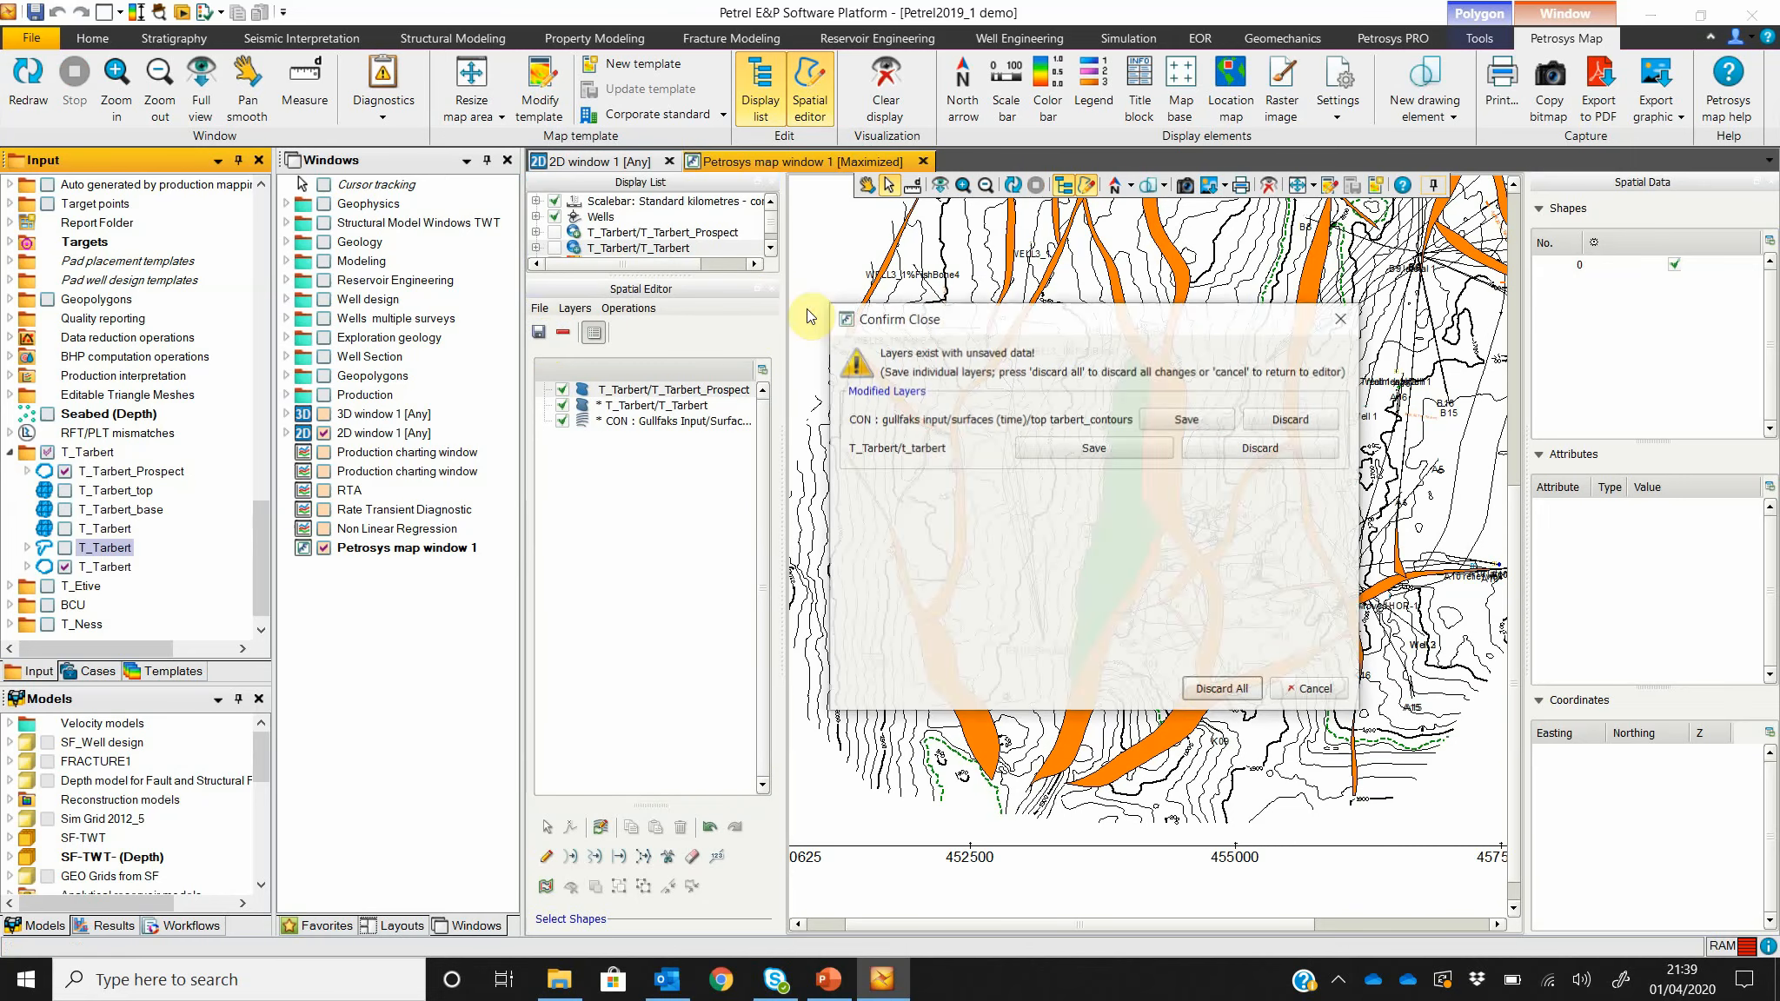
left_click(1223, 689)
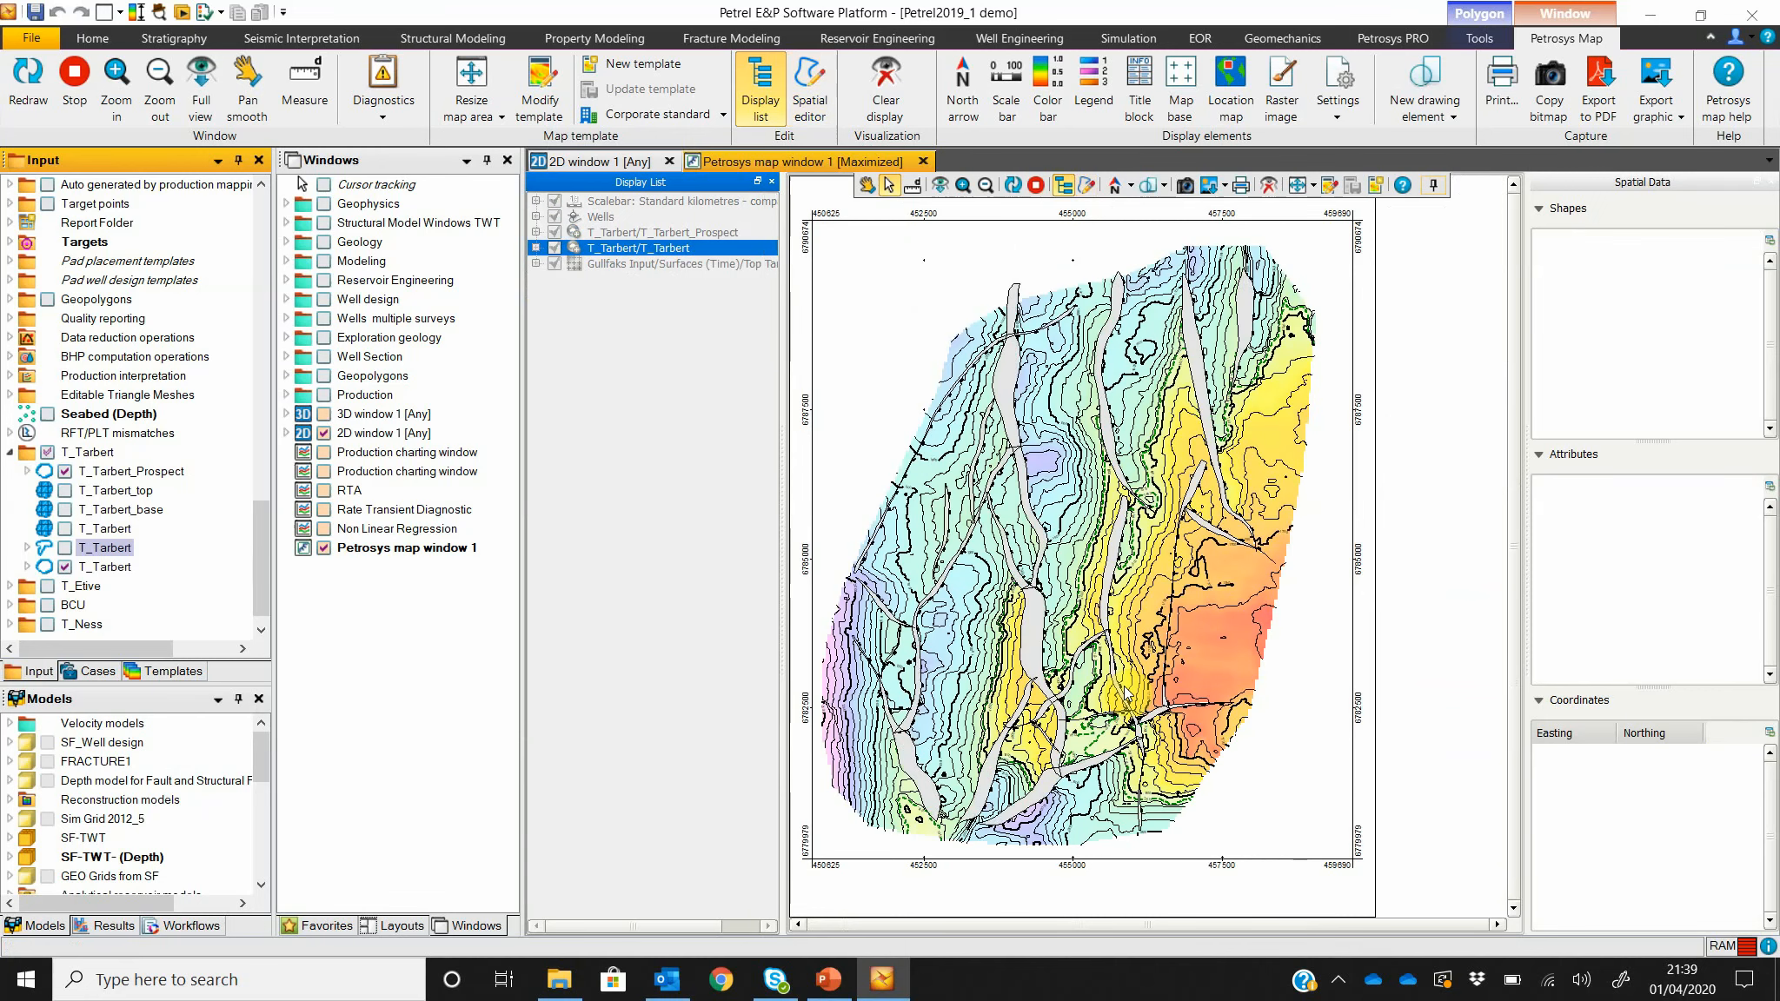
left_click(1127, 694)
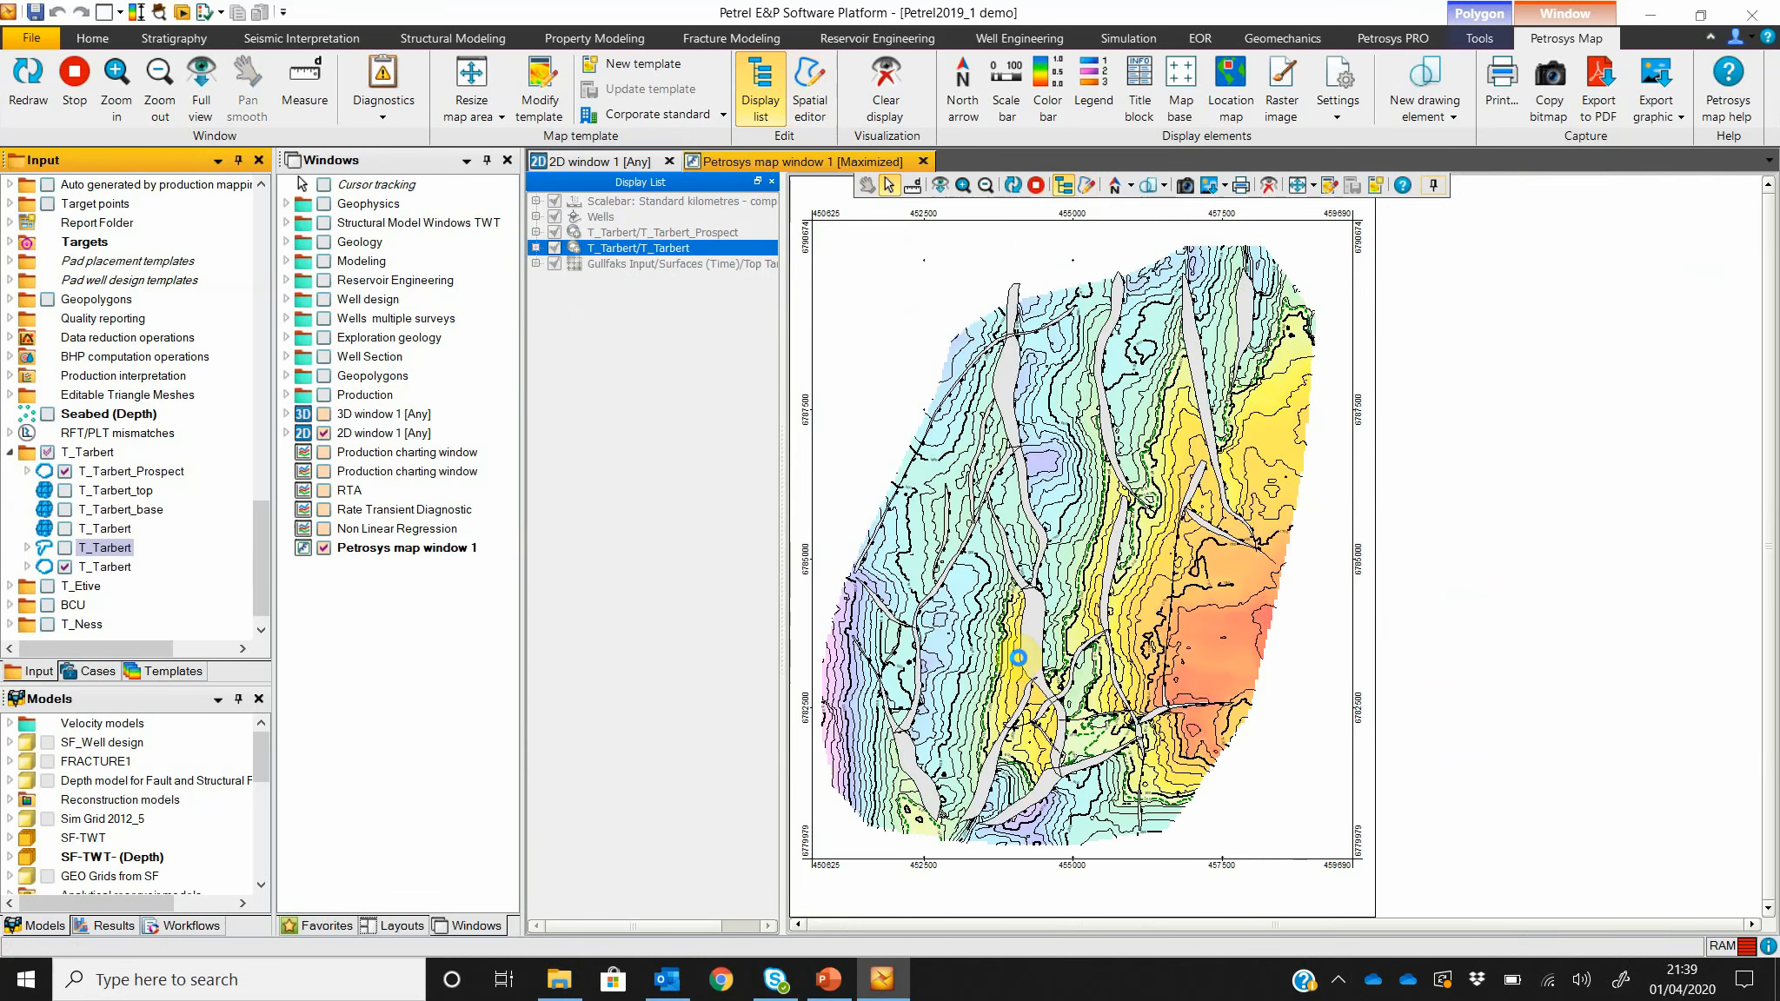
left_click(961, 533)
Step: Give the T_Tarbert_Prospect polygon a slightly translucent, solid dark green fill in its display settings
left_click(699, 237)
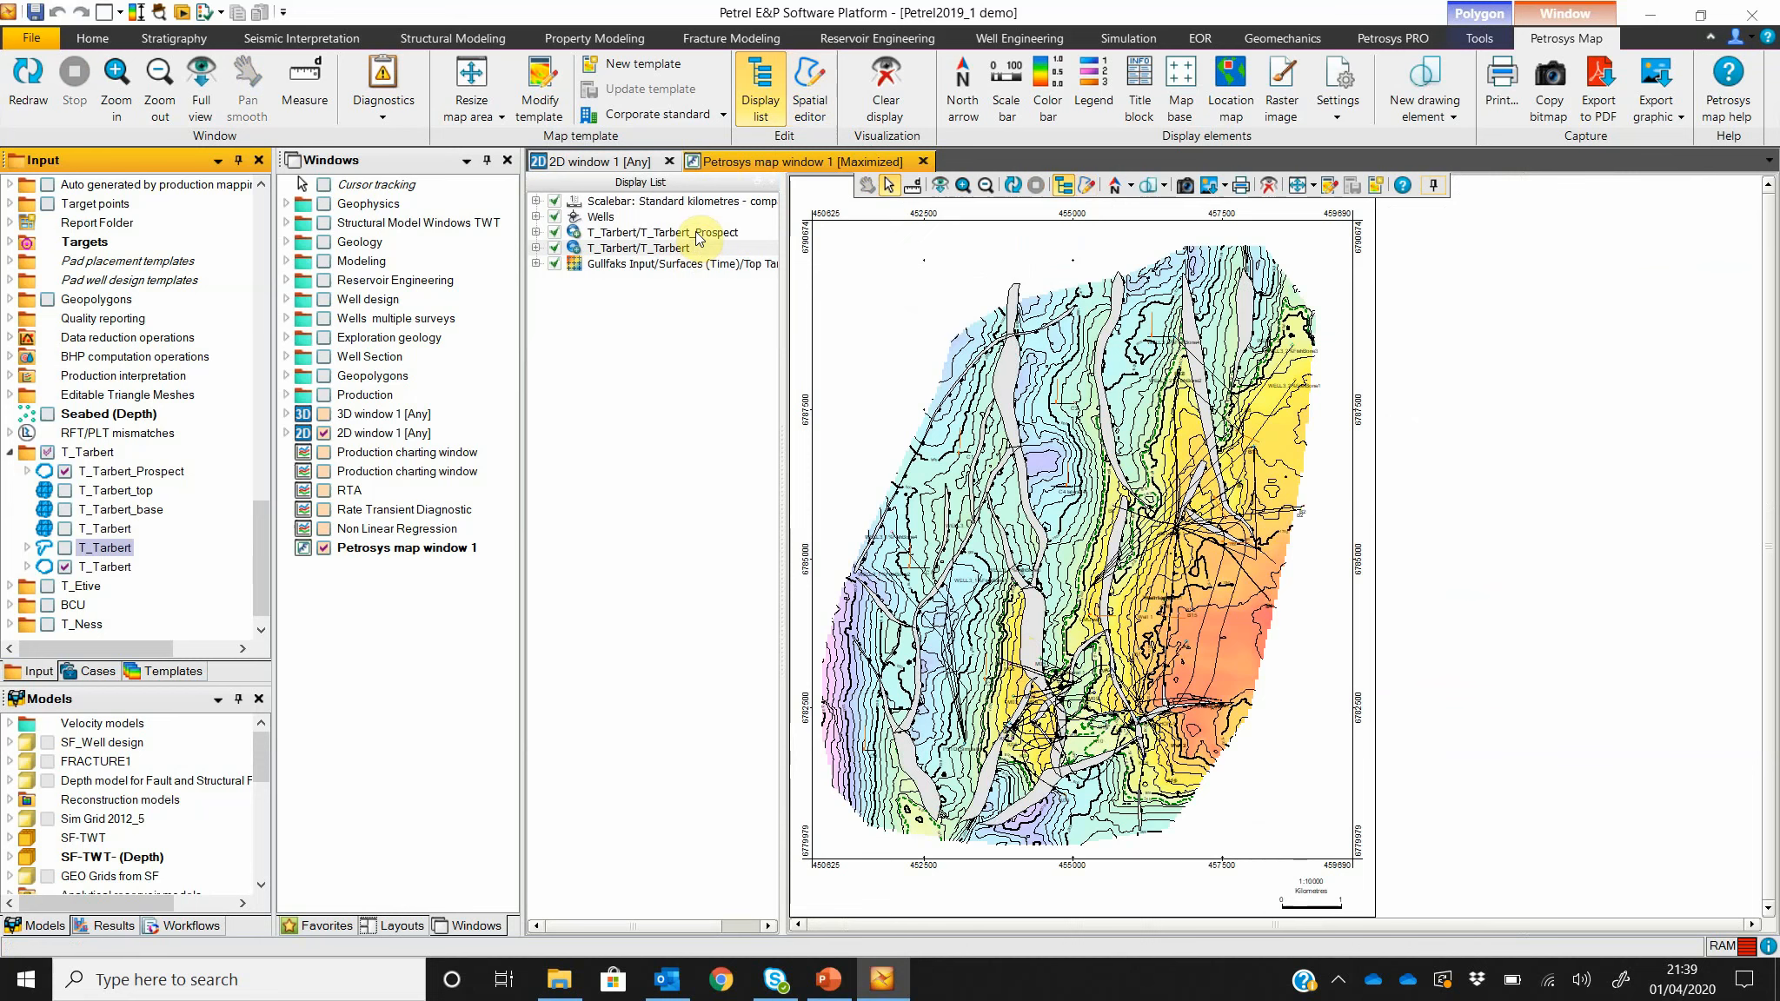
left_click(700, 237)
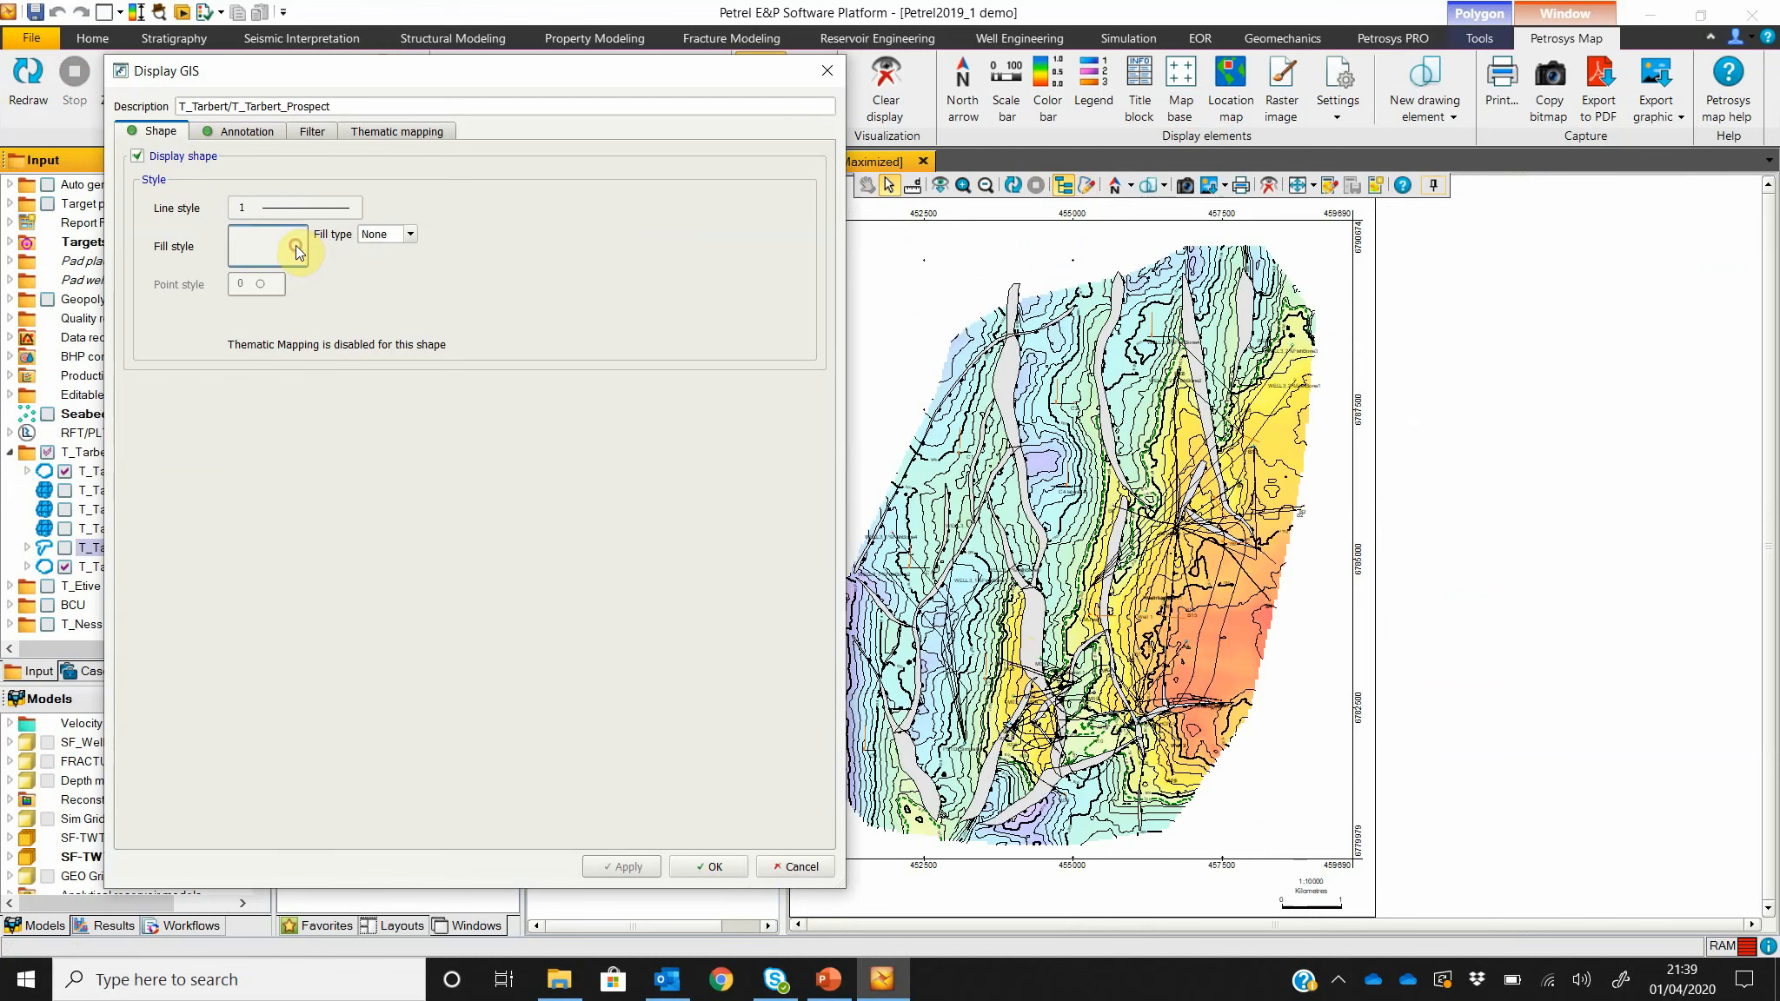
left_click(295, 246)
left_click(427, 364)
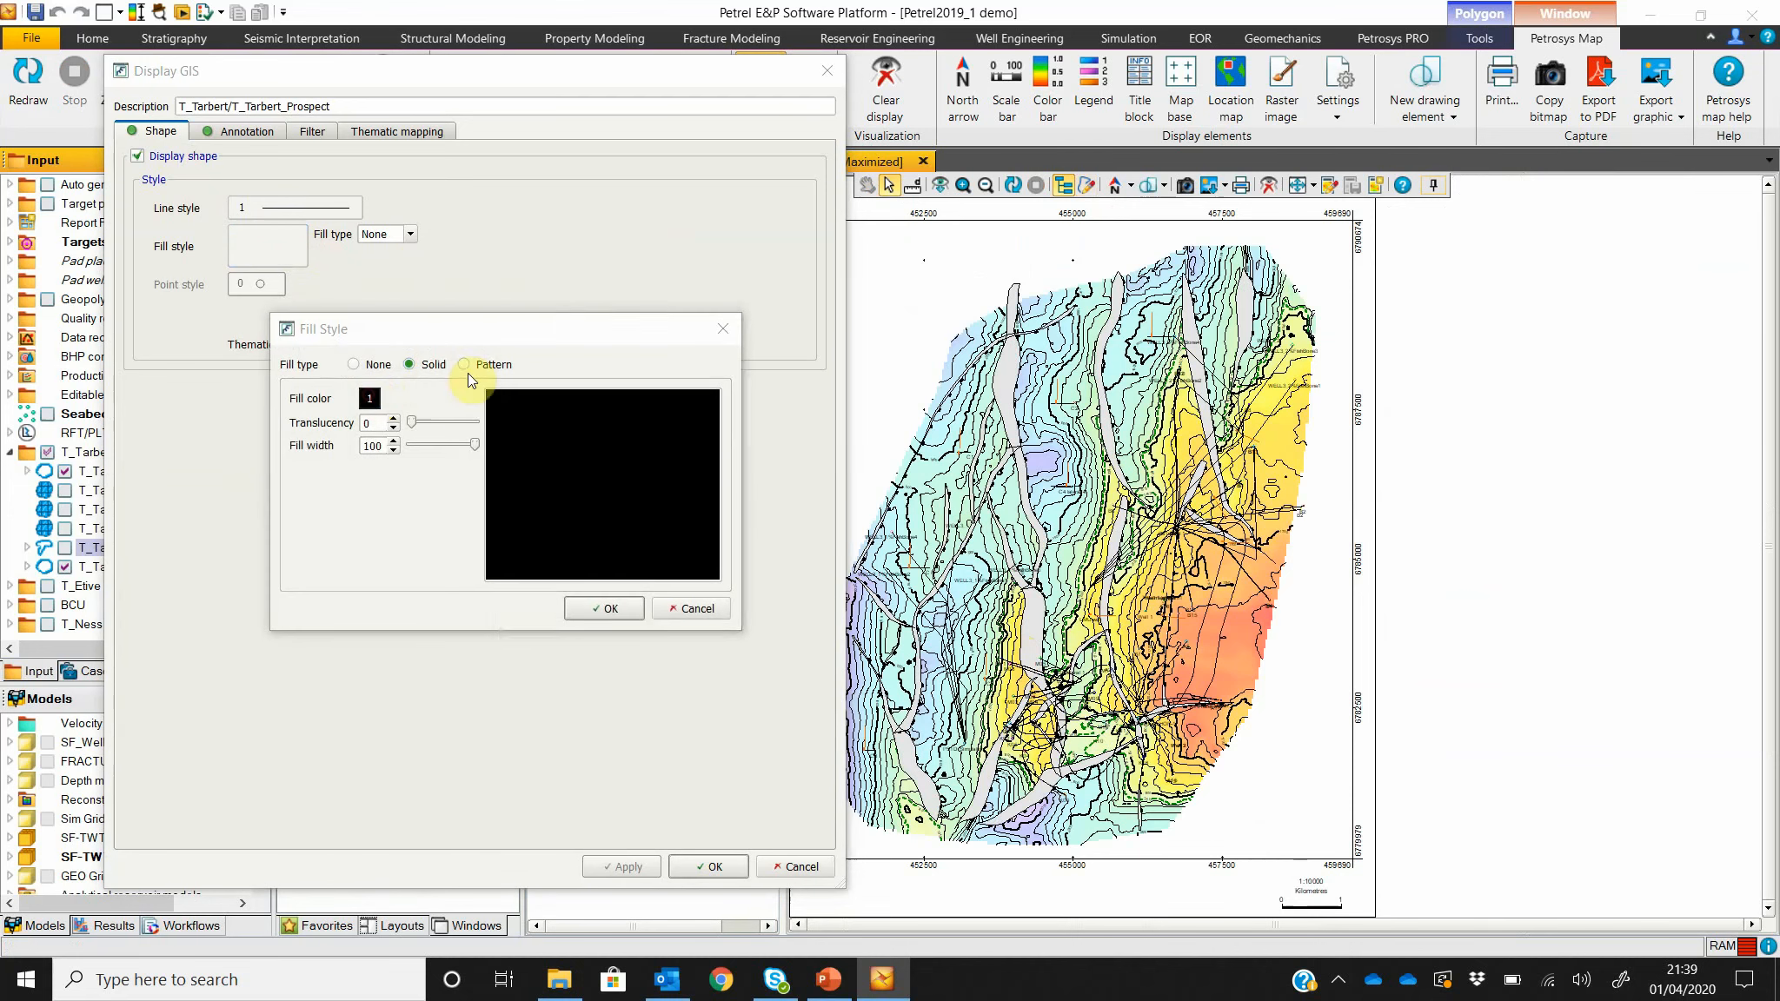
left_click(370, 398)
double_click(519, 361)
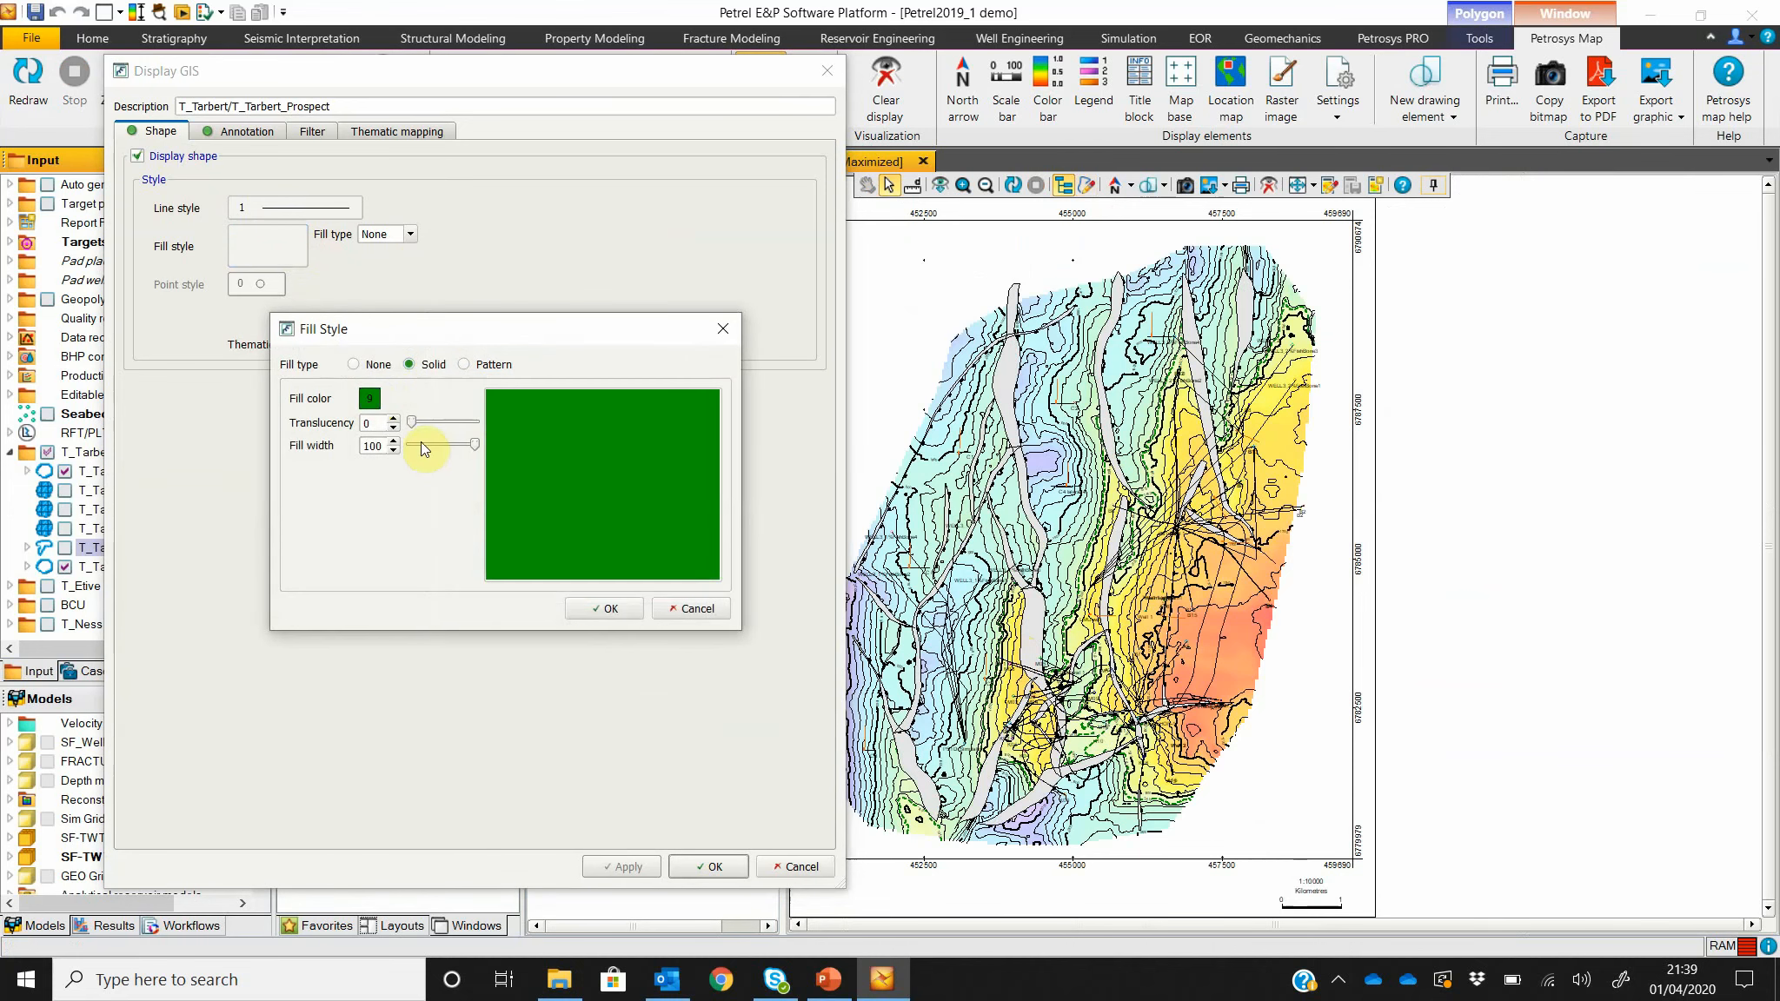
left_click_drag(412, 423, 433, 422)
left_click(605, 609)
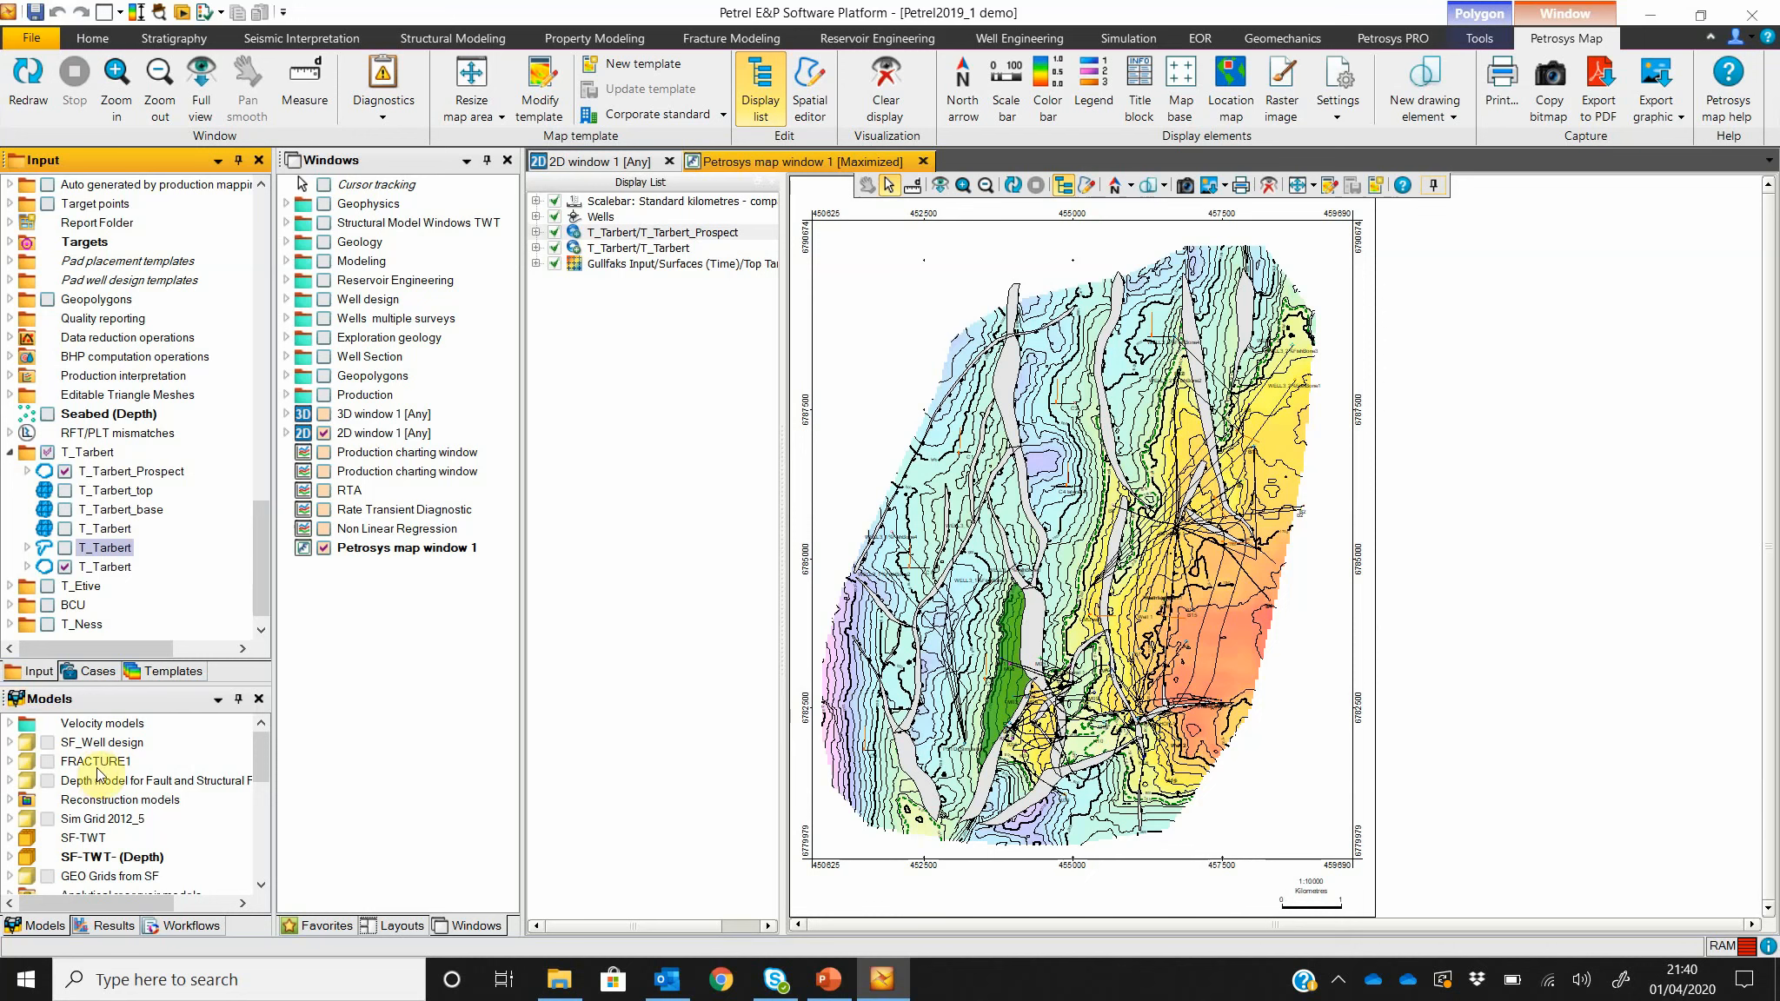
Step: Apply the corporate Internal Peer Review Standard - Powerpoint template to the map, and replace it with the Hardcopy version
left_click(186, 673)
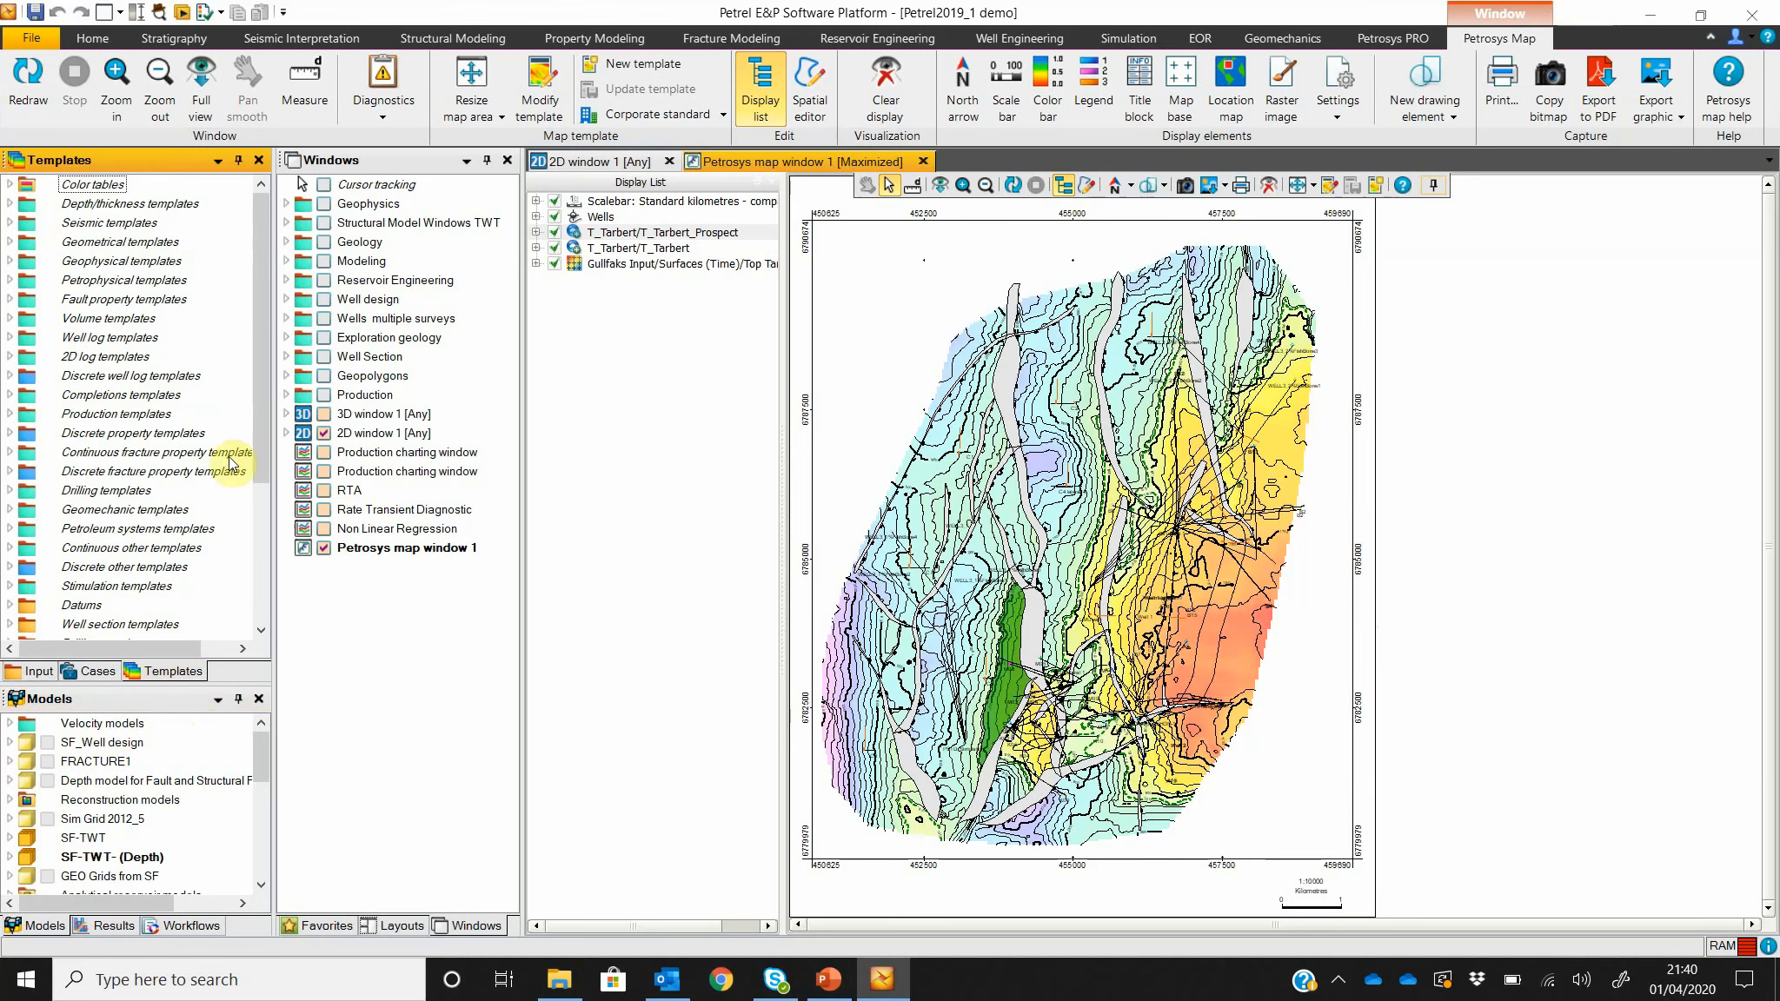
left_click_drag(262, 402, 264, 593)
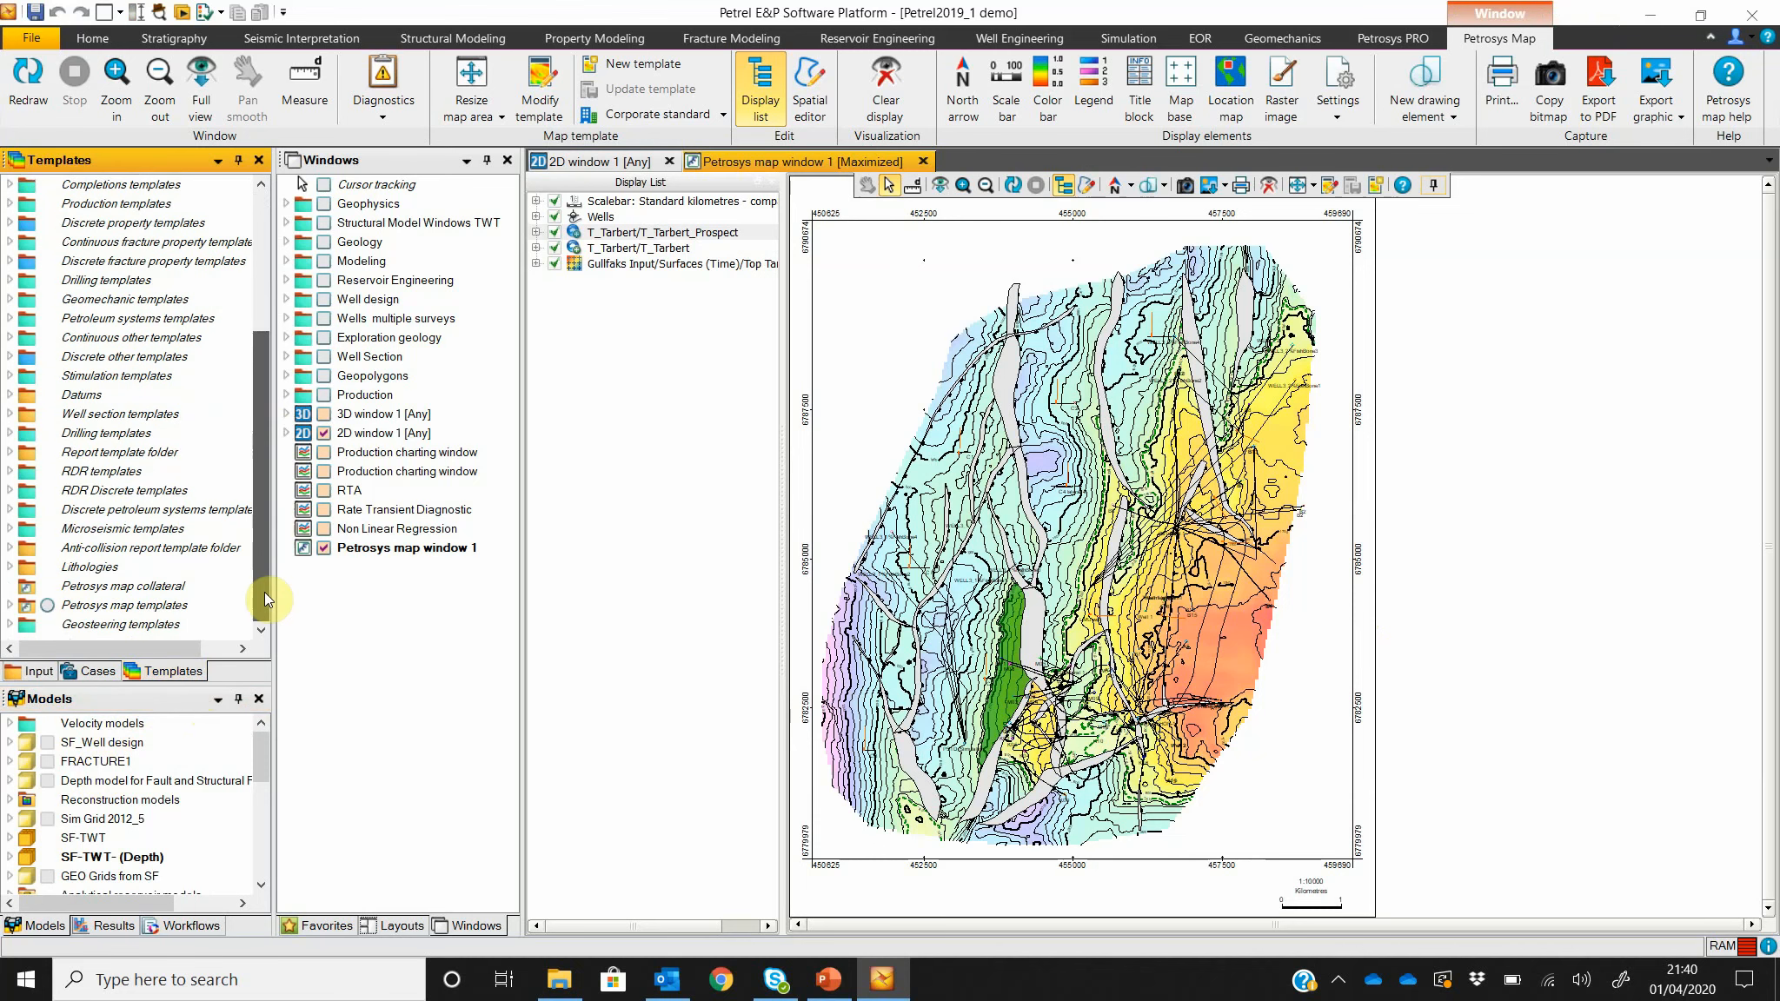
left_click(10, 605)
left_click(25, 607)
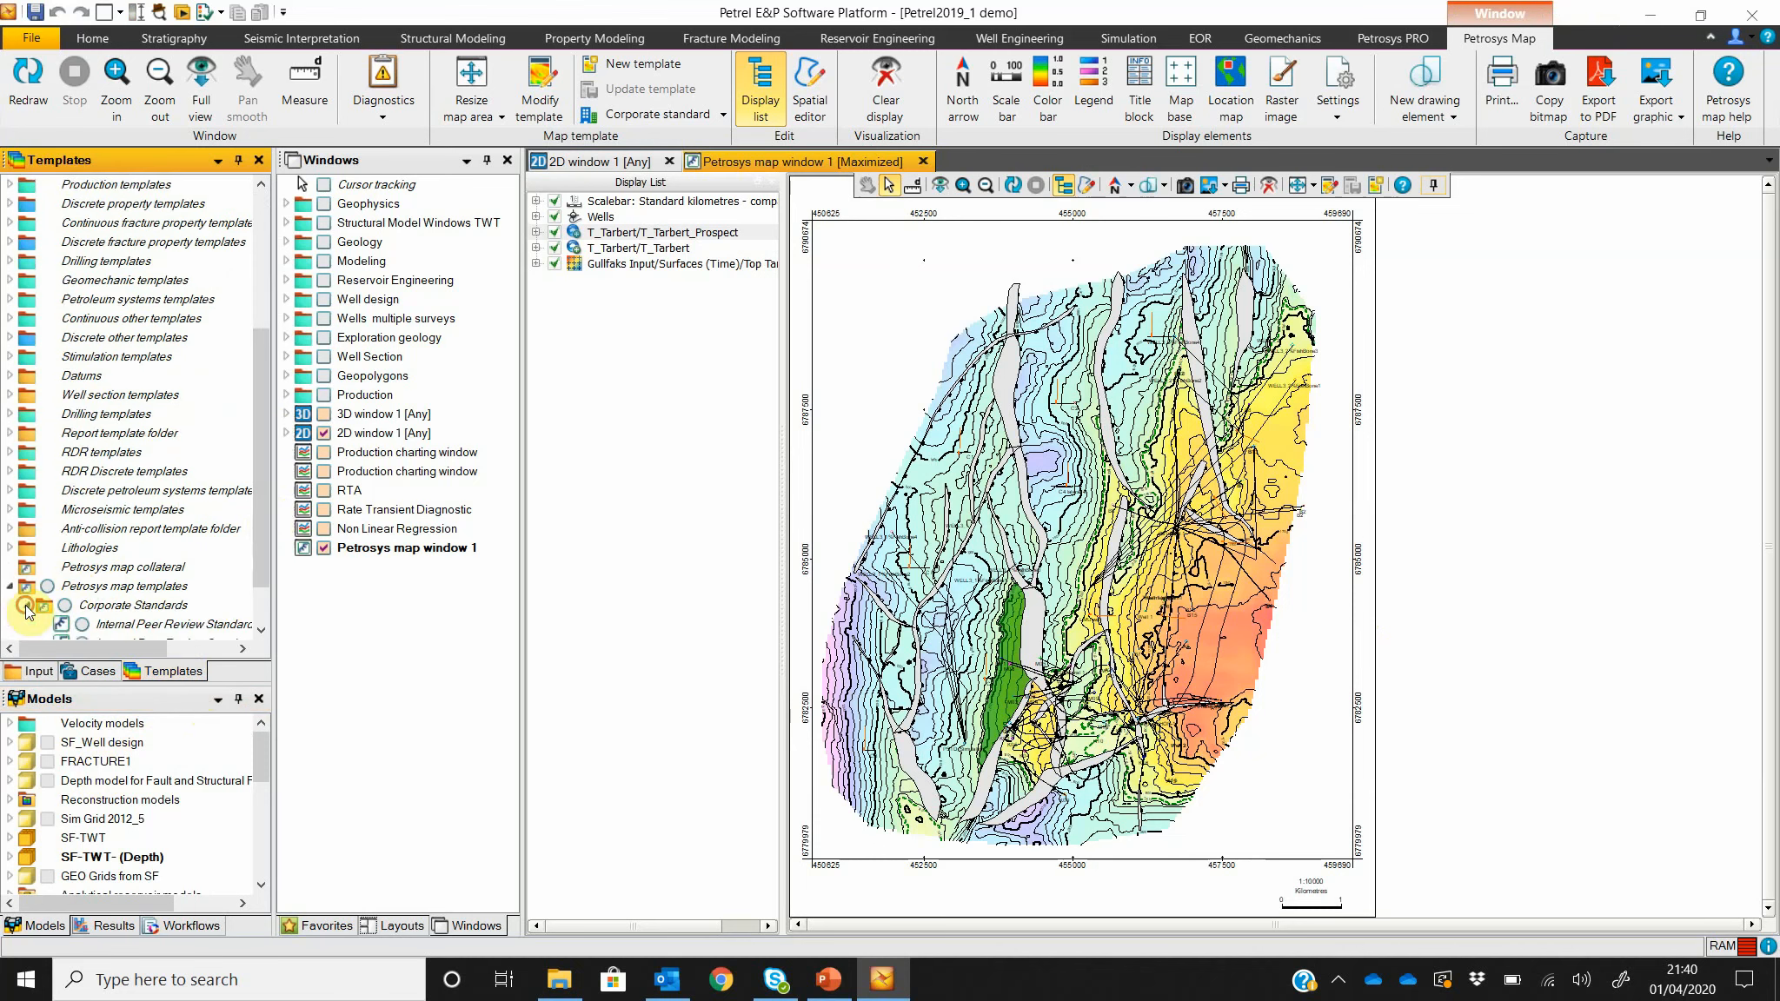
left_click_drag(263, 421, 356, 514)
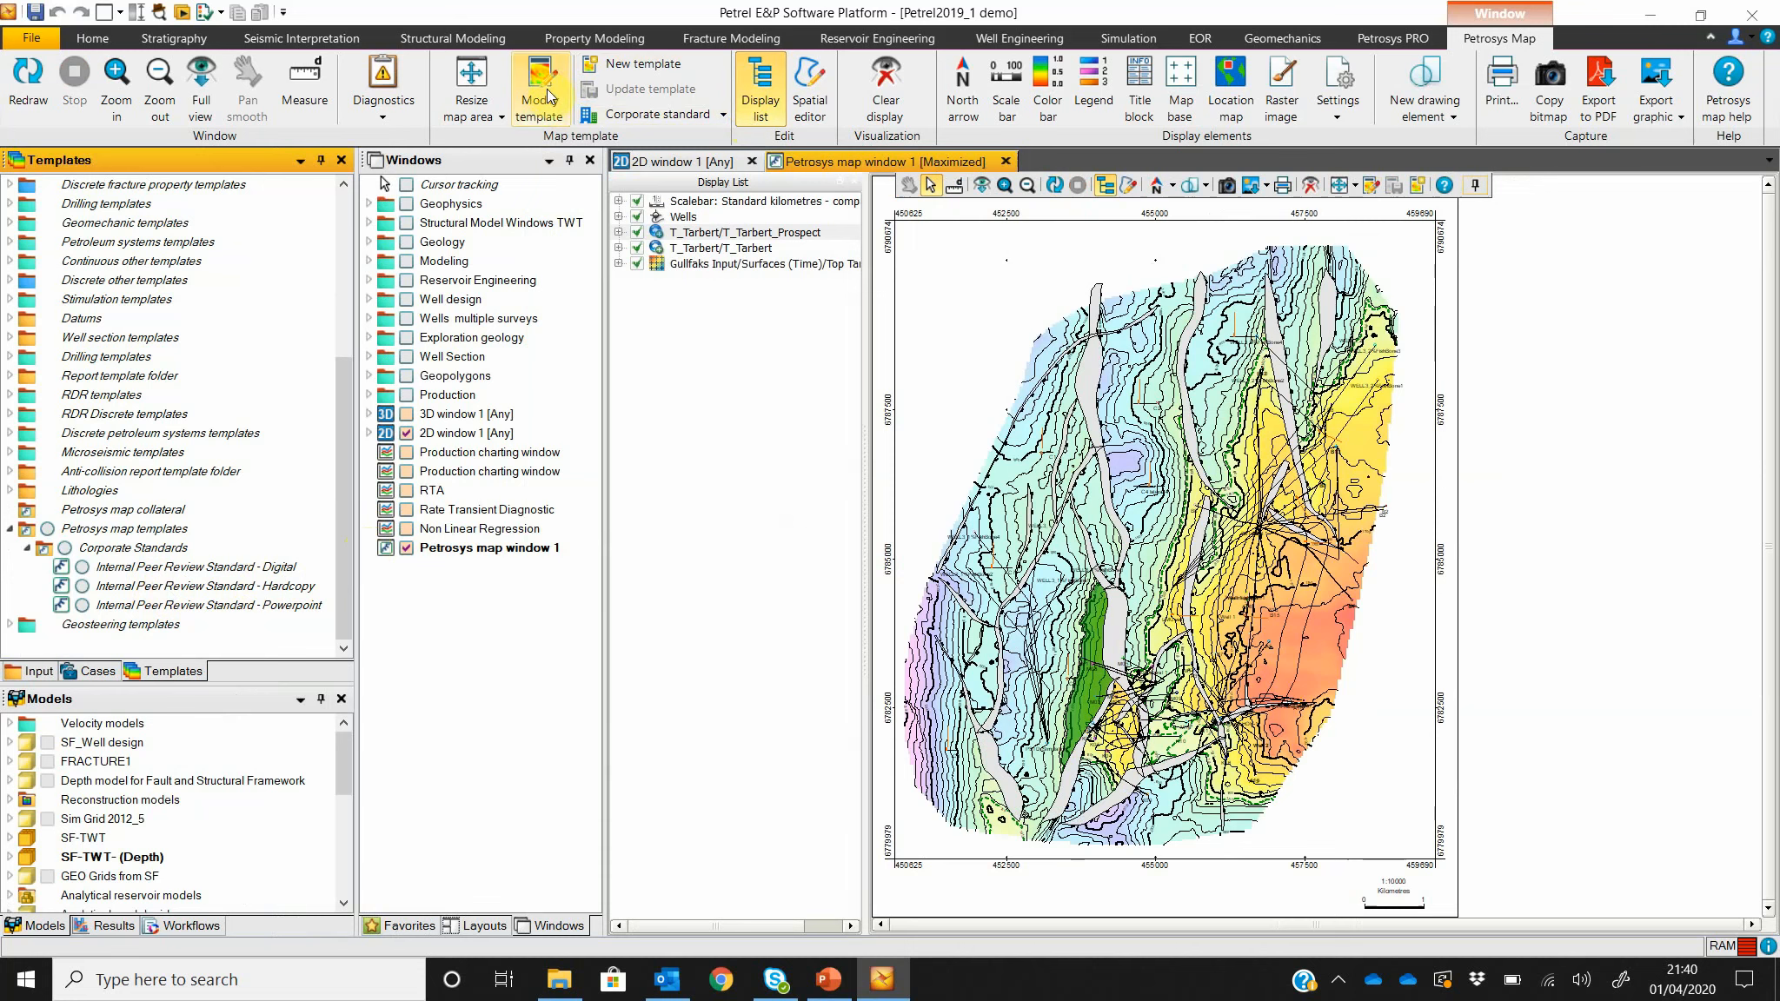
left_click(628, 113)
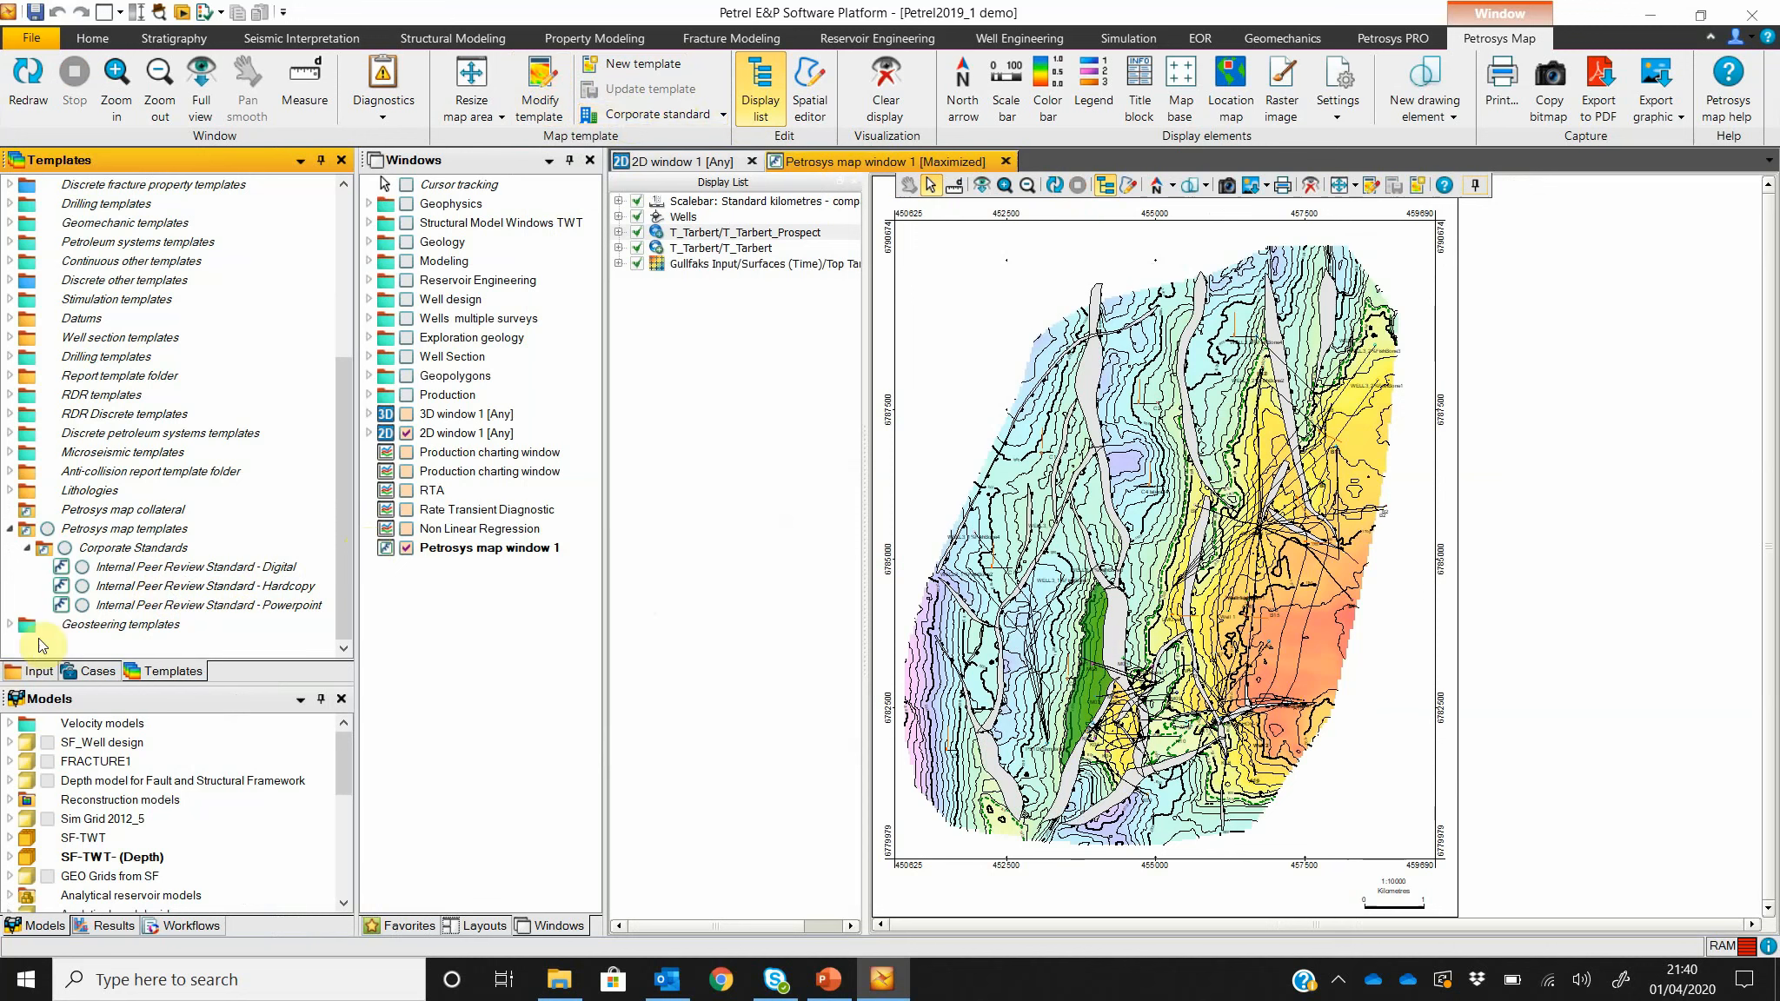
left_click(82, 608)
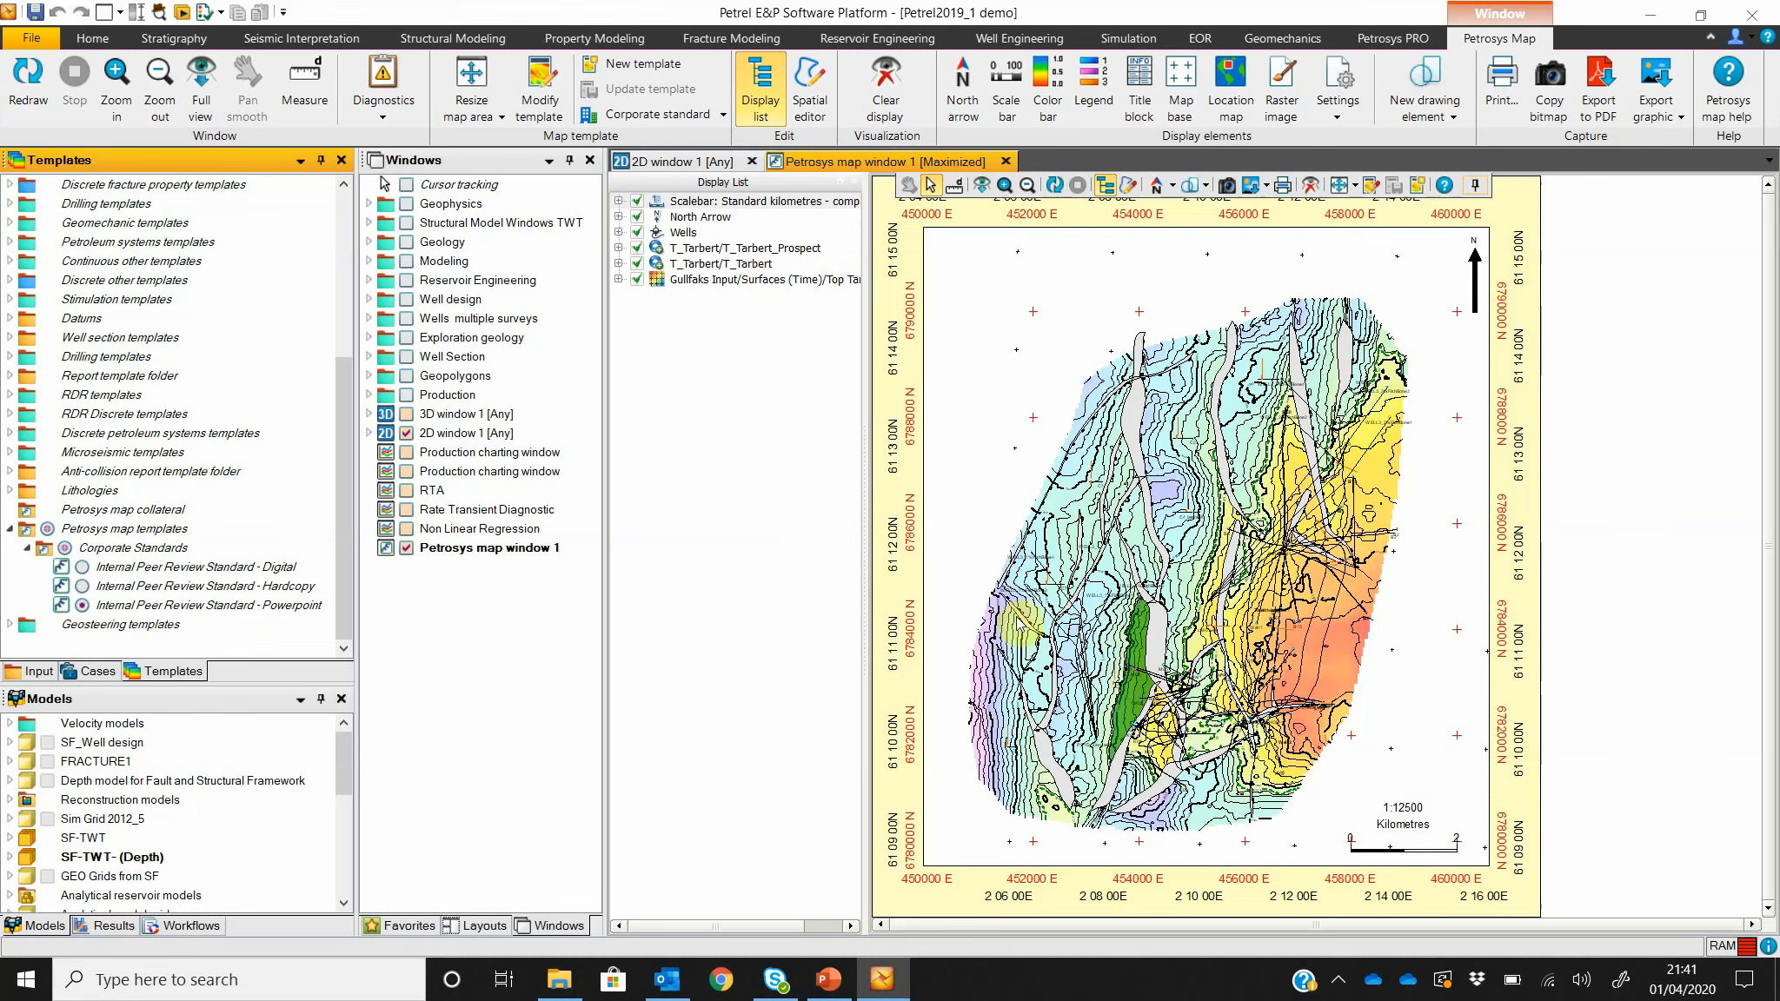
left_click(82, 586)
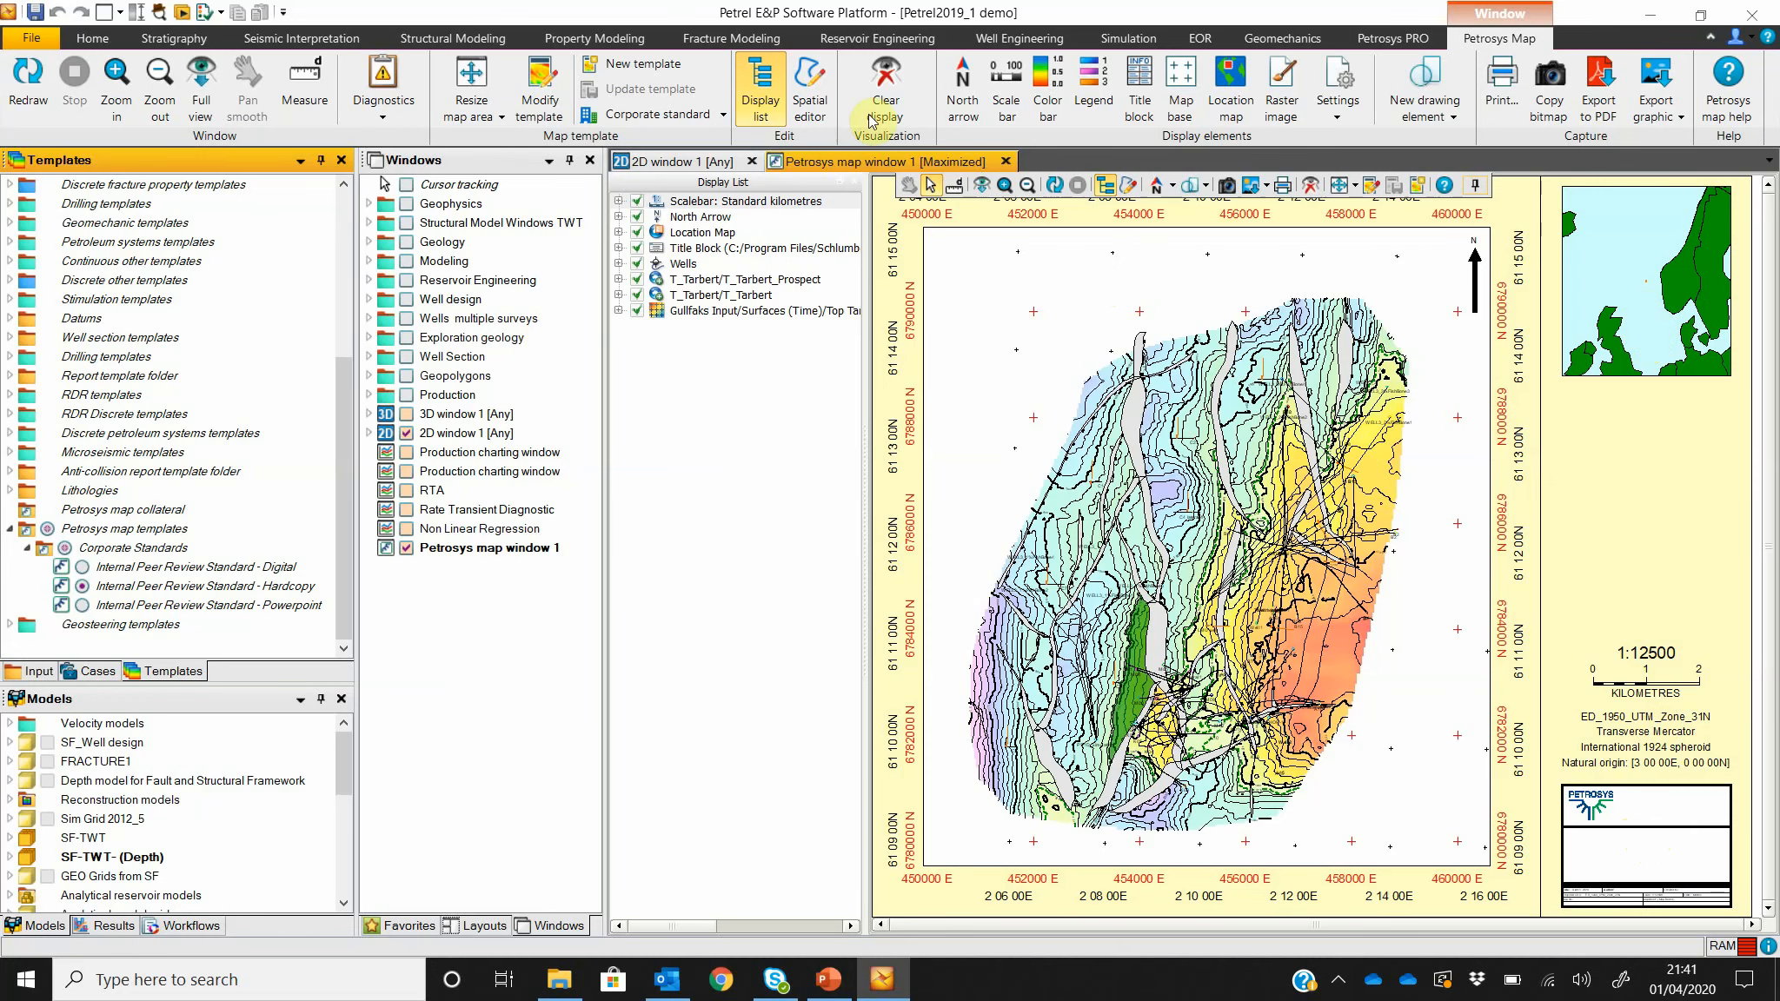
Step: Examine the map template's extent, page size modes, layout details, and East/North and Lat/Lon annotation settings
left_click(540, 84)
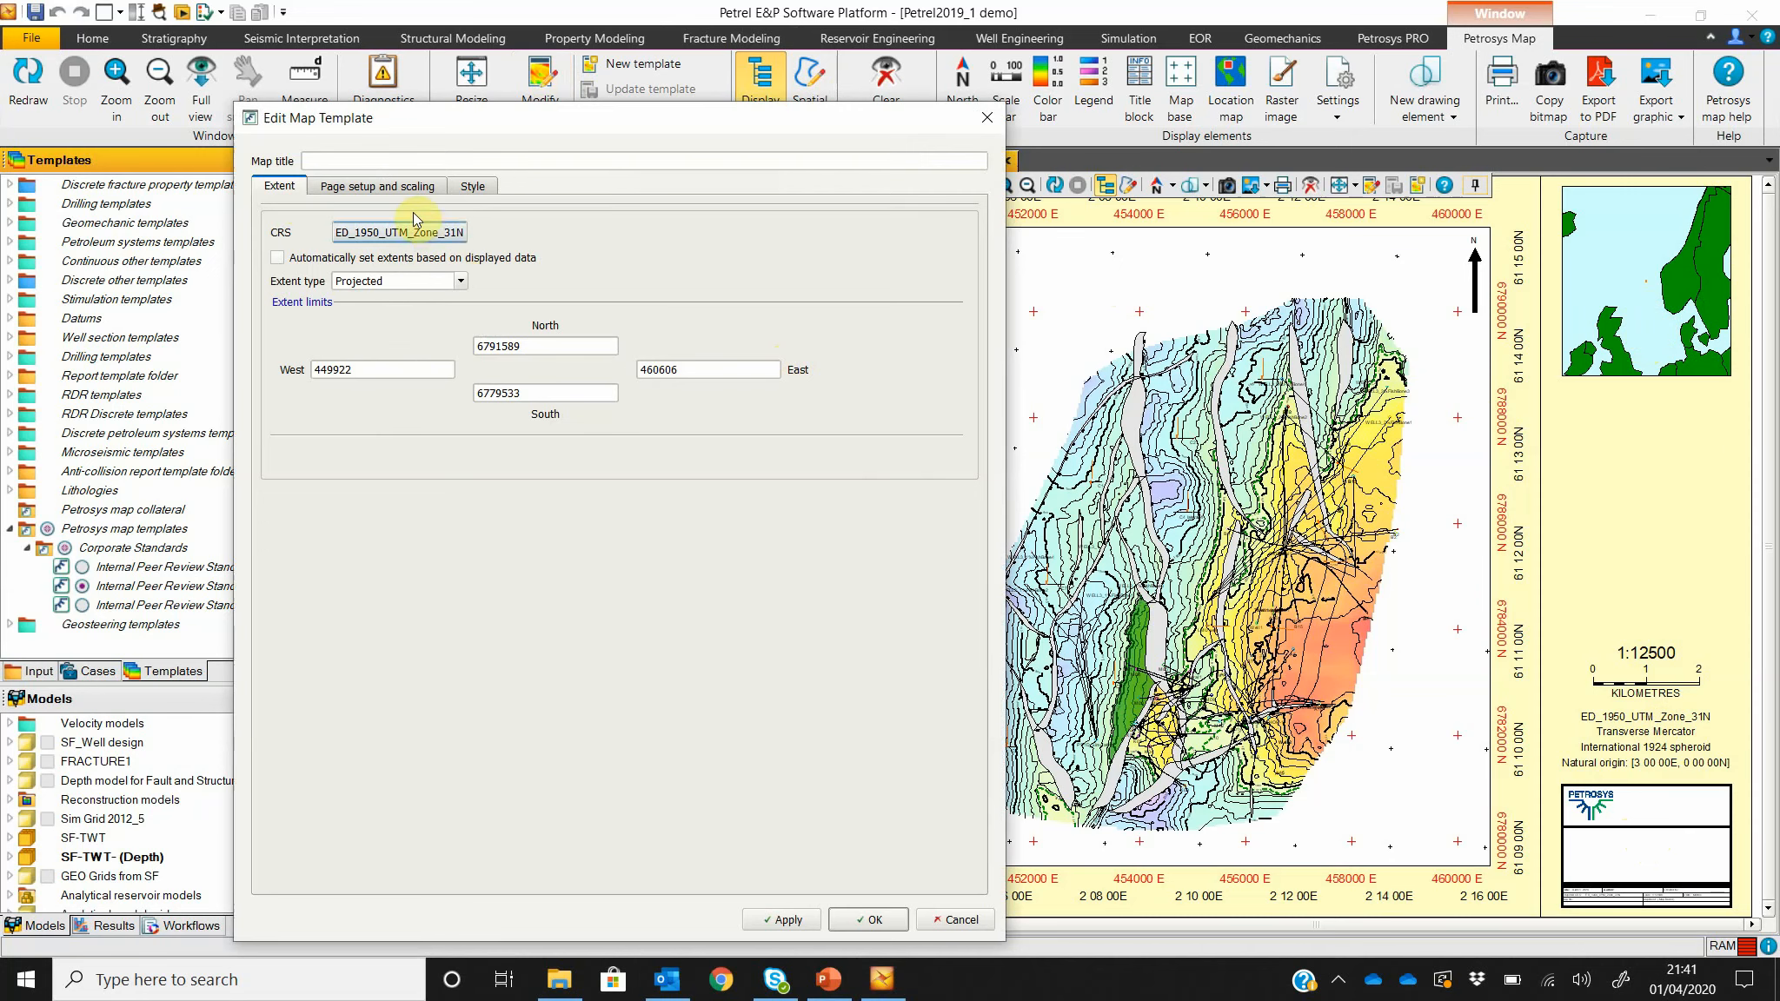
left_click(396, 187)
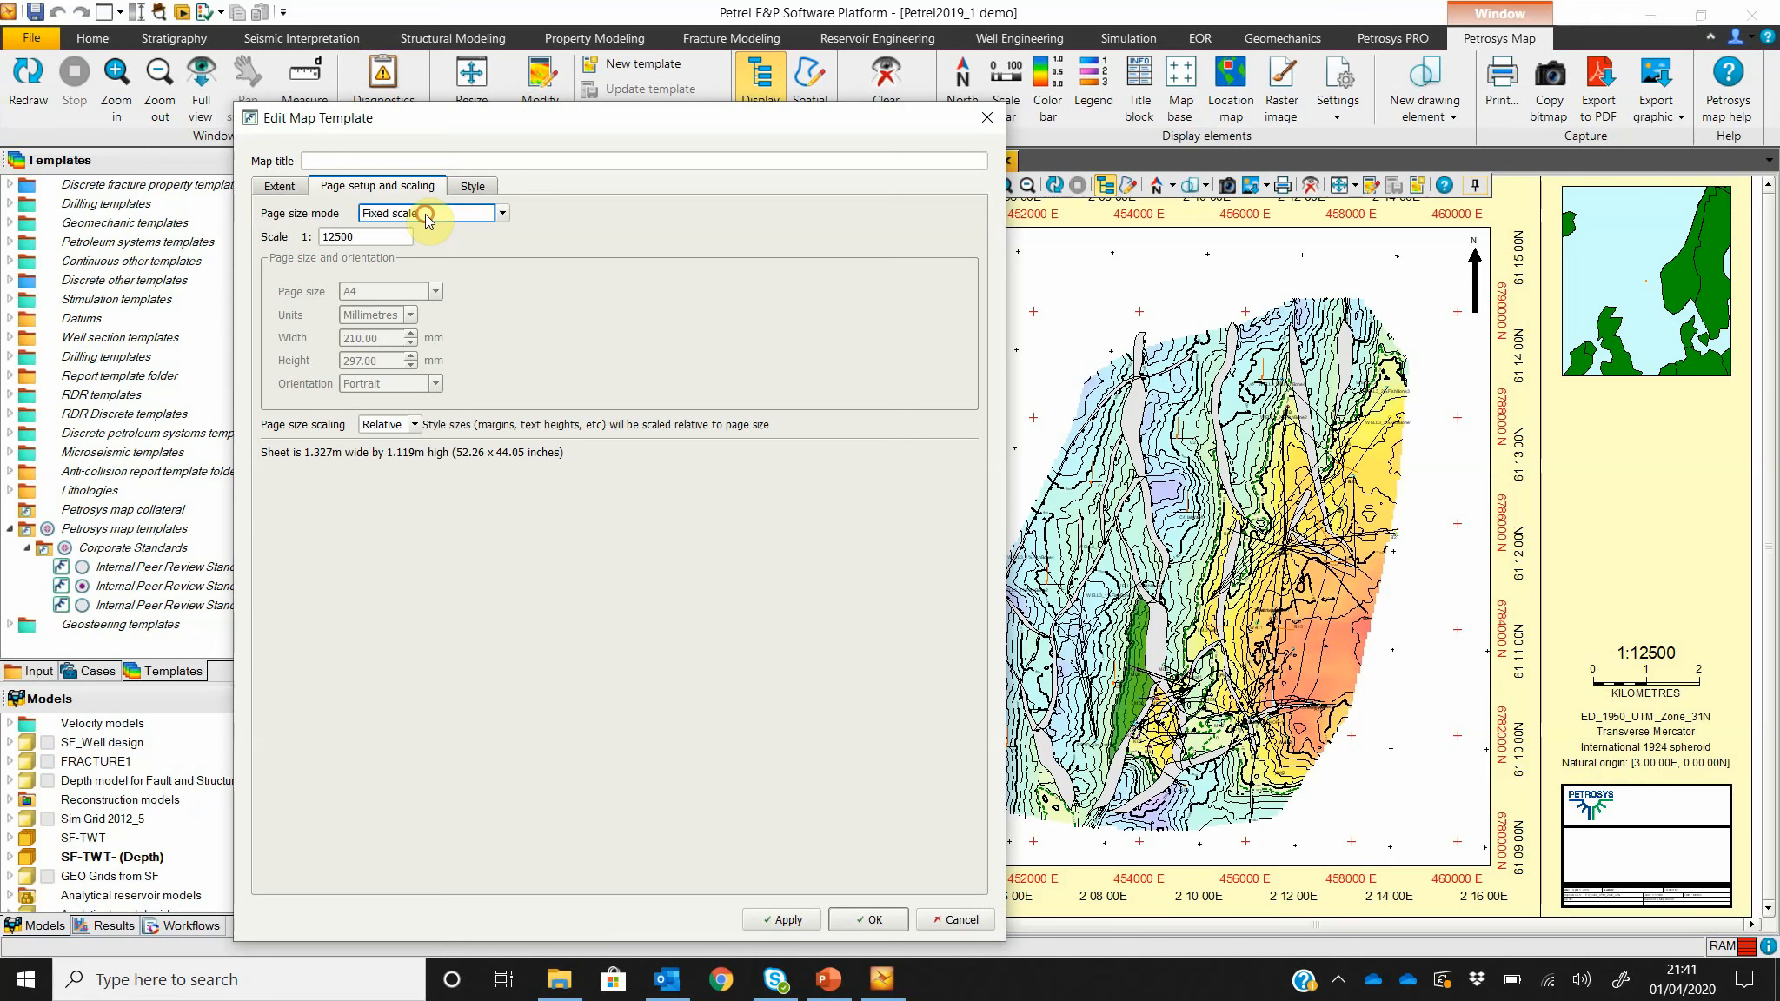
left_click(419, 214)
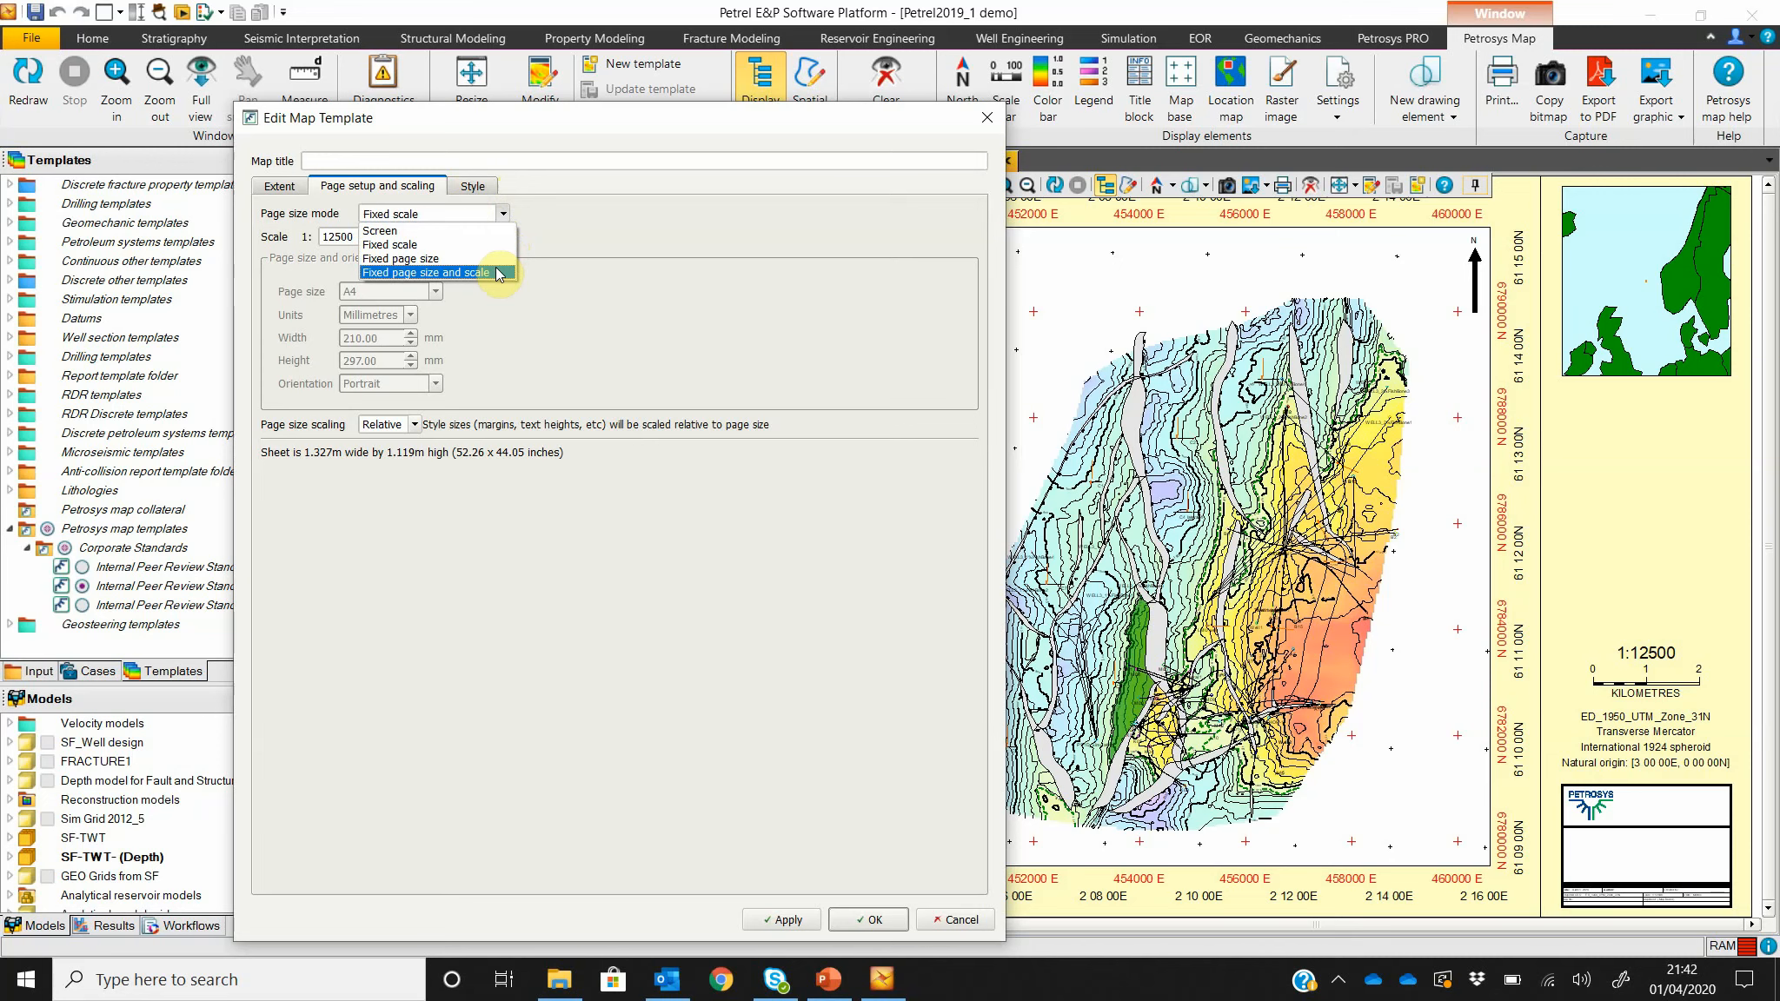
left_click(584, 224)
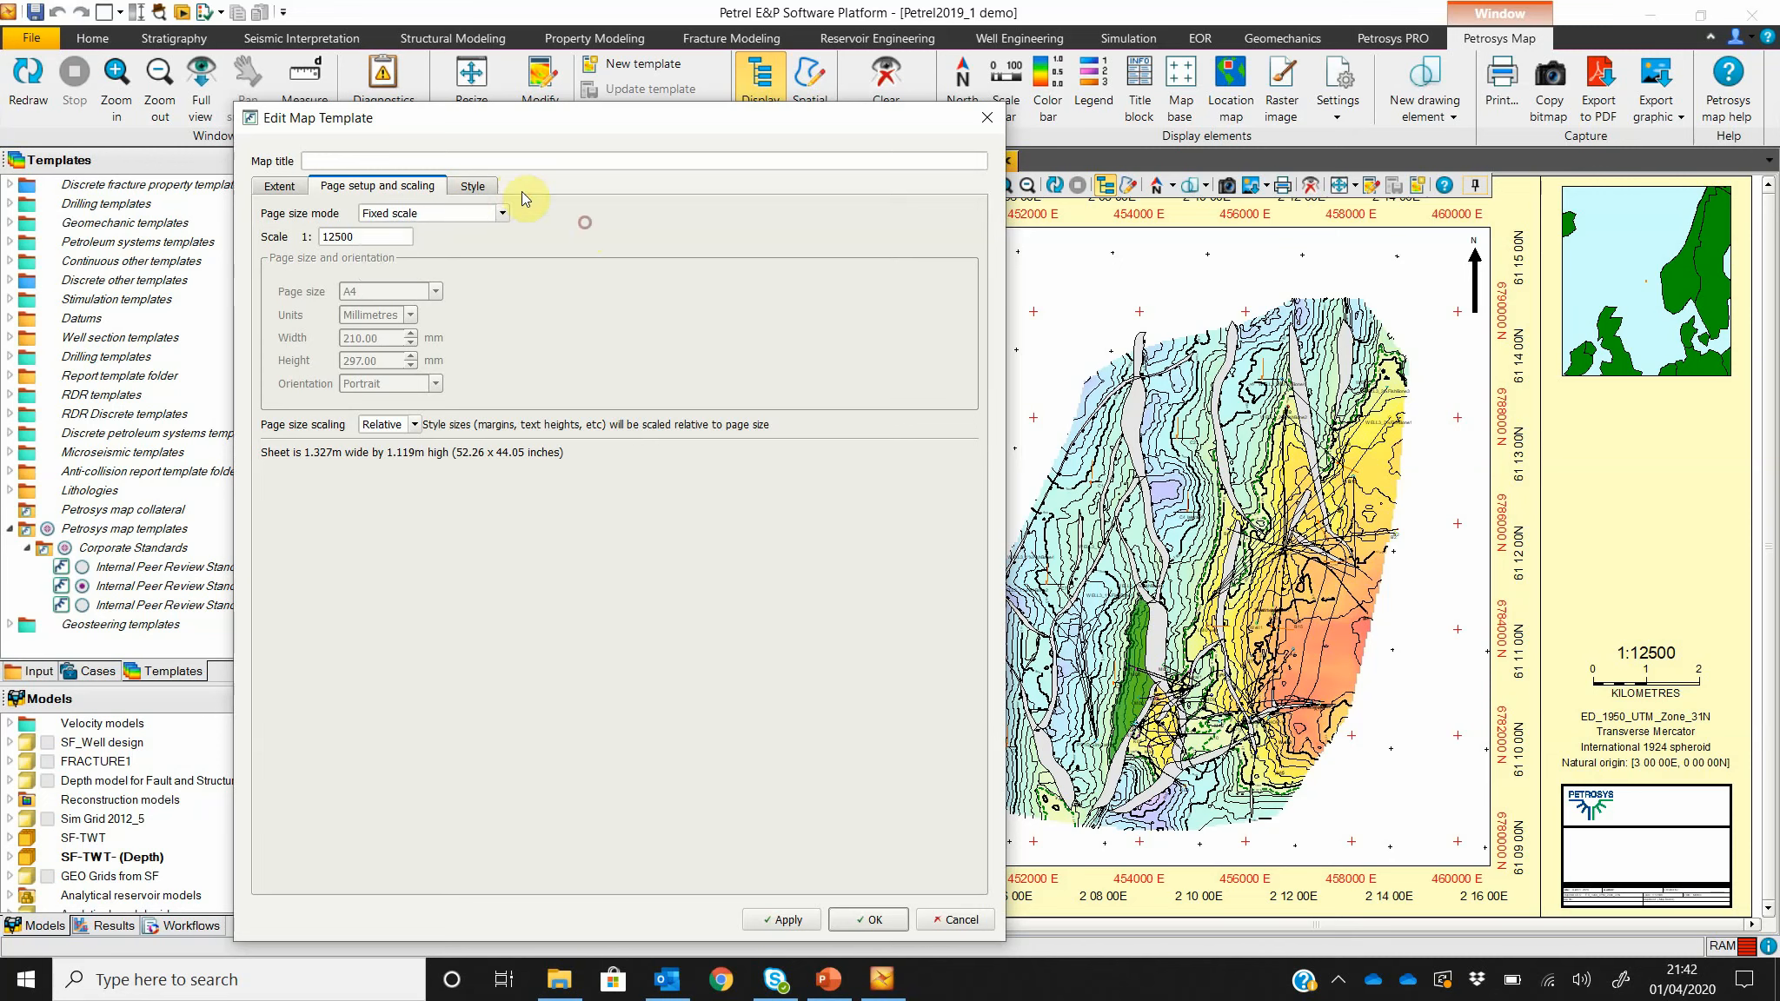
left_click(473, 186)
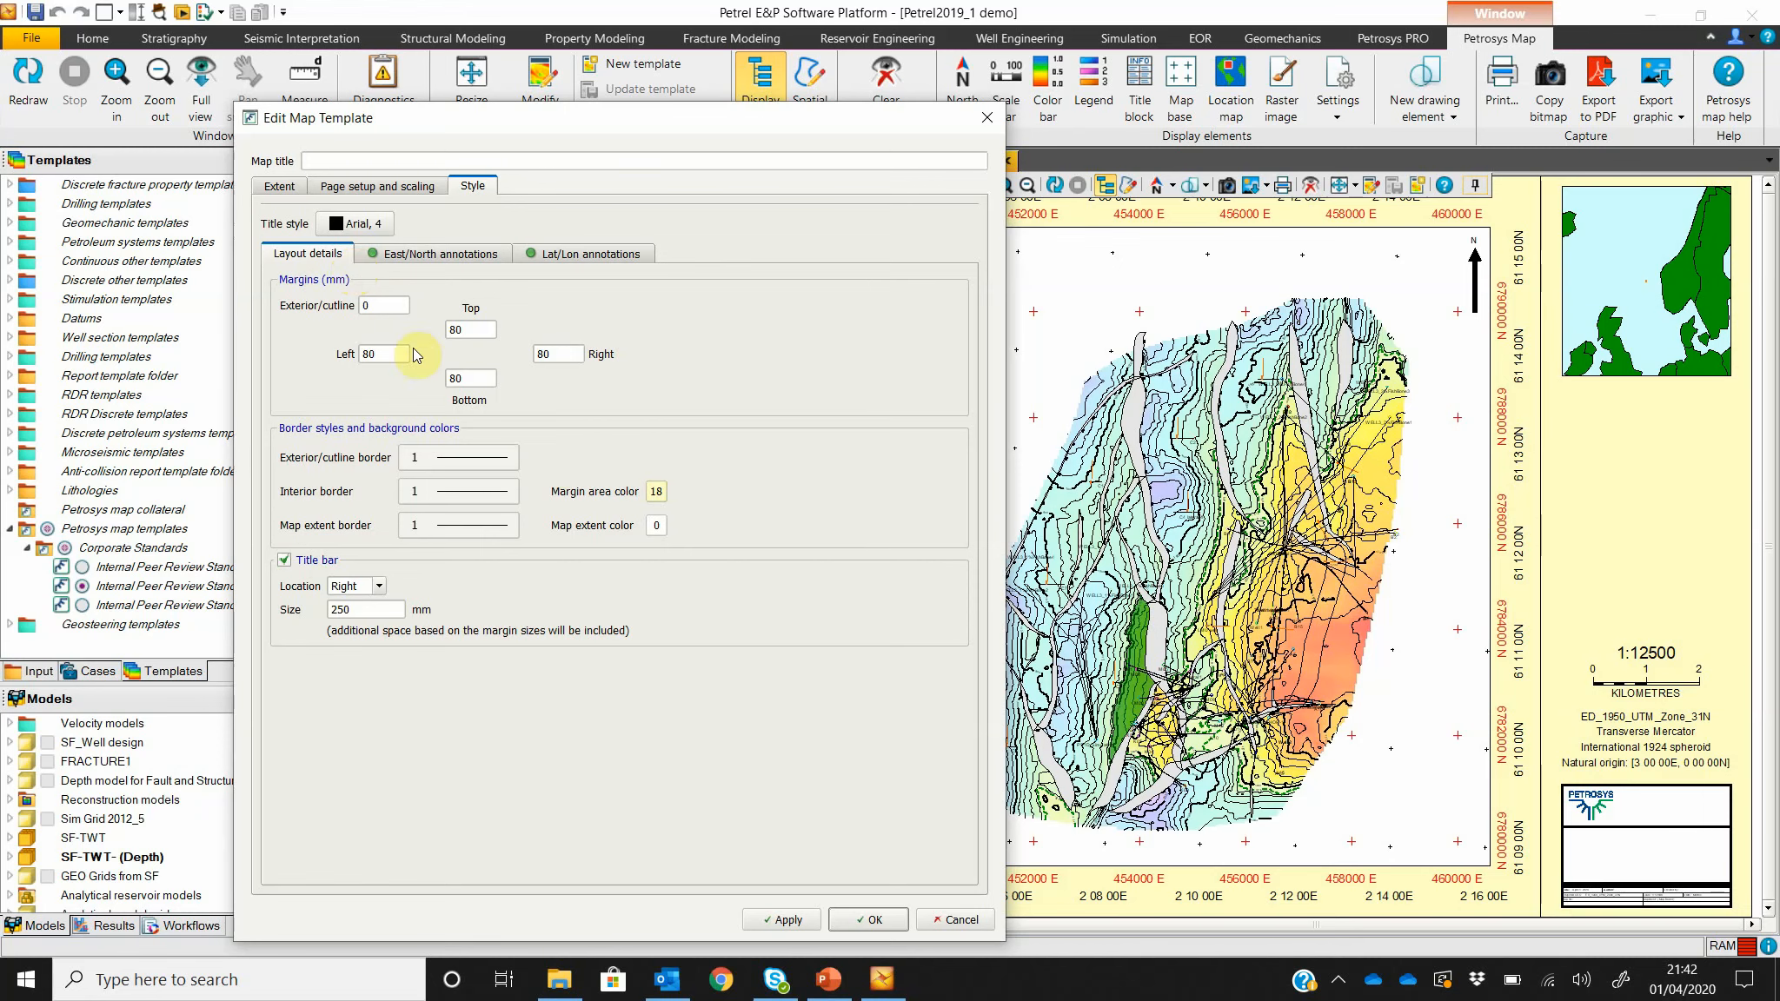
left_click(453, 254)
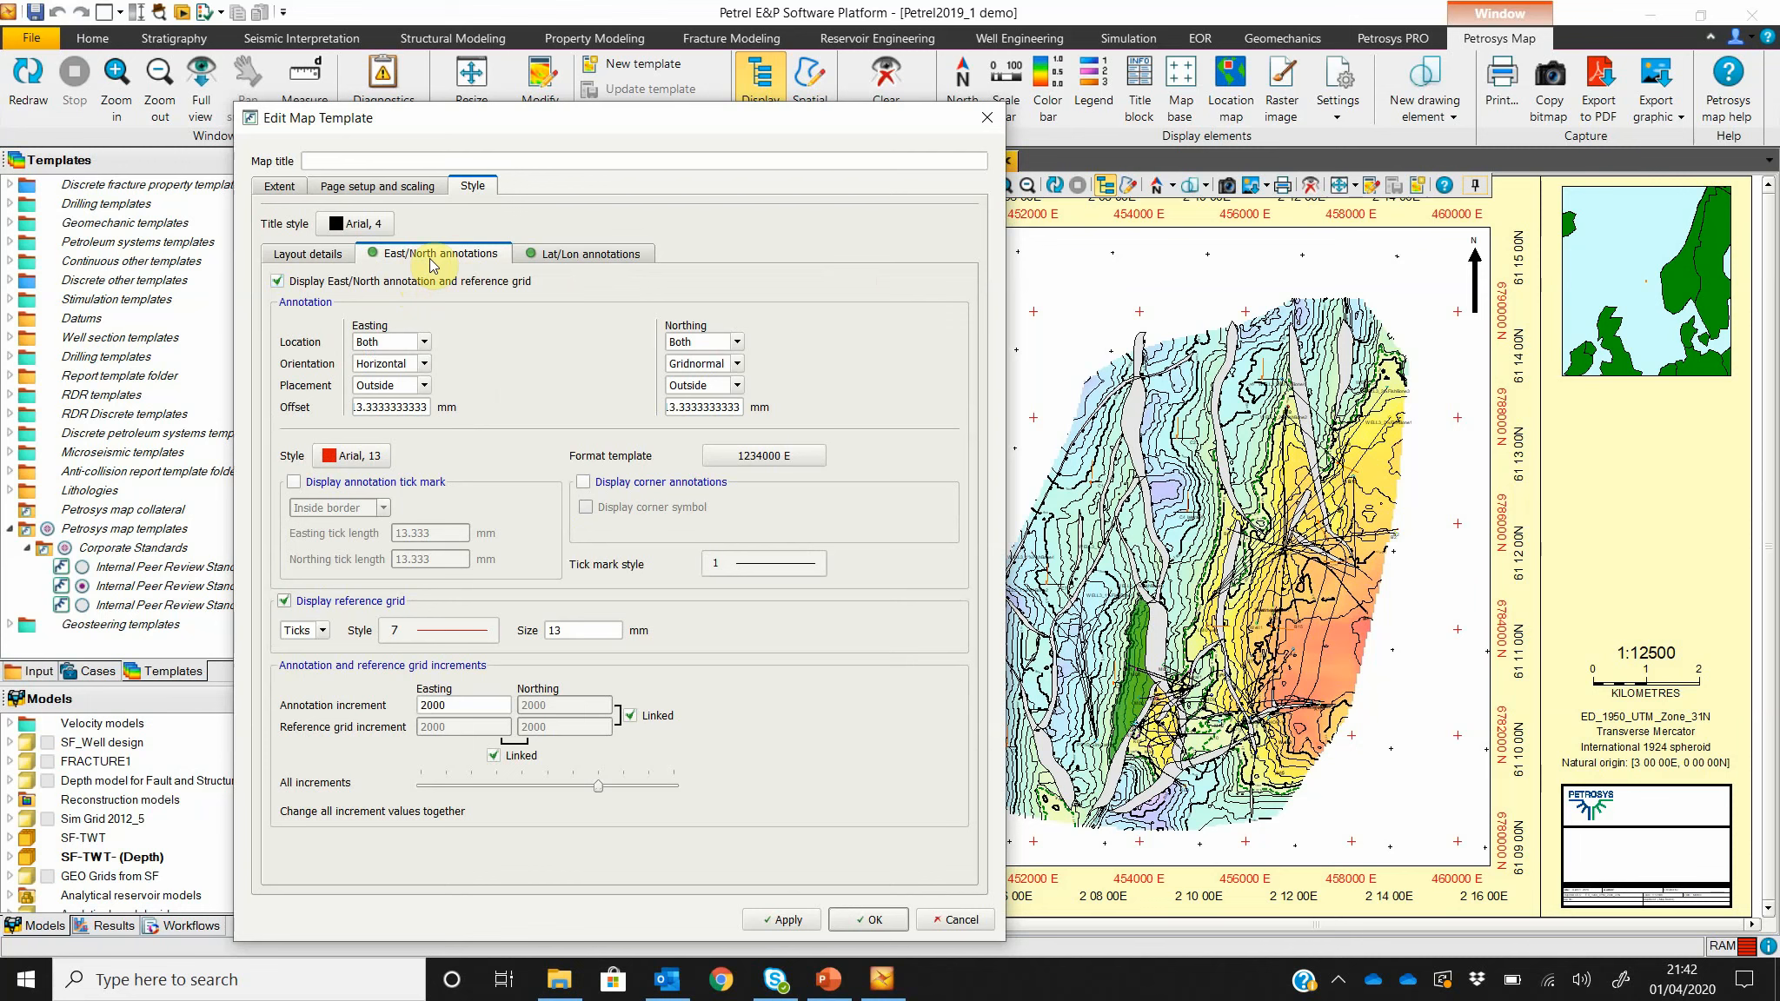
left_click(581, 255)
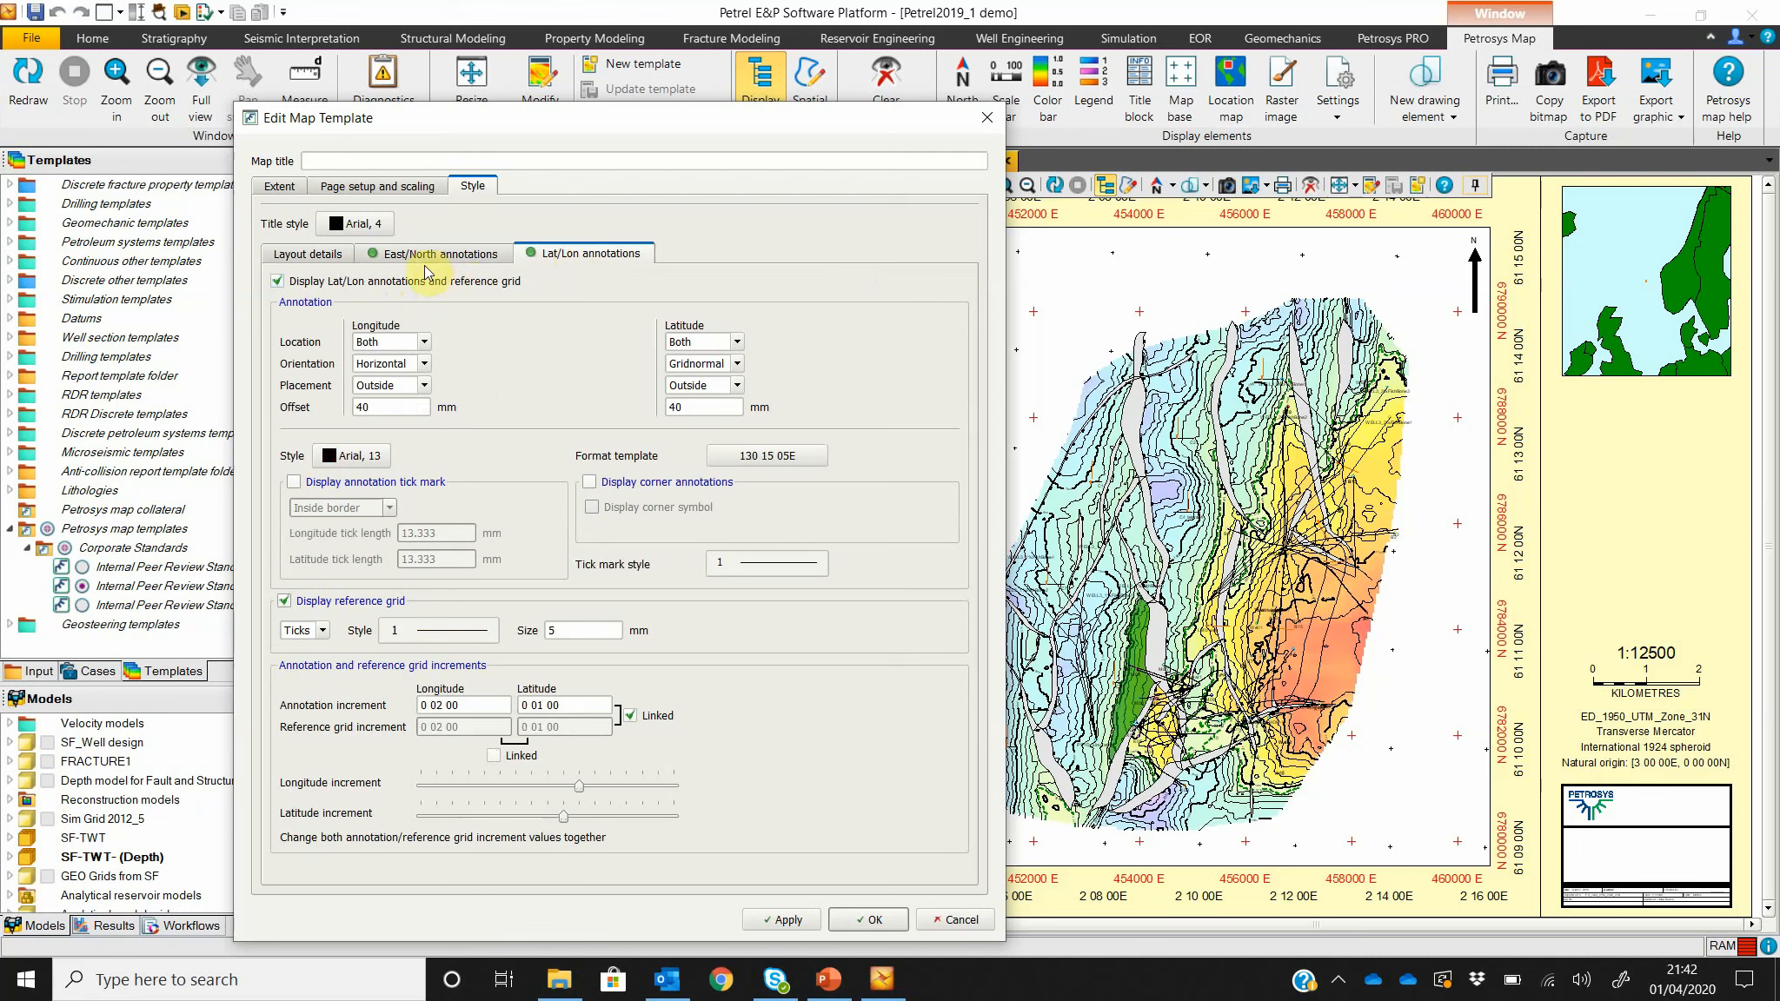
left_click(401, 282)
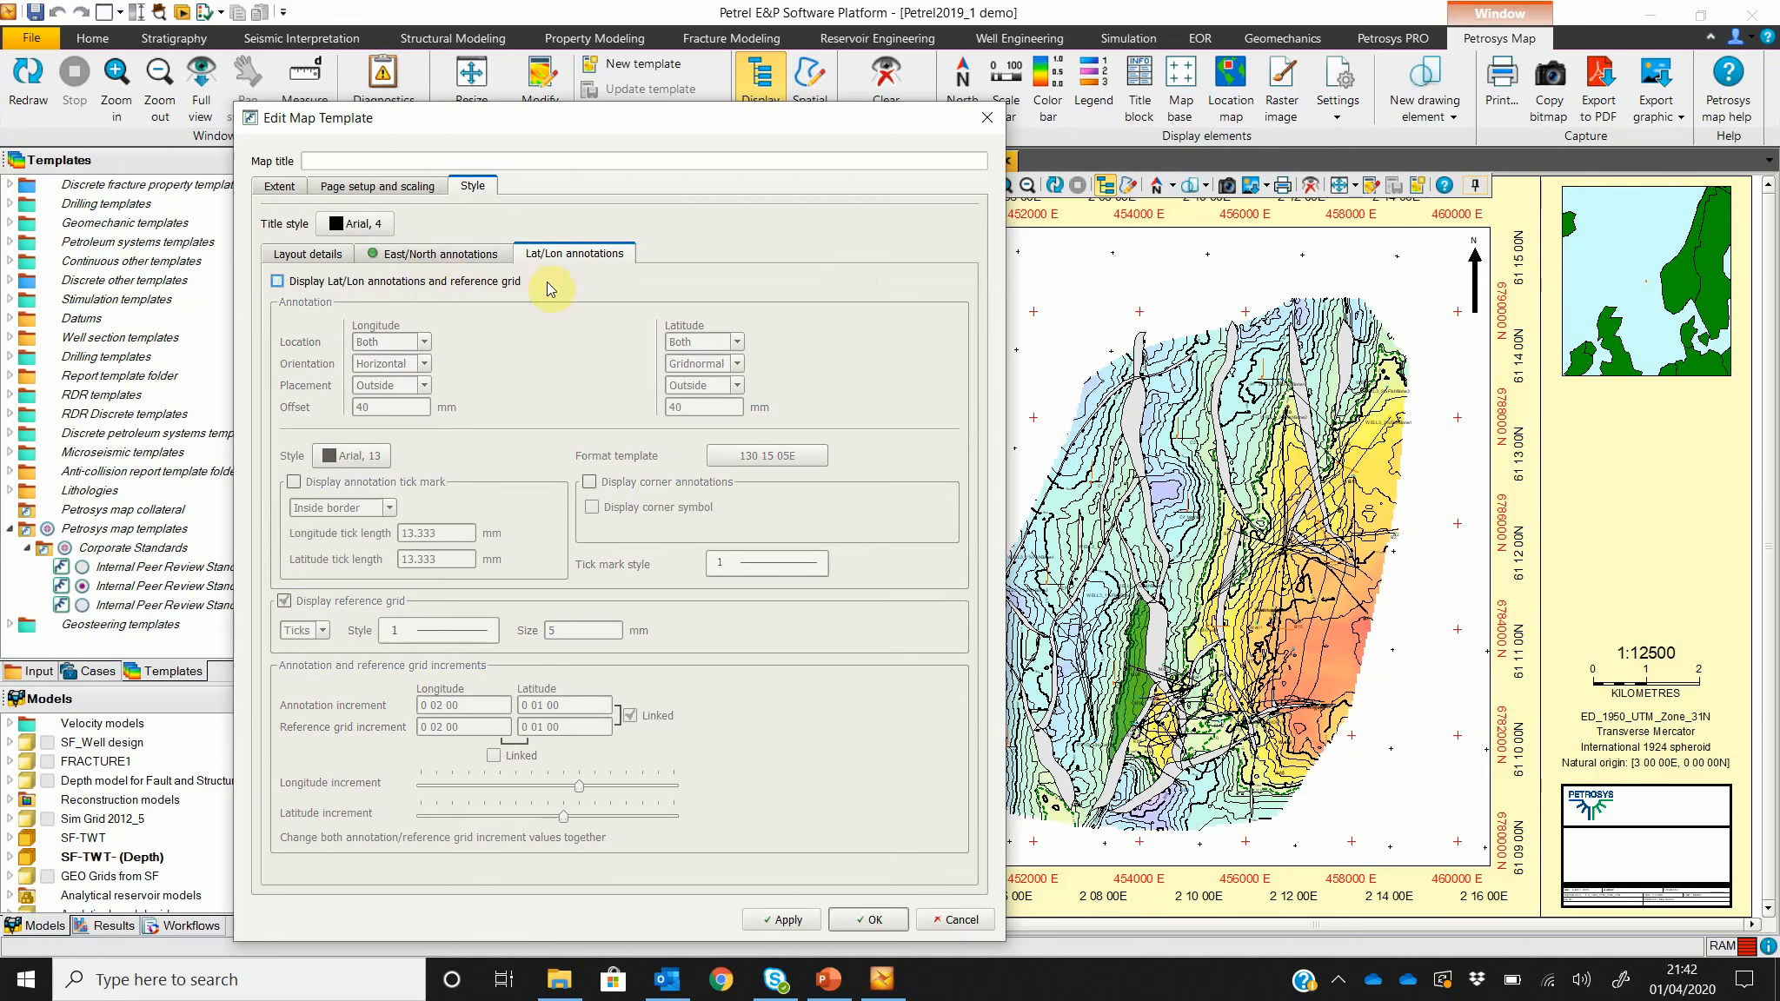
left_click(434, 281)
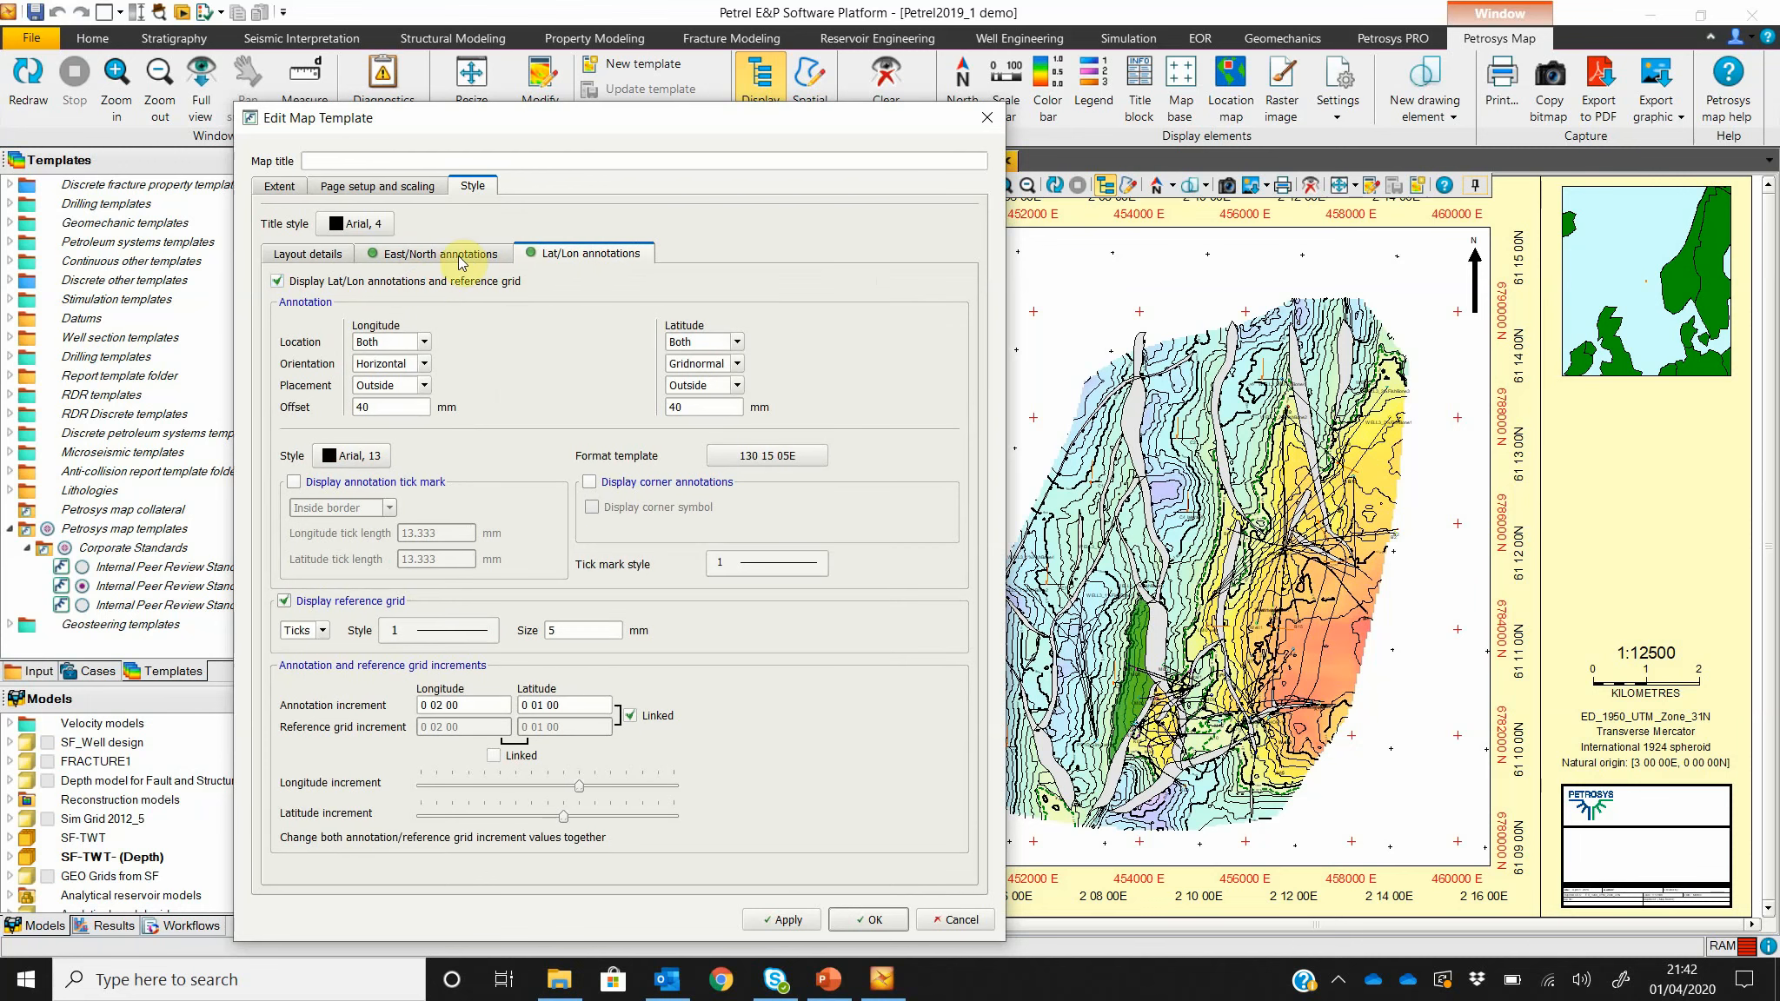
Step: Set the map template's margin area color to white (color 0) in the layout details and accept the template changes
left_click(313, 255)
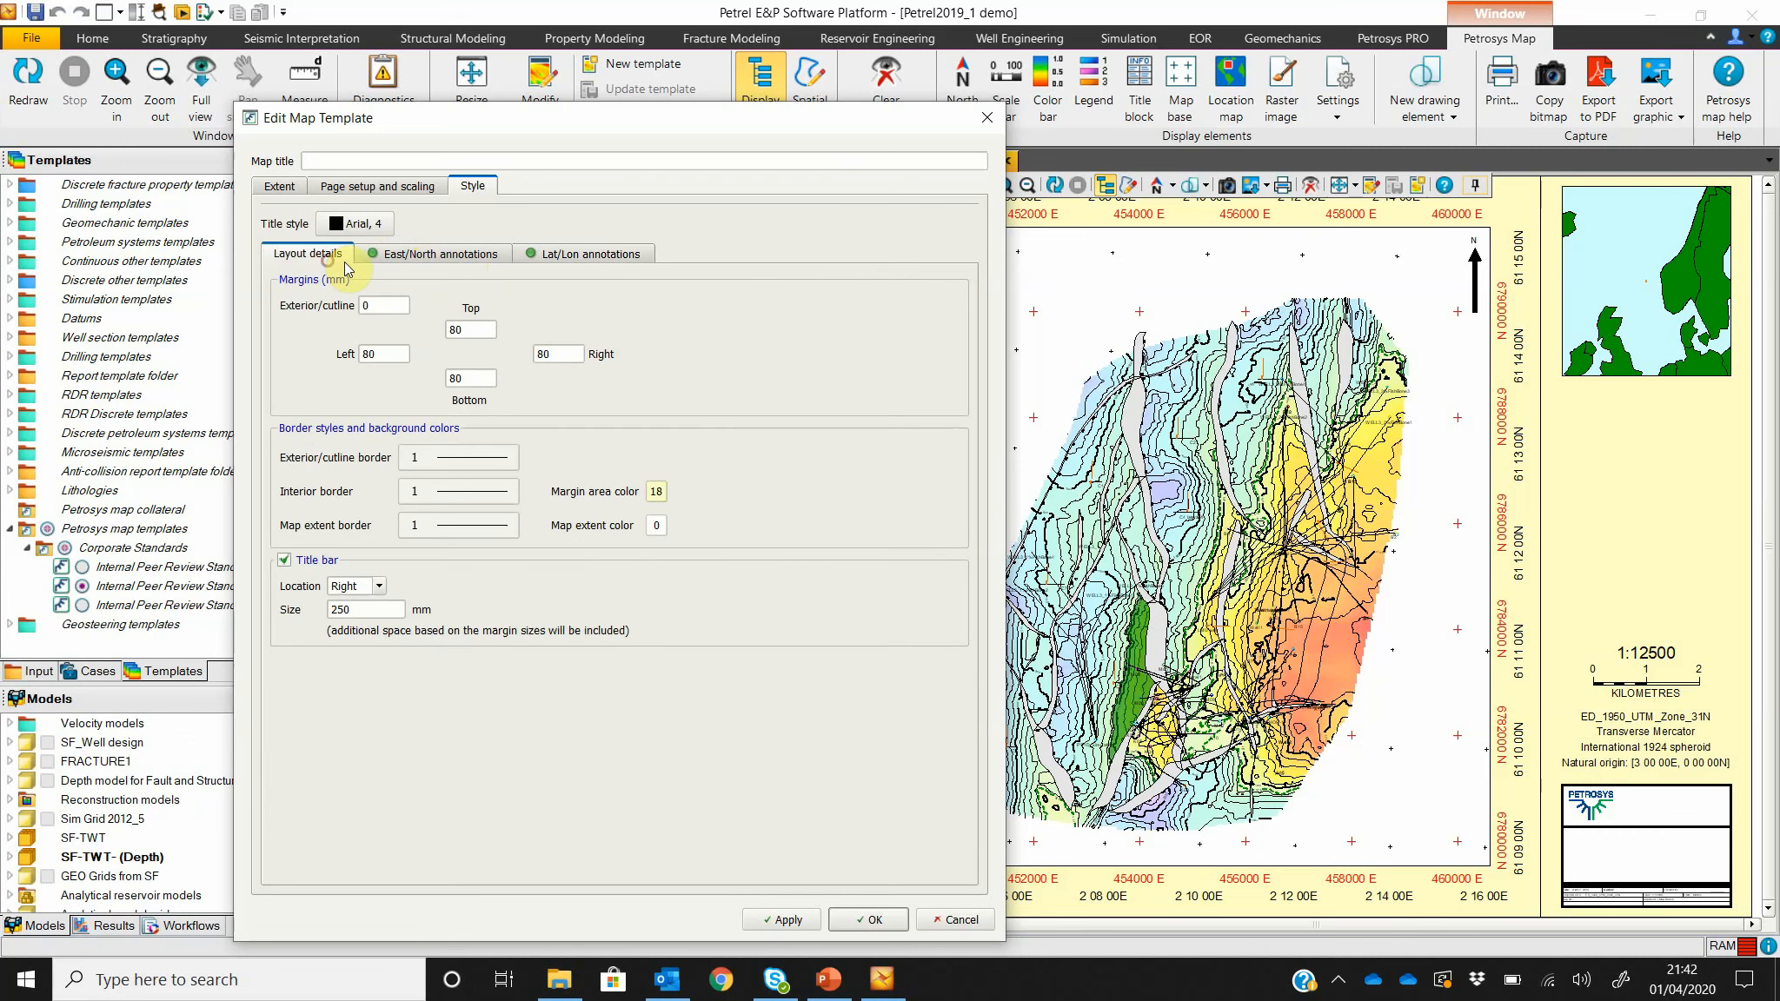
left_click(656, 492)
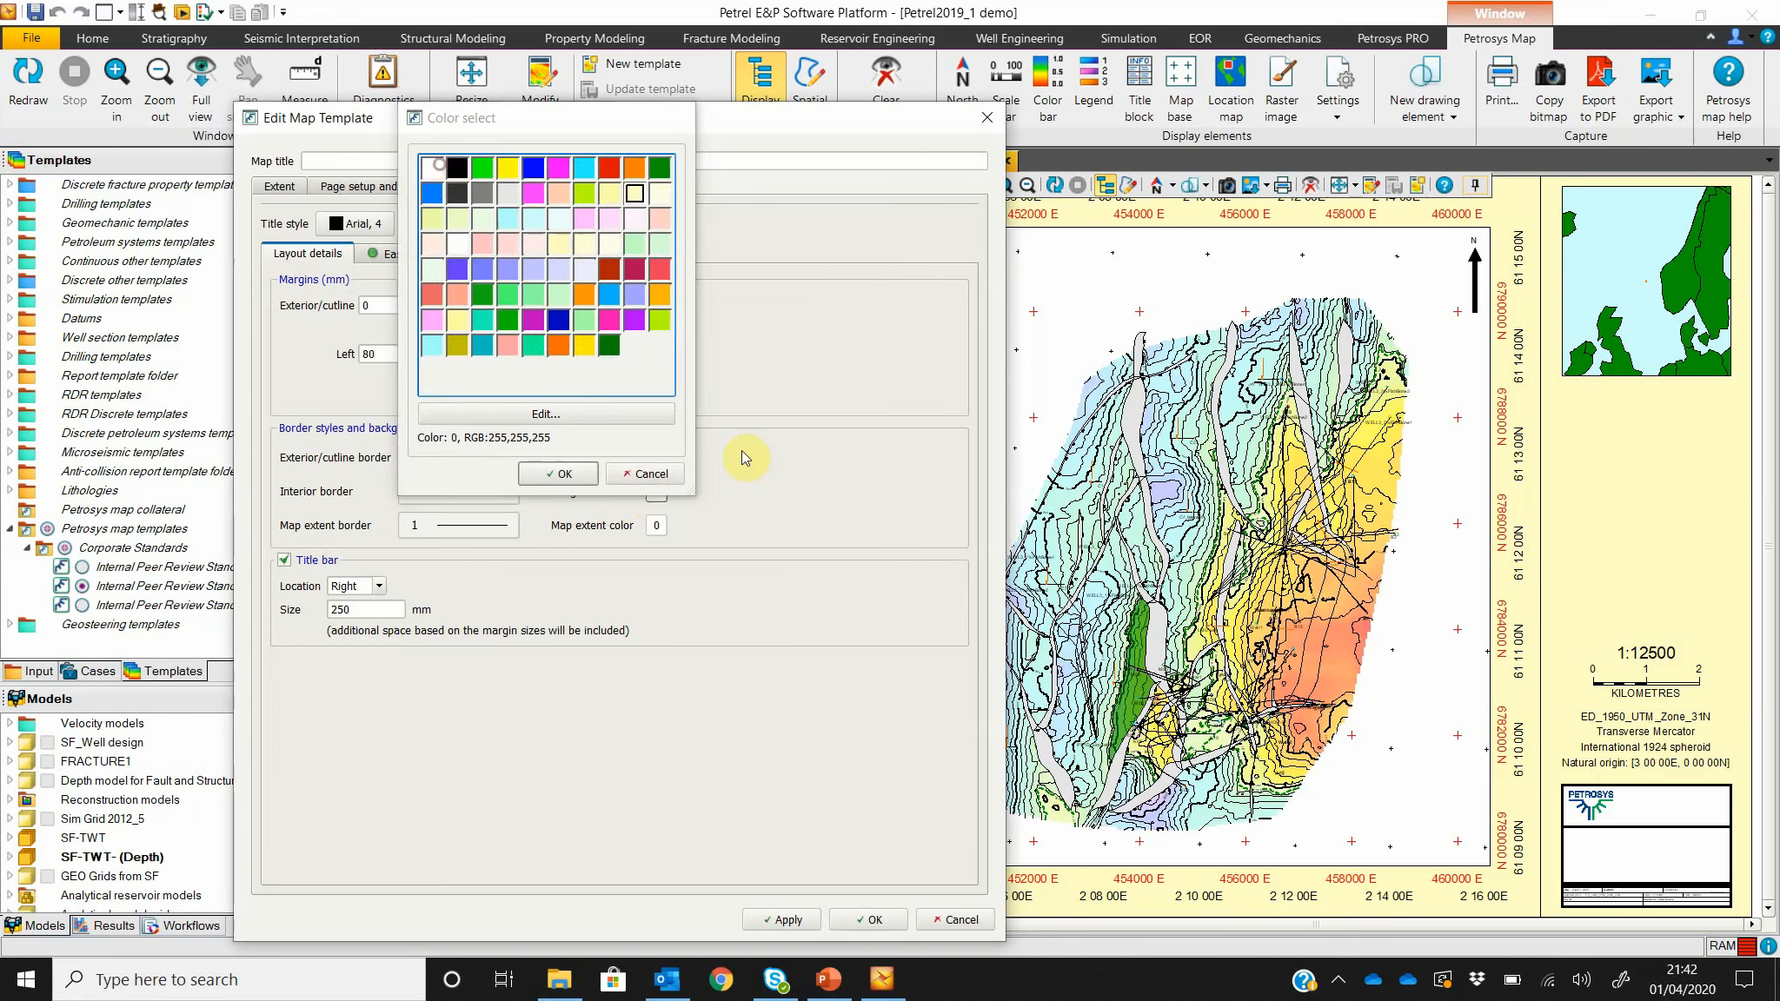
key("Return")
left_click(856, 922)
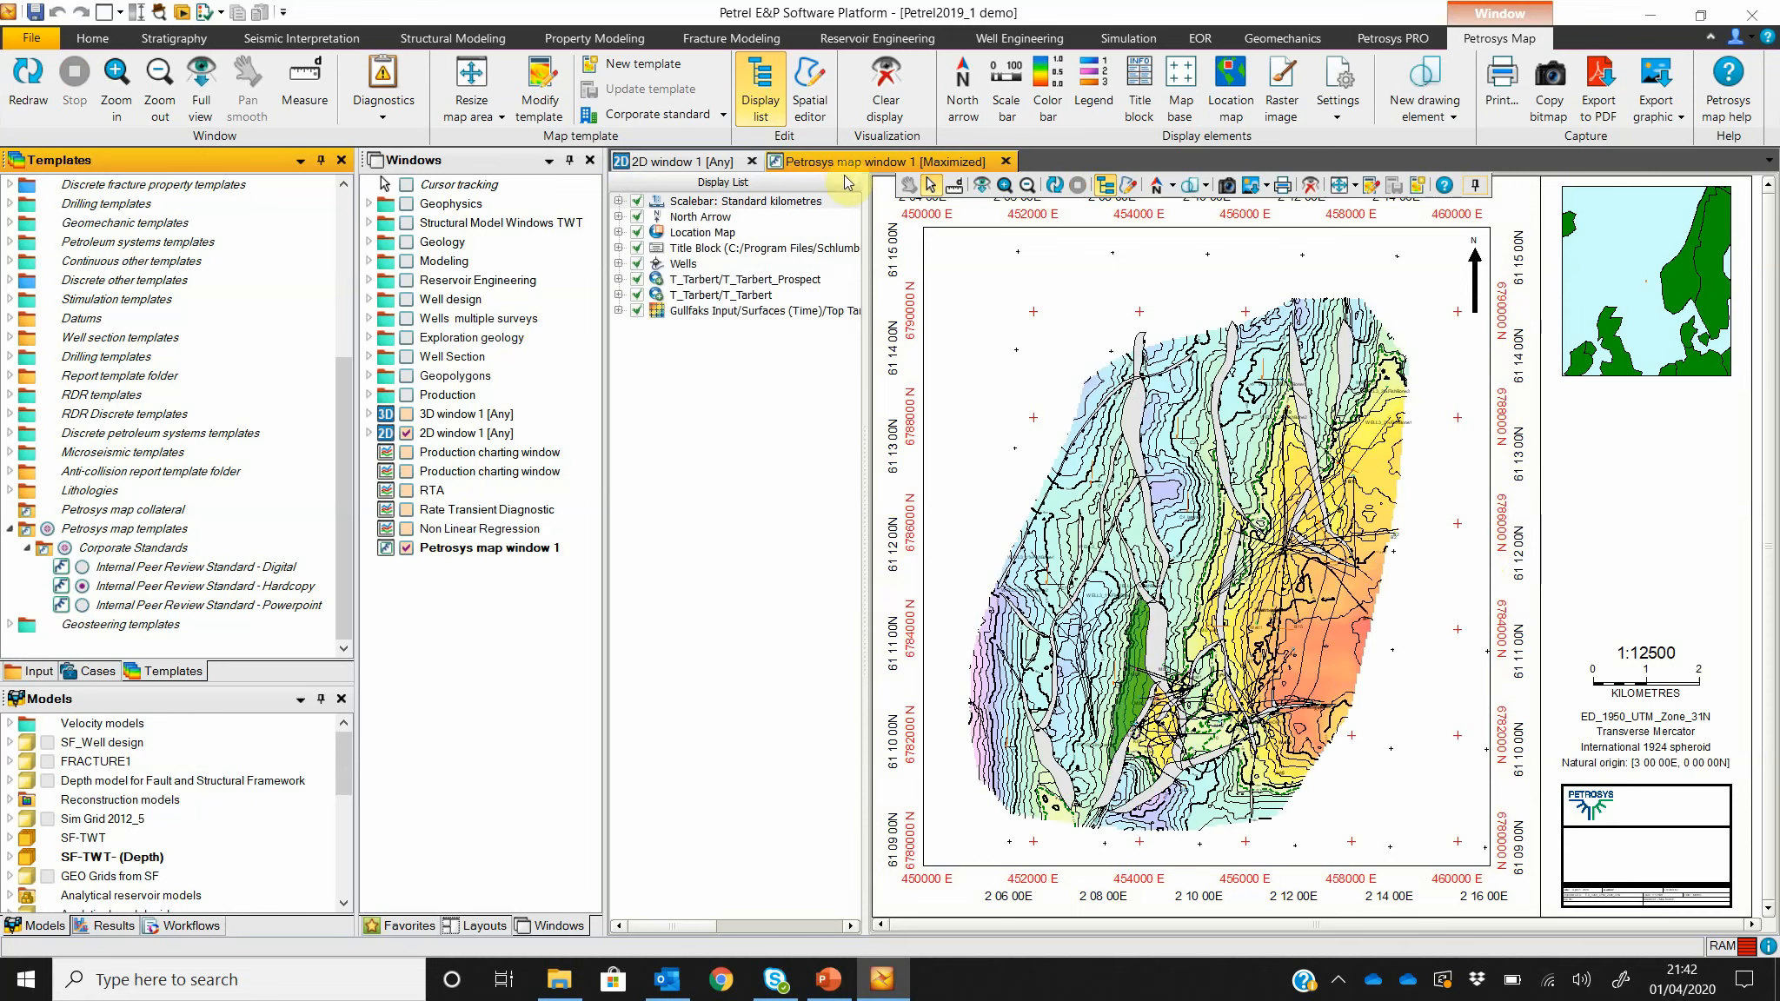
left_click(660, 114)
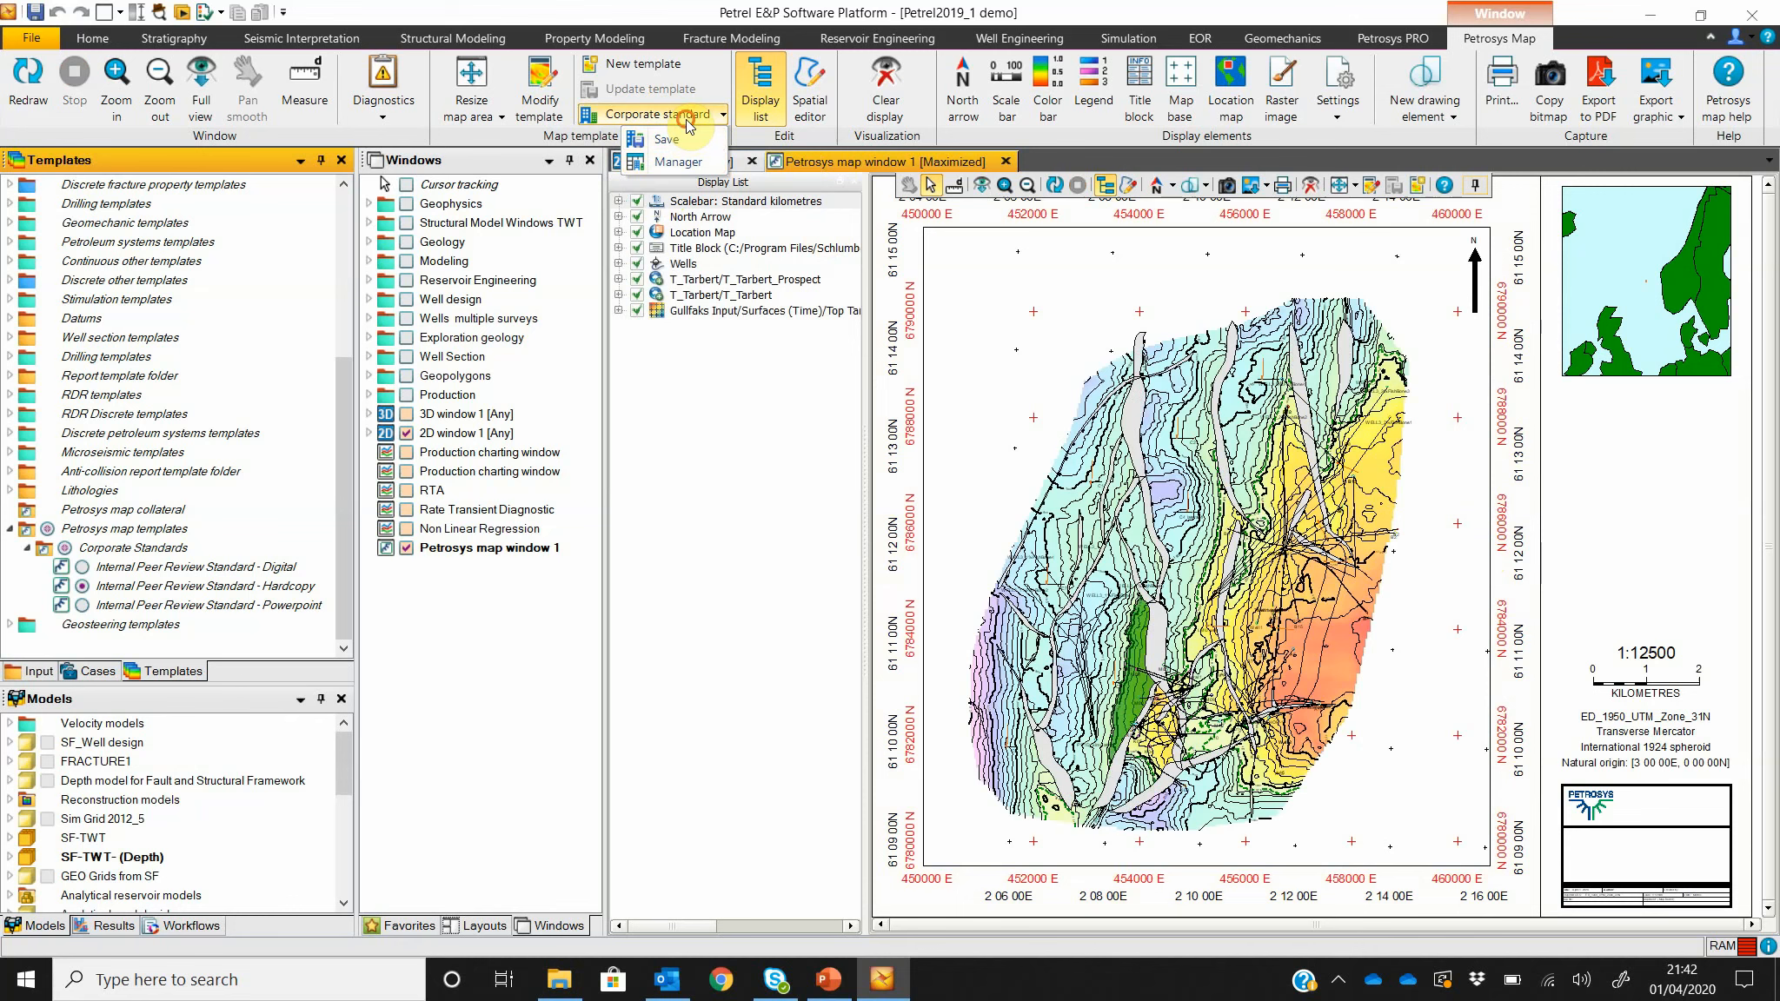
left_click(684, 122)
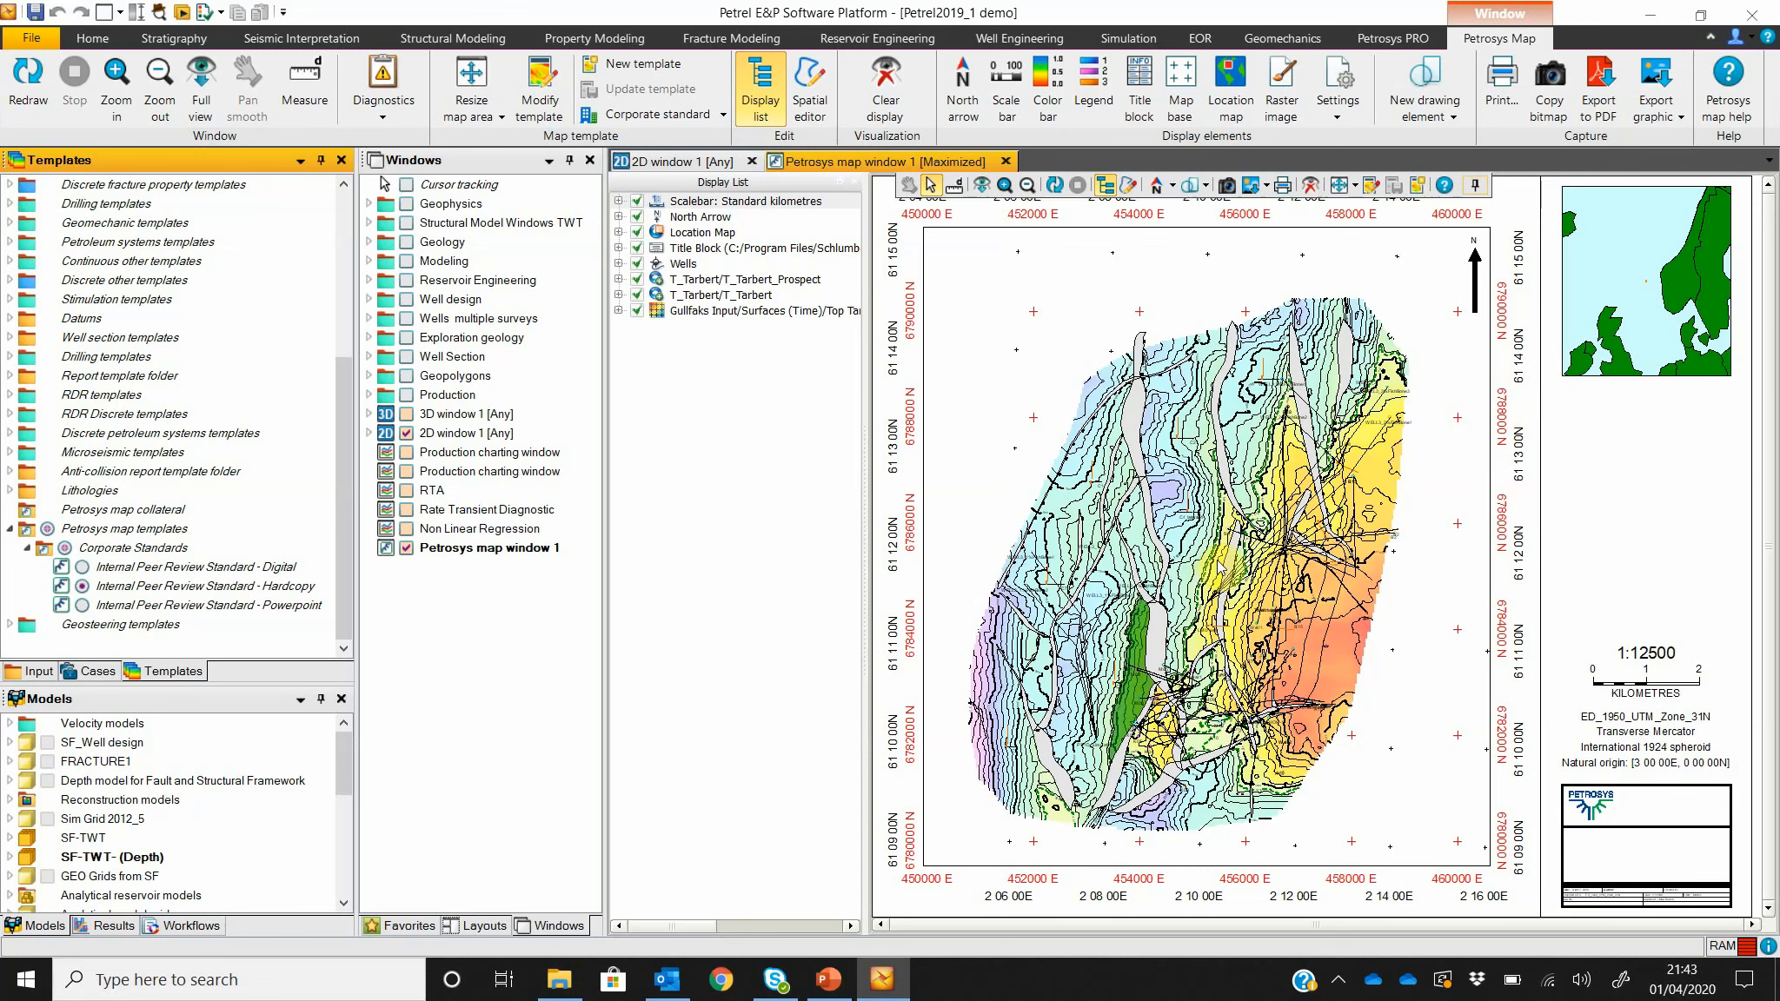
Step: Examine the base map type options in the location map's display settings, and close the settings without applying anything
left_click(1658, 369)
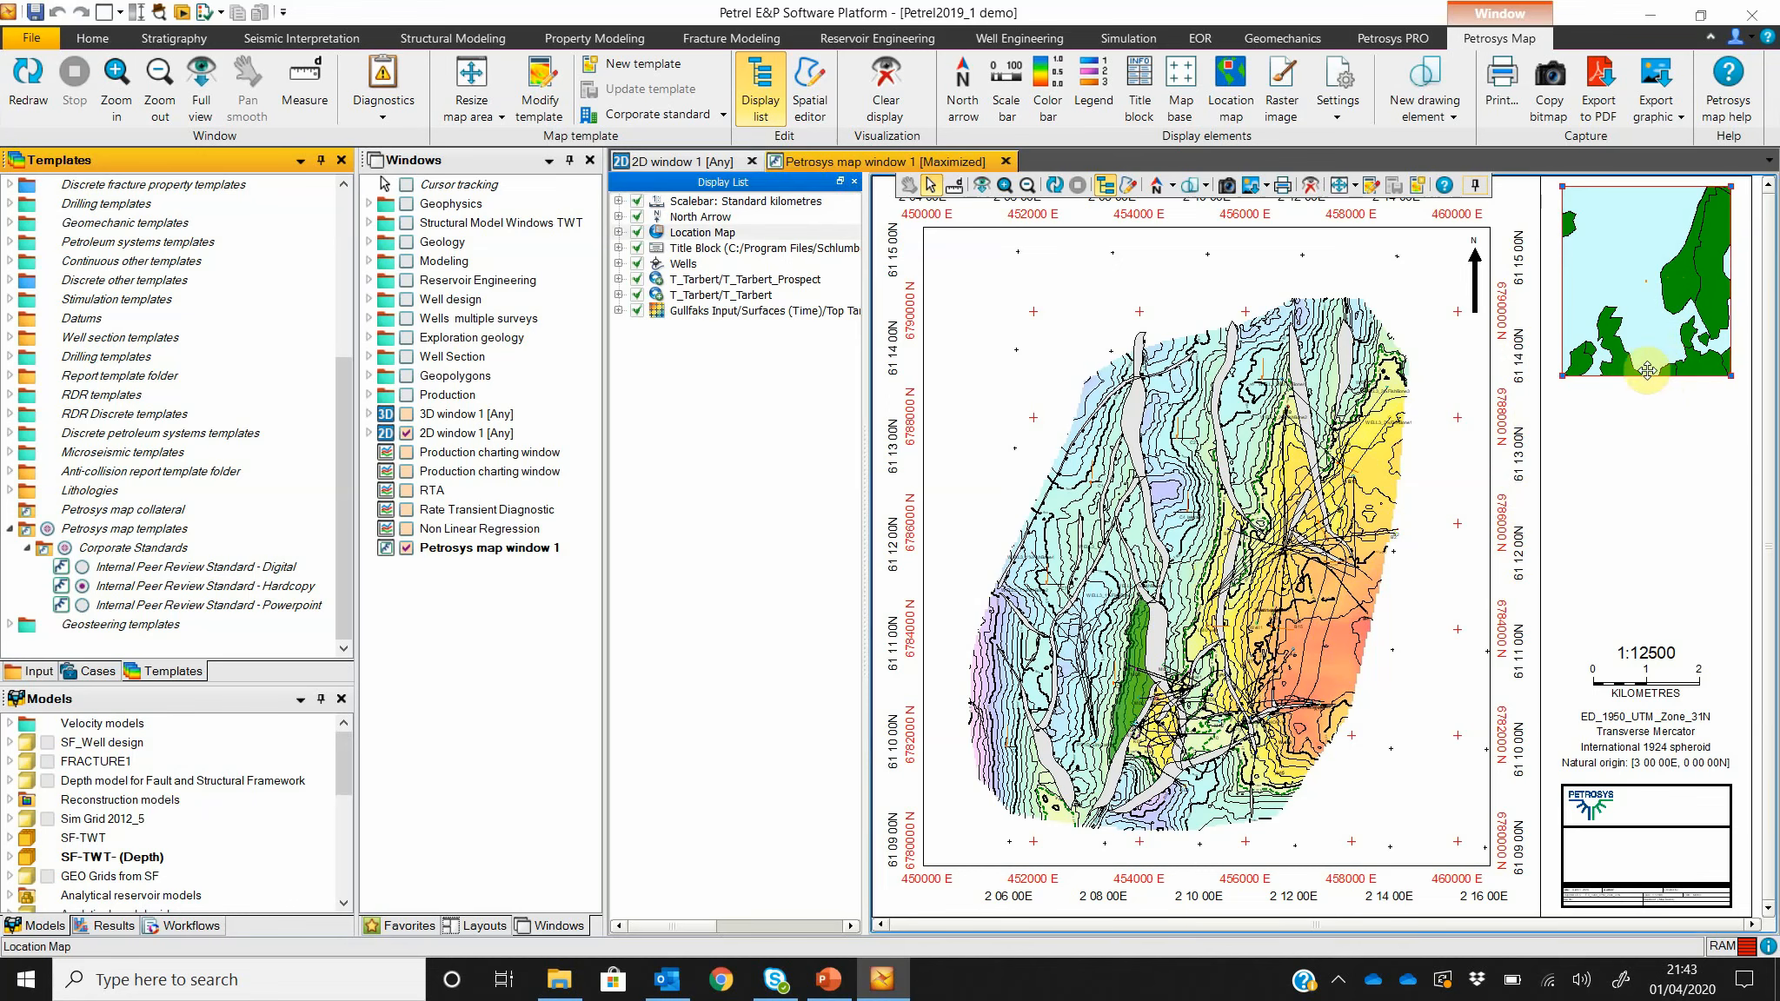
double_click(1651, 372)
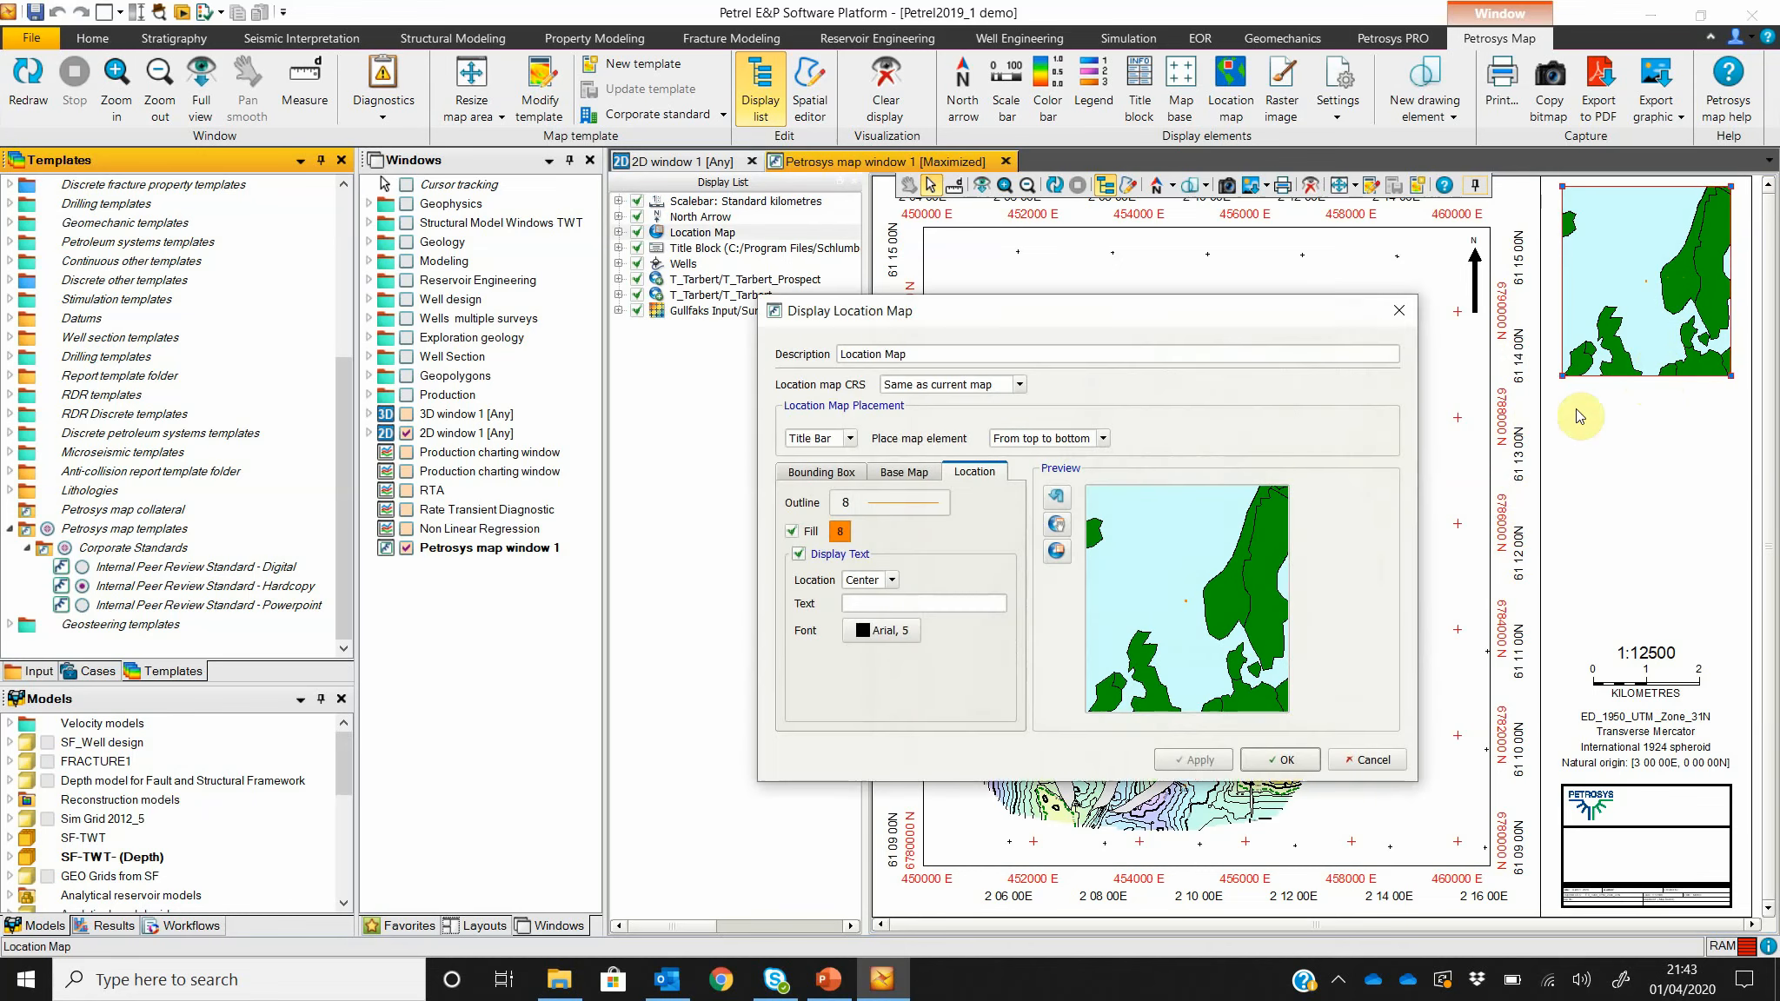
left_click(904, 471)
left_click(950, 501)
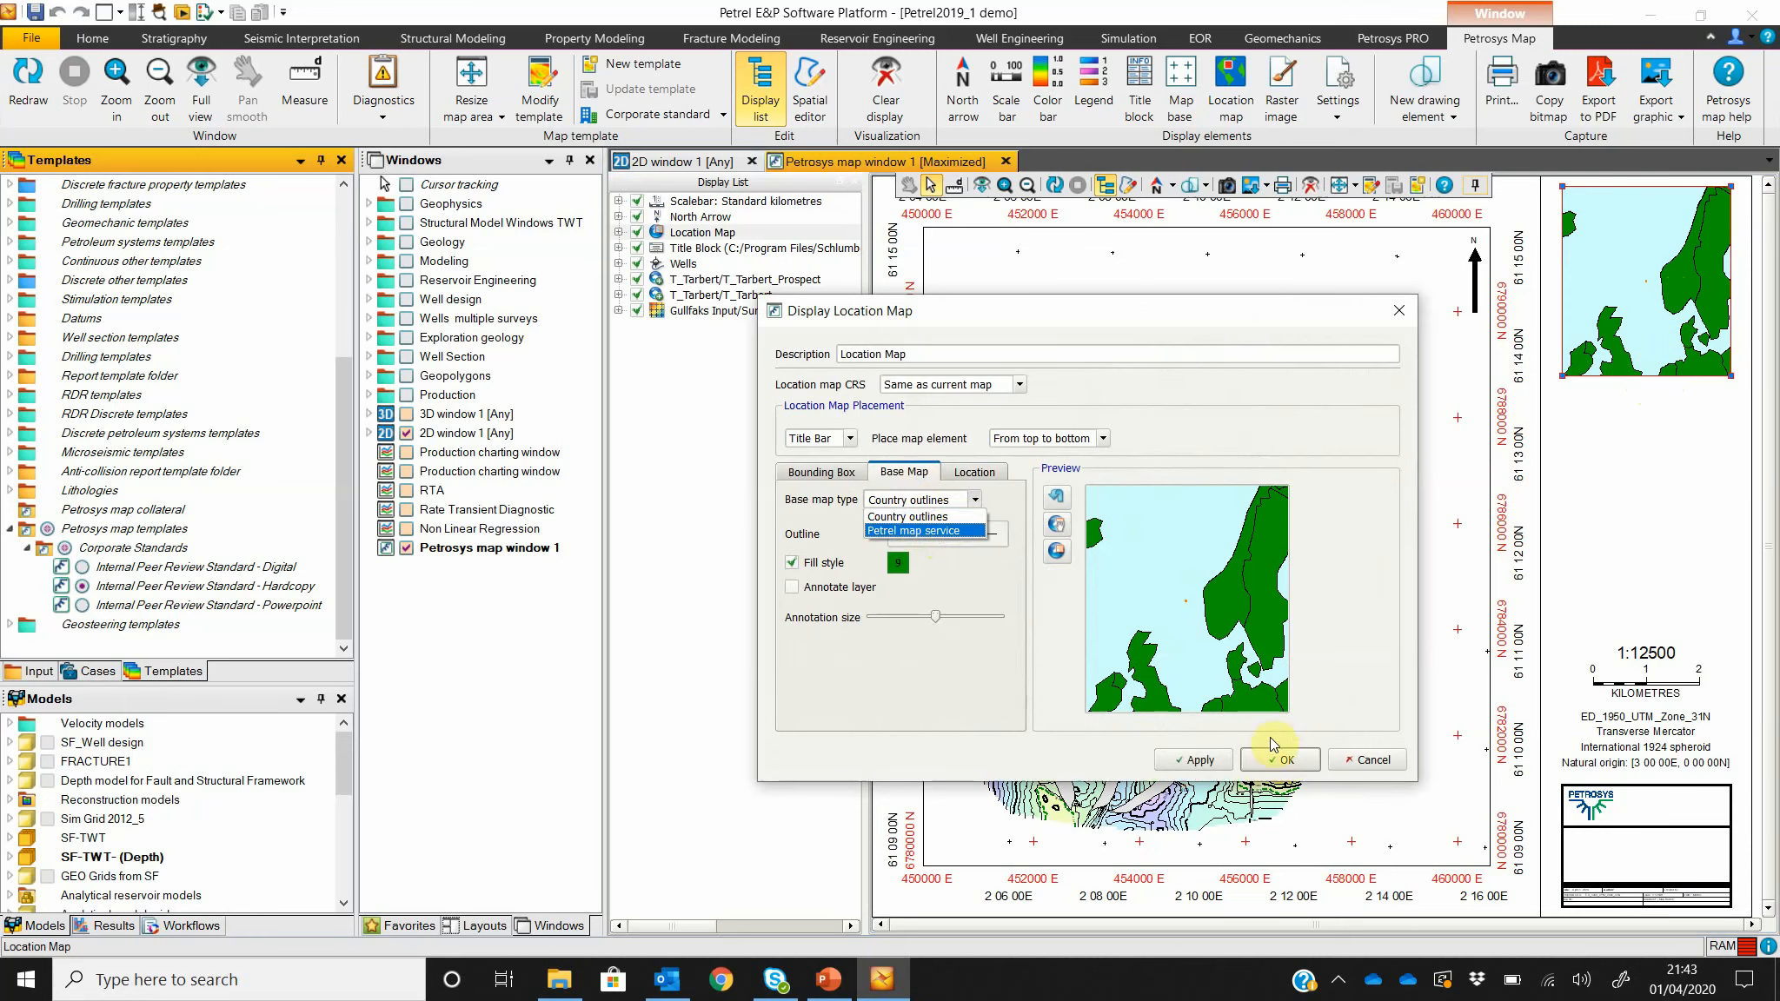
left_click(1368, 760)
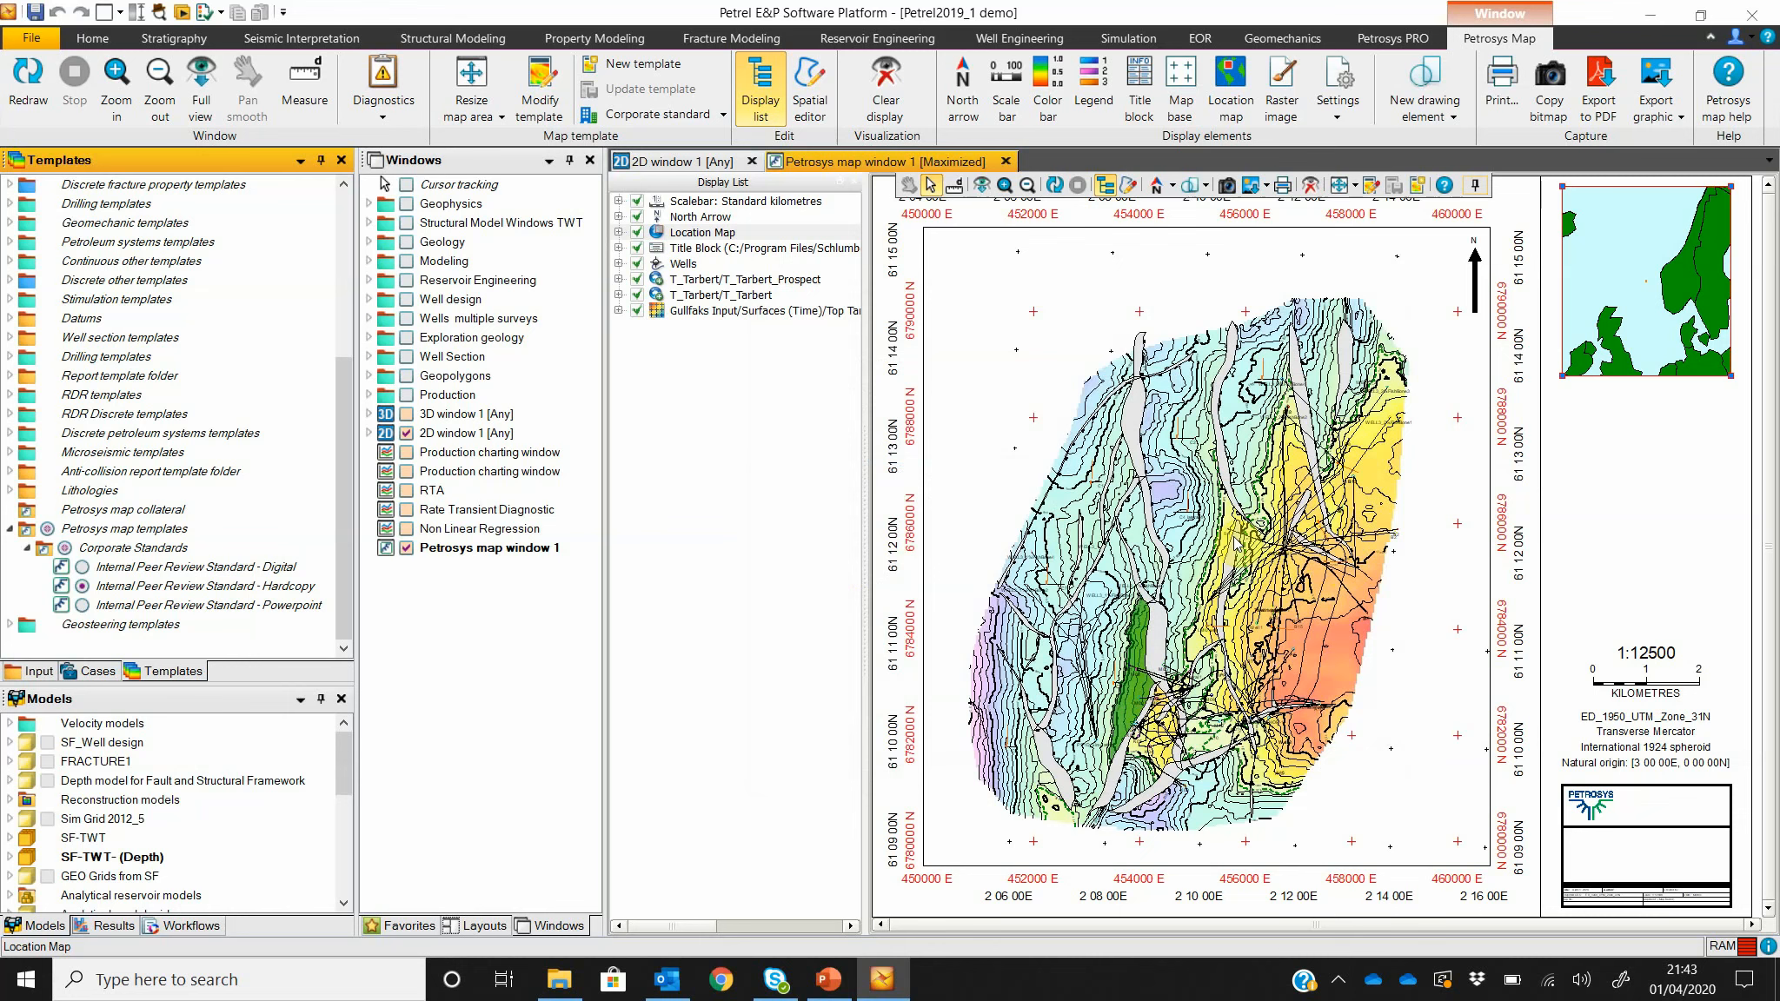
Step: Group the Wells, T_Tarbert_Prospect, T_Tarbert and time surface layers as "Top Tarbert" and collapse the group
left_click(702, 313)
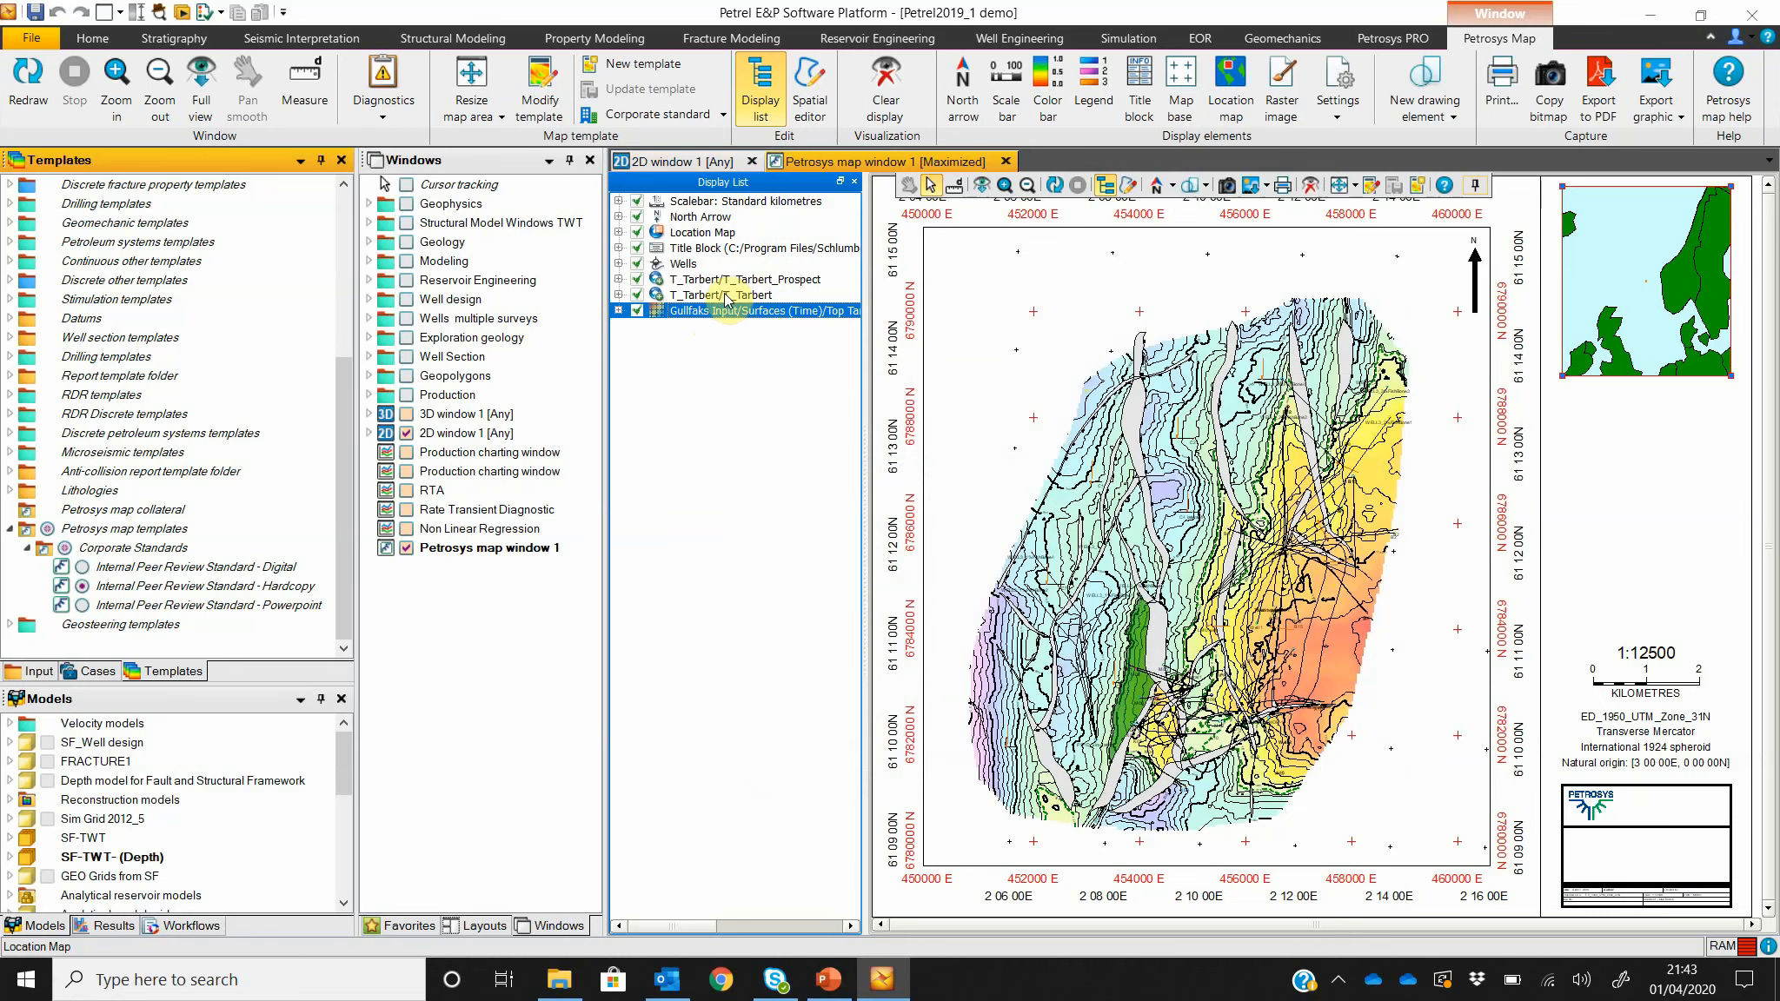
left_click_drag(726, 293, 706, 270)
right_click(706, 270)
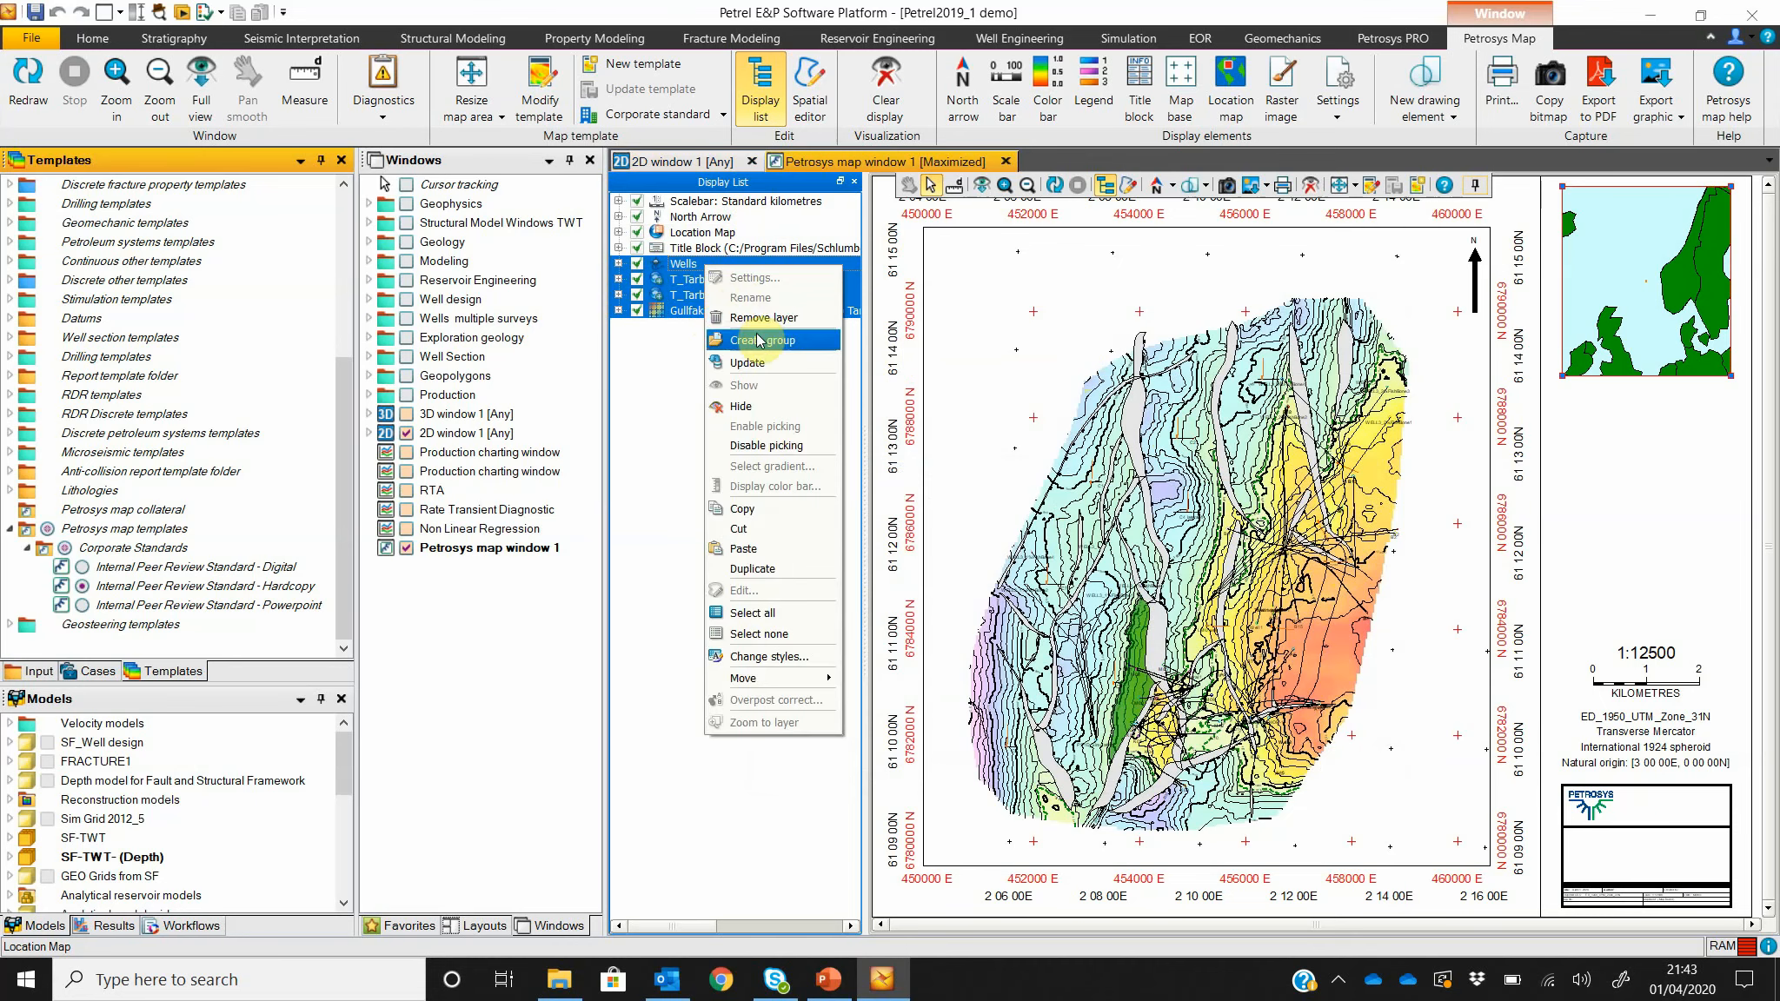
left_click(785, 350)
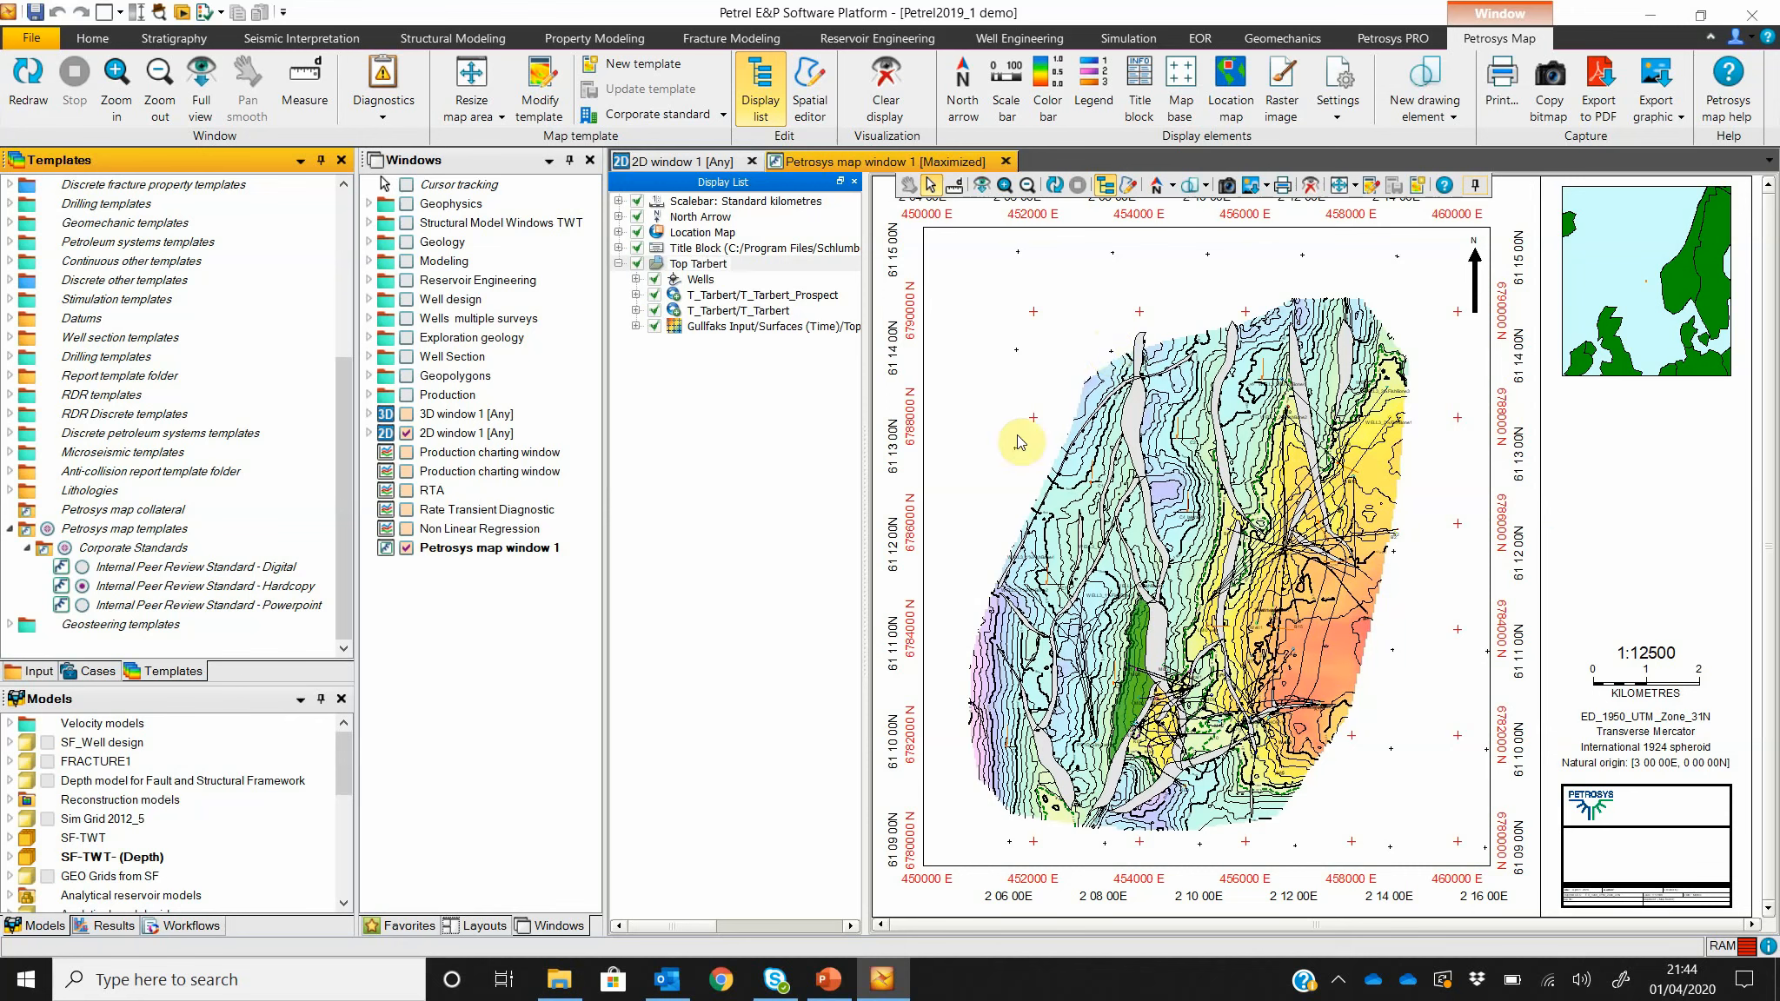
left_click(780, 424)
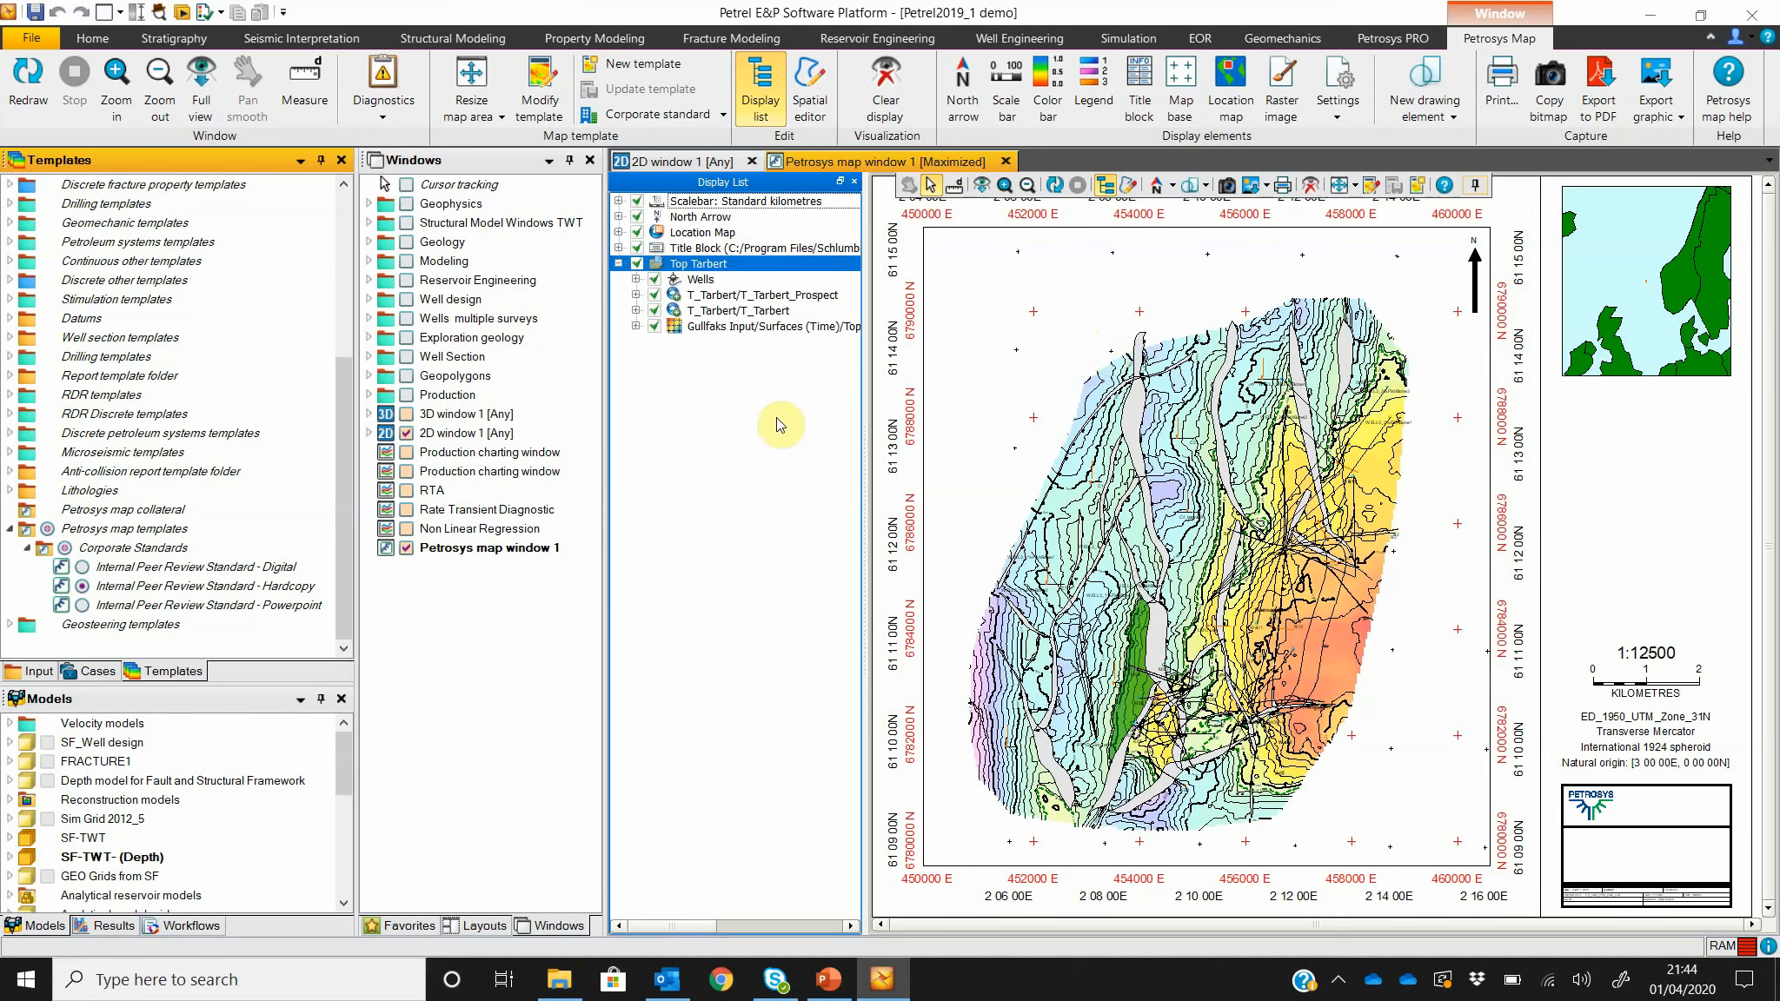
left_click(619, 263)
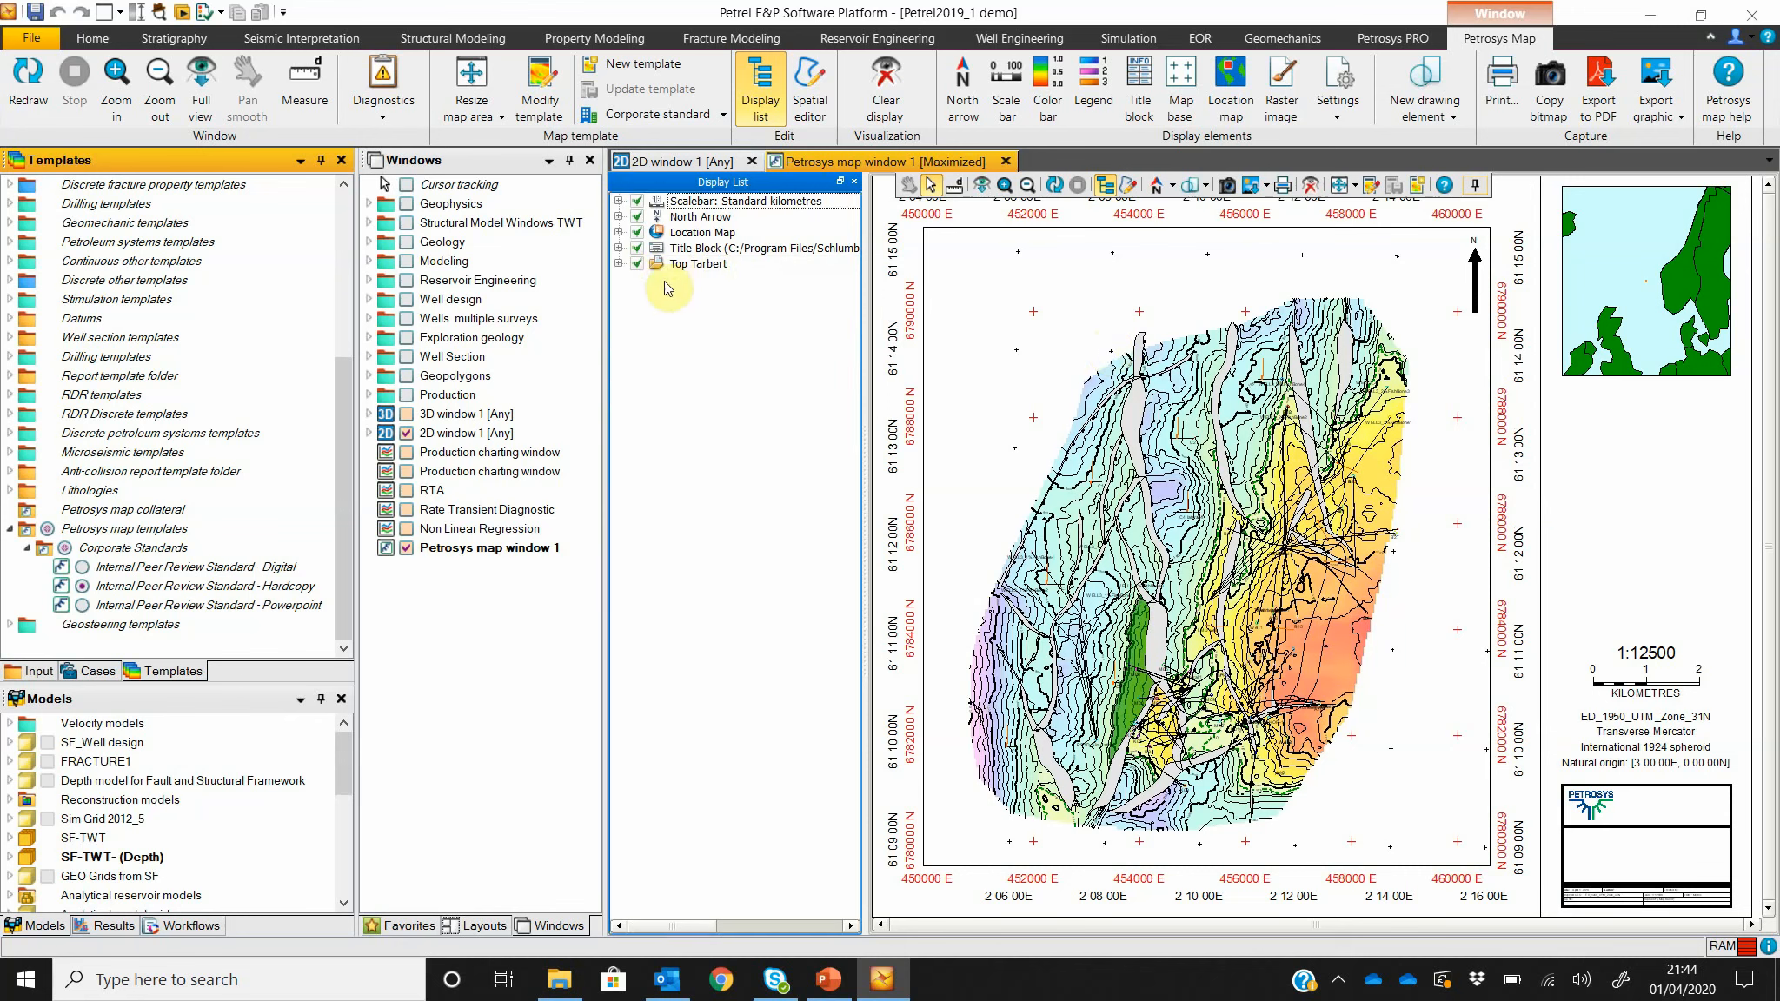
Step: Expand the Top Tarbert group, move the Wells layer below the time surface, and return it above the T_Tarbert_Prospect layer
left_click(619, 263)
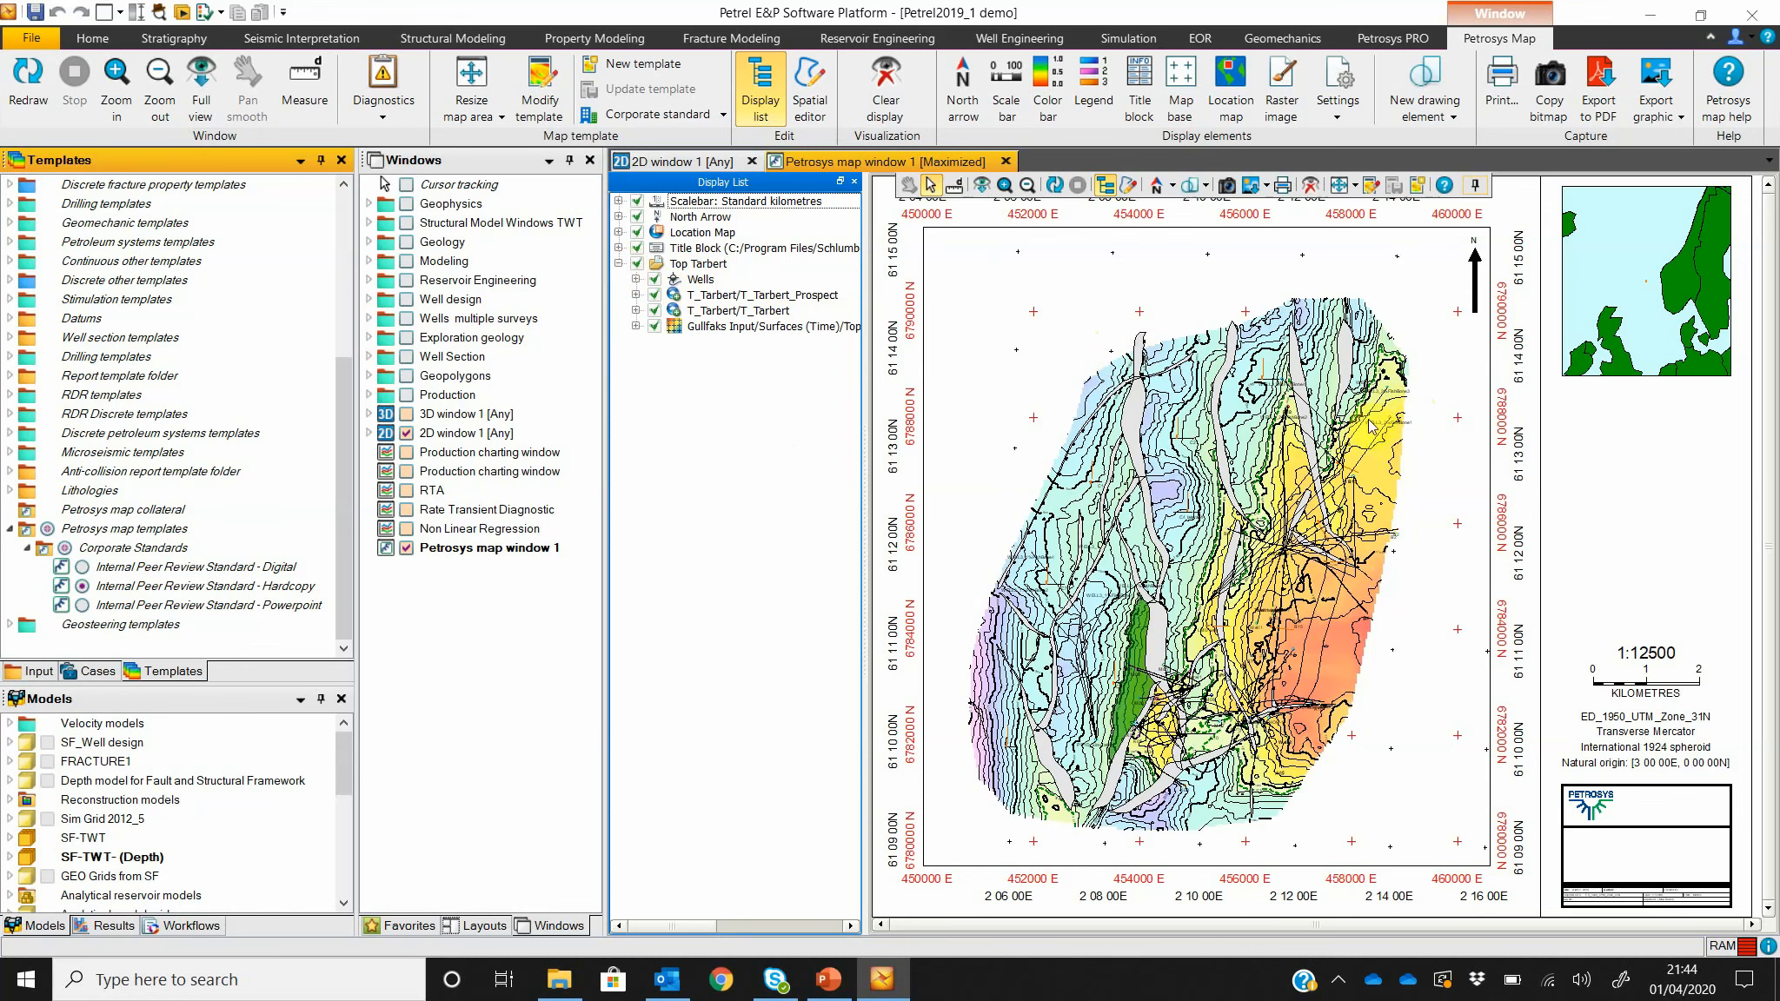
left_click_drag(698, 282, 710, 333)
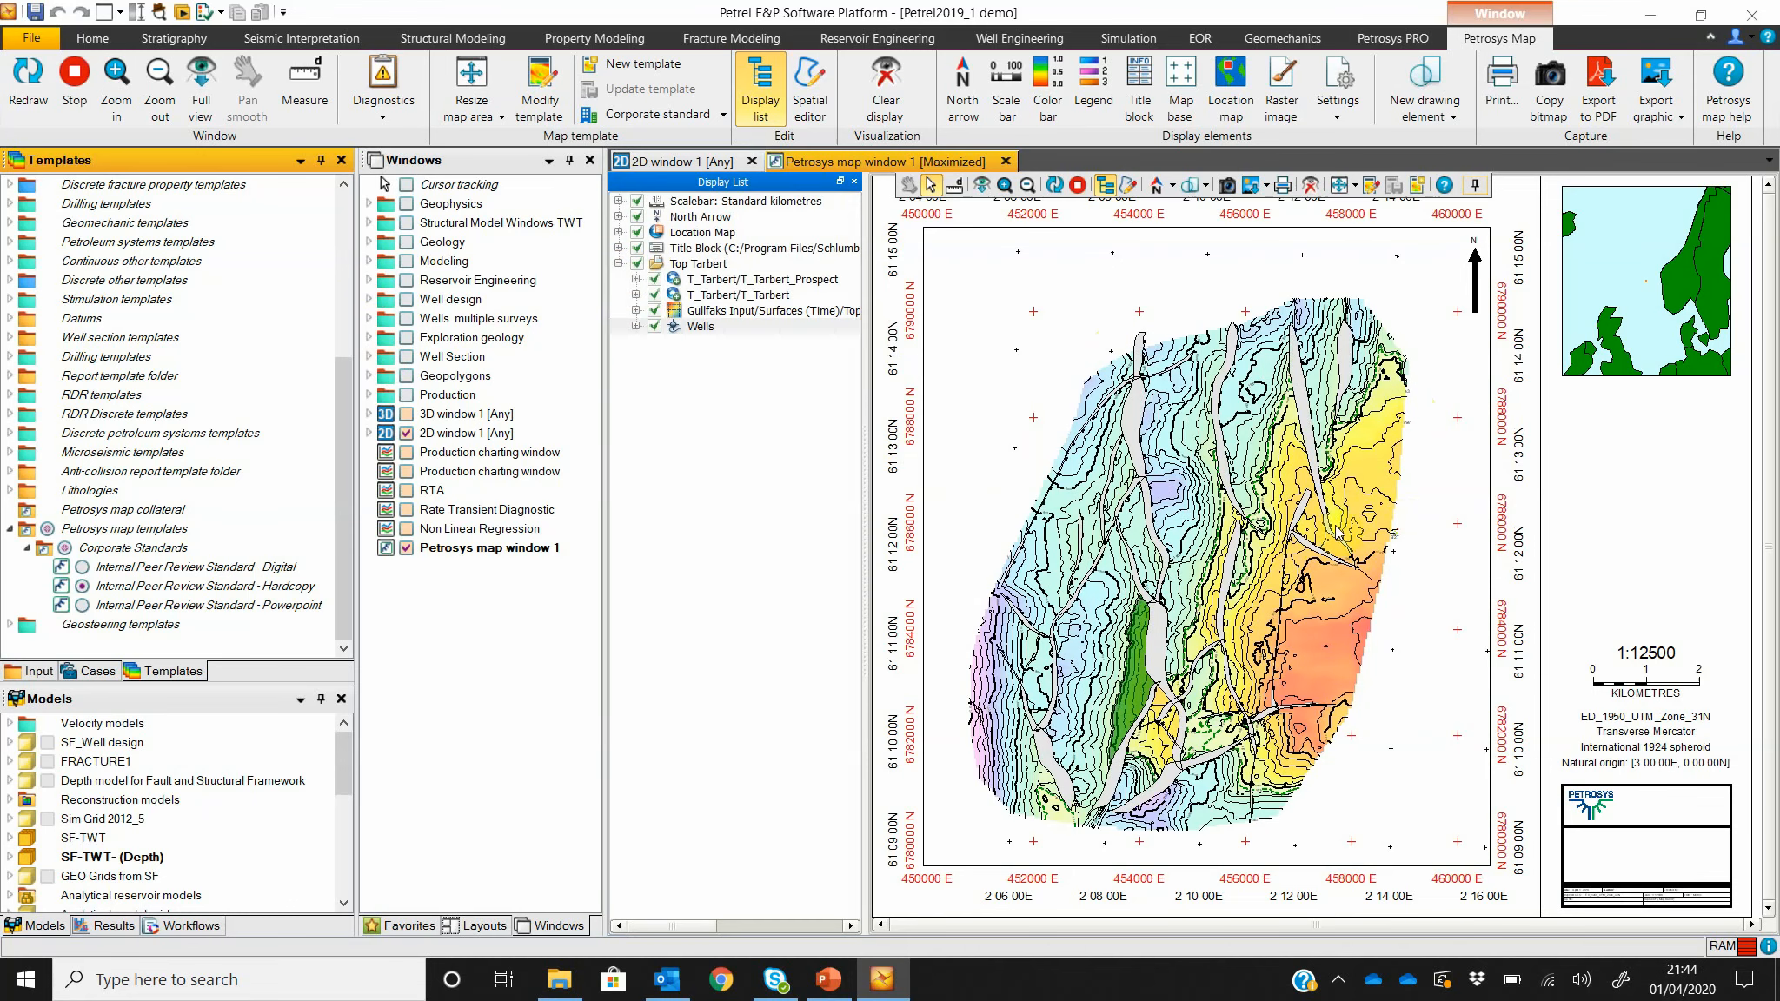
scroll(1424, 541, "up", 5)
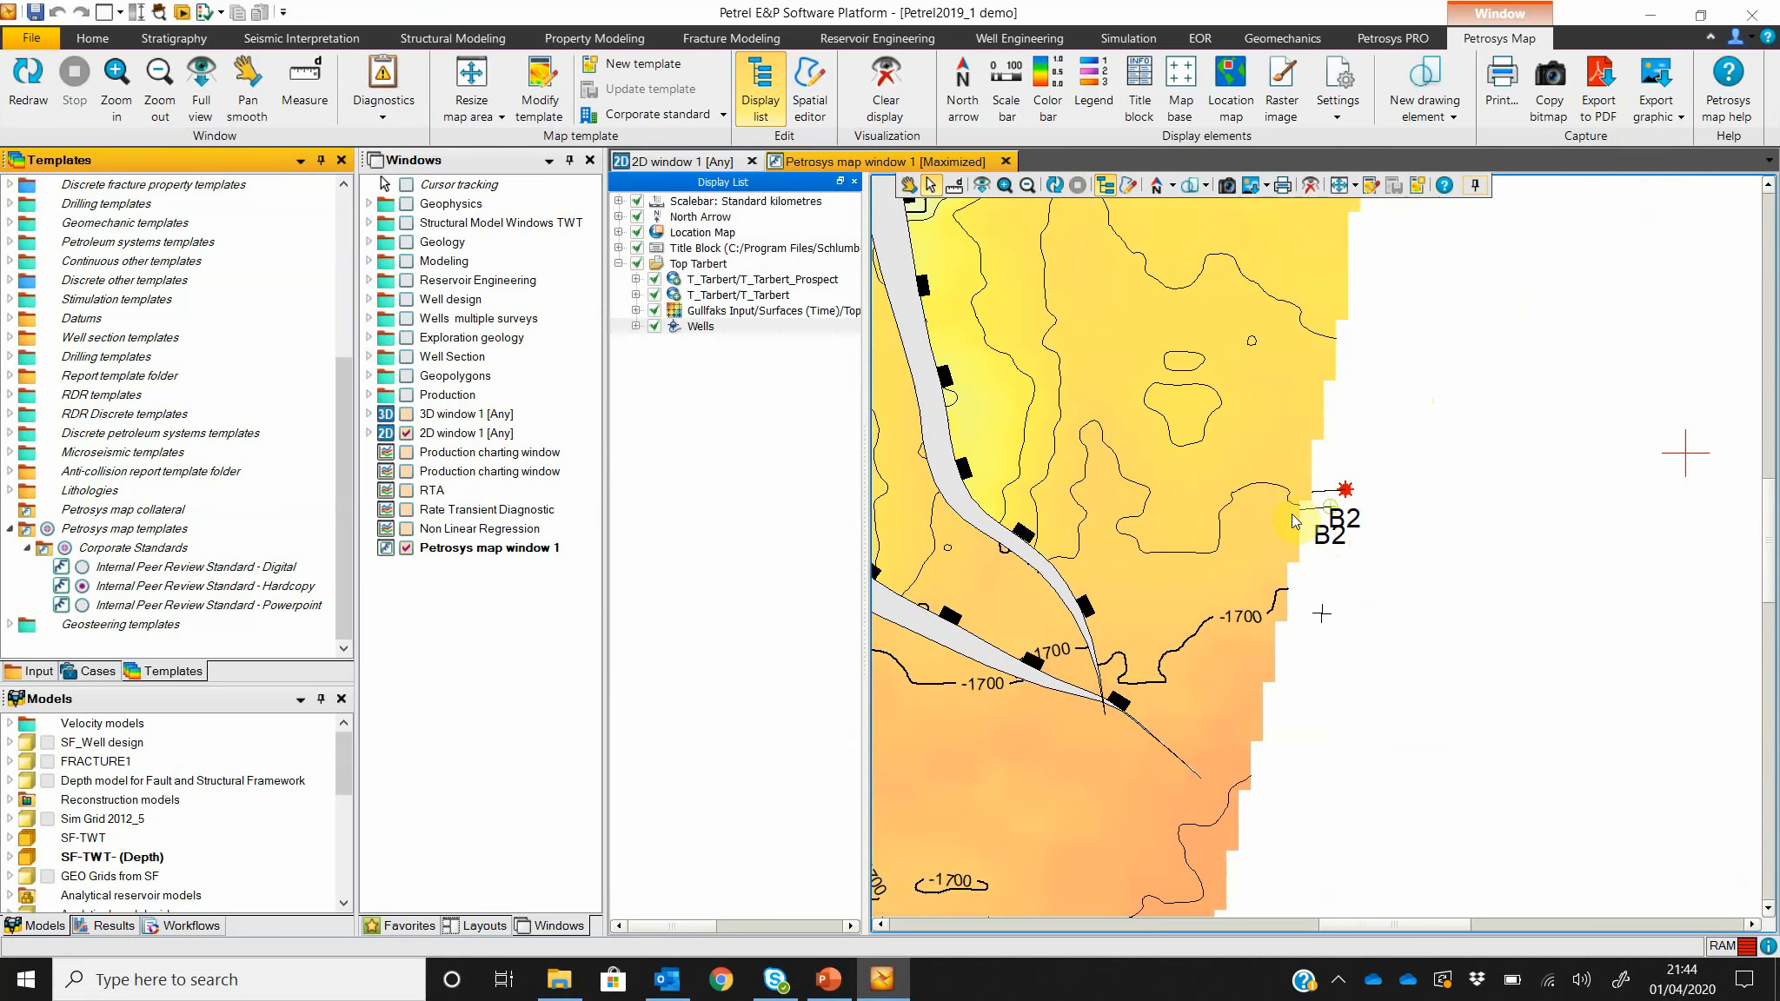
scroll(1292, 520, "down", 5)
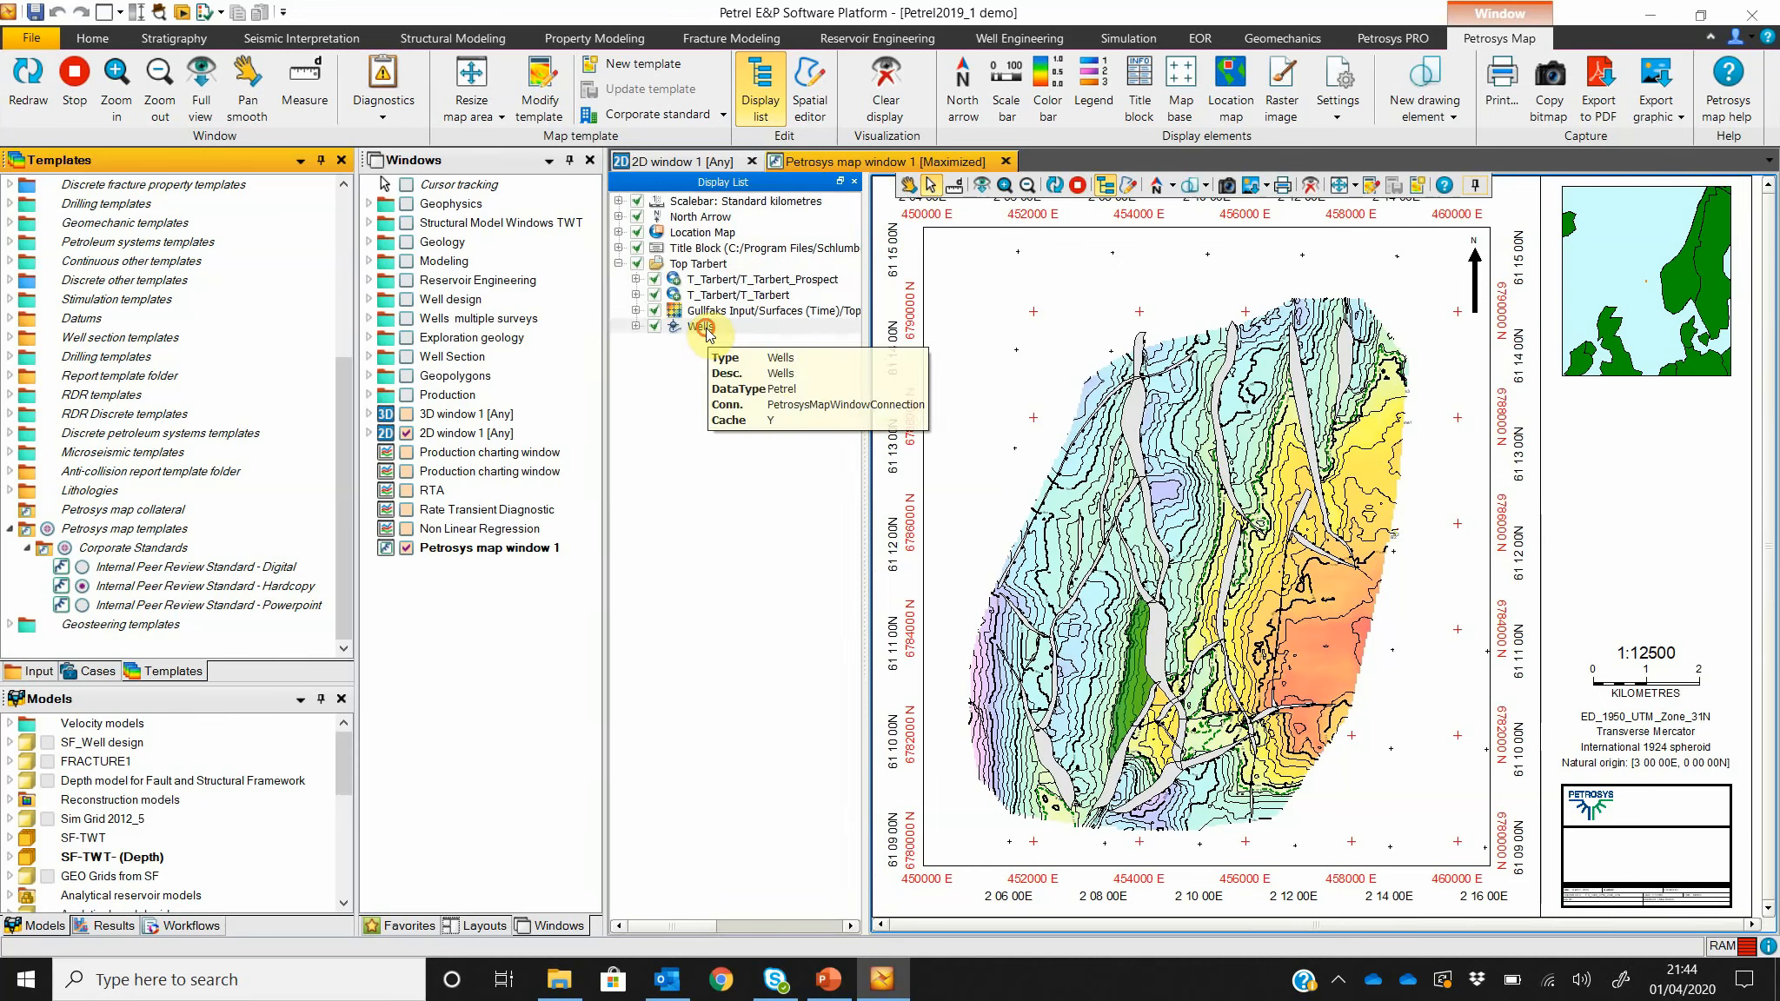
left_click_drag(708, 333, 726, 278)
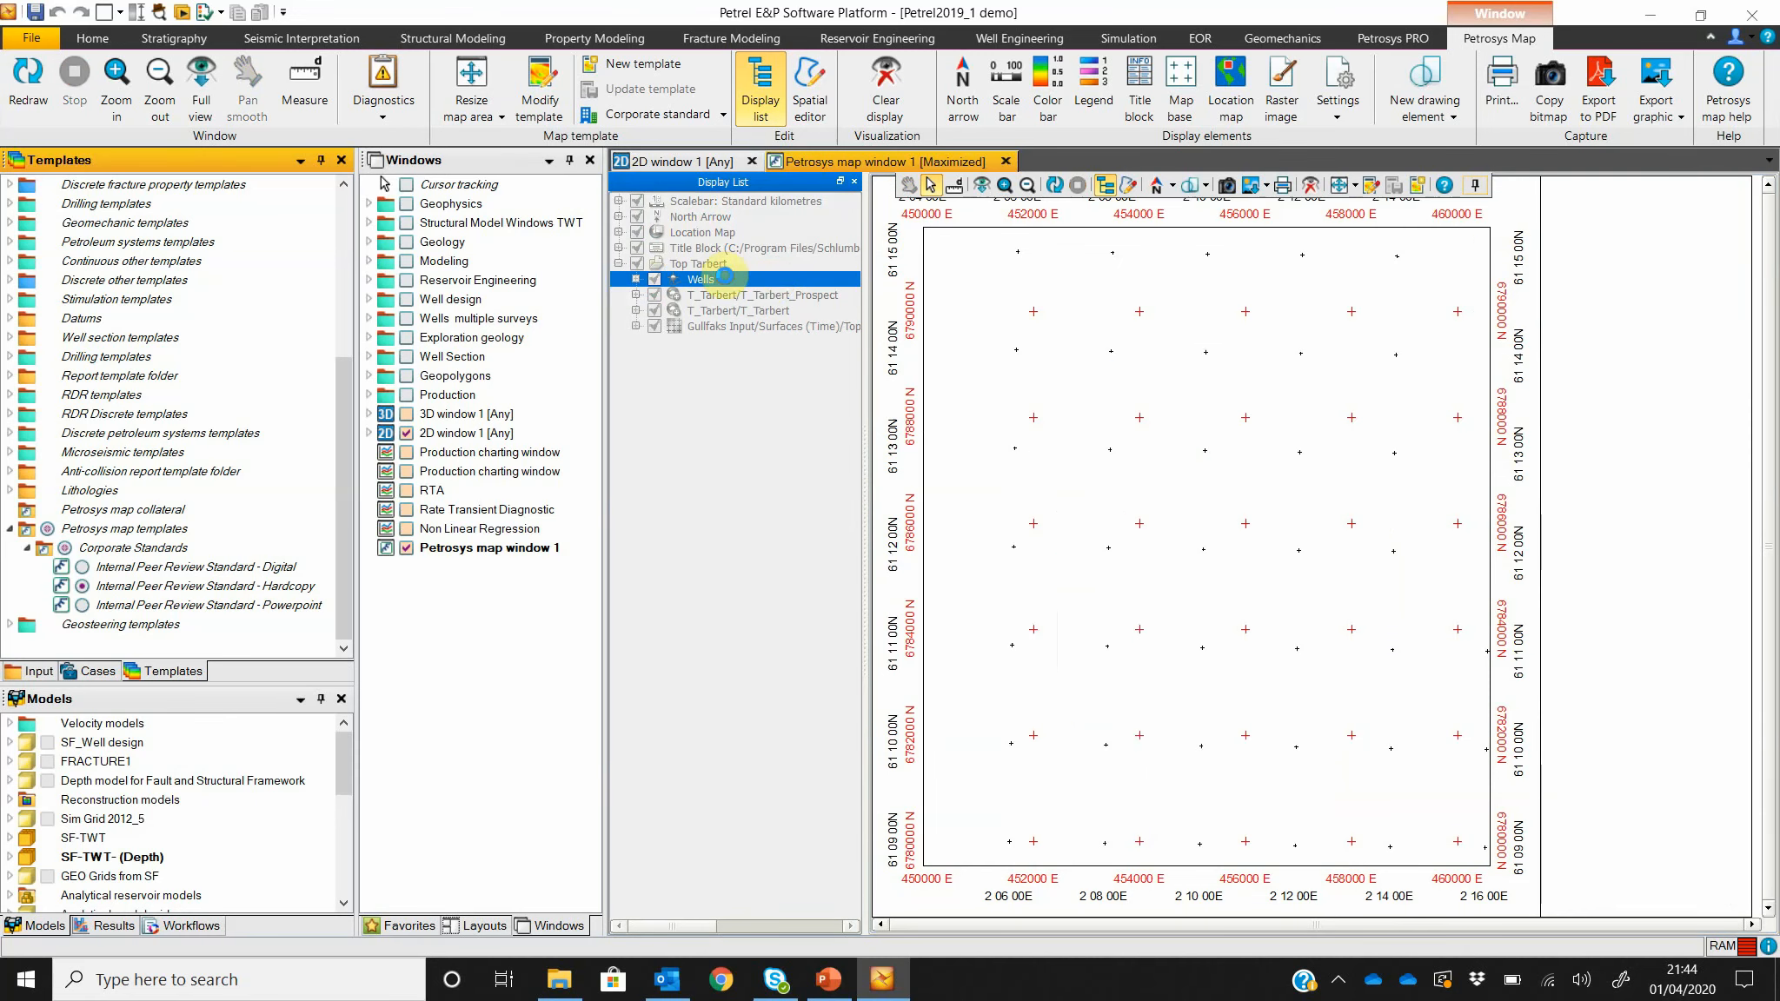
left_click(780, 355)
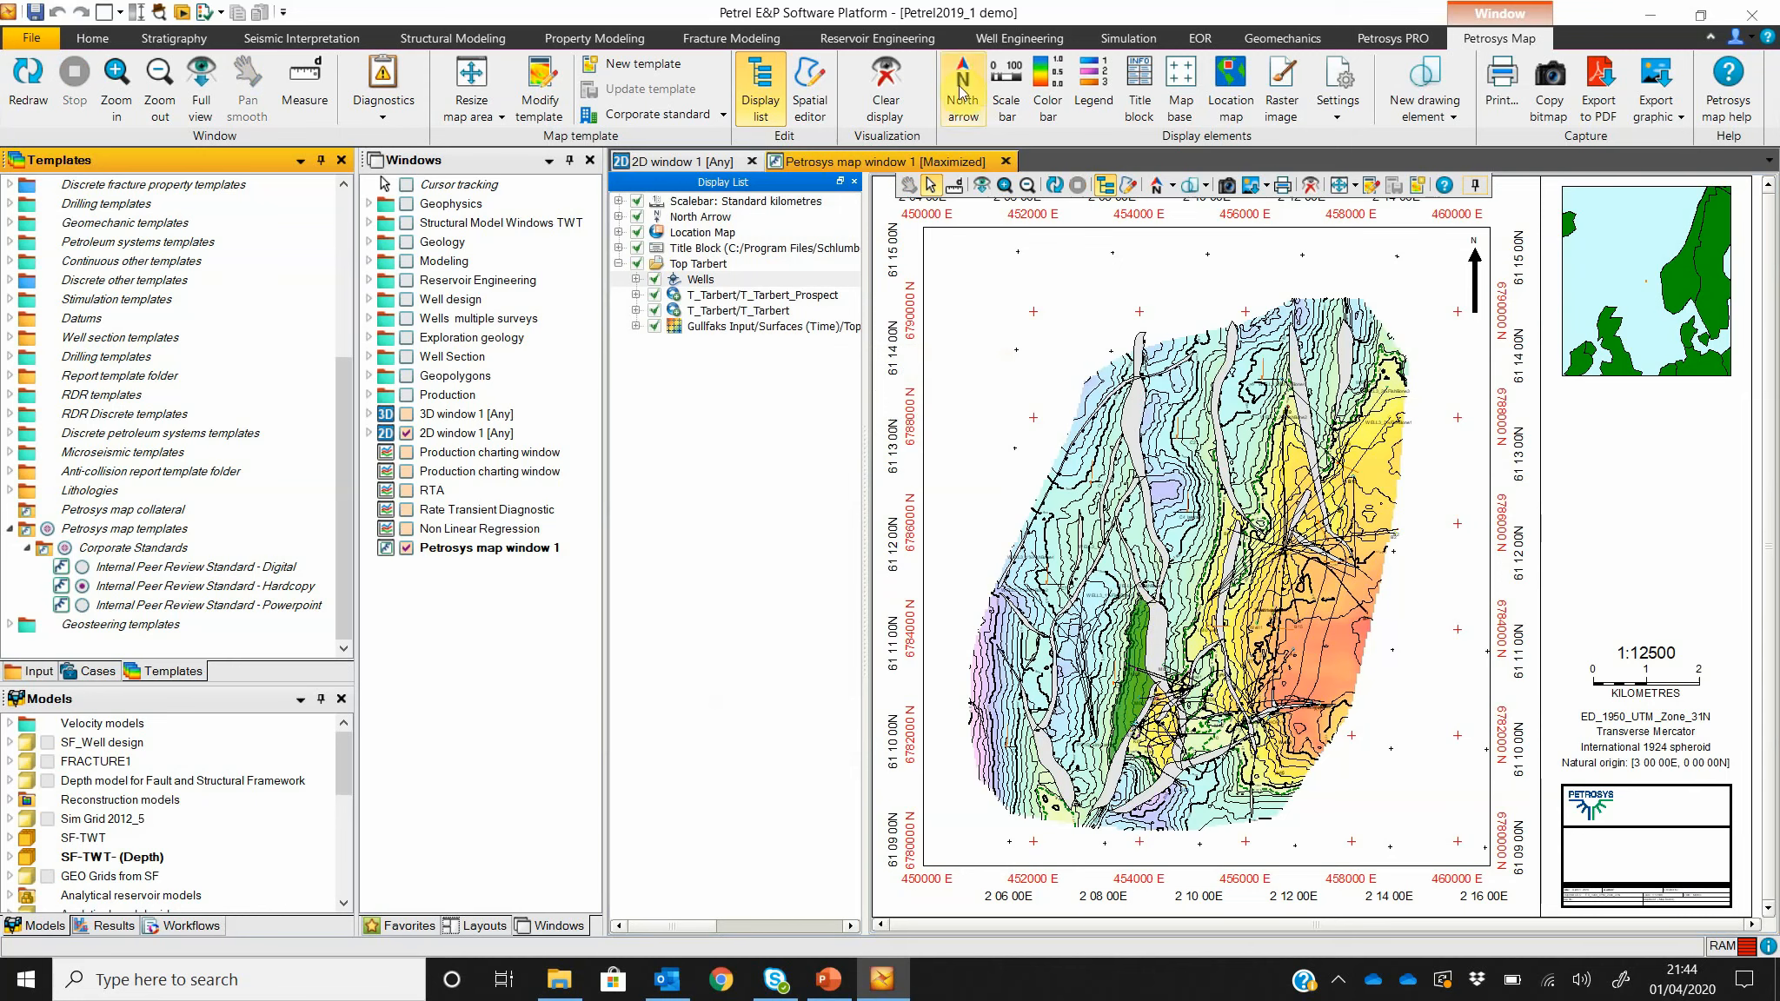
left_click(956, 105)
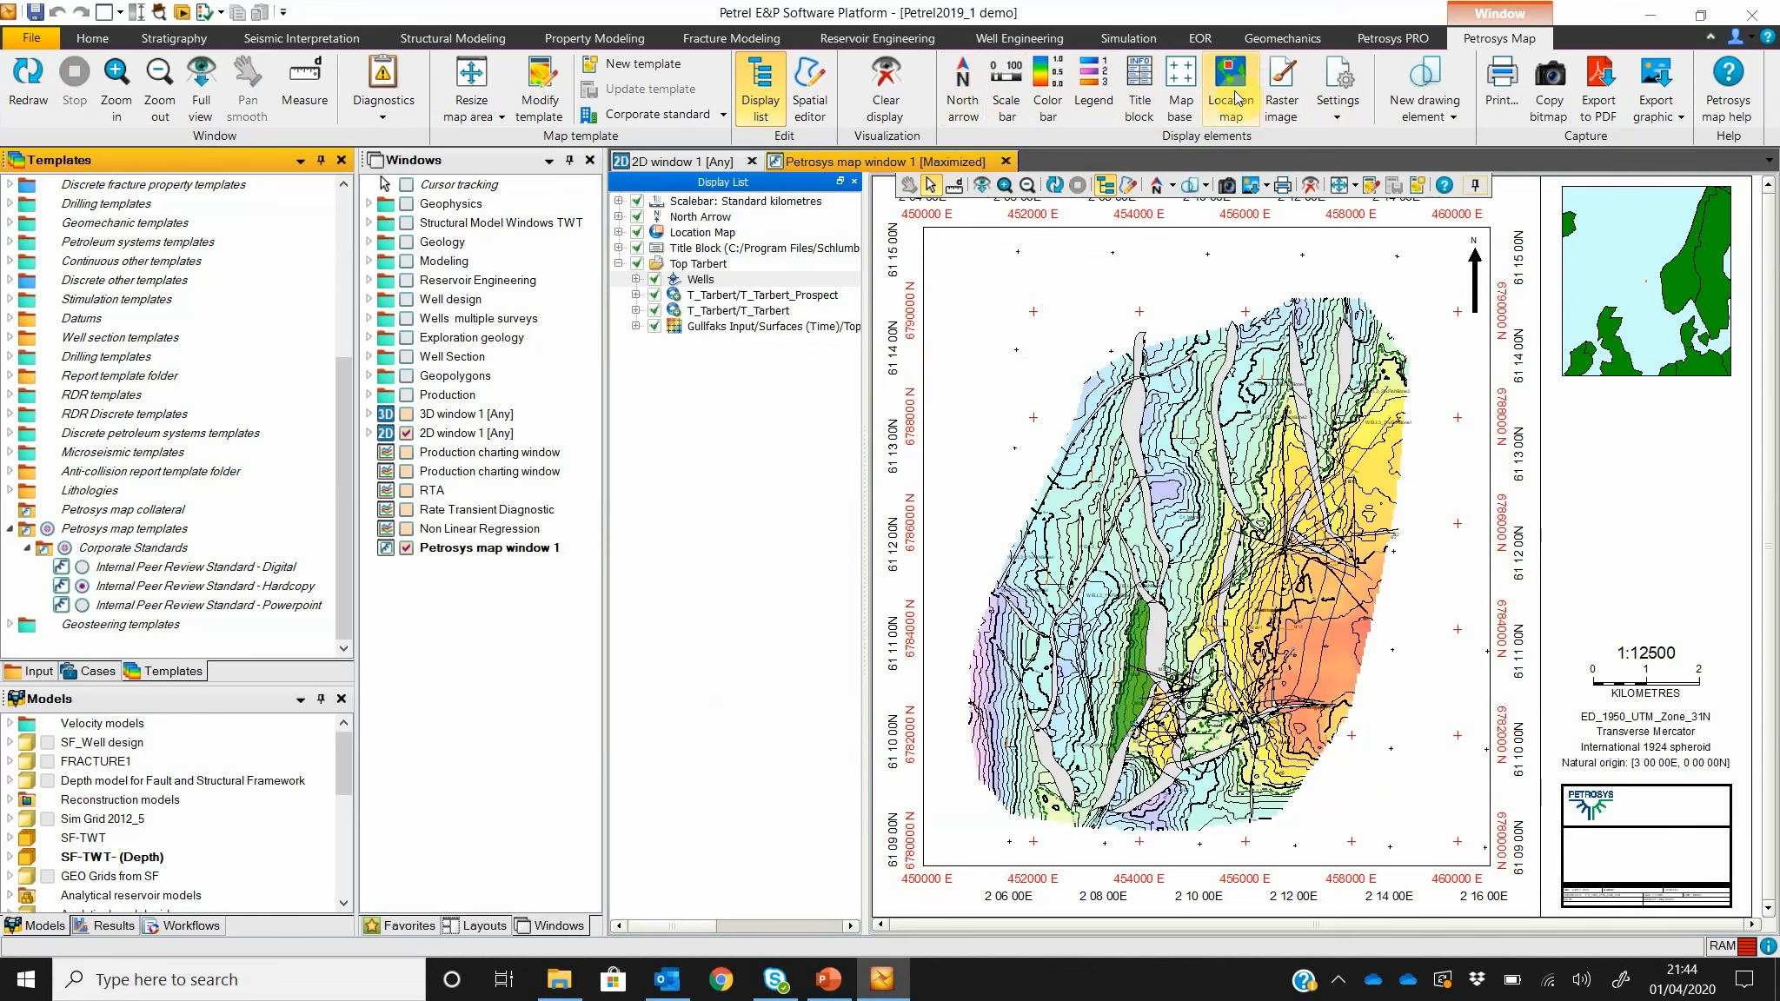
left_click(1004, 93)
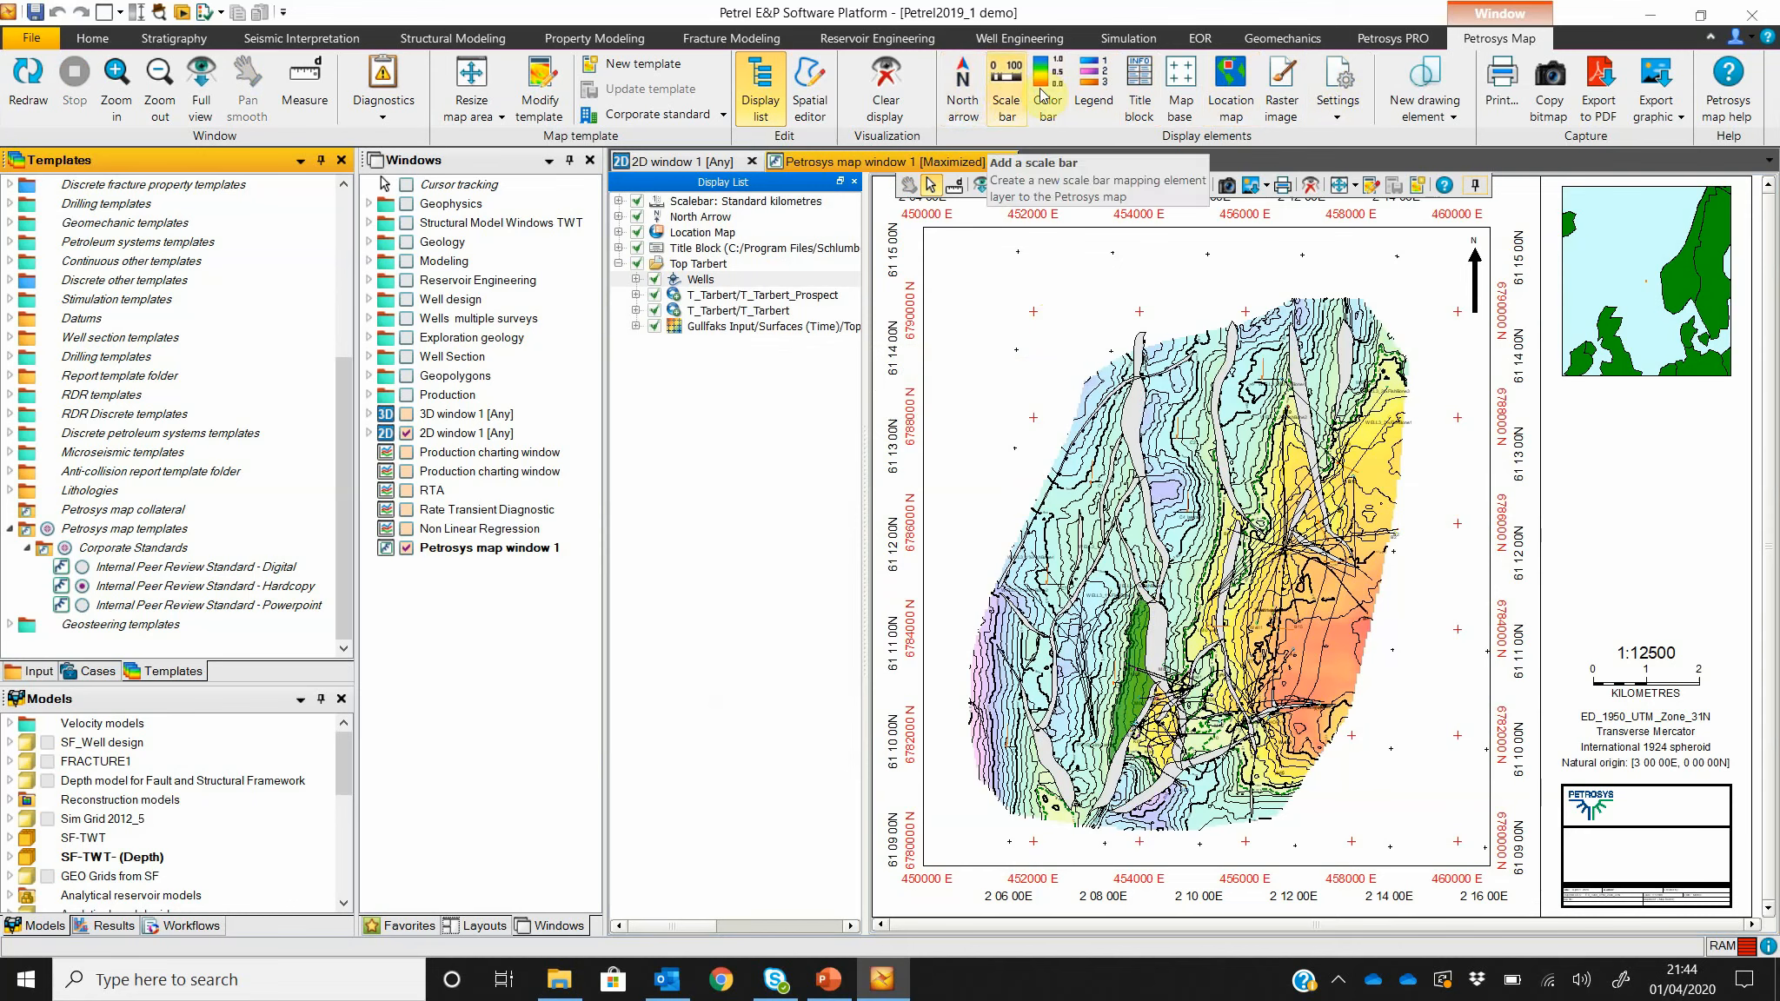
Step: Add a vertical color bar for the Top Tarbert time surface inside the map area and draw it reversed
right_click(743, 328)
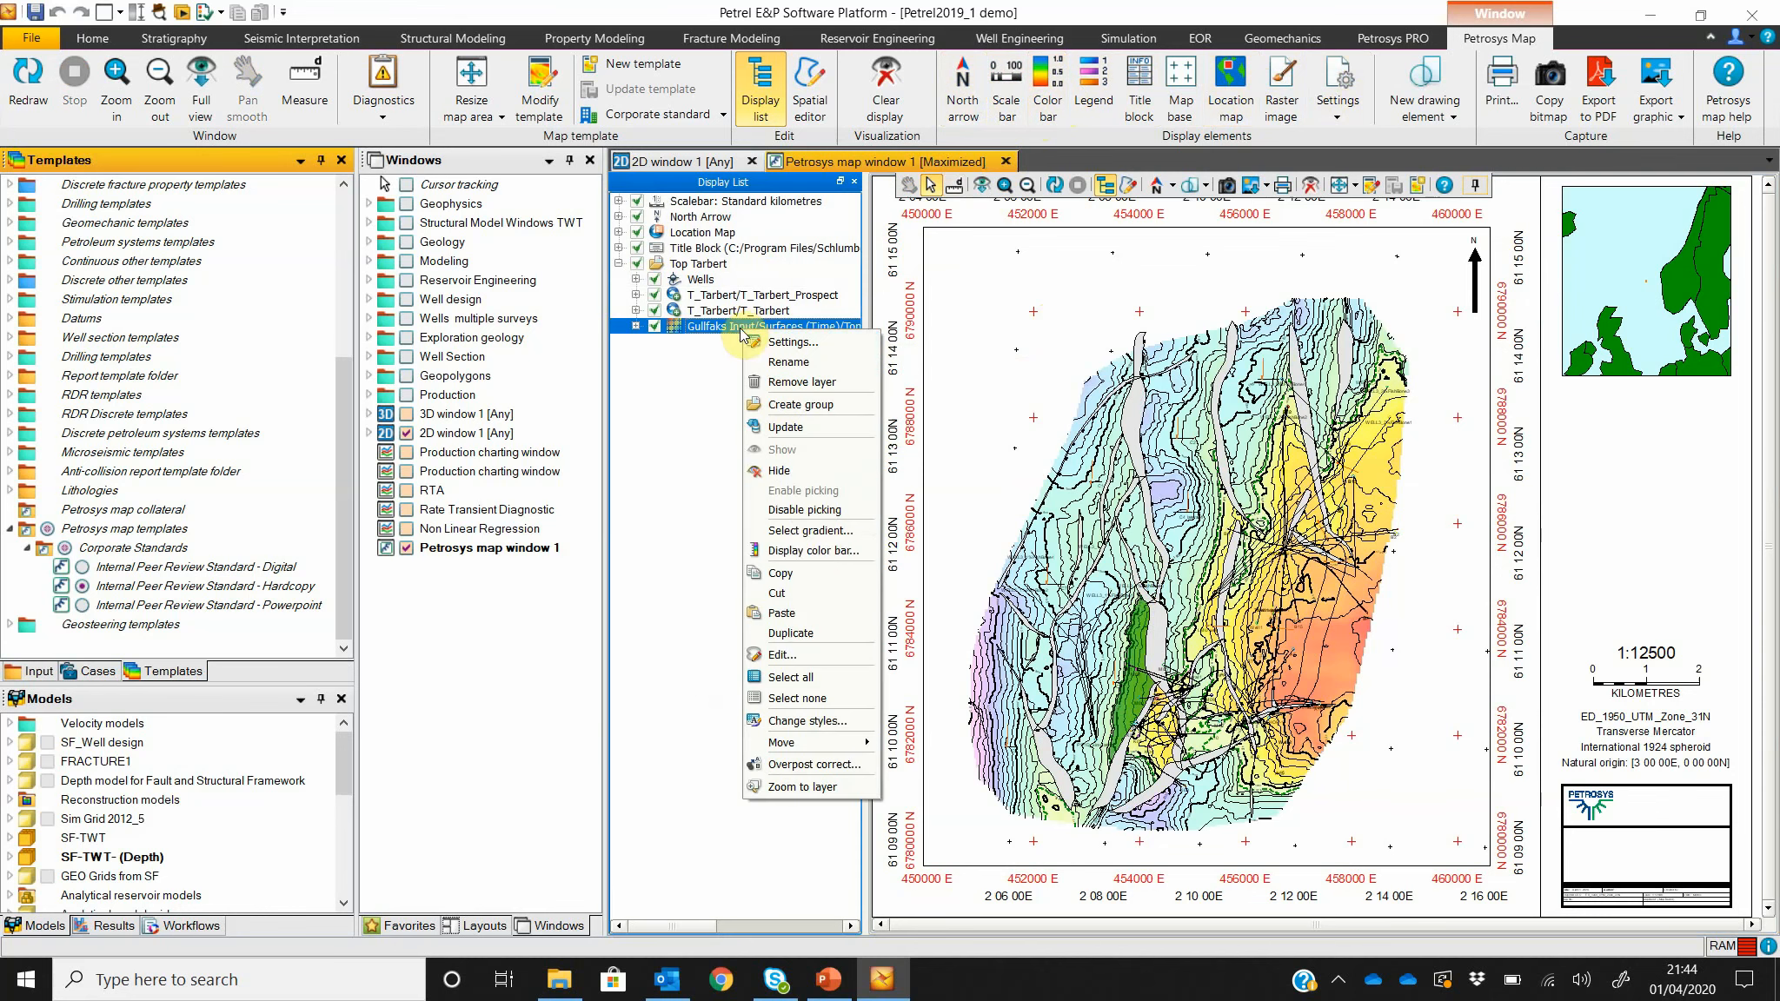
left_click(817, 551)
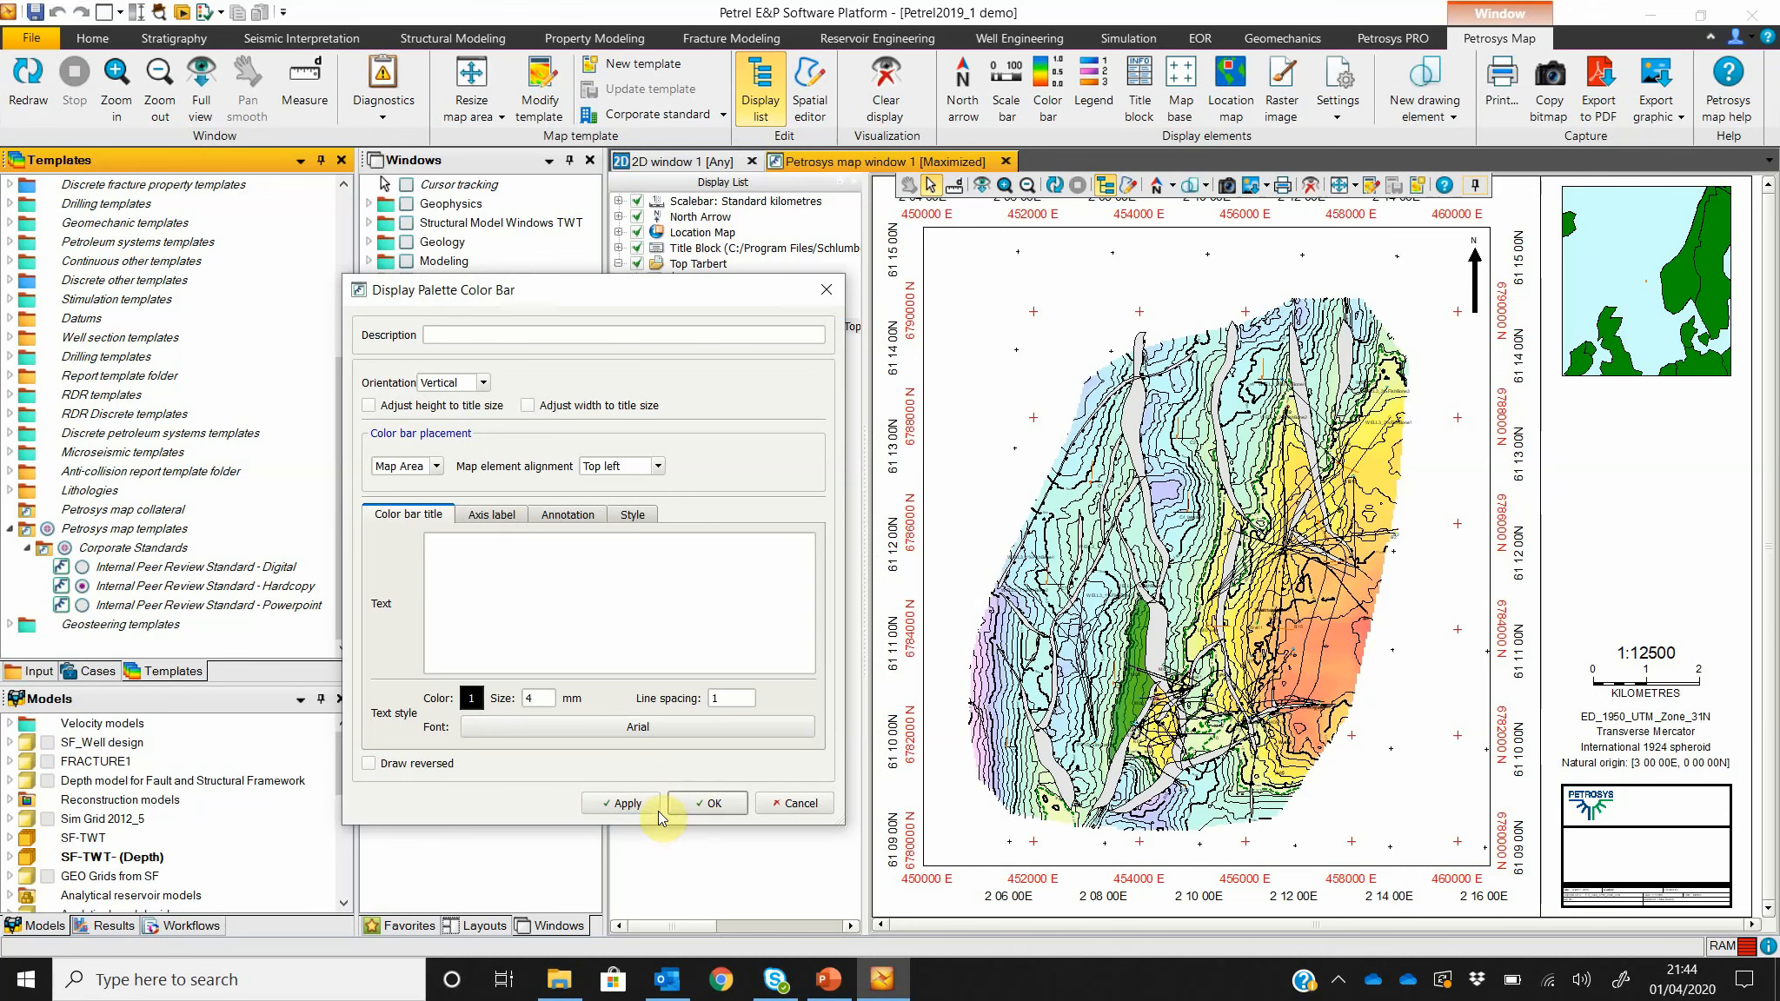
left_click(624, 803)
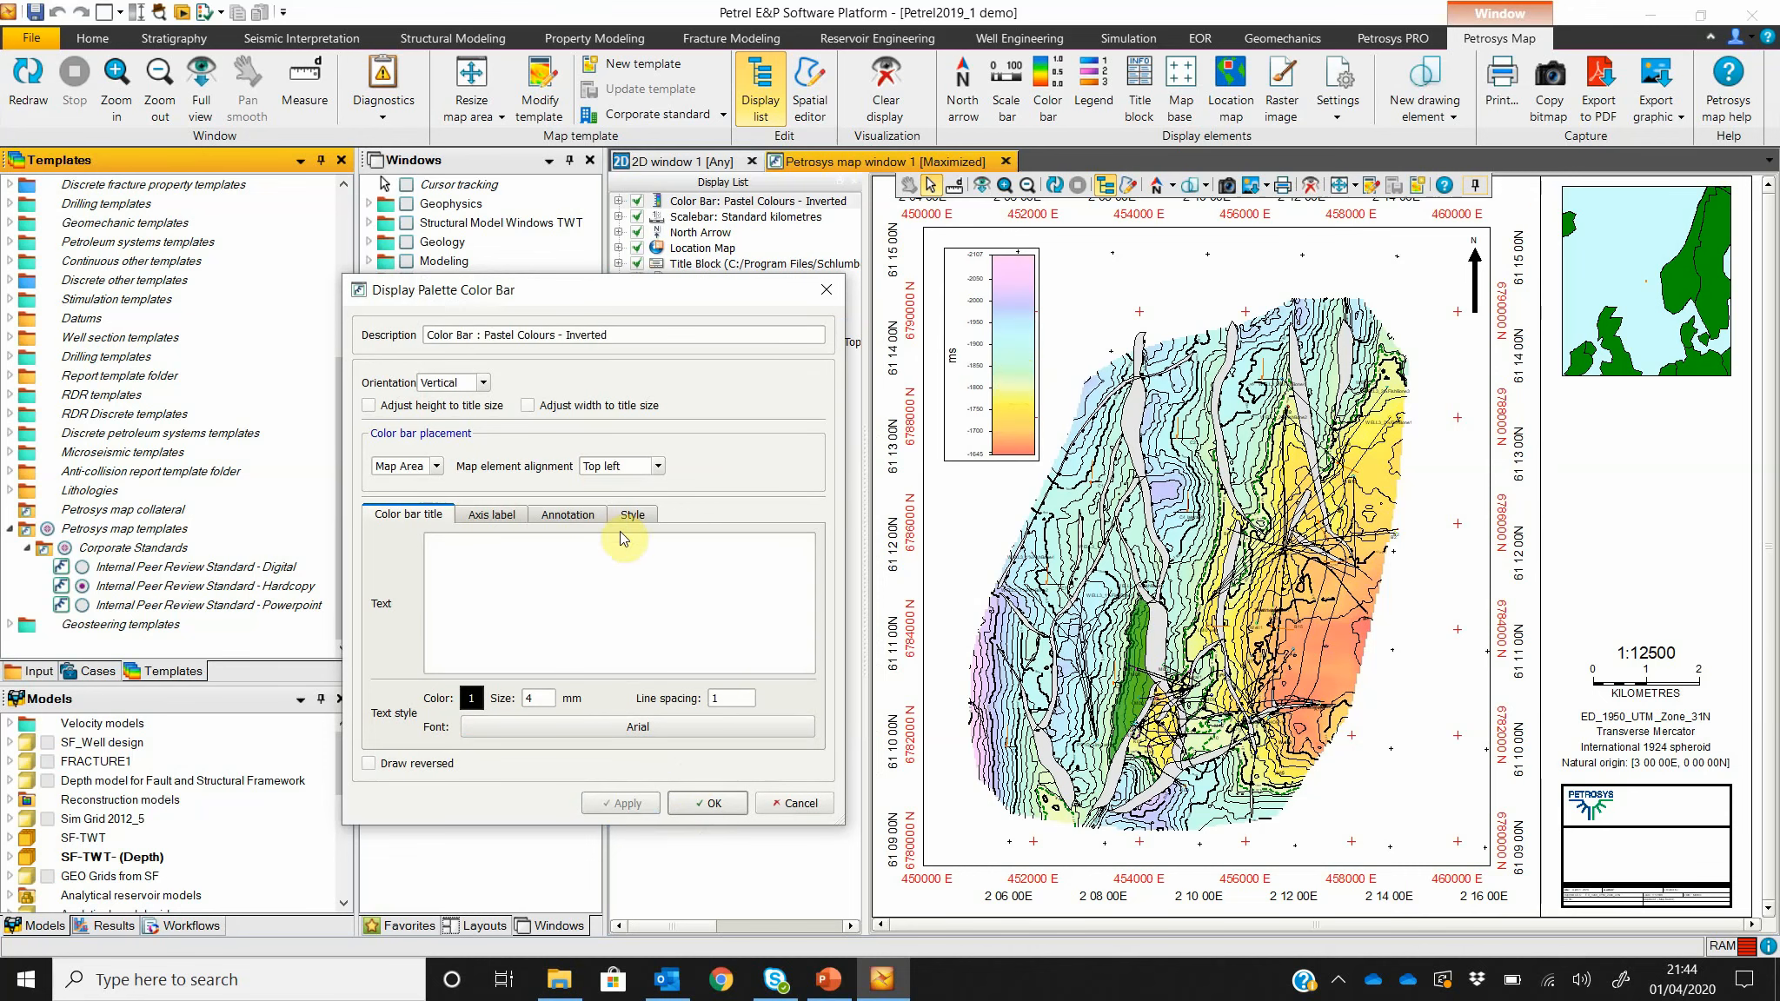
left_click(435, 765)
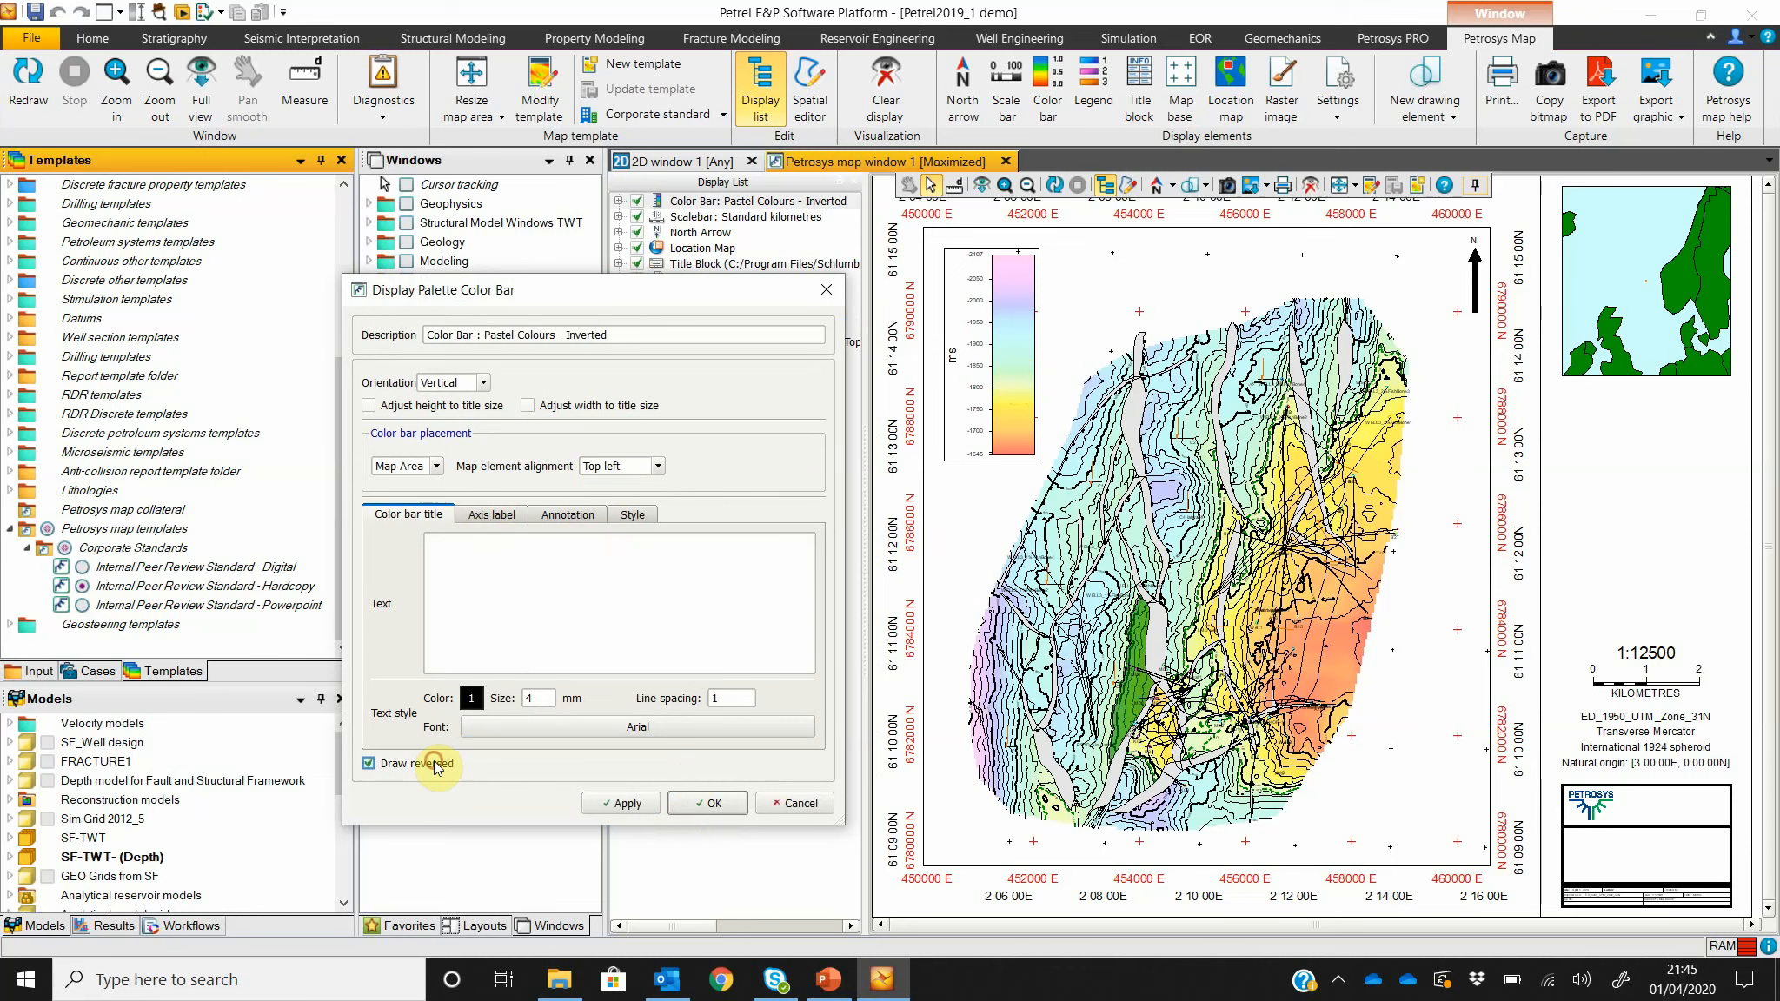
left_click(626, 802)
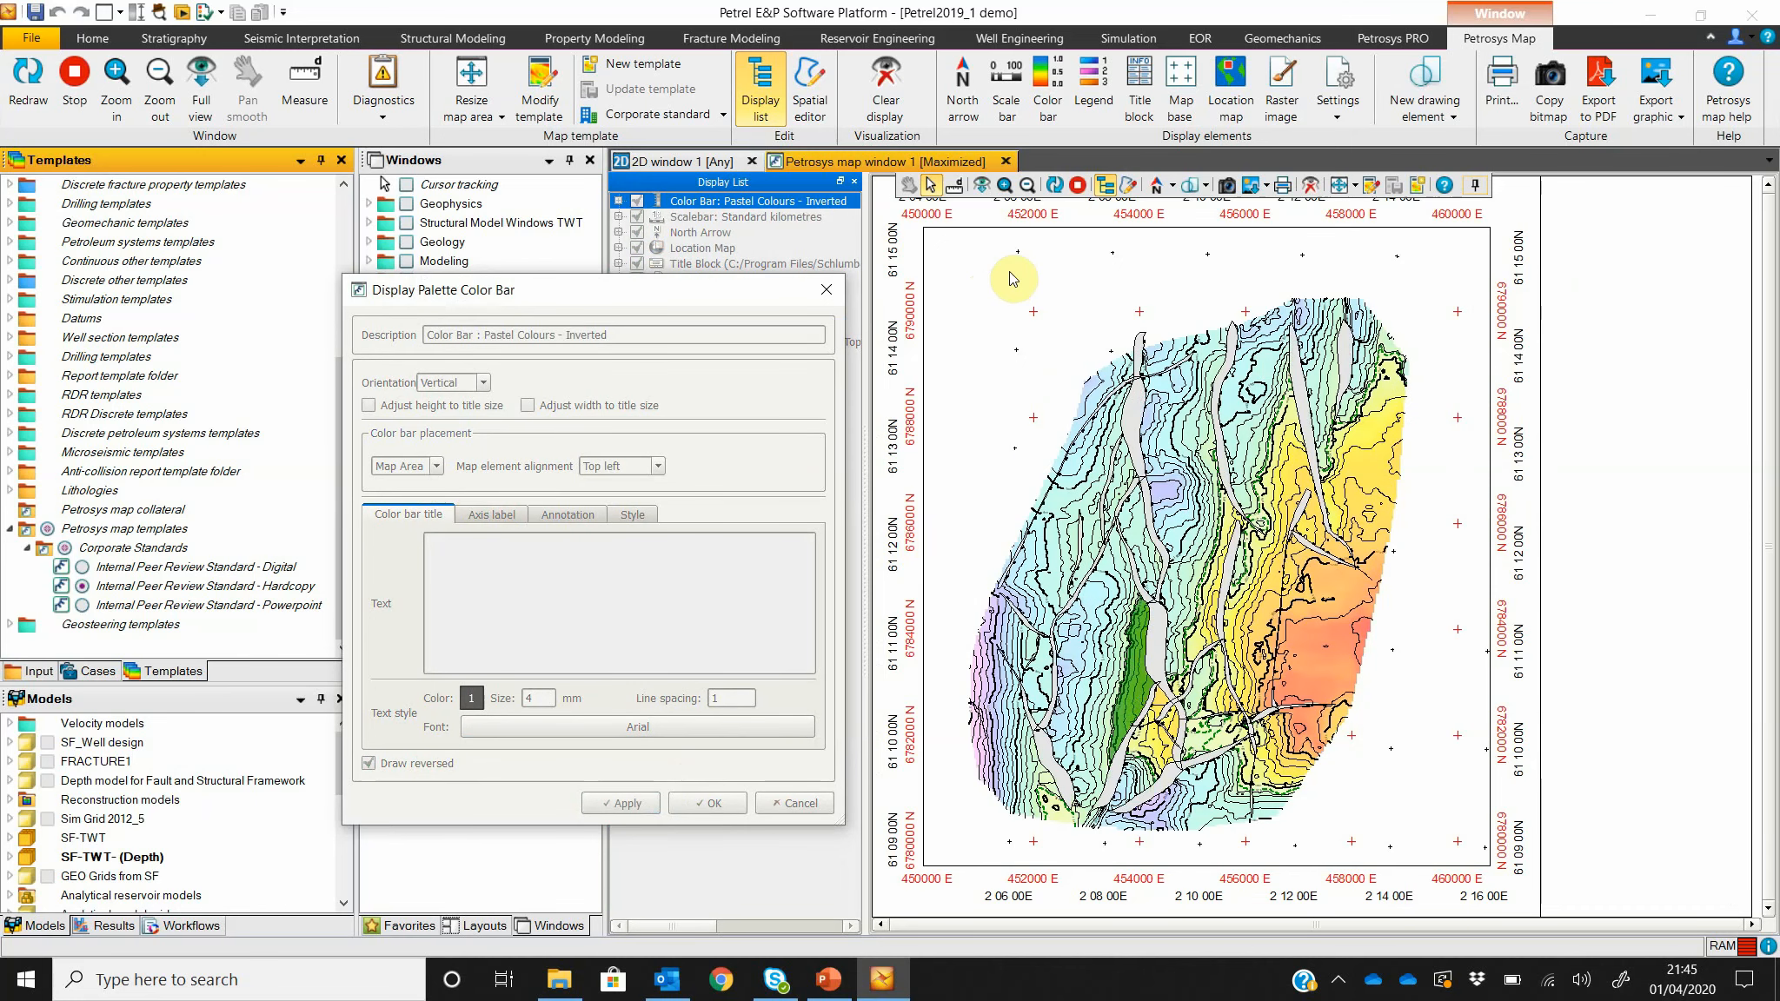
Step: Set the color bar's axis label to "Top Tarbert (TWT)" and apply it
left_click(492, 514)
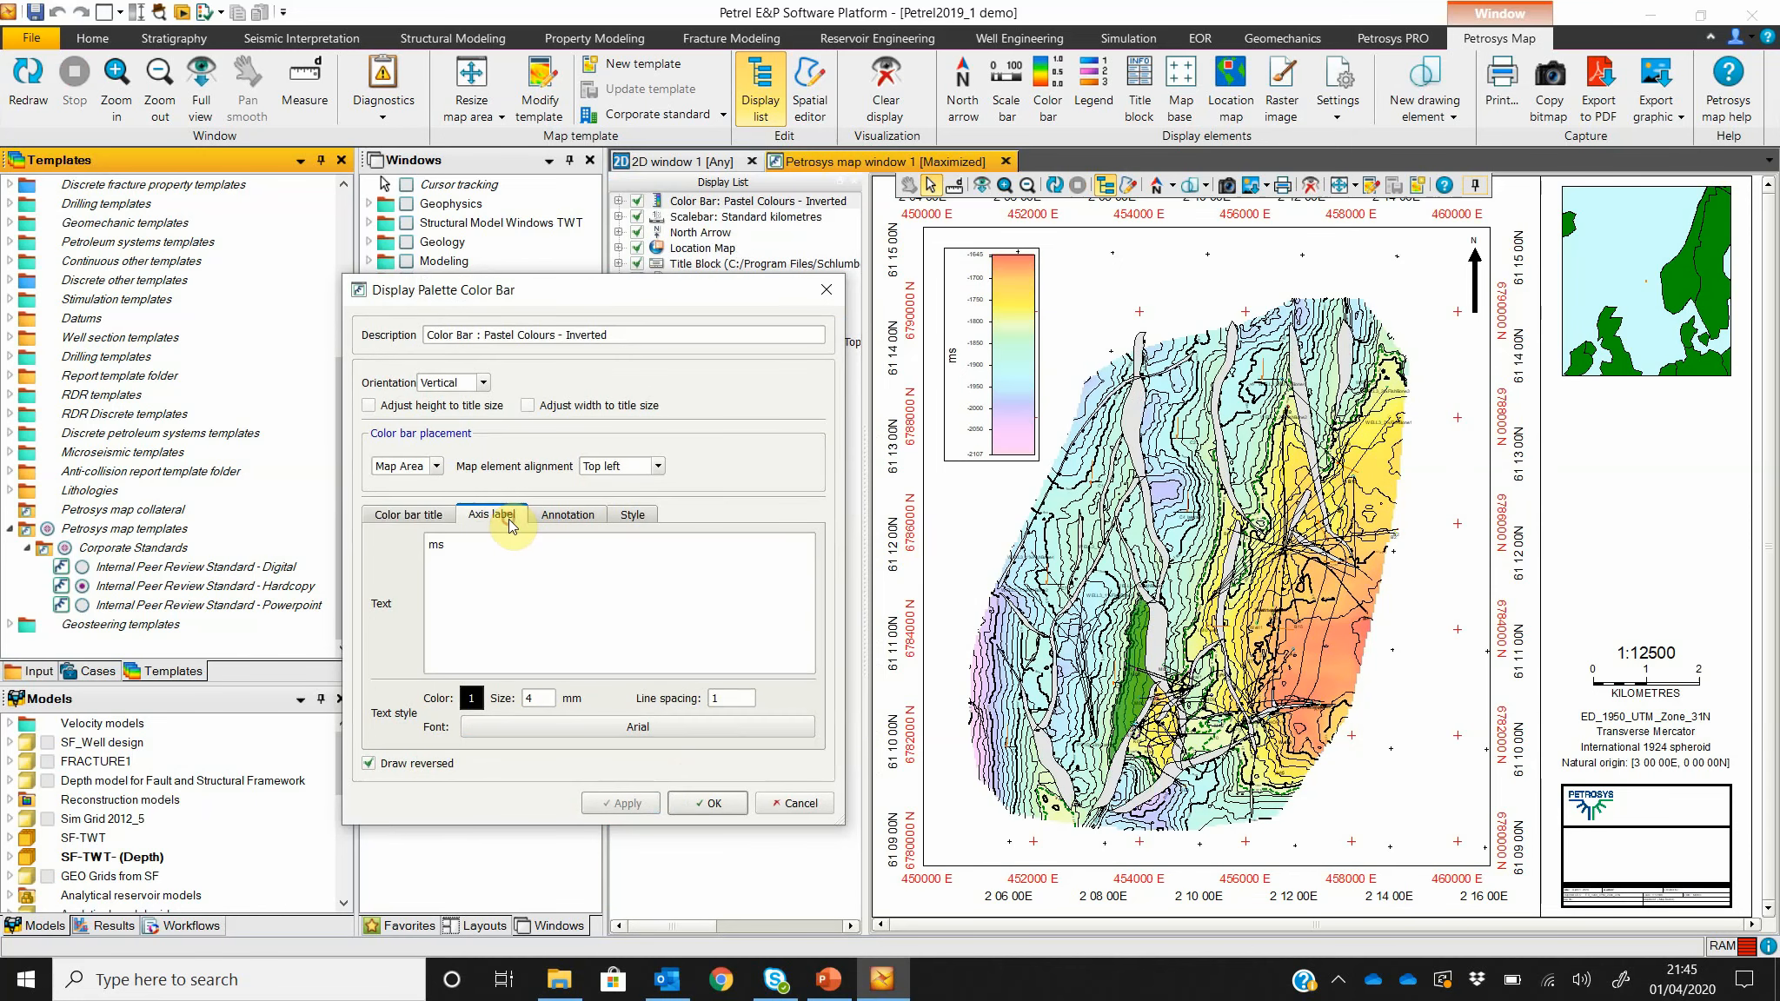
double_click(459, 548)
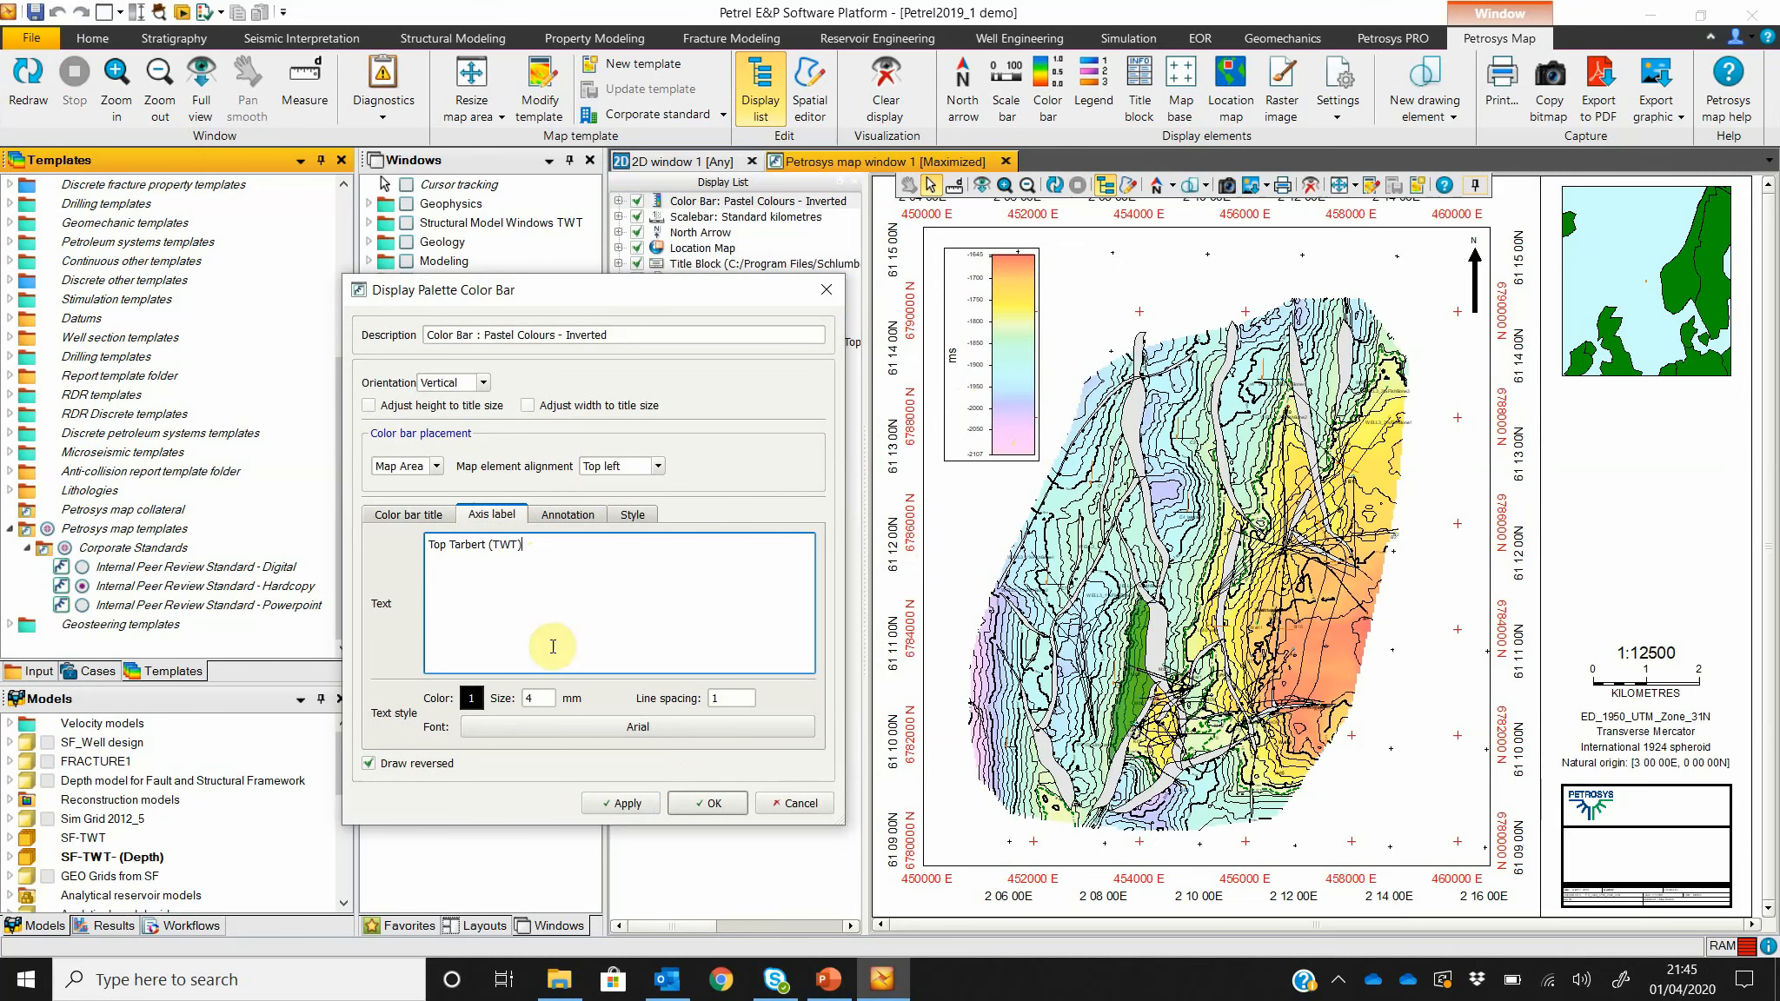
left_click(673, 803)
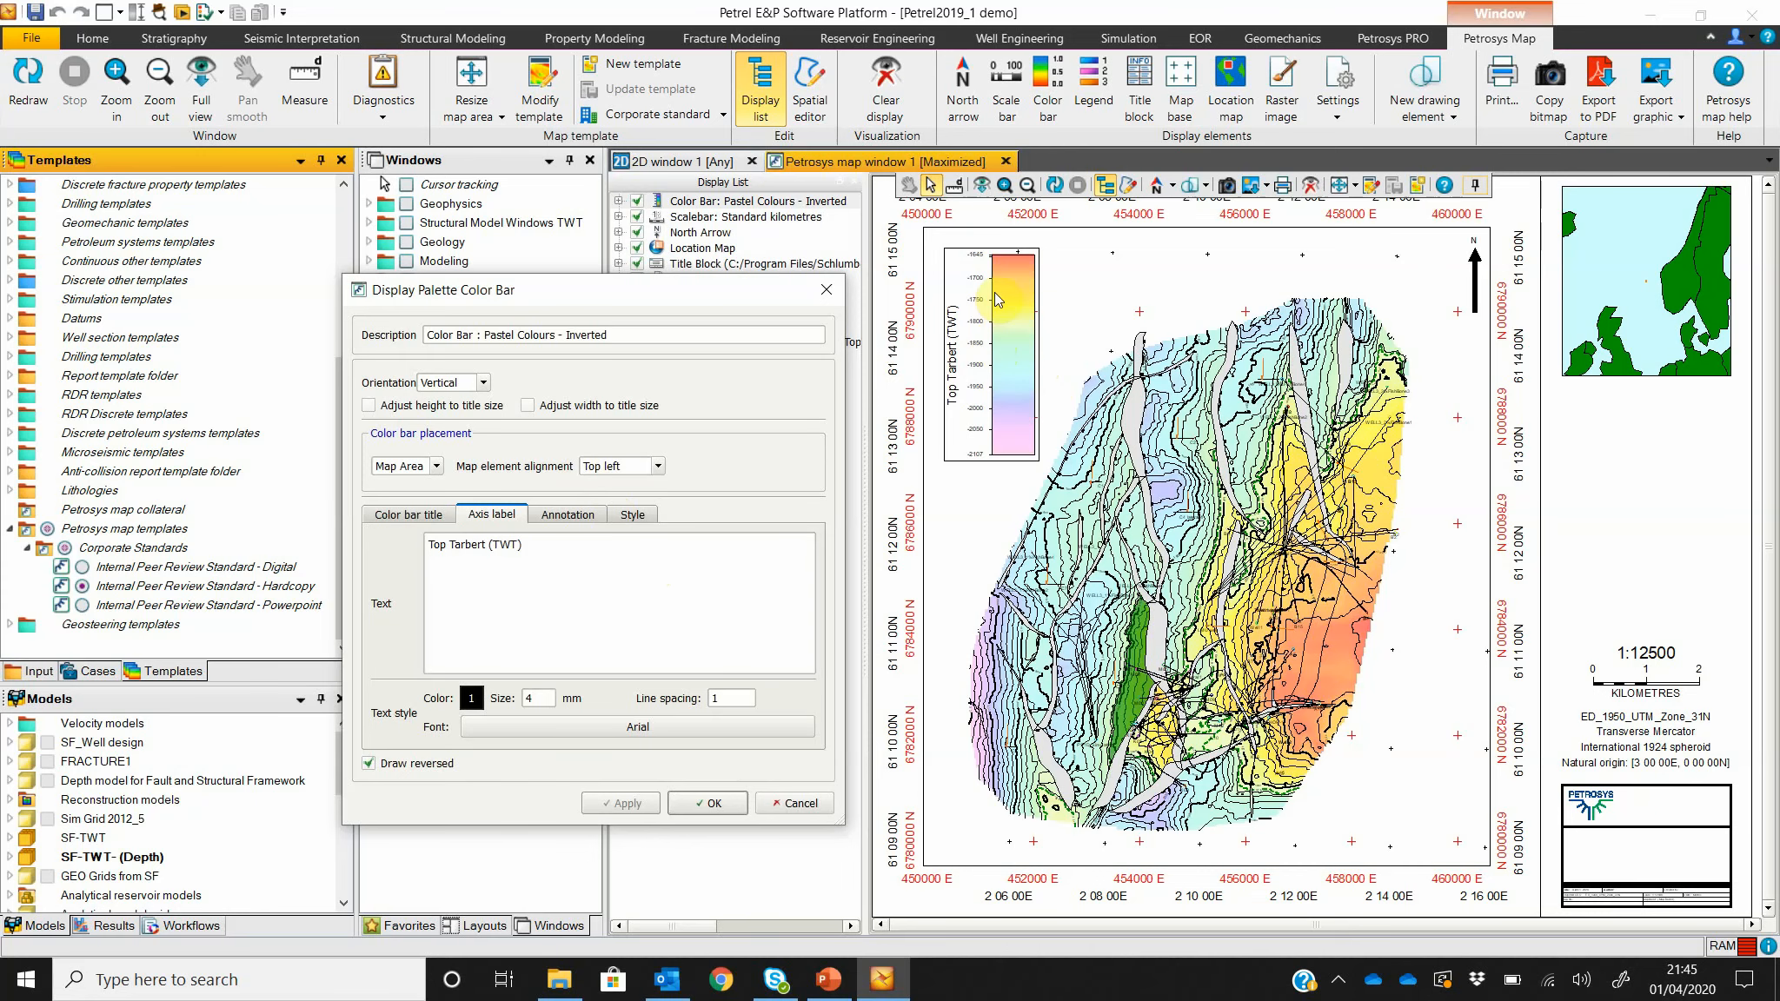
Step: Give the color bar a solid background fill in color 0 and accept its settings
scroll(1017, 261, "up", 3)
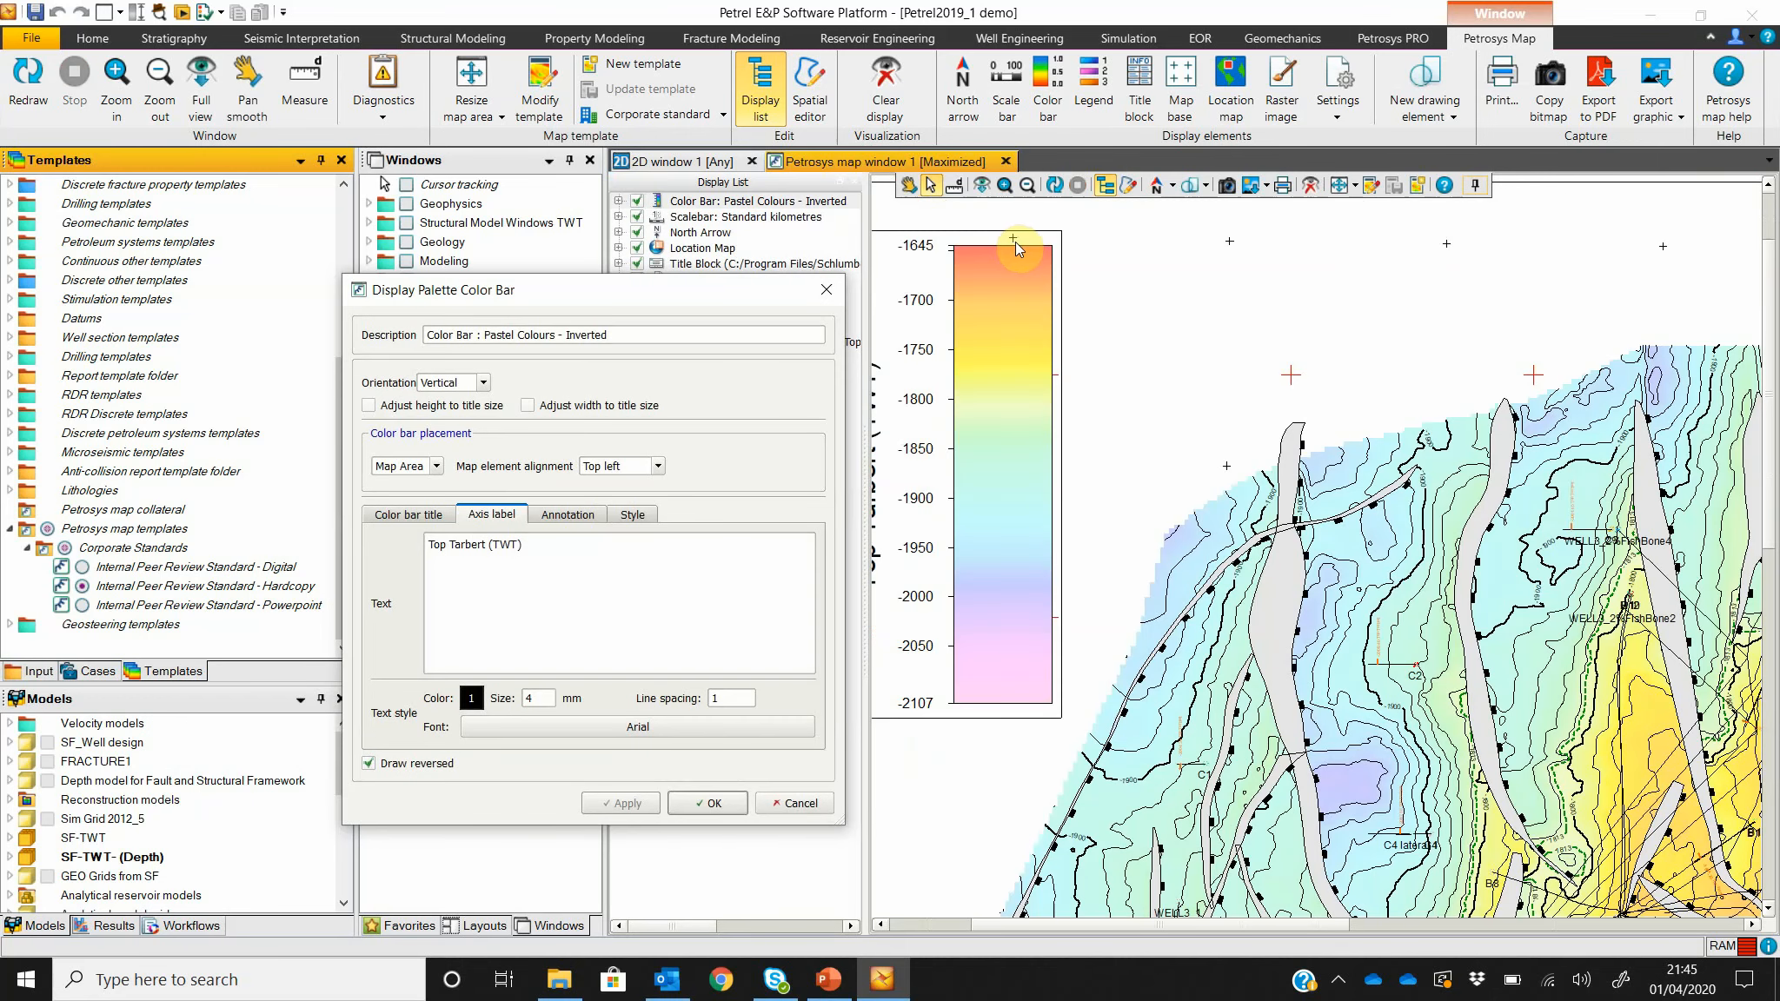
left_click(623, 515)
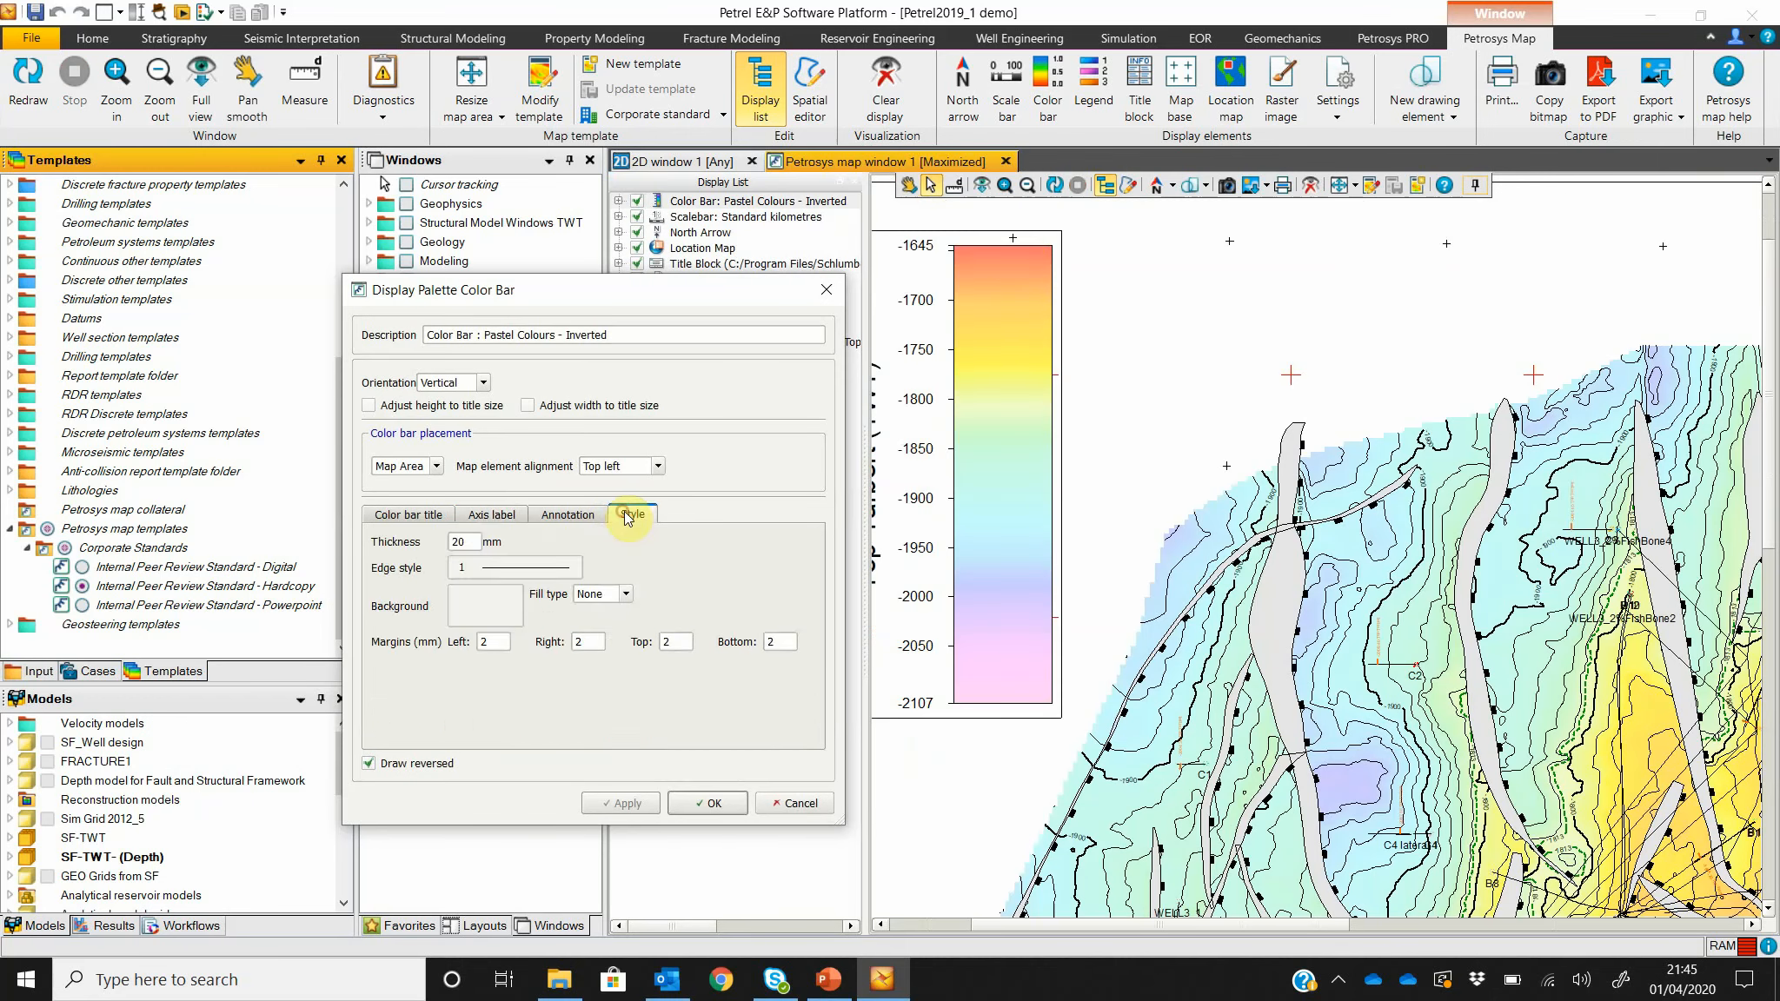
left_click(496, 600)
left_click(666, 591)
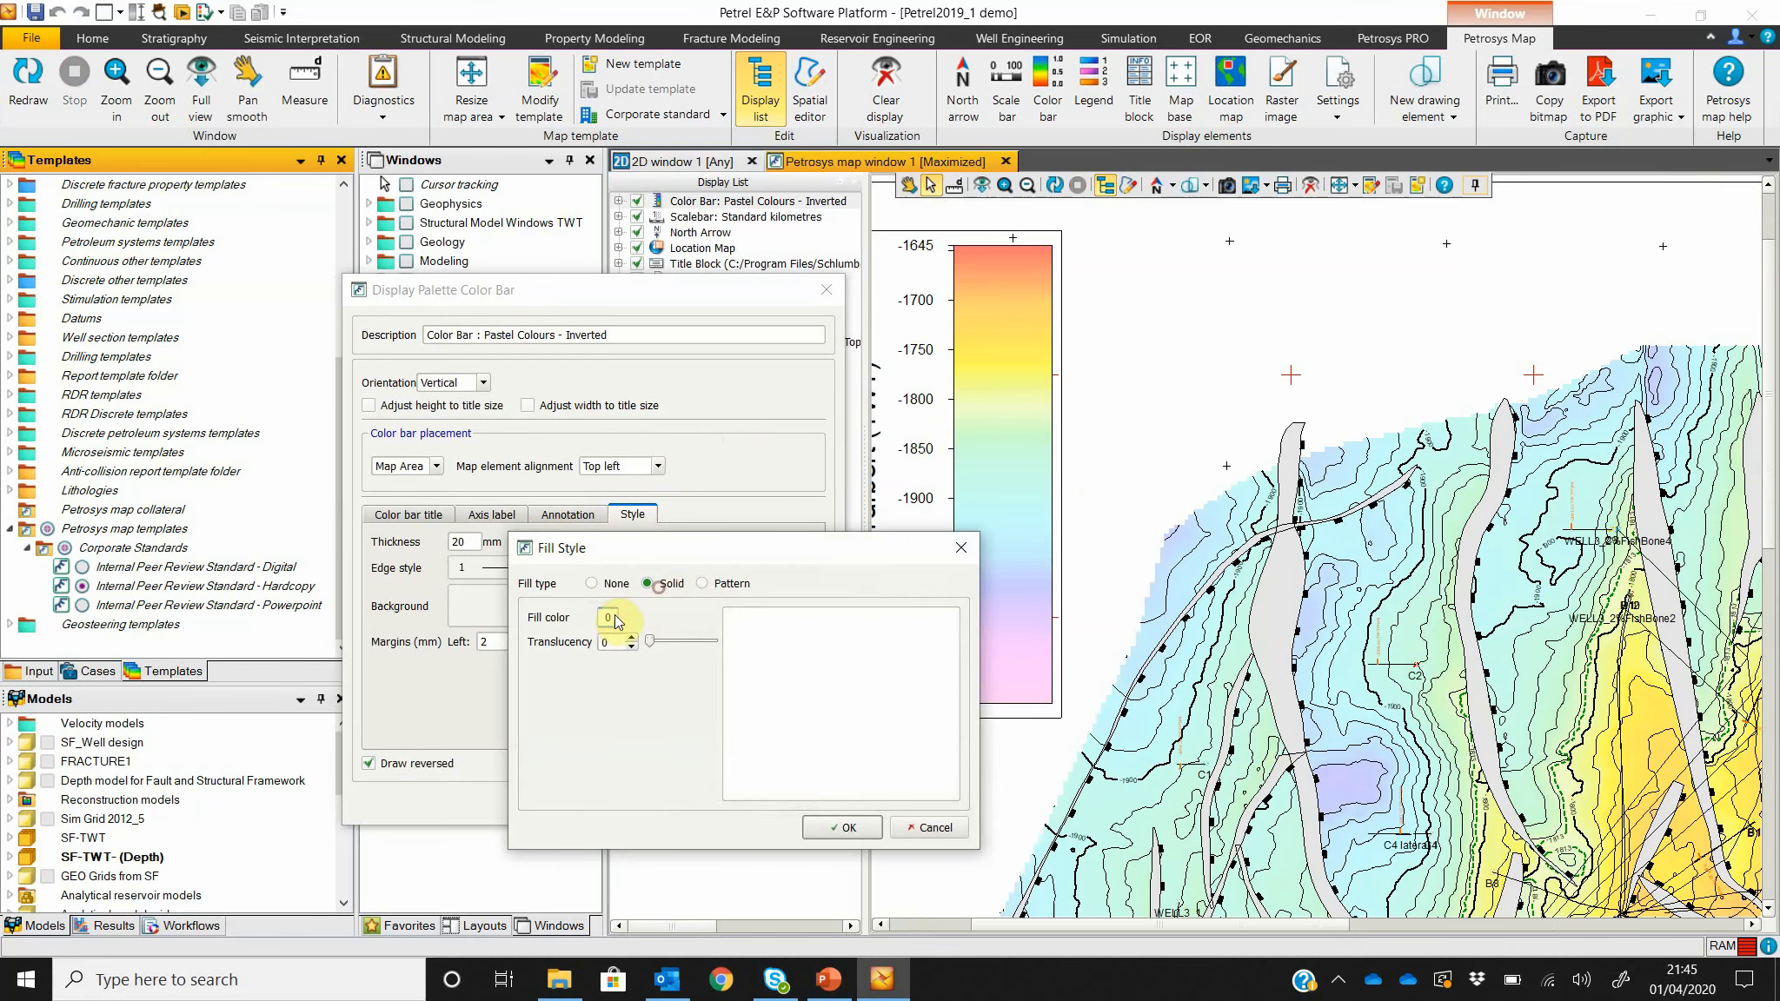
left_click(840, 827)
left_click(706, 806)
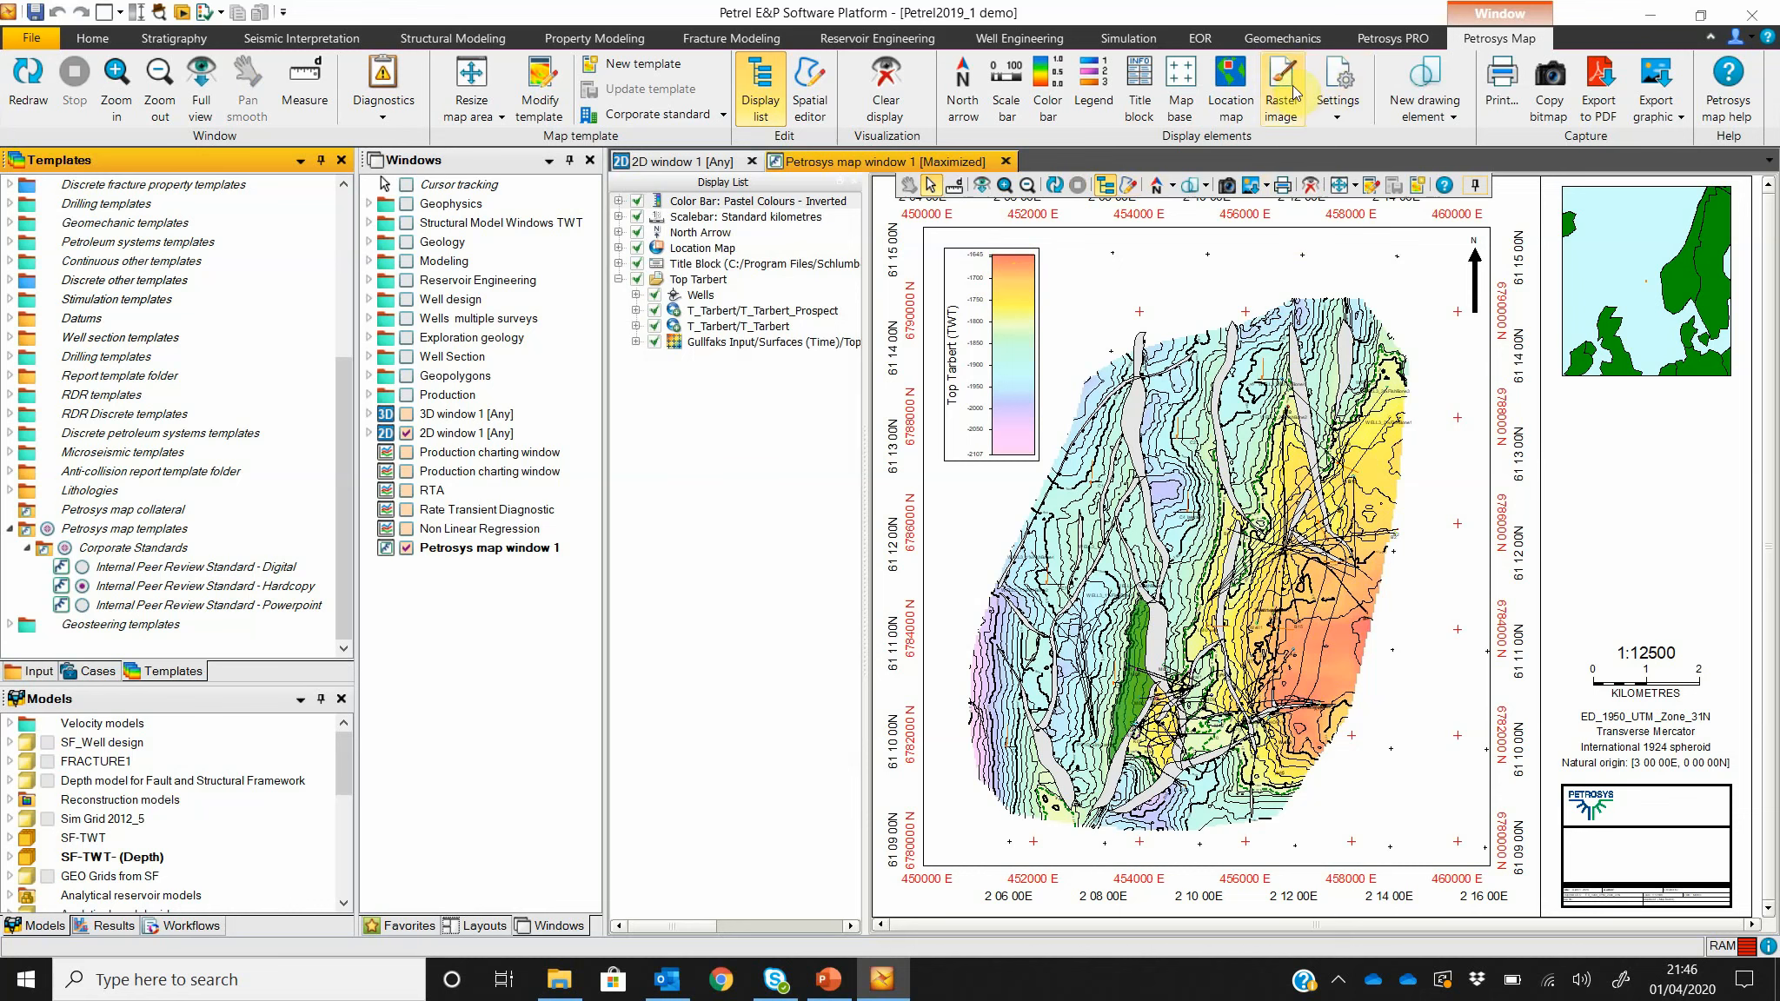
left_click(1190, 90)
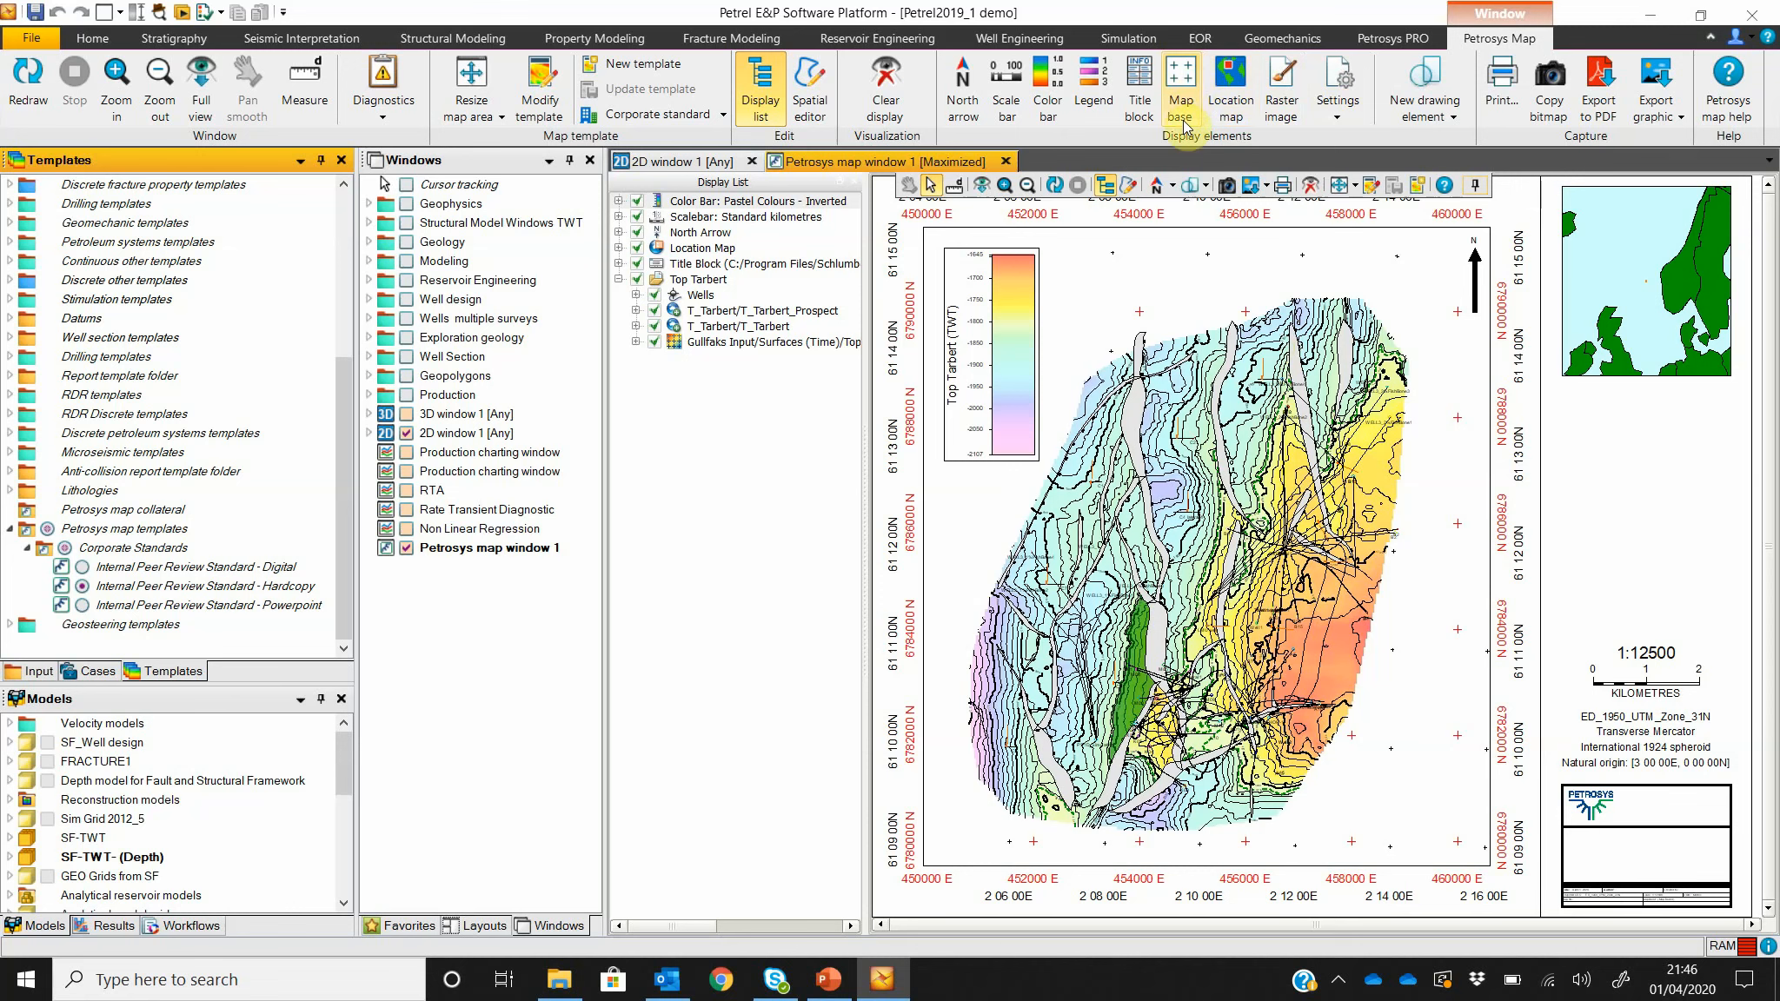
left_click(1439, 108)
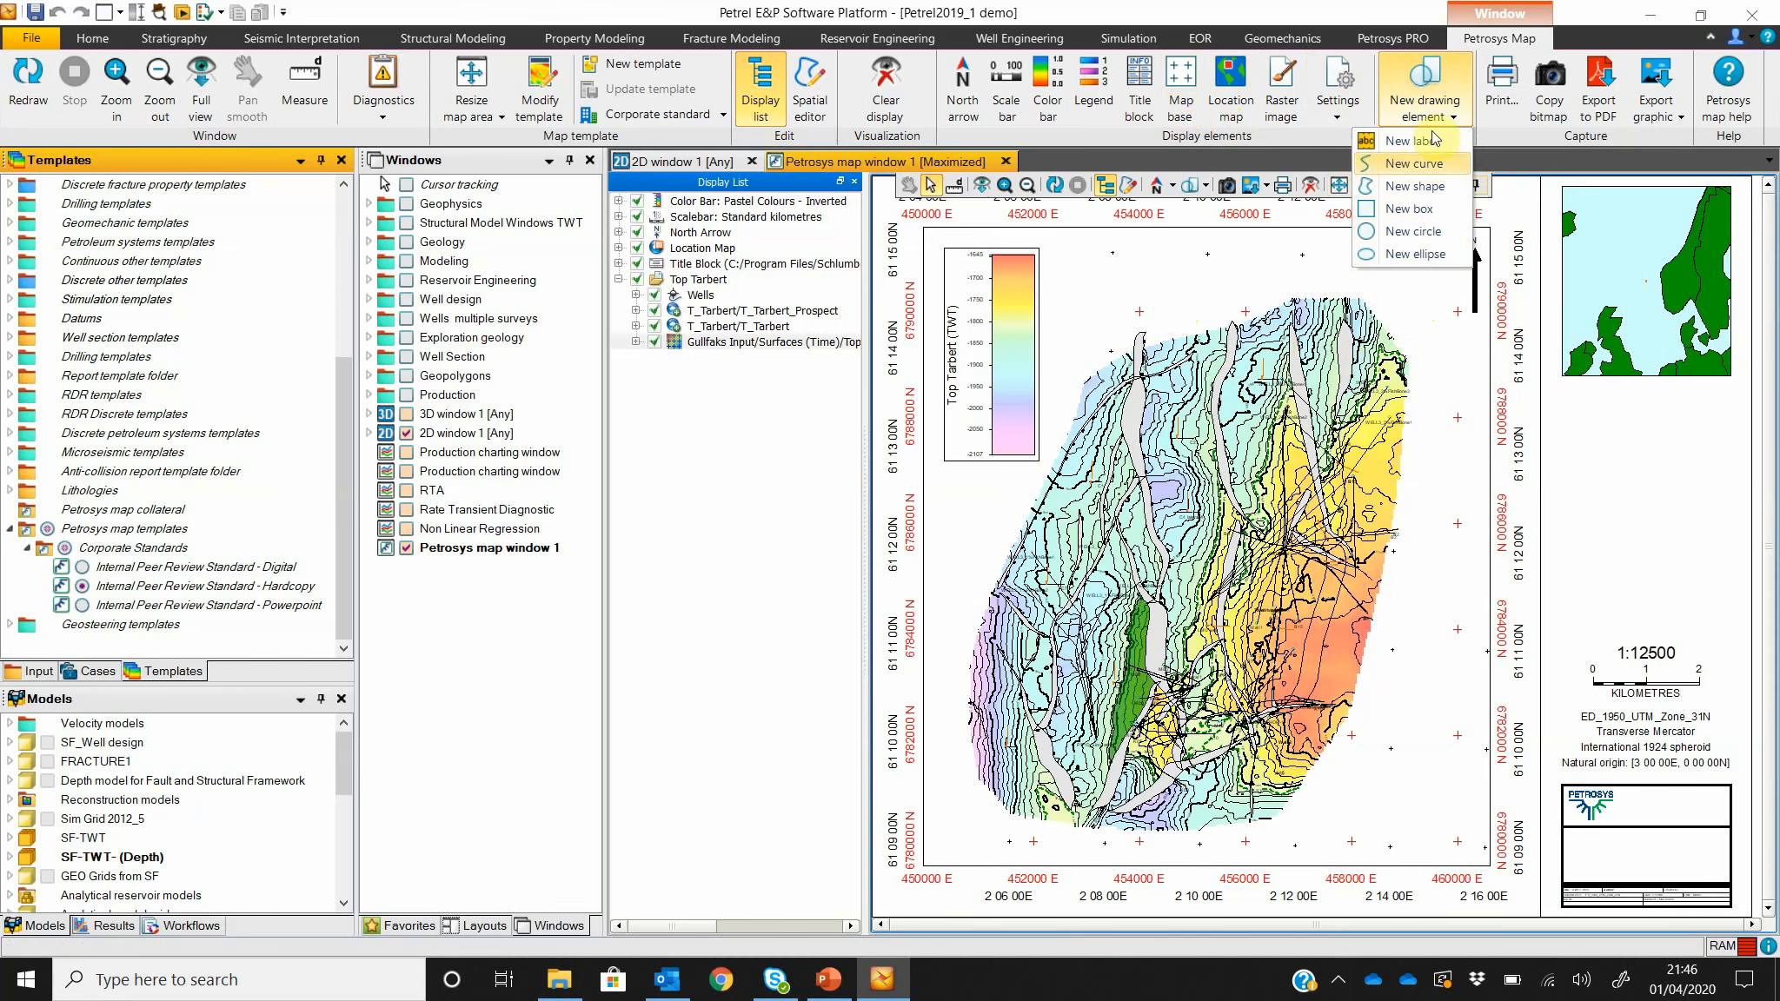
left_click(1425, 95)
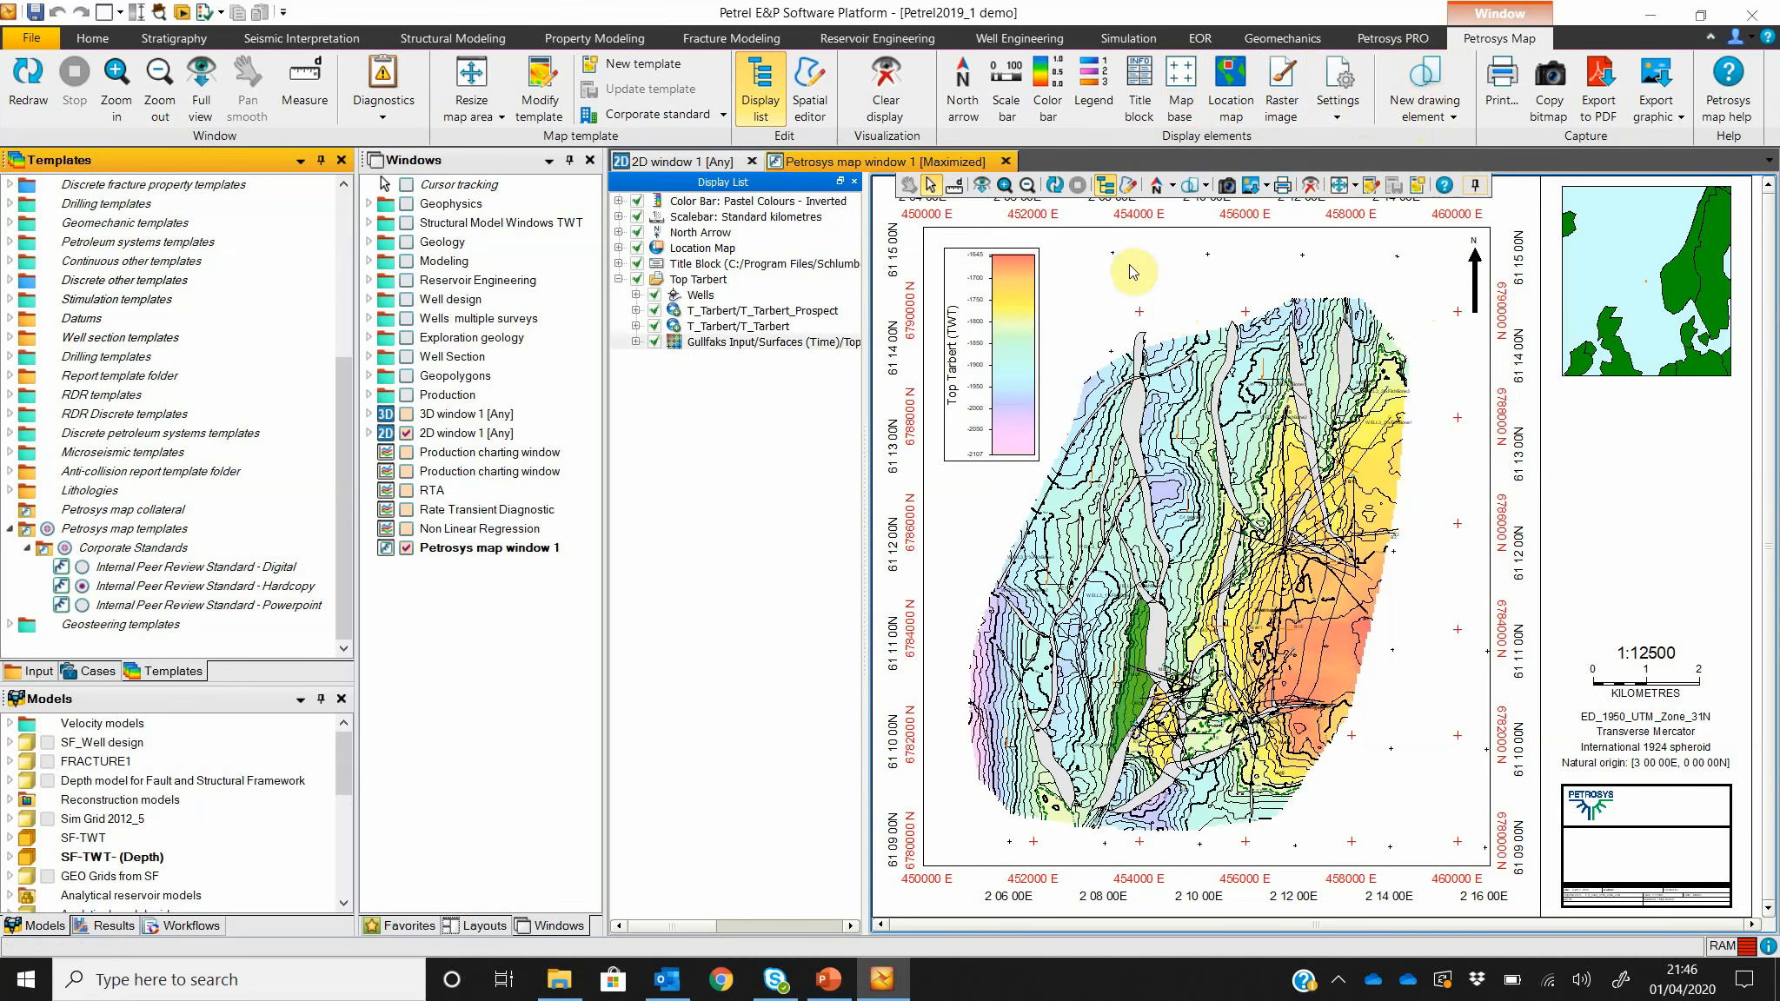
Step: Start overpost correction for the well labels, move the "C4 lateral 1" label above the C4 well symbol, and redraw the map
left_click(1193, 541)
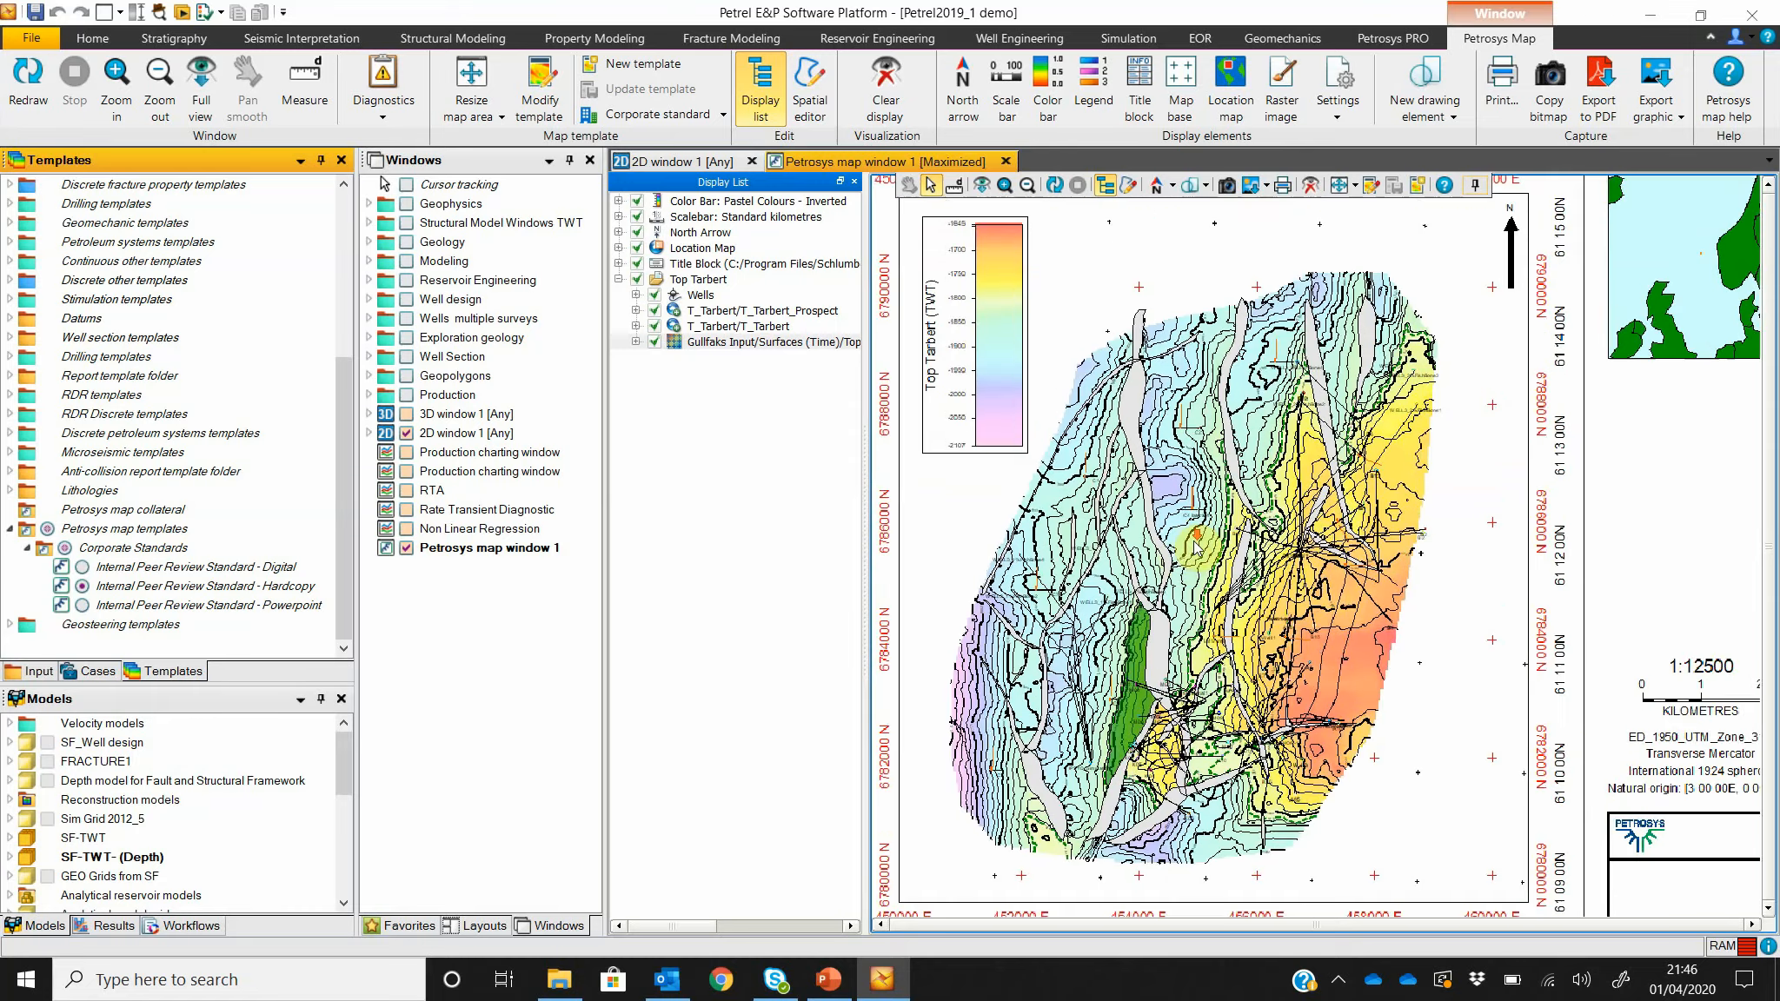
scroll(1187, 539, "up", 2)
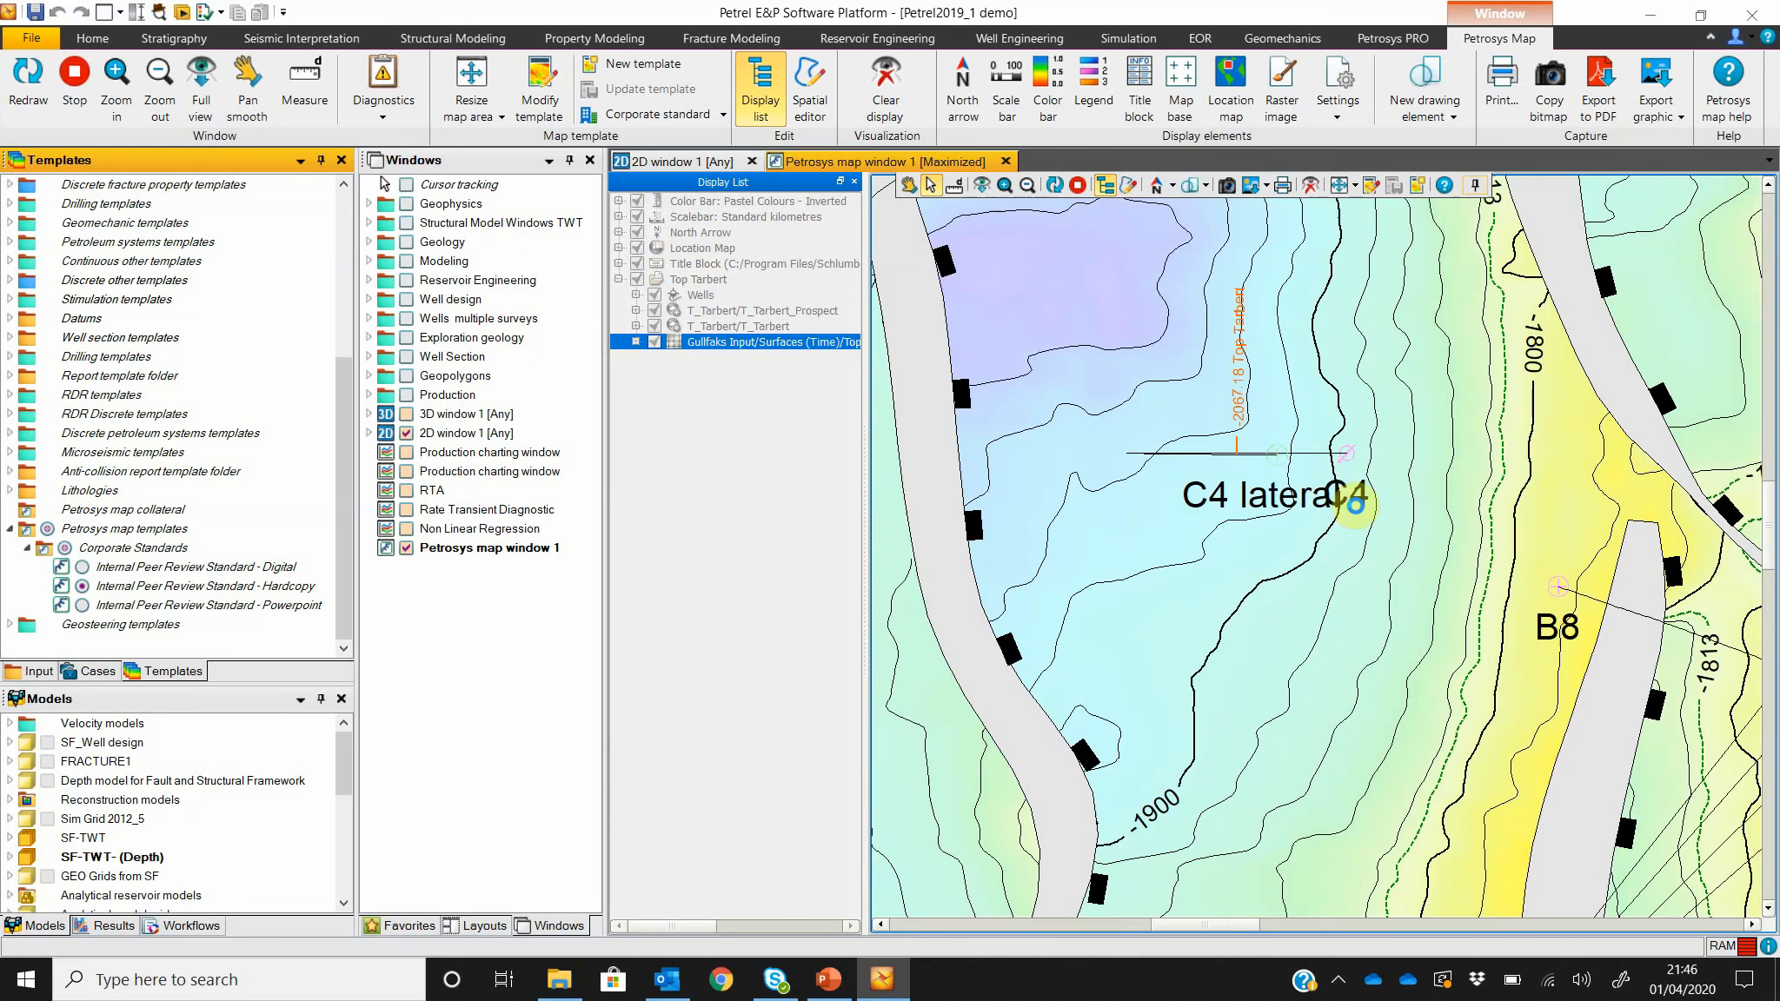
left_click(1312, 504)
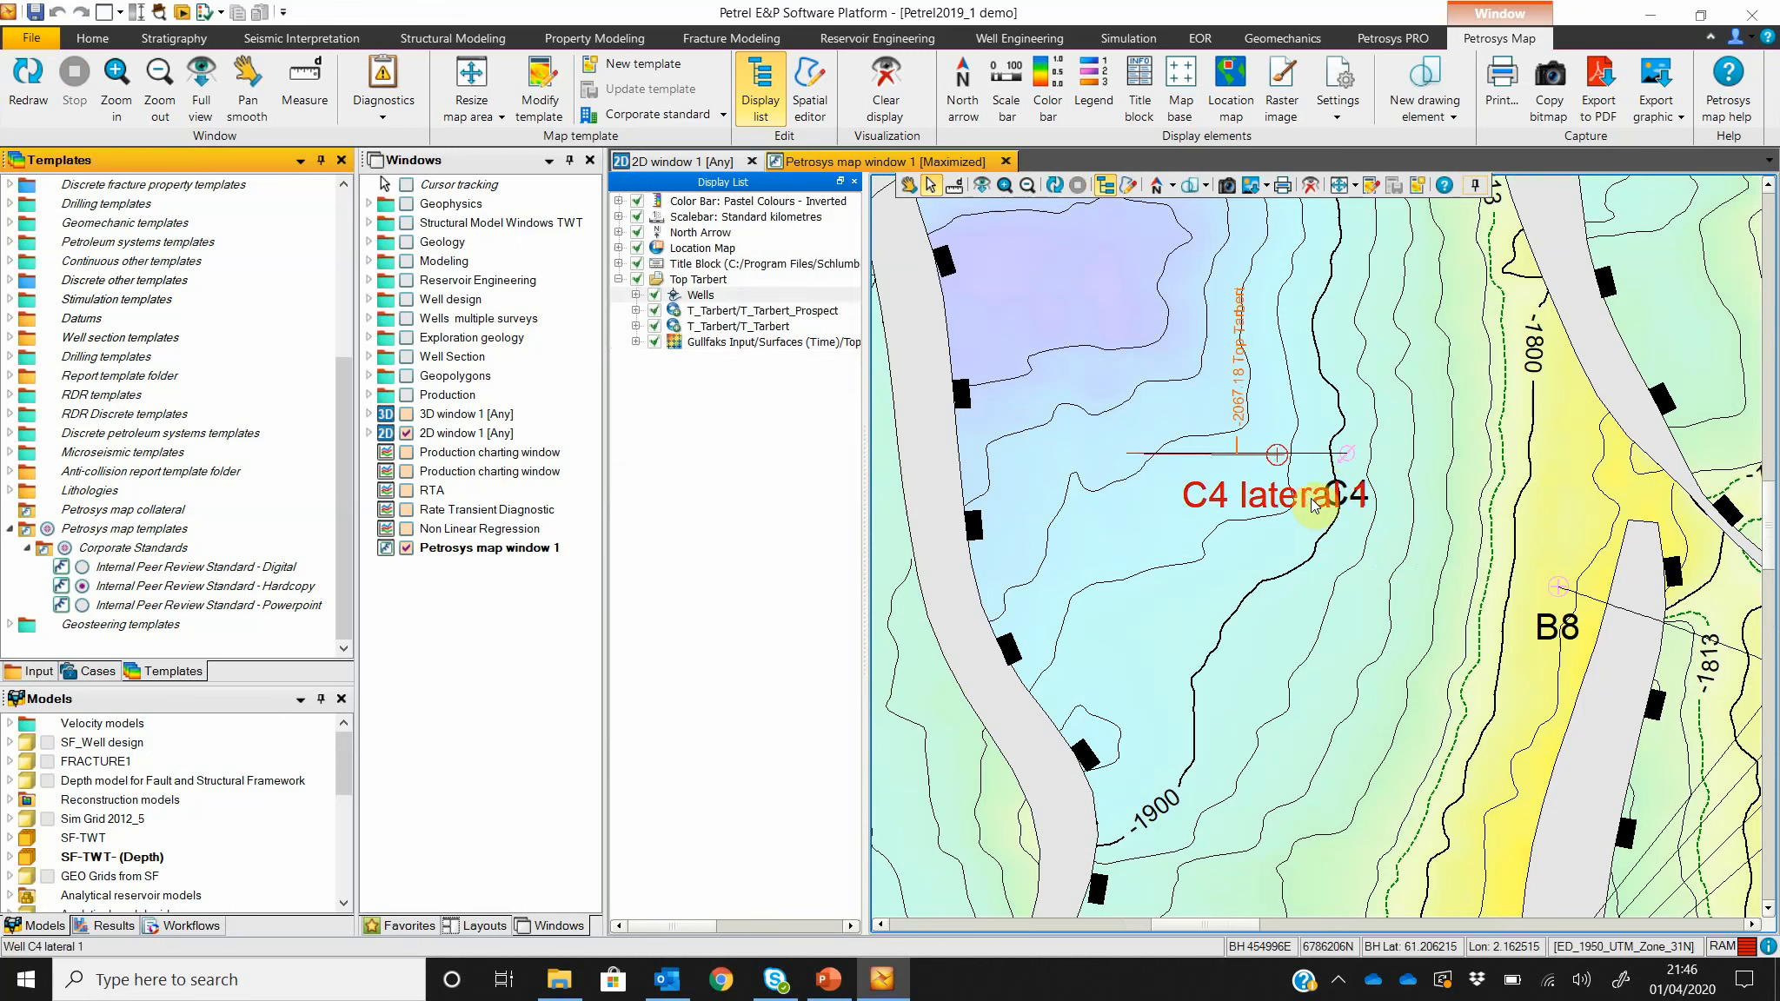
right_click(1313, 505)
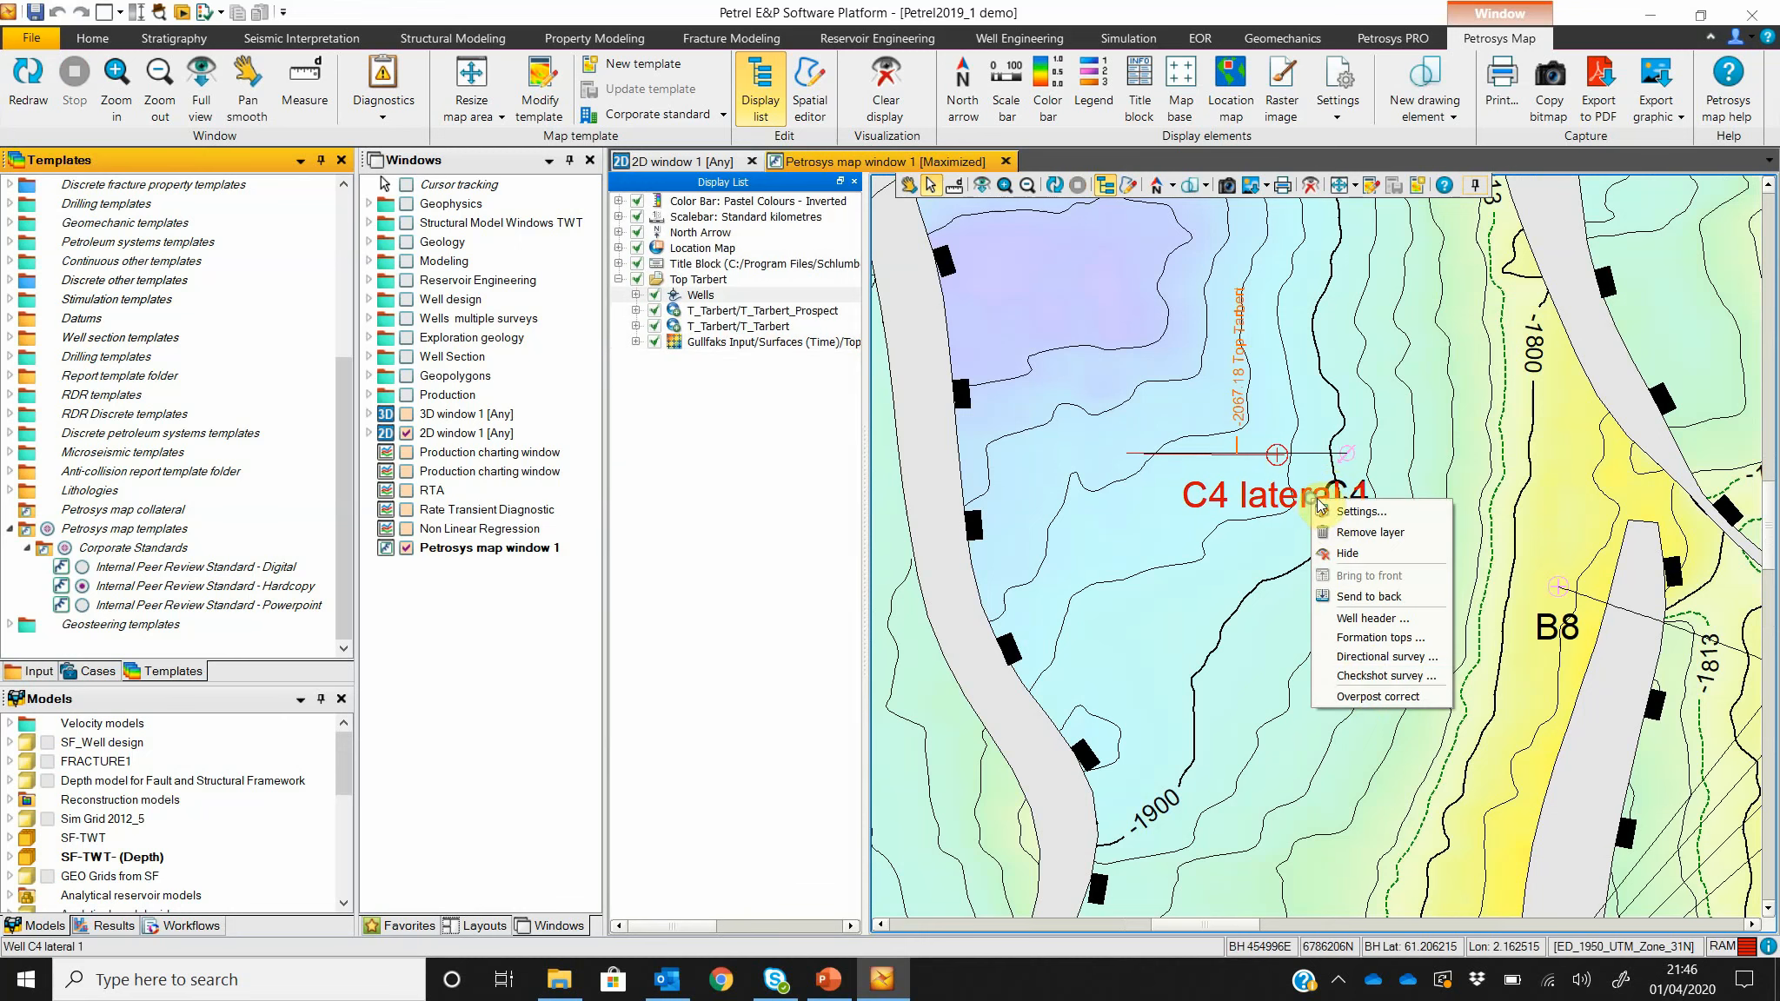
left_click(1370, 697)
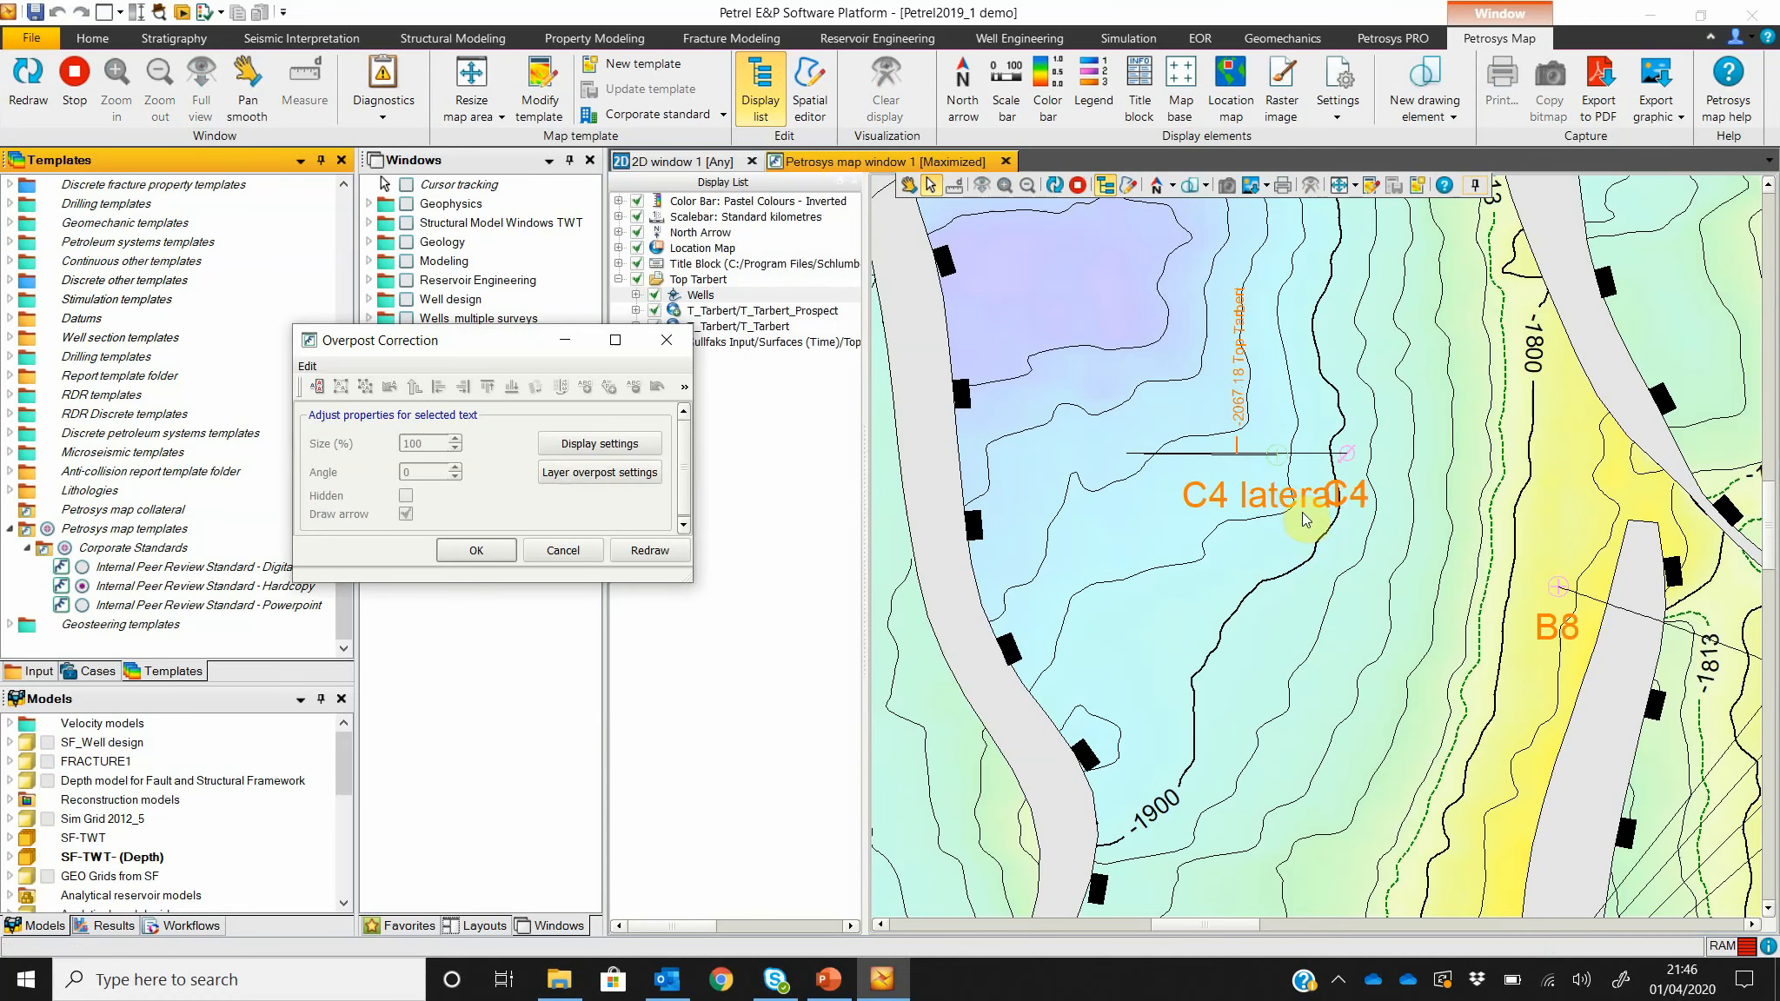
left_click(1246, 499)
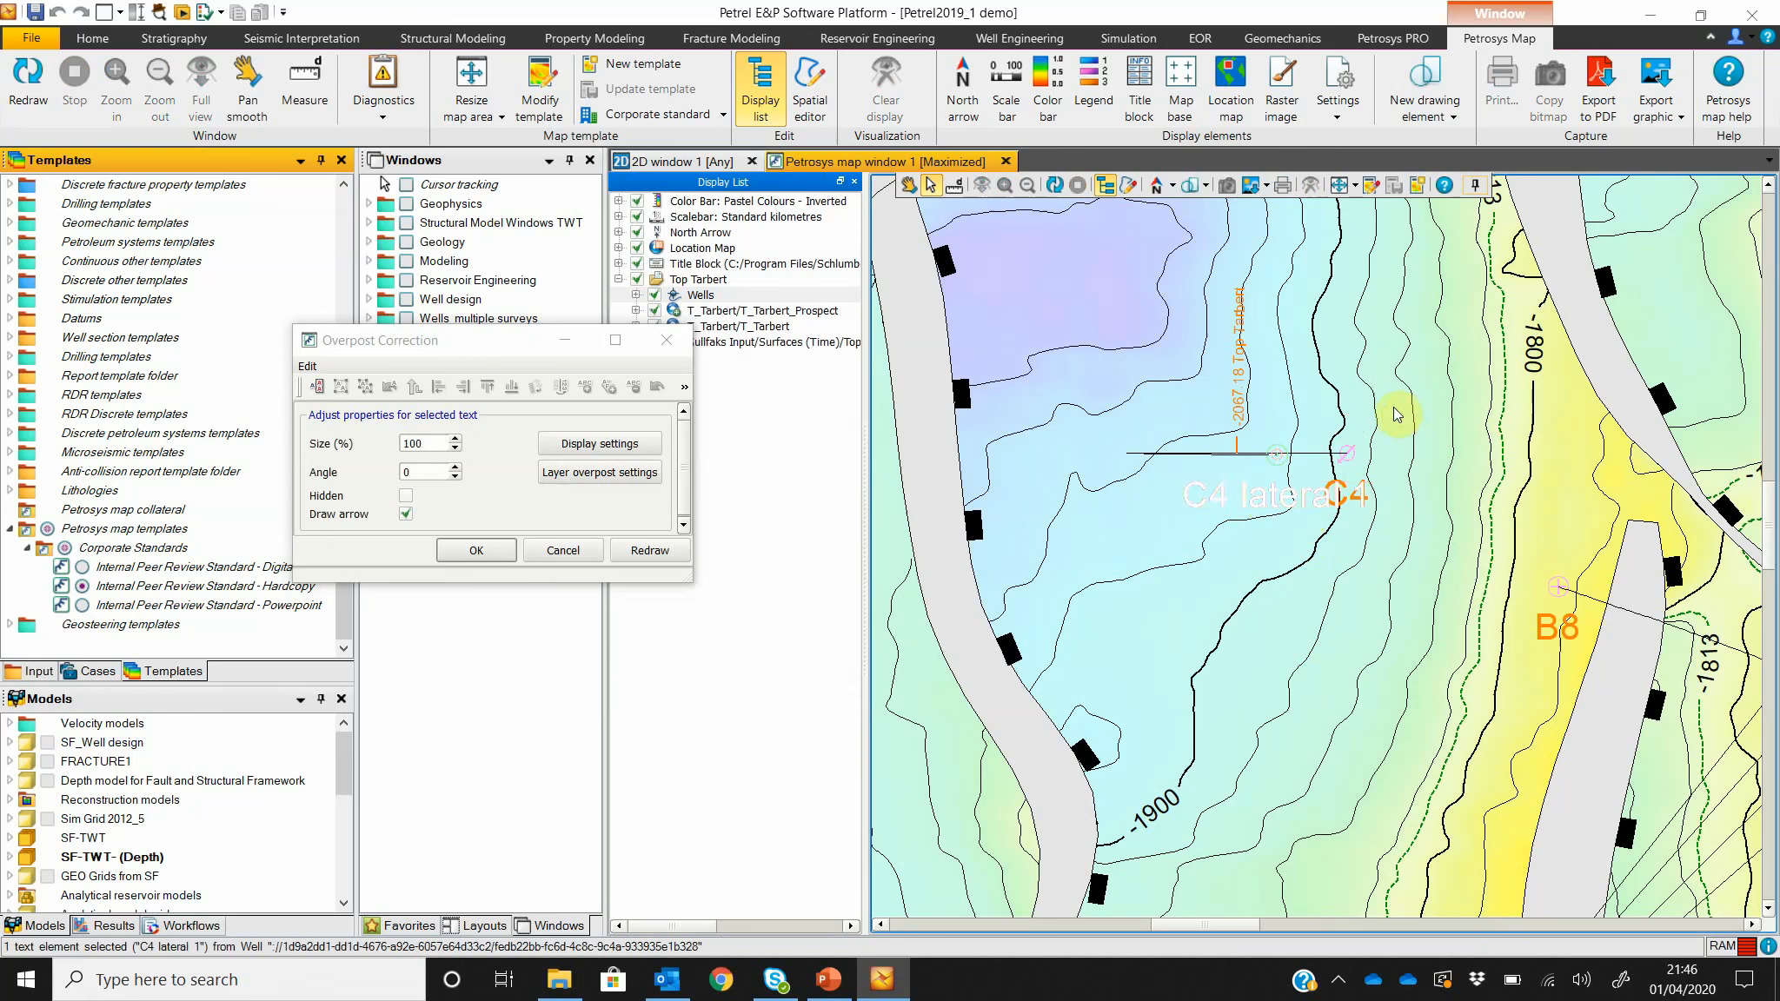
left_click_drag(1396, 414, 1365, 404)
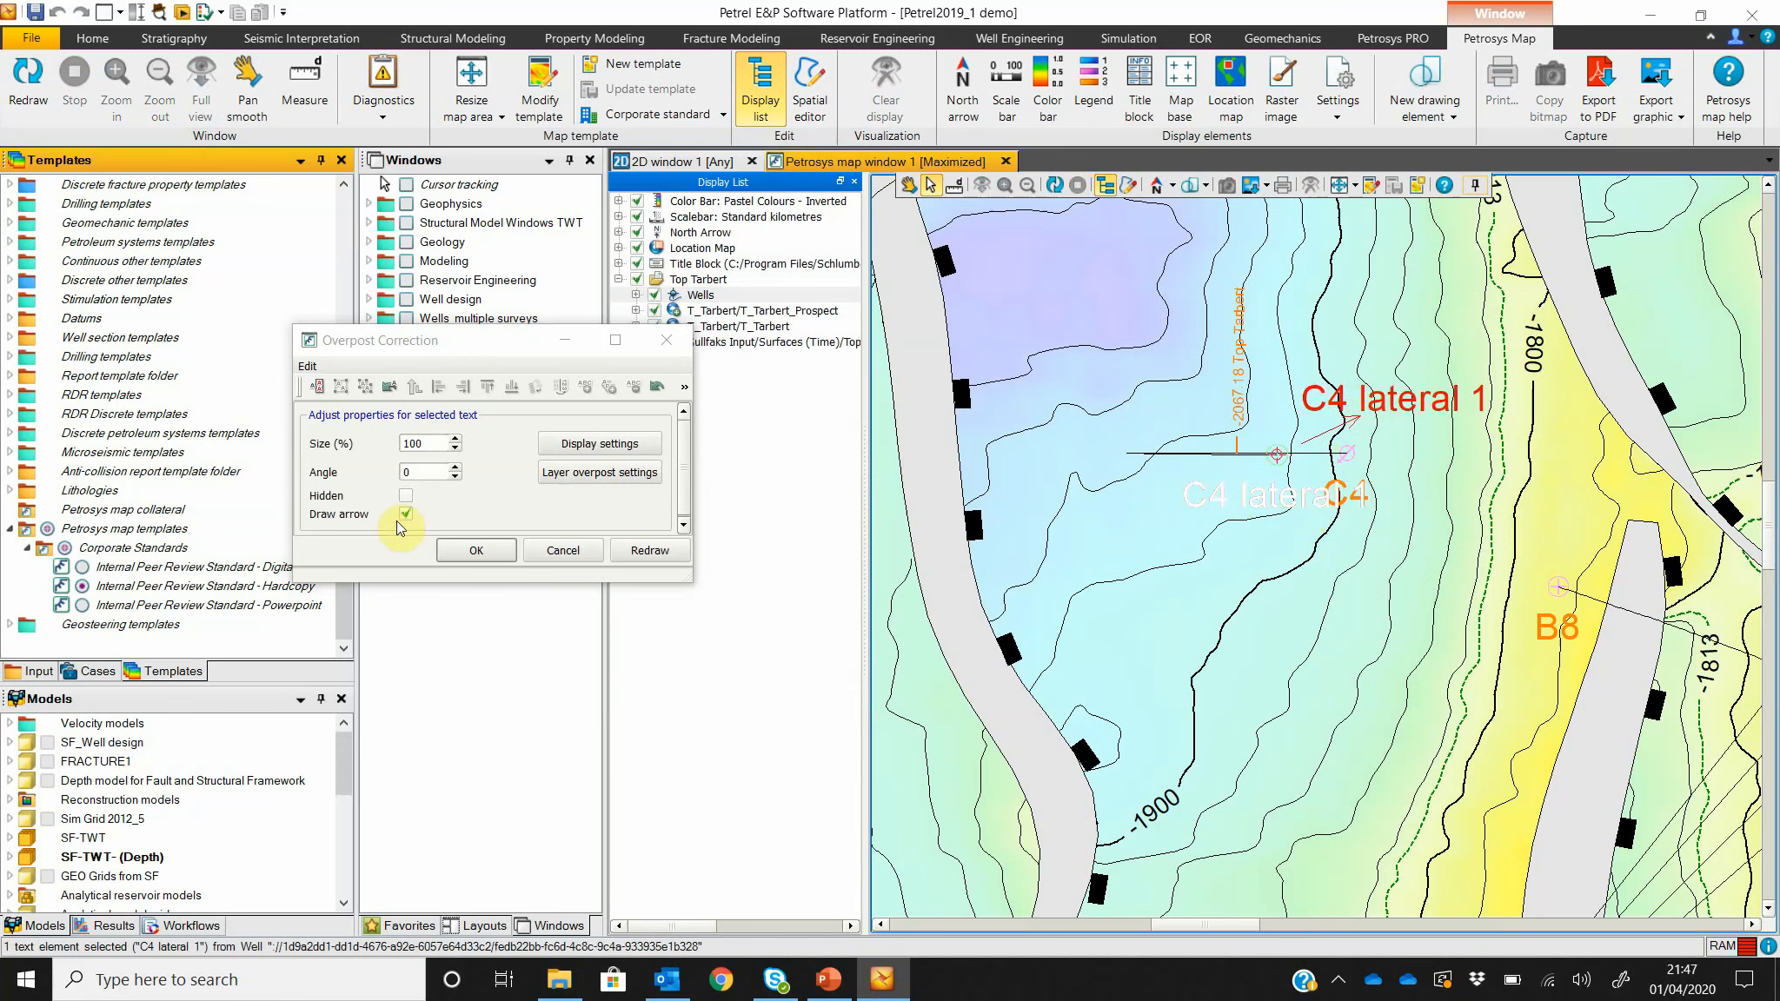
left_click(651, 553)
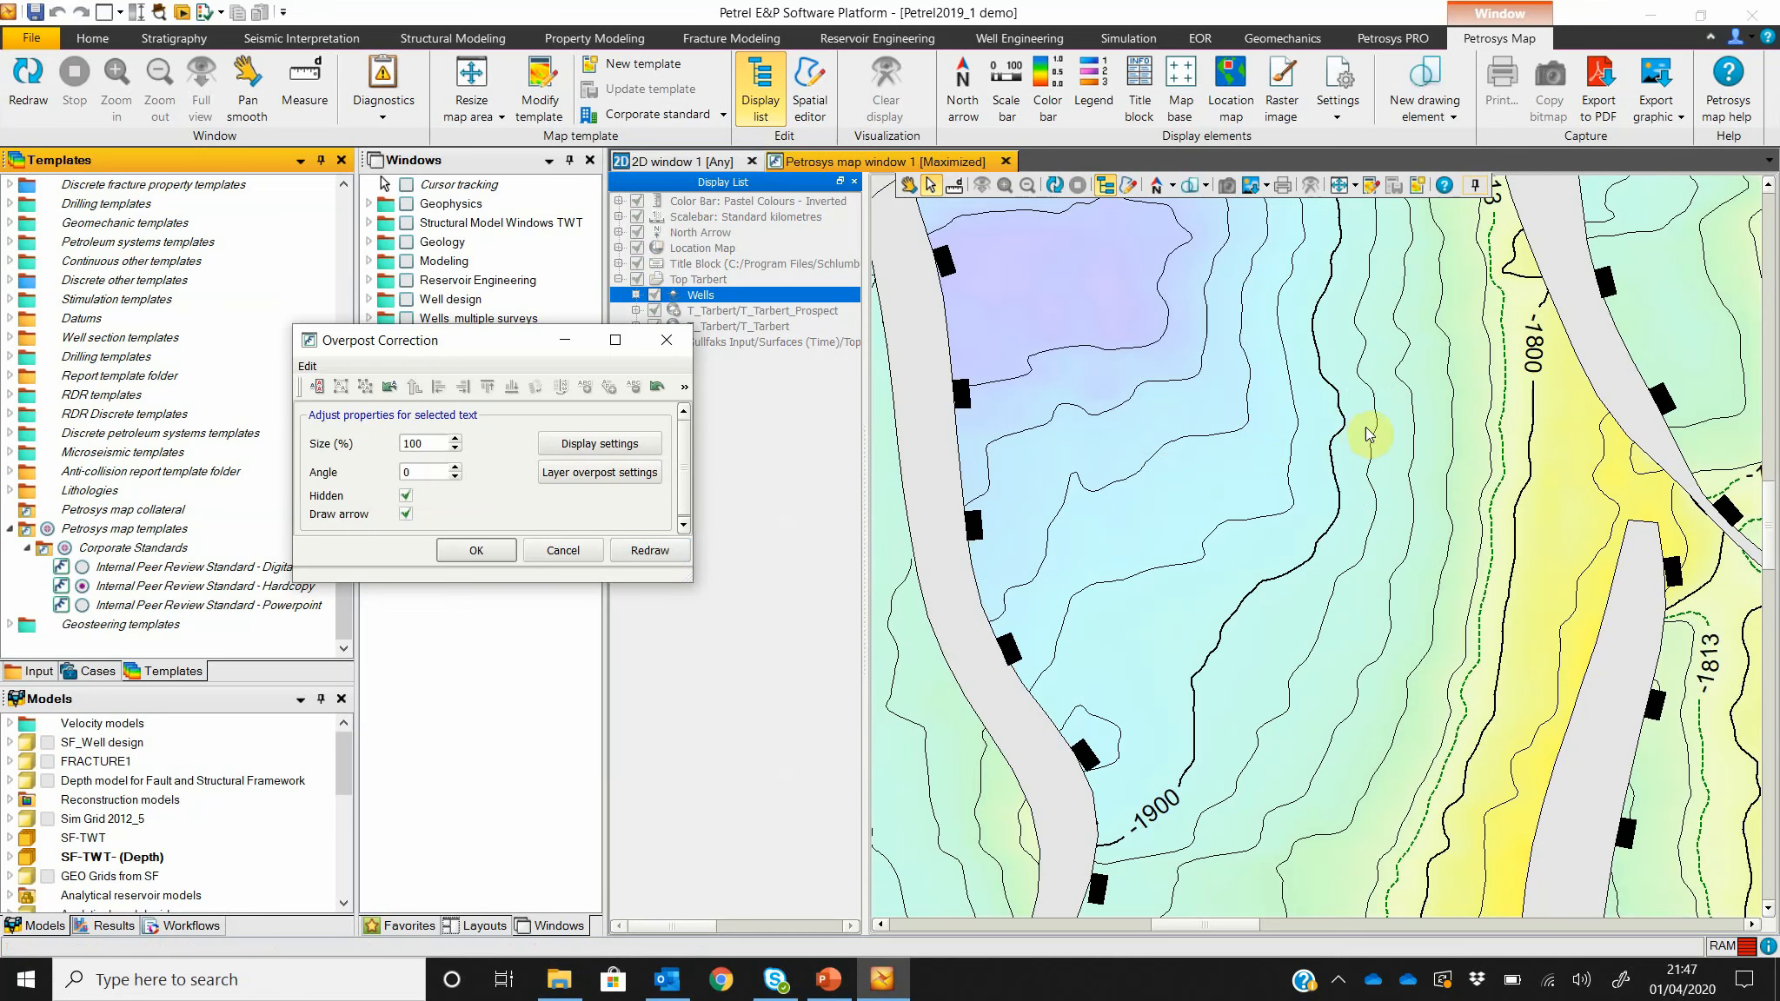
Step: Move the overlapping "C4" label to the right of its well symbol and redraw the map
left_click(1362, 410)
left_click_drag(1323, 491, 1381, 464)
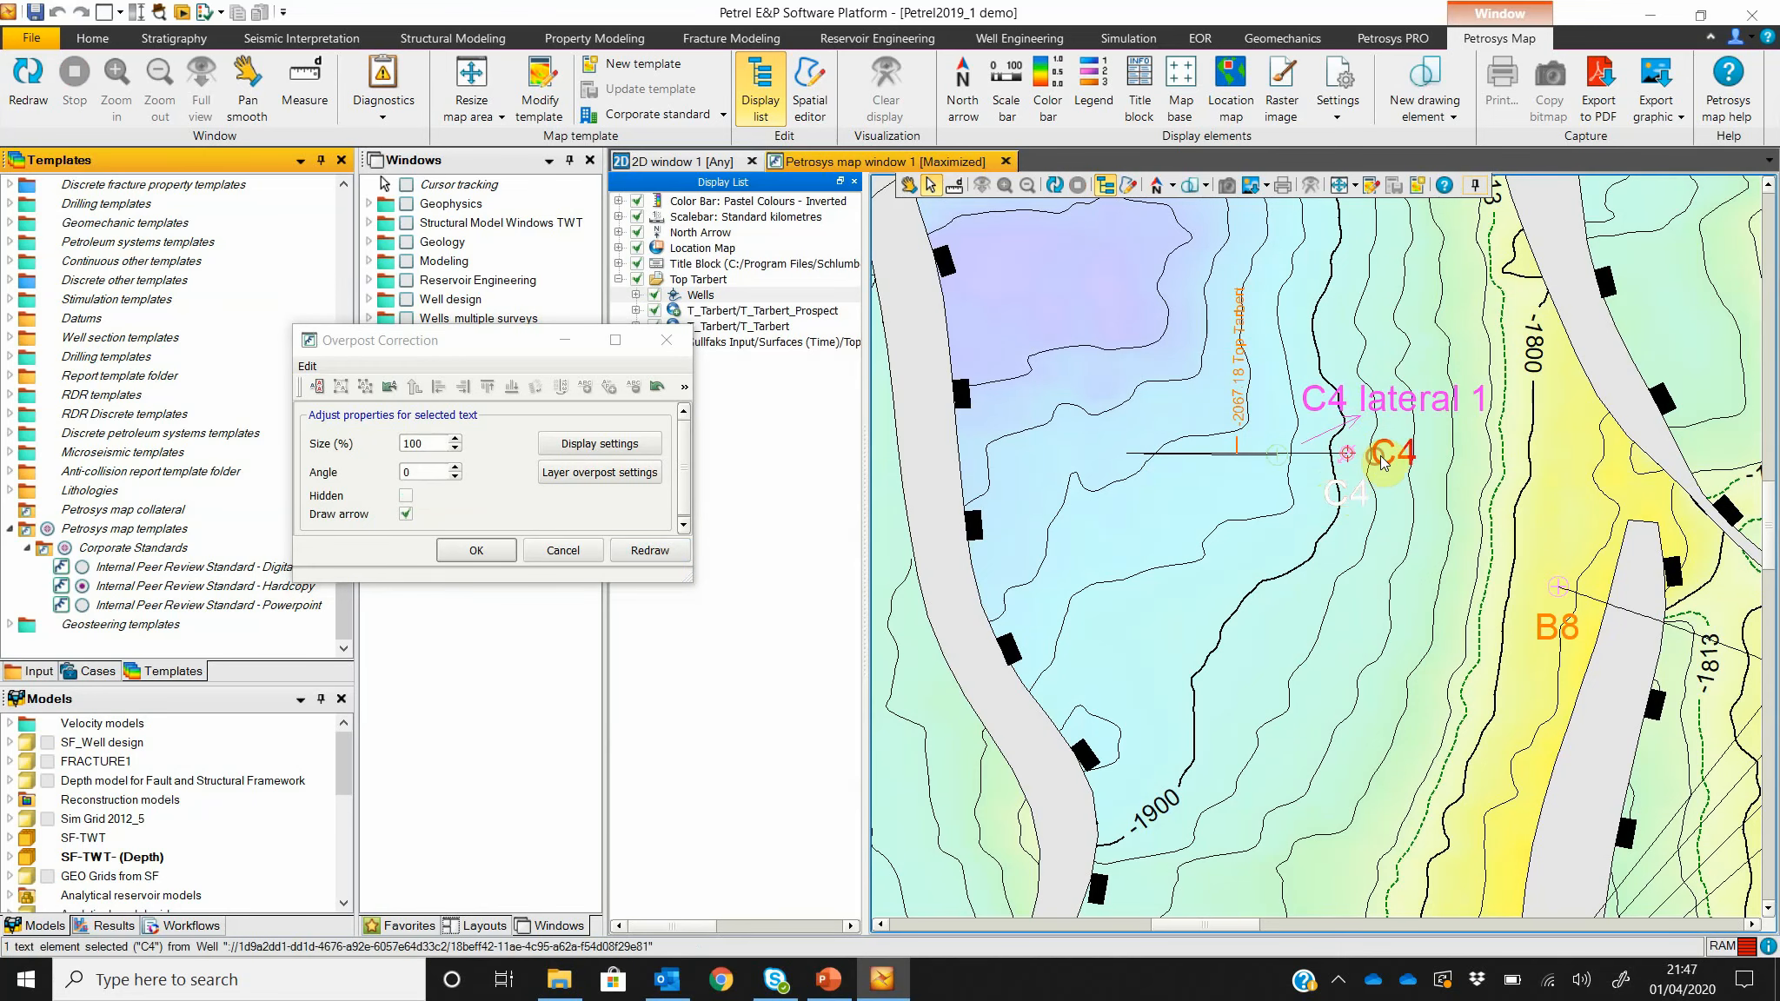
left_click(661, 551)
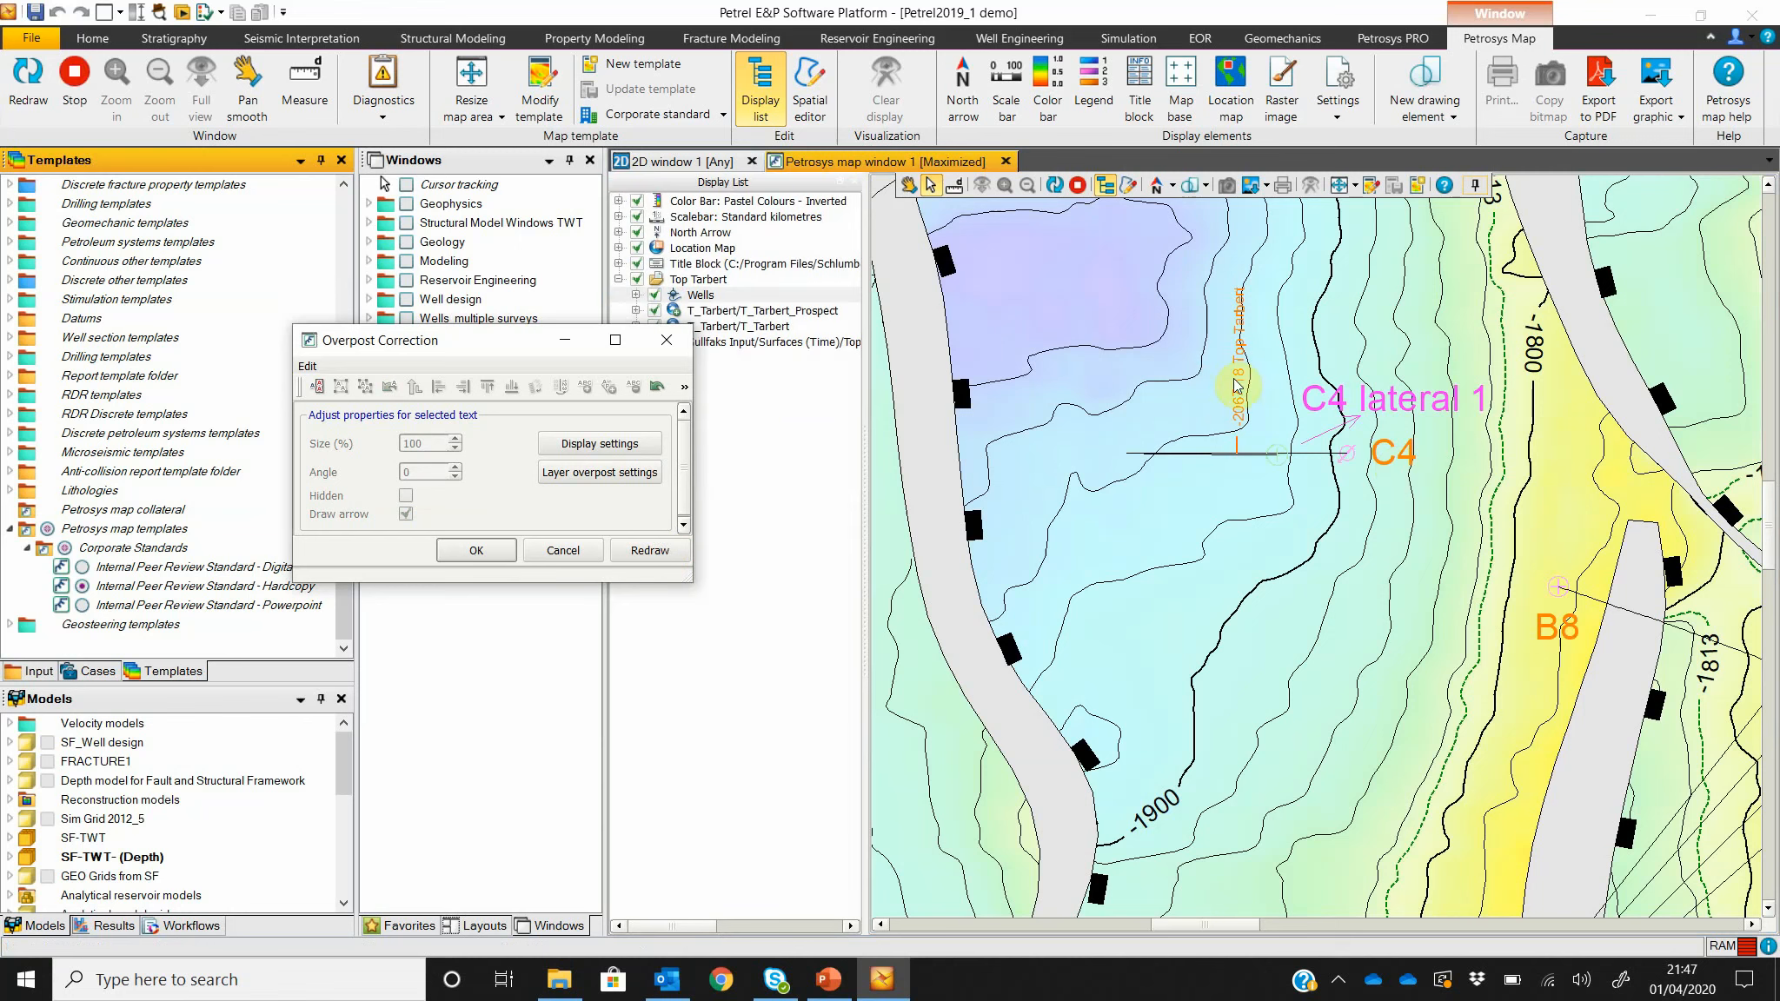
Step: Shift the vertical Top Tarbert formation label beside well C4 lateral 1 slightly left, off its leader line, and redraw the map
left_click(1240, 386)
left_click_drag(1240, 385, 1230, 382)
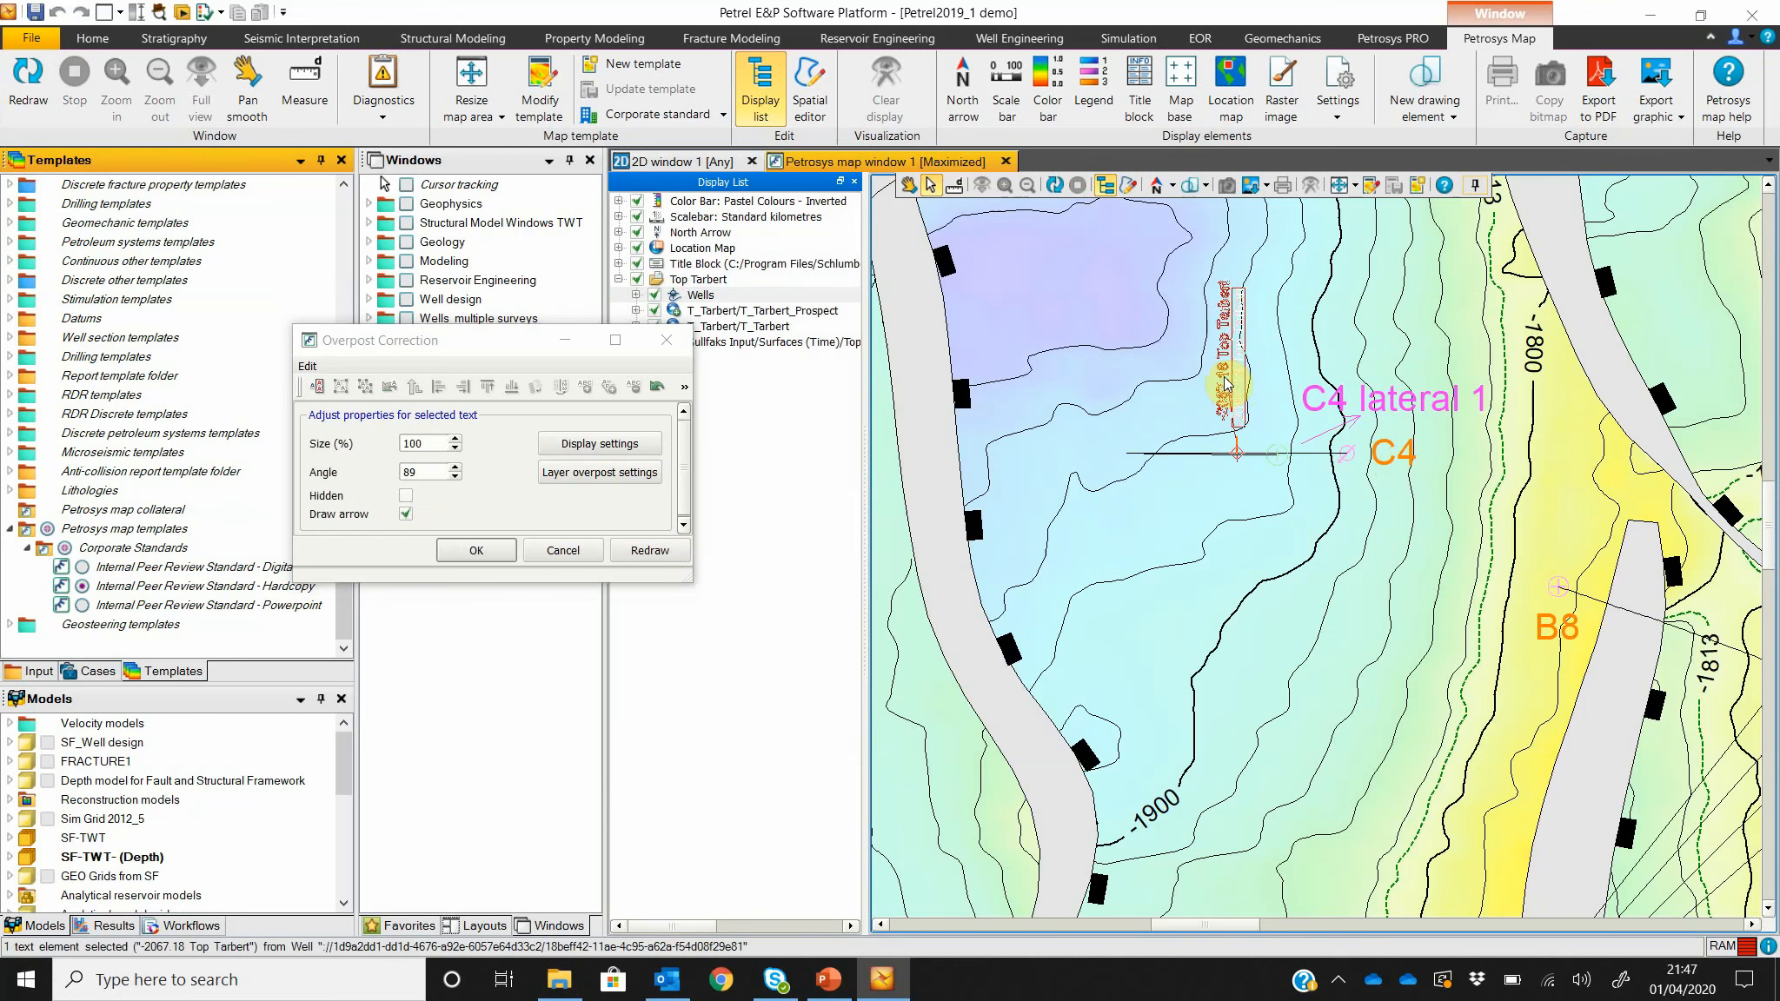
left_click(648, 550)
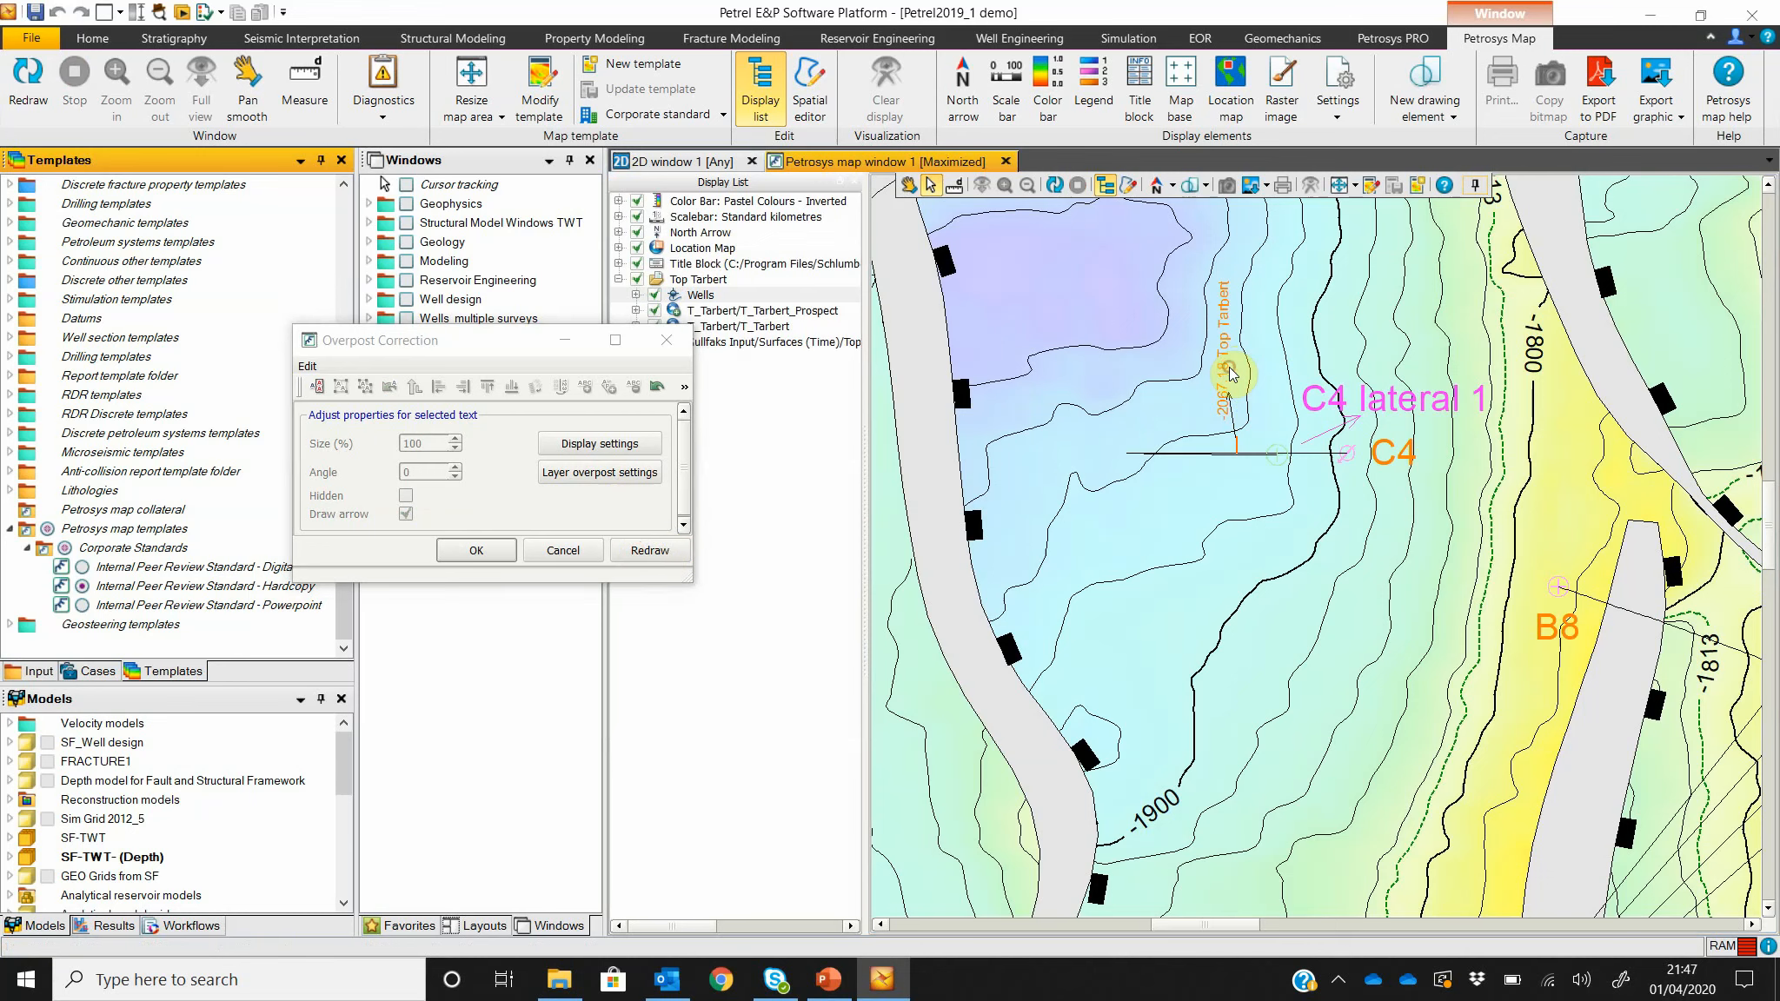
Step: Turn off the drawn arrow for the vertical Top Tarbert label beside well C4 lateral 1, redraw the map and accept the overpost correction
left_click(1236, 406)
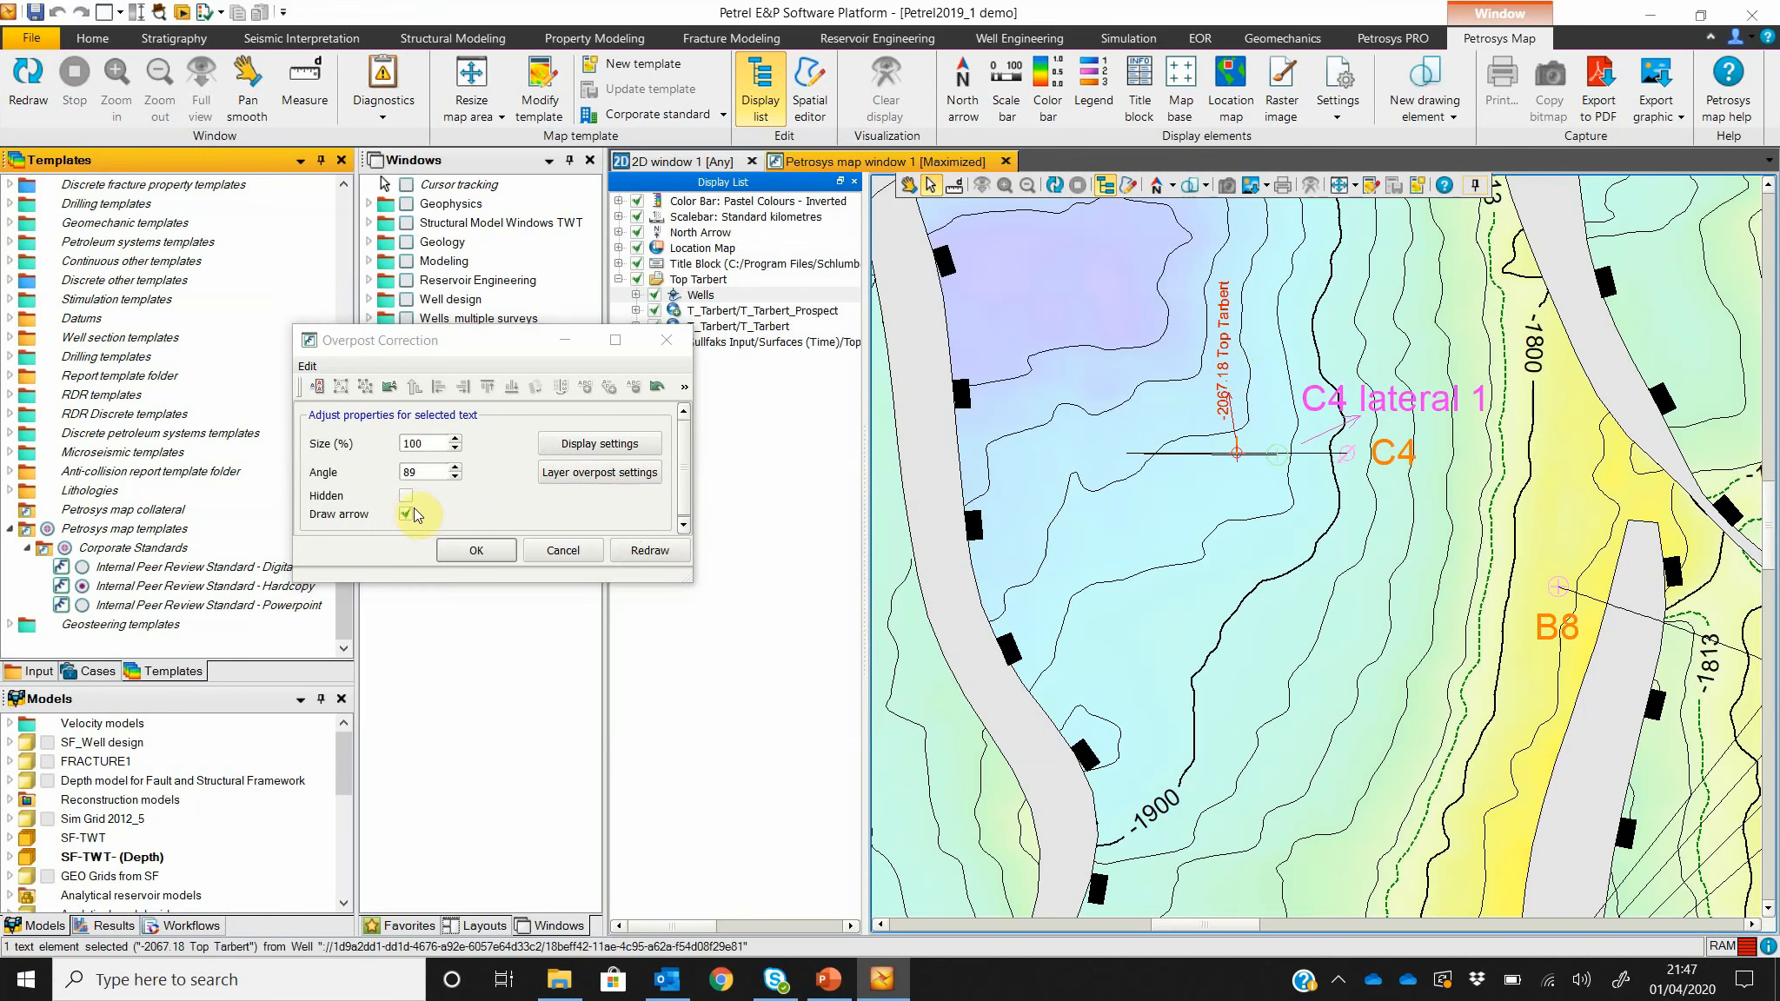
left_click(407, 515)
left_click(639, 552)
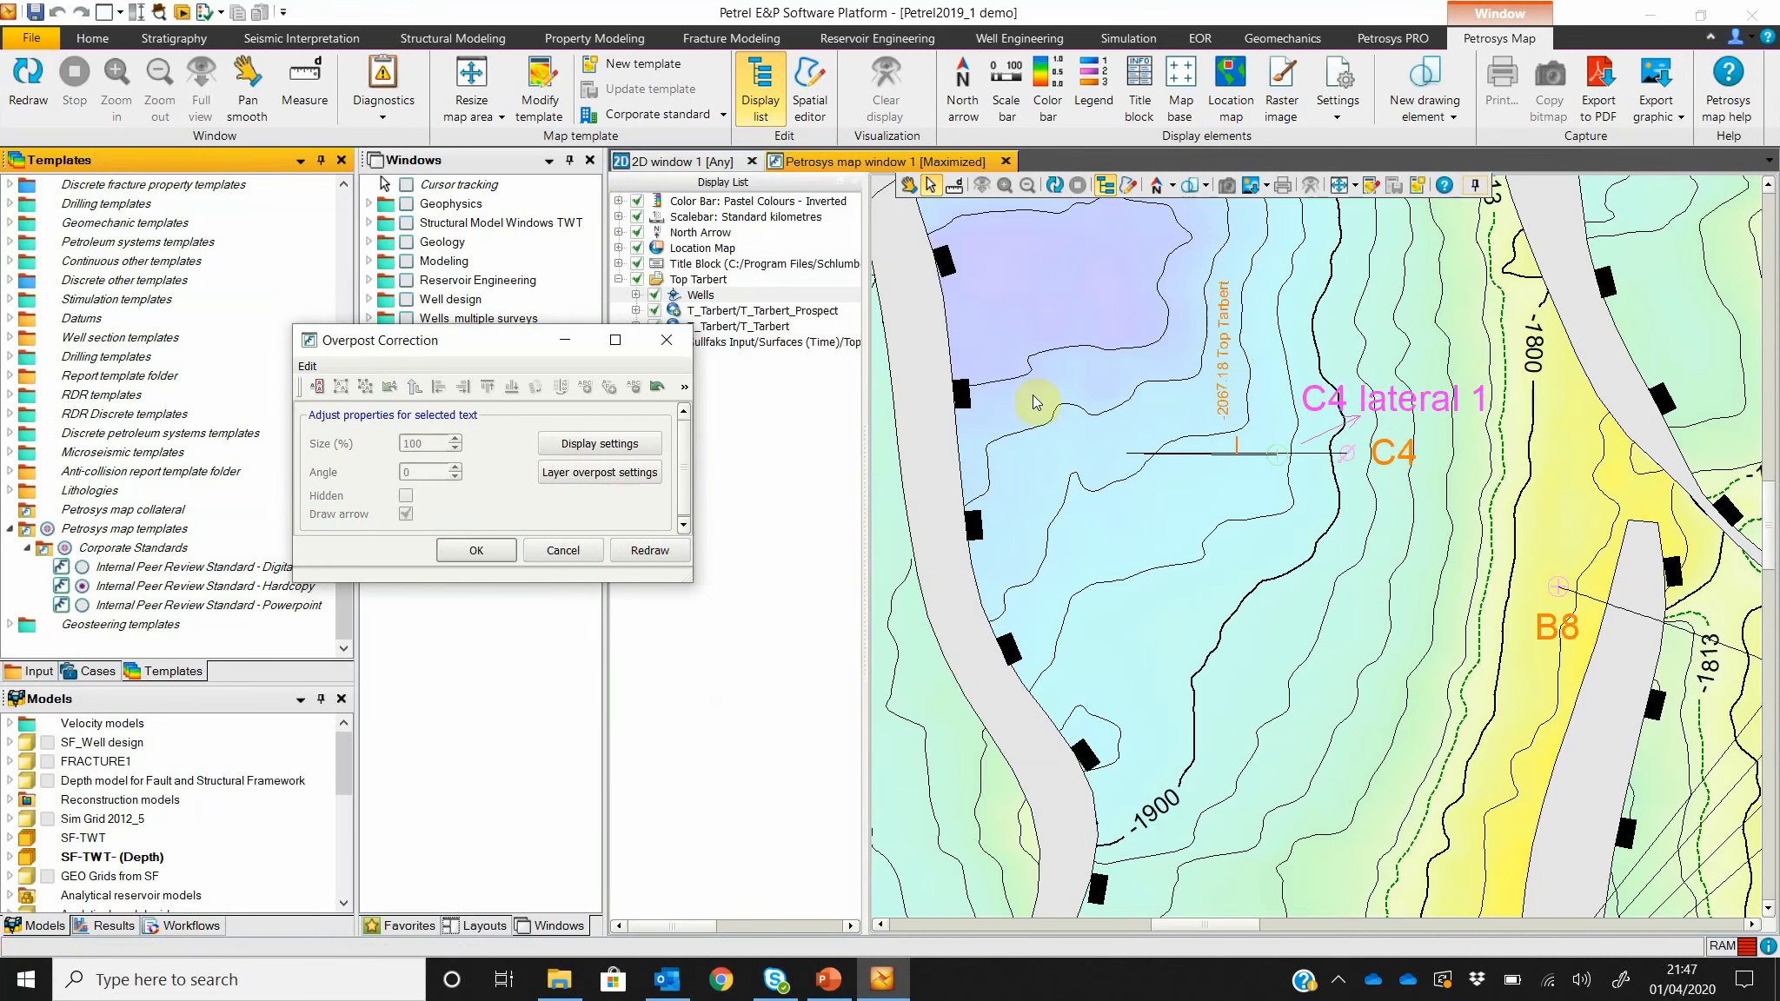
left_click(476, 551)
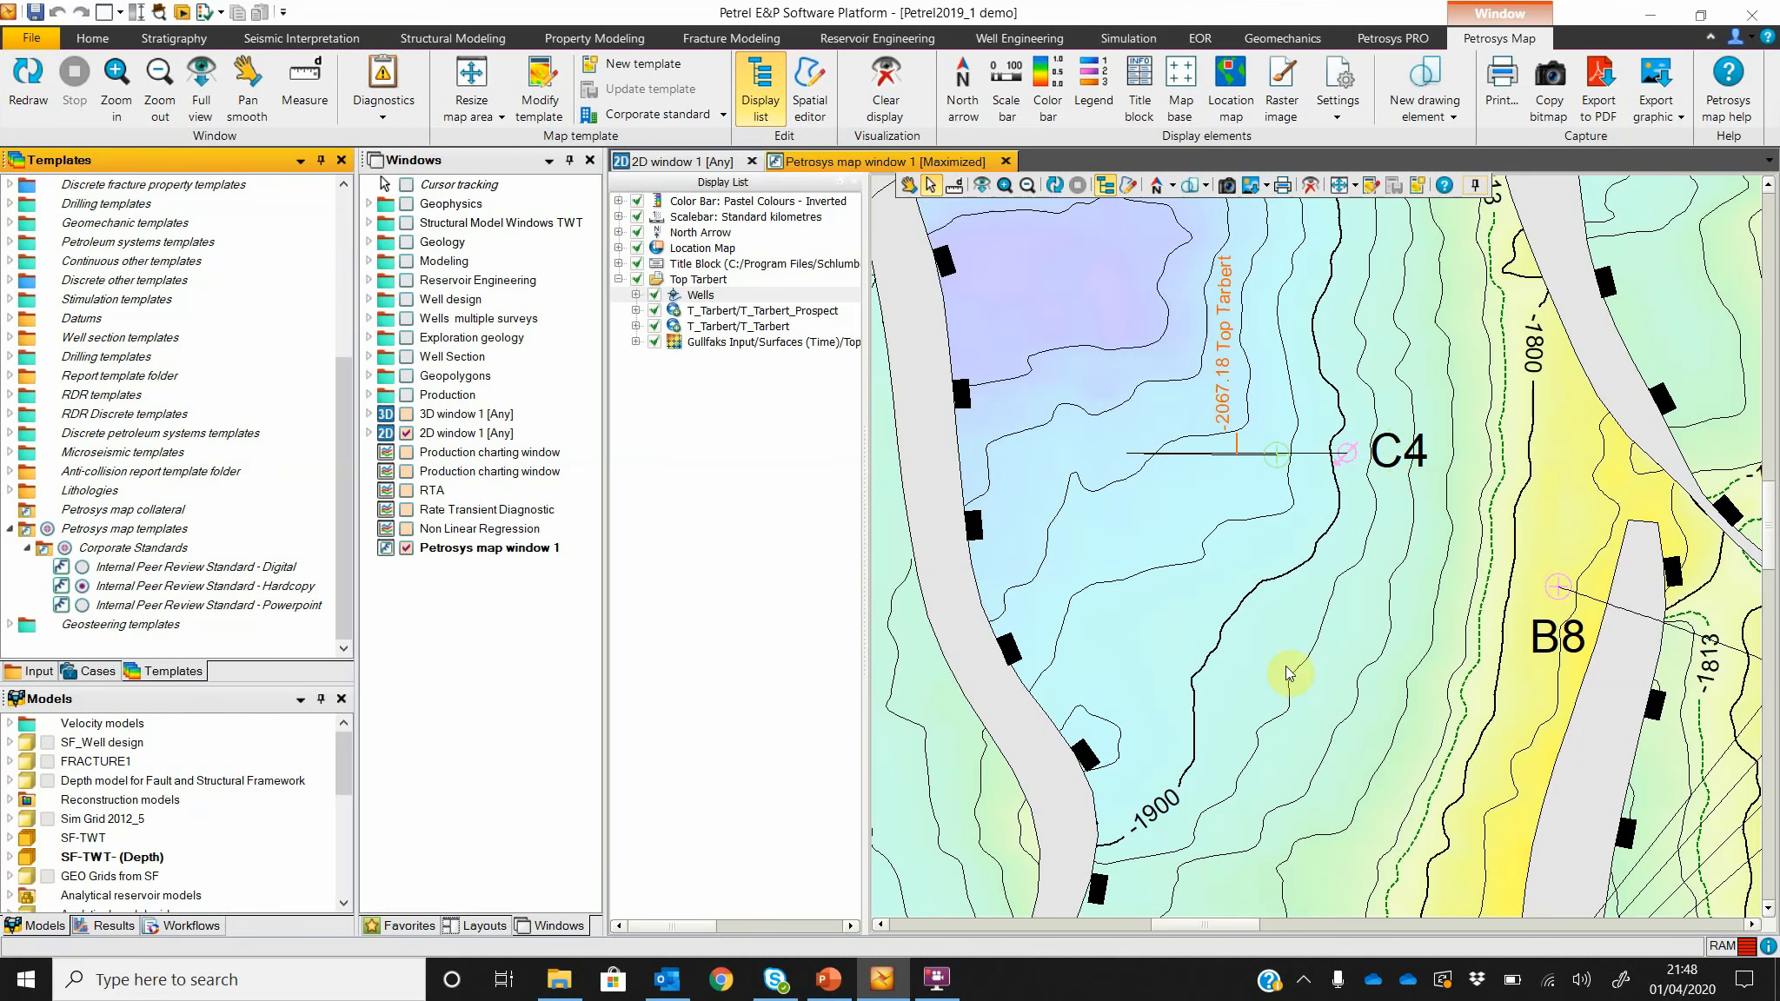
Step: Start overpost correction for the surface's contour labels, move the lower -1900 label up its contour above well C4, flip it and redraw
left_click(1175, 811)
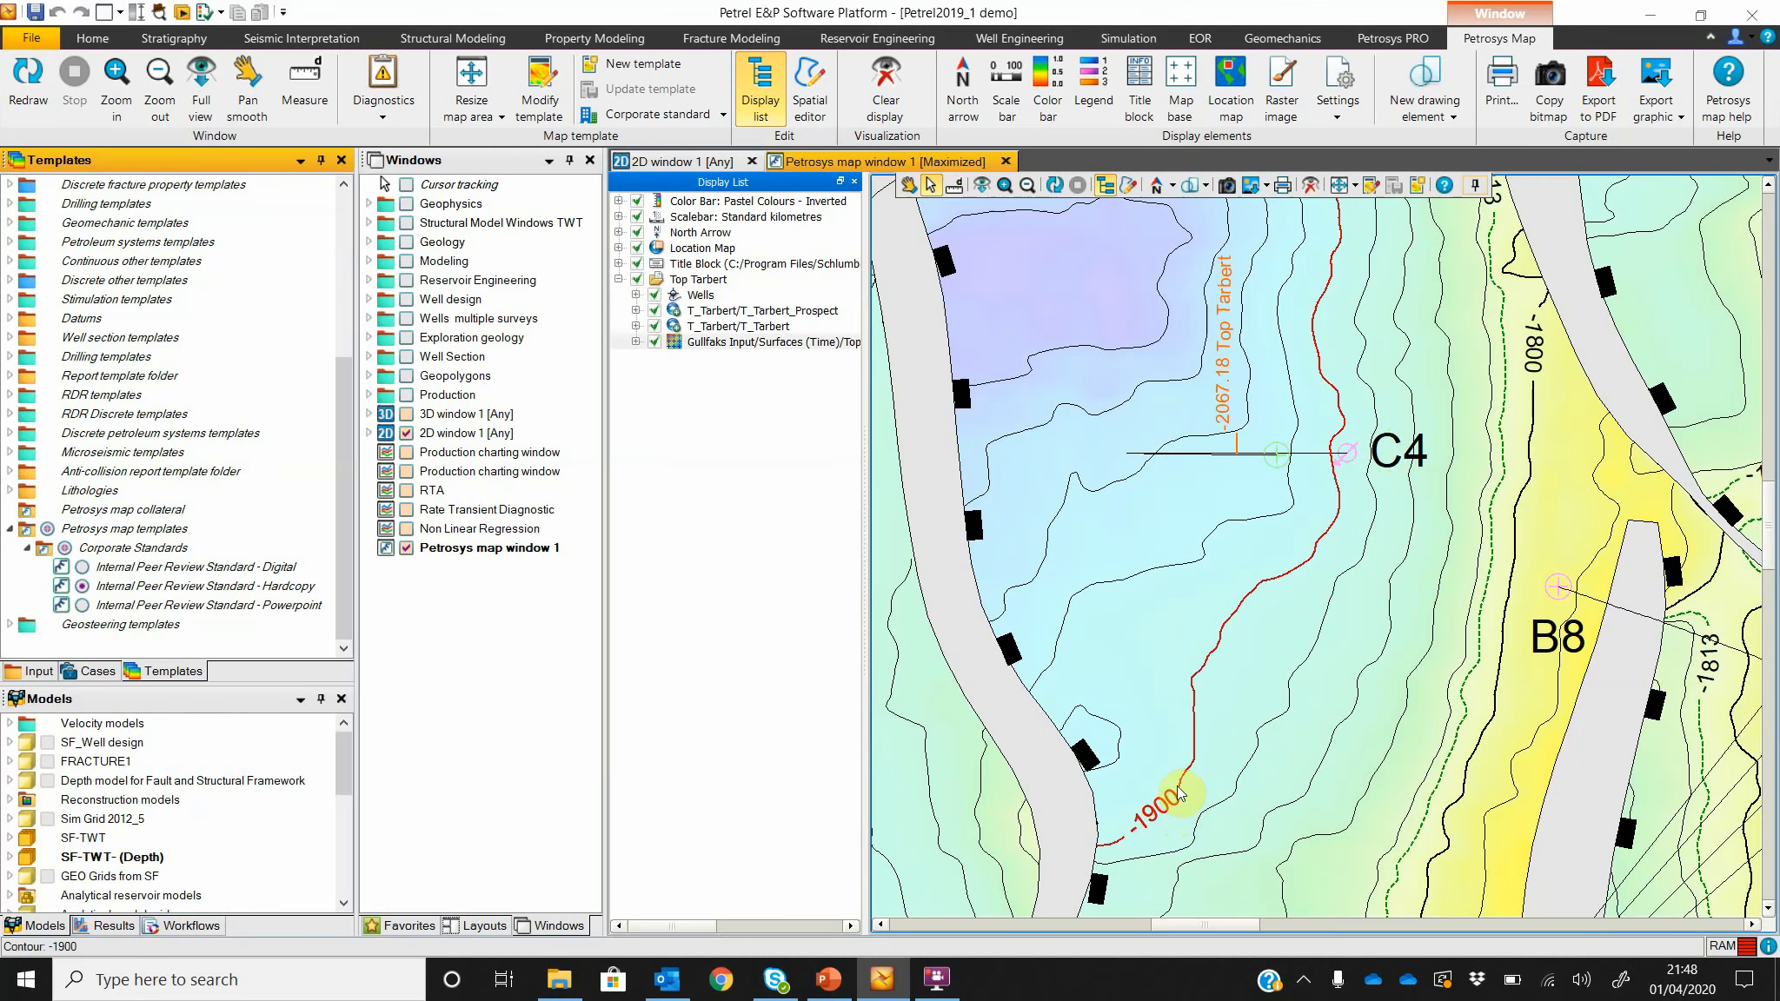
right_click(1165, 795)
left_click(1234, 779)
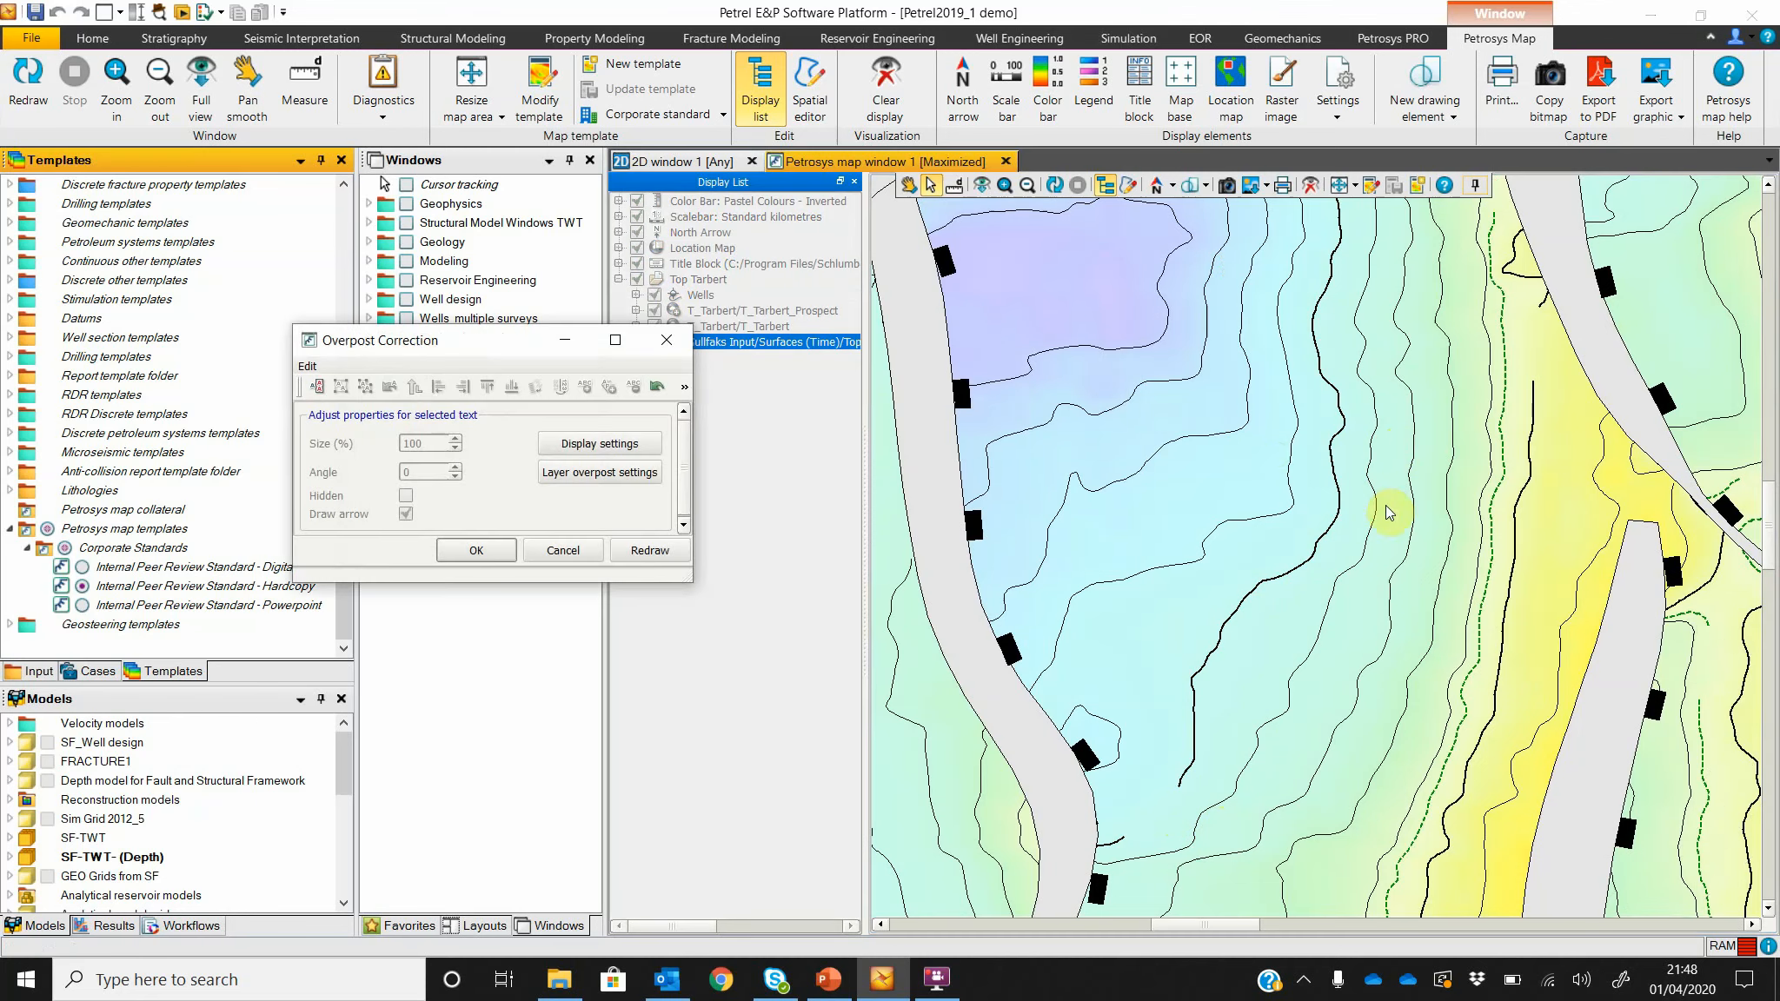
left_click(1169, 811)
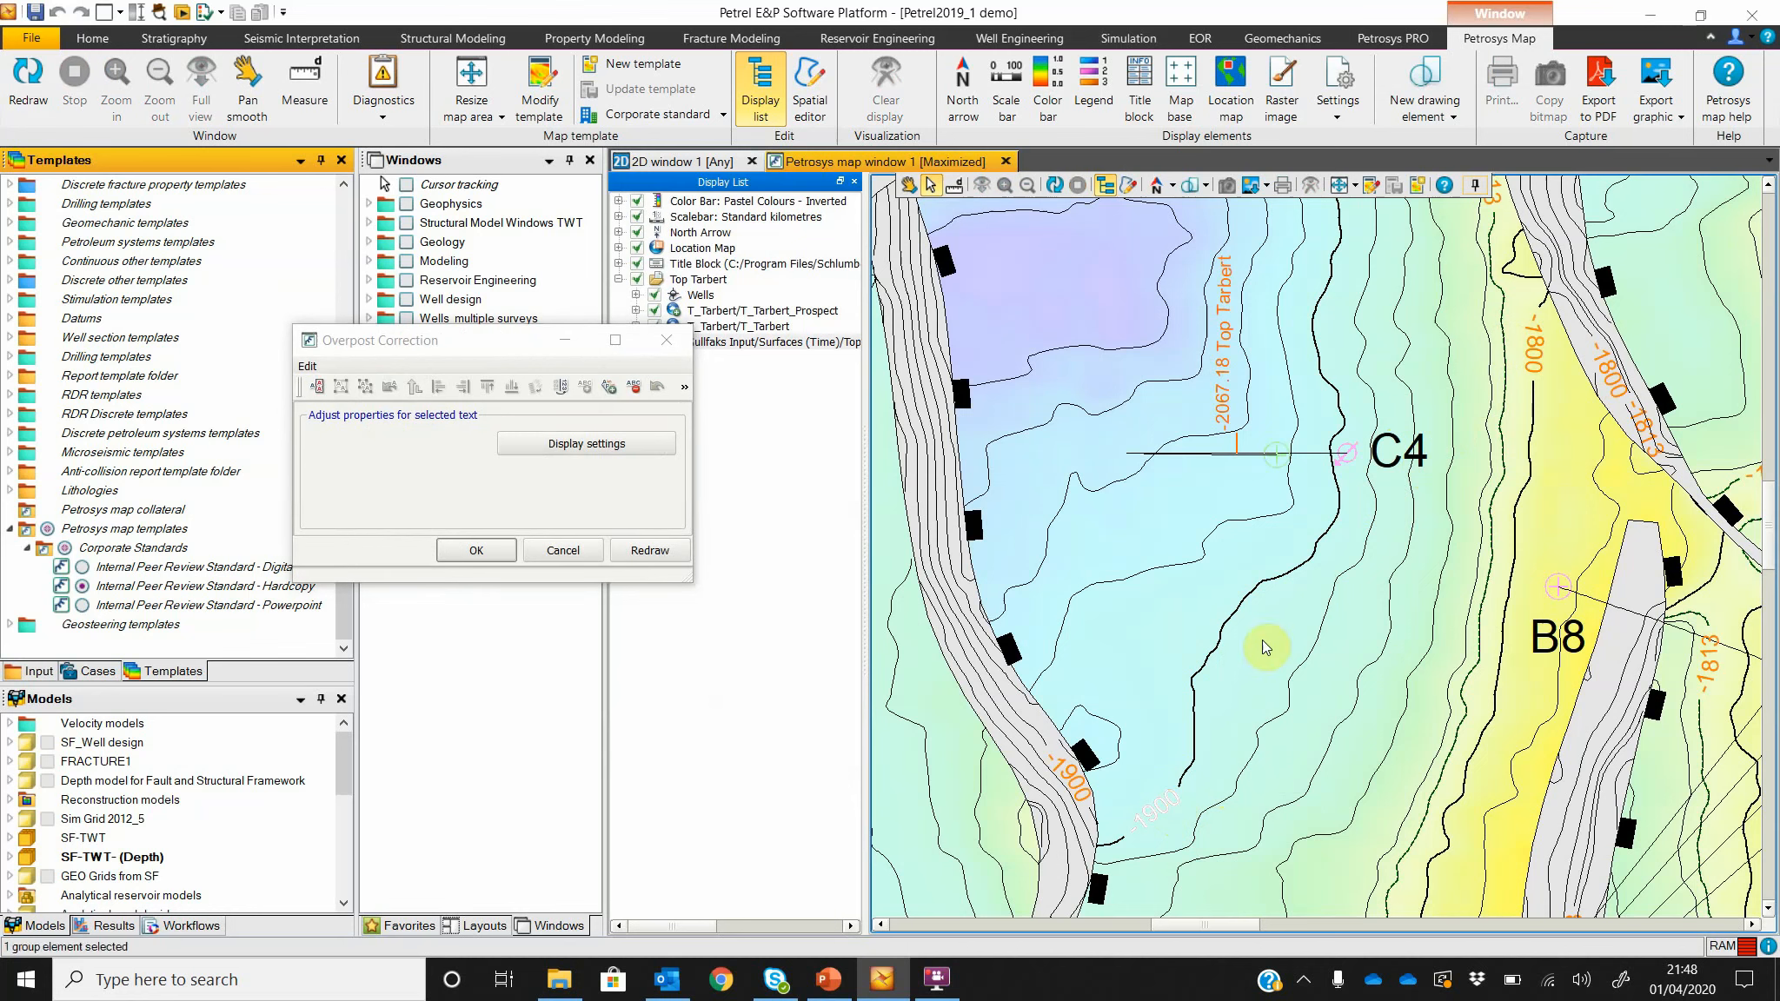
left_click(1334, 336)
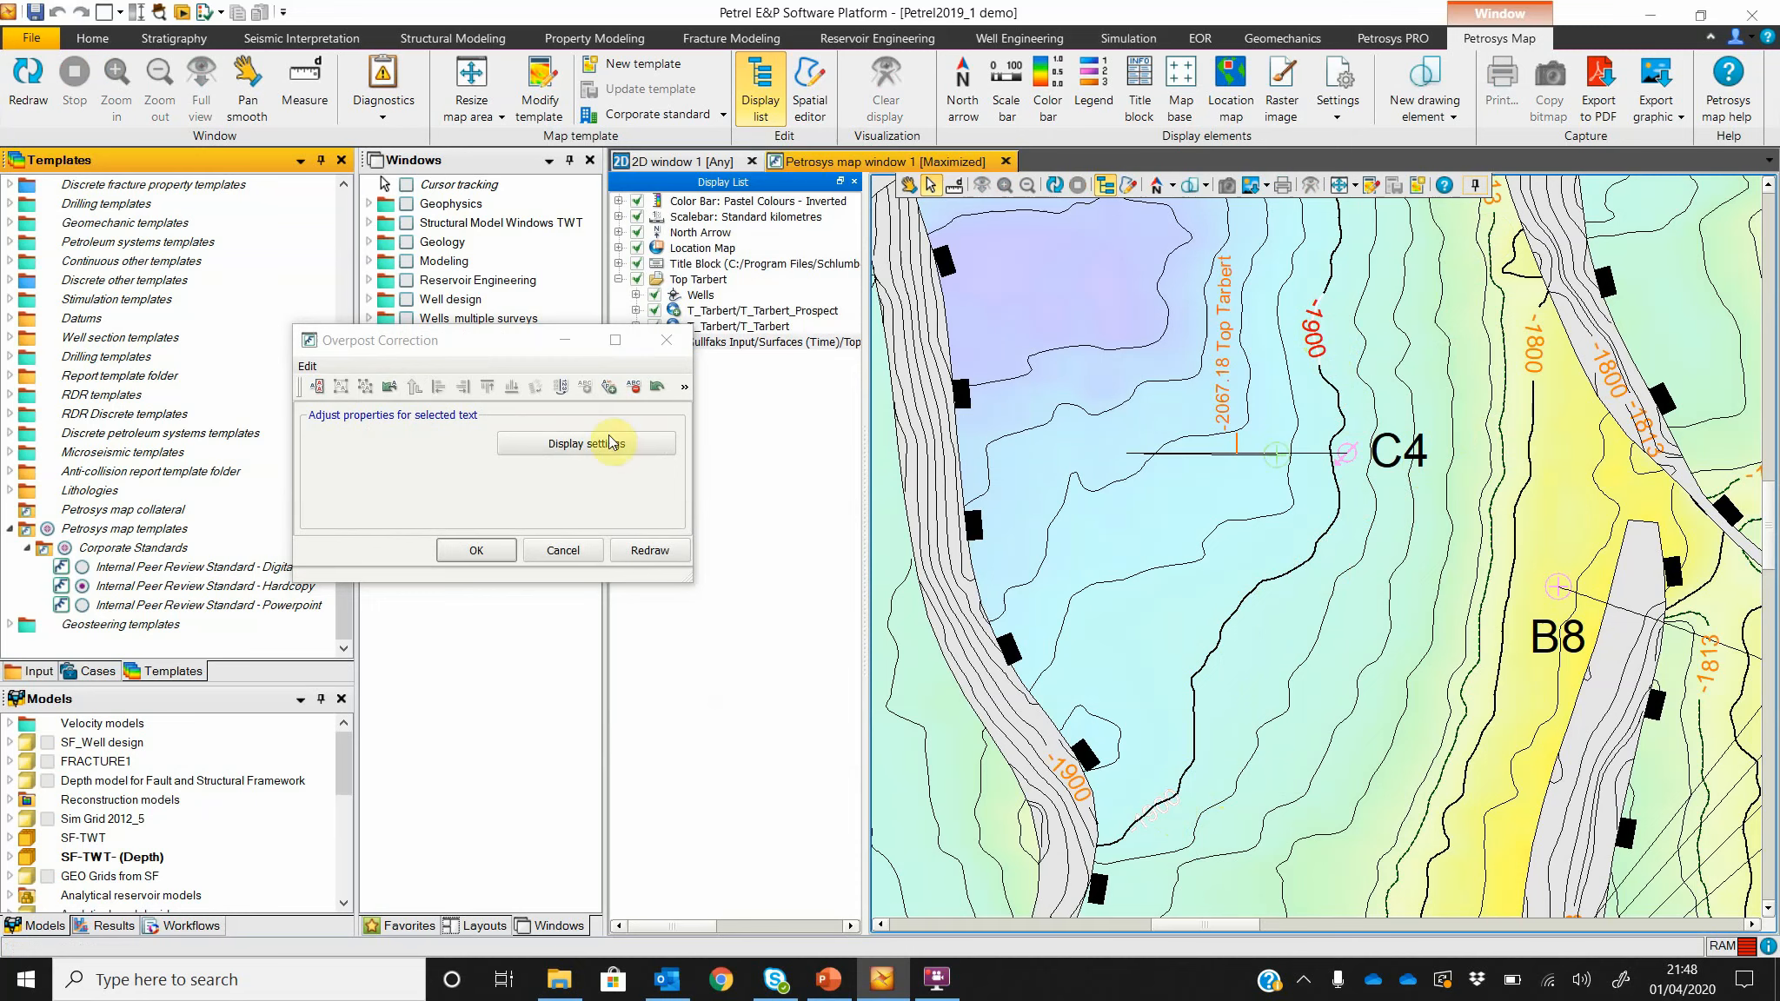
left_click(561, 391)
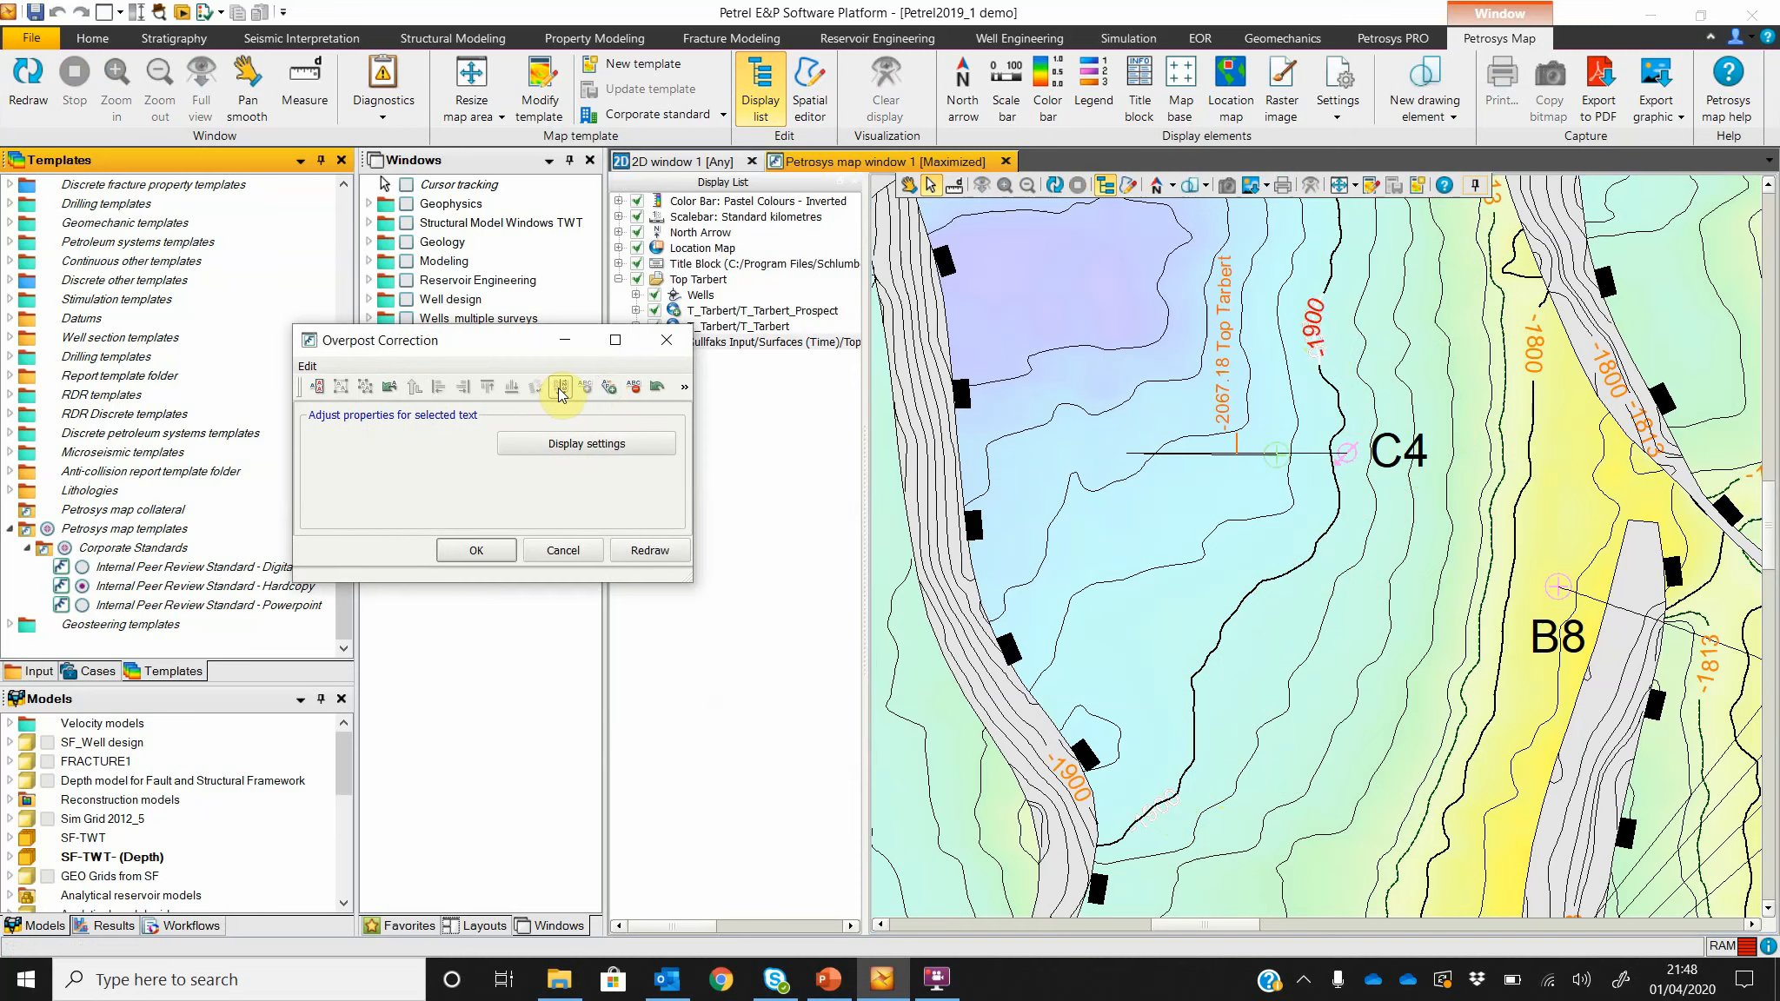
left_click(650, 551)
Step: Move the -1813 contour label beside the -1800 label, add a -1900 label on the contour southwest of C4, and accept the corrections
left_click_drag(1504, 208, 1502, 352)
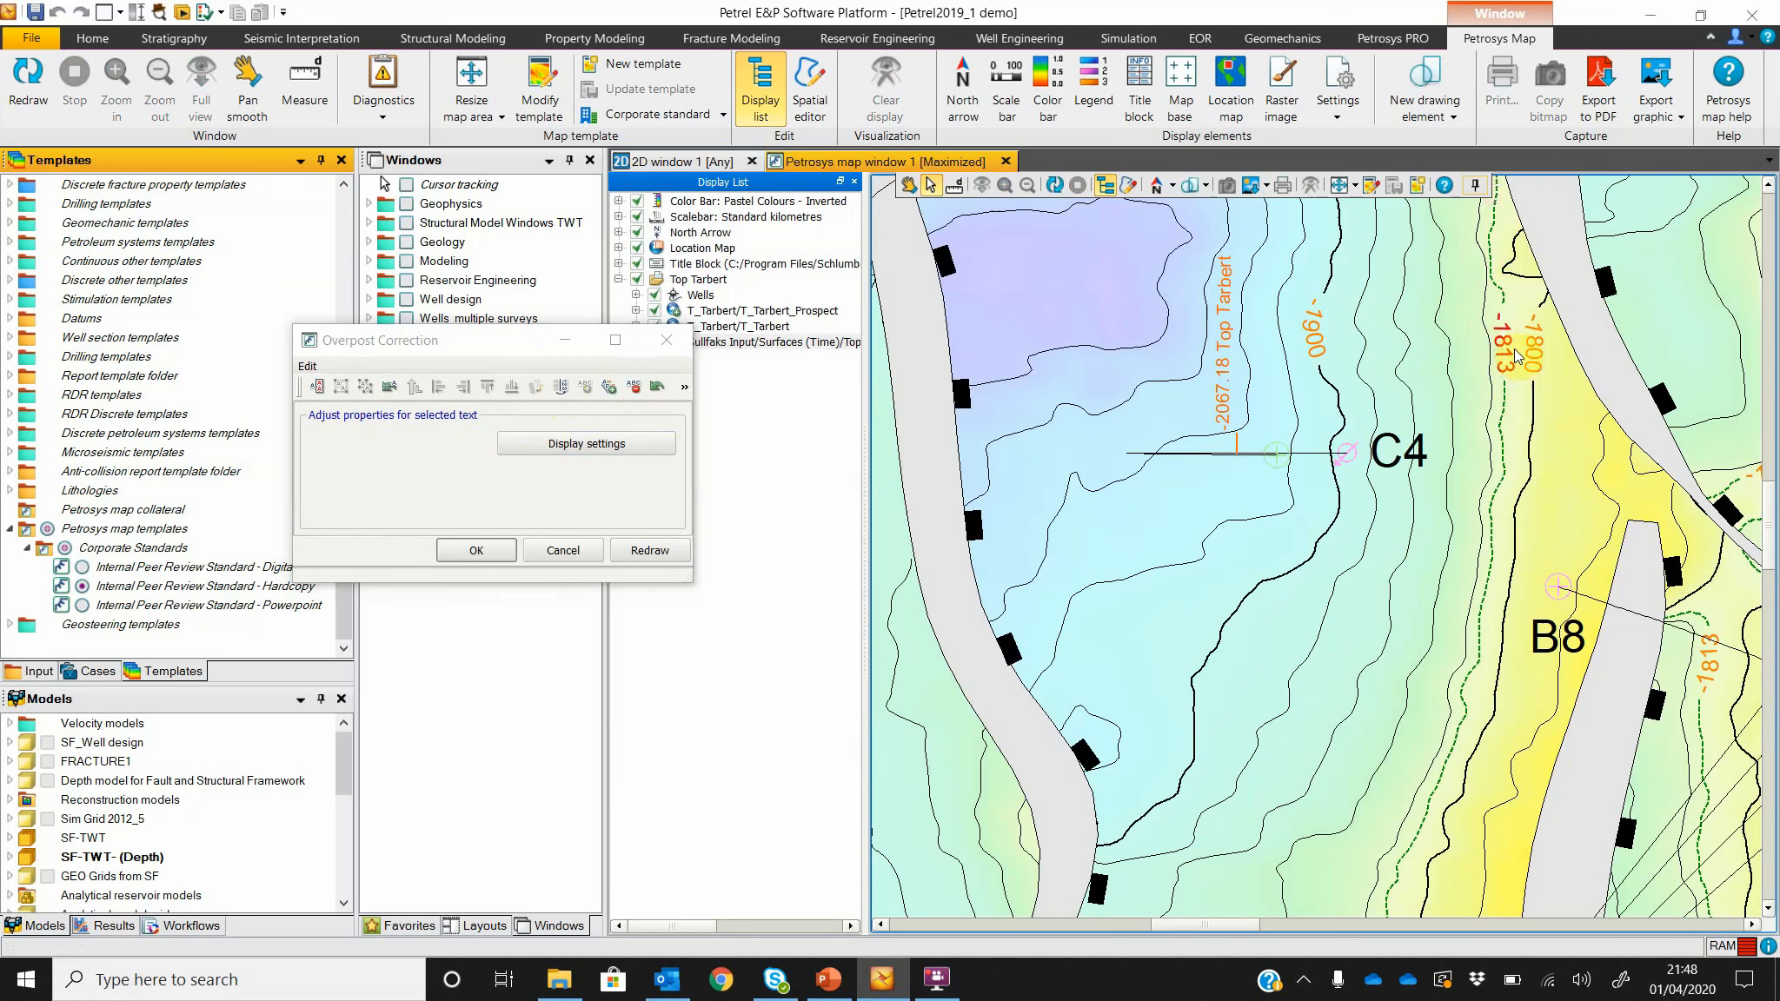
left_click(1211, 687)
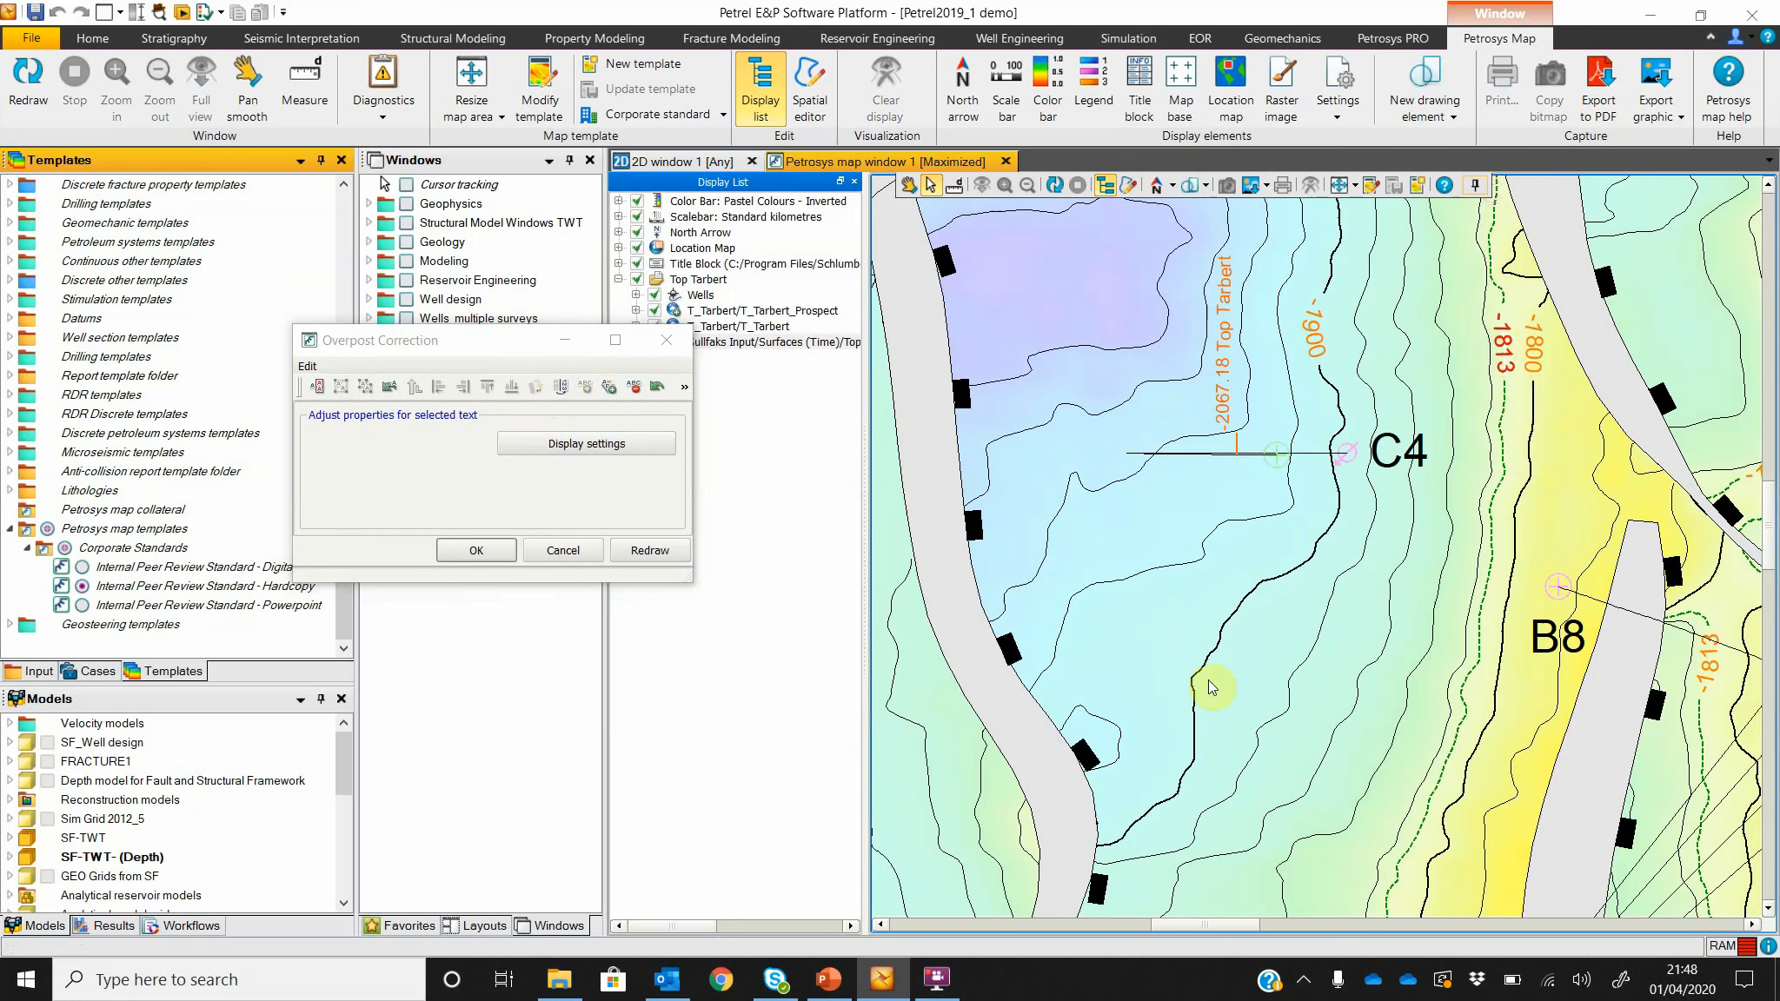
right_click(1230, 615)
left_click(1269, 705)
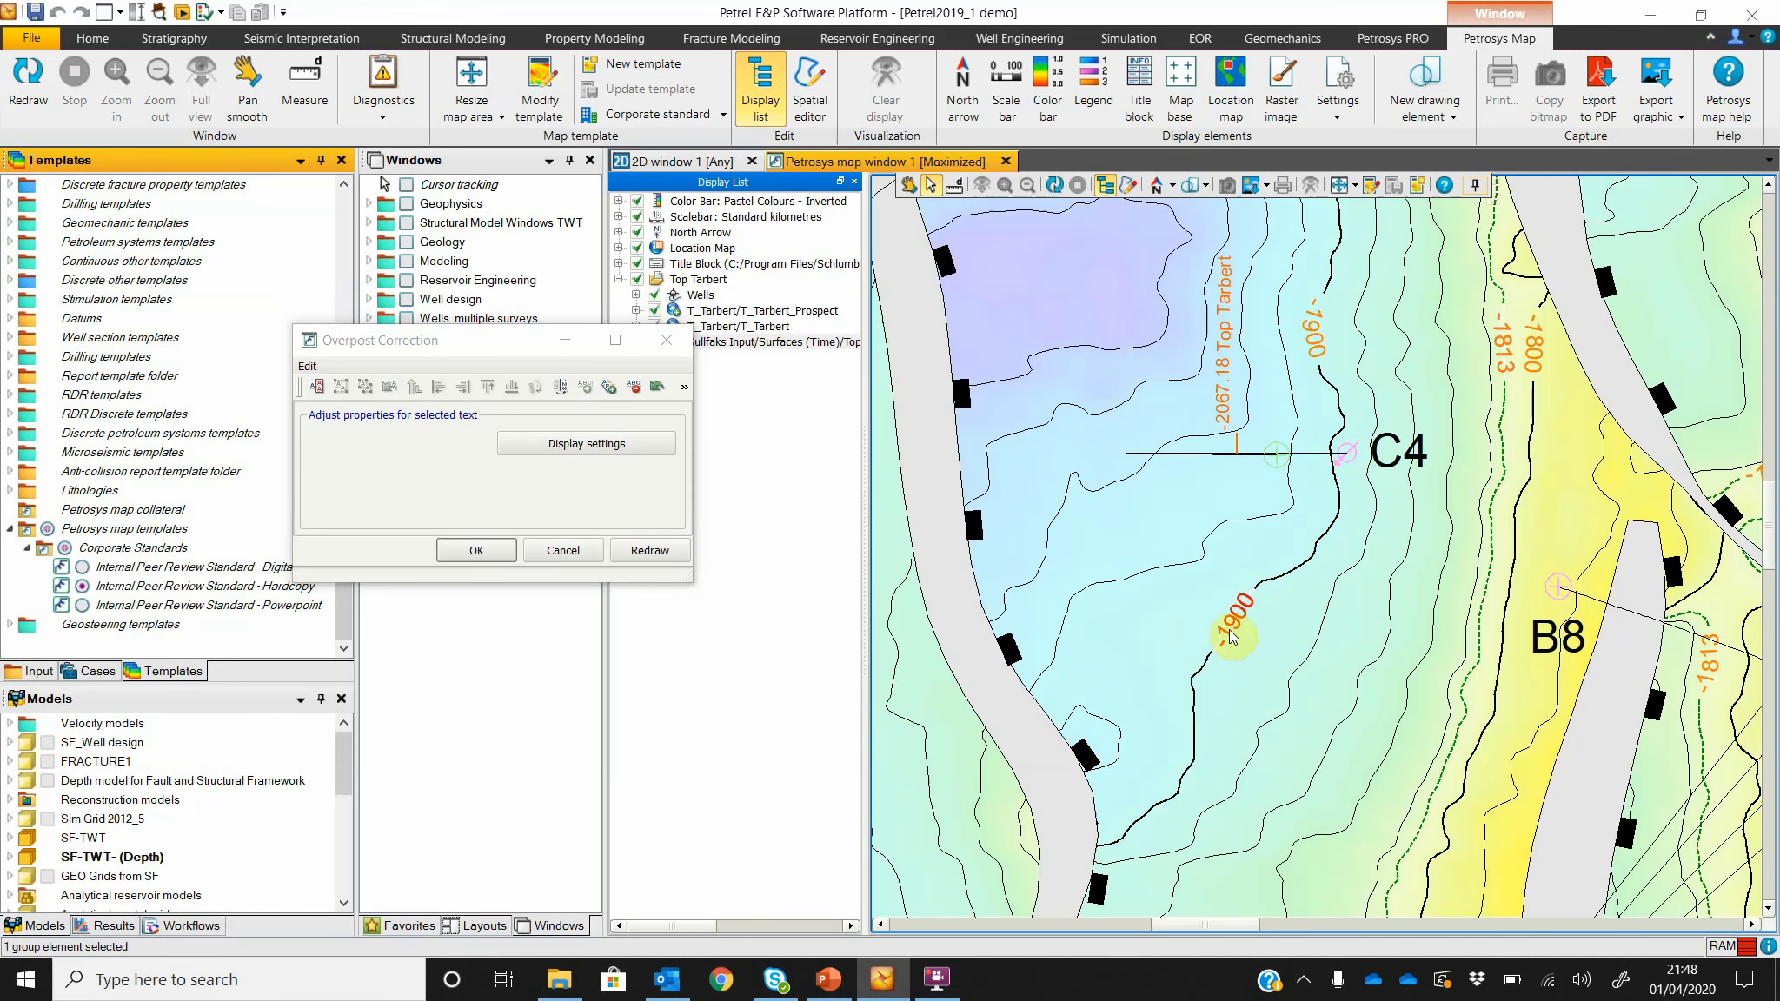
left_click(1250, 650)
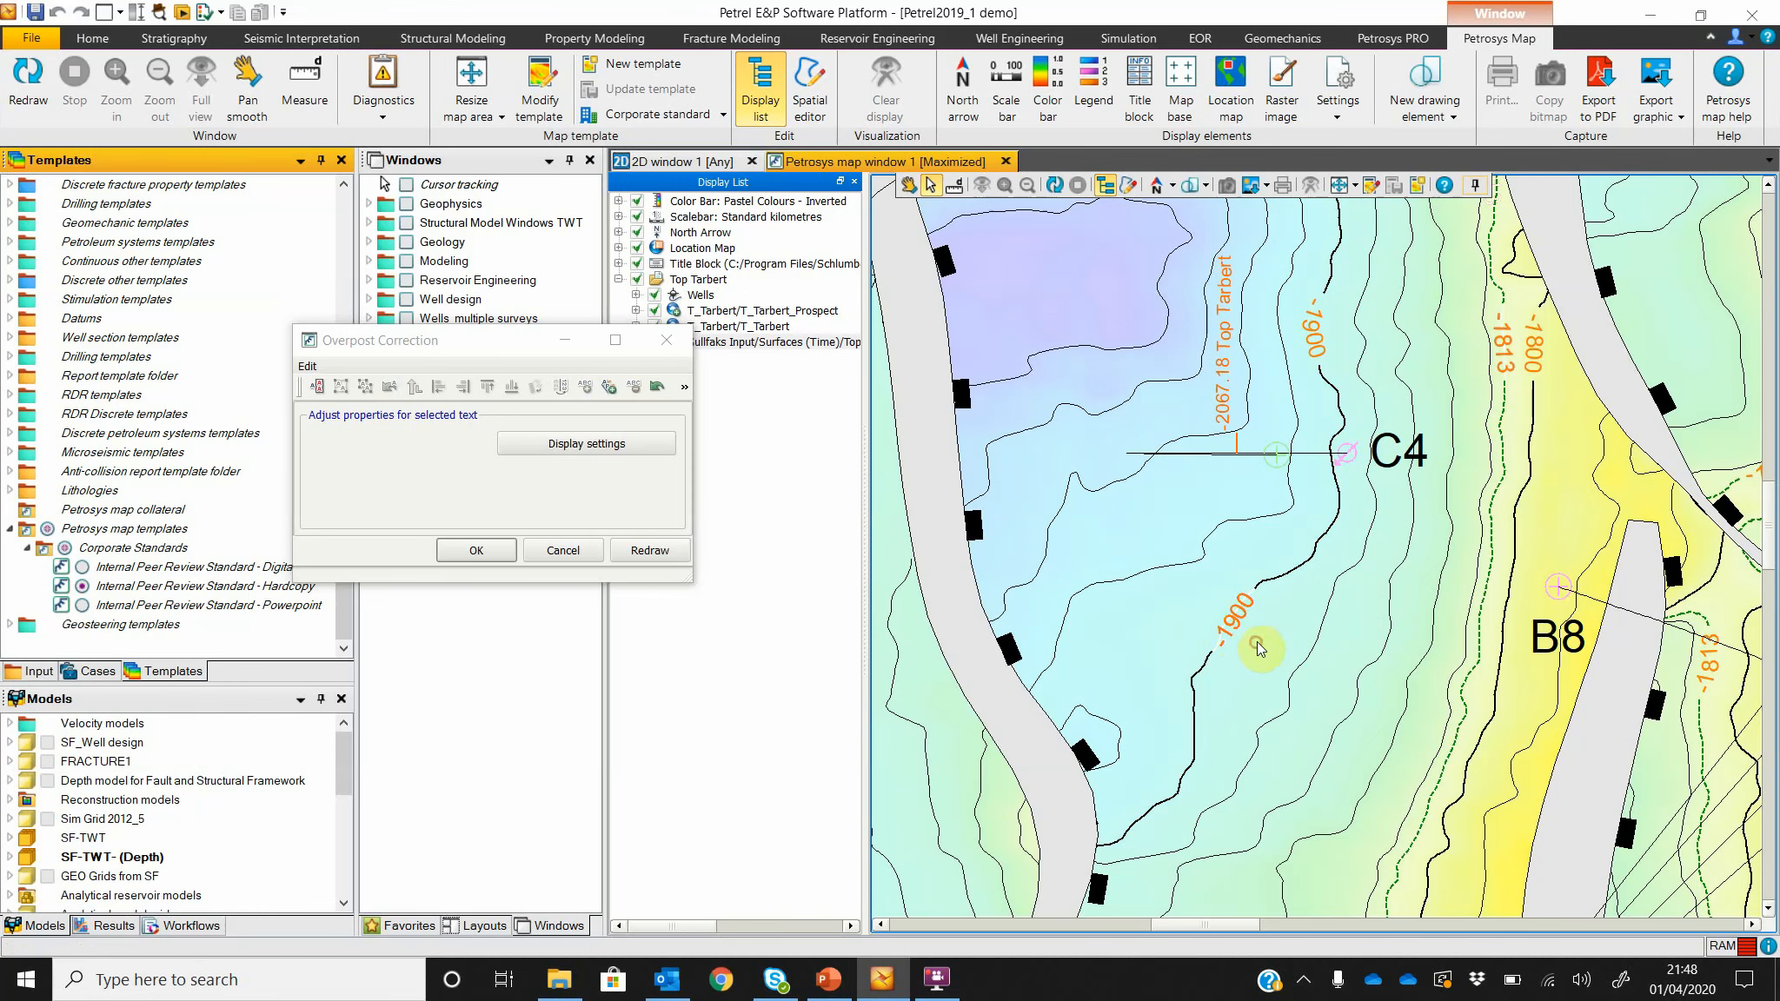
left_click(635, 545)
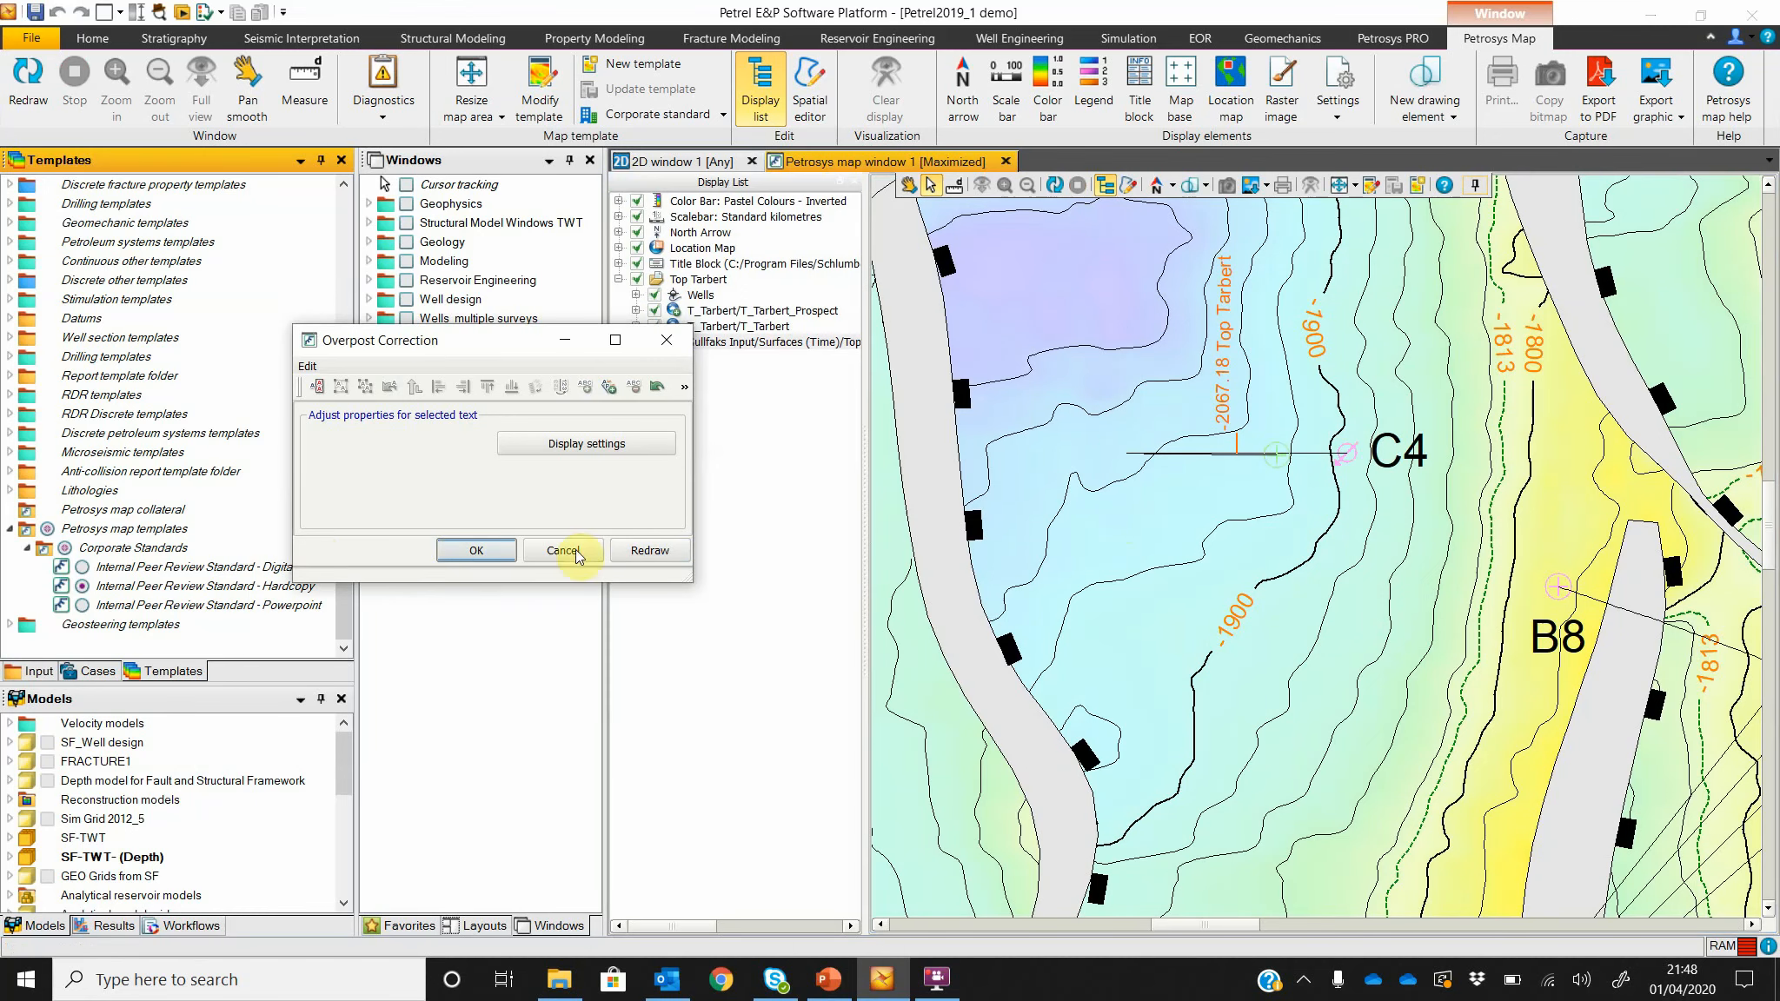
key("Return")
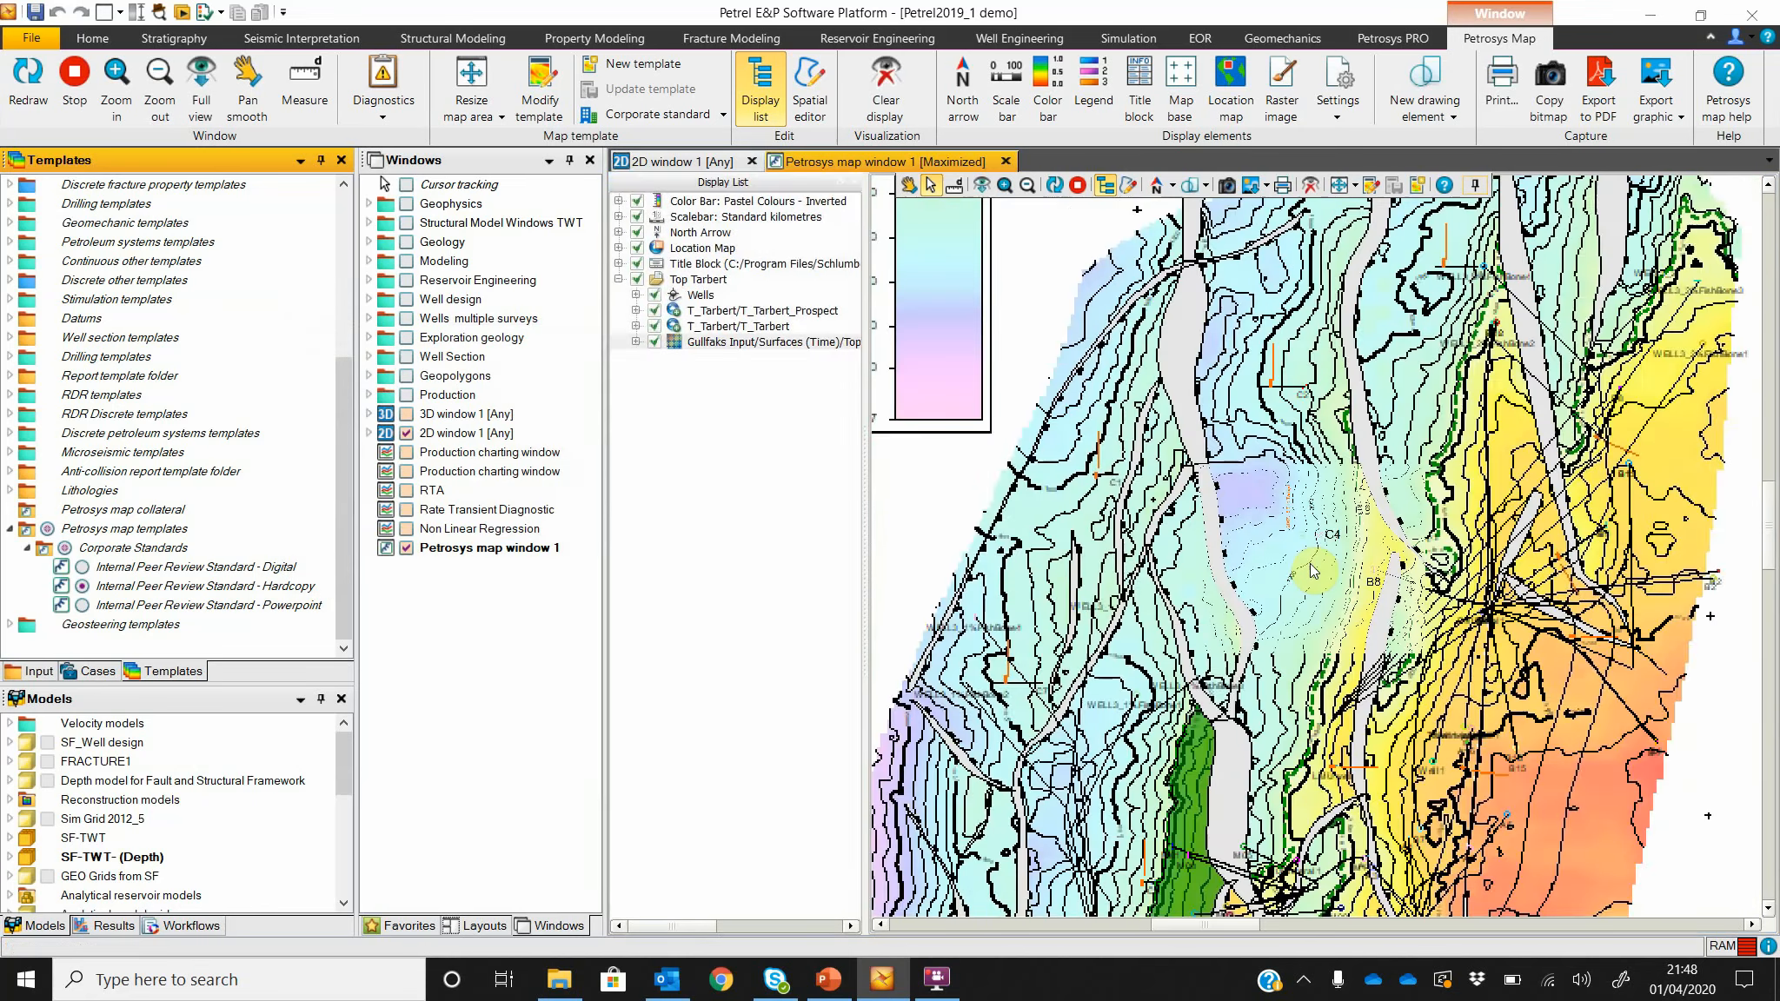
left_click(1313, 570)
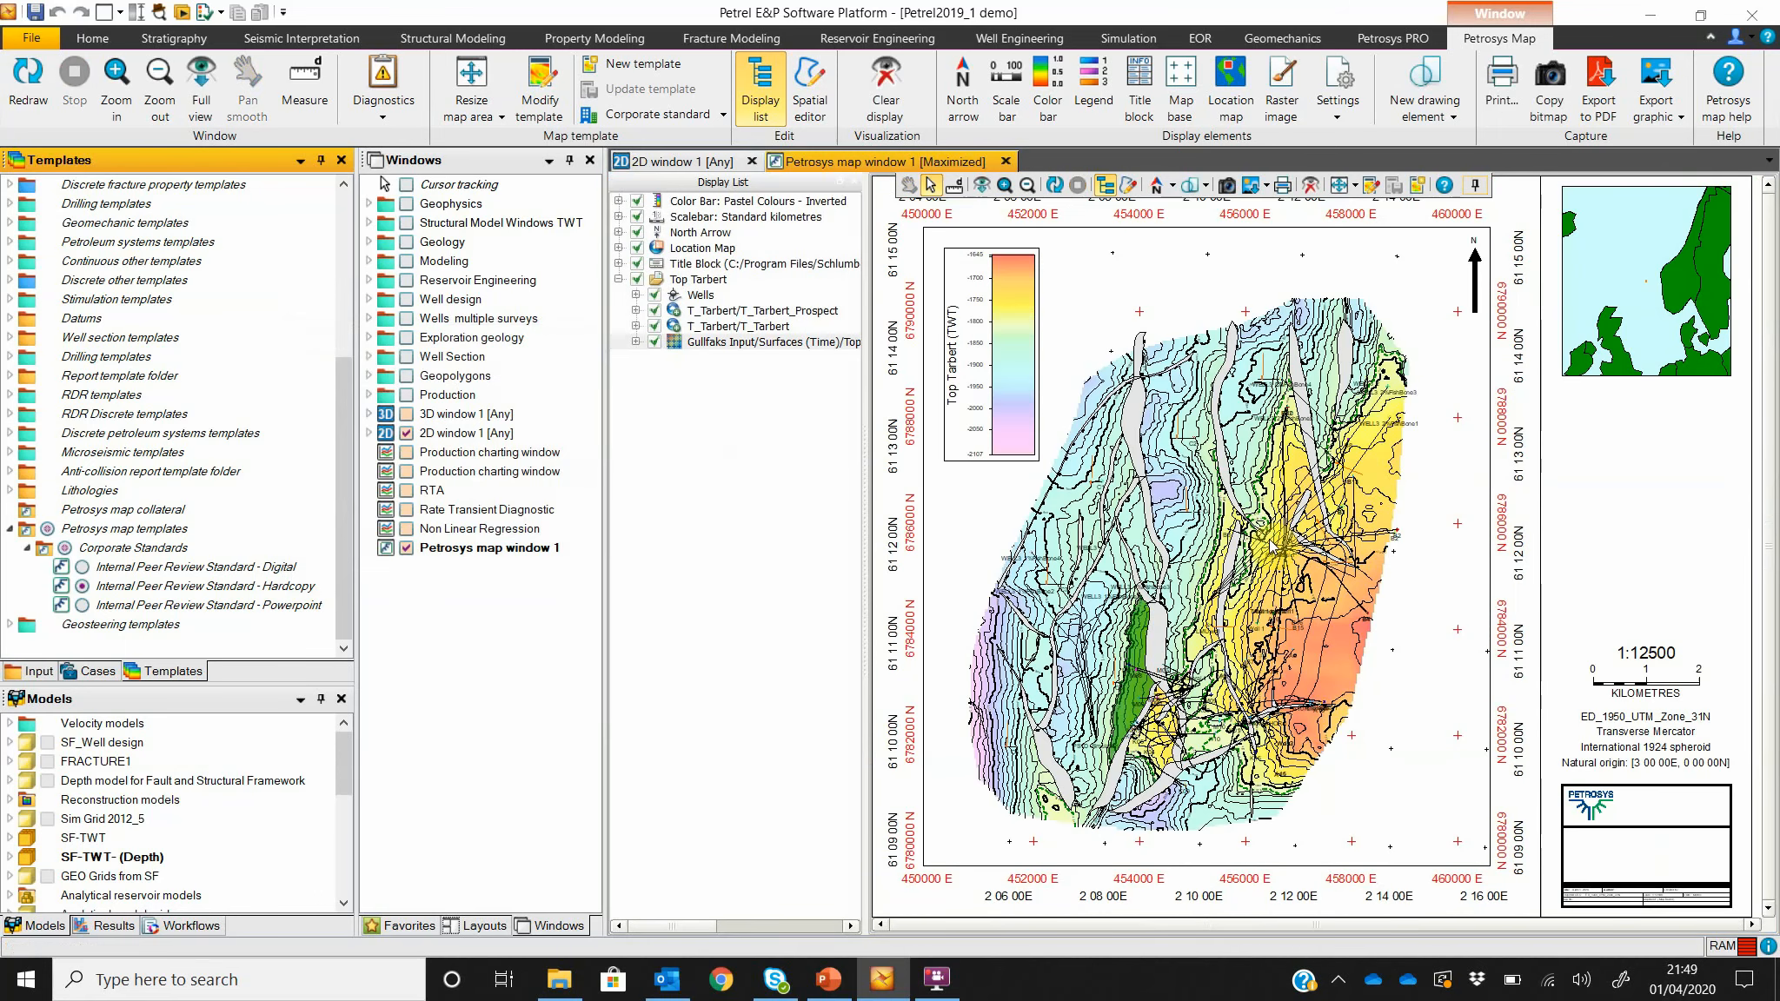
left_click(1448, 115)
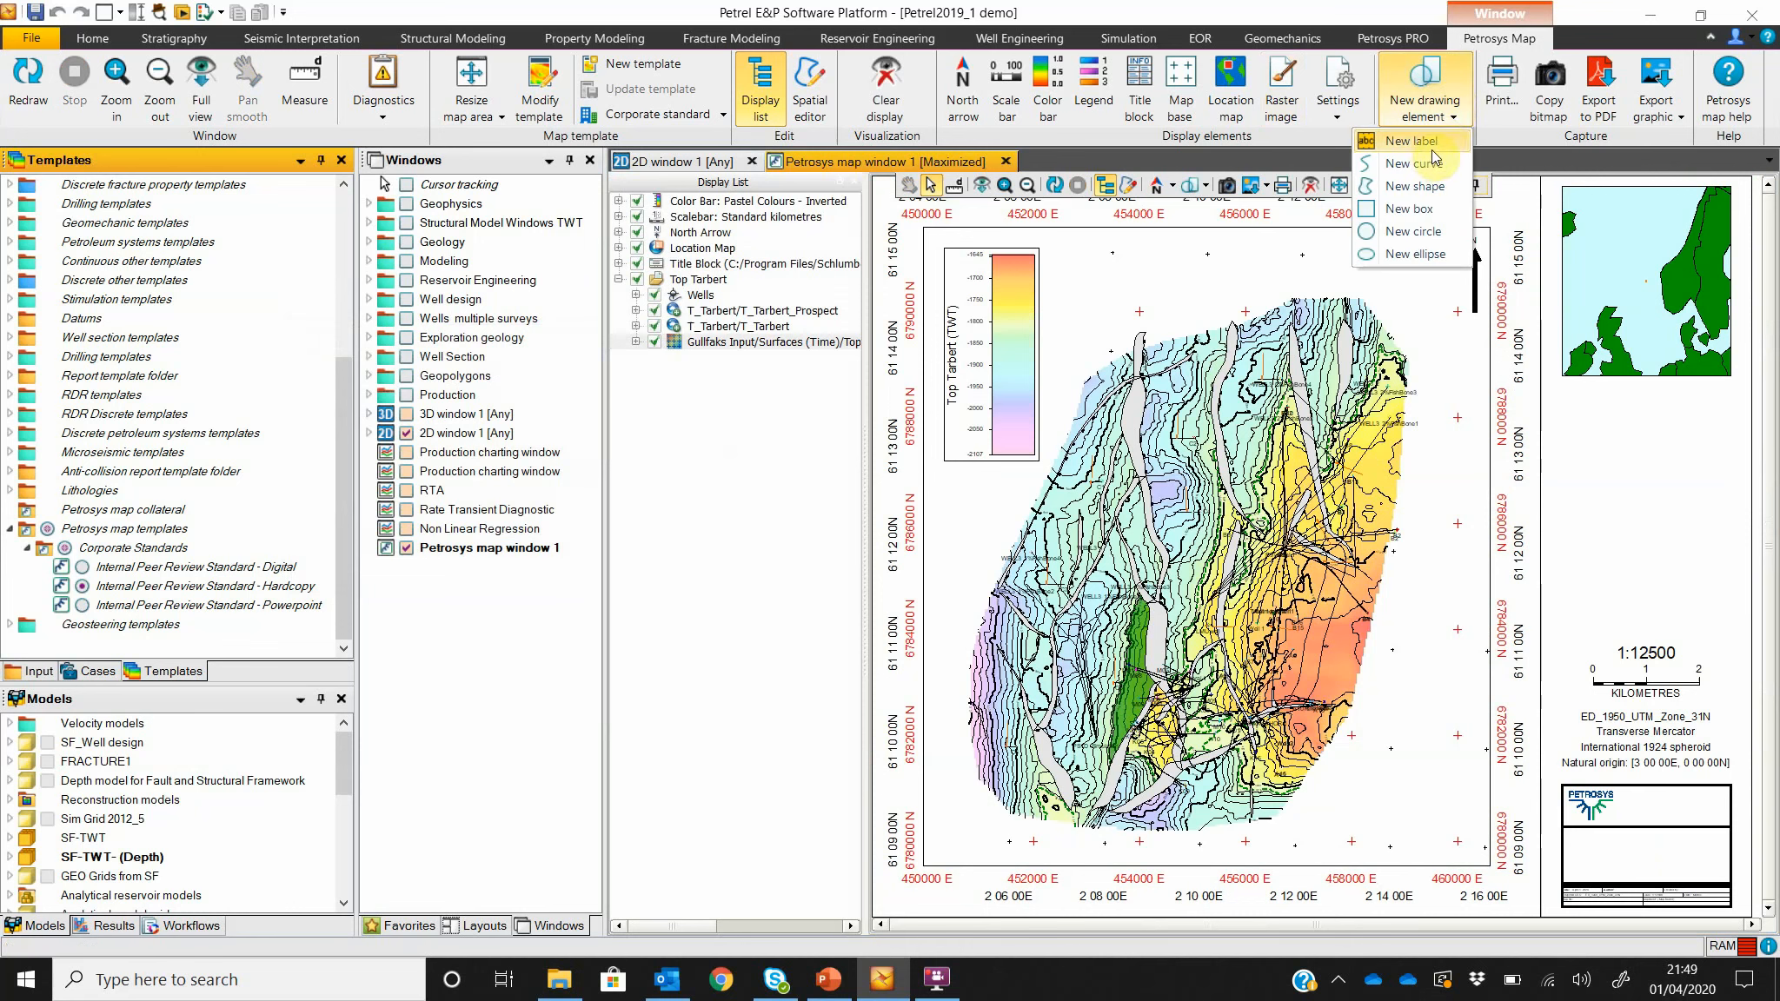
left_click(1448, 116)
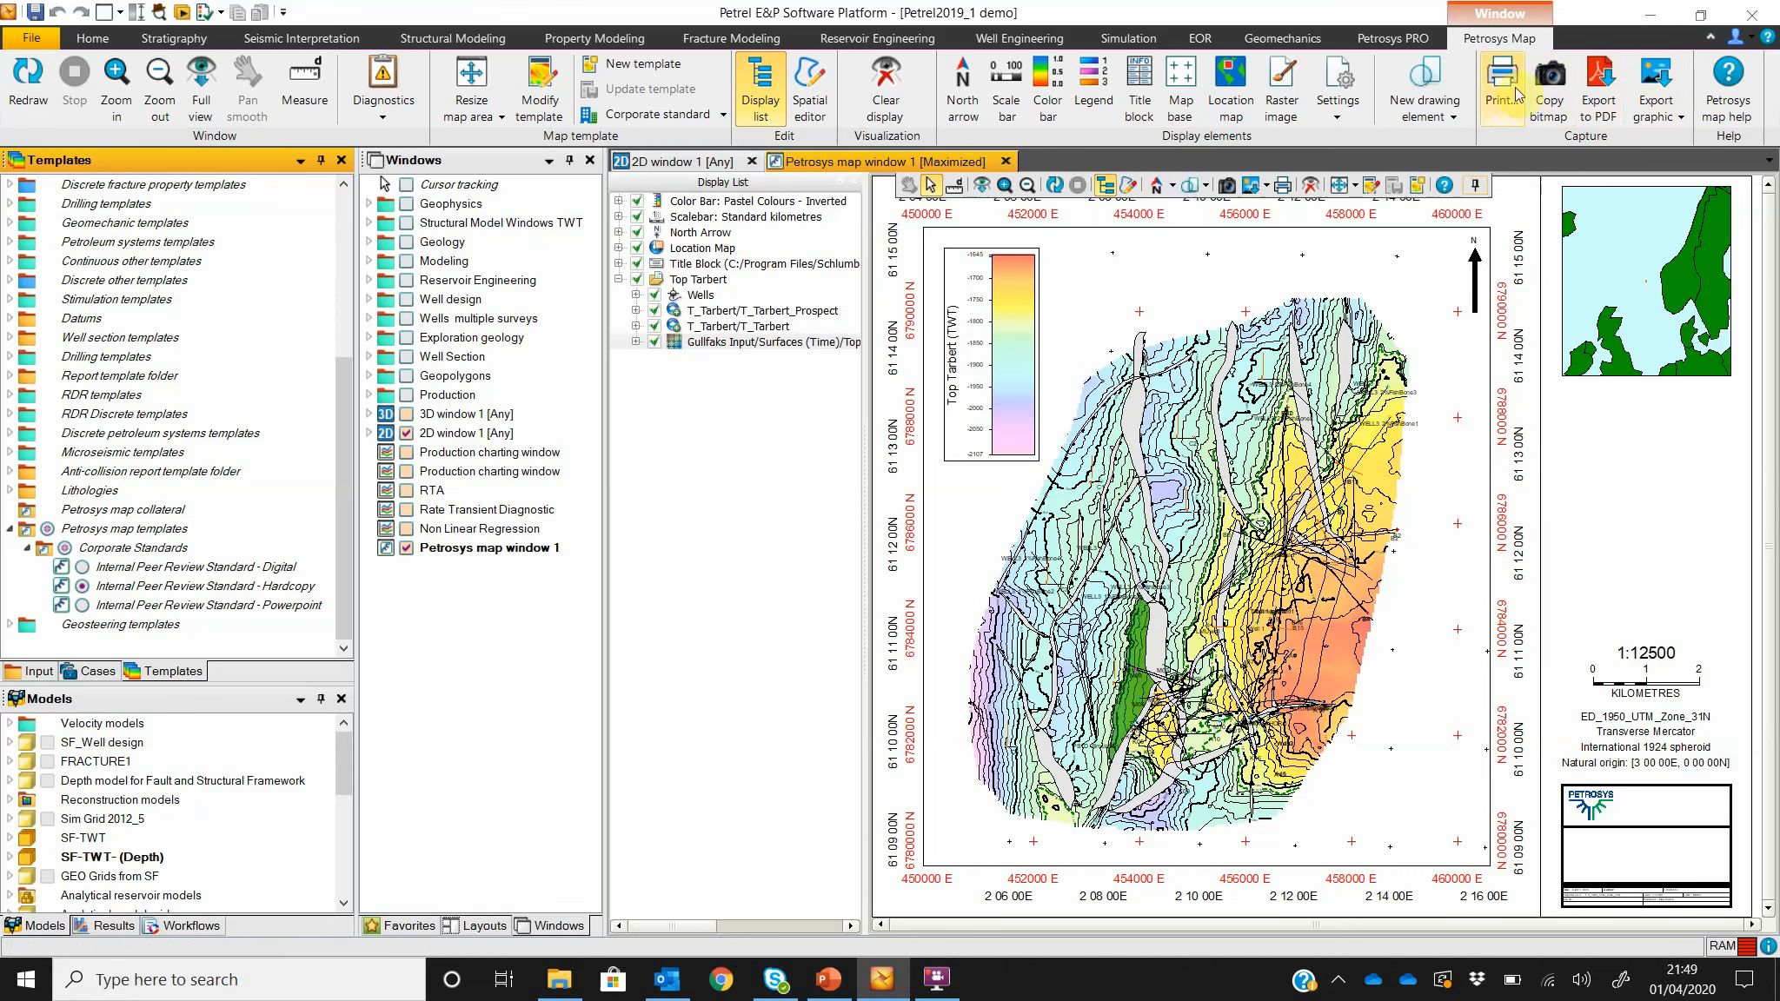
left_click(1659, 99)
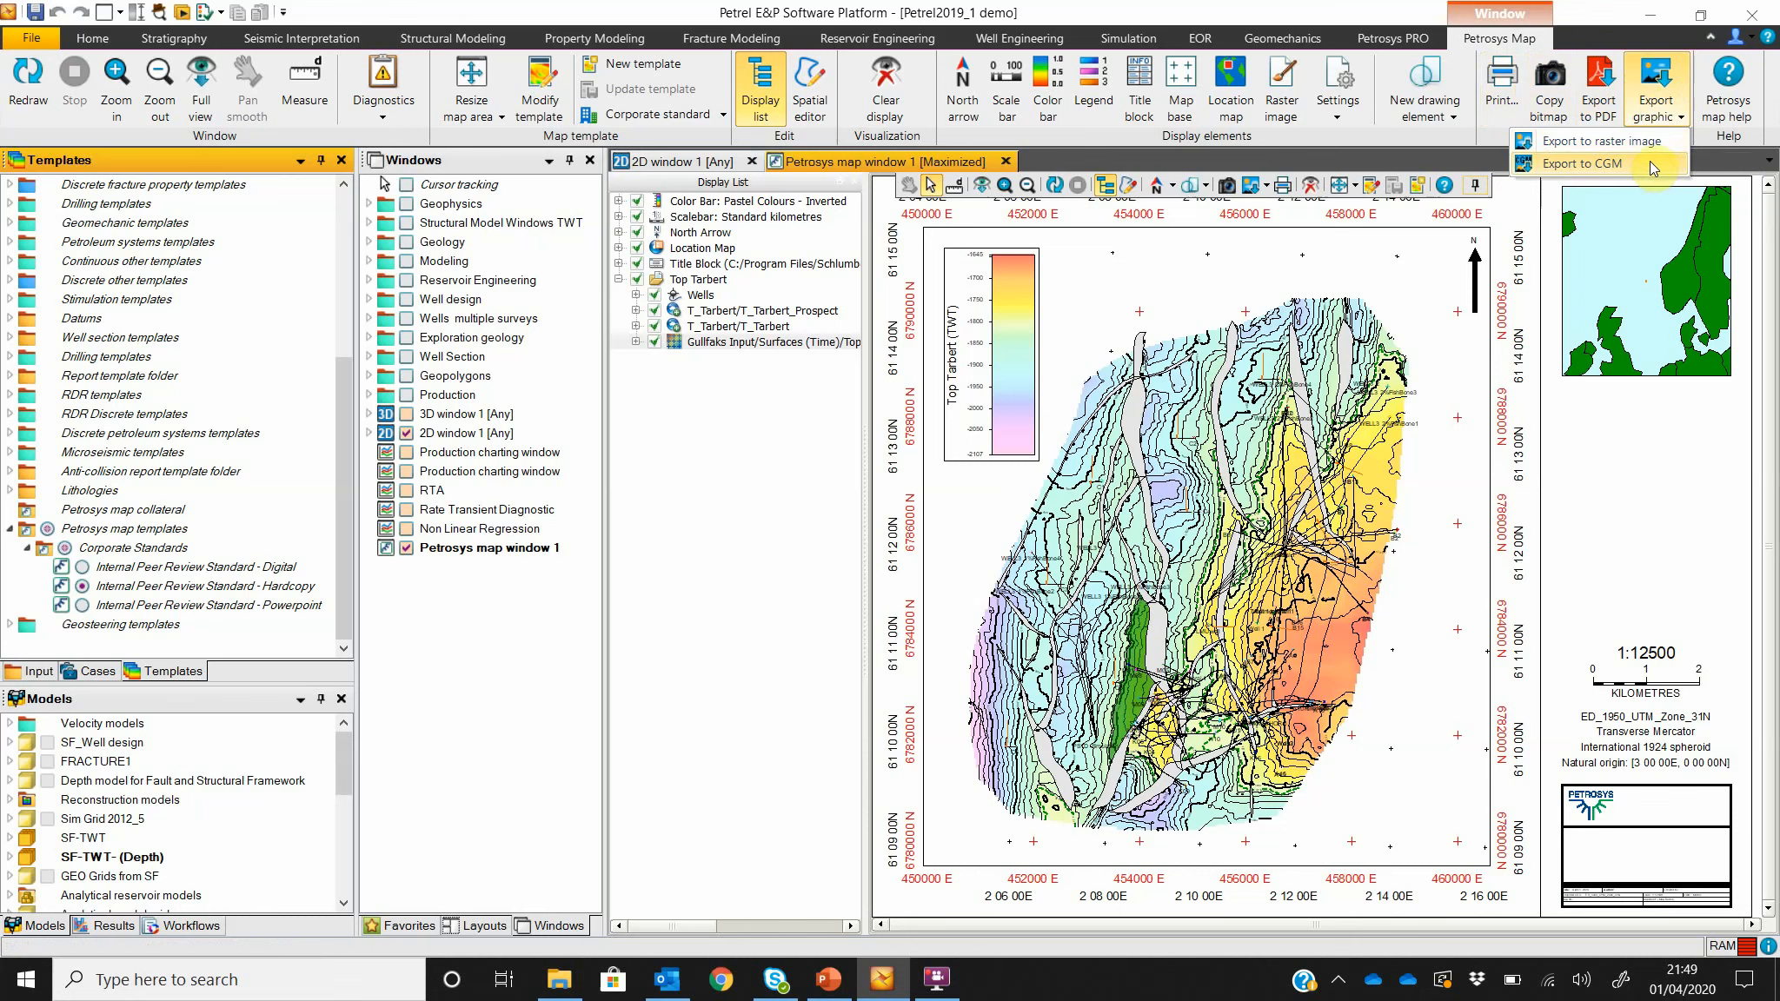
left_click(1656, 86)
Step: Export the entire map to untitled.pdf with the paper size set to Map Size and Fit to page enabled
left_click(1600, 87)
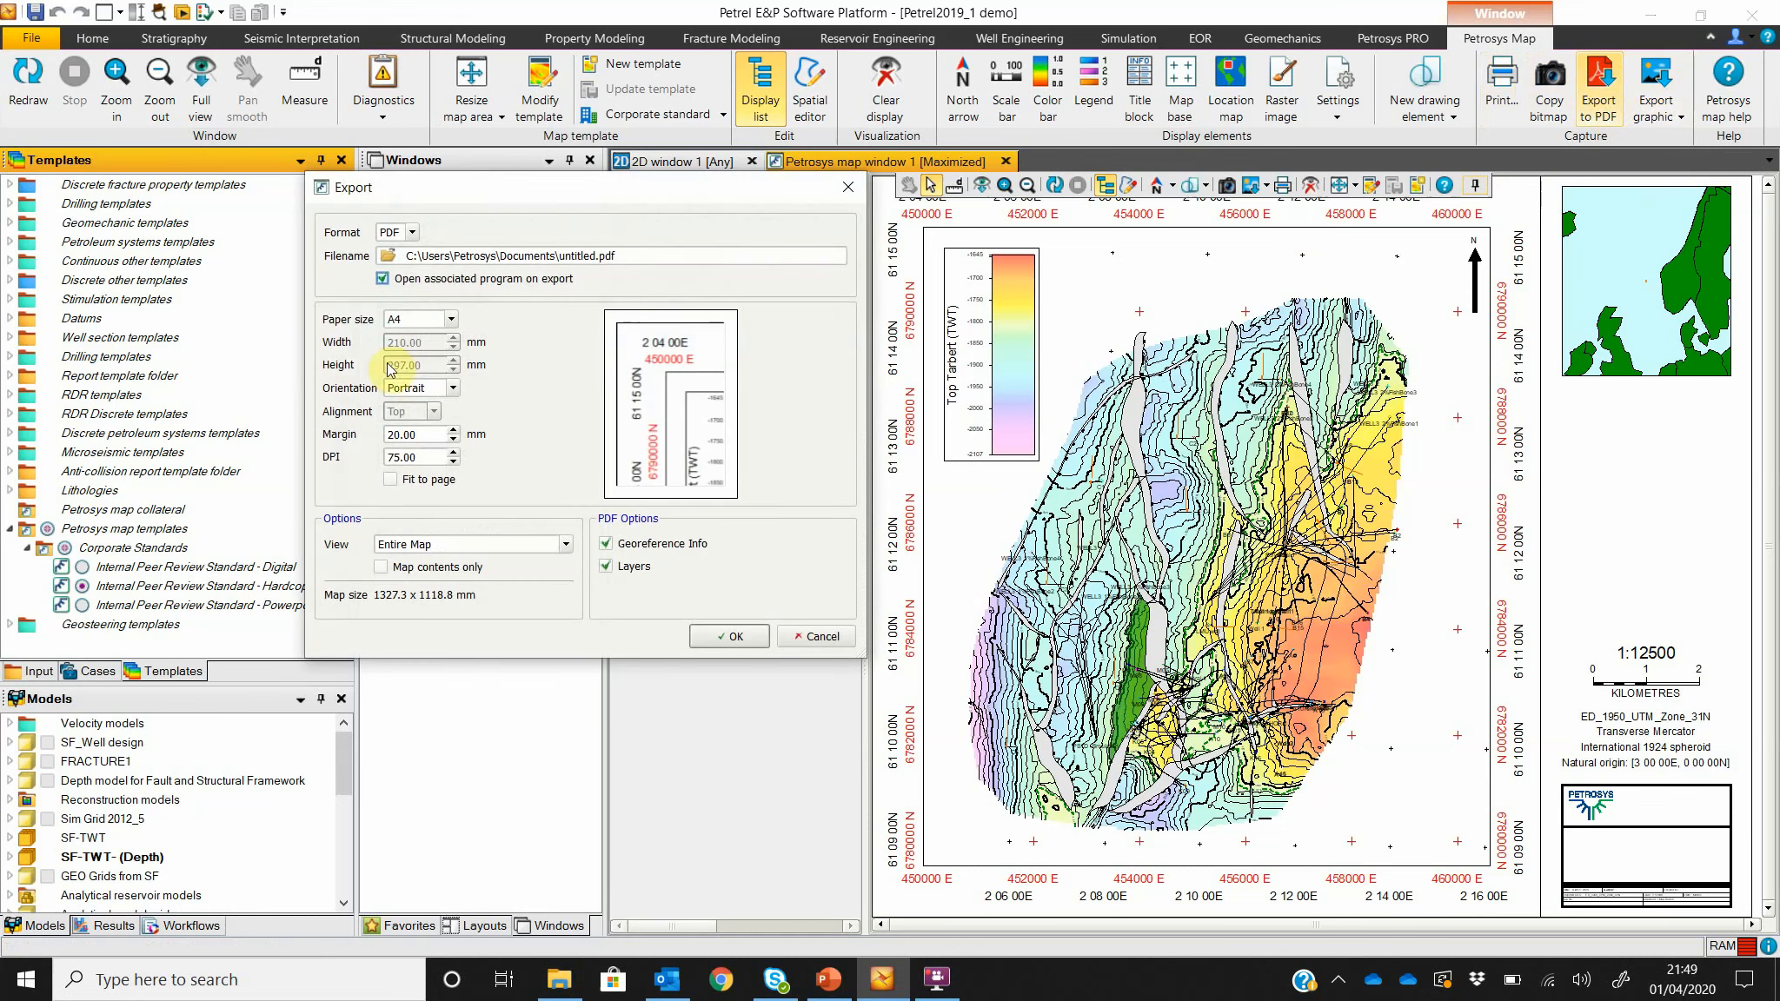
left_click(451, 322)
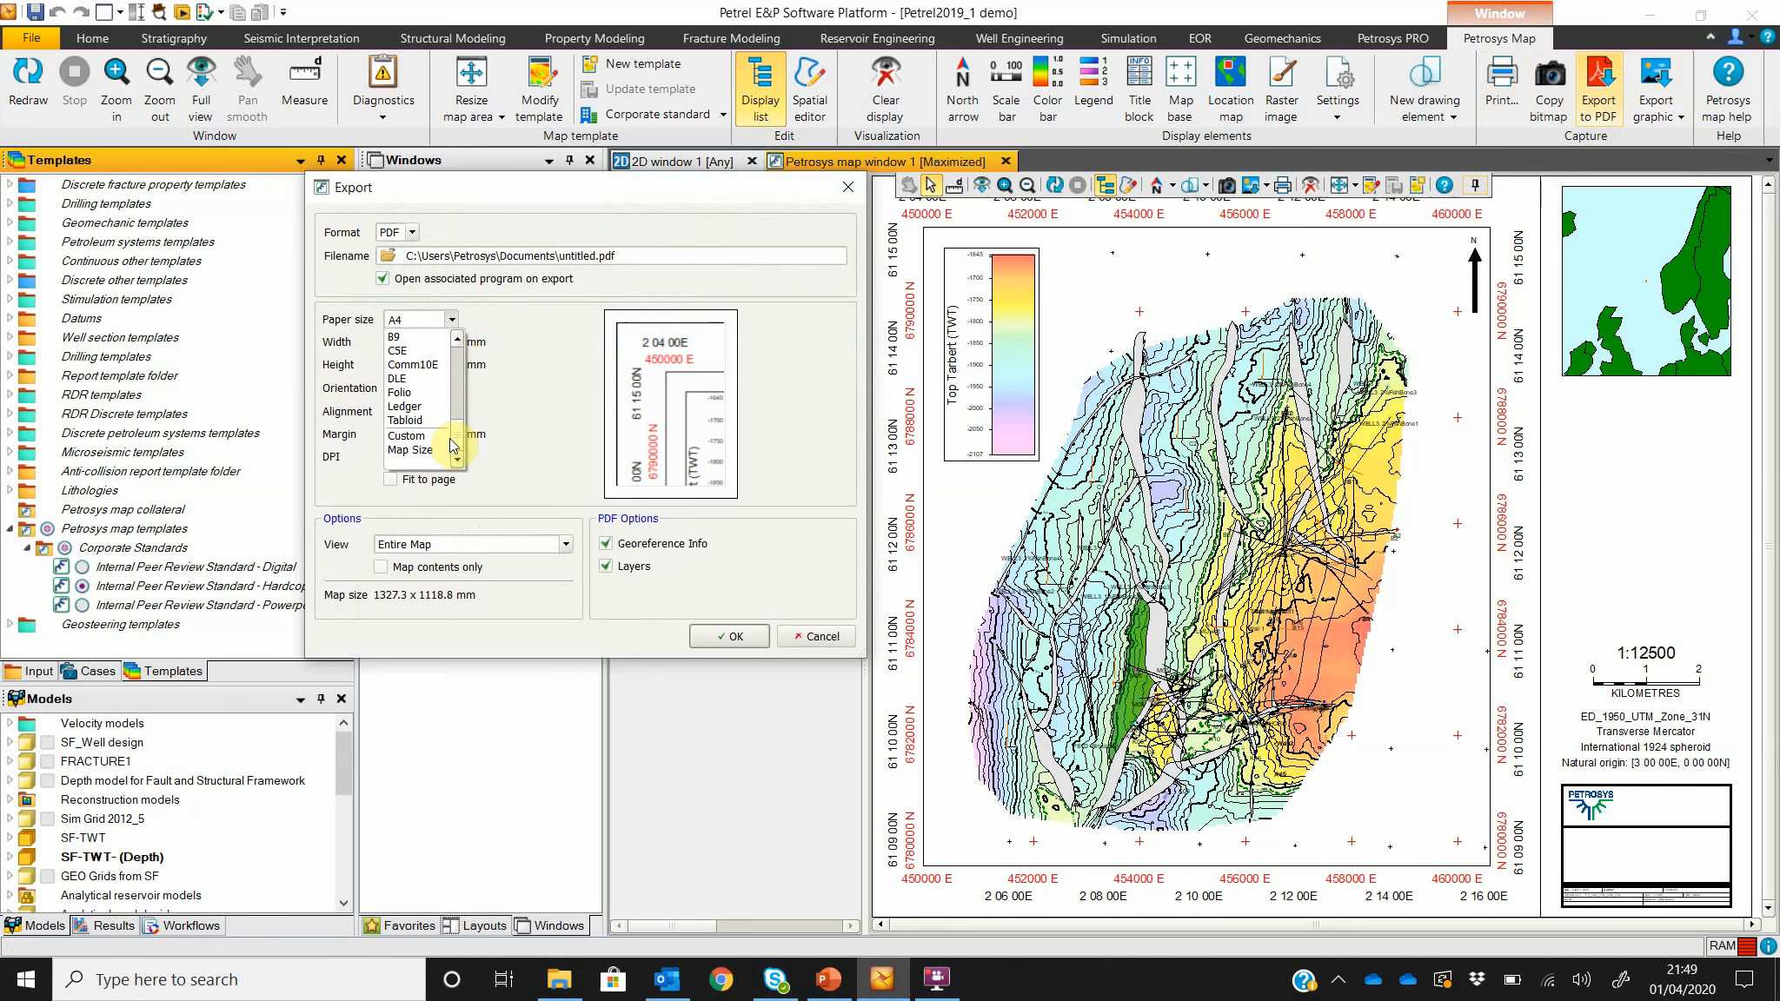
left_click(424, 459)
left_click(430, 479)
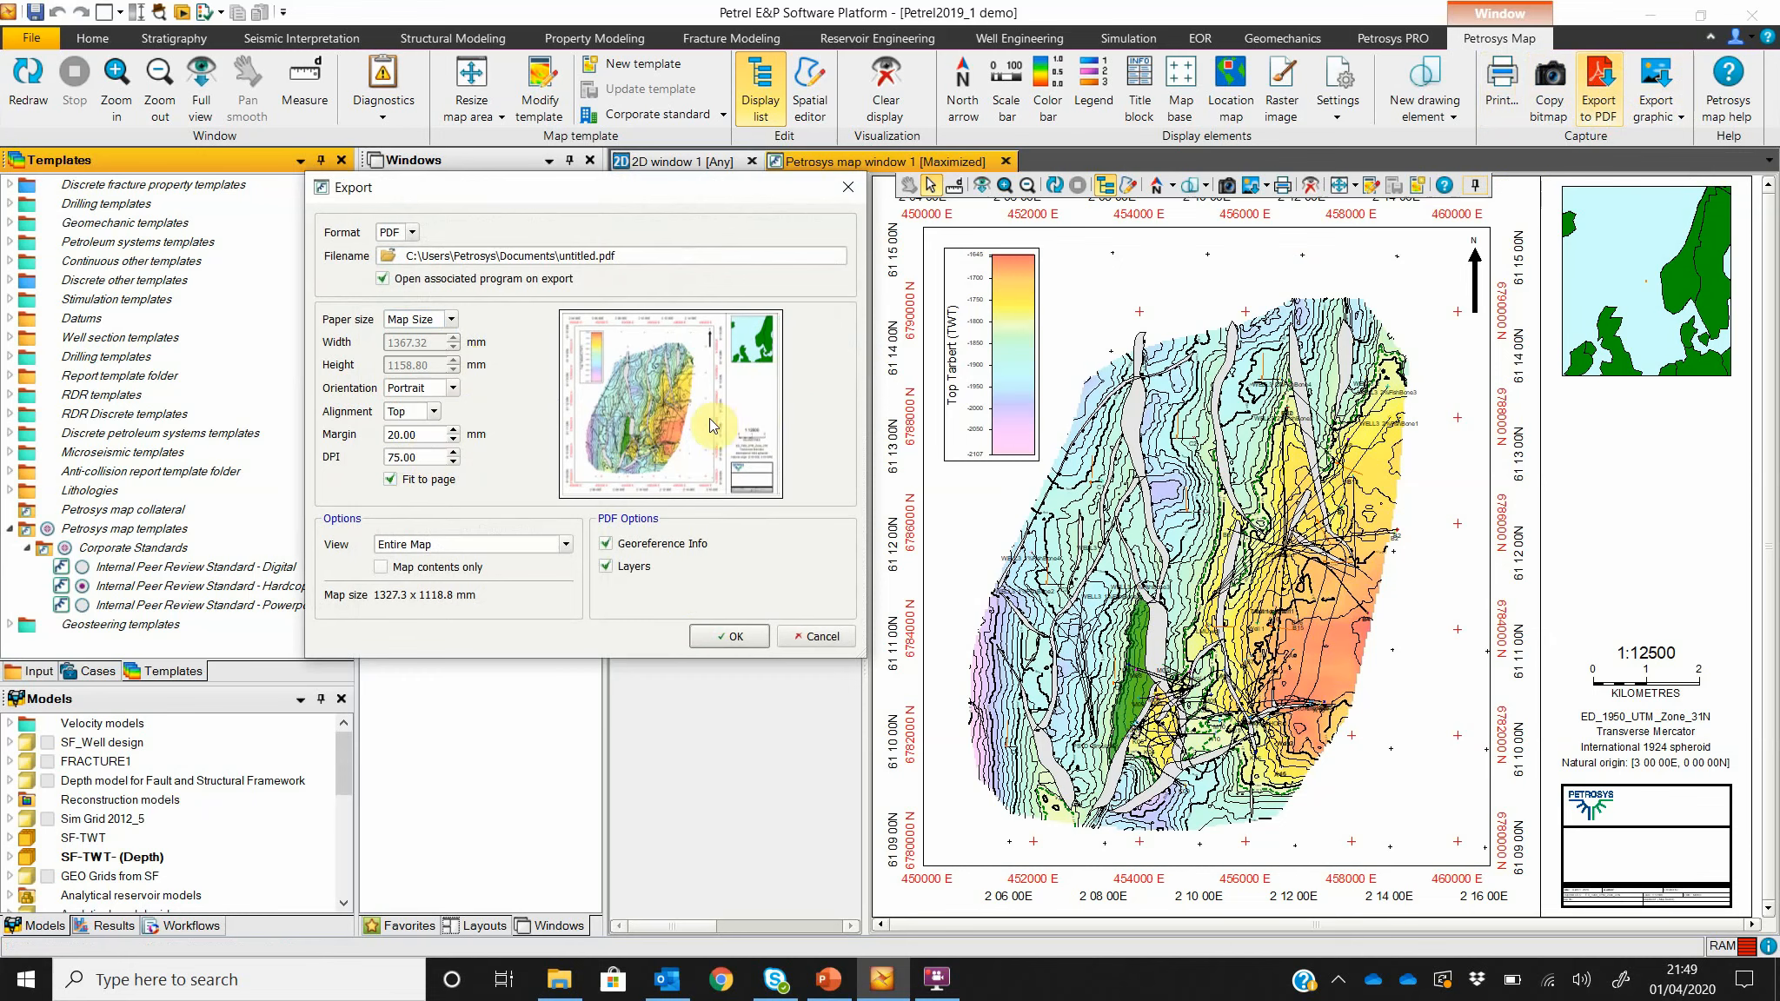
left_click(714, 641)
left_click(635, 450)
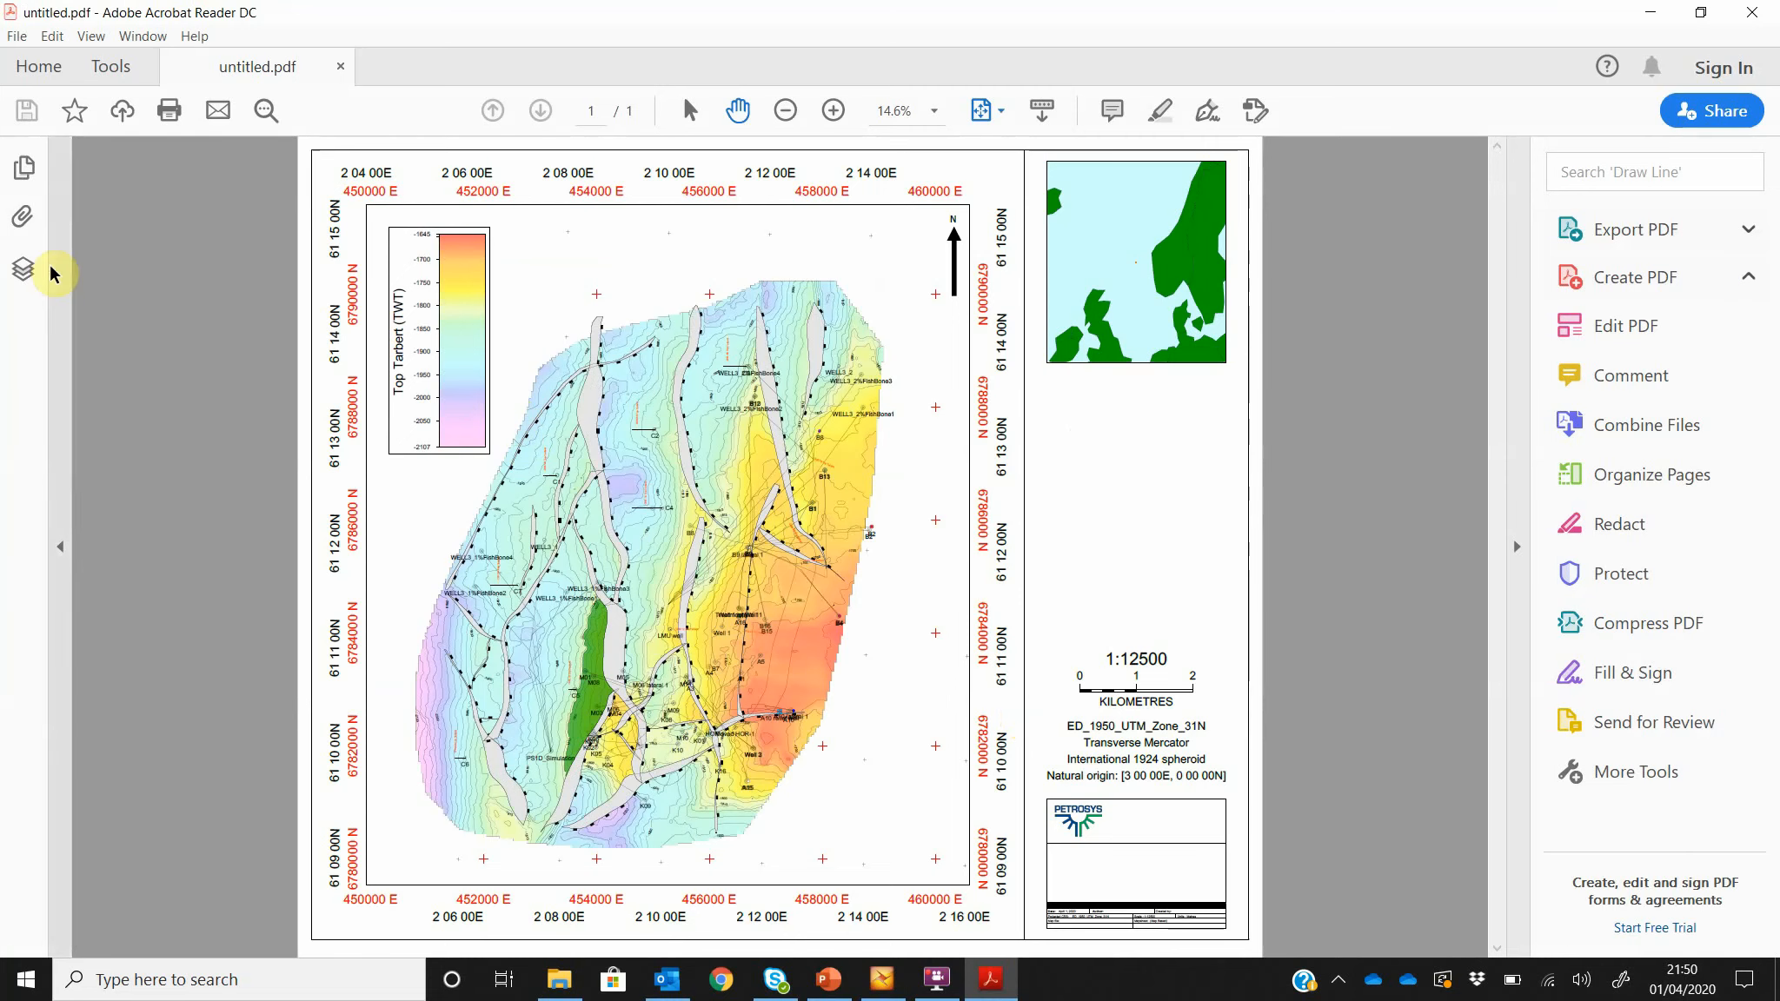
Step: In Adobe Acrobat Reader, show the exported map's layers and toggle the Top Tarbert group off and back on
left_click(22, 269)
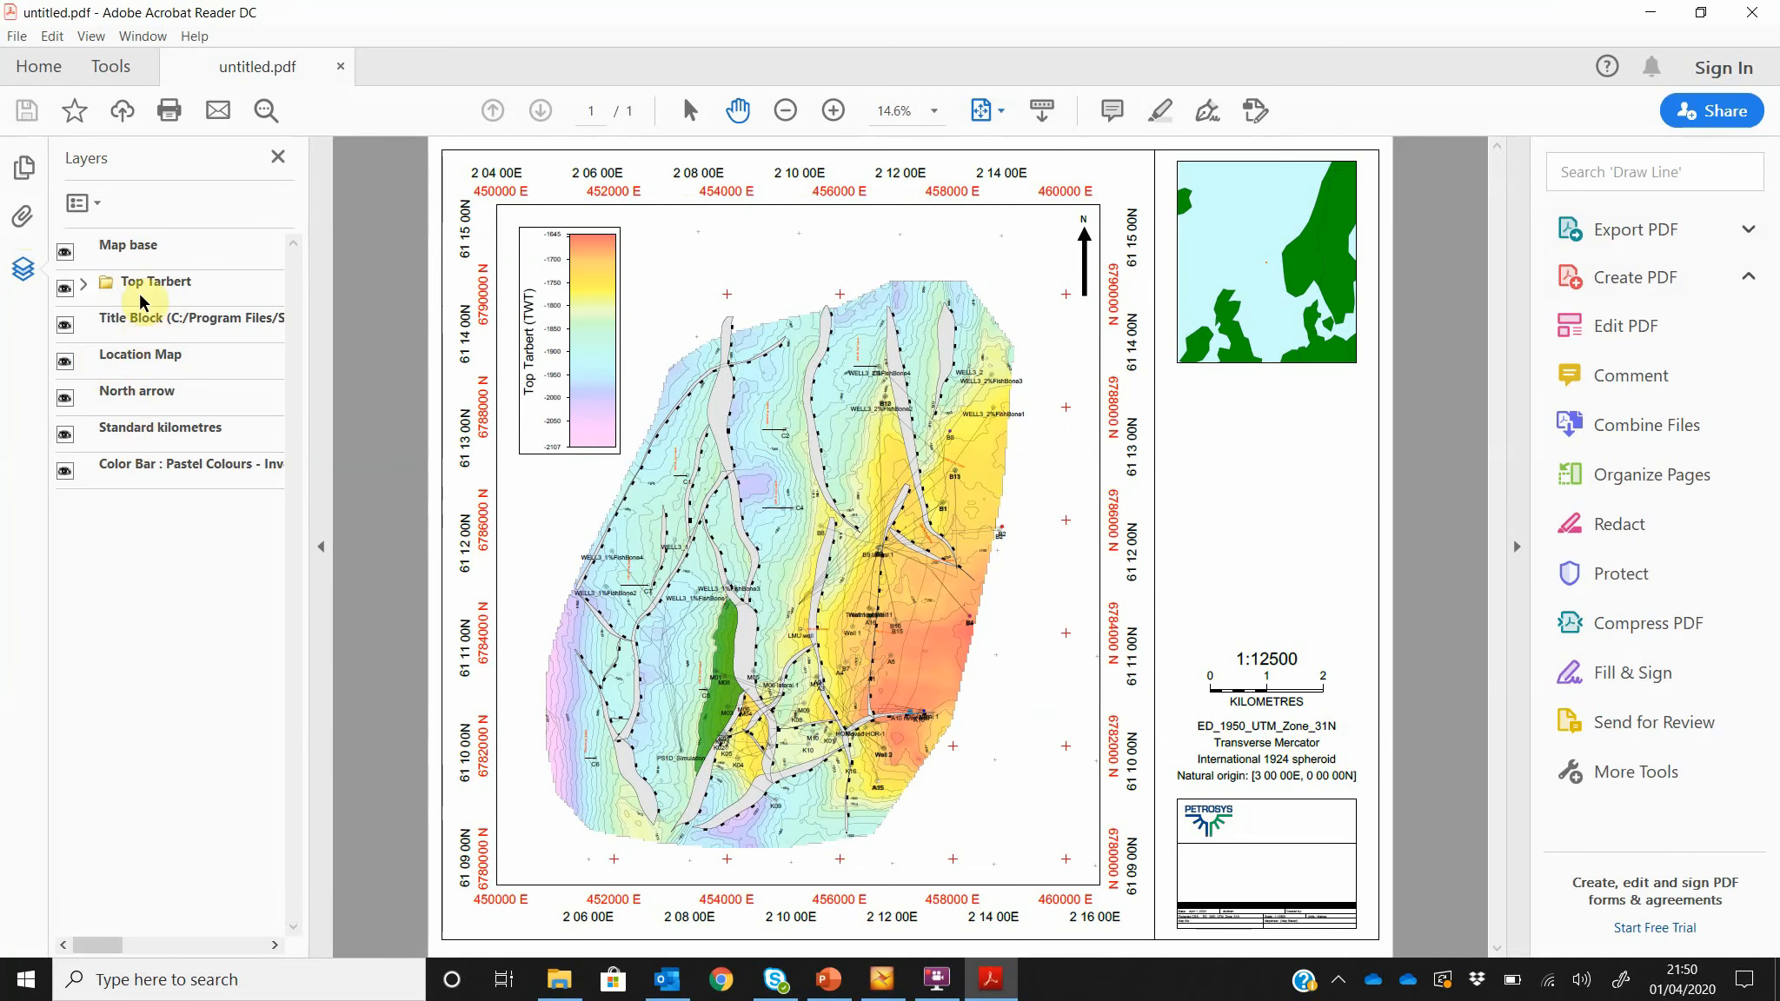
left_click(66, 288)
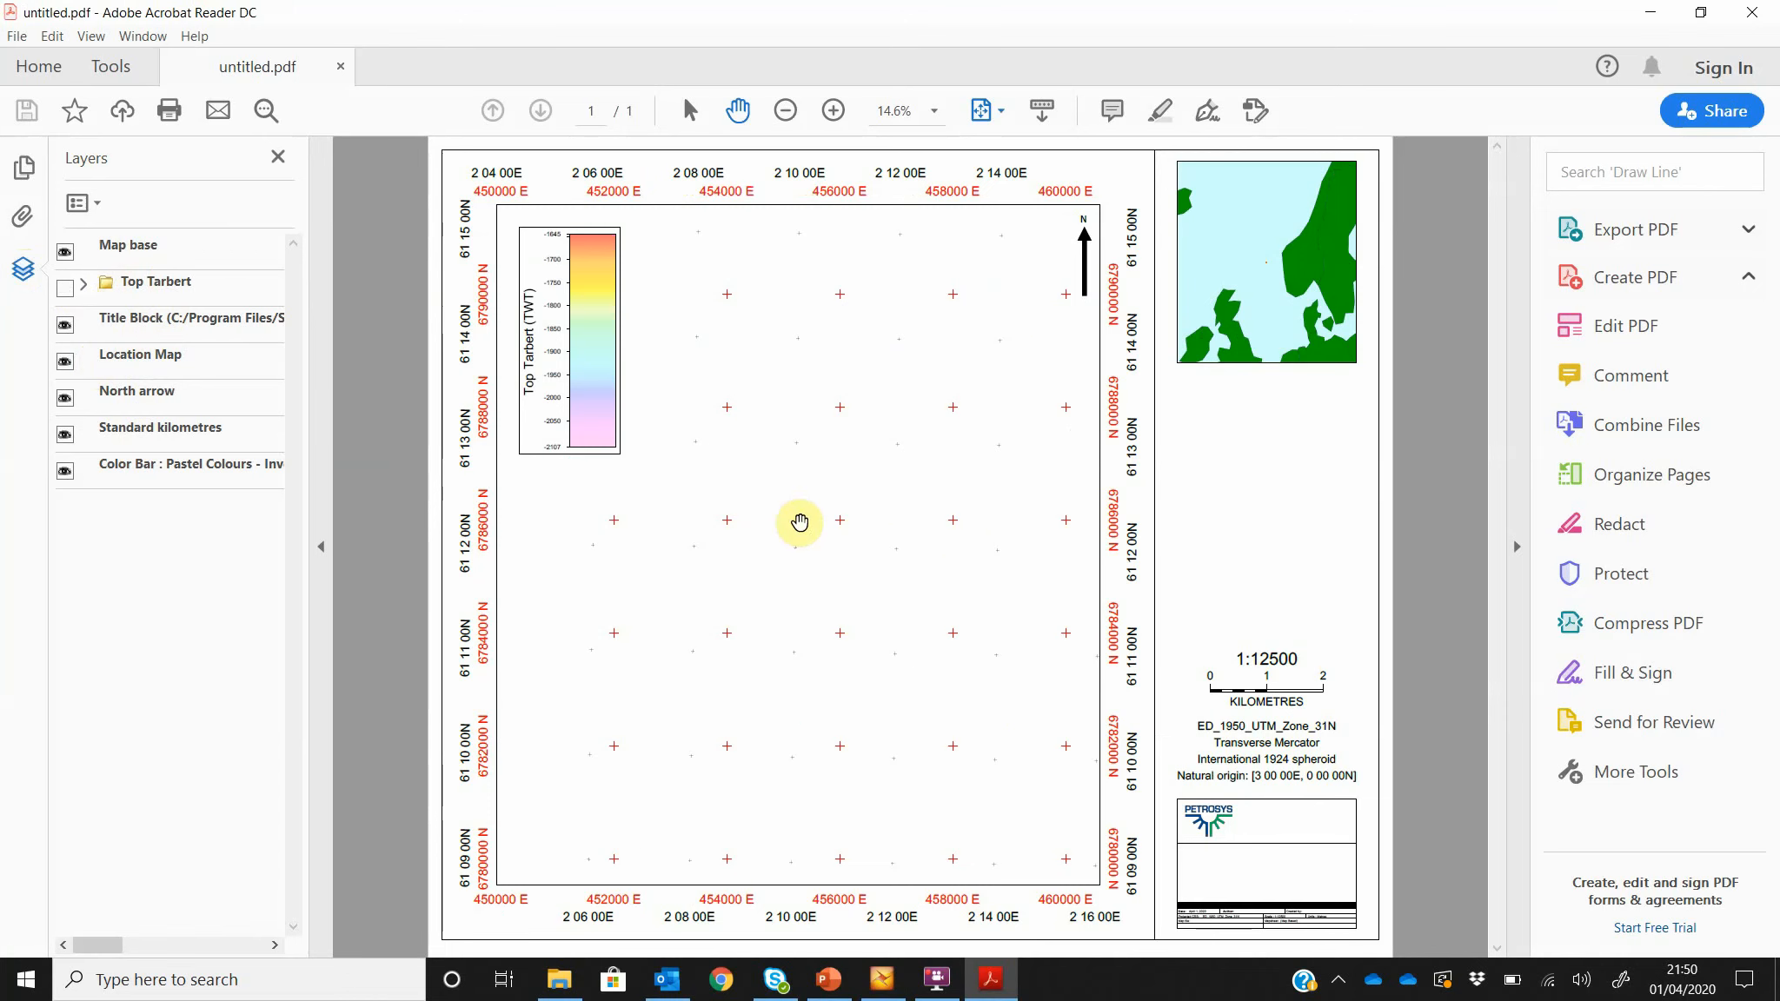
left_click(66, 287)
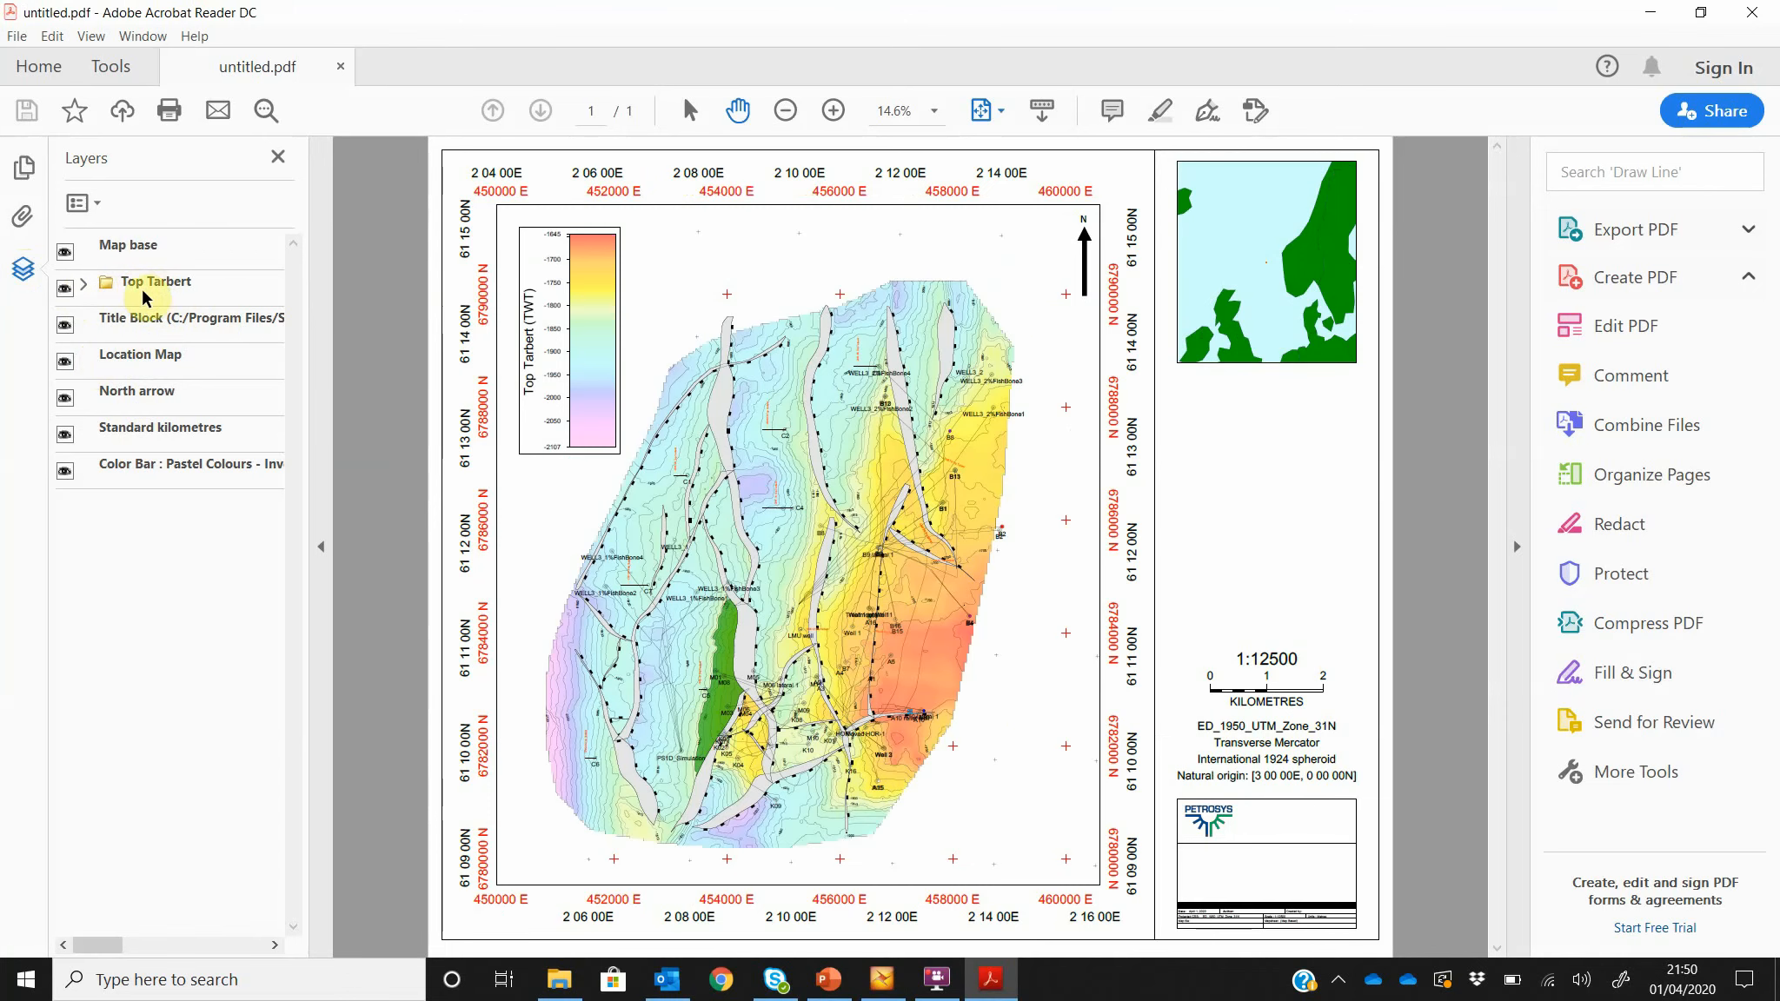
Step: Expand the Top Tarbert group, hide its Wells layer, and toggle the T_Tarbert_Prospect and Gullfaks surface layers off and back on
left_click(84, 285)
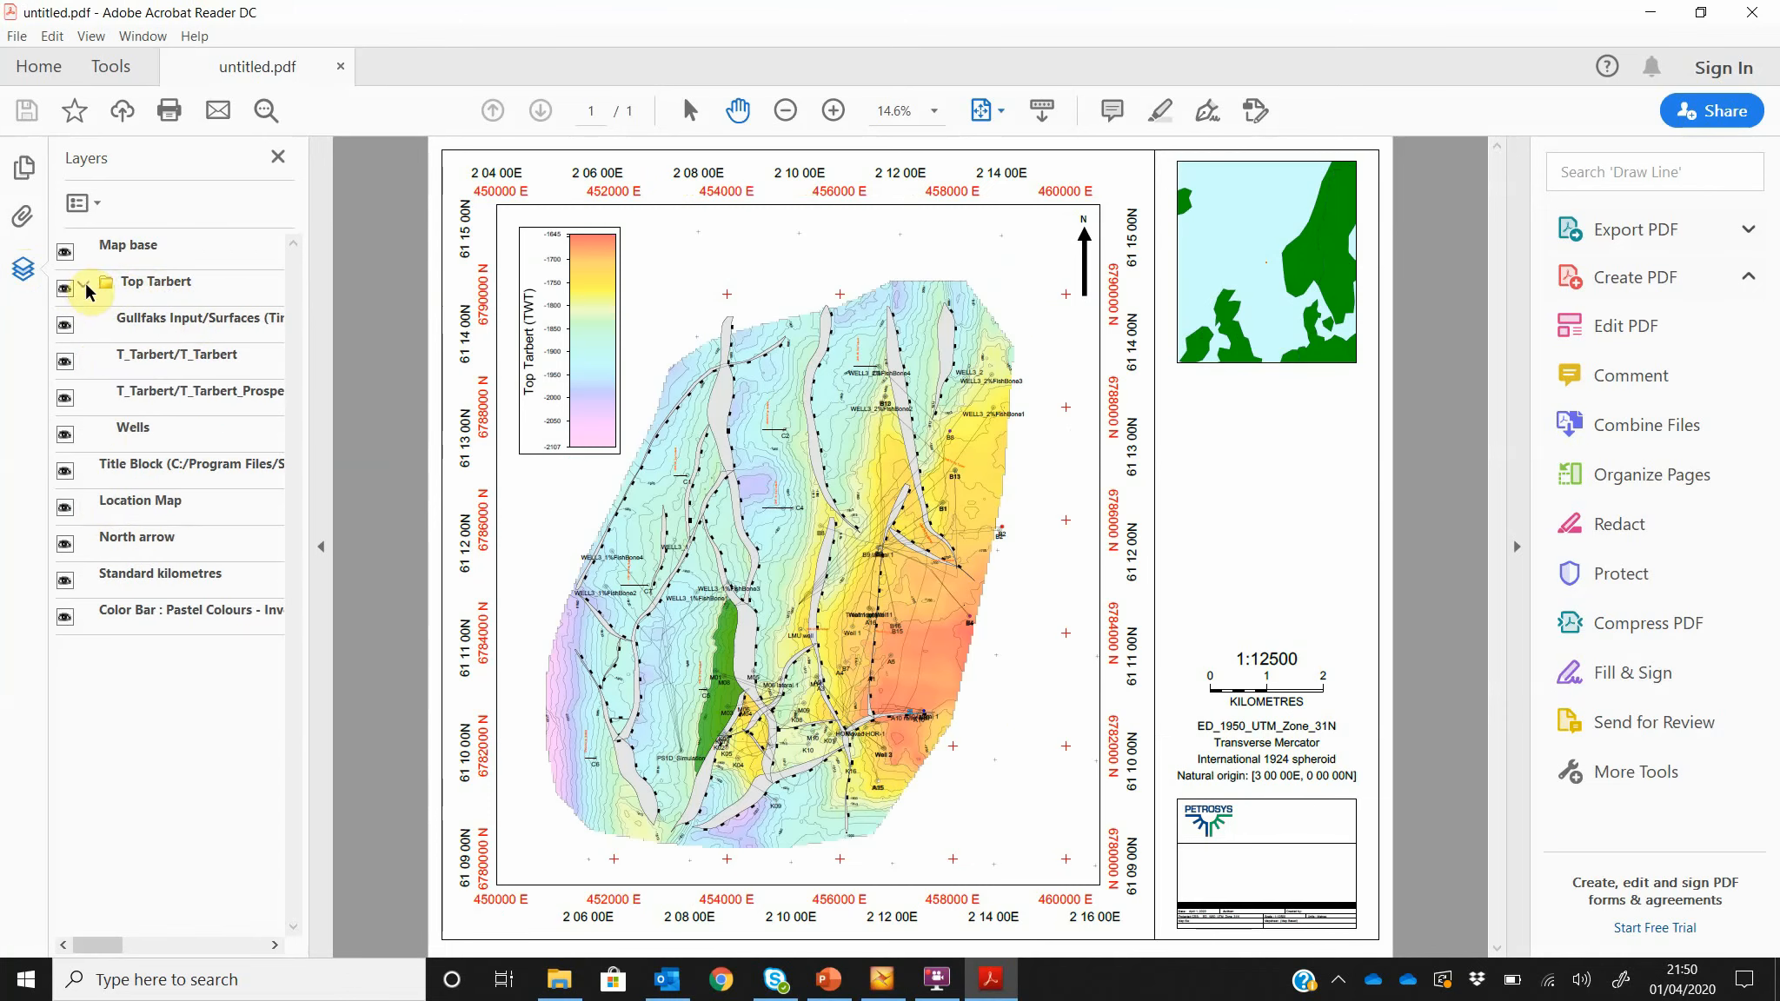
left_click(67, 435)
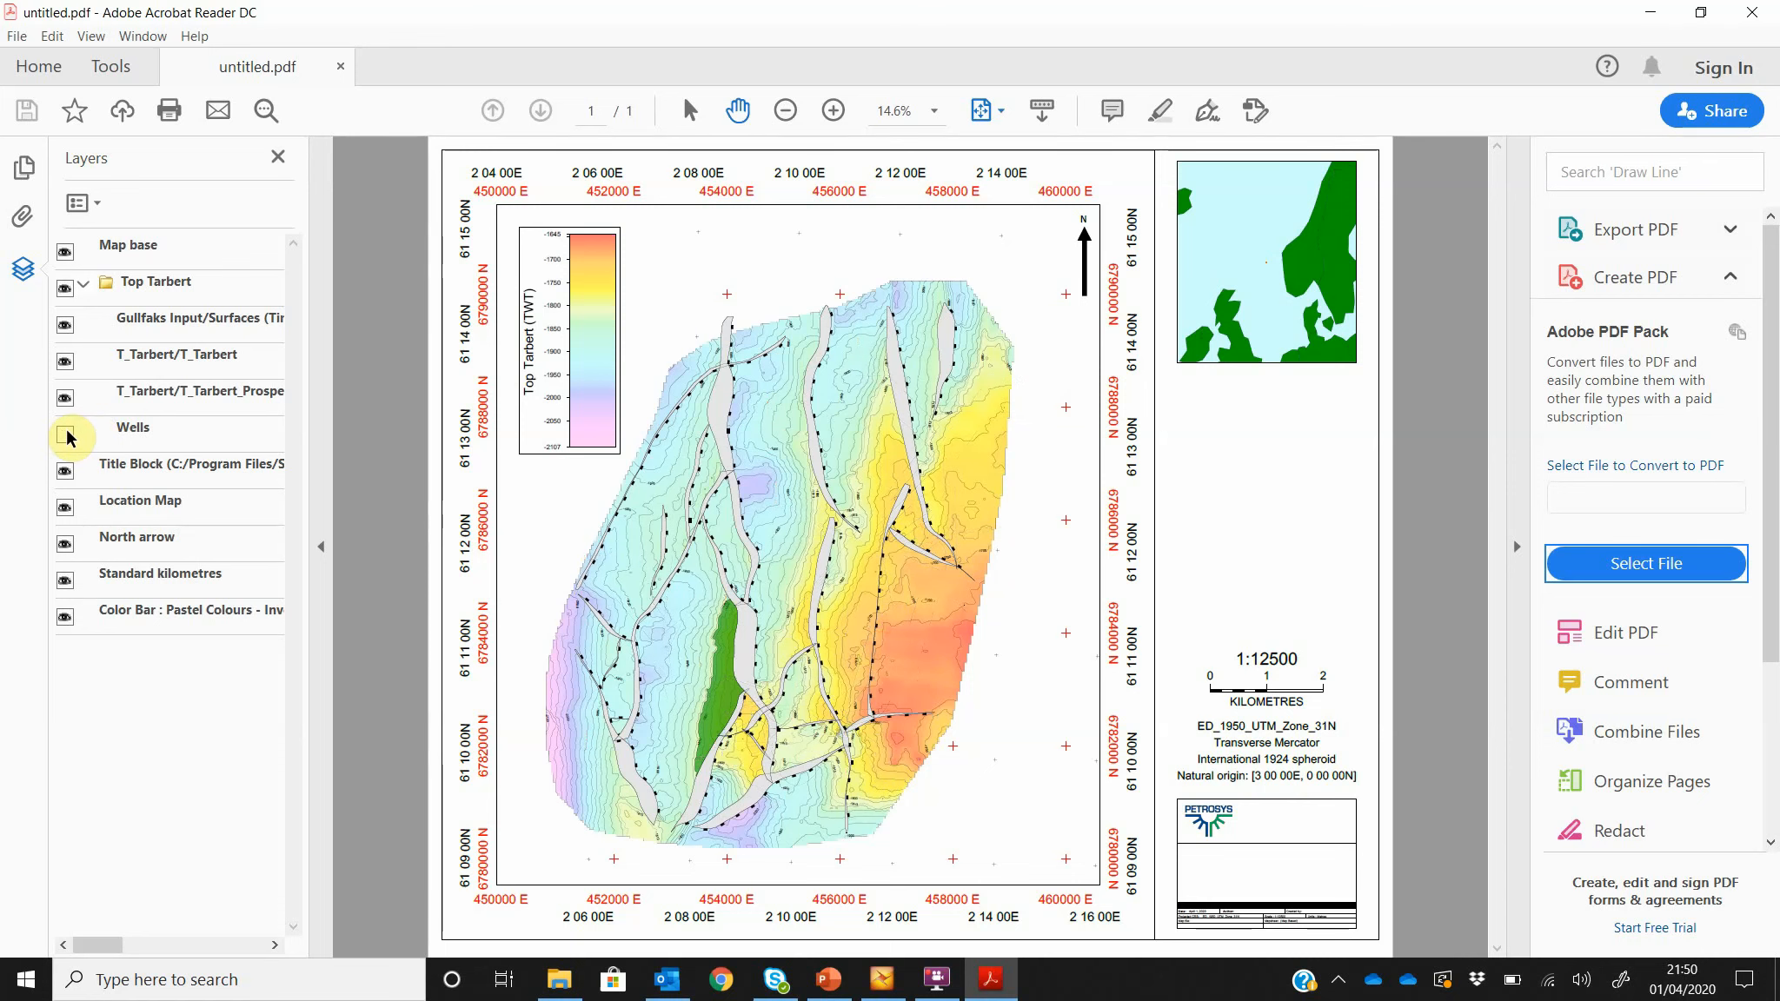
left_click(67, 400)
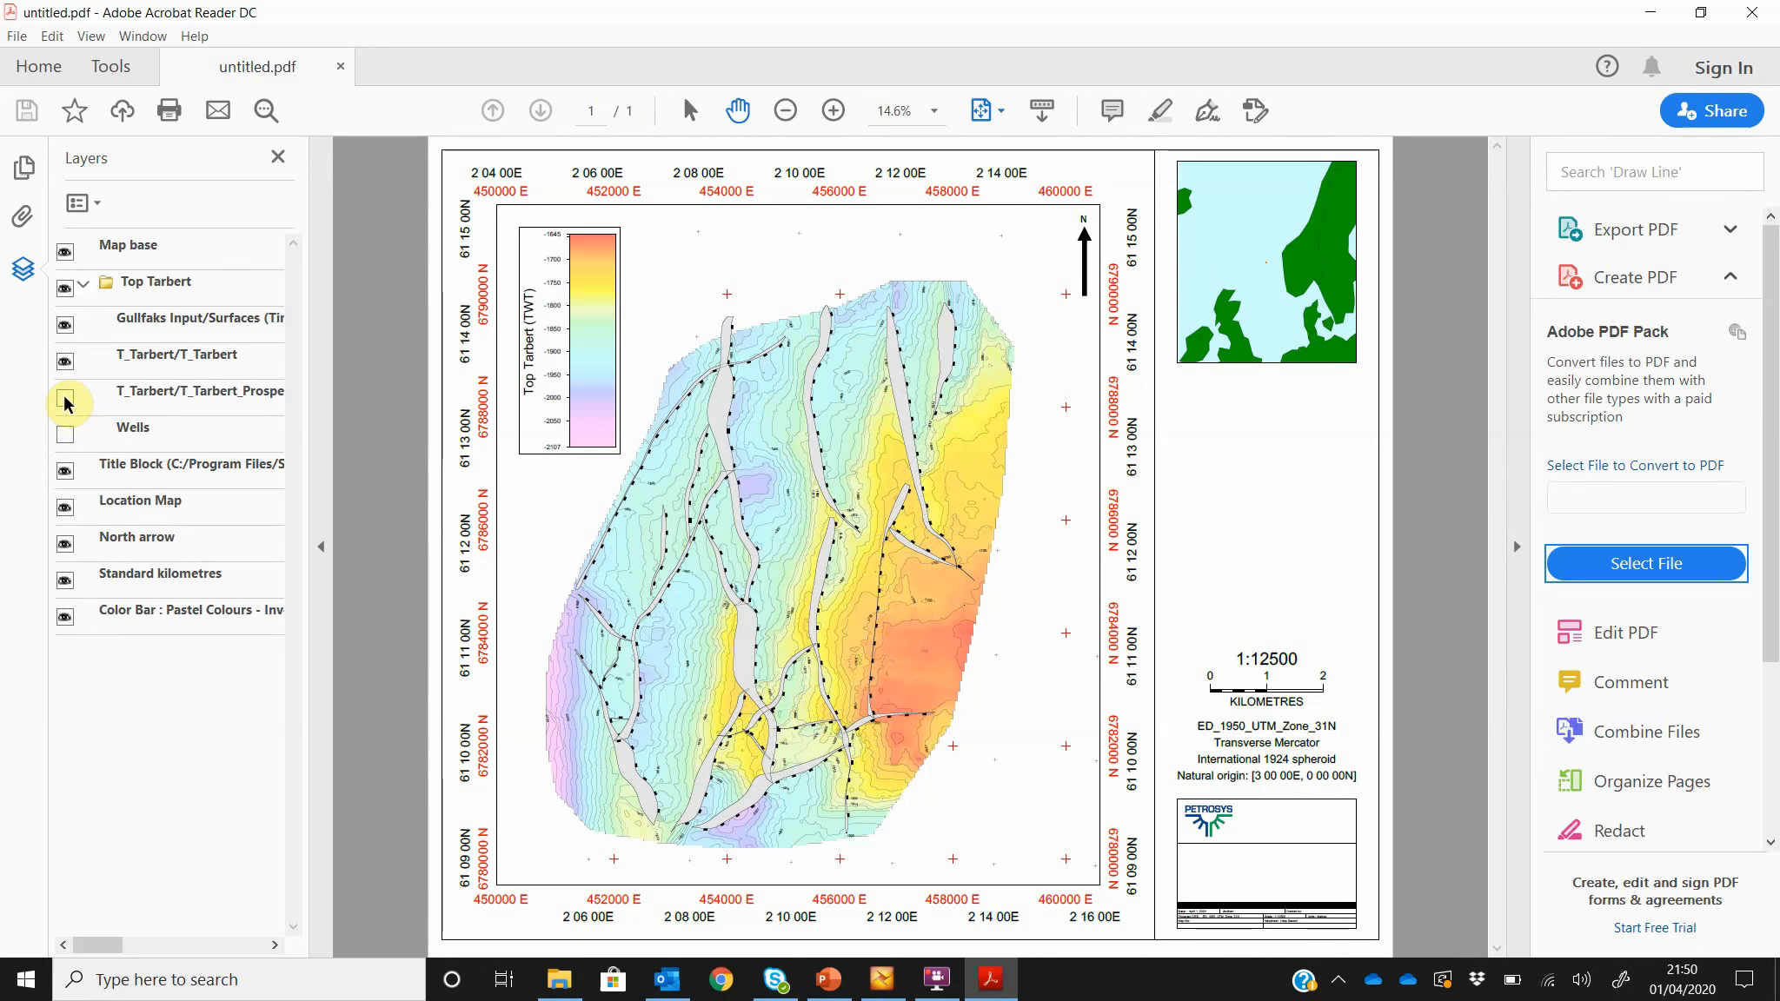
left_click(67, 400)
left_click(66, 327)
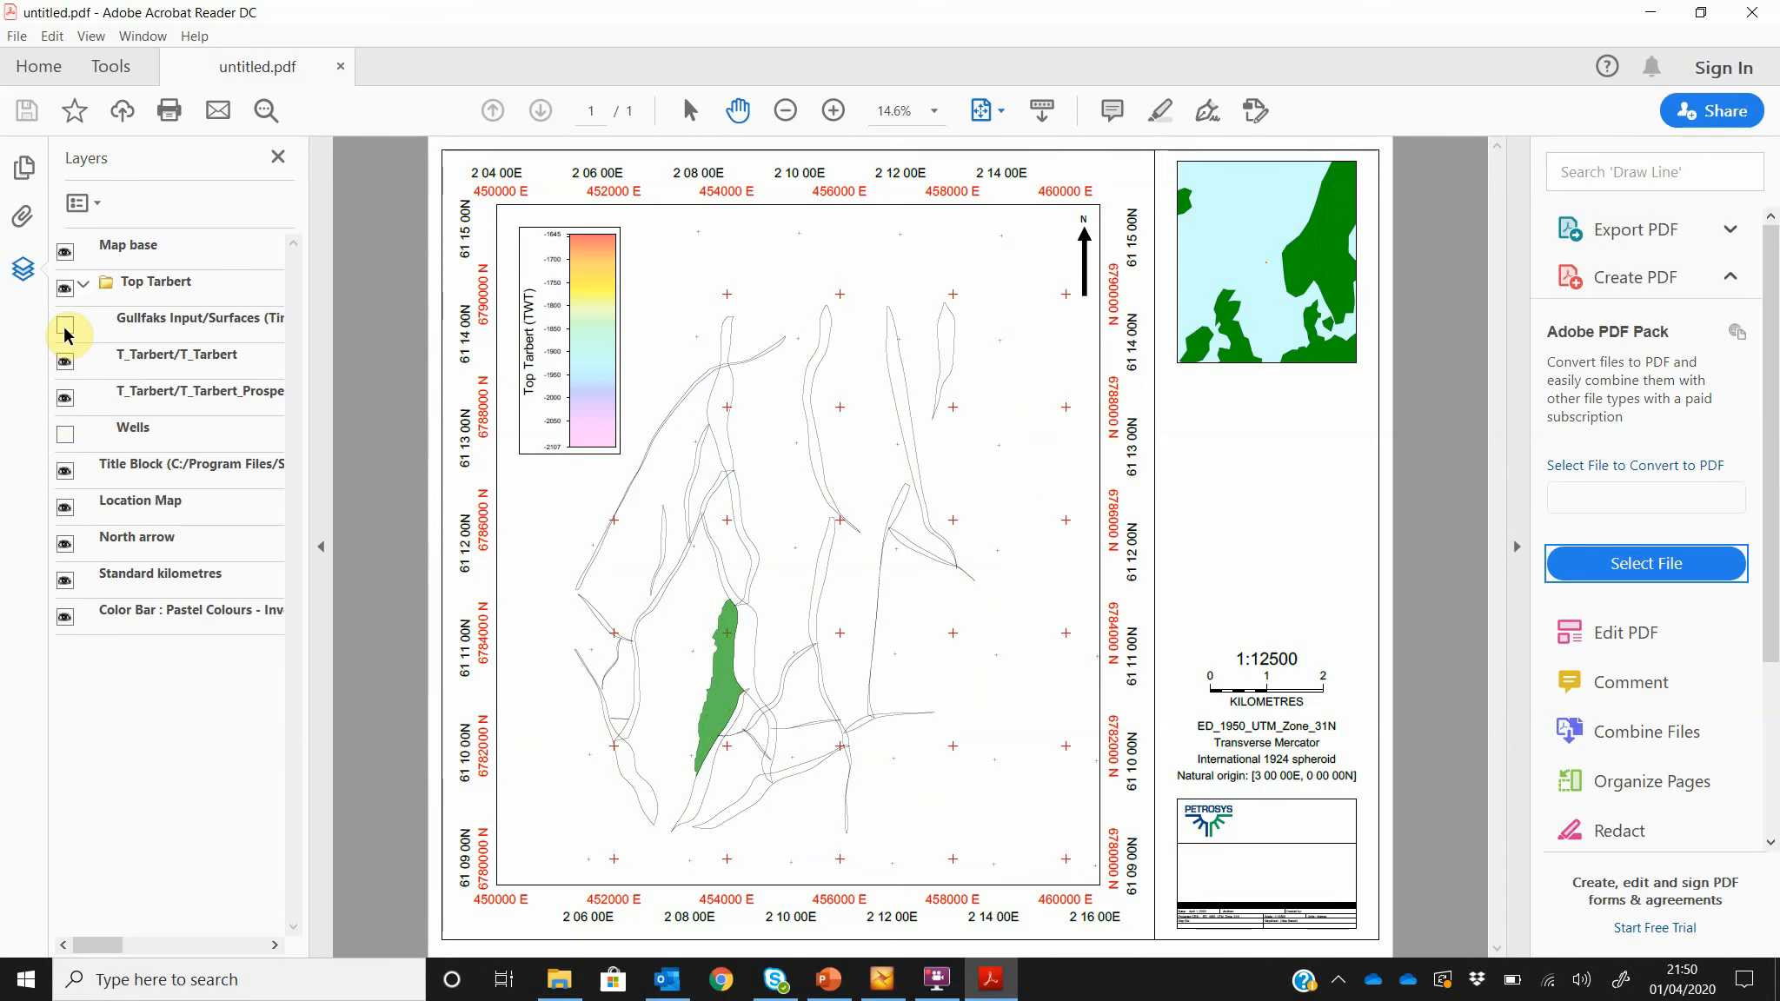
left_click(65, 327)
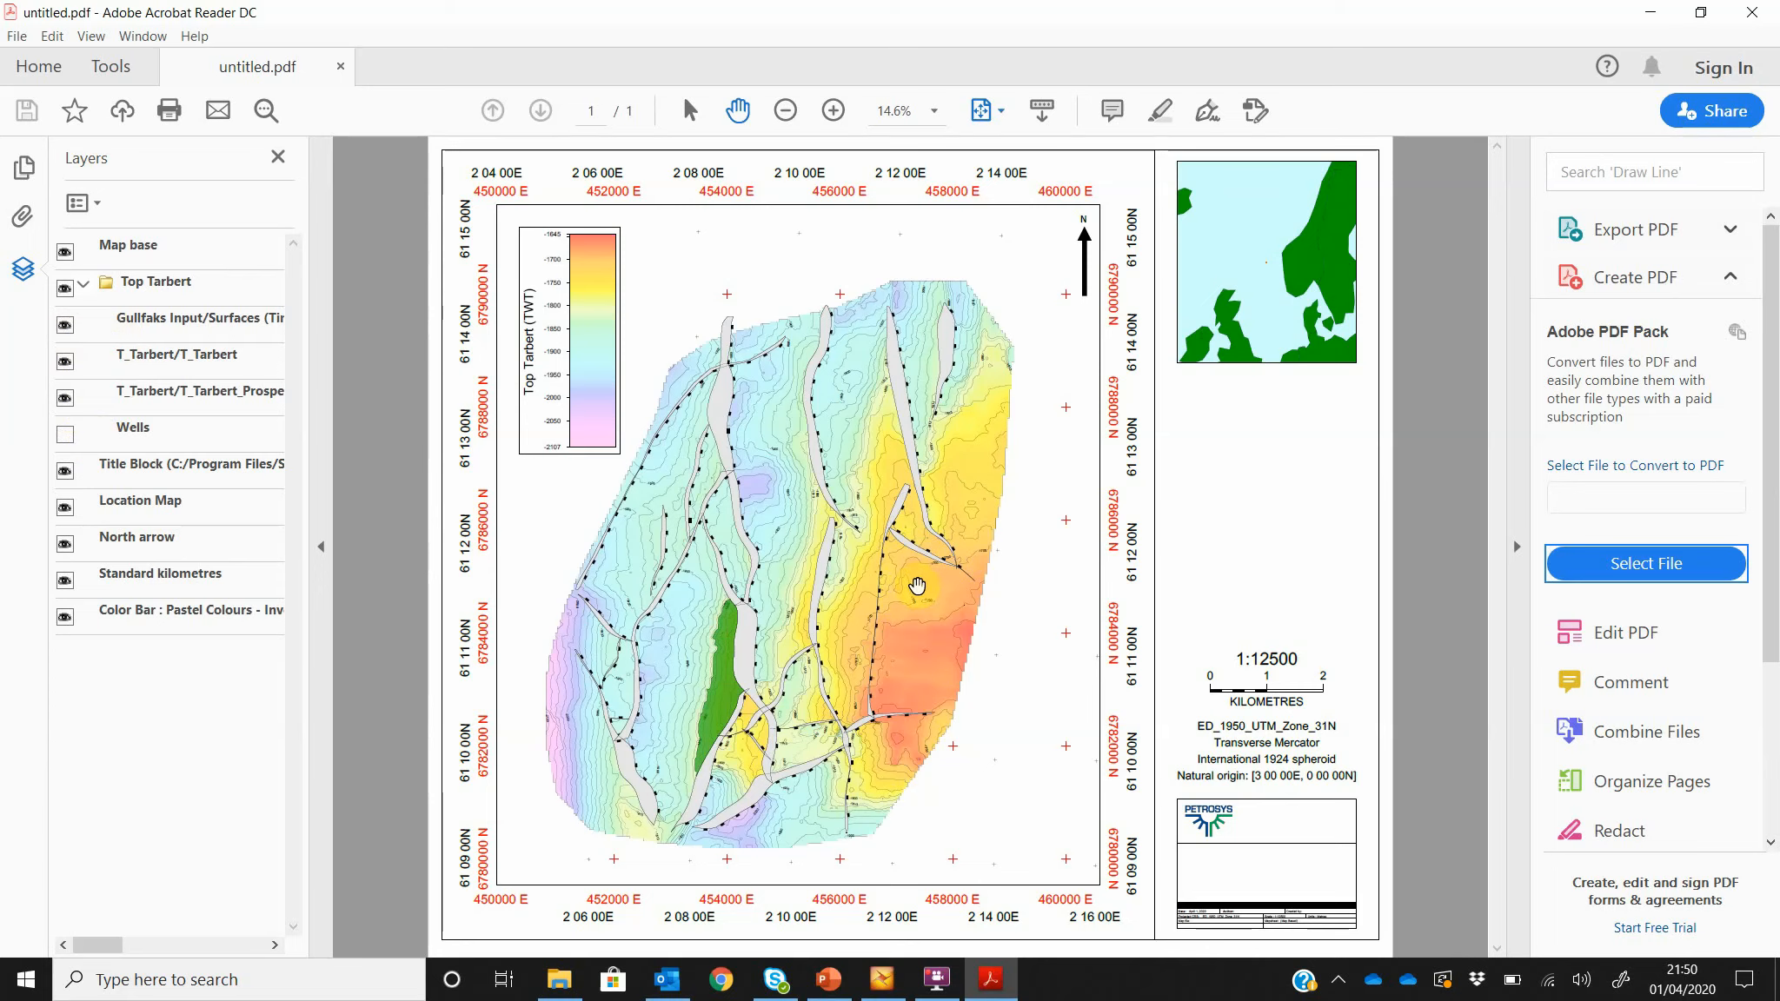
Step: Turn the Wells layer back on and examine the labels and contour lines around well C4 up close
scroll(790, 460, "up", 5)
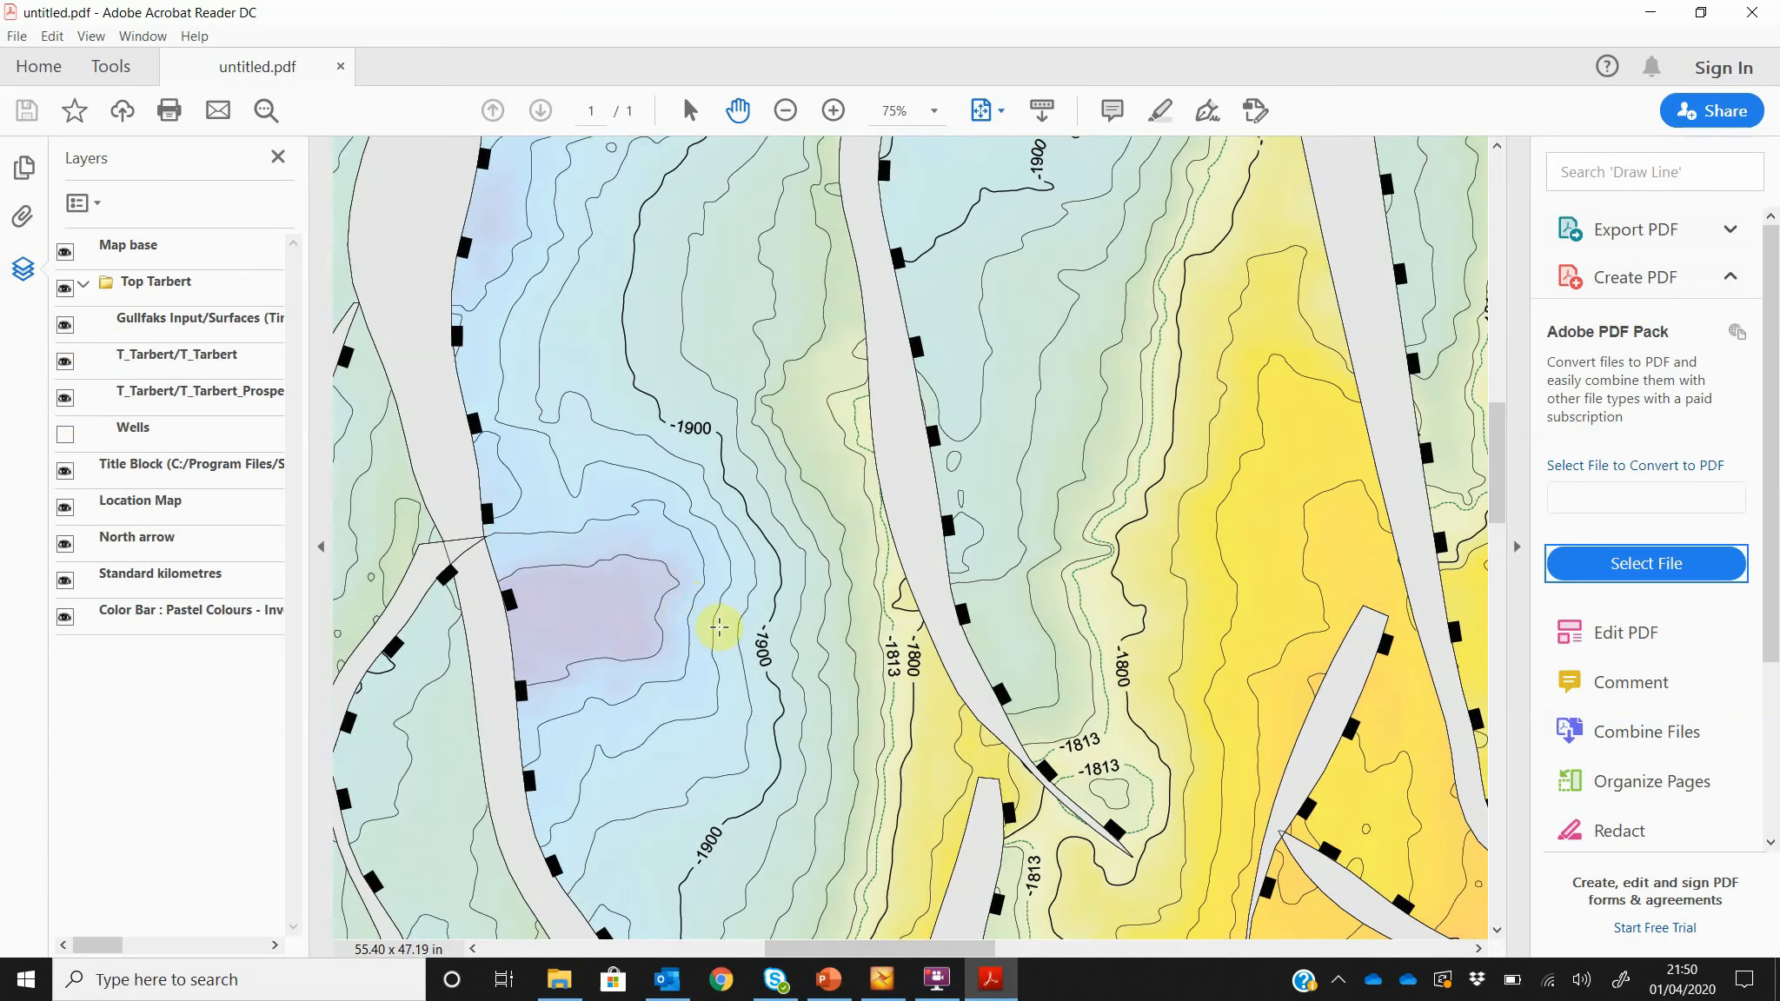
scroll(733, 661, "up", 3)
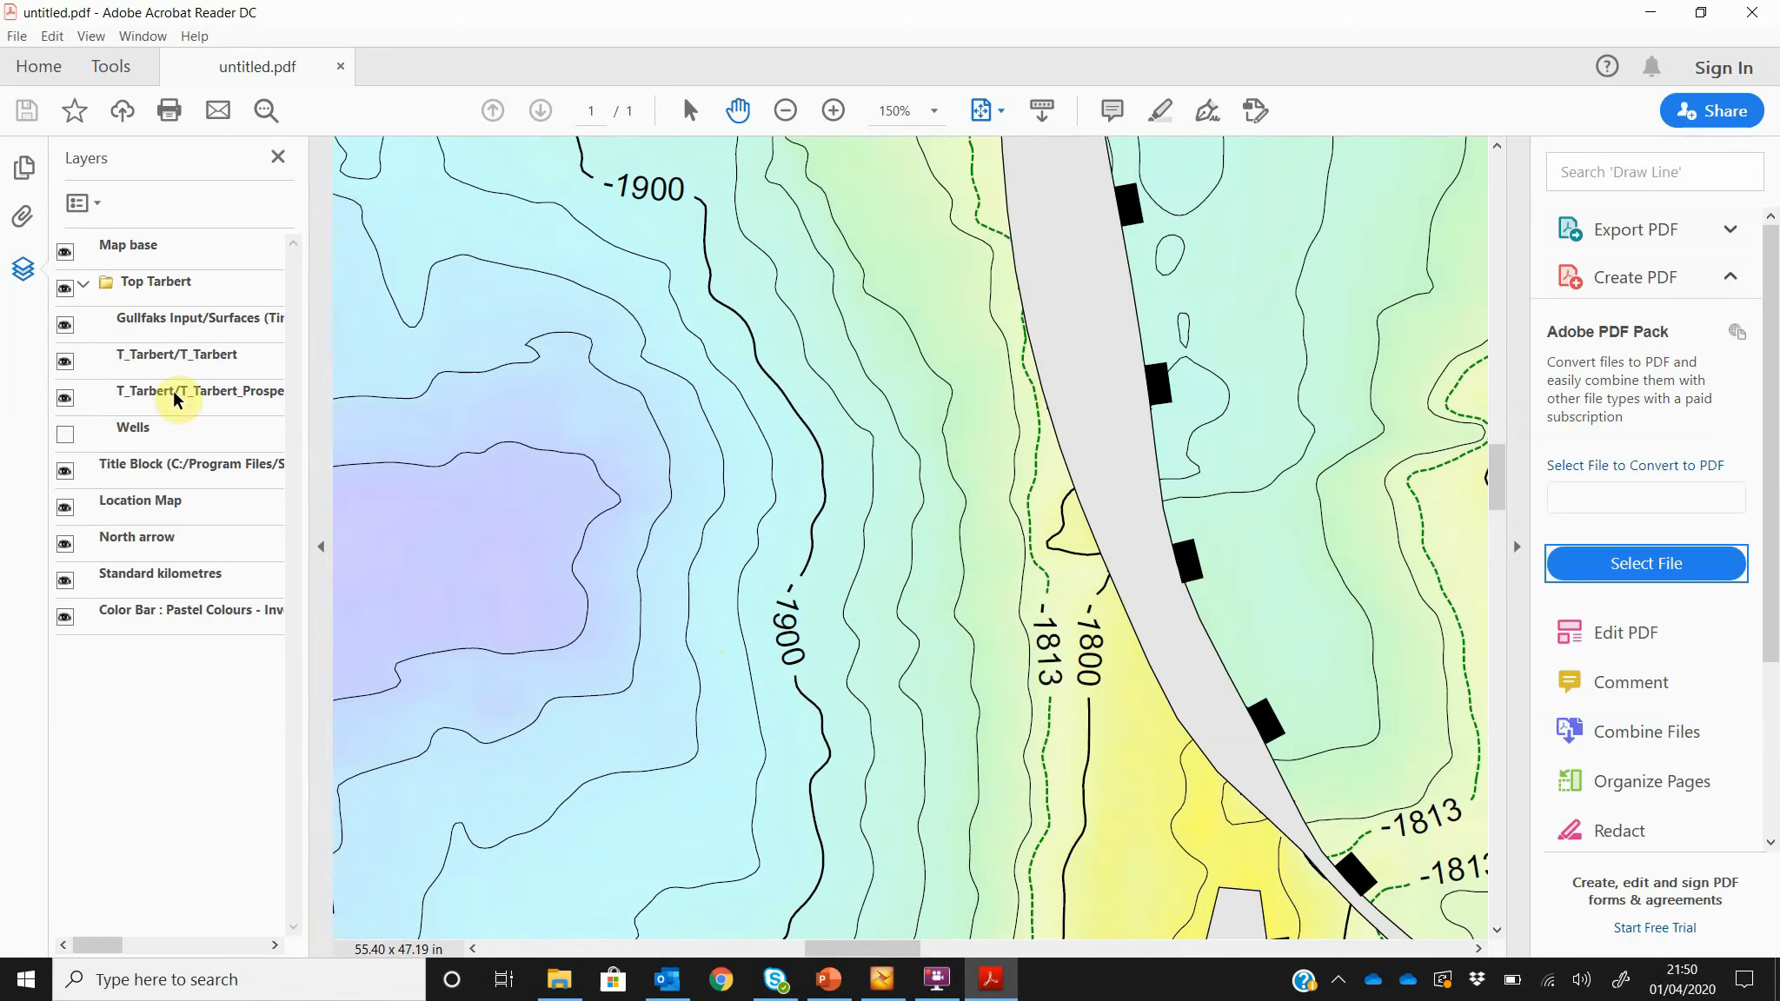
left_click(65, 433)
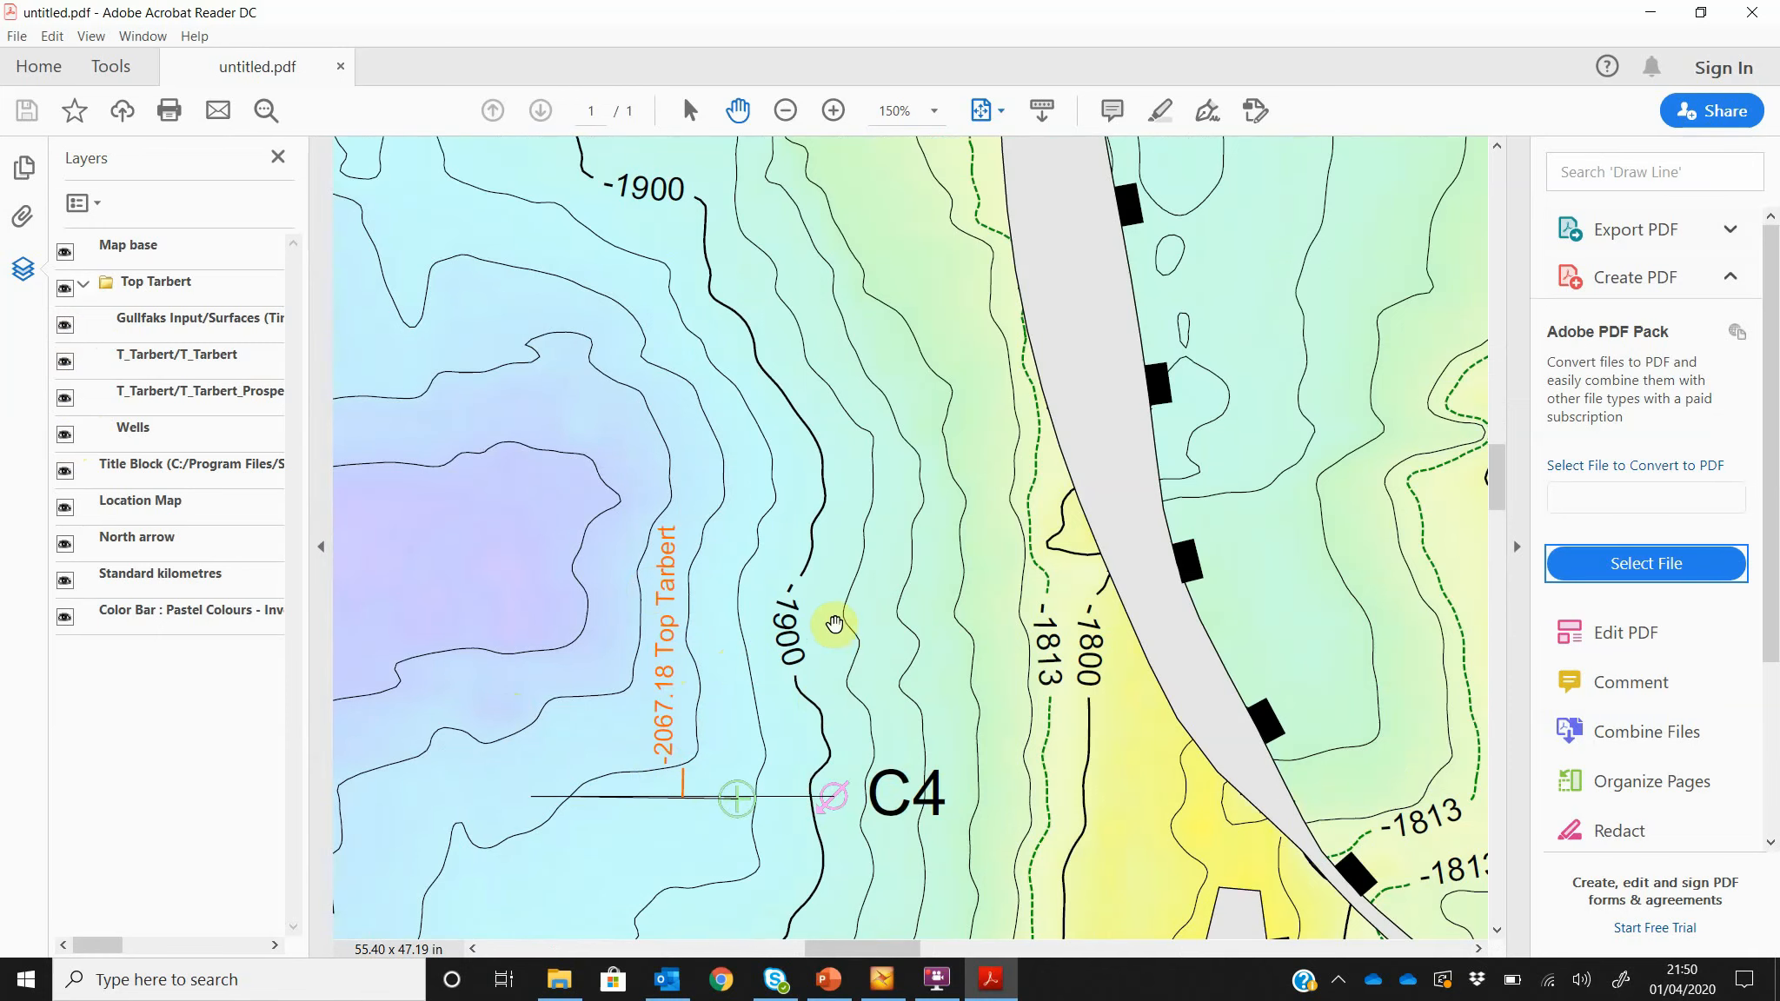
scroll(843, 608, "up", 9)
scroll(941, 573, "up", 1)
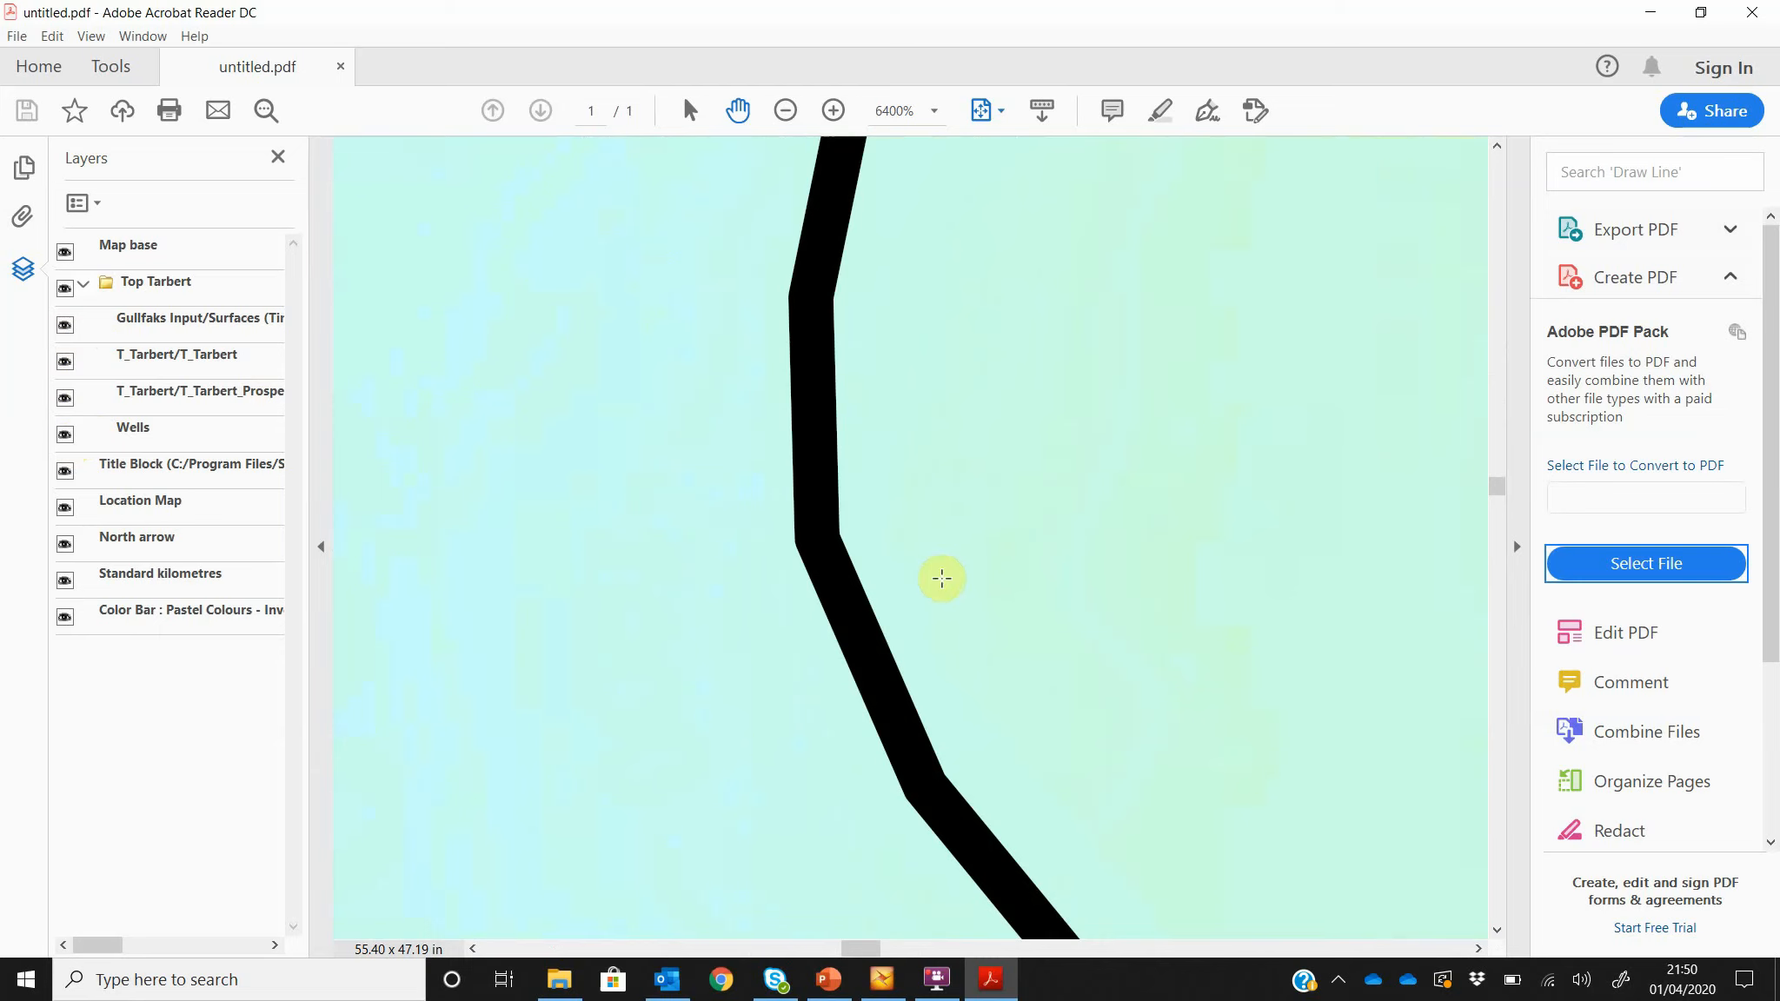
scroll(693, 494, "down", 8)
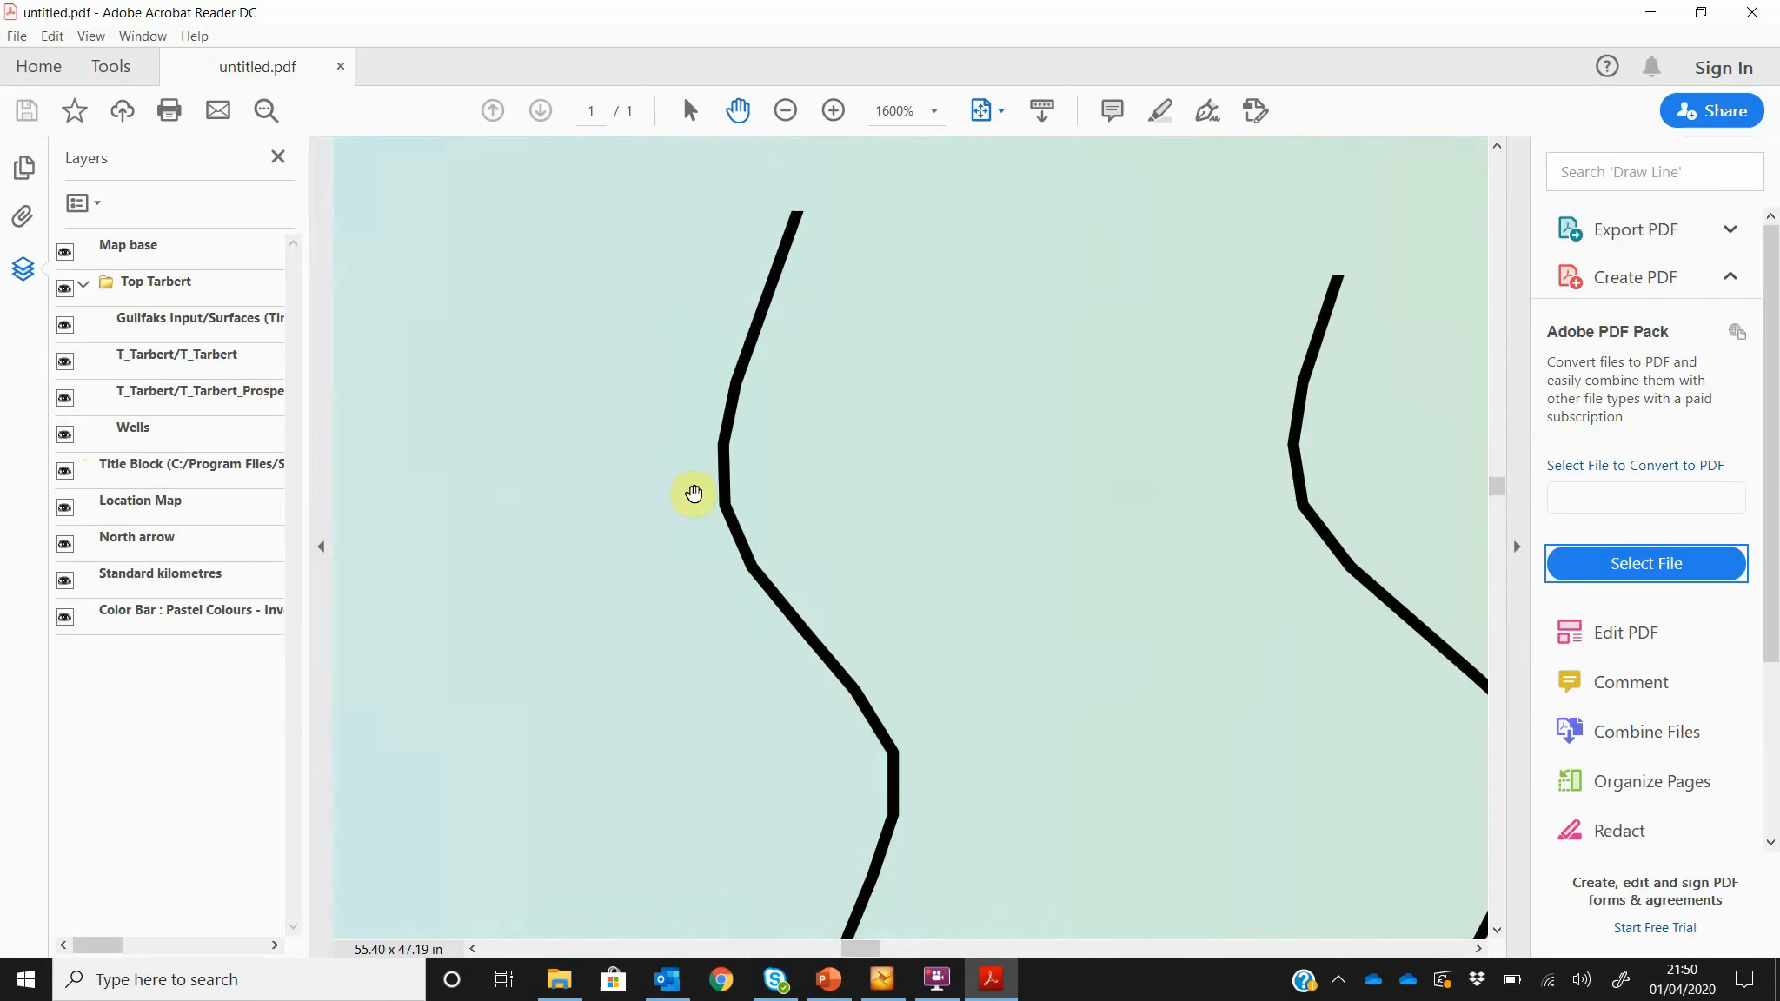
Step: Return to the full map page and toggle the Top Tarbert layer group off and back on
scroll(693, 493, "down", 6)
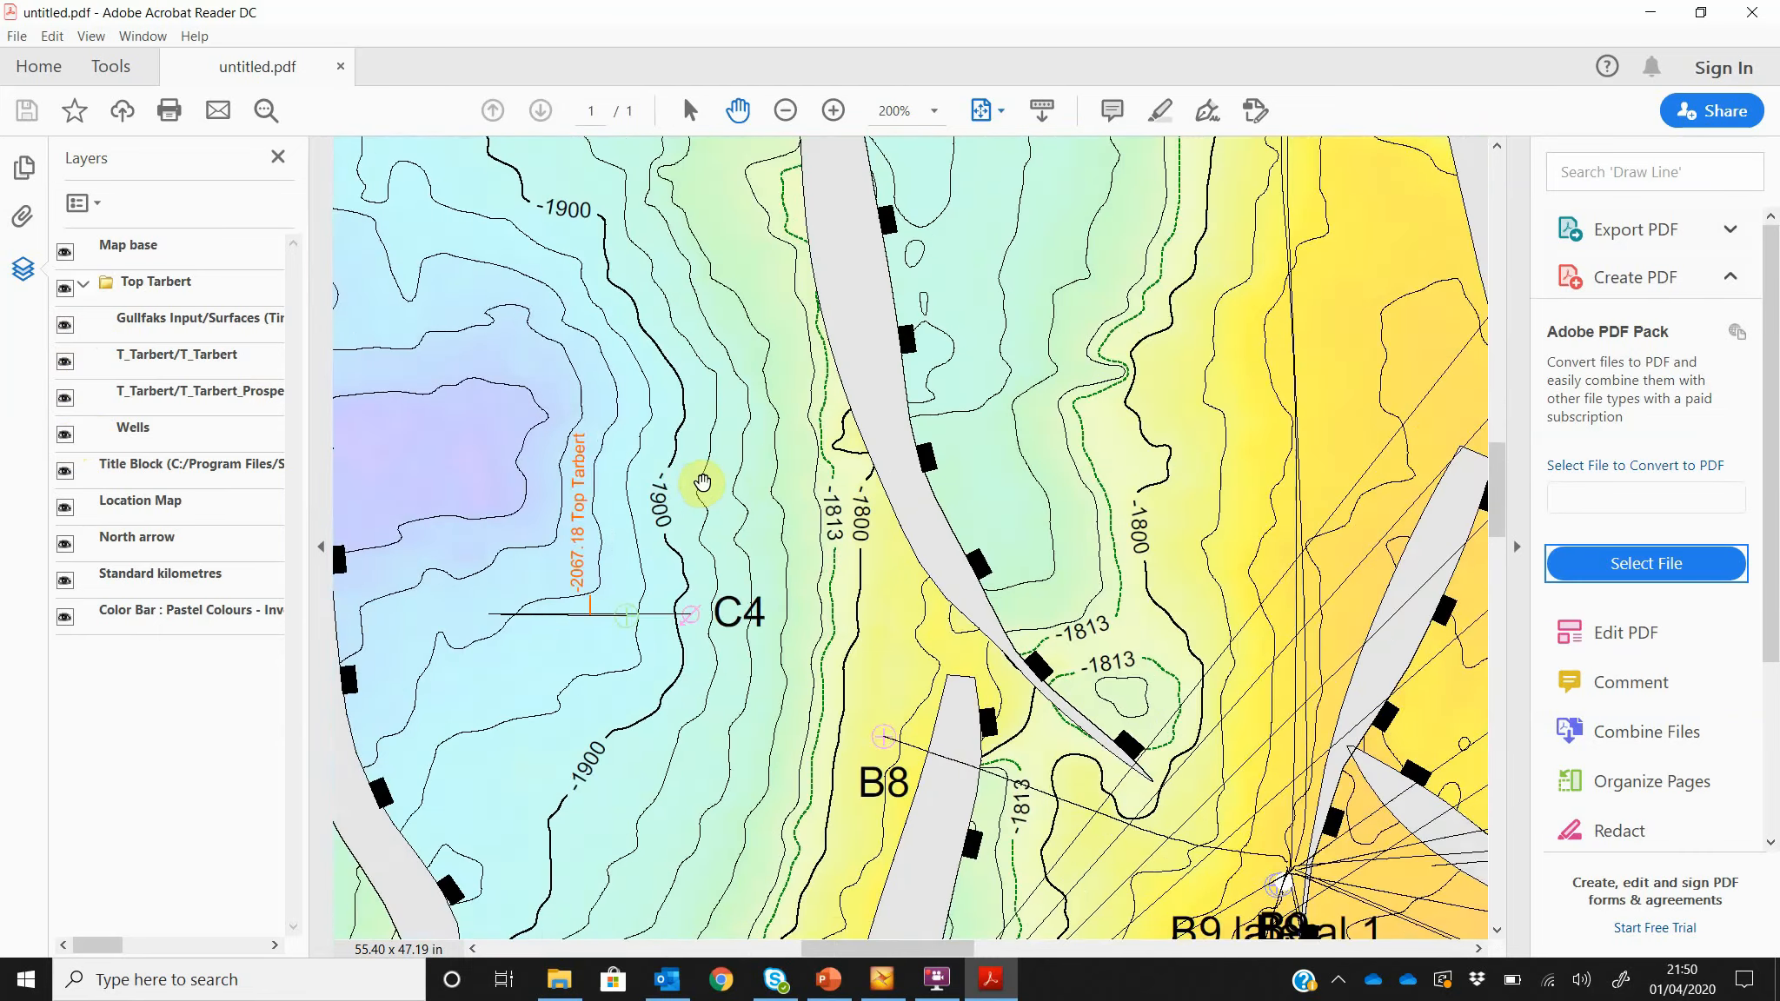
scroll(702, 483, "down", 1)
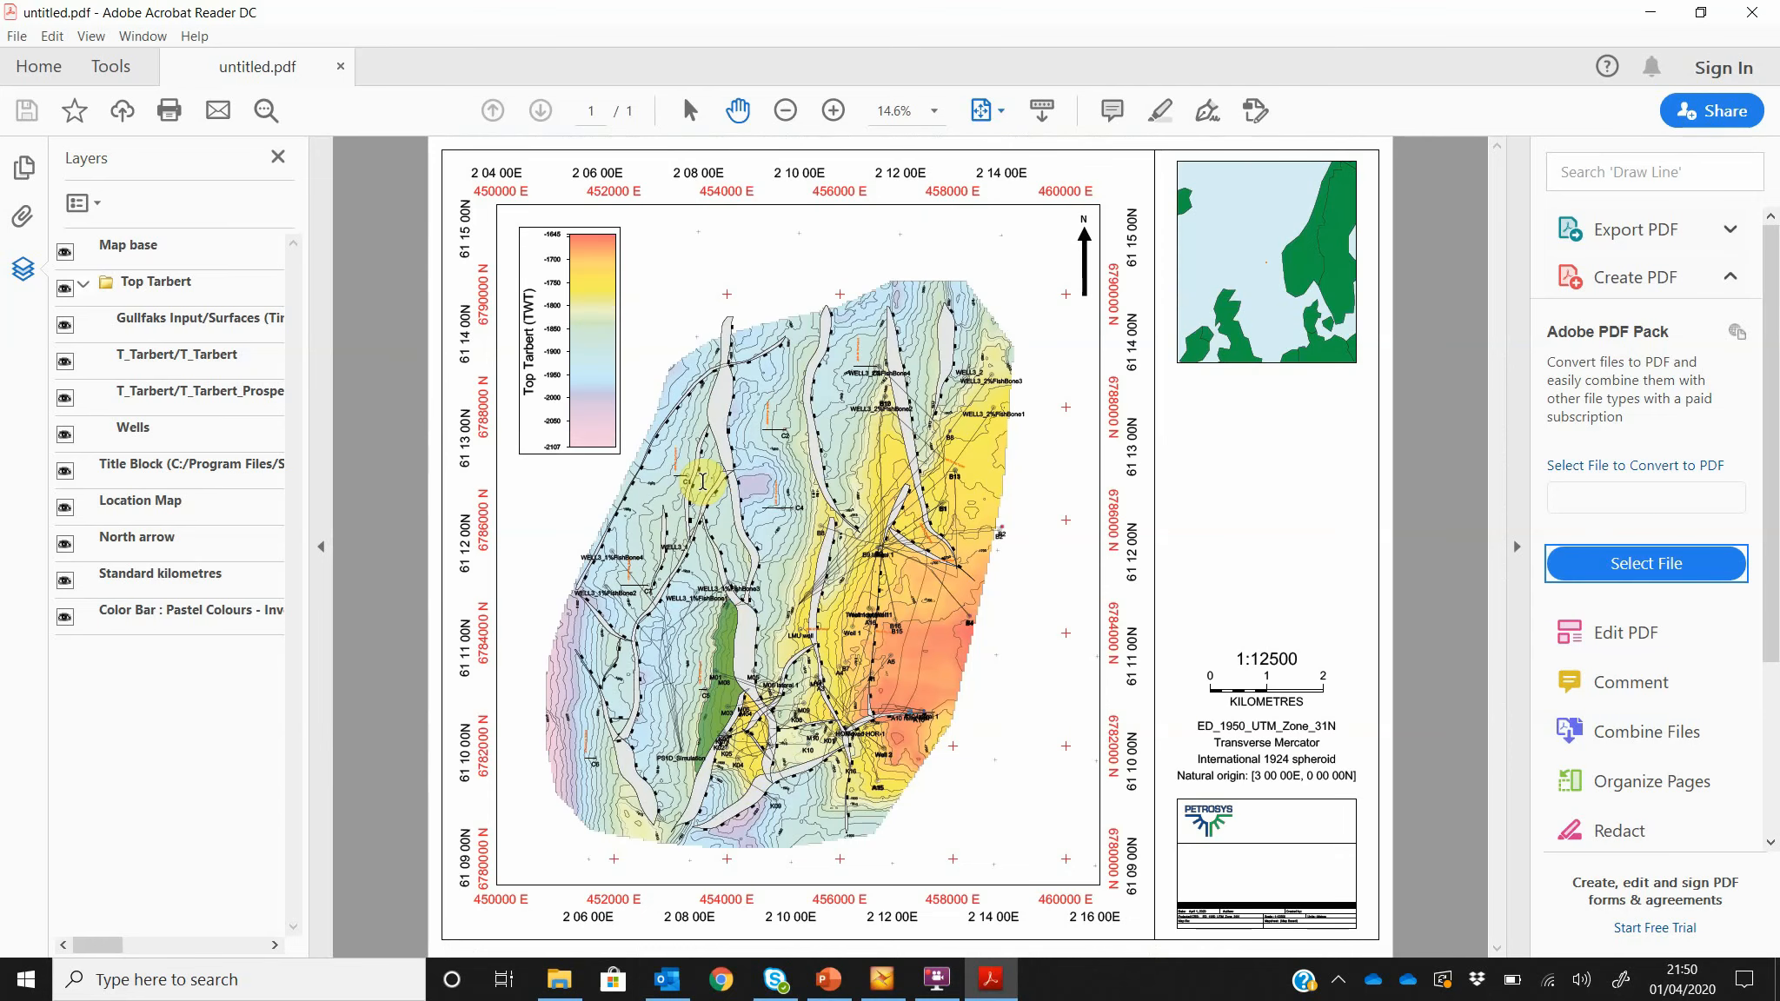
scroll(718, 470, "down", 1)
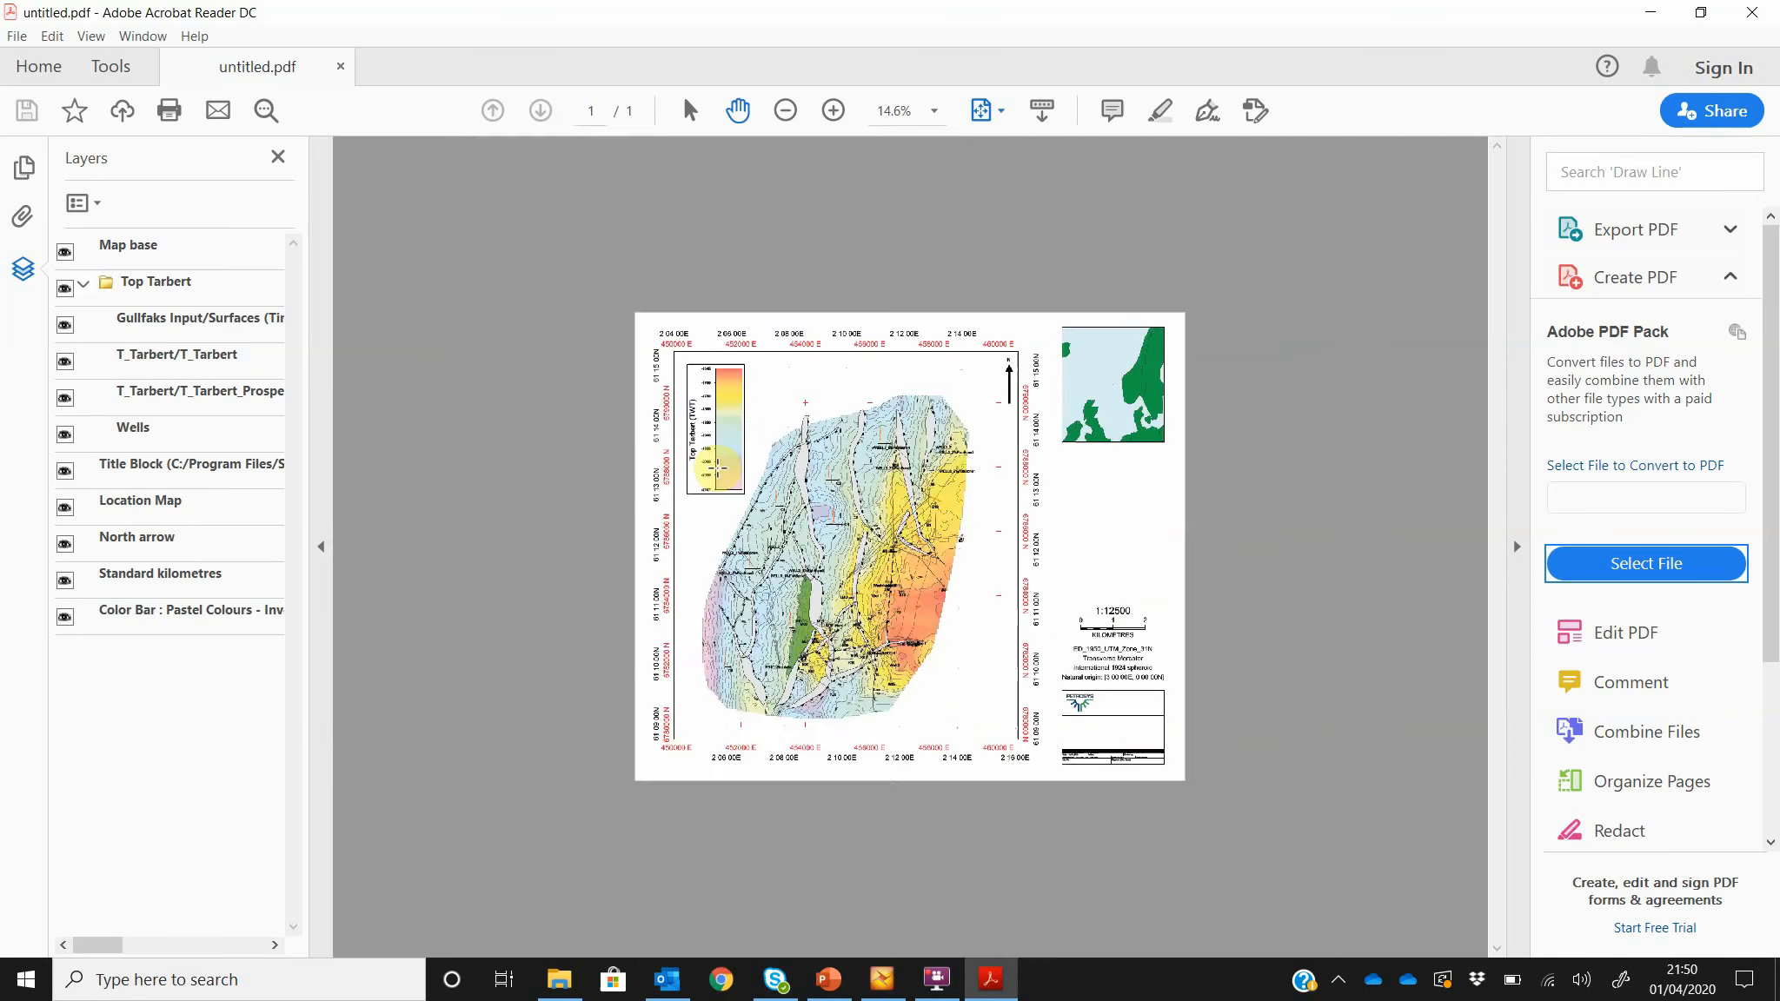
scroll(718, 470, "up", 1)
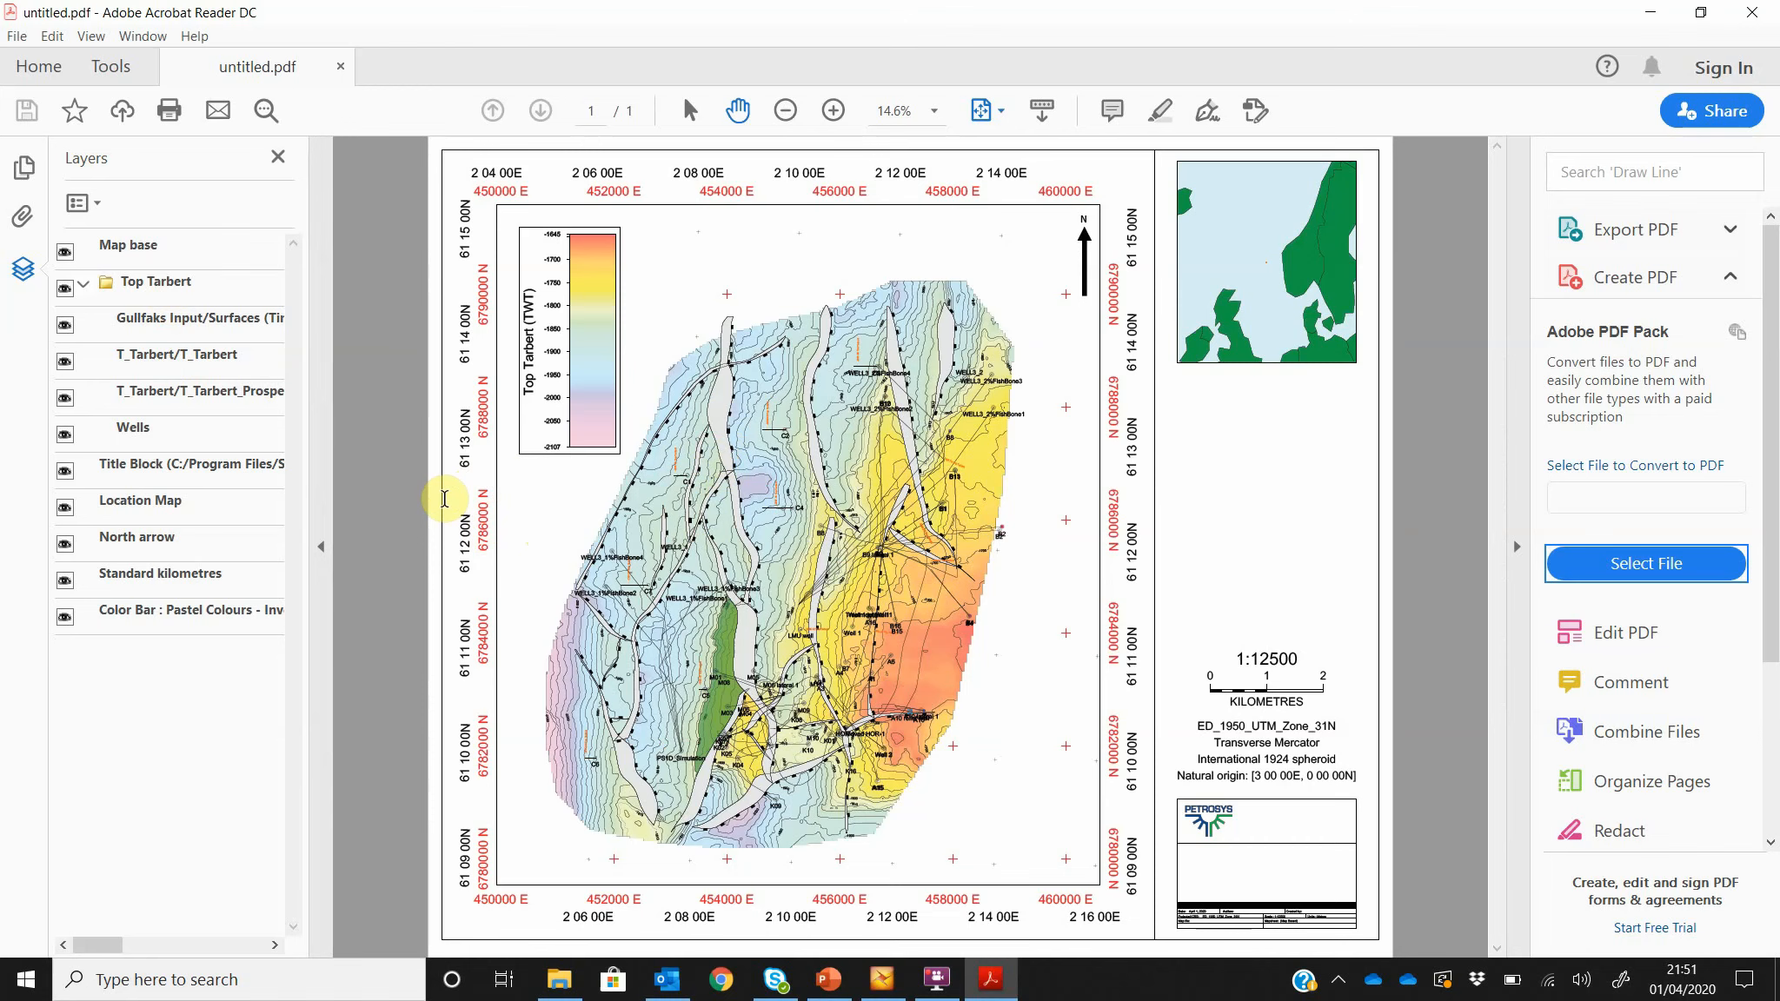
left_click(65, 288)
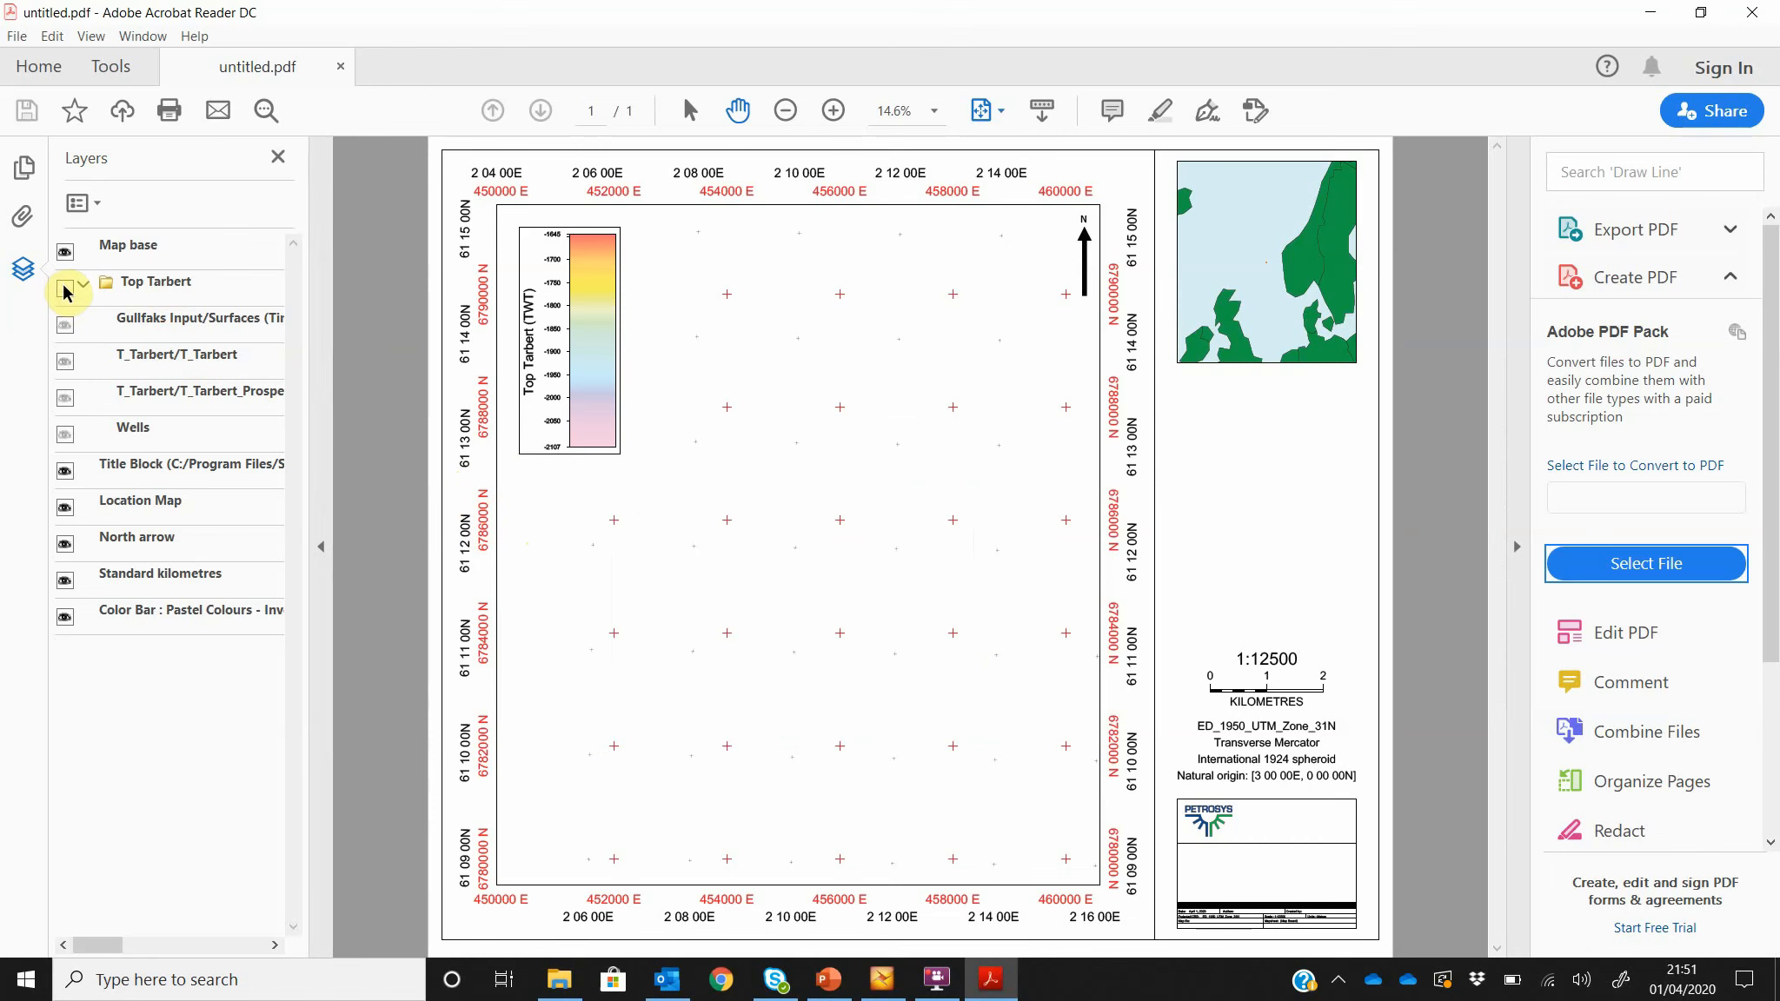
left_click(65, 290)
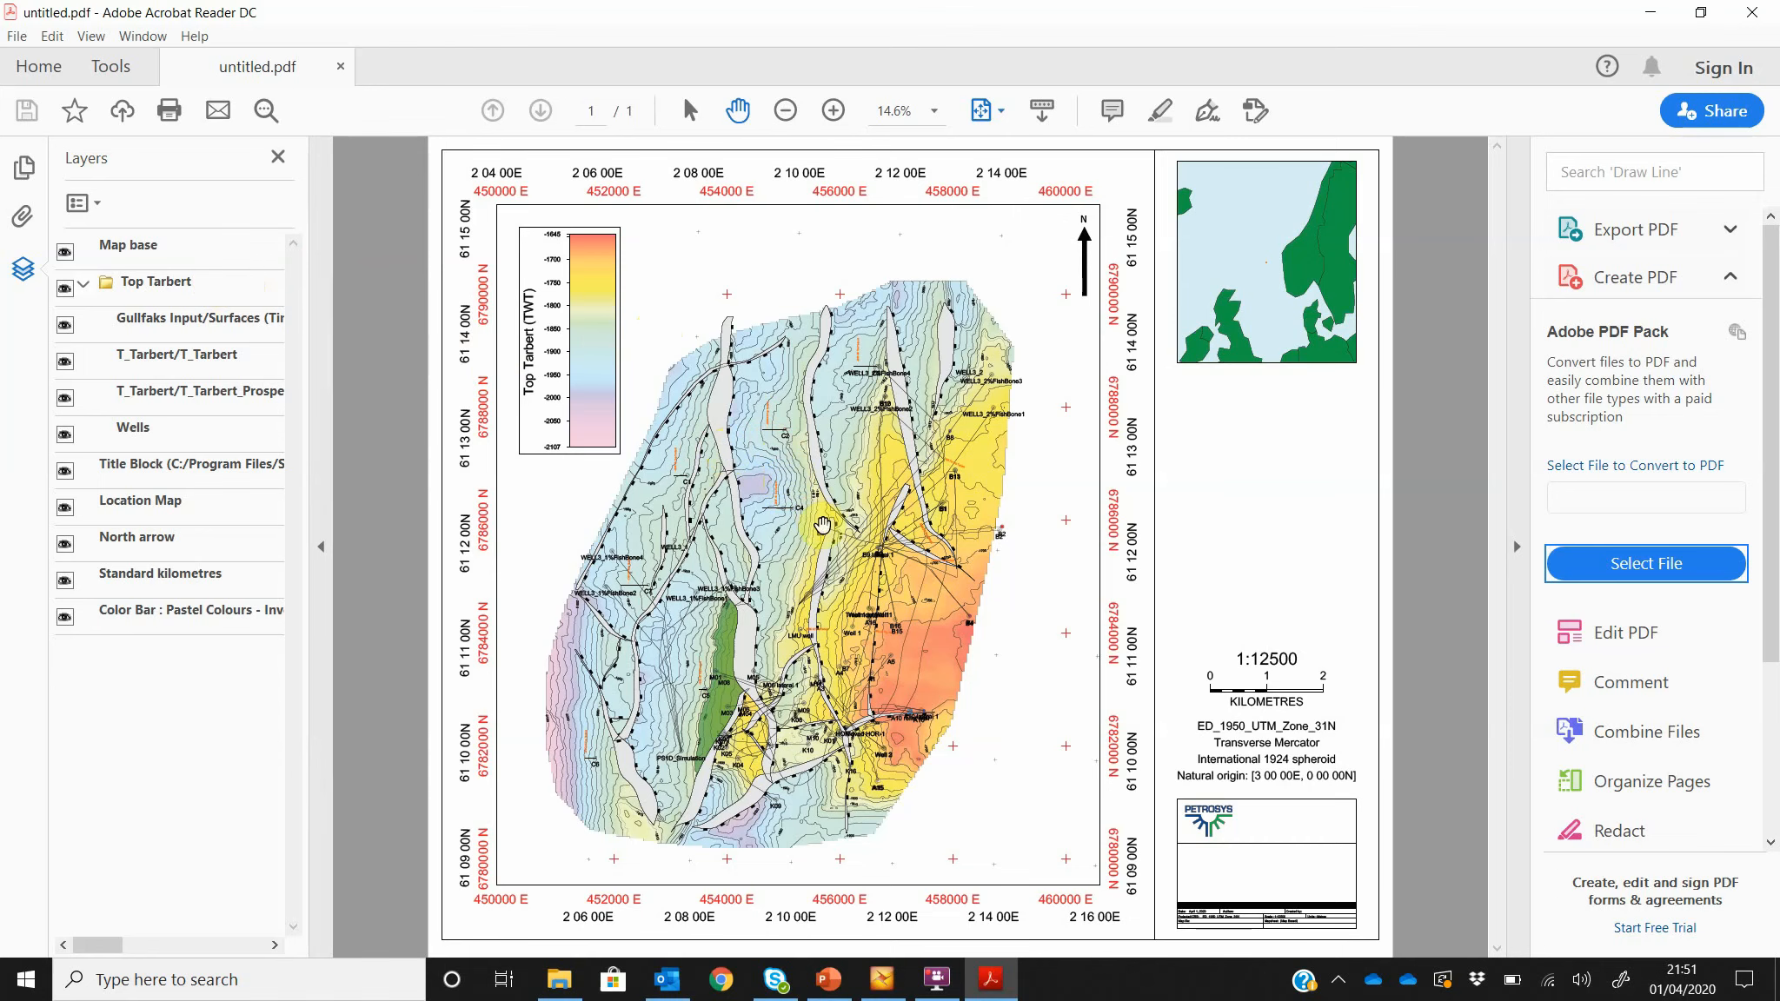
Step: Read latitude and longitude on the map around well C2 with the Geospatial Location Tool
scroll(804, 416, "up", 5)
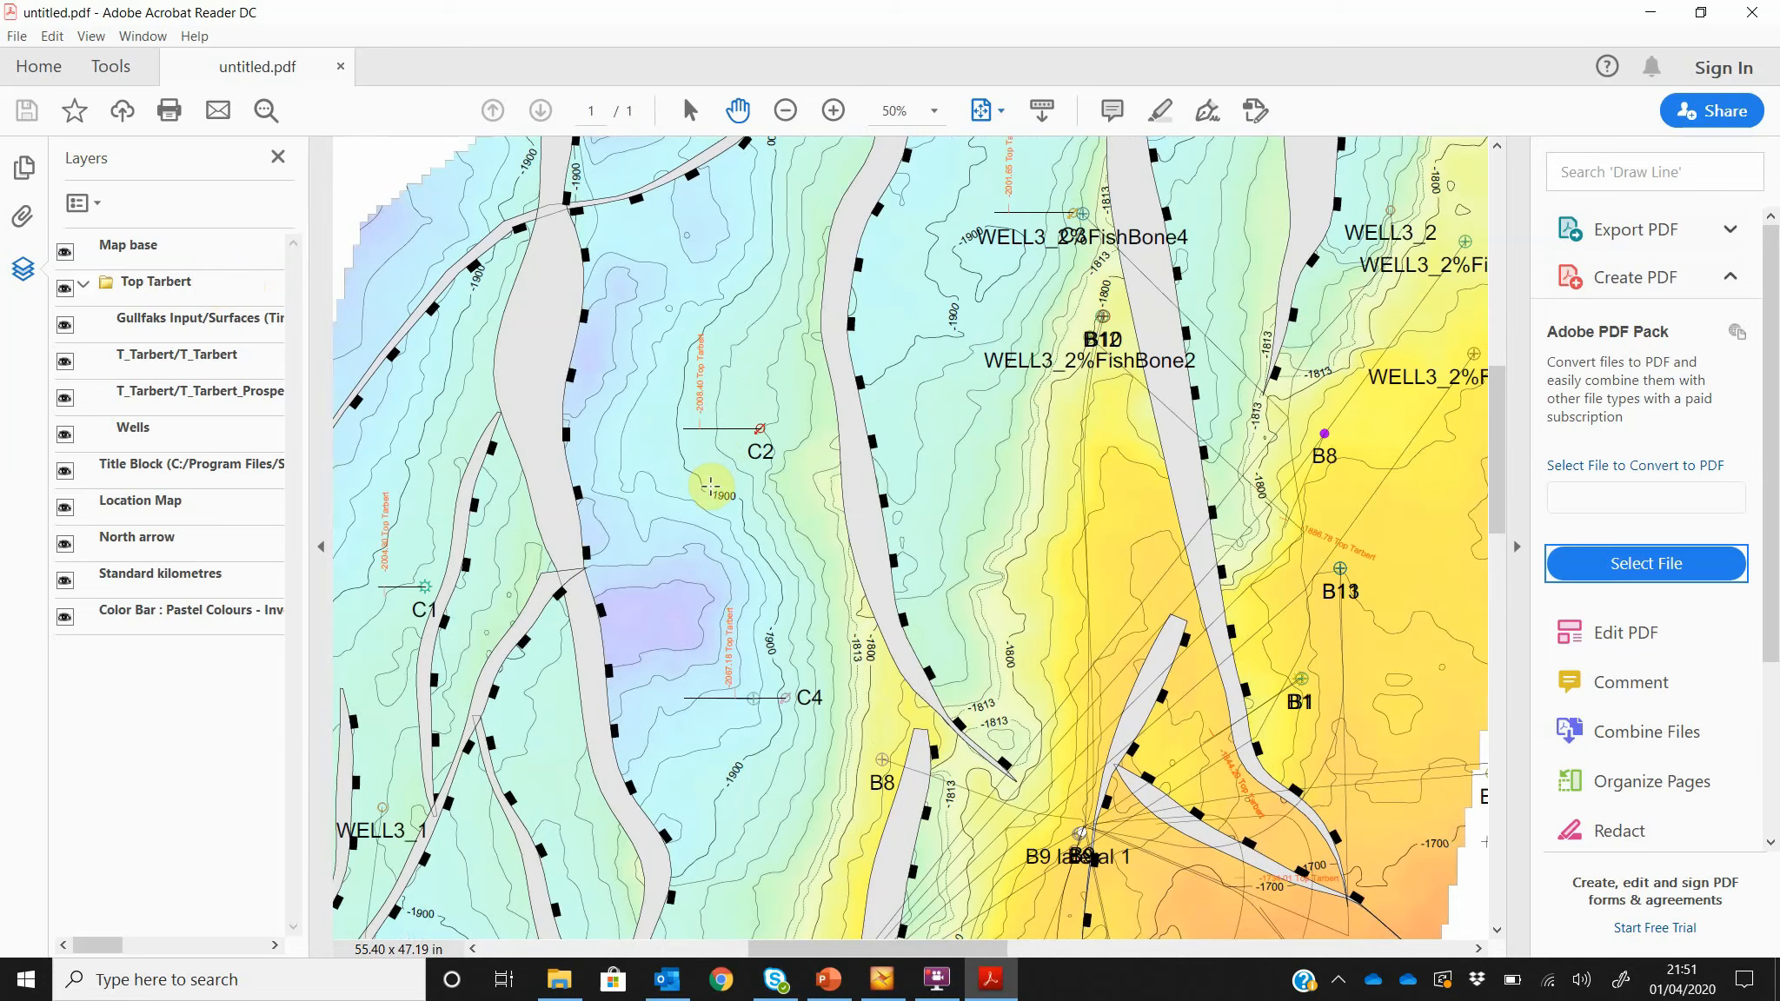
scroll(712, 481, "up", 2)
scroll(718, 482, "up", 1)
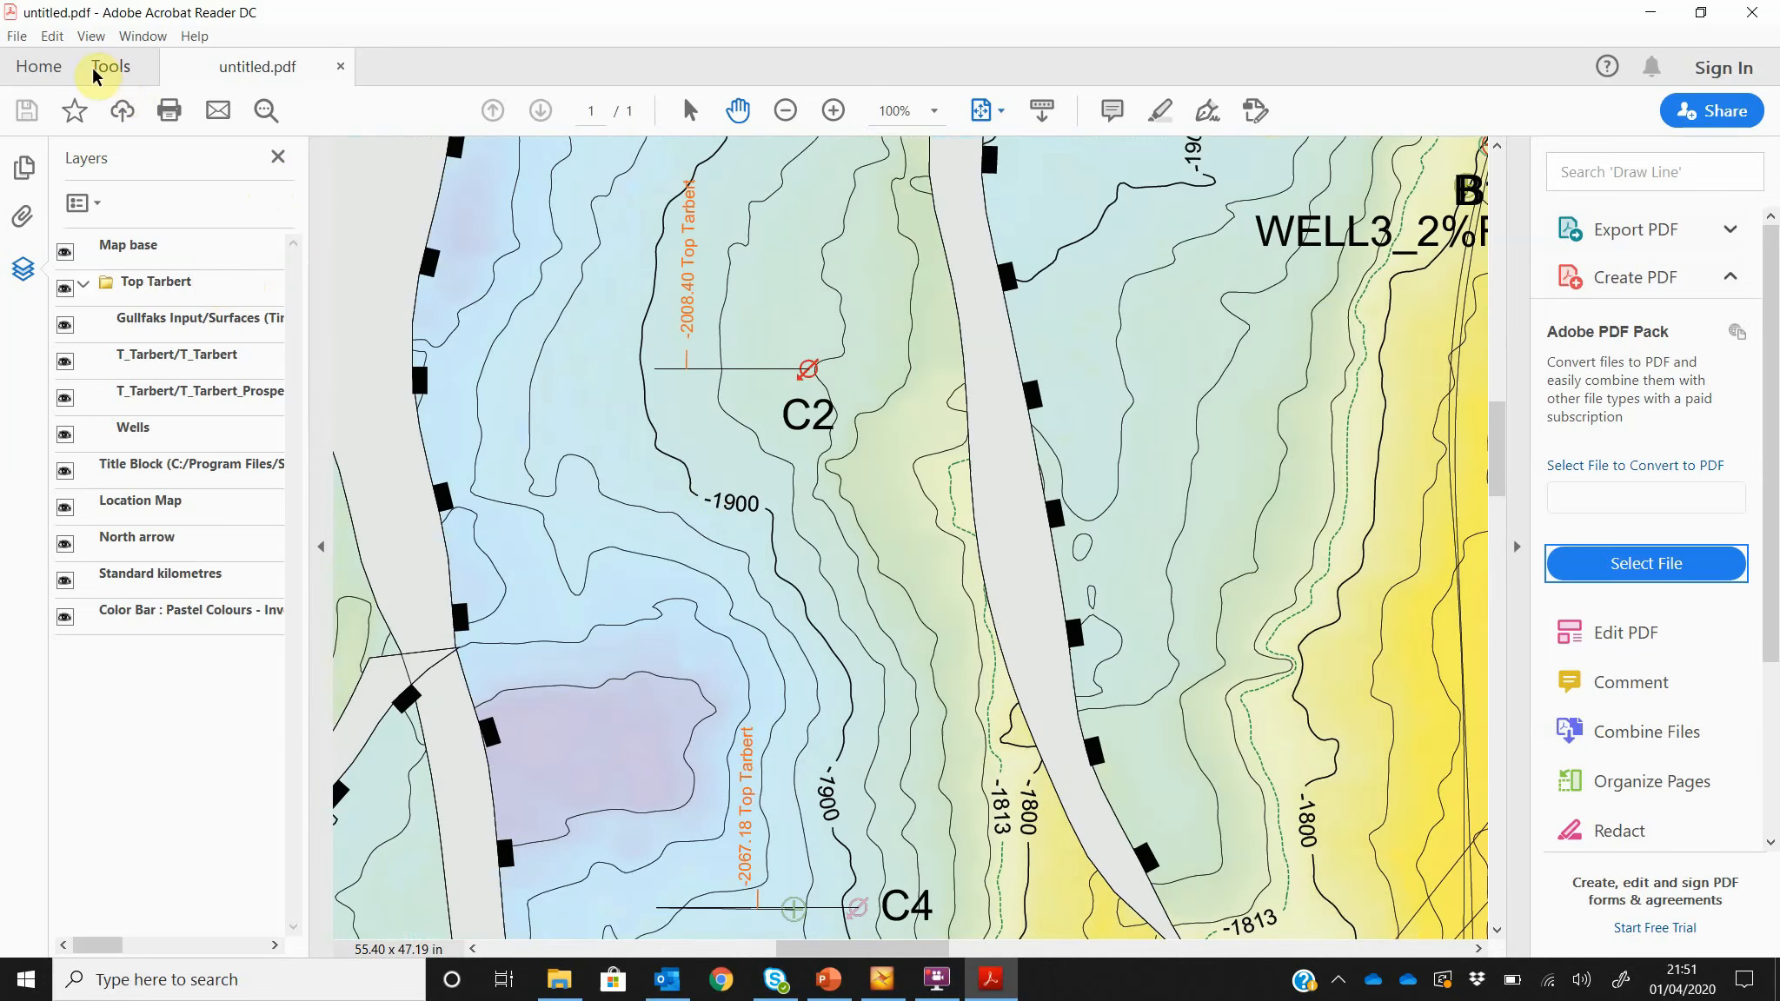
left_click(129, 72)
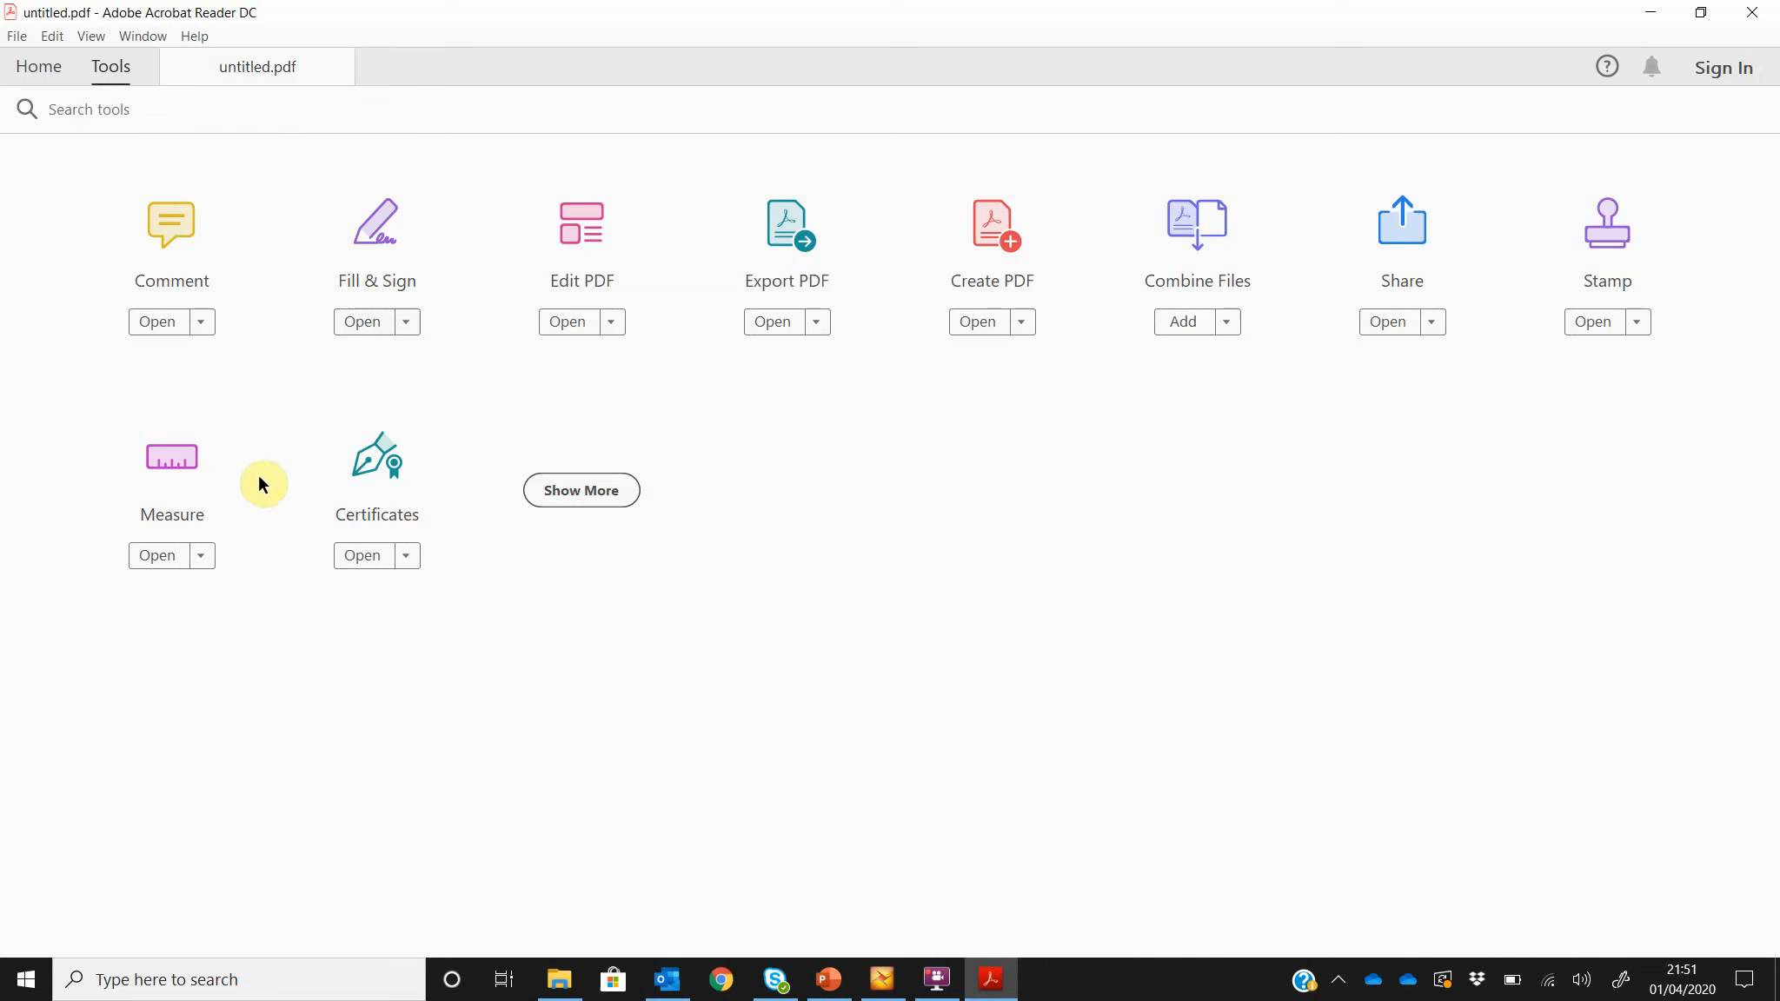
left_click(178, 465)
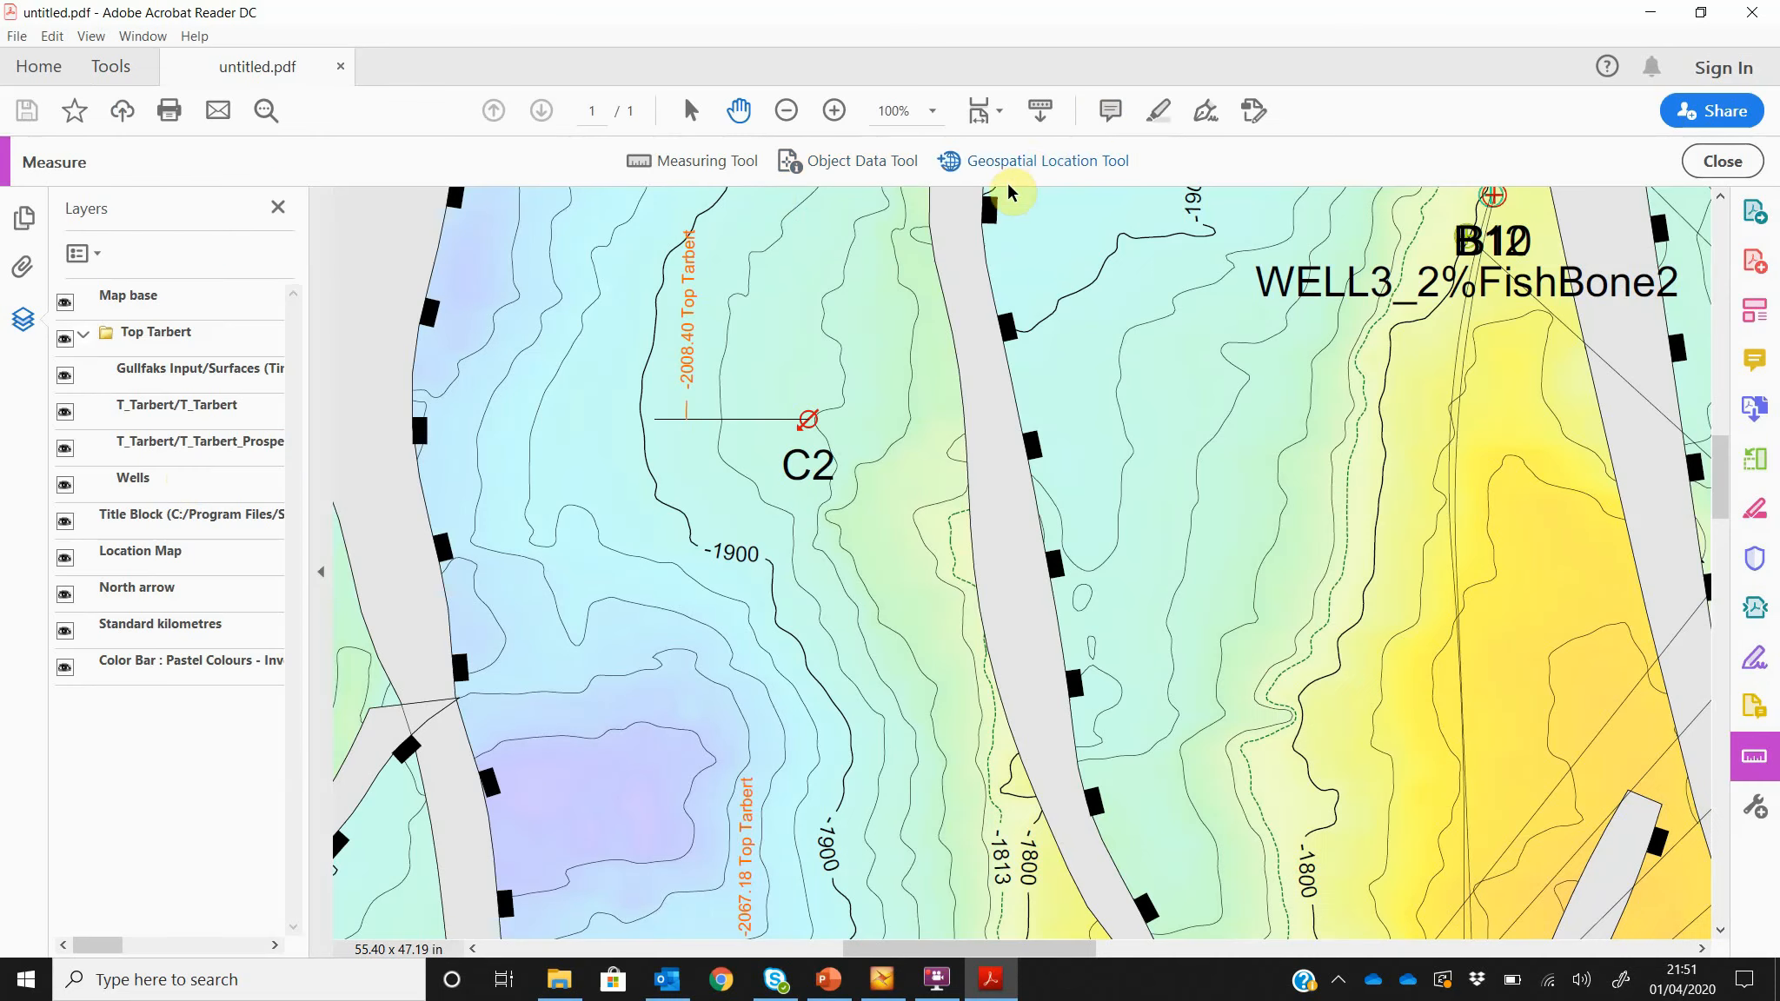
left_click(1029, 167)
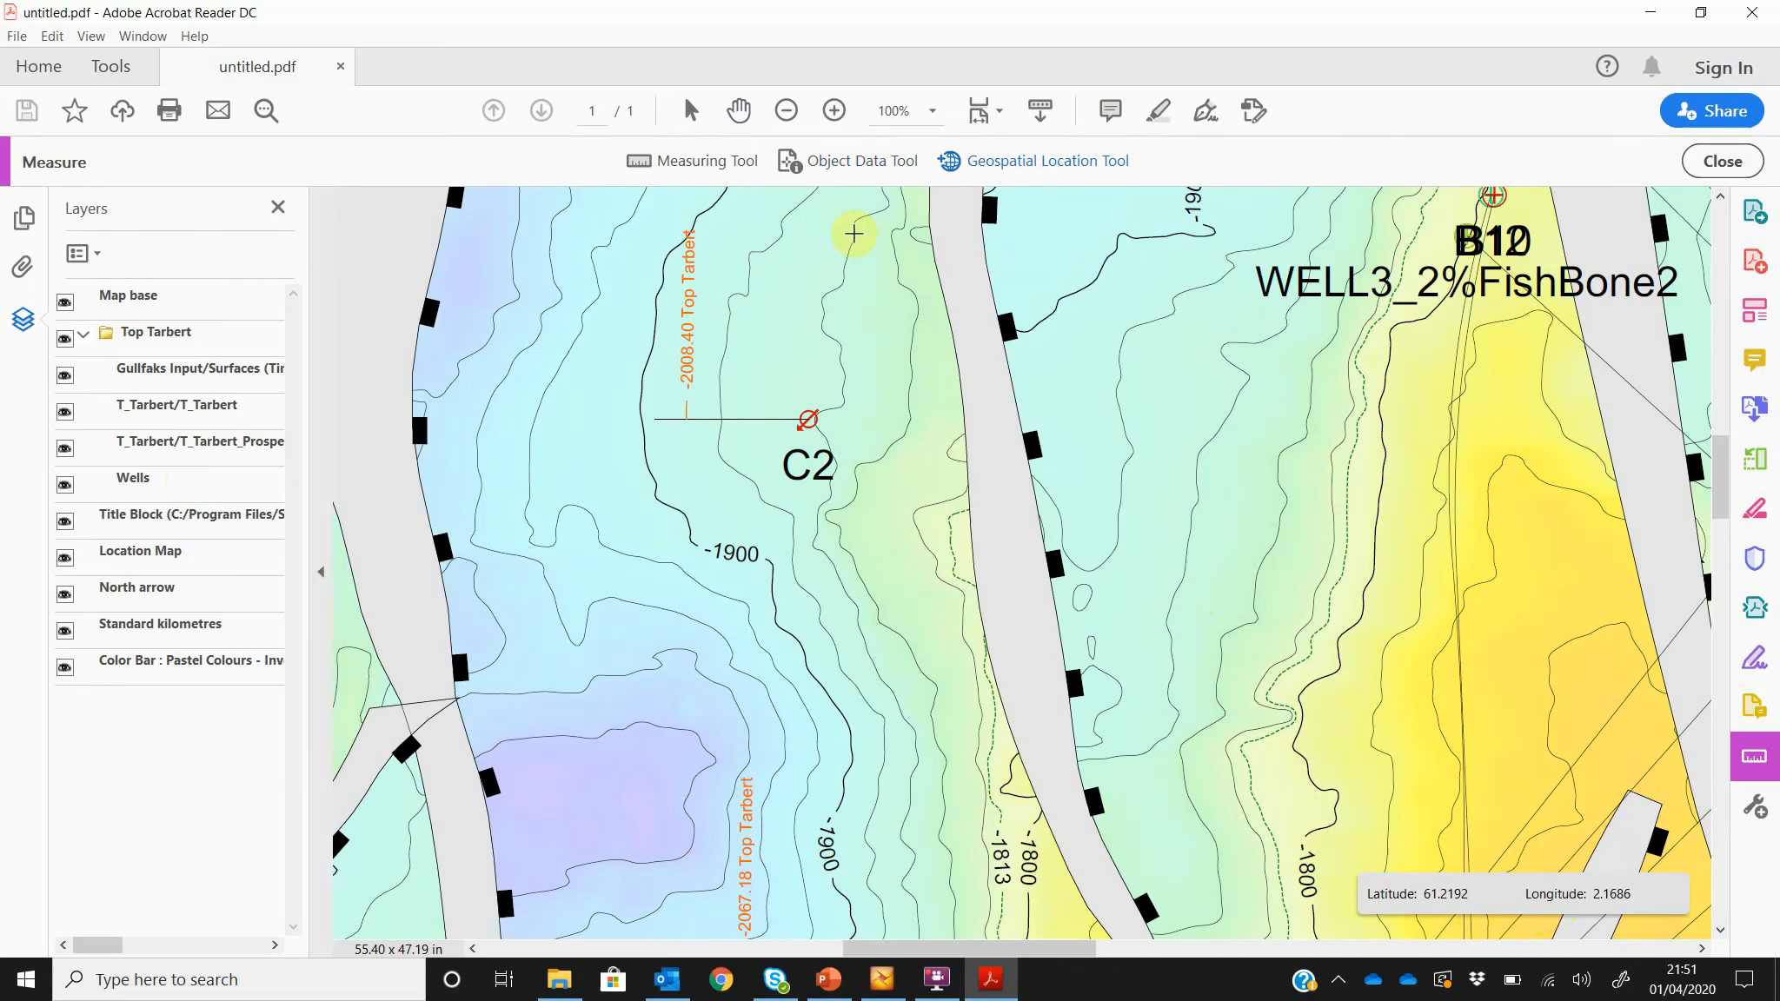
Step: Measure the geospatial distance from well C2 to well C4 and return to the whole map page
left_click(704, 163)
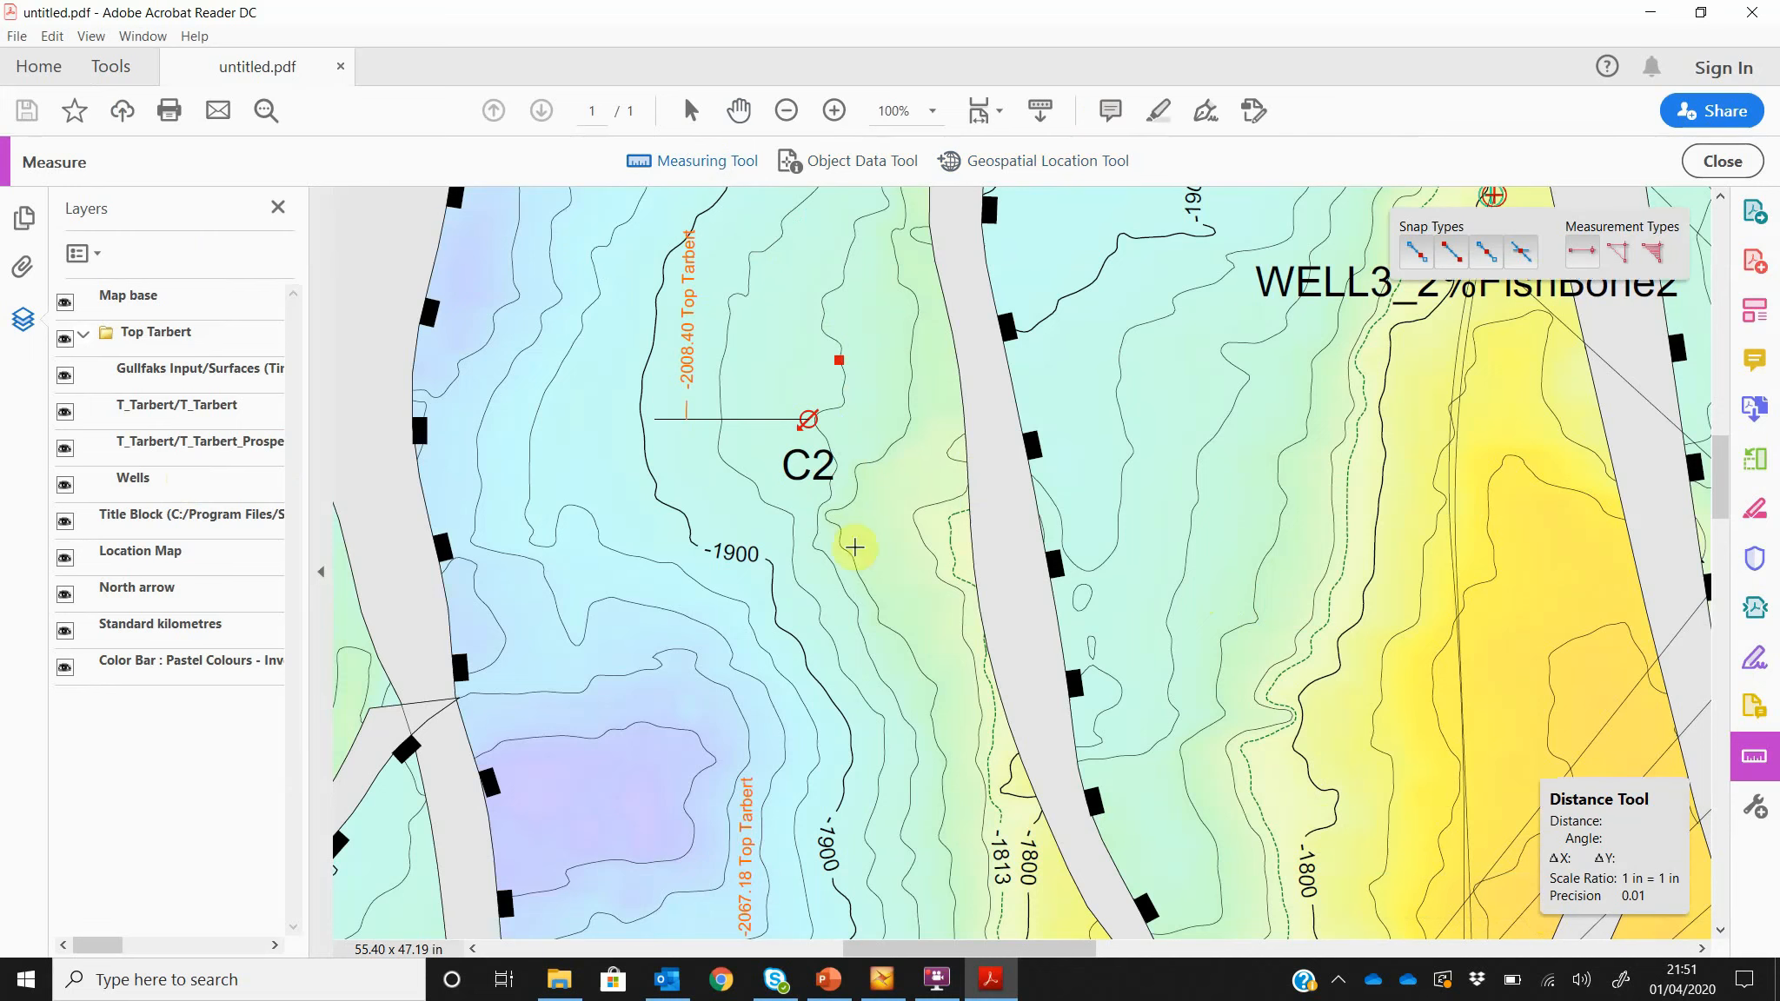
scroll(856, 556, "up", 3)
scroll(858, 540, "up", 3)
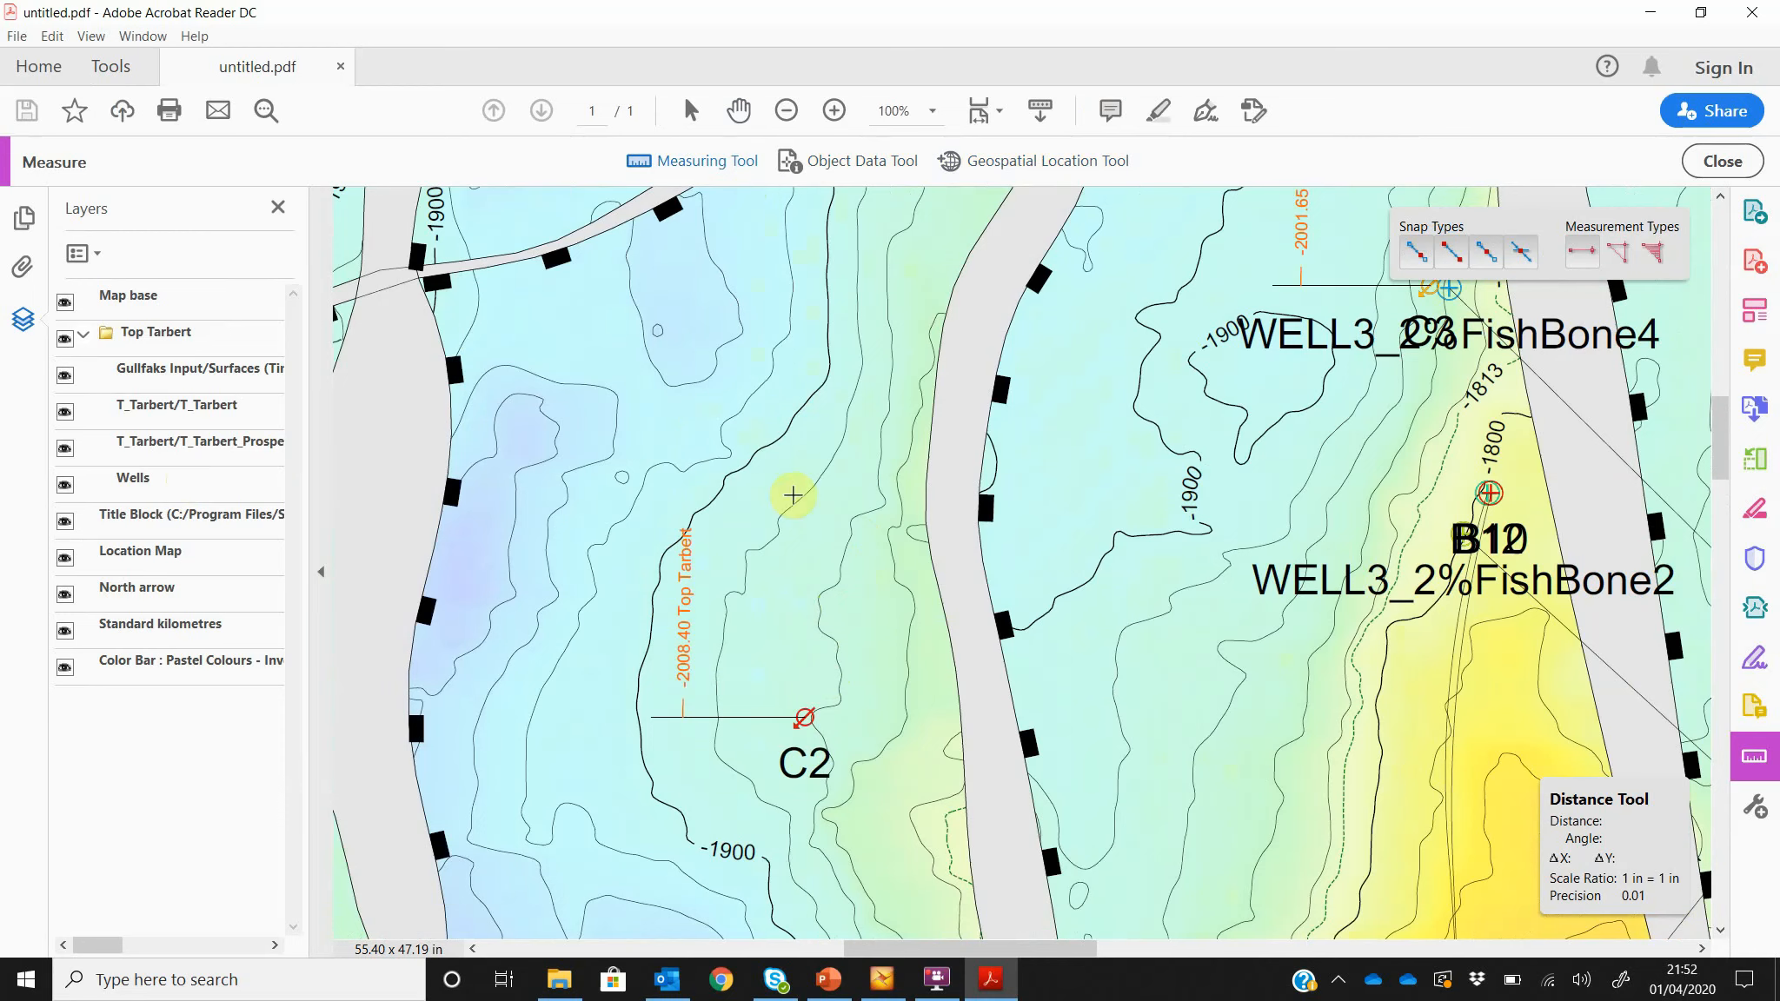
left_click(818, 604)
scroll(856, 774, "down", 6)
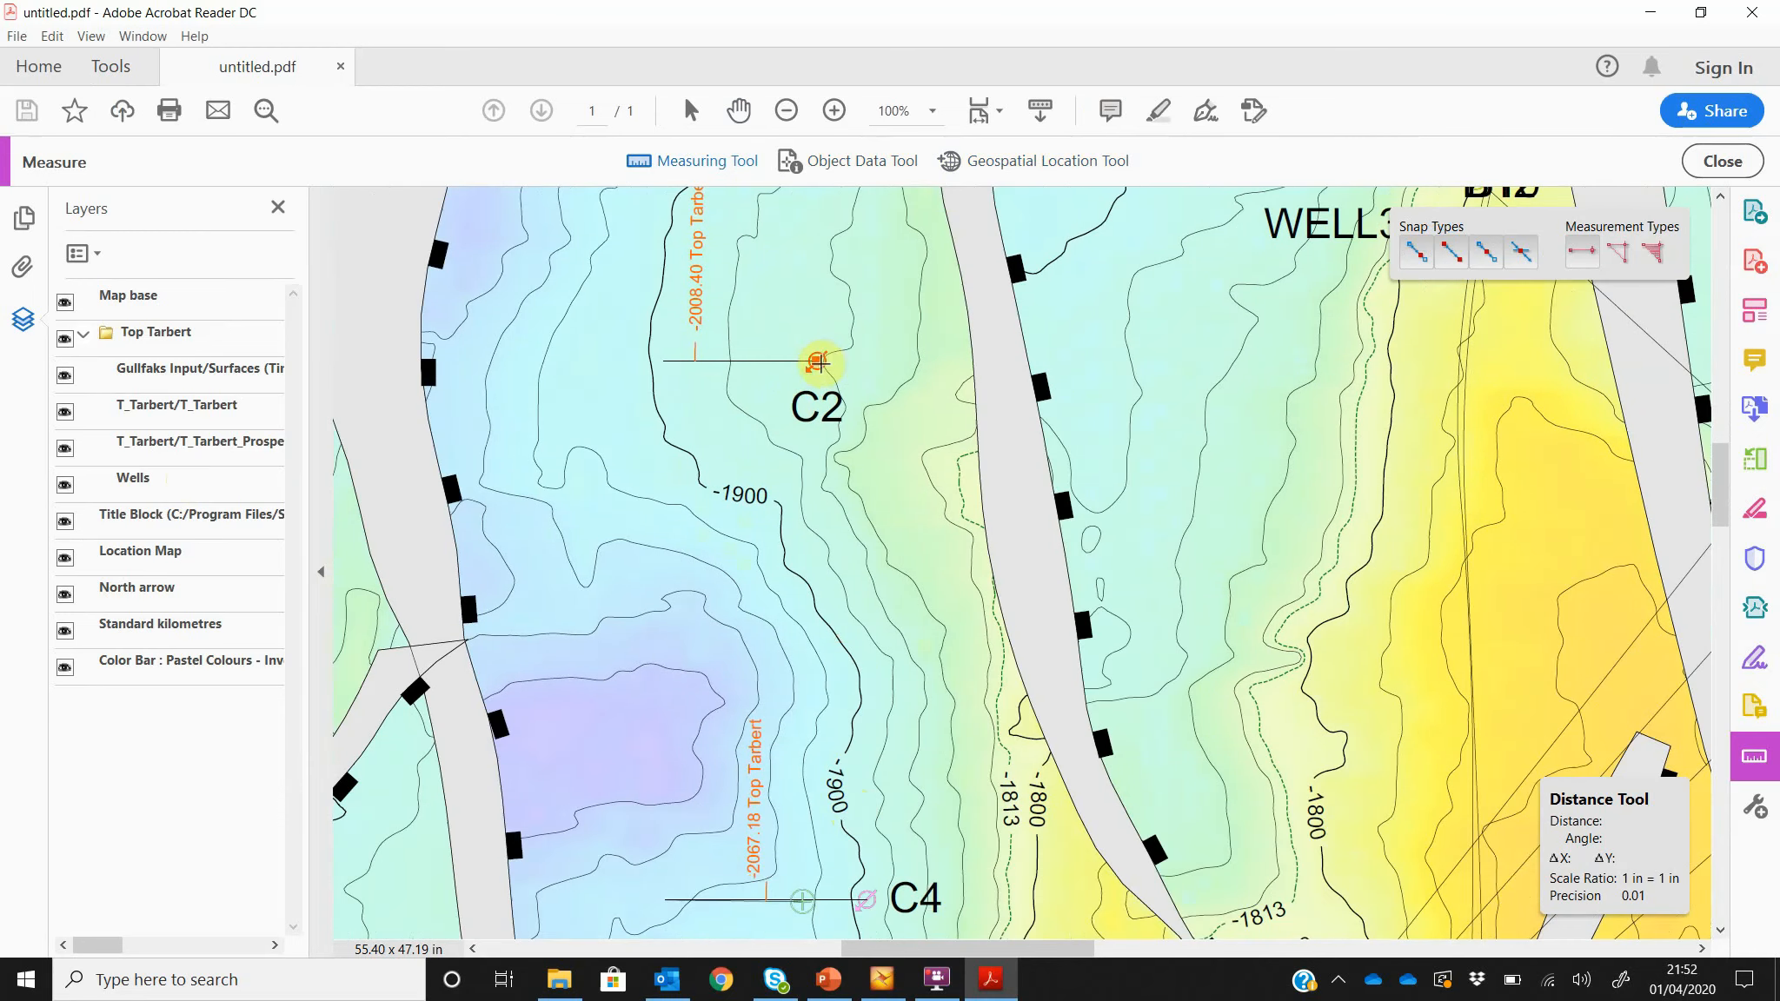
left_click(818, 360)
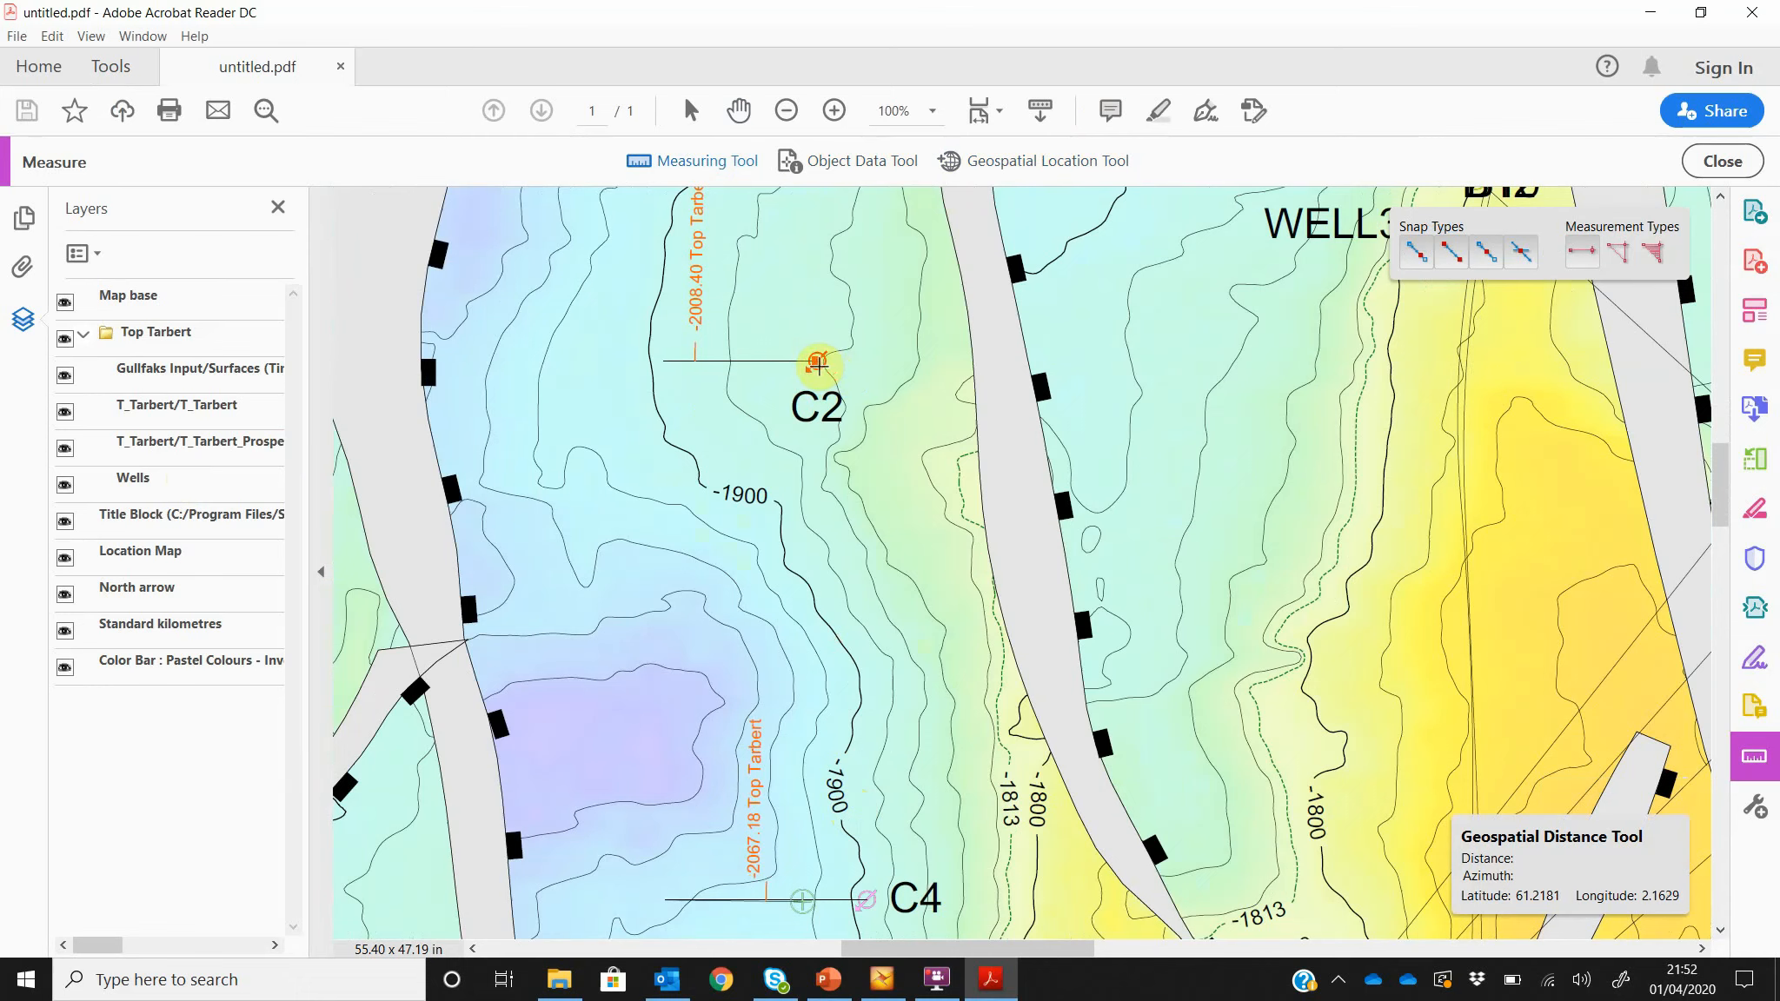
left_click(815, 361)
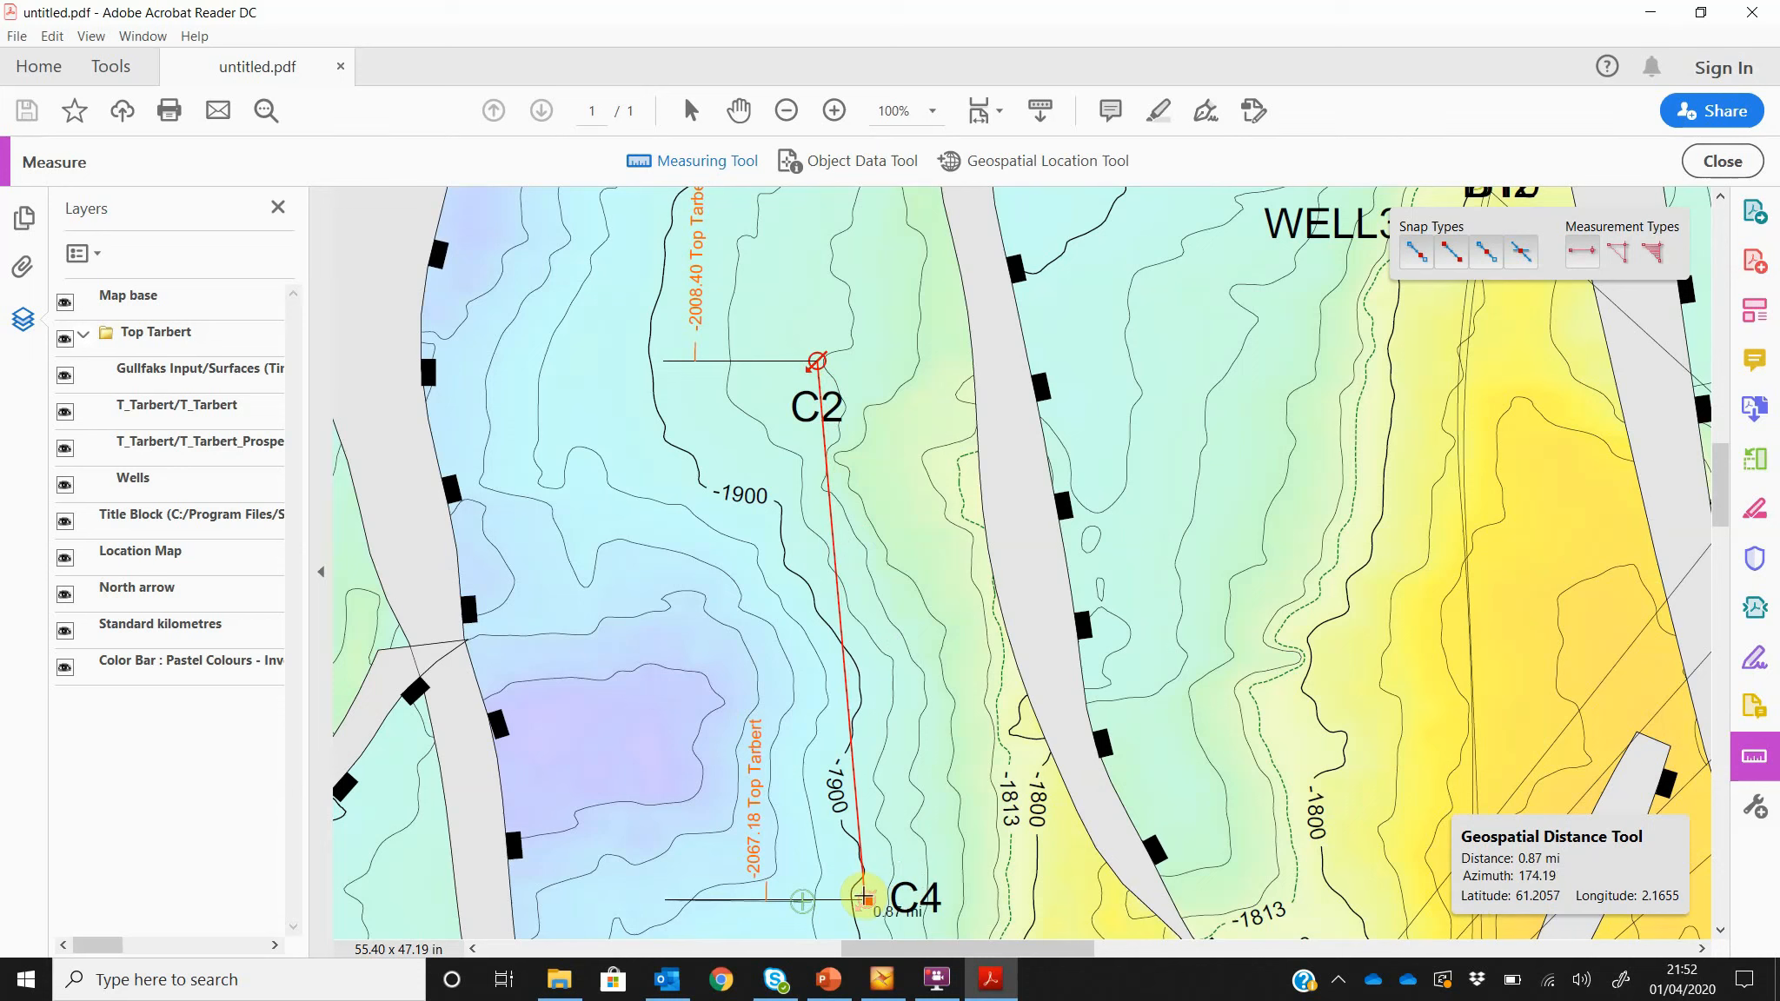
left_click(864, 898)
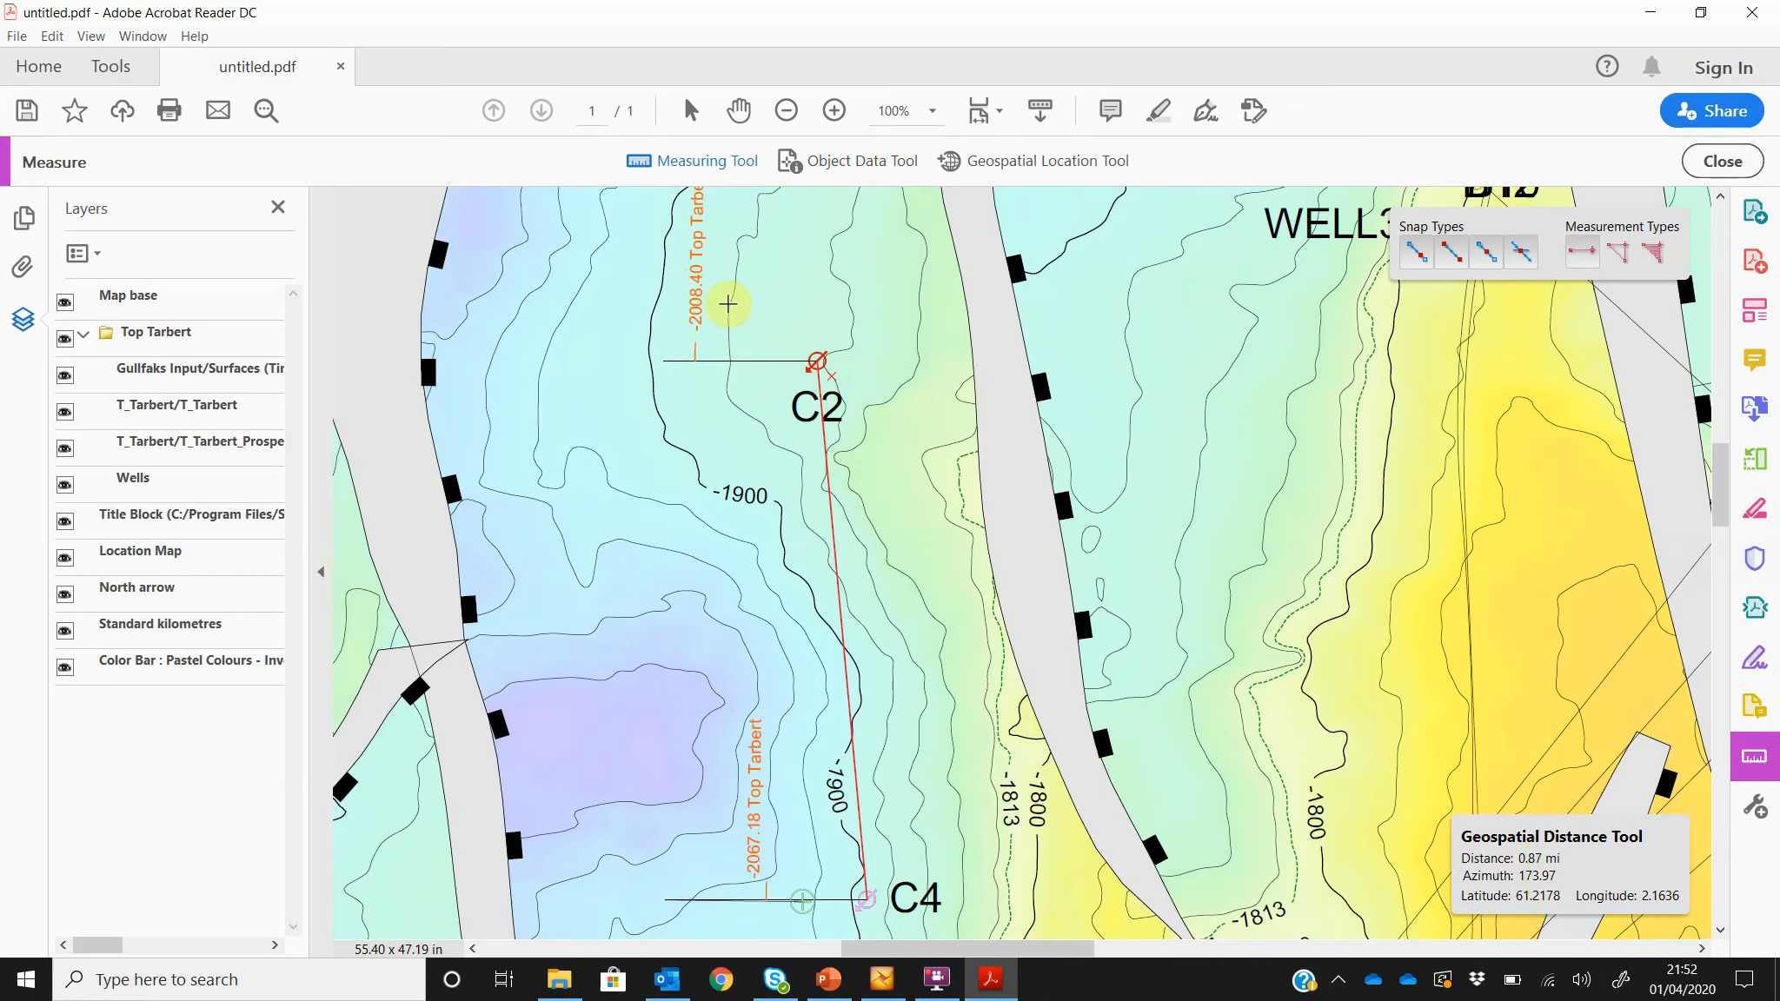
scroll(698, 514, "down", 4)
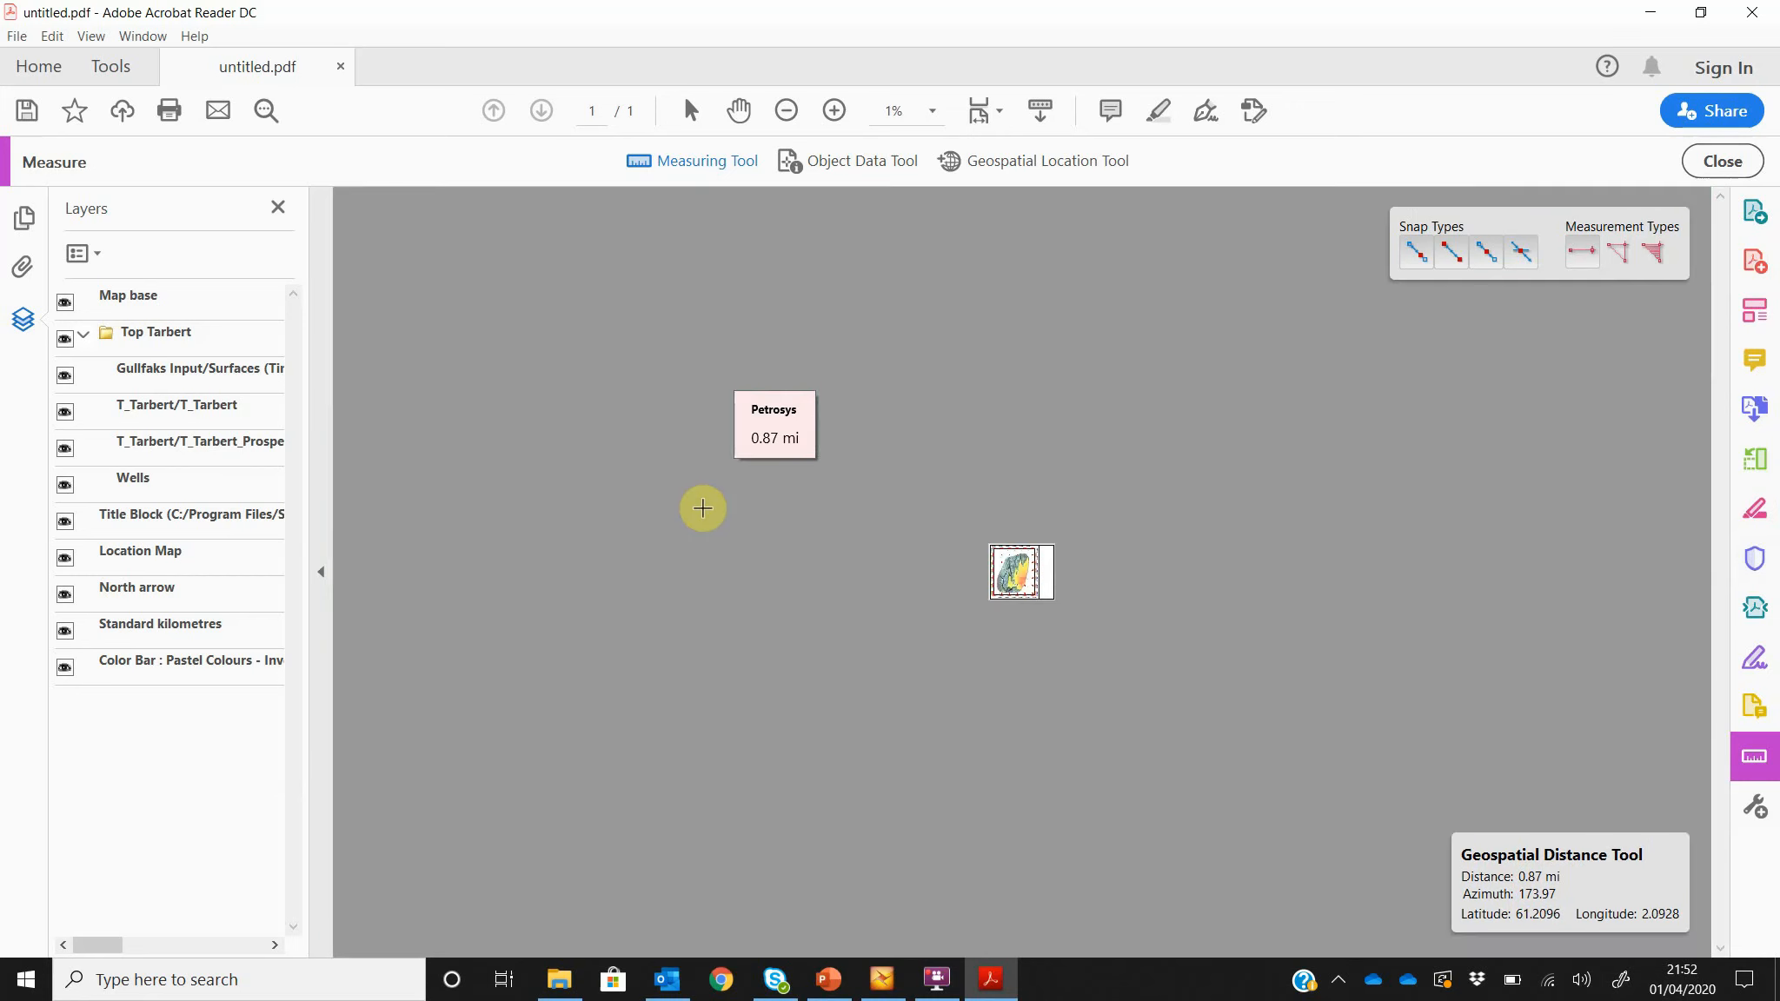
scroll(702, 507, "down", 3)
scroll(703, 507, "down", 2)
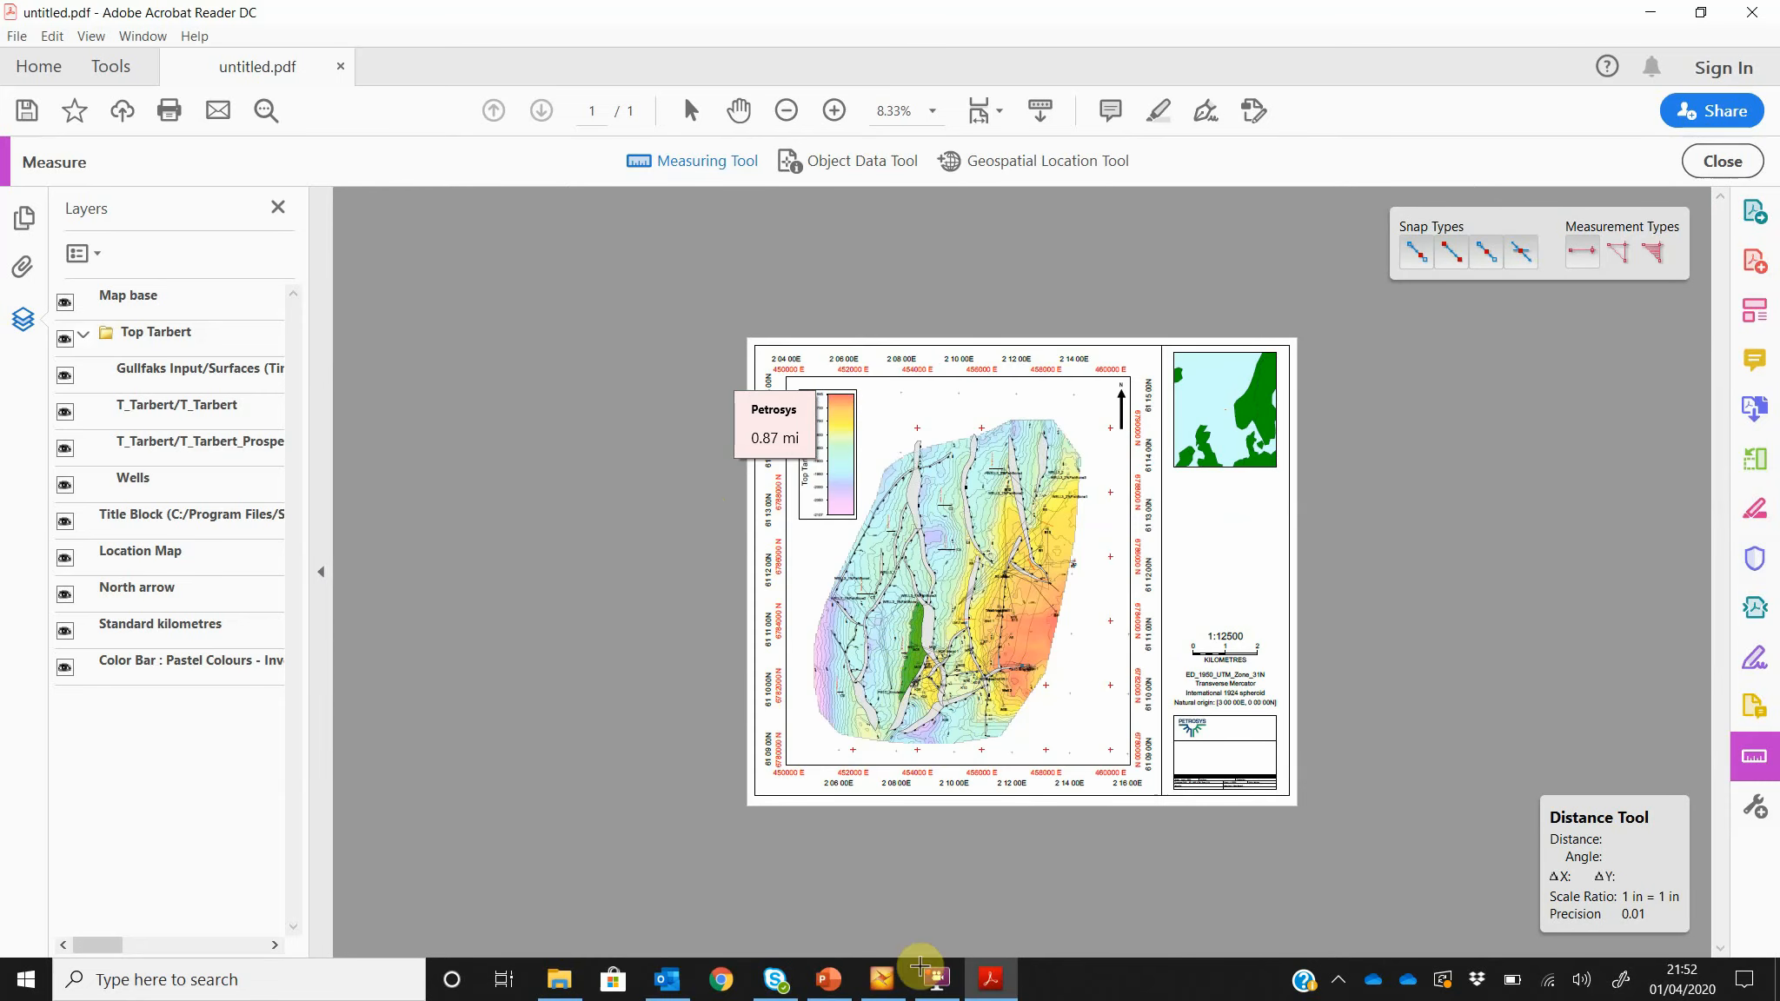
Step: Switch to the Petrel Mapping Module presentation in PowerPoint and start the slide show from slide 9
mouse_move(821, 991)
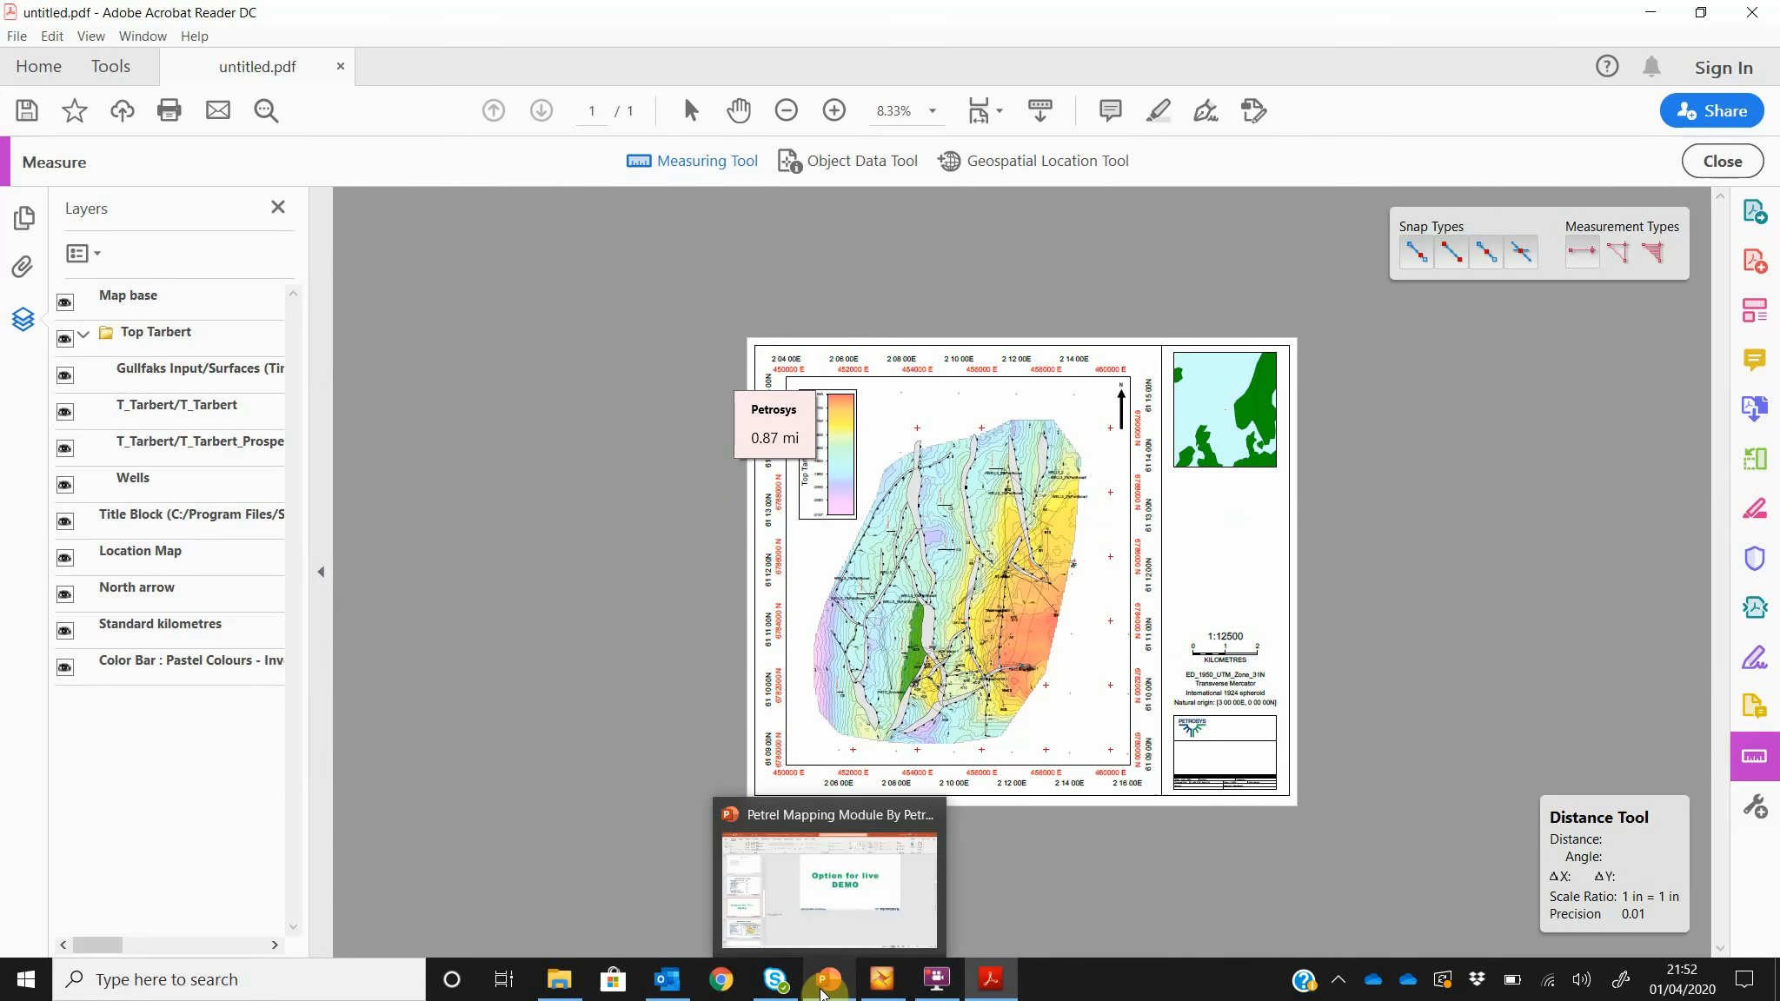
left_click(821, 991)
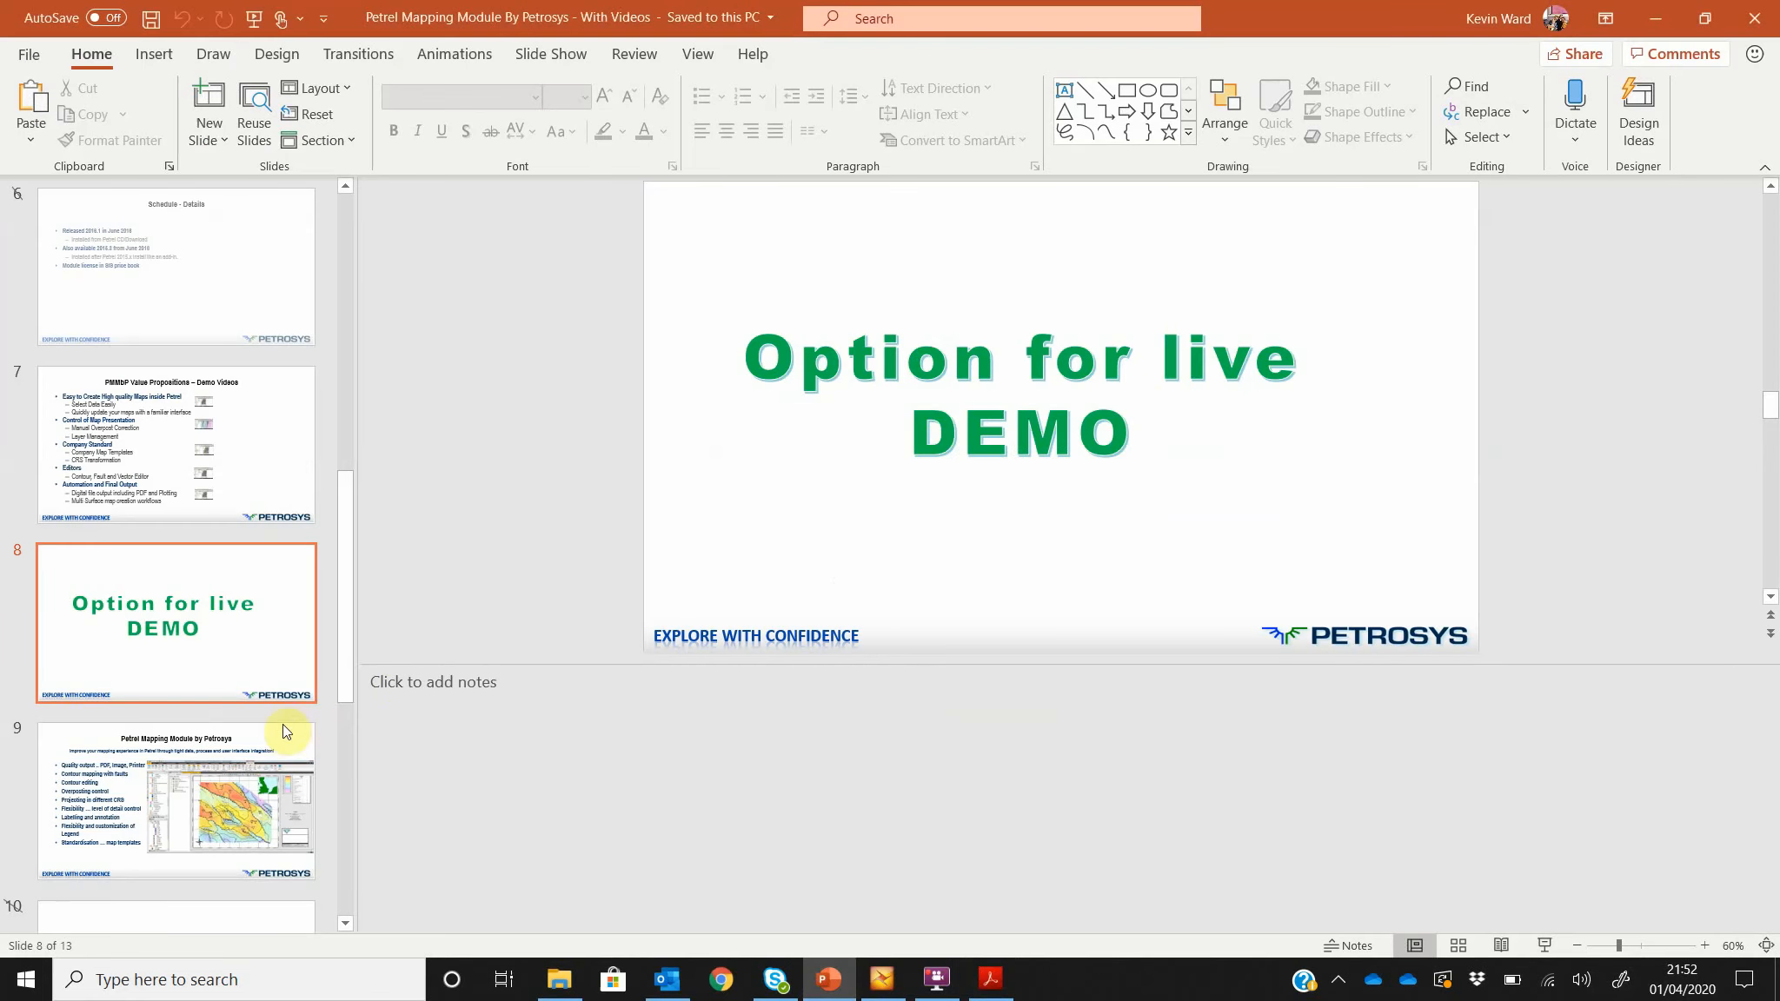
left_click(271, 760)
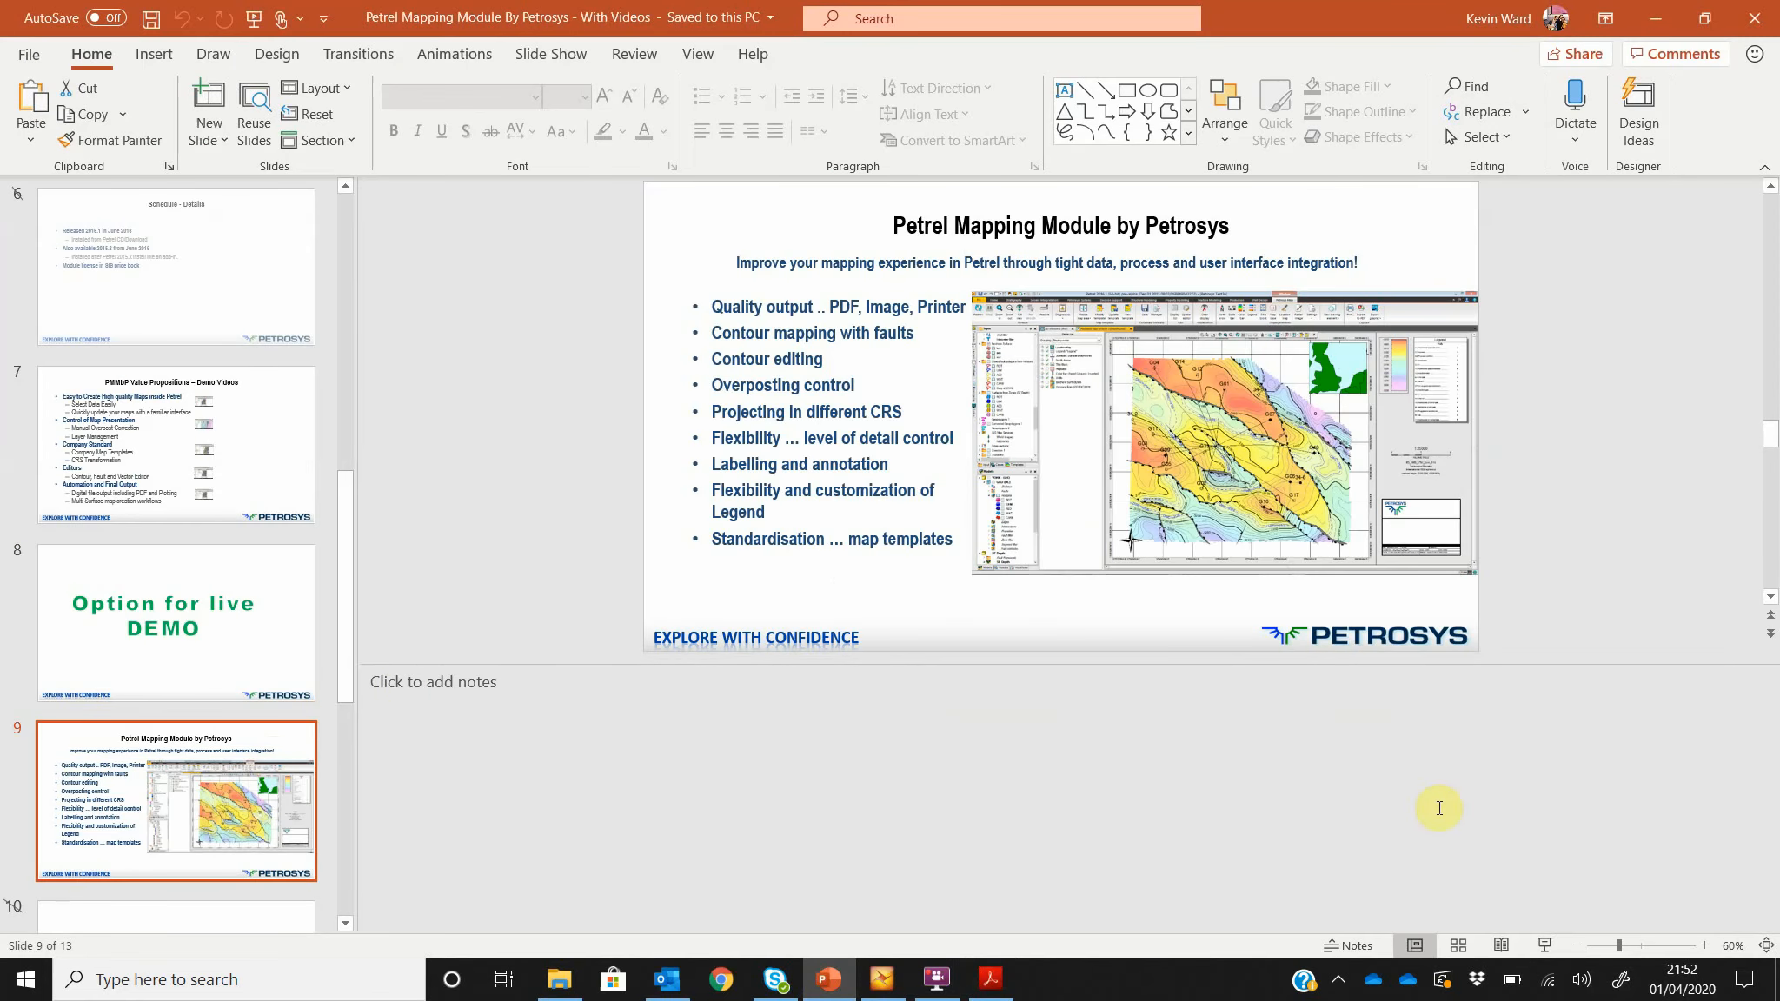
left_click(1544, 944)
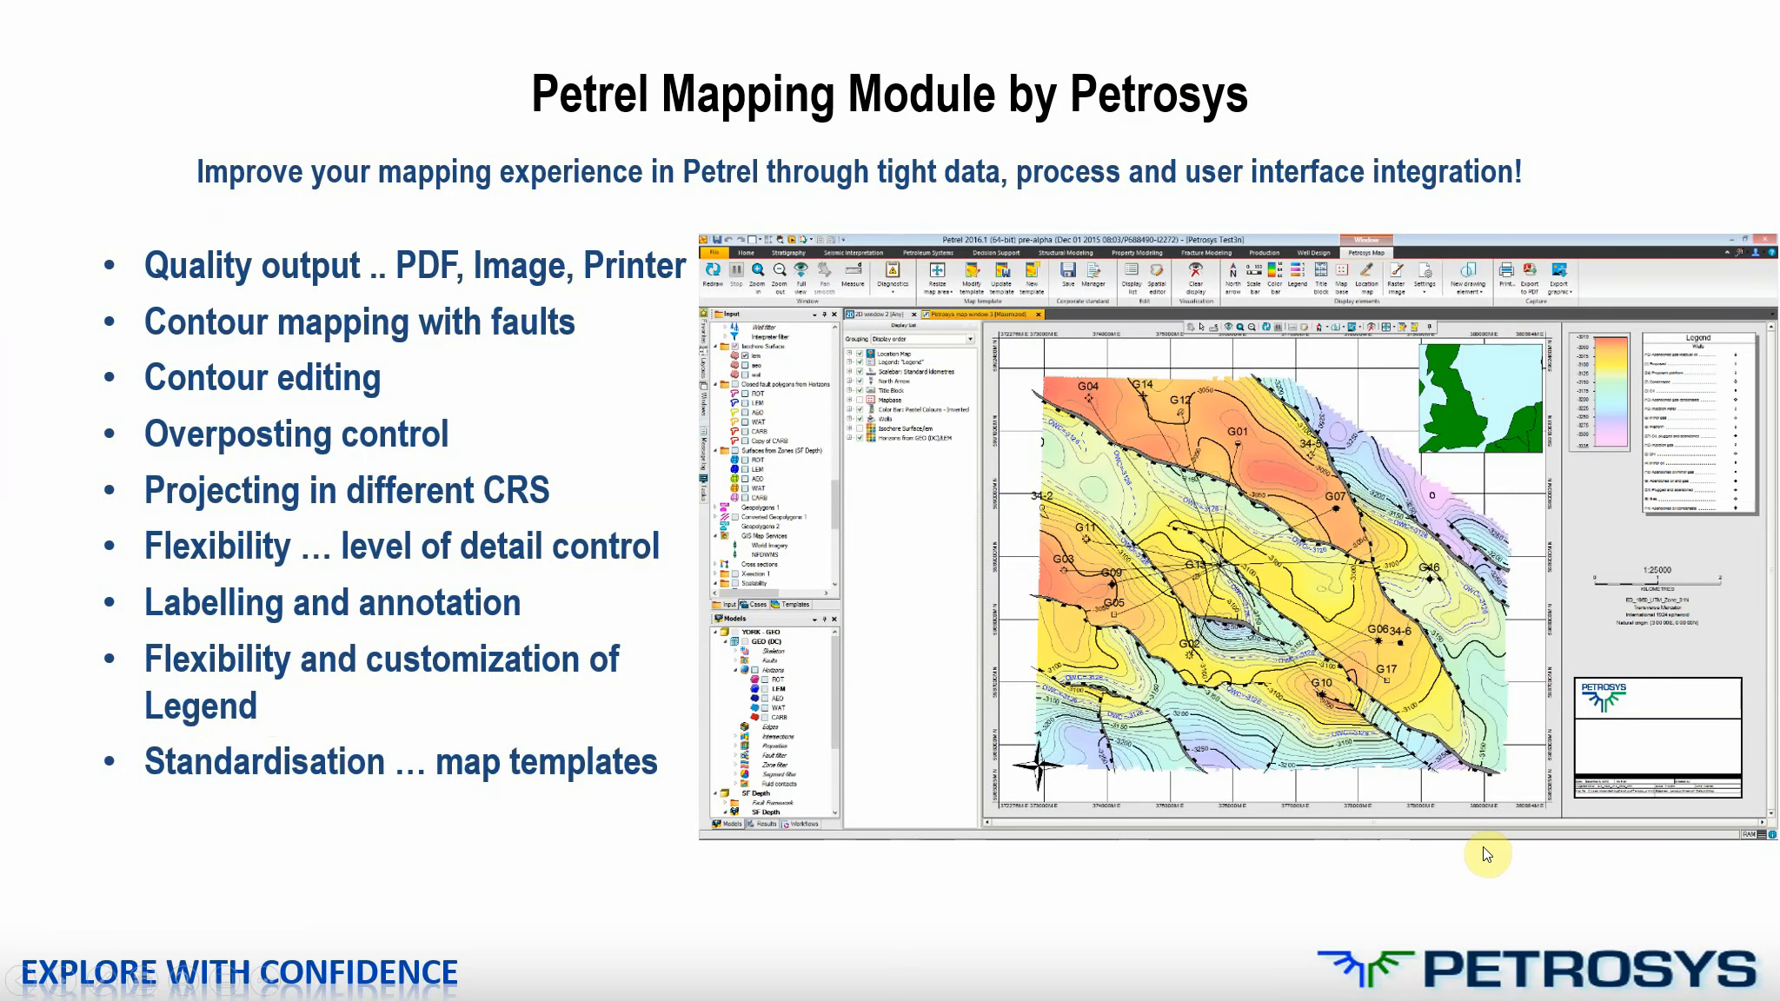